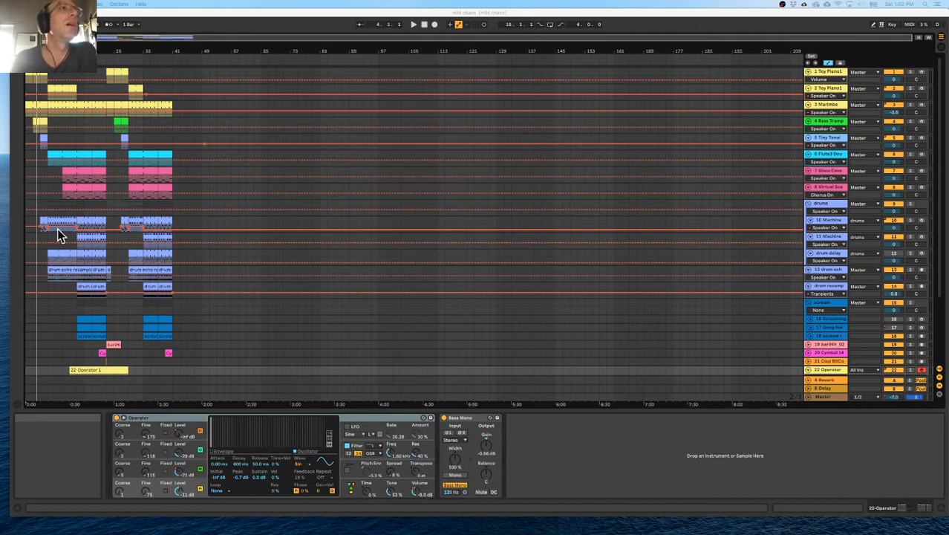
Inspect the devices on the first five tracks, from Toy Piano through Marimba and Bass Trampoline to Tiny Tonal.
{"action": "left_click", "coordinate": [49, 44]}
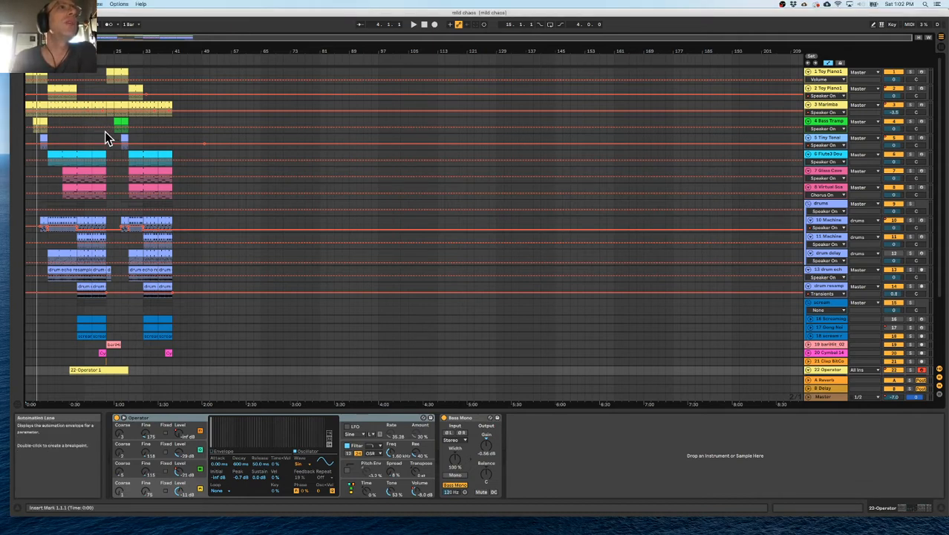
{"action": "double_click", "coordinate": [75, 51]}
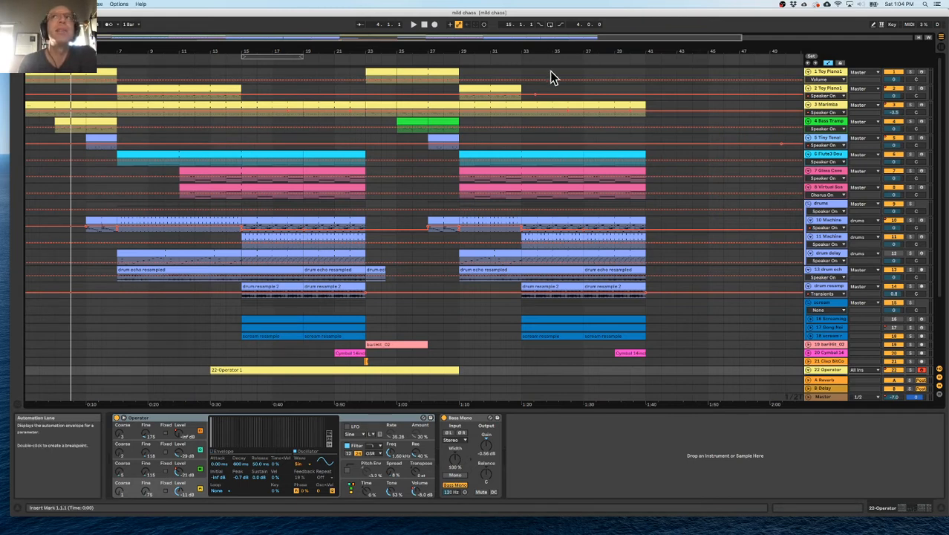
{"action": "left_click", "coordinate": [836, 71]}
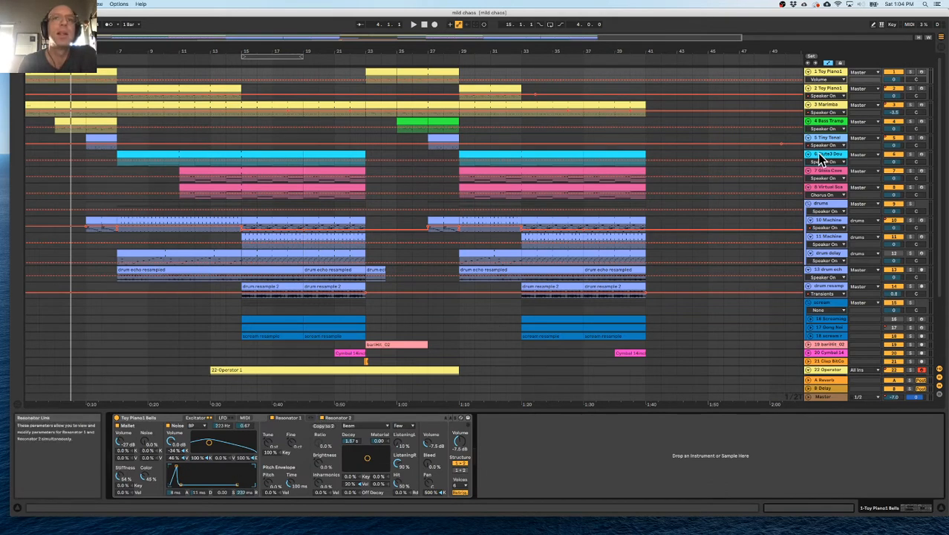
{"action": "left_click", "coordinate": [833, 89]}
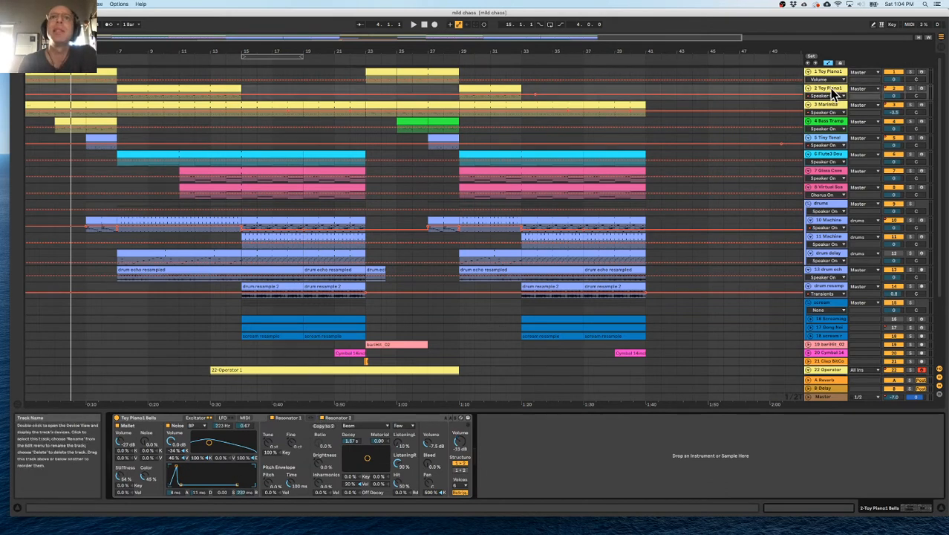
{"action": "left_click", "coordinate": [823, 108]}
{"action": "left_click", "coordinate": [825, 122]}
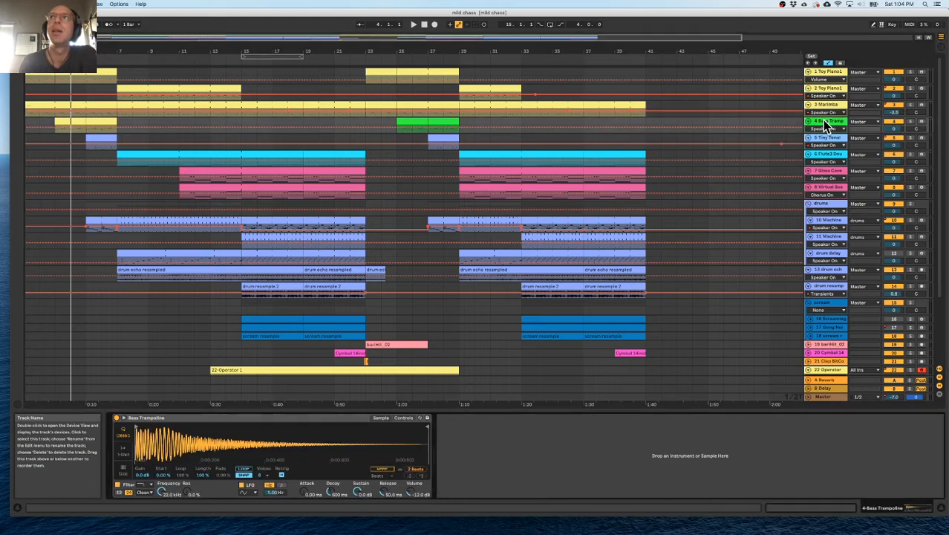
{"action": "left_click", "coordinate": [829, 145]}
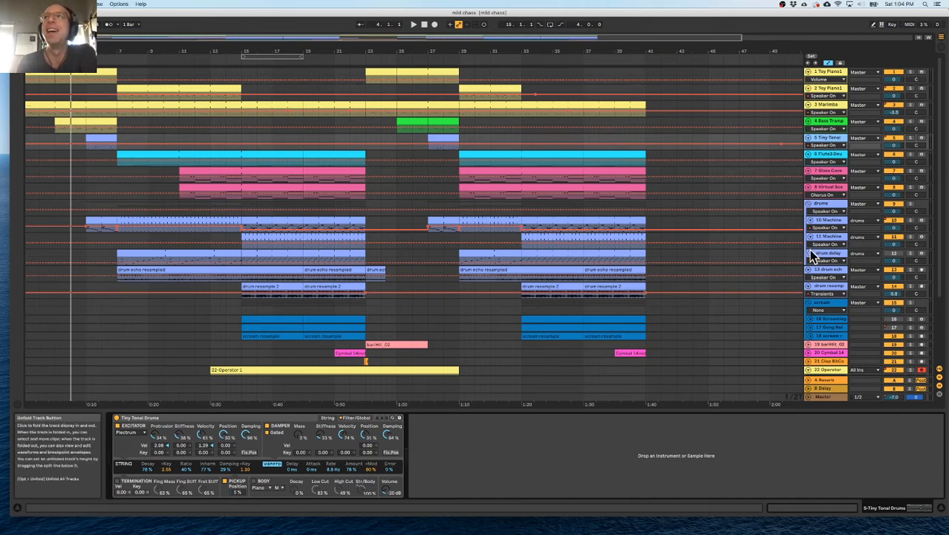
Unfold the 22 Operator track, show its devices, and mute the track.
{"action": "left_click", "coordinate": [809, 370]}
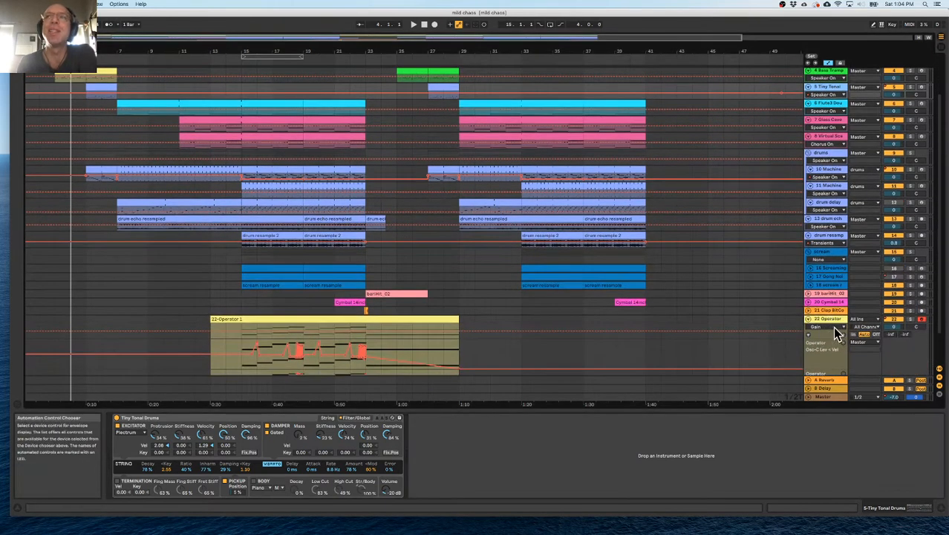
{"action": "left_click", "coordinate": [827, 318]}
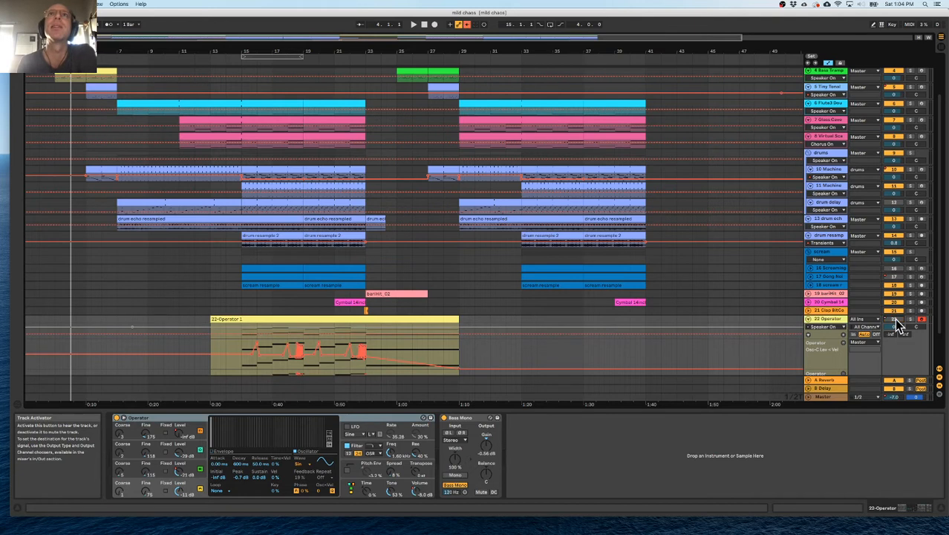
{"action": "scroll", "coordinate": [626, 297], "scroll_direction": "down", "scroll_amount": 2}
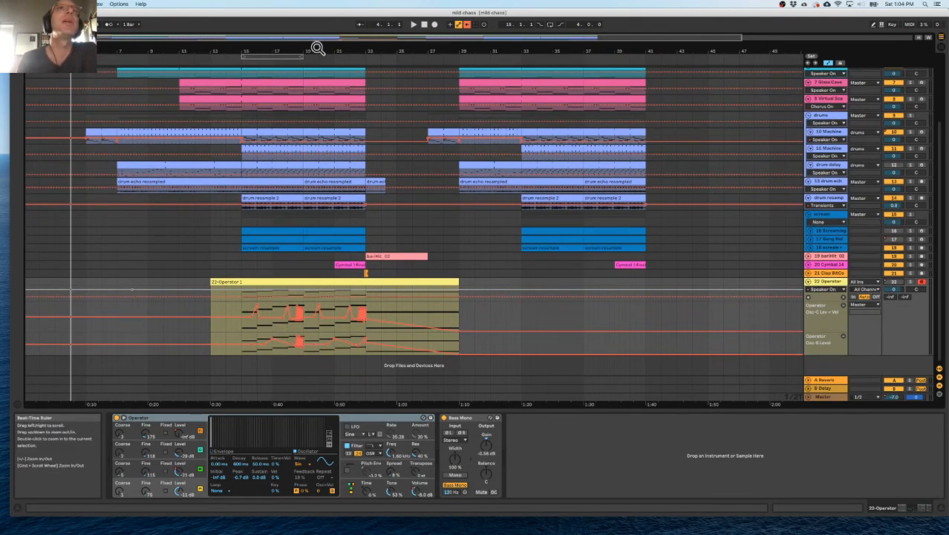
Play the arrangement from bar 1.
{"action": "scroll", "coordinate": [310, 90], "scroll_direction": "up", "scroll_amount": 5}
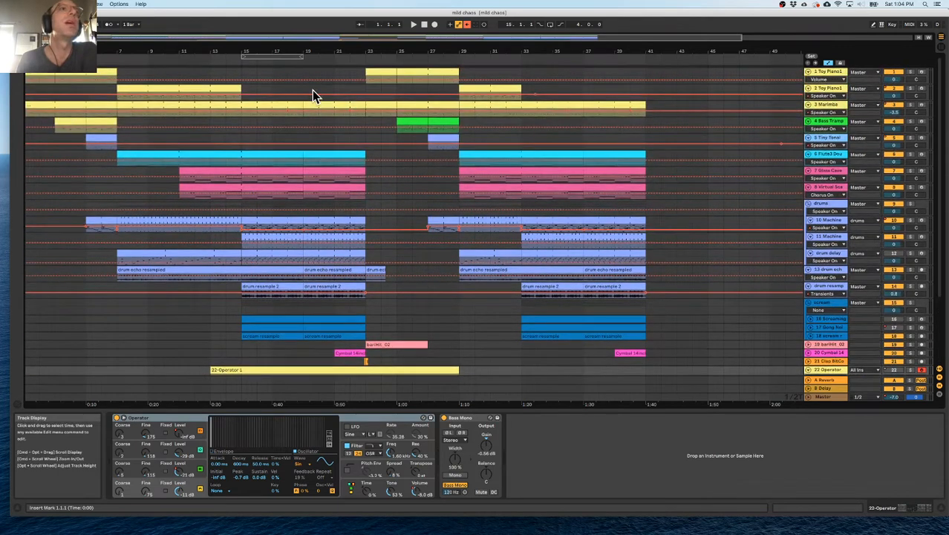
{"action": "scroll", "coordinate": [311, 90], "scroll_direction": "down", "scroll_amount": 5}
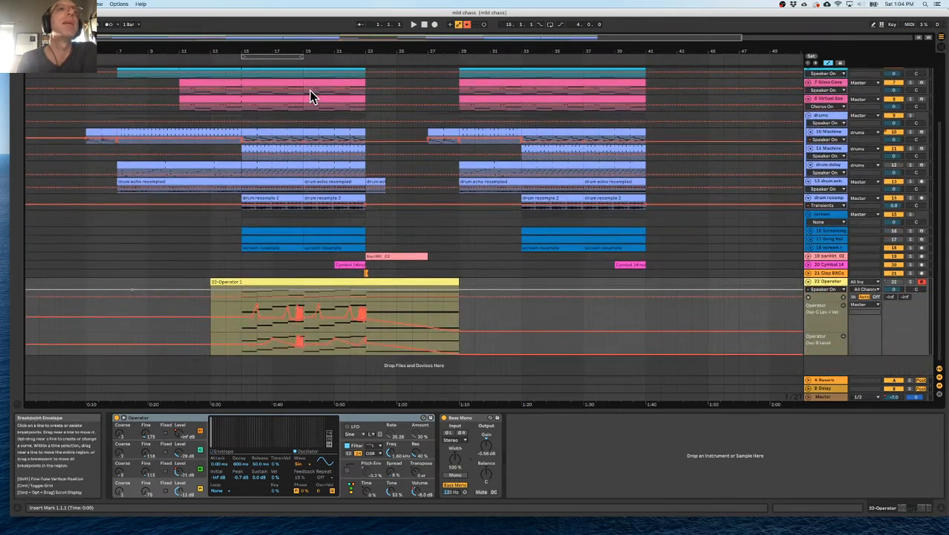
{"action": "left_click", "coordinate": [414, 25]}
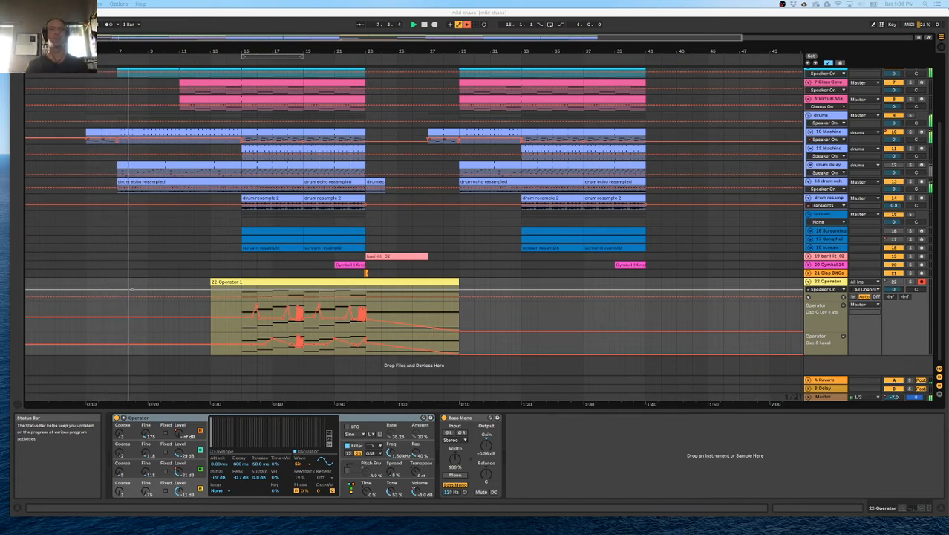
Insert a new MIDI track with Simpler at the head of the track list and hide the automation lanes.
{"action": "scroll", "coordinate": [142, 193], "scroll_direction": "up", "scroll_amount": 5}
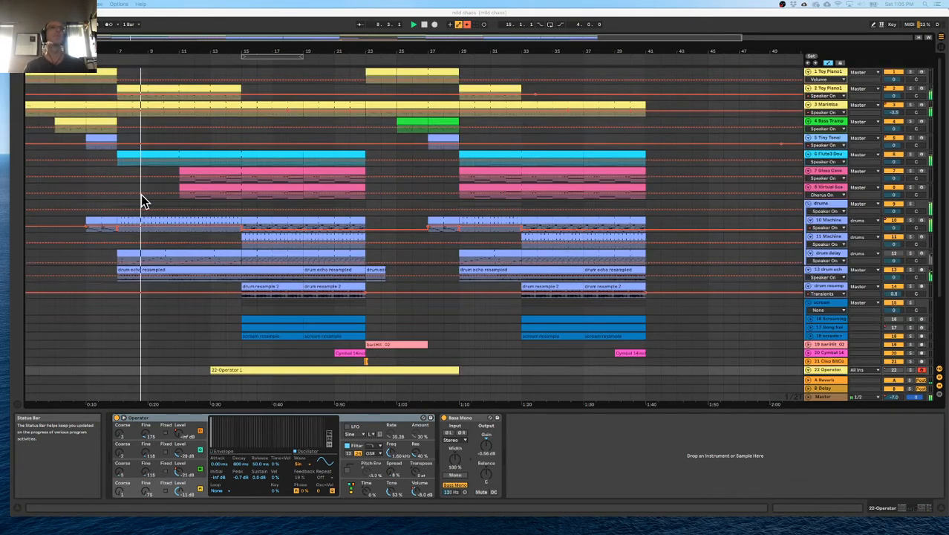
{"action": "left_click", "coordinate": [827, 75]}
{"action": "key", "text": "super+shift+t"}
{"action": "key", "text": "a"}
{"action": "left_click_drag", "start_coordinate": [828, 89], "coordinate": [827, 73]}
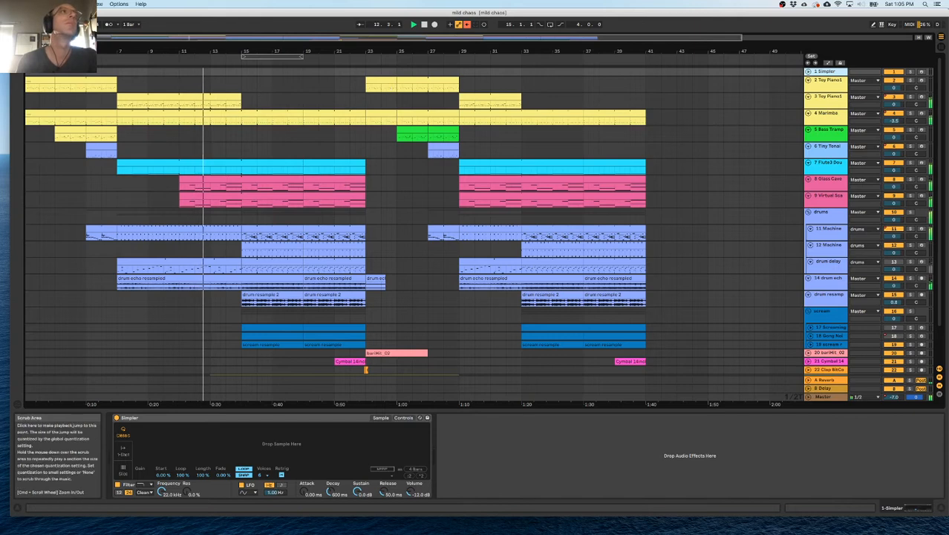
Create an empty 4-bar MIDI clip on the Simpler track, from bar 1 to bar 5.
{"action": "left_click", "coordinate": [30, 76]}
{"action": "left_click_drag", "start_coordinate": [31, 52], "coordinate": [147, 70]}
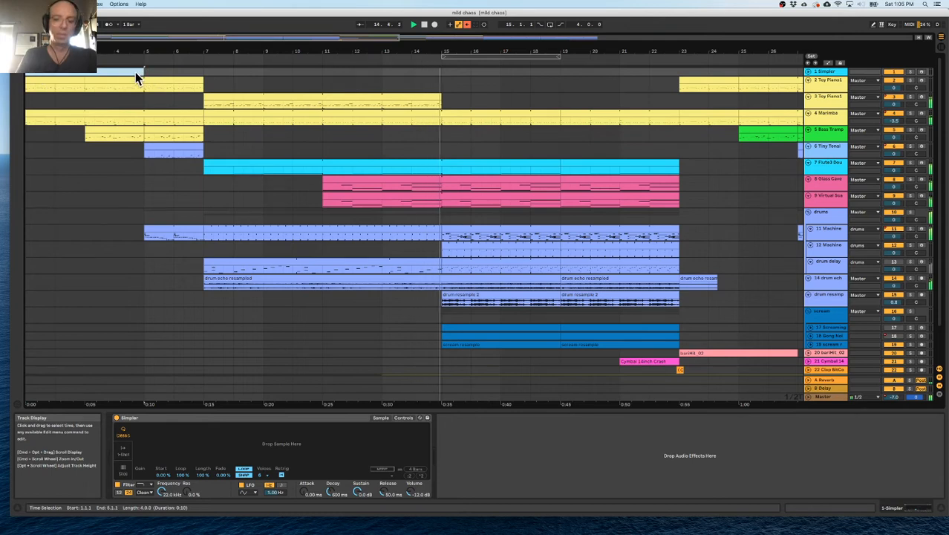
{"action": "key", "text": "super+shift+m"}
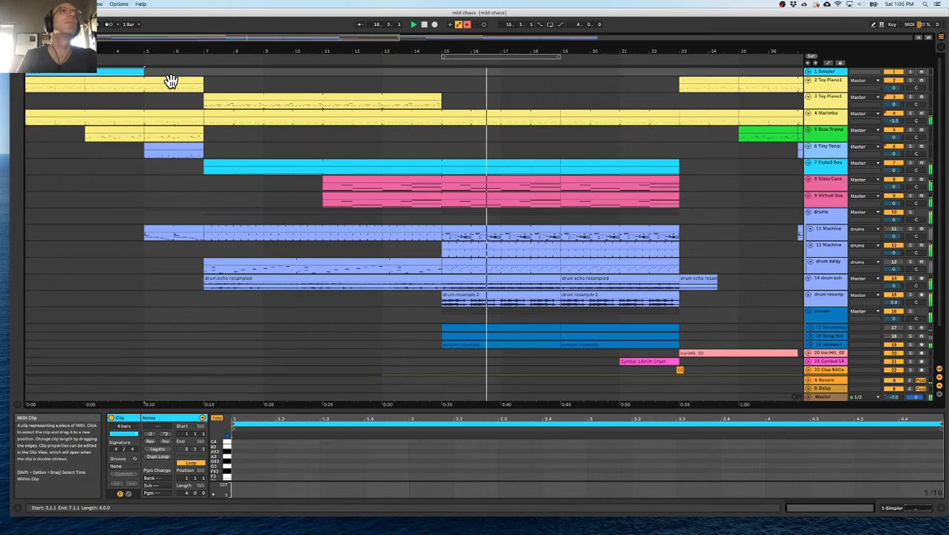
Duplicate the 4-bar clip repeatedly along the Simpler track until the copies reach the arrangement's end at bar 41.
{"action": "key", "text": "super+d"}
{"action": "key", "text": "super+d"}
{"action": "key", "text": "super+d"}
{"action": "key", "text": "super+d"}
{"action": "key", "text": "super+d"}
{"action": "key", "text": "super+d"}
{"action": "key", "text": "super+d"}
{"action": "left_click_drag", "start_coordinate": [195, 53], "coordinate": [183, 53]}
{"action": "key", "text": "super+d"}
{"action": "key", "text": "super+d"}
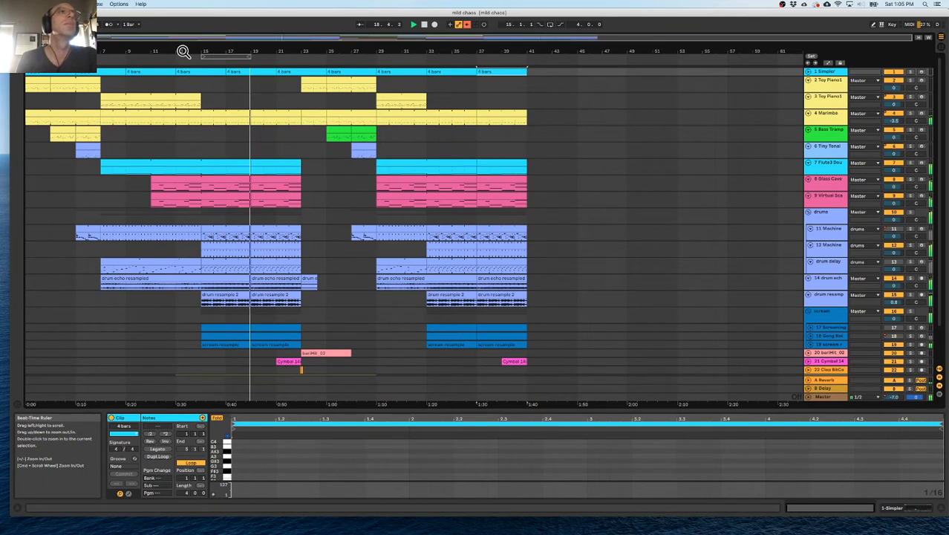
{"action": "scroll", "coordinate": [276, 224], "scroll_direction": "down", "scroll_amount": 3}
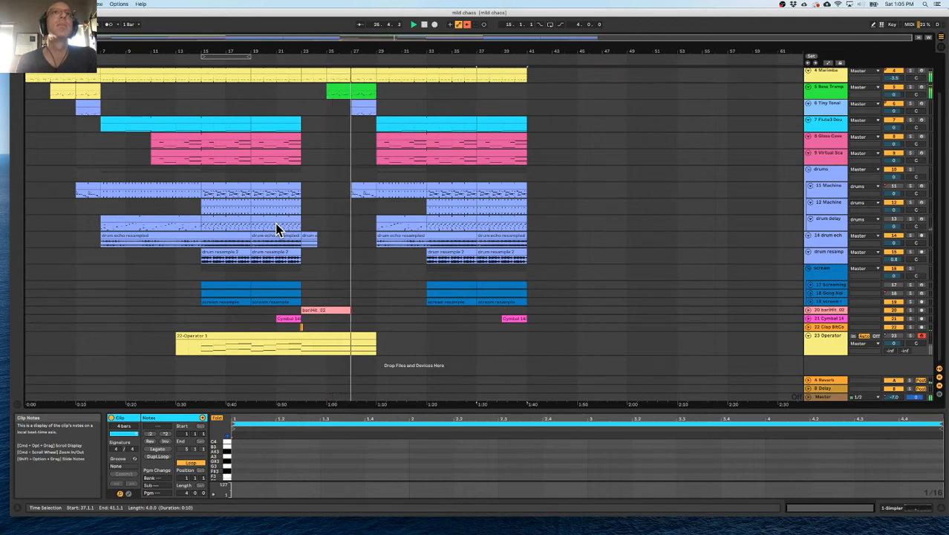
{"action": "scroll", "coordinate": [802, 101], "scroll_direction": "up", "scroll_amount": 3}
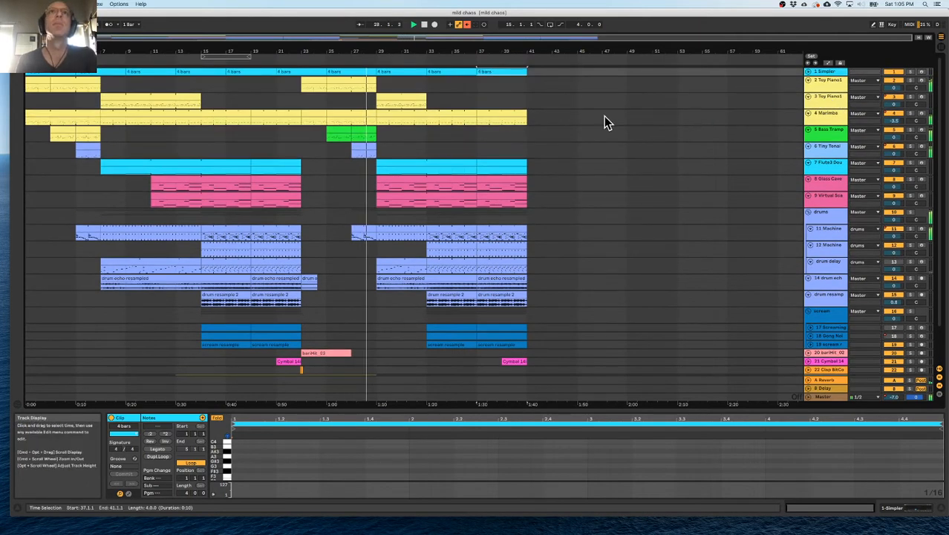
Enlarge the interface's display zoom to about 155 % in the preferences and collapse the clip detail view.
{"action": "key", "text": "super+comma"}
{"action": "left_click", "coordinate": [396, 168]}
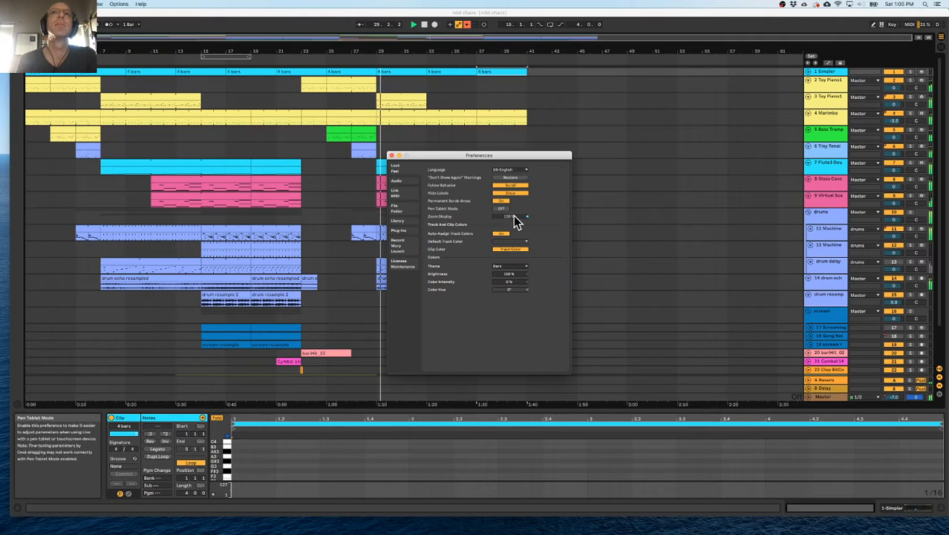
{"action": "left_click_drag", "start_coordinate": [518, 222], "coordinate": [518, 187]}
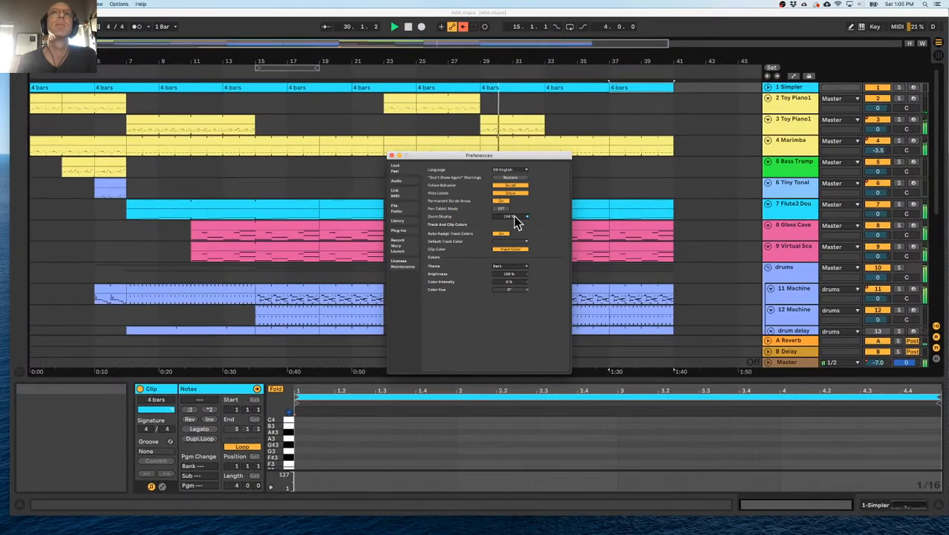
{"action": "left_click", "coordinate": [392, 156]}
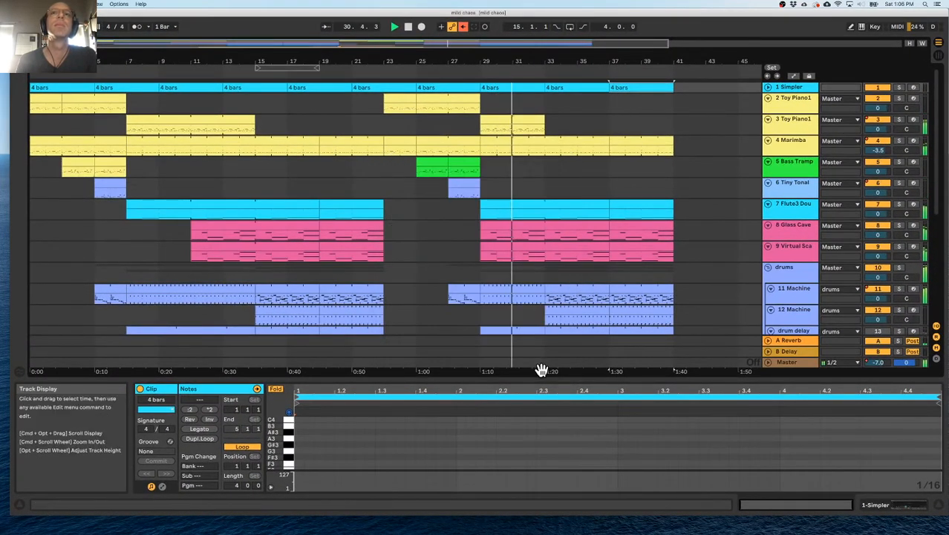
{"action": "left_click_drag", "start_coordinate": [539, 377], "coordinate": [541, 383]}
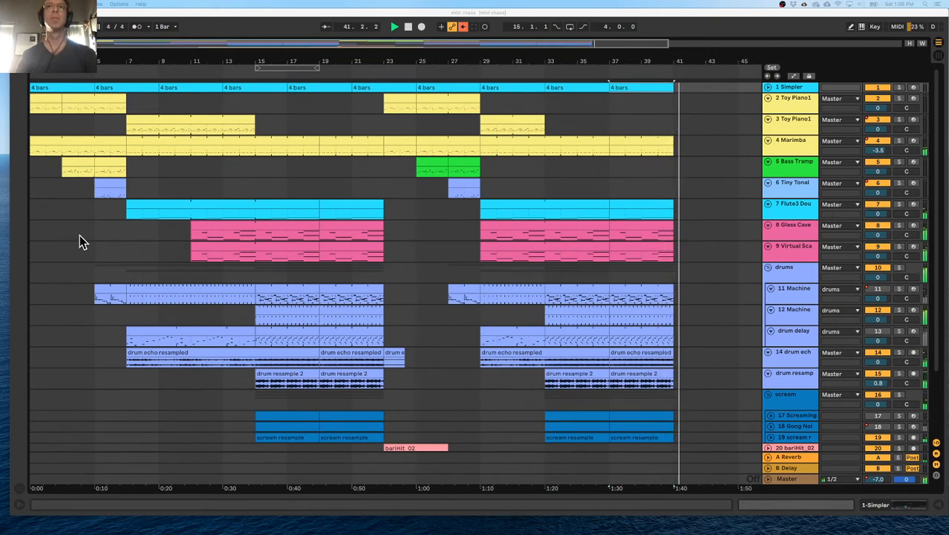
Examine the whole arrangement against the 4-bar markers, from the Simpler track to the Operator track.
{"action": "scroll", "coordinate": [80, 235], "scroll_direction": "down", "scroll_amount": 3}
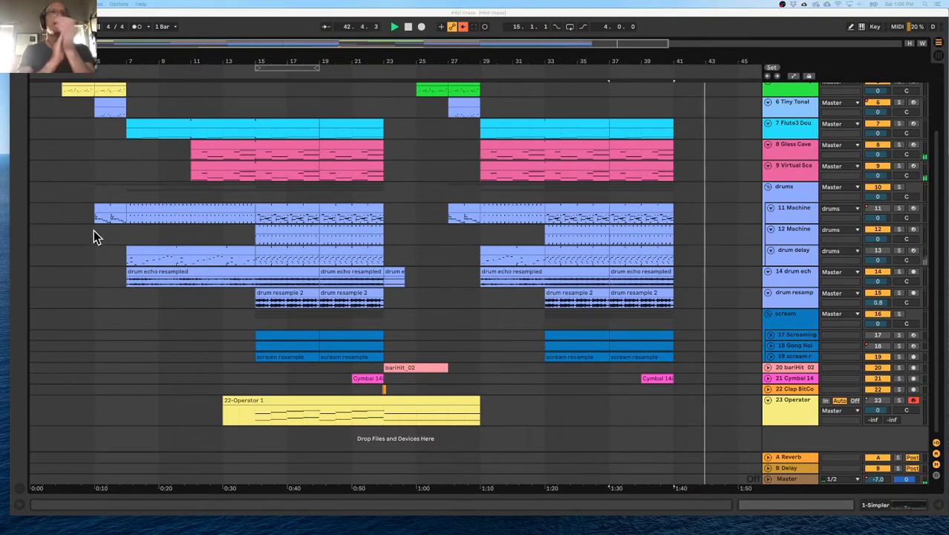
{"action": "scroll", "coordinate": [93, 230], "scroll_direction": "up", "scroll_amount": 3}
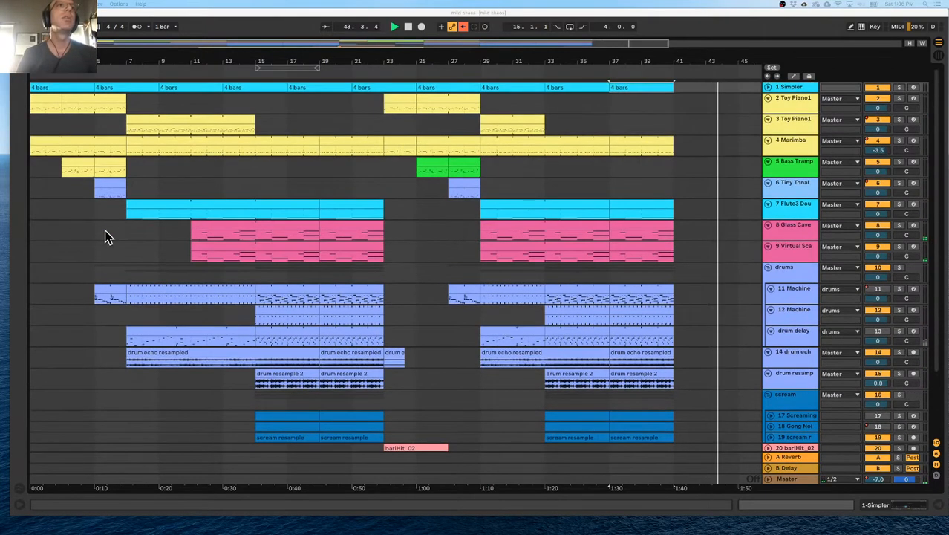
{"action": "left_click", "coordinate": [126, 132]}
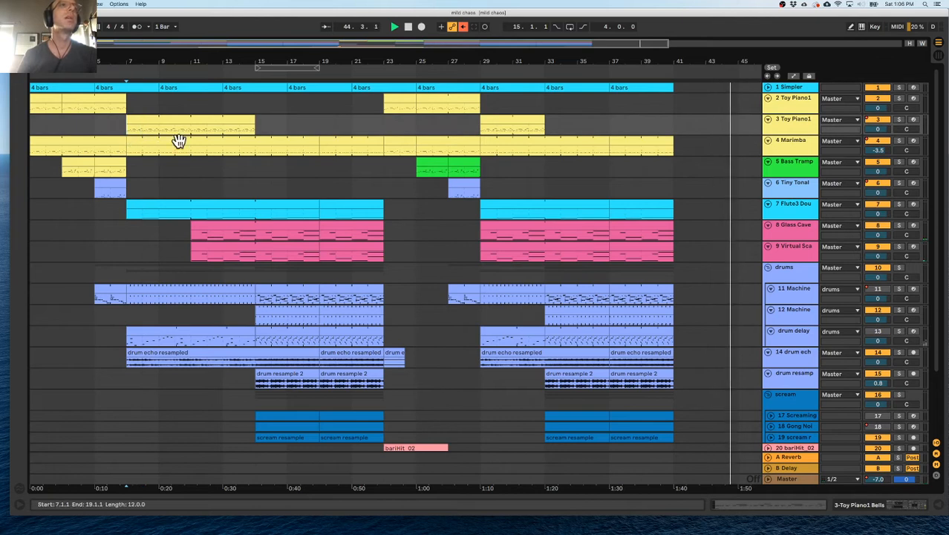
{"action": "scroll", "coordinate": [204, 153], "scroll_direction": "down", "scroll_amount": 3}
{"action": "scroll", "coordinate": [204, 153], "scroll_direction": "up", "scroll_amount": 3}
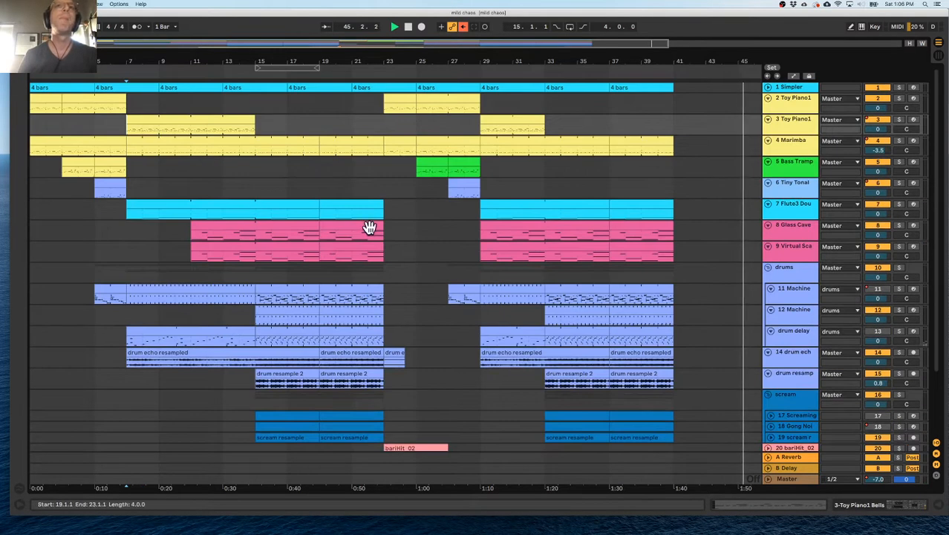
{"action": "scroll", "coordinate": [305, 159], "scroll_direction": "down", "scroll_amount": 3}
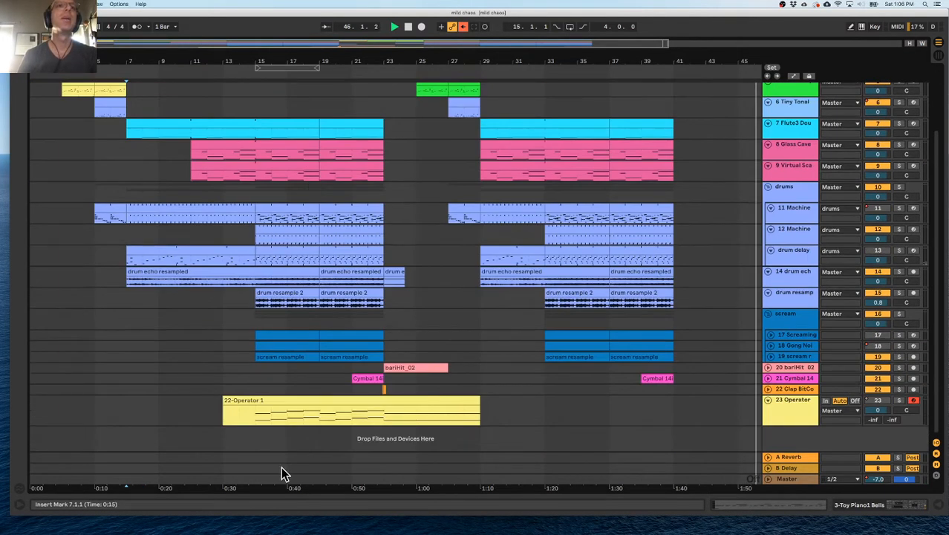
{"action": "scroll", "coordinate": [259, 335], "scroll_direction": "up", "scroll_amount": 3}
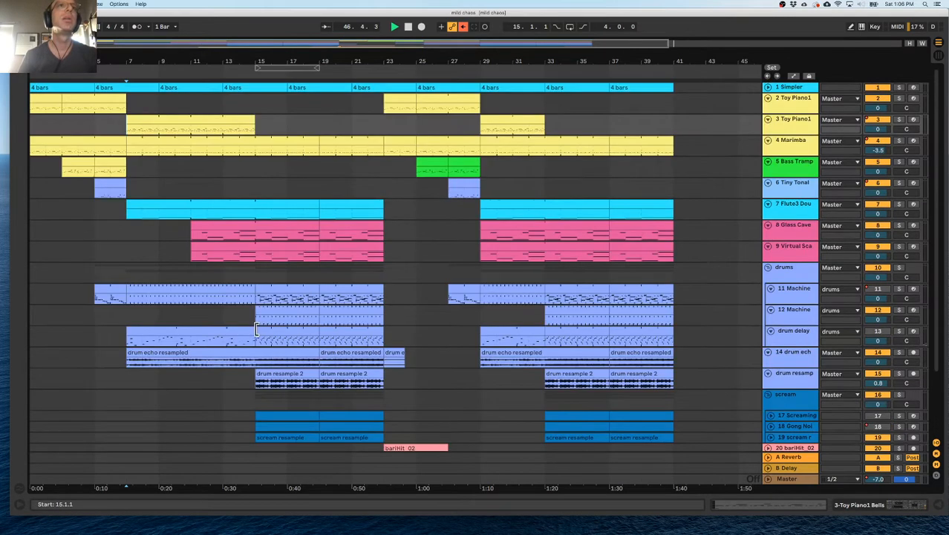
{"action": "left_click_drag", "start_coordinate": [668, 43], "coordinate": [628, 43]}
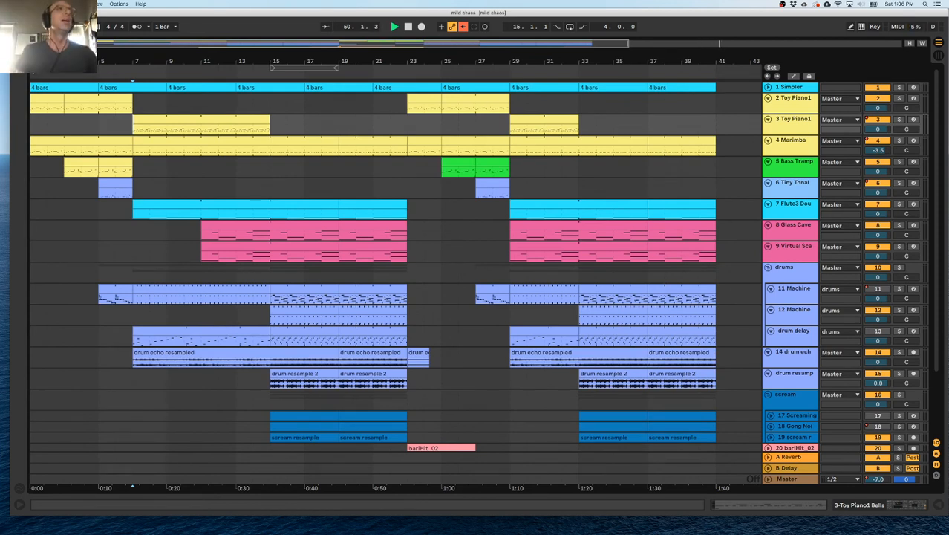
{"action": "left_click_drag", "start_coordinate": [628, 43], "coordinate": [674, 43]}
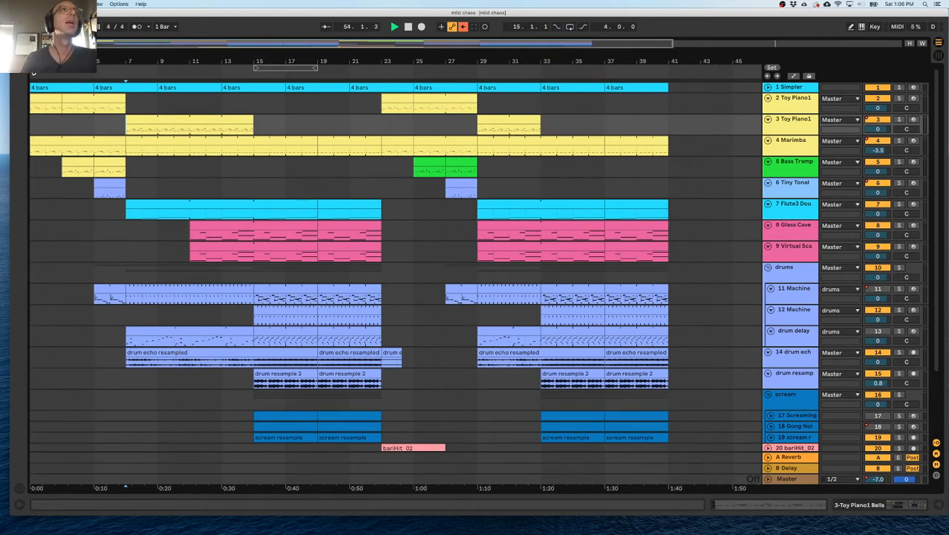
Stop playback and restart it from bar 1 to listen to the arrangement's opening bars closely.
{"action": "double_click", "coordinate": [409, 27]}
{"action": "key", "text": "space"}
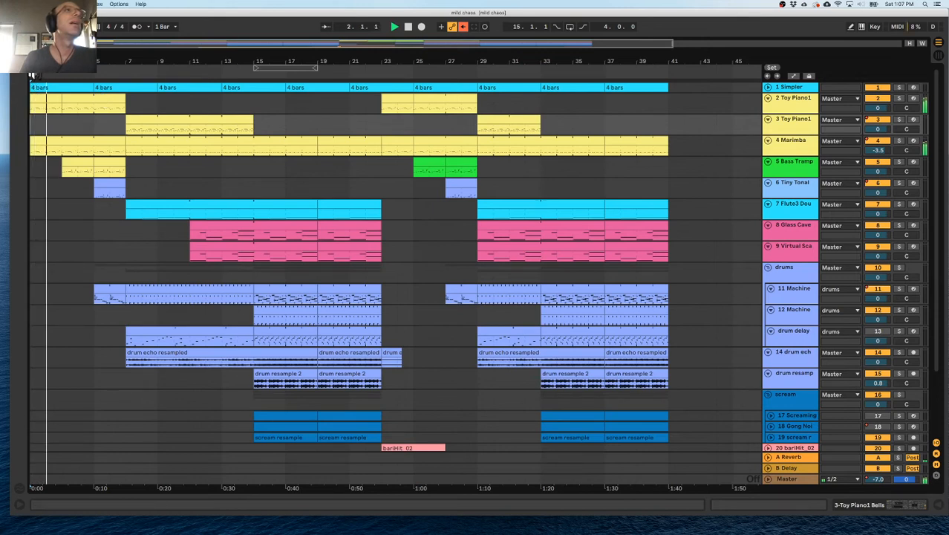
{"action": "left_click_drag", "start_coordinate": [36, 62], "coordinate": [35, 104]}
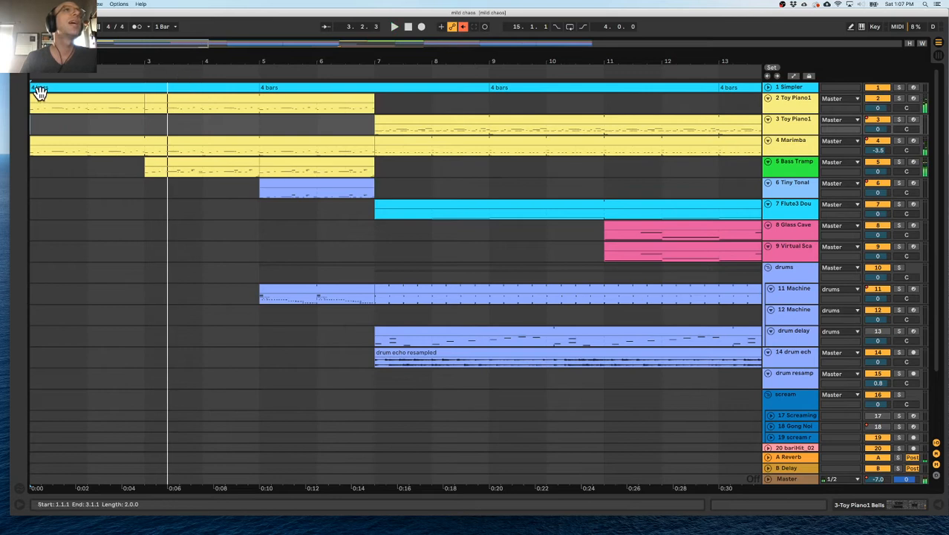
{"action": "left_click", "coordinate": [408, 27]}
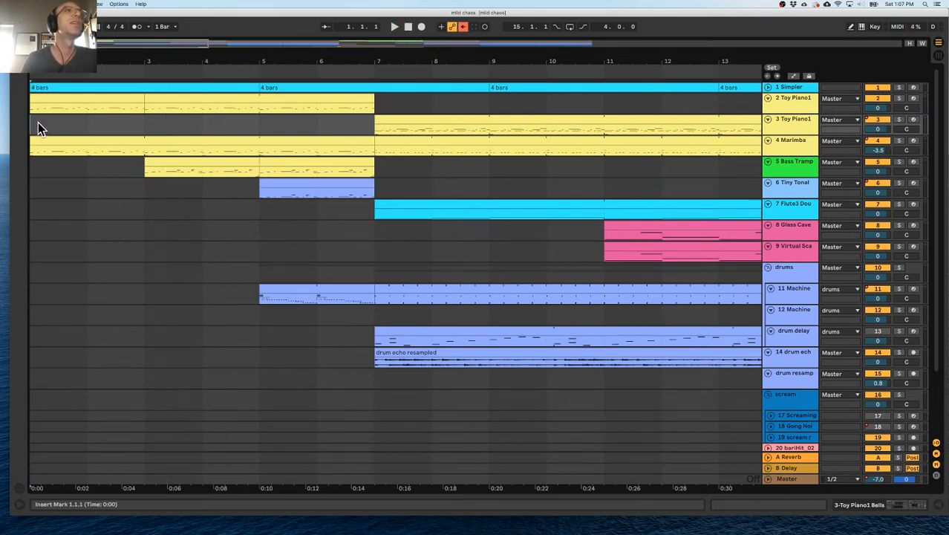
{"action": "key", "text": "space"}
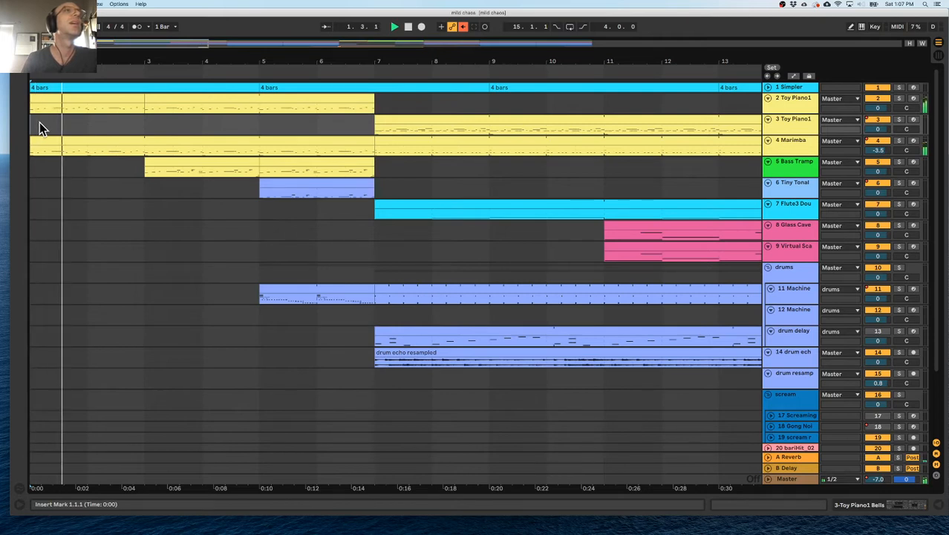
Play the arrangement from bar 1 and listen to how the parts enter up to bar 7.
{"action": "left_click", "coordinate": [37, 111]}
{"action": "key", "text": "plus"}
{"action": "key", "text": "plus"}
{"action": "key", "text": "plus"}
{"action": "key", "text": "plus"}
{"action": "key", "text": "plus"}
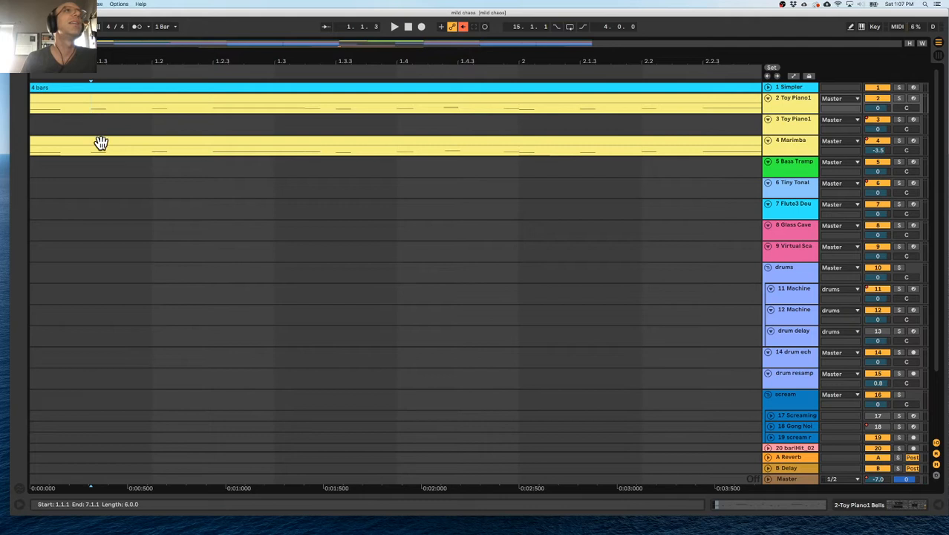
{"action": "left_click_drag", "start_coordinate": [110, 64], "coordinate": [110, 12]}
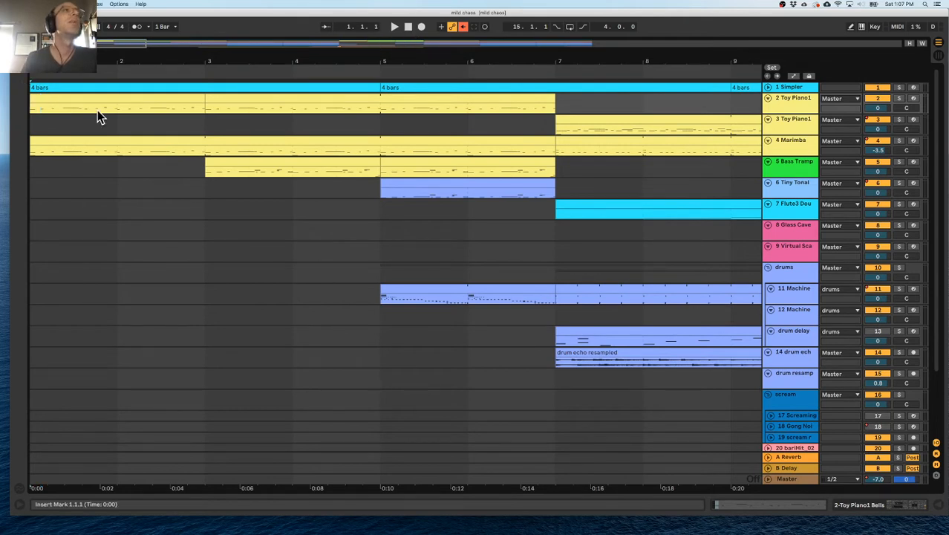
{"action": "key", "text": "space"}
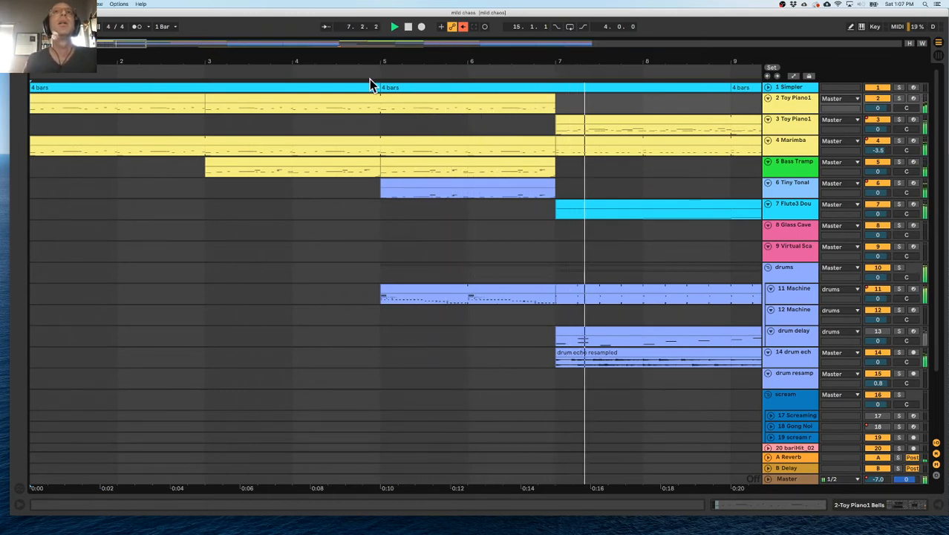
Duplicate the time from bar 5 to bar 7 across all tracks to extend the intro to bar 9.
{"action": "left_click_drag", "start_coordinate": [381, 129], "coordinate": [401, 128]}
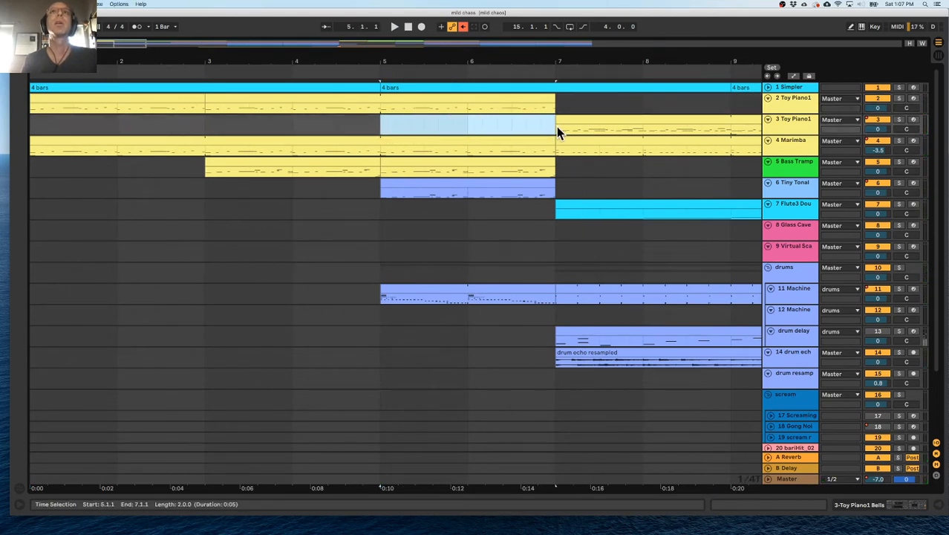
{"action": "key", "text": "super+shift+d"}
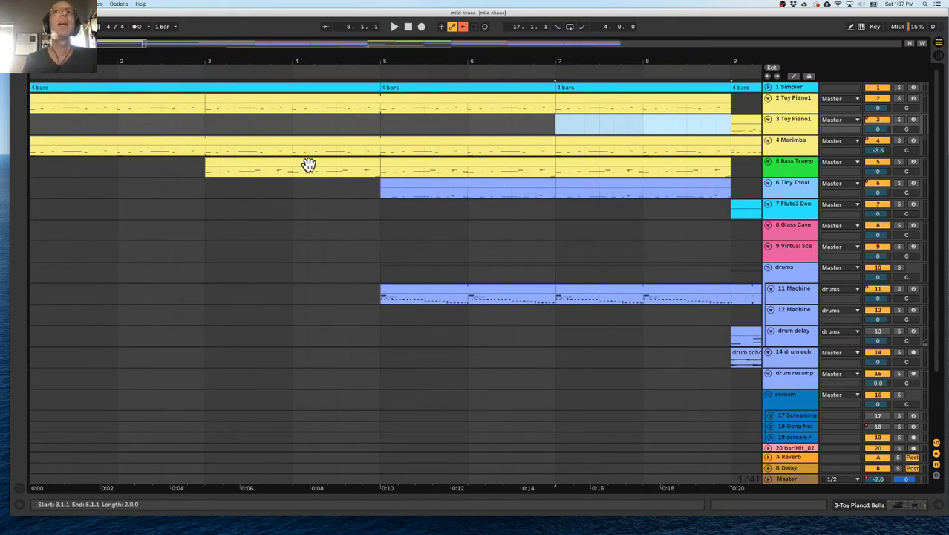
{"action": "scroll", "coordinate": [341, 165], "scroll_direction": "right", "scroll_amount": 2}
{"action": "scroll", "coordinate": [343, 165], "scroll_direction": "left", "scroll_amount": 2}
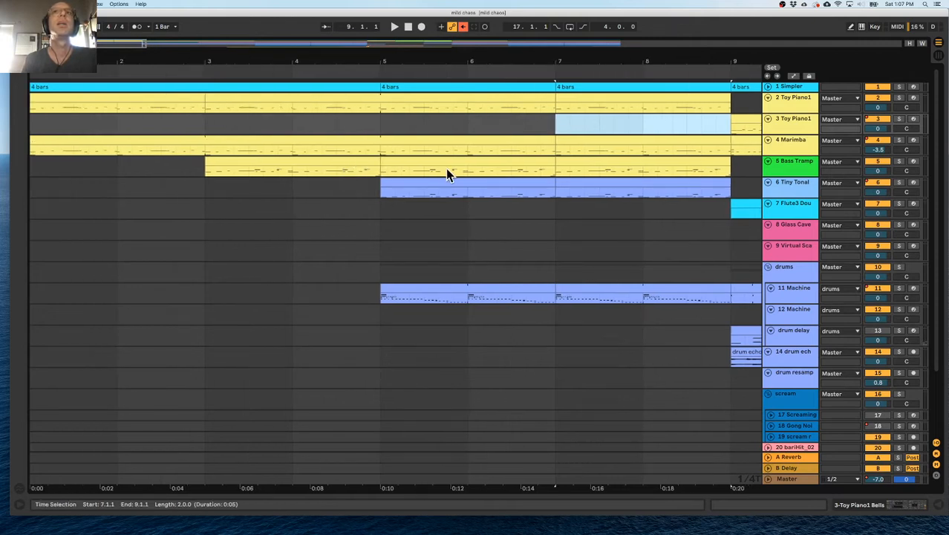
Examine the extended intro from bar 1 to bar 9, going through the Marimba, Bass Trampoline, Tiny Tonal Drums and Flute3 entries.
{"action": "left_click", "coordinate": [86, 136]}
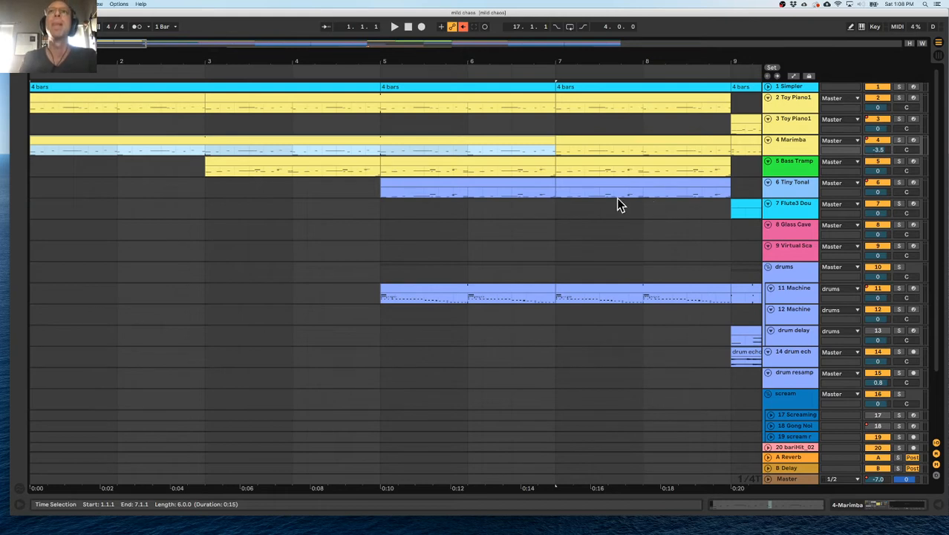
{"action": "scroll", "coordinate": [621, 198], "scroll_direction": "right", "scroll_amount": 5}
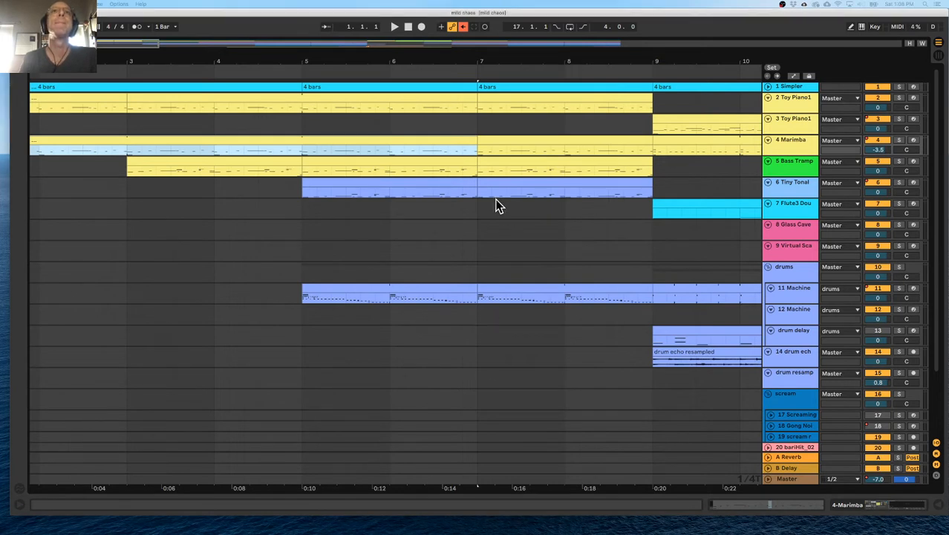
{"action": "scroll", "coordinate": [498, 207], "scroll_direction": "right", "scroll_amount": 3}
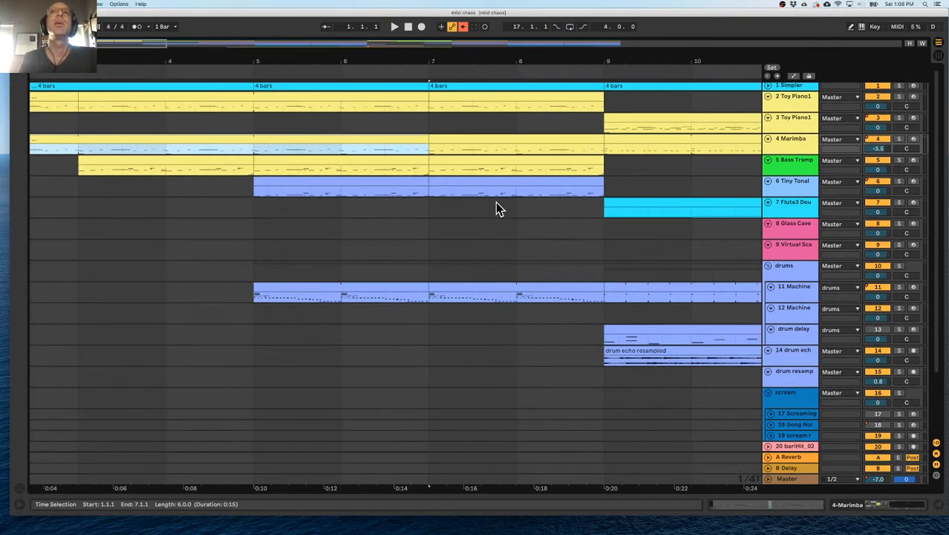
{"action": "scroll", "coordinate": [513, 203], "scroll_direction": "left", "scroll_amount": 6}
{"action": "key", "text": "Home"}
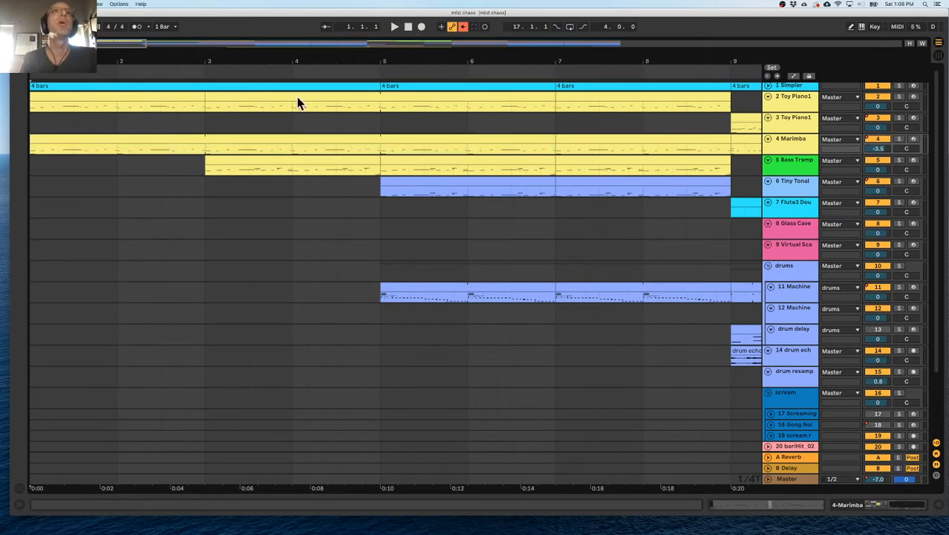
{"action": "left_click", "coordinate": [115, 142]}
{"action": "left_click", "coordinate": [242, 162]}
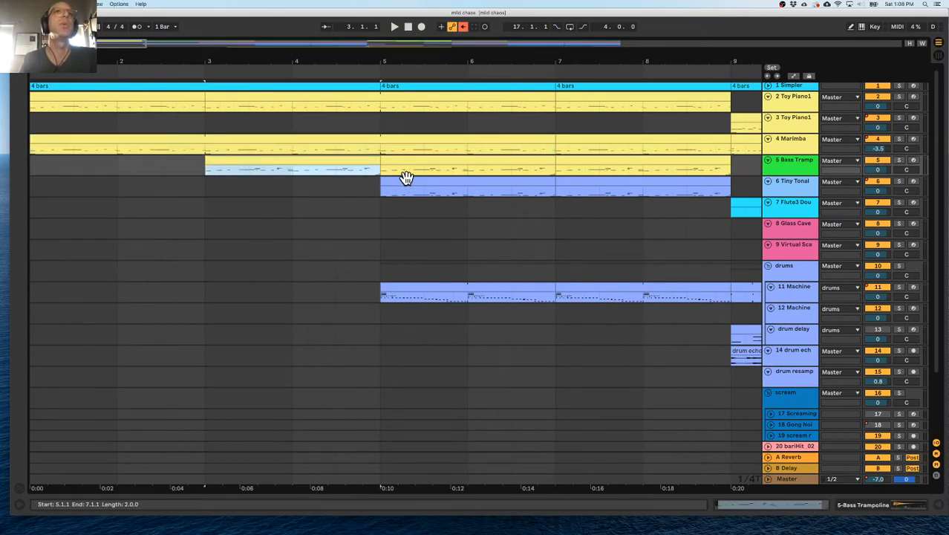
{"action": "left_click", "coordinate": [419, 182]}
{"action": "left_click_drag", "start_coordinate": [556, 212], "coordinate": [716, 211]}
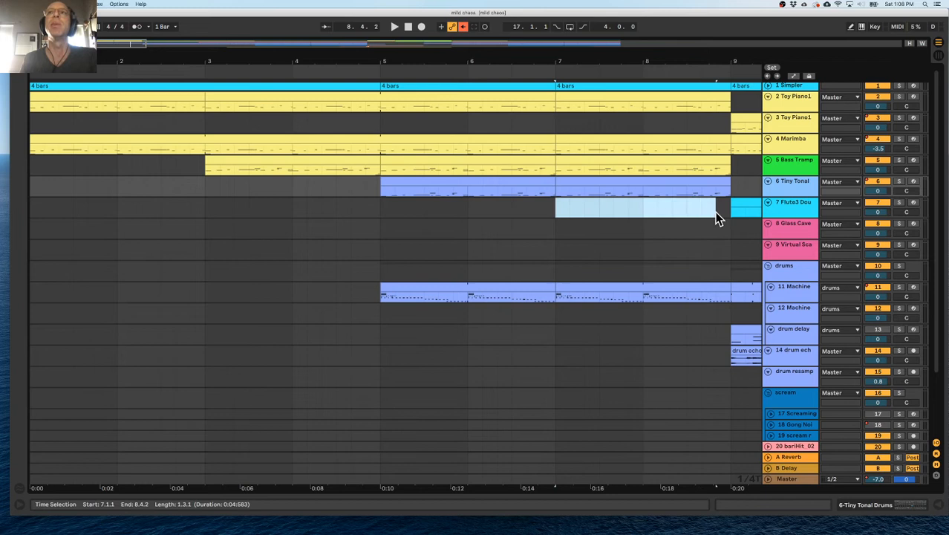
Play from bar 1 and solo the first Toy Piano track, followed by the Marimba track, to compare them.
{"action": "left_click", "coordinate": [410, 29]}
{"action": "key", "text": "space"}
{"action": "left_click_drag", "start_coordinate": [448, 60], "coordinate": [448, 33]}
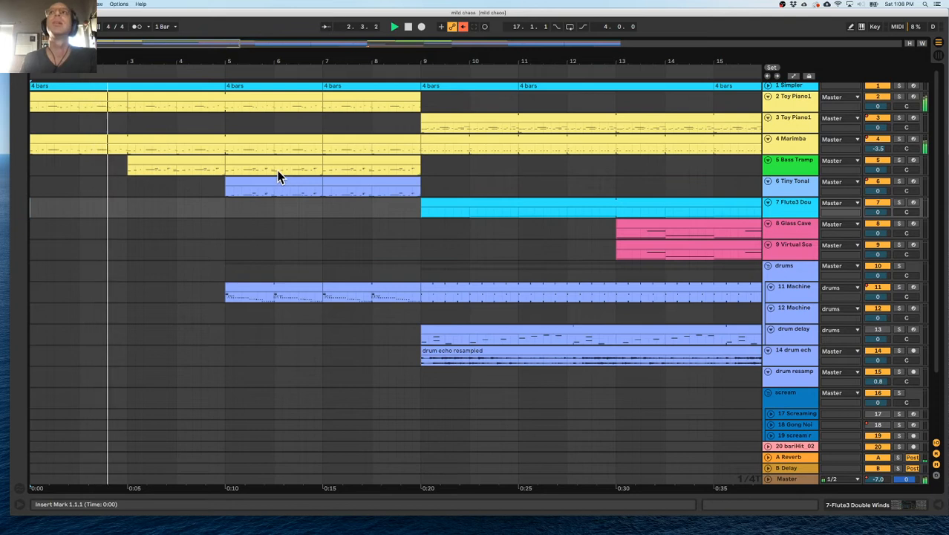
{"action": "left_click", "coordinate": [899, 96]}
{"action": "key", "text": "space"}
{"action": "left_click", "coordinate": [897, 139]}
{"action": "key", "text": "space"}
{"action": "key", "text": "space"}
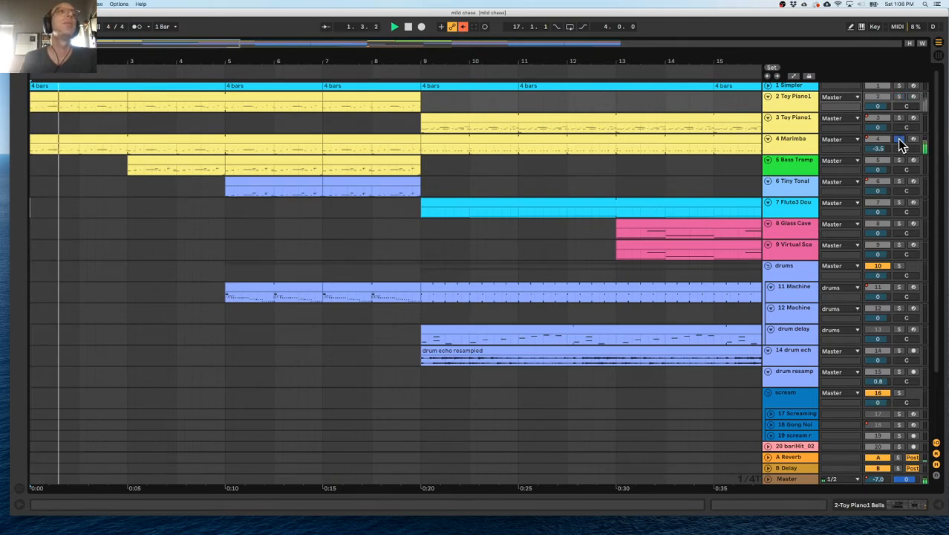
{"action": "key", "text": "space"}
Remove the first two bars of the Bass Trampoline, Marimba and Tiny Tonal Drums parts so they enter at bars 5, 3 and 7.
{"action": "left_click_drag", "start_coordinate": [130, 160], "coordinate": [232, 160]}
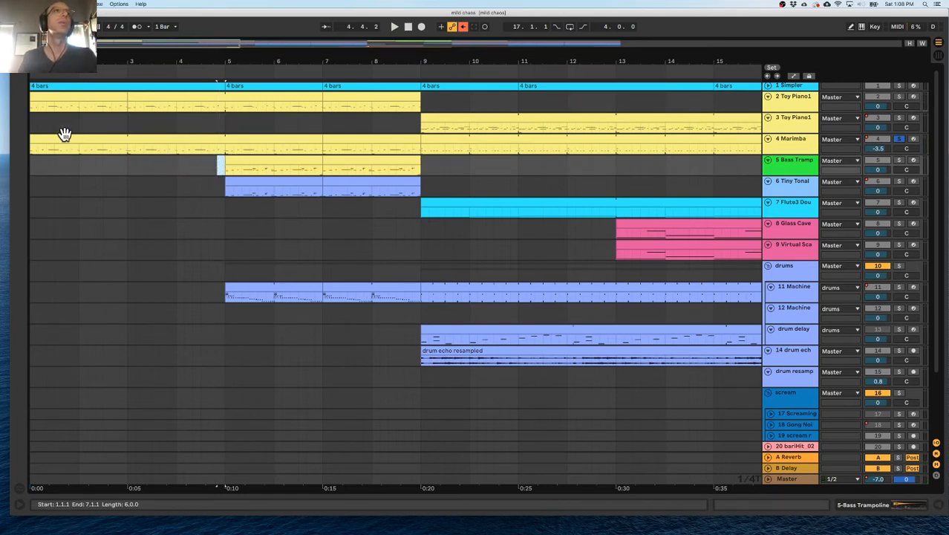
{"action": "left_click_drag", "start_coordinate": [32, 140], "coordinate": [127, 140]}
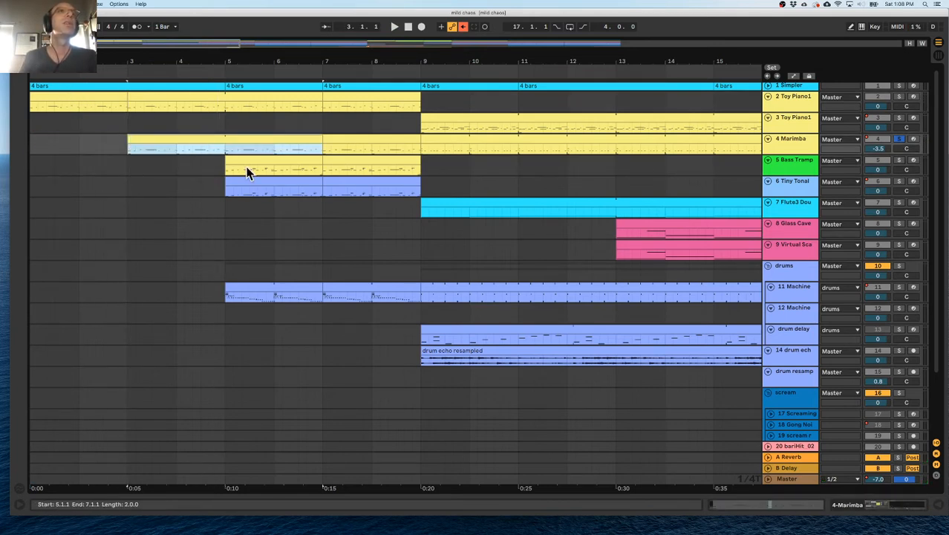
{"action": "left_click_drag", "start_coordinate": [229, 182], "coordinate": [318, 184]}
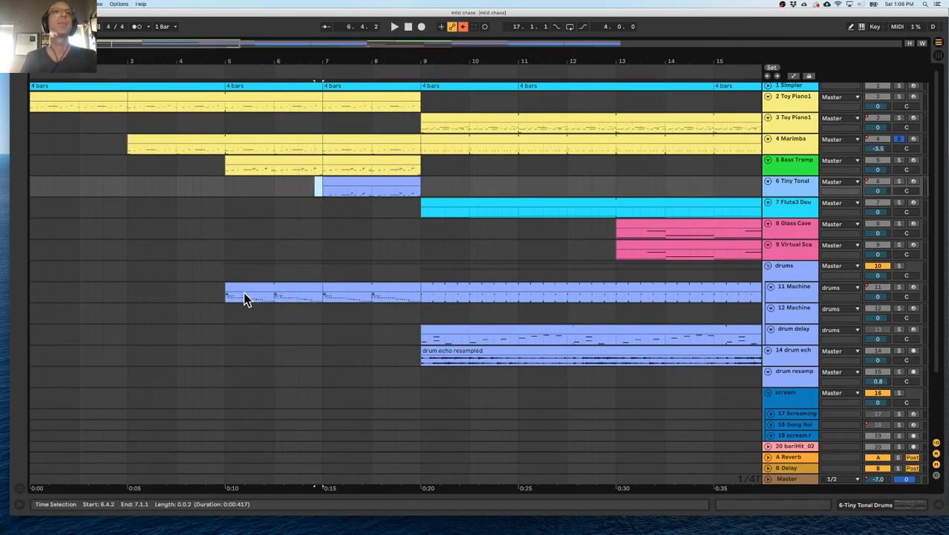
Unsolo the Marimba, listen to the Bass Trampoline track soloed and show its instrument.
{"action": "left_click", "coordinate": [900, 140]}
{"action": "key", "text": "space"}
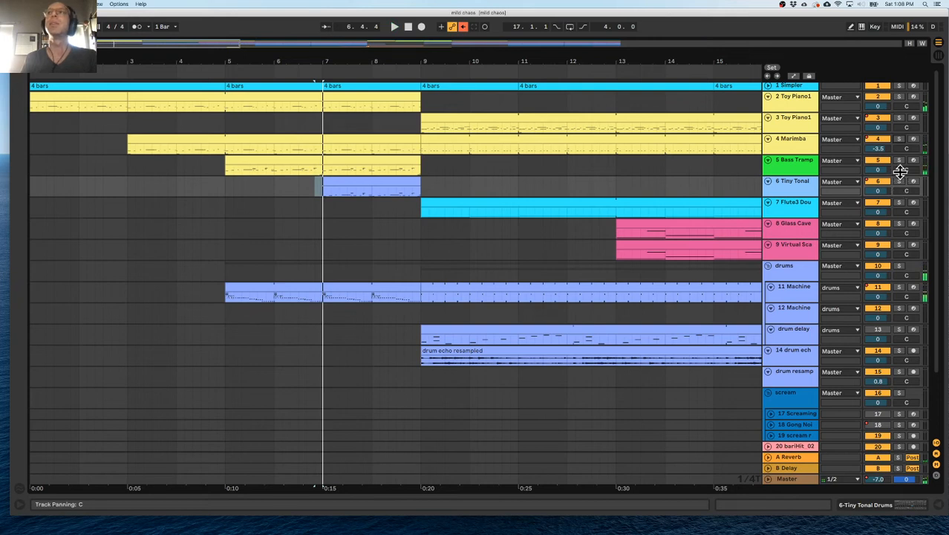
{"action": "left_click", "coordinate": [900, 160]}
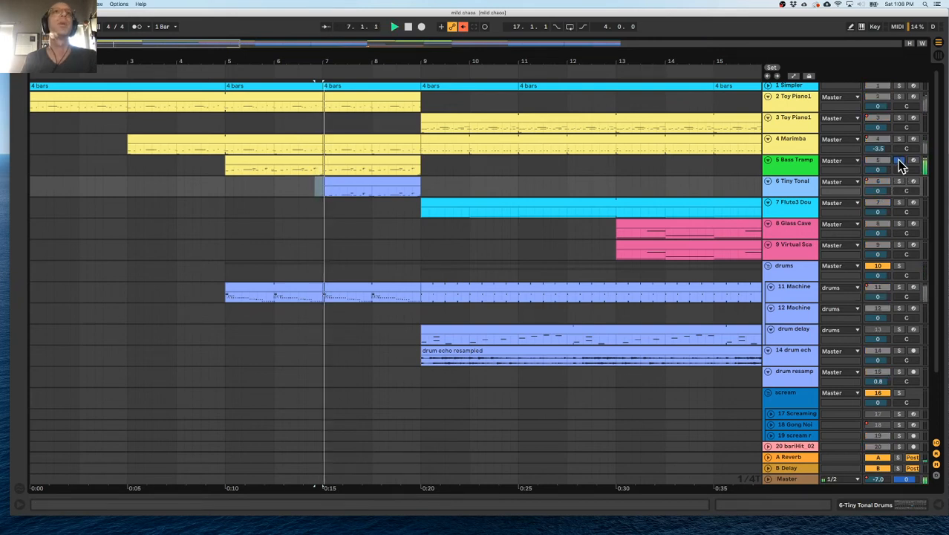
{"action": "double_click", "coordinate": [796, 162]}
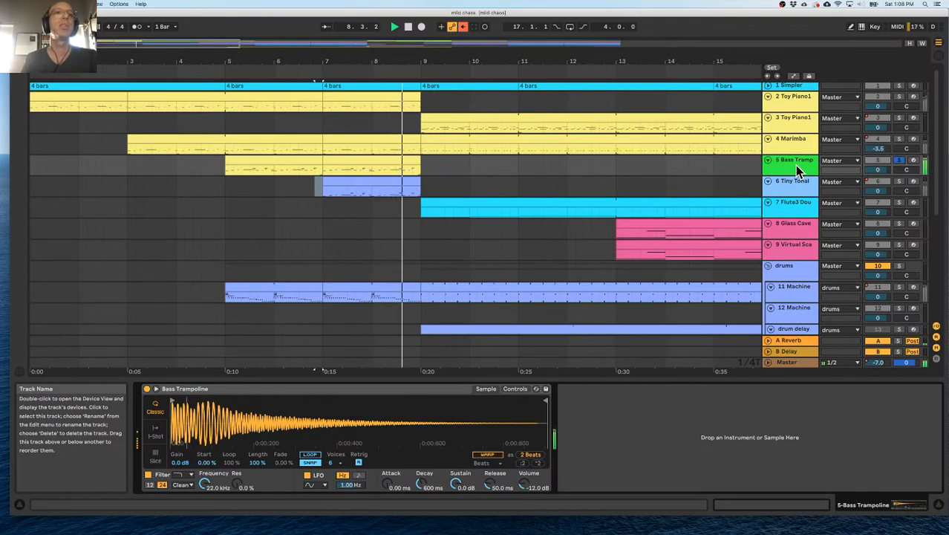
{"action": "left_click", "coordinate": [314, 122]}
{"action": "key", "text": "space"}
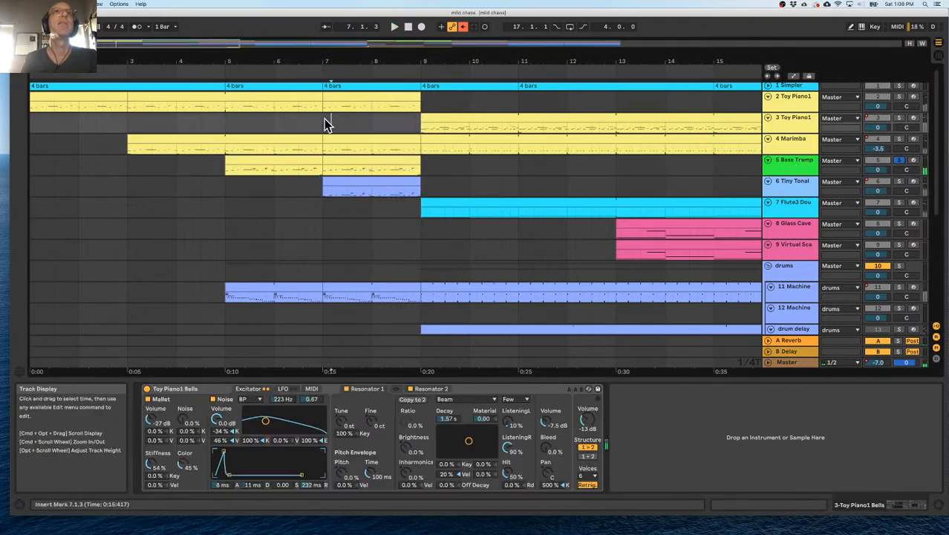
Listen to the Tiny Tonal Drums track soloed from just before bar 7 and show its instrument.
{"action": "left_click", "coordinate": [898, 180]}
{"action": "key", "text": "space"}
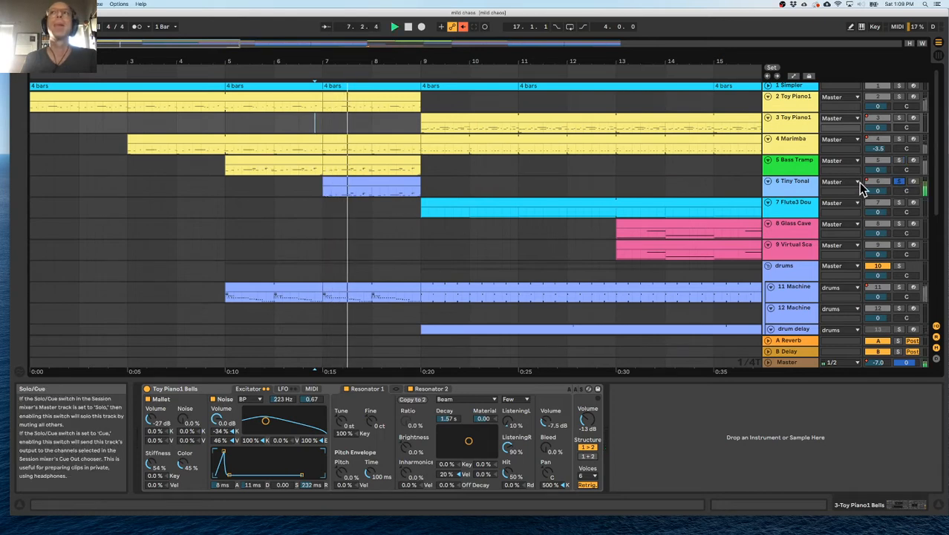
{"action": "left_click", "coordinate": [788, 188]}
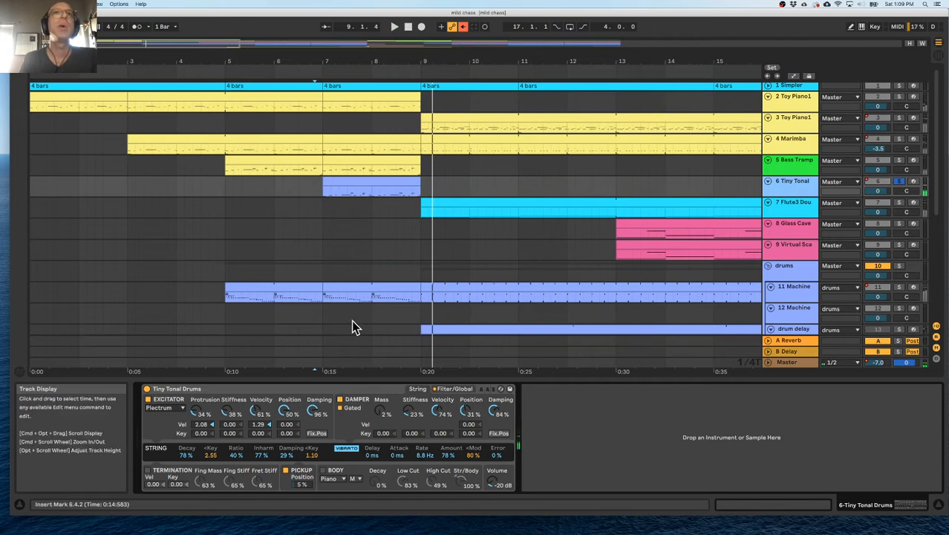
Insert an audio track below the Tiny Tonal Drums track and play from bar 7.
{"action": "left_click", "coordinate": [777, 186]}
{"action": "key", "text": "super+t"}
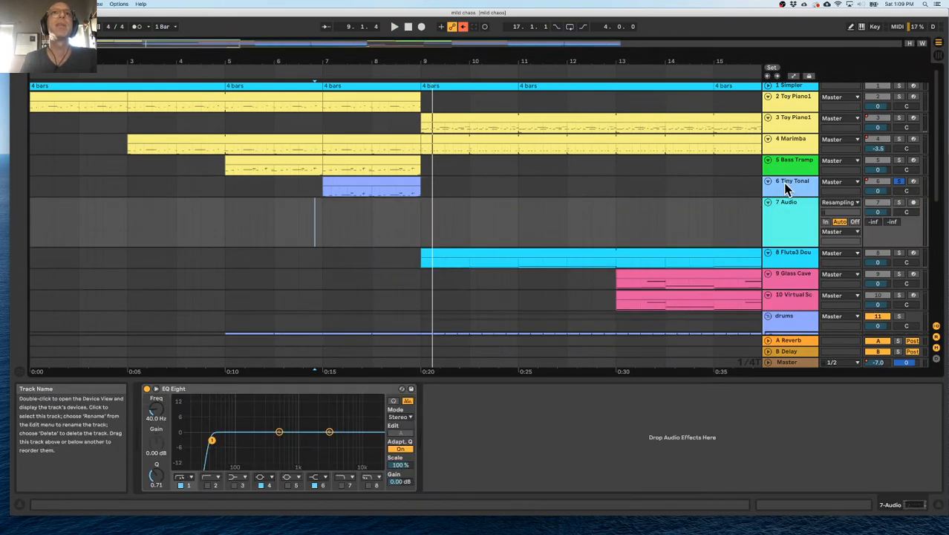
{"action": "left_click", "coordinate": [325, 216]}
{"action": "key", "text": "space"}
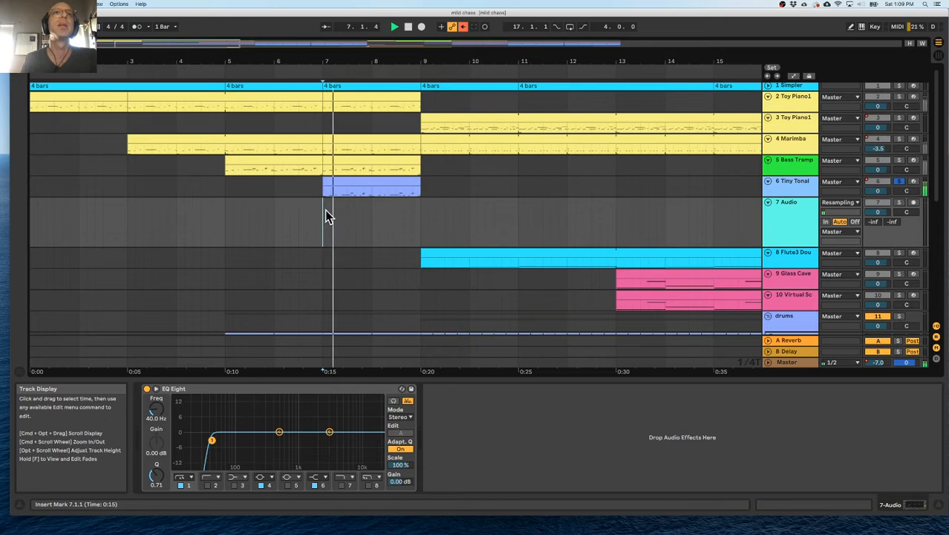
Inspect the notes of the Tiny Tonal Drums clip in an enlarged editor, return to the track's instrument and play it unsoloed in the mix.
{"action": "left_click", "coordinate": [351, 180]}
{"action": "key", "text": "space"}
{"action": "left_click_drag", "start_coordinate": [435, 377], "coordinate": [434, 221]}
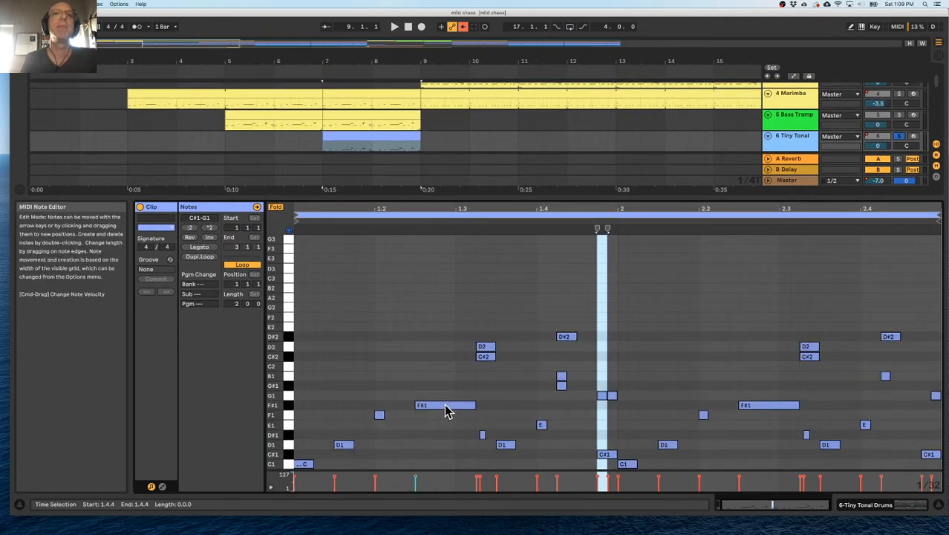
{"action": "double_click", "coordinate": [509, 198]}
{"action": "left_click", "coordinate": [791, 145]}
{"action": "double_click", "coordinate": [791, 148]}
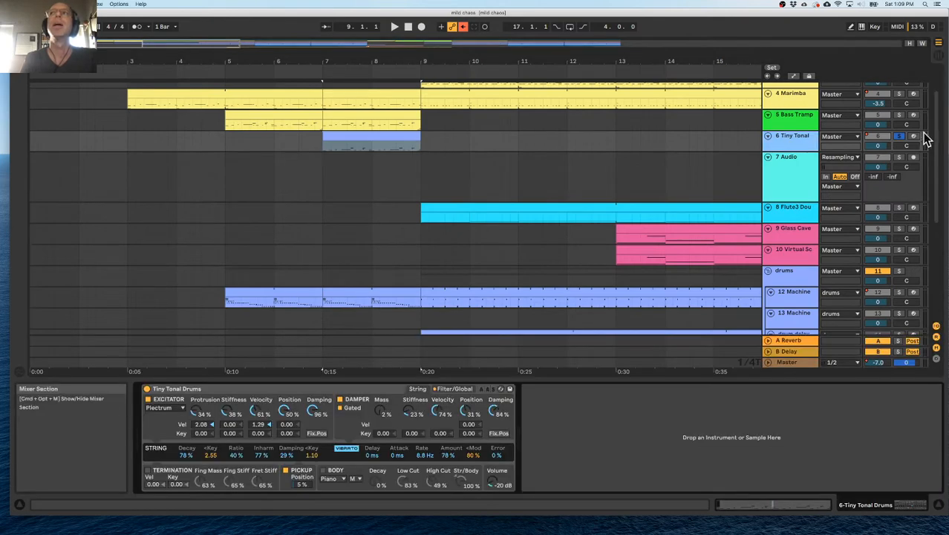
{"action": "key", "text": "space"}
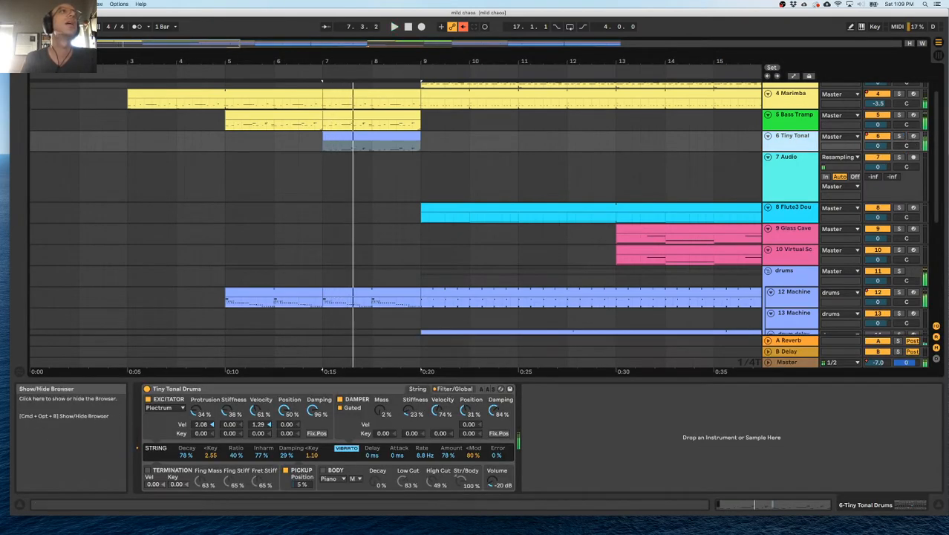
Clear the browser search and load 909 Core Kit.adg from the Drums category onto the Tiny Tonal Drums track.
{"action": "key", "text": "super+alt+b"}
{"action": "left_click", "coordinate": [51, 134]}
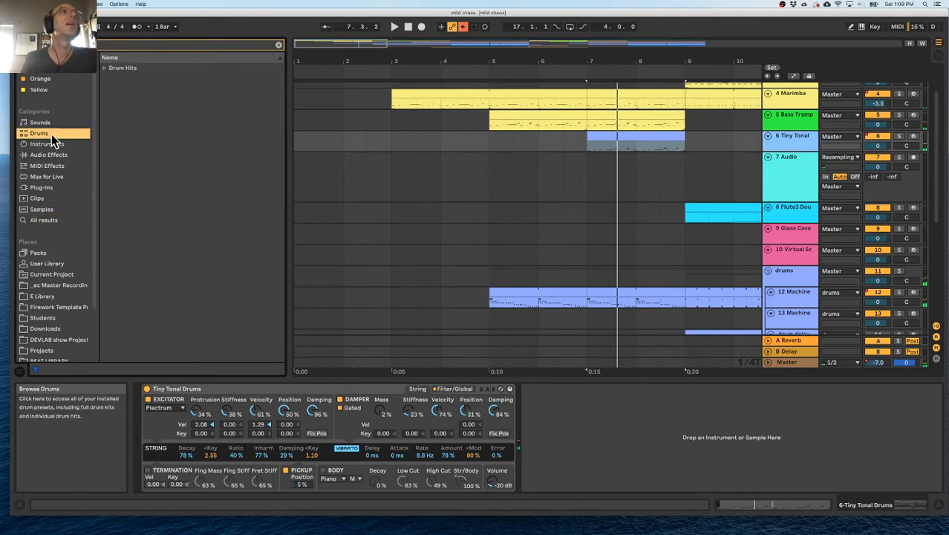
{"action": "left_click", "coordinate": [106, 71]}
{"action": "left_click", "coordinate": [109, 77]}
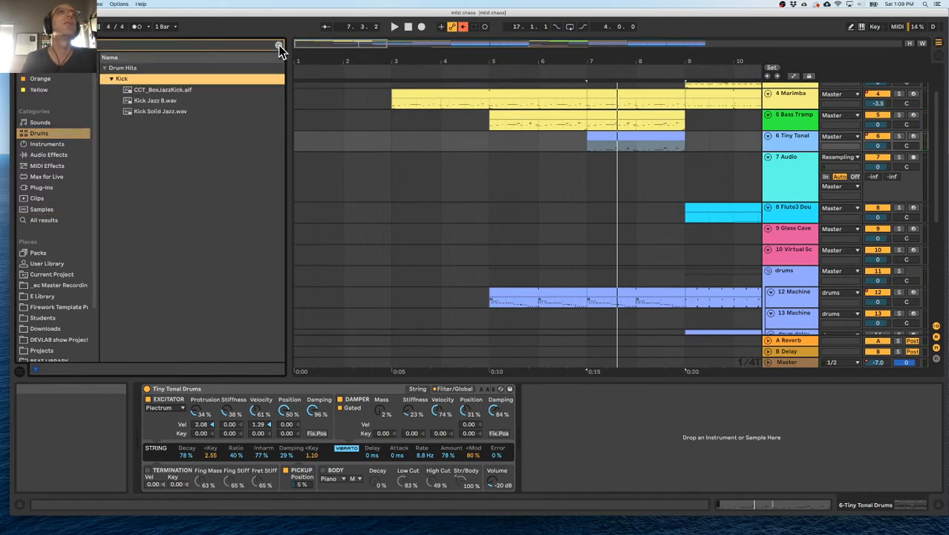
{"action": "left_click", "coordinate": [279, 45]}
{"action": "left_click", "coordinate": [112, 154]}
{"action": "left_click", "coordinate": [62, 121]}
{"action": "left_click", "coordinate": [62, 133]}
{"action": "left_click", "coordinate": [105, 68]}
{"action": "left_click_drag", "start_coordinate": [118, 133], "coordinate": [769, 158]}
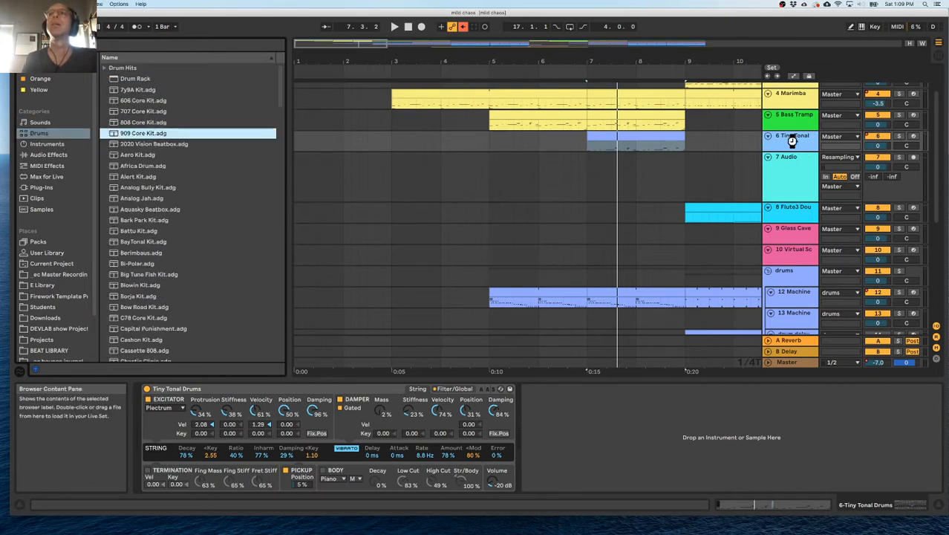
{"action": "left_click_drag", "start_coordinate": [791, 145], "coordinate": [790, 144]}
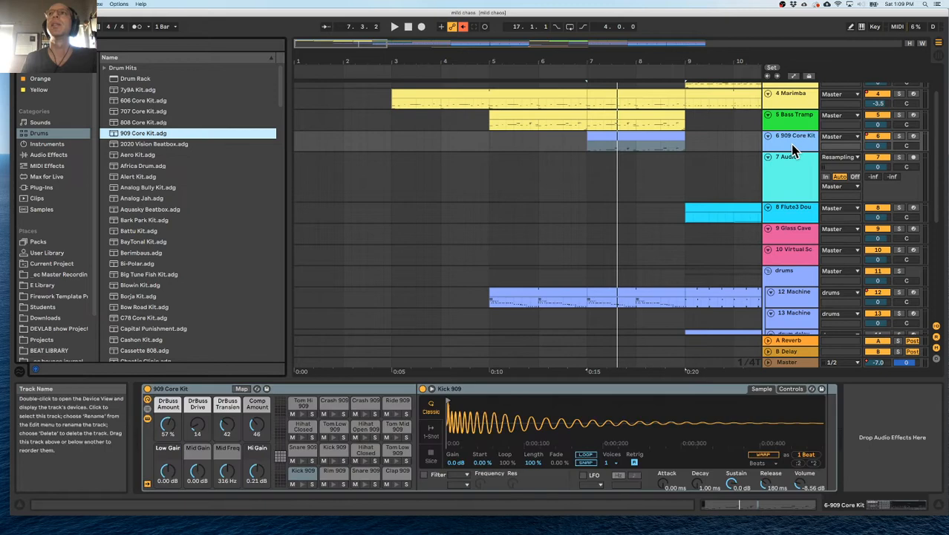
Play from bar 7 to hear the 909 Core Kit track soloed and back in the full mix.
{"action": "left_click", "coordinate": [589, 144]}
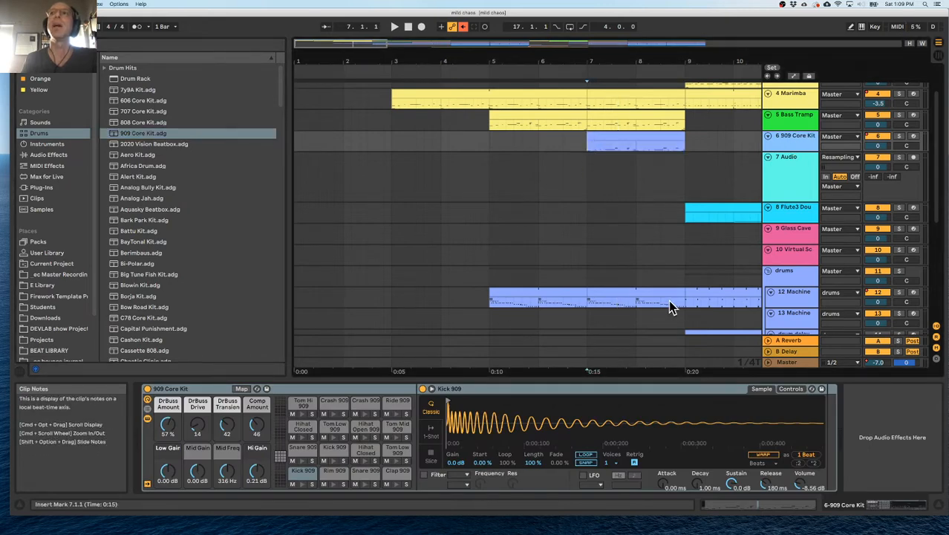
{"action": "key", "text": "space"}
{"action": "left_click", "coordinate": [899, 138]}
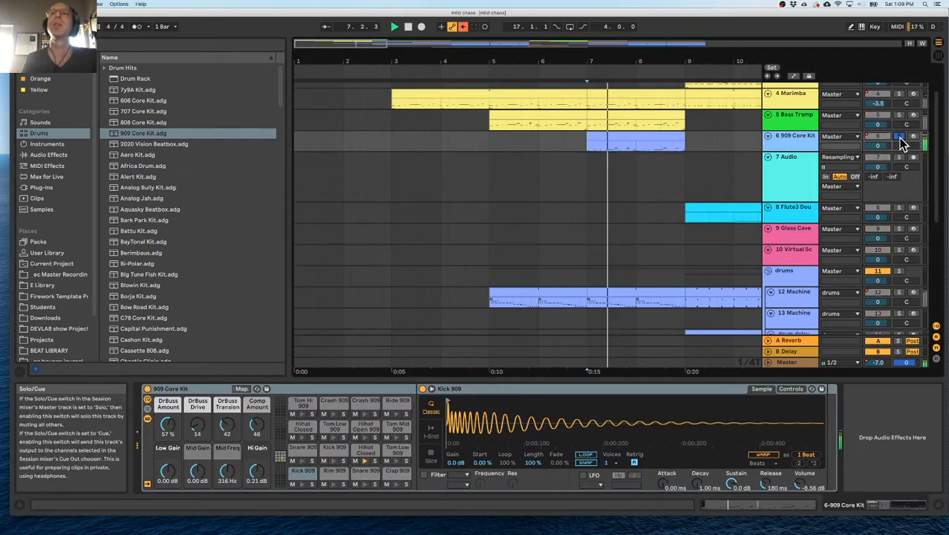
{"action": "left_click", "coordinate": [899, 137]}
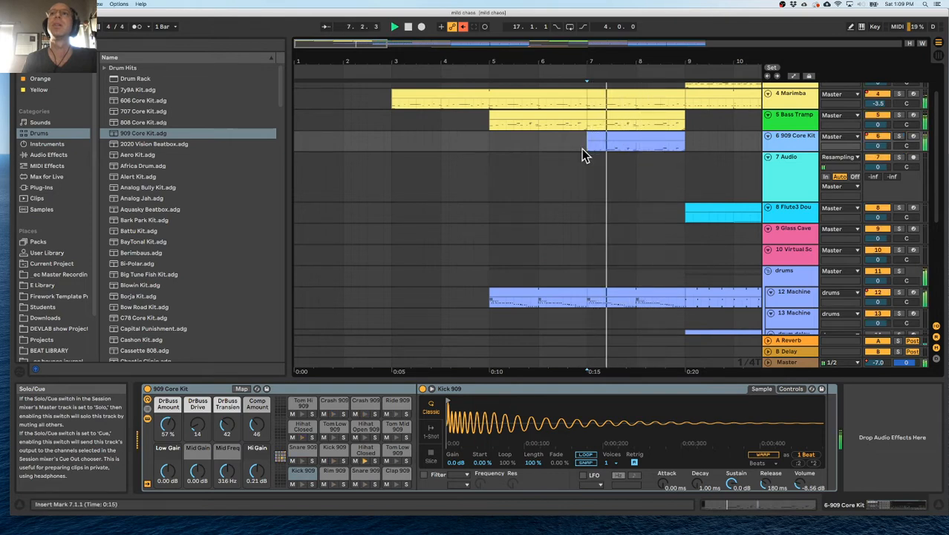
Open the 909 Core Kit clip at bar 7 and delete every note except the Kick 909 hits on the bar downbeats.
{"action": "left_click", "coordinate": [481, 149]}
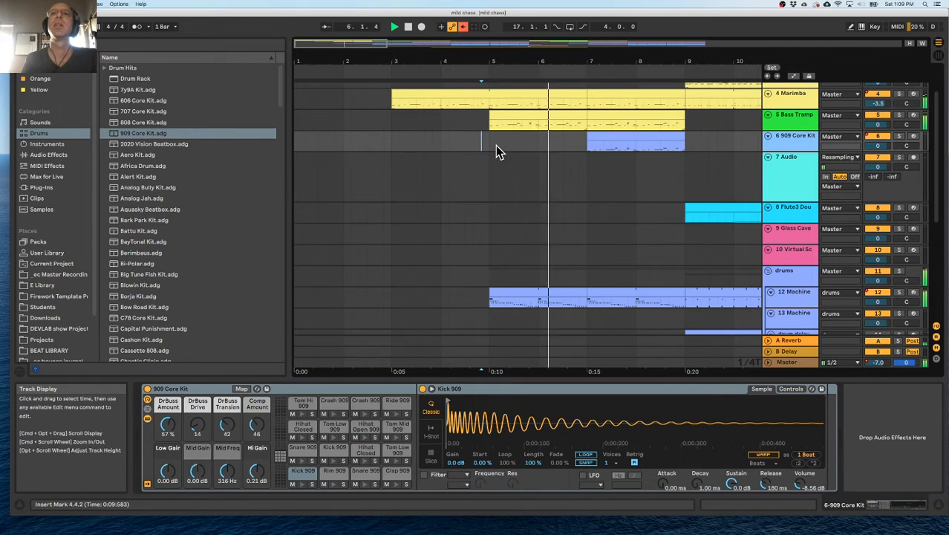
{"action": "key", "text": "space"}
{"action": "double_click", "coordinate": [640, 140]}
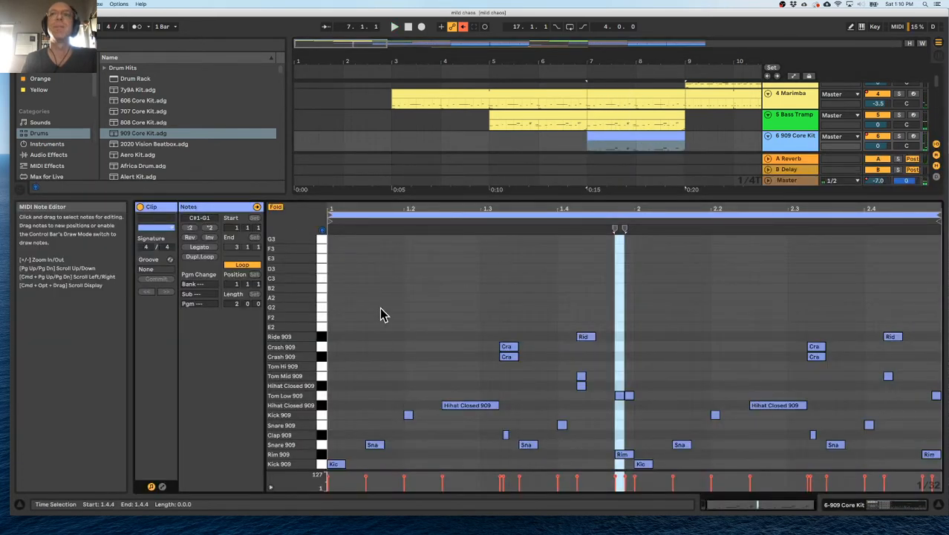
{"action": "left_click_drag", "start_coordinate": [371, 301], "coordinate": [932, 452]}
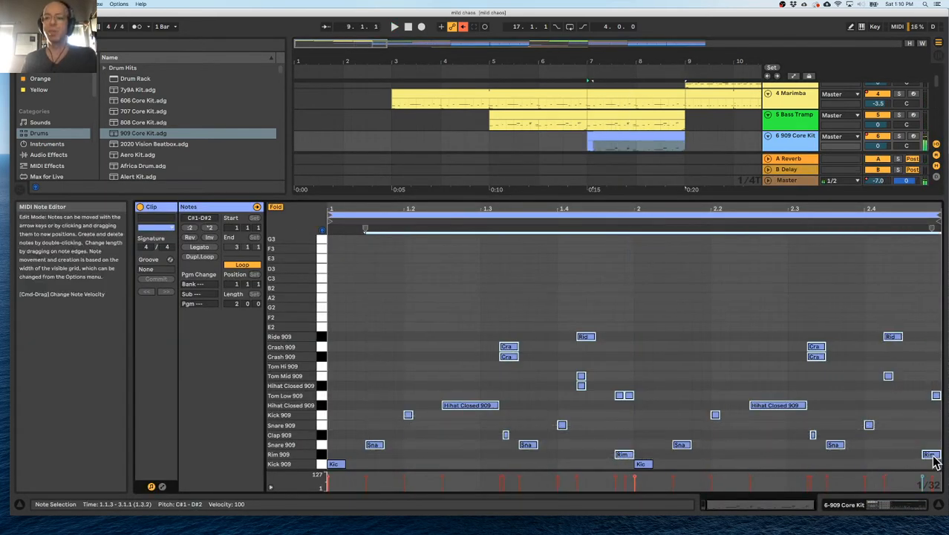
{"action": "key", "text": "Delete"}
{"action": "left_click", "coordinate": [364, 468]}
Add Kick 909 notes on beats 2, 3 and 4 of the clip's first bar, continue them in bar 2, and close the note editor.
{"action": "double_click", "coordinate": [408, 463]}
{"action": "double_click", "coordinate": [485, 463]}
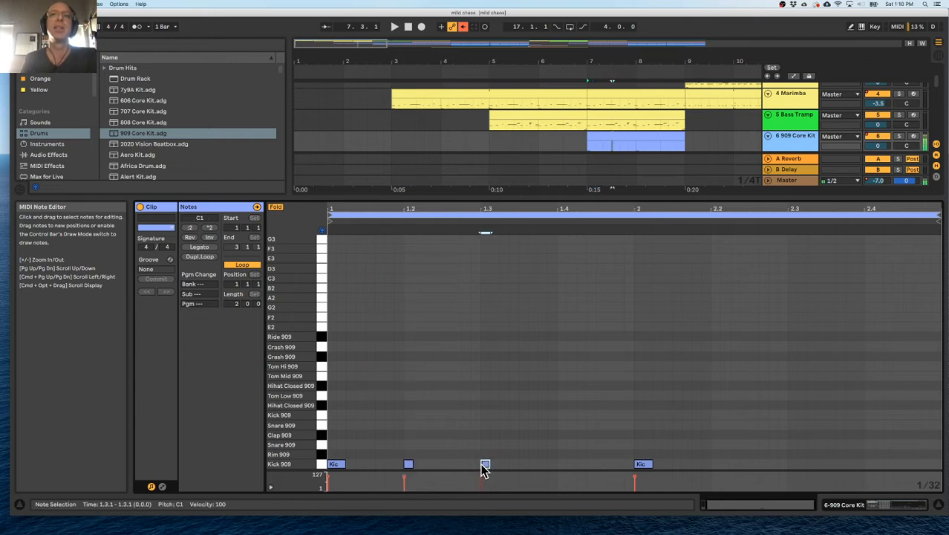
{"action": "double_click", "coordinate": [562, 463]}
{"action": "double_click", "coordinate": [715, 463]}
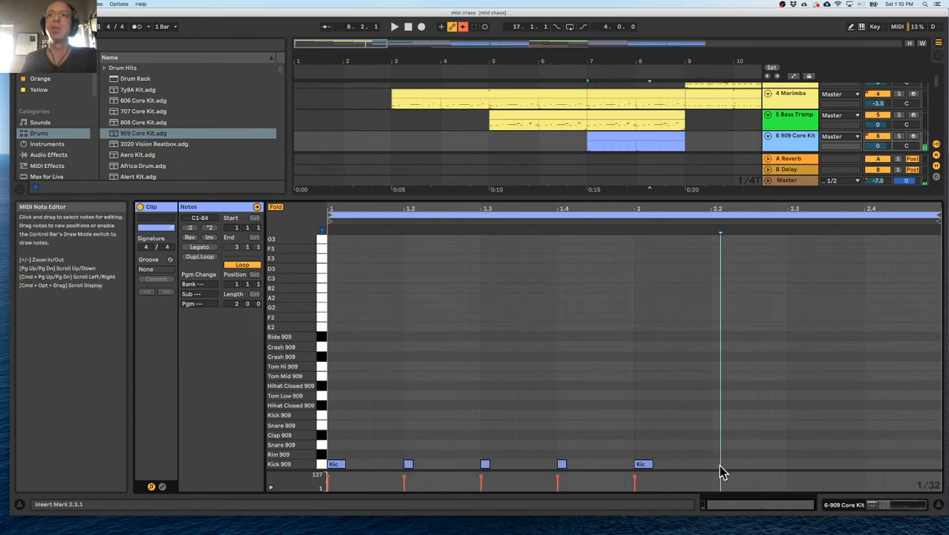
{"action": "double_click", "coordinate": [869, 465]}
{"action": "key", "text": "alt+super+l"}
{"action": "scroll", "coordinate": [520, 171], "scroll_direction": "up", "scroll_amount": 3}
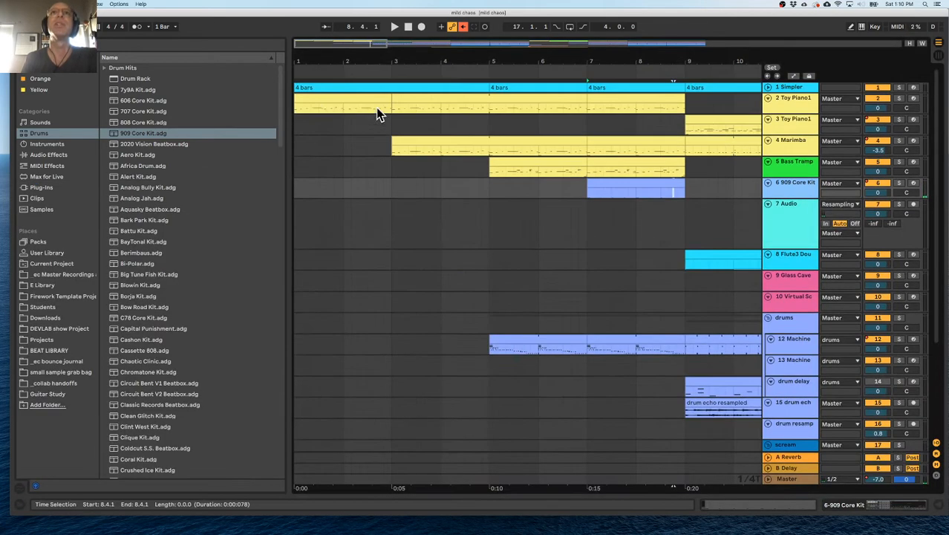
Review the staggered Toy Piano, Marimba, Bass Tramp and 909 Core Kit entries and play the arrangement from bar 5.
{"action": "left_click", "coordinate": [590, 186]}
{"action": "left_click", "coordinate": [318, 101]}
{"action": "left_click", "coordinate": [409, 141]}
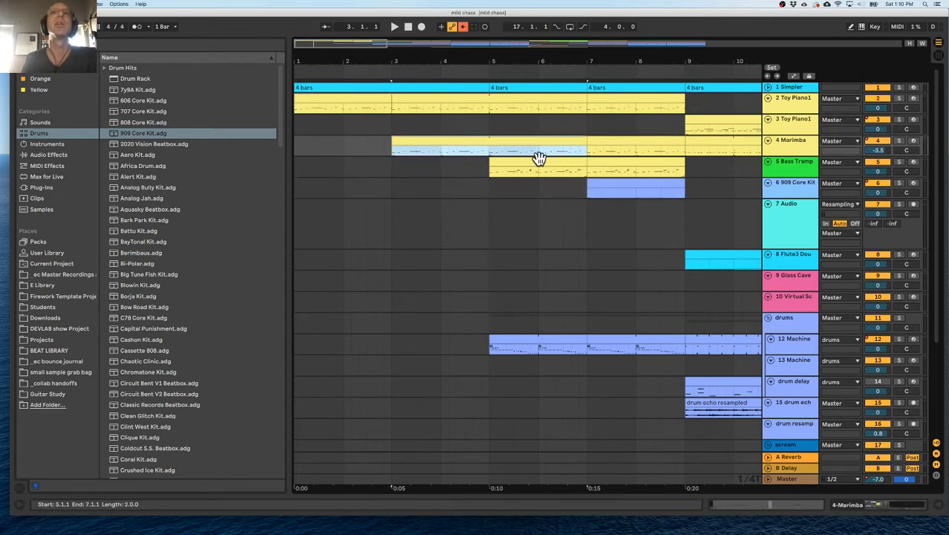
{"action": "left_click", "coordinate": [530, 164]}
{"action": "left_click", "coordinate": [605, 185]}
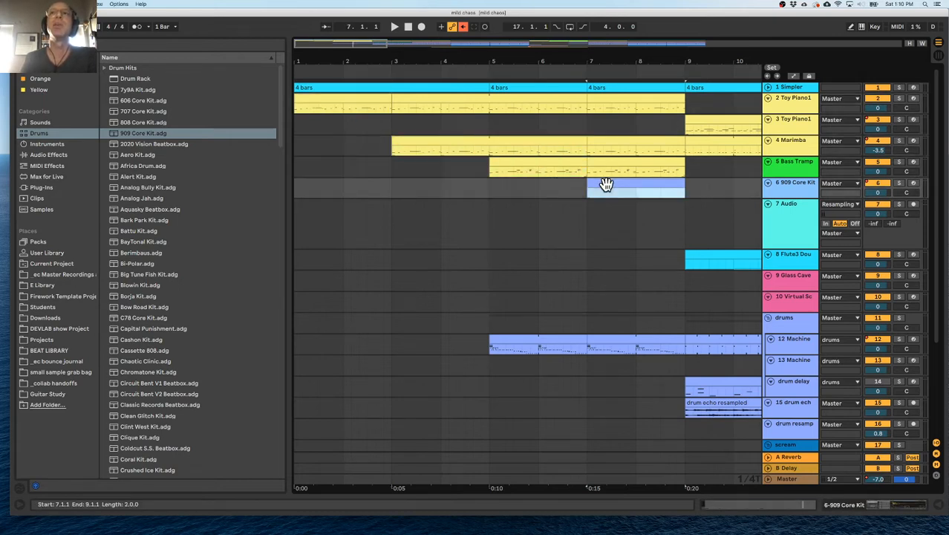
{"action": "left_click", "coordinate": [527, 191]}
{"action": "key", "text": "space"}
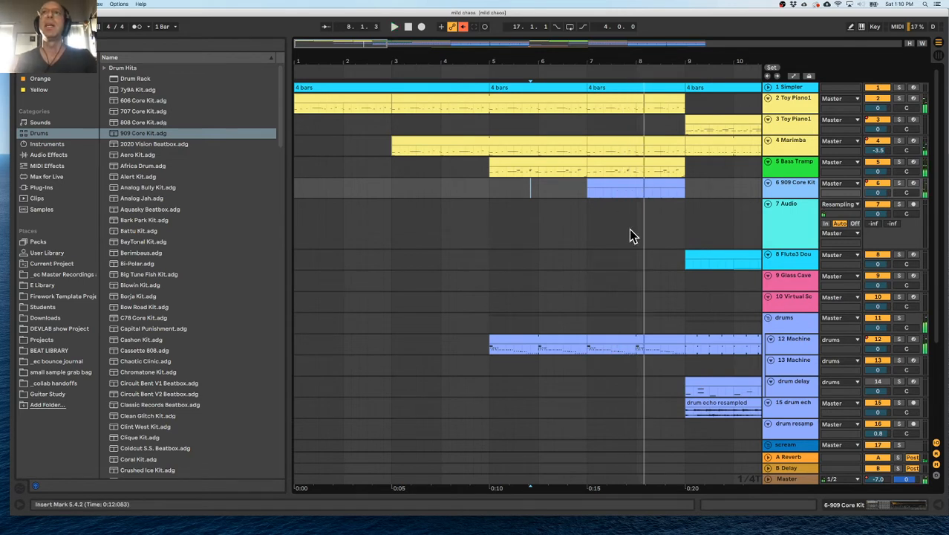
{"action": "left_click_drag", "start_coordinate": [502, 58], "coordinate": [354, 59]}
{"action": "key", "text": "space"}
Extend the "4 bars" marker clip that starts at bar 5 so it ends at bar 9.
{"action": "left_click", "coordinate": [407, 210]}
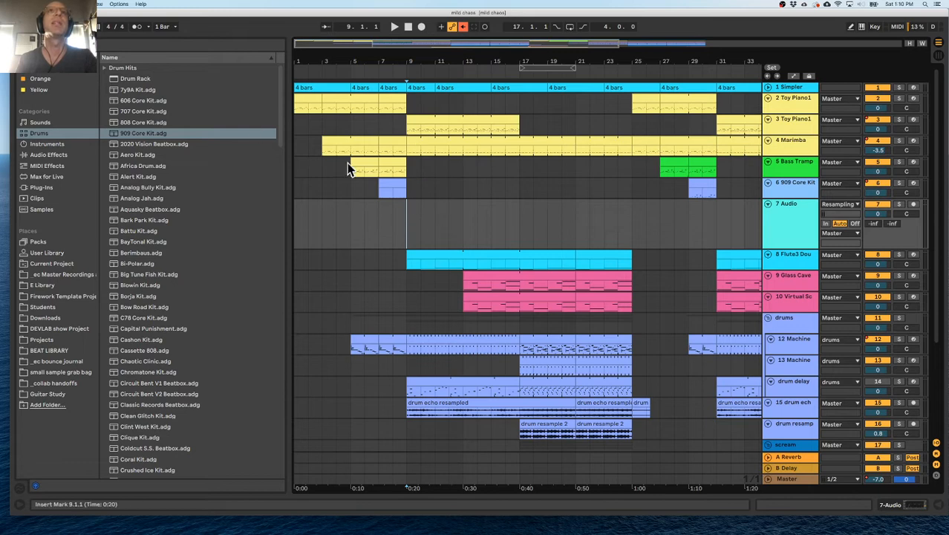
{"action": "scroll", "coordinate": [469, 208], "scroll_direction": "right", "scroll_amount": 1}
{"action": "left_click_drag", "start_coordinate": [545, 58], "coordinate": [453, 64]}
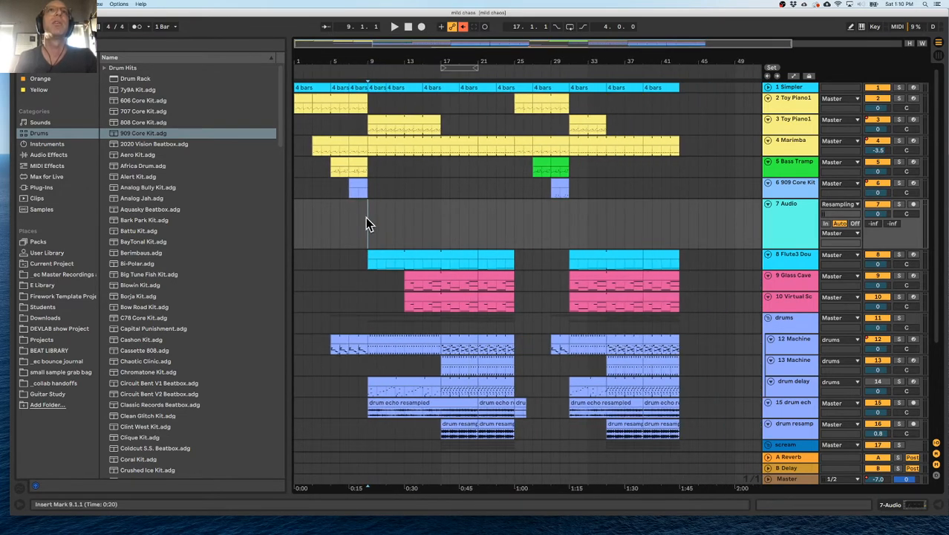
{"action": "left_click_drag", "start_coordinate": [296, 63], "coordinate": [296, 63]}
{"action": "left_click", "coordinate": [470, 86]}
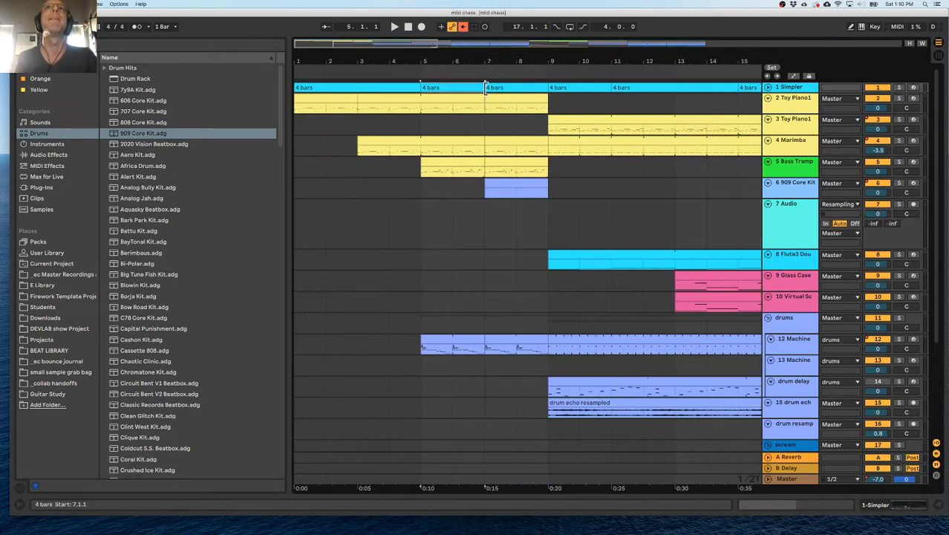
{"action": "left_click_drag", "start_coordinate": [481, 88], "coordinate": [544, 90]}
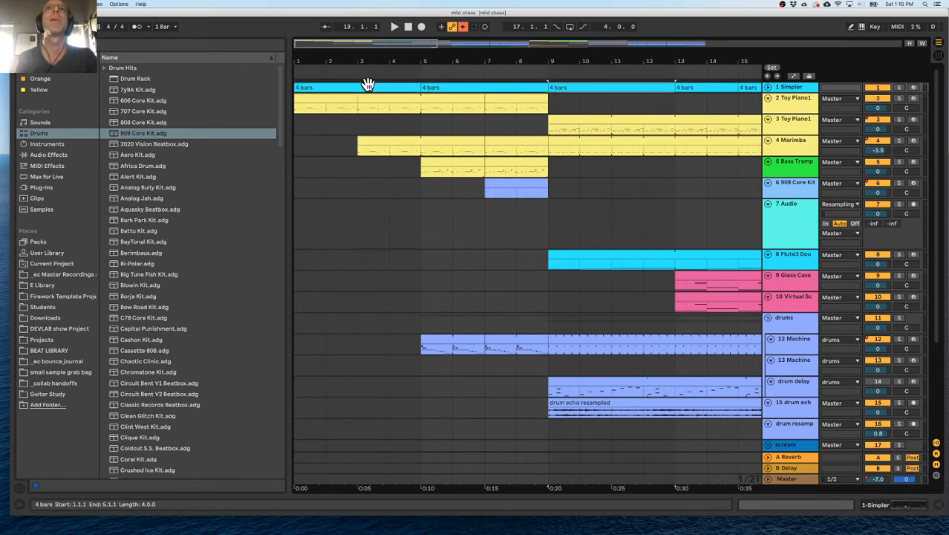
Duplicate the "4 bars" marker clip end to end from bar 9 up to bar 45.
{"action": "key", "text": "super+d"}
{"action": "key", "text": "super+d"}
{"action": "key", "text": "super+d"}
{"action": "key", "text": "super+d"}
{"action": "left_click_drag", "start_coordinate": [447, 63], "coordinate": [452, 29]}
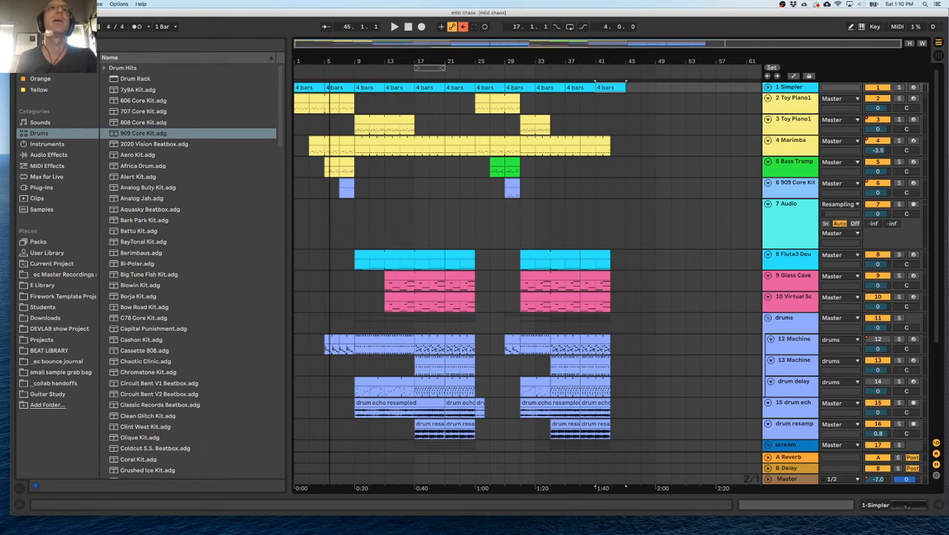
Play the arrangement from bar 9 to bar 29, hiding the browser to see more of the timeline.
{"action": "left_click", "coordinate": [354, 104]}
{"action": "key", "text": "space"}
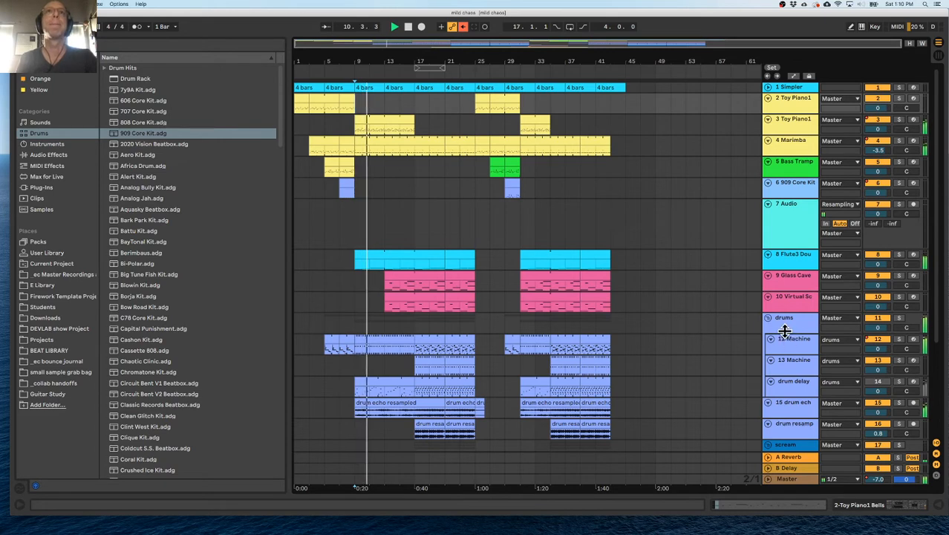
{"action": "left_click_drag", "start_coordinate": [368, 59], "coordinate": [368, 92]}
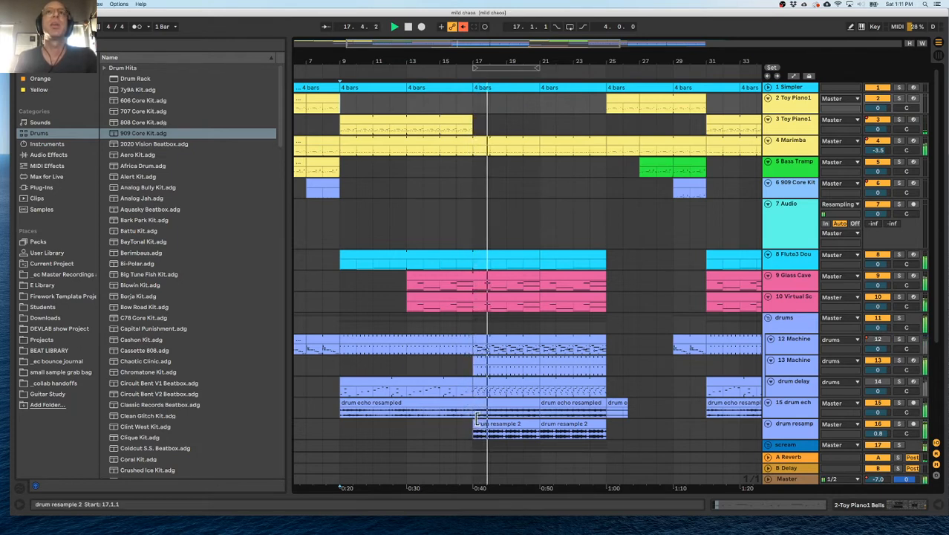
{"action": "scroll", "coordinate": [495, 407], "scroll_direction": "right", "scroll_amount": 2}
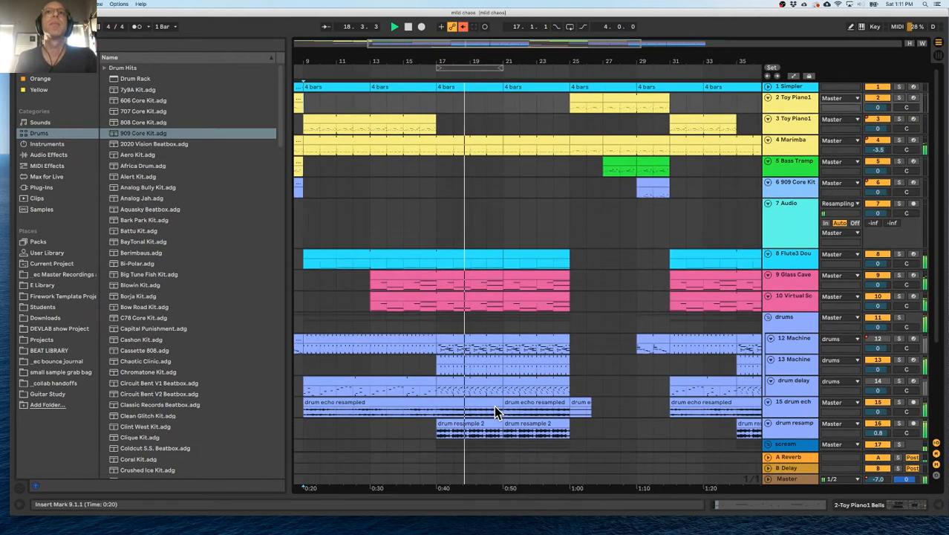
{"action": "scroll", "coordinate": [496, 407], "scroll_direction": "right", "scroll_amount": 1}
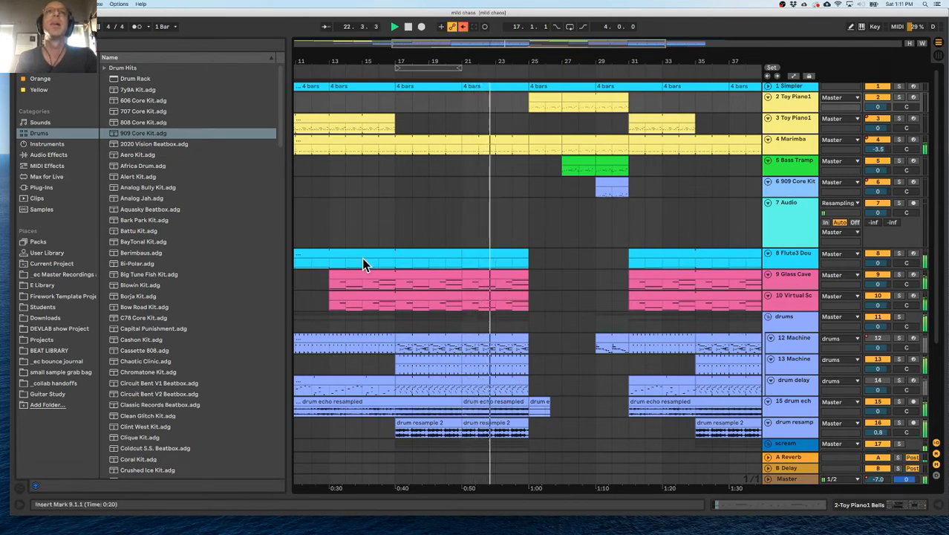
{"action": "key", "text": "alt+super+b"}
{"action": "left_click_drag", "start_coordinate": [104, 250], "coordinate": [264, 251]}
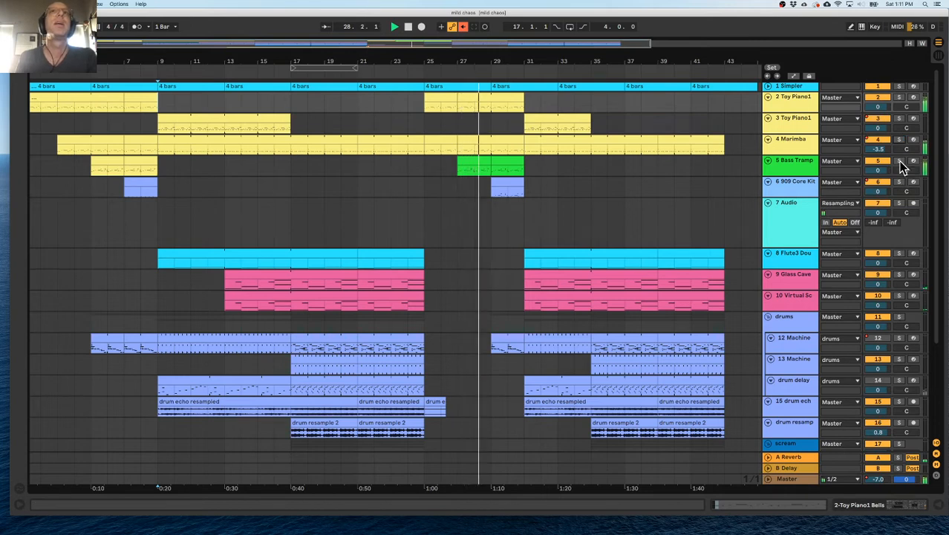
{"action": "scroll", "coordinate": [51, 98], "scroll_direction": "left", "scroll_amount": 1}
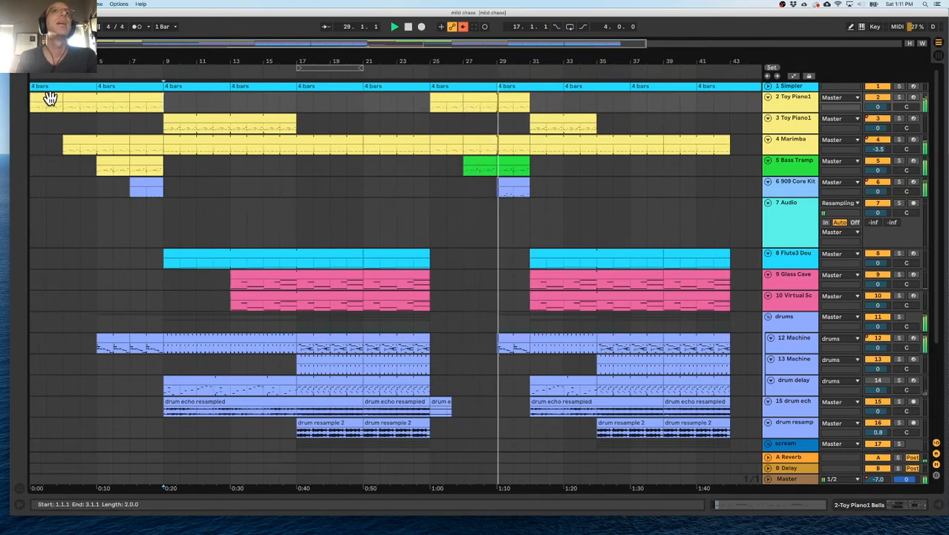
{"action": "key", "text": "space"}
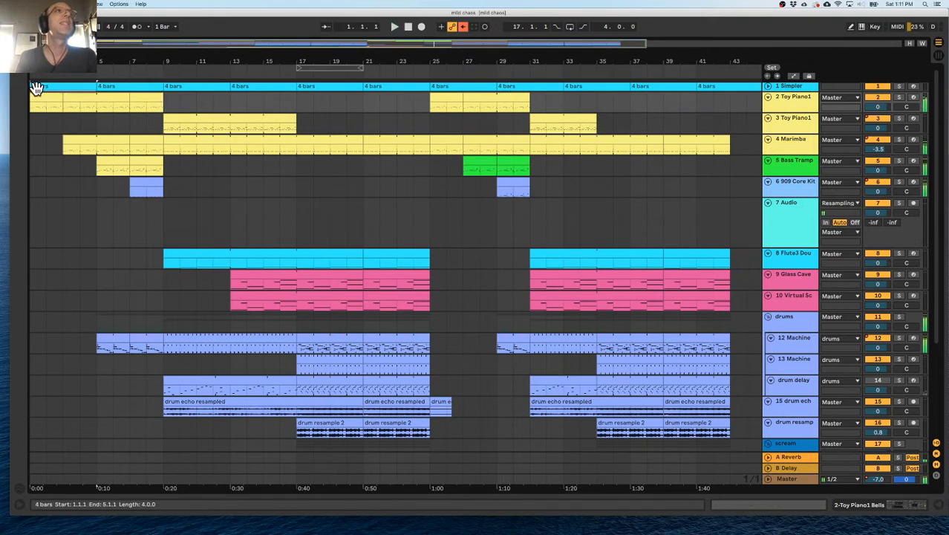
Compare the intro block at bars 1–9 with the breakdown at bars 25–31 by selecting each across the tracks.
{"action": "left_click", "coordinate": [34, 87]}
{"action": "left_click", "coordinate": [165, 430], "text": "shift"}
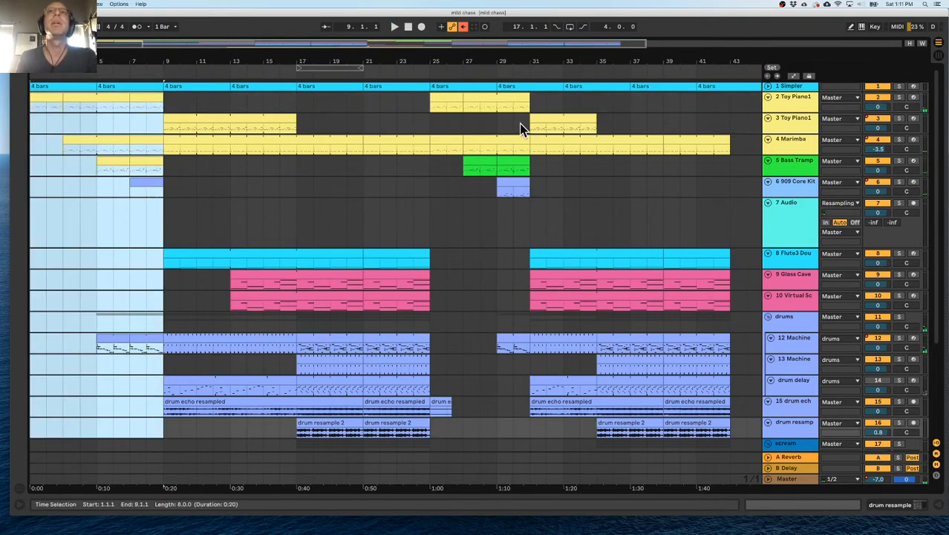
{"action": "left_click", "coordinate": [430, 121]}
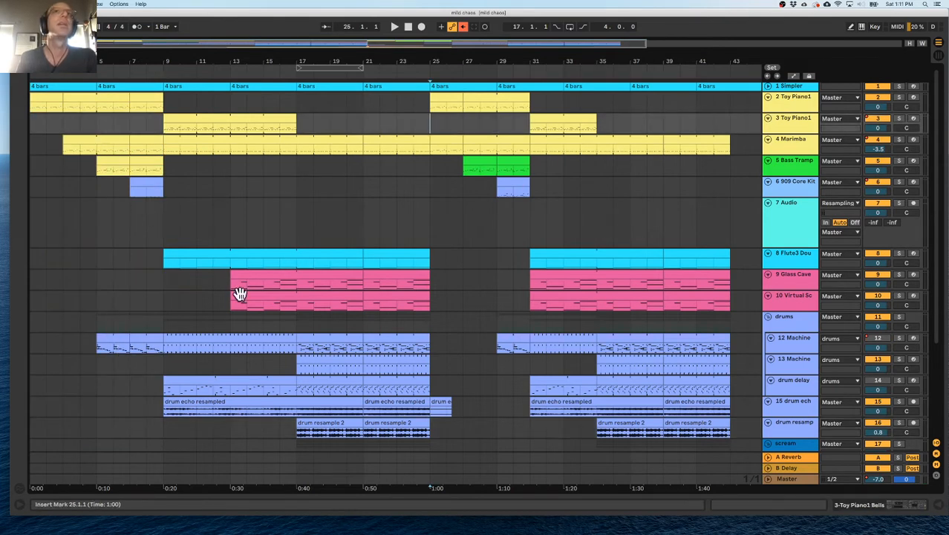
{"action": "left_click", "coordinate": [469, 94]}
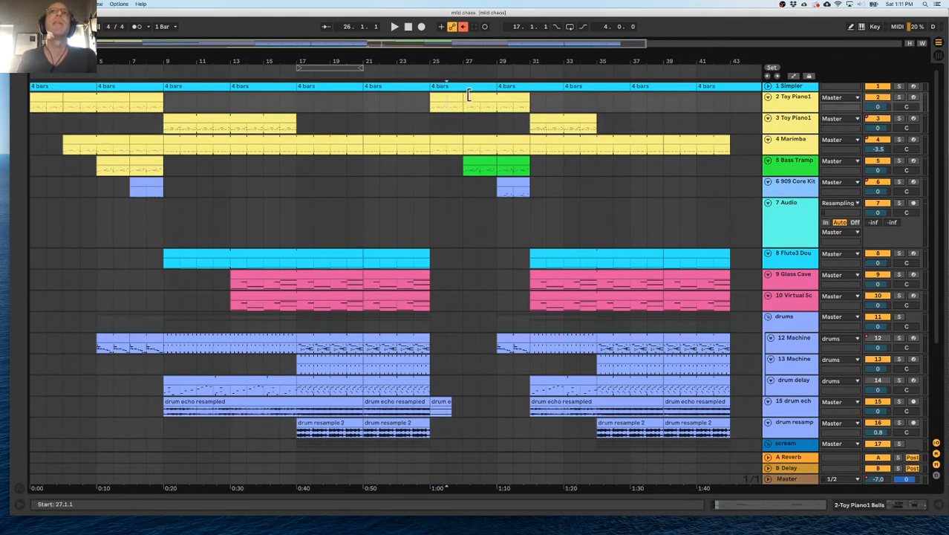
{"action": "left_click", "coordinate": [497, 127]}
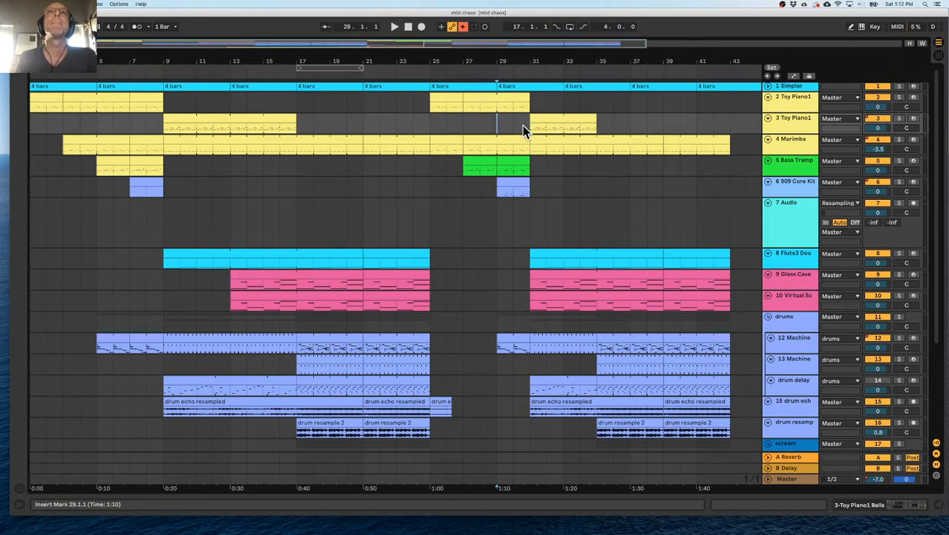
{"action": "left_click_drag", "start_coordinate": [428, 104], "coordinate": [522, 431]}
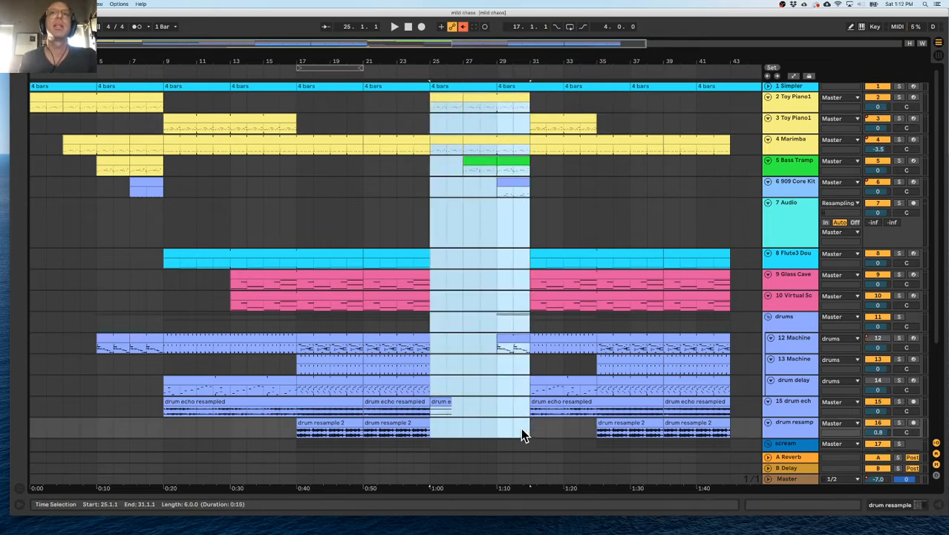
Duplicate the time of bars 29–31 across all tracks to lengthen the breakdown by two bars.
{"action": "left_click", "coordinate": [499, 124]}
{"action": "left_click_drag", "start_coordinate": [529, 119], "coordinate": [500, 454]}
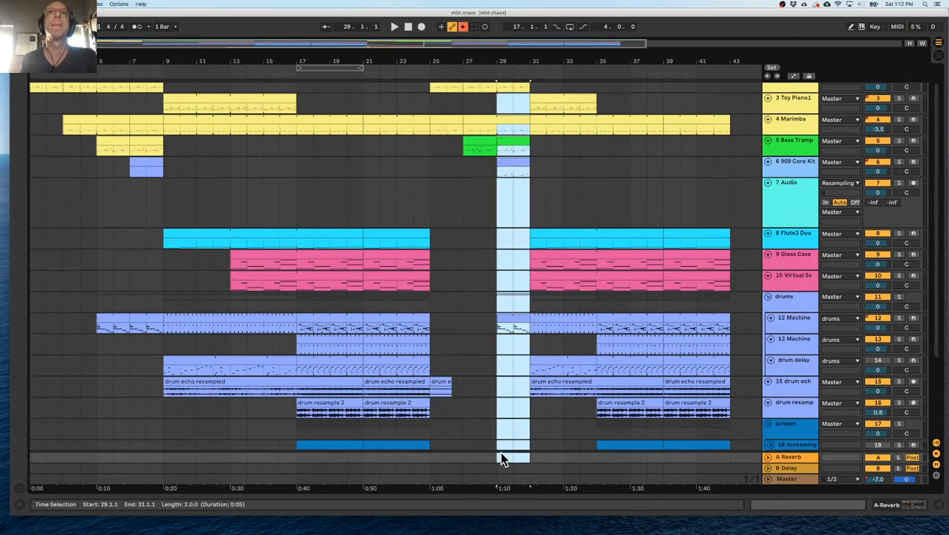
{"action": "key", "text": "super+shift+d"}
{"action": "scroll", "coordinate": [515, 191], "scroll_direction": "up", "scroll_amount": 1}
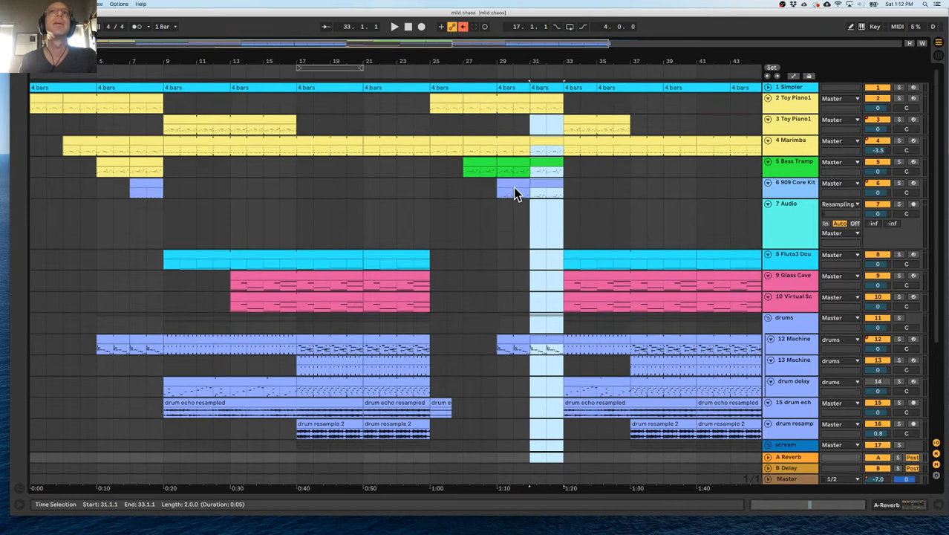
Stagger the breakdown by deleting the Marimba part at bars 25–27, Bass Tramp at bars 27–29 and 909 Core Kit at bars 29–31.
{"action": "left_click", "coordinate": [444, 97]}
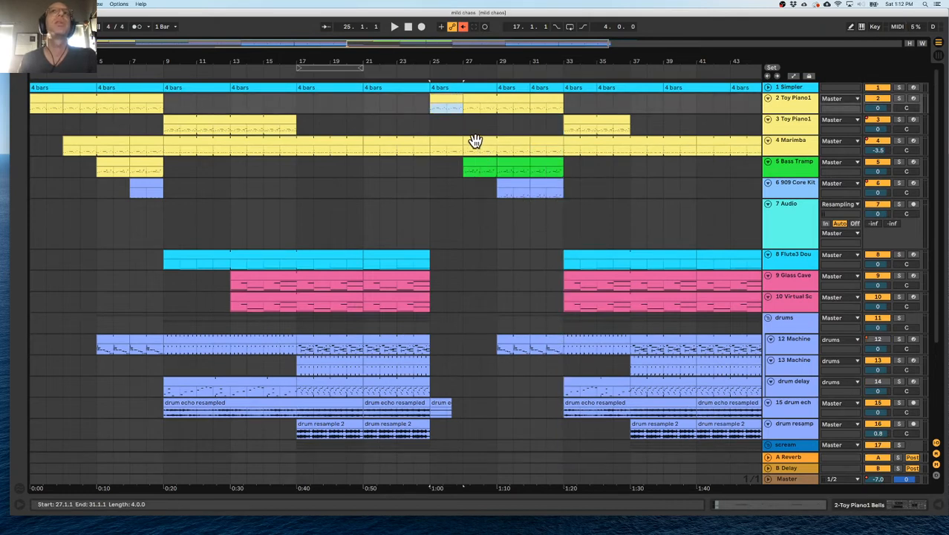
{"action": "left_click", "coordinate": [451, 141]}
{"action": "left_click_drag", "start_coordinate": [454, 141], "coordinate": [484, 160]}
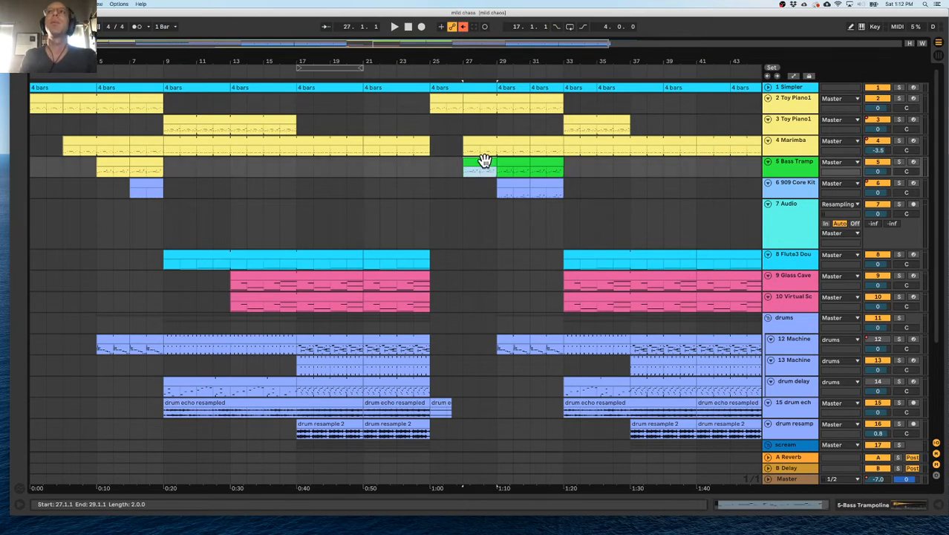
{"action": "key", "text": "Delete"}
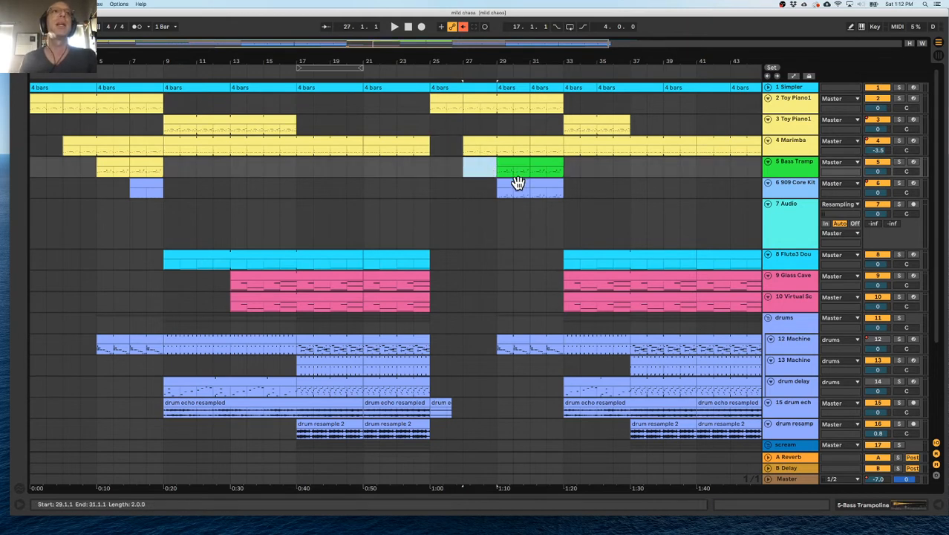
{"action": "left_click", "coordinate": [517, 183]}
{"action": "key", "text": "Delete"}
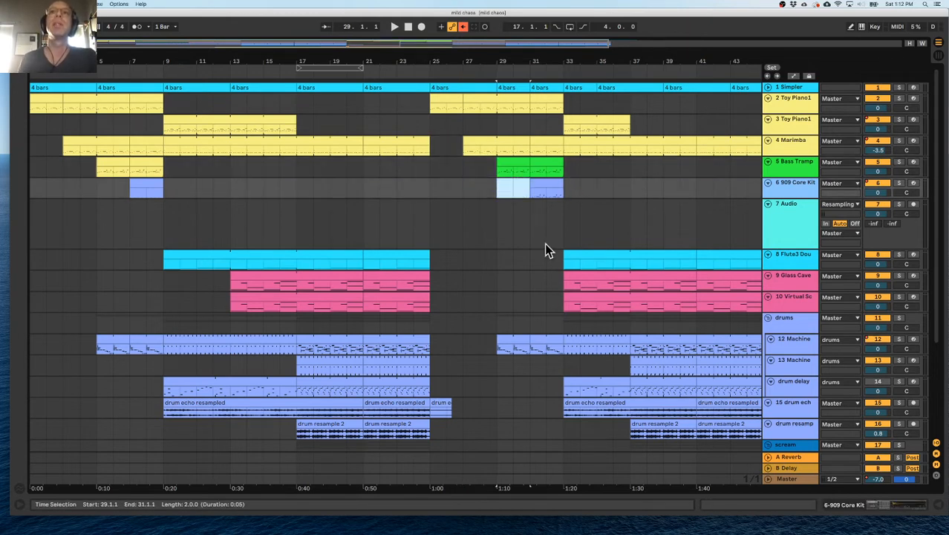
Play from bar 29 and delete the 12 Machine drum part at bars 29–31.
{"action": "left_click", "coordinate": [498, 349]}
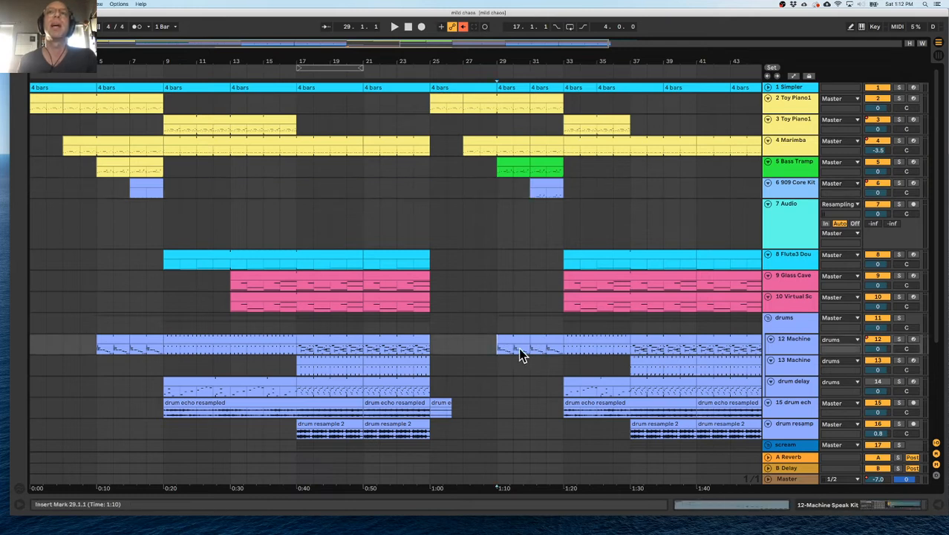
{"action": "key", "text": "space"}
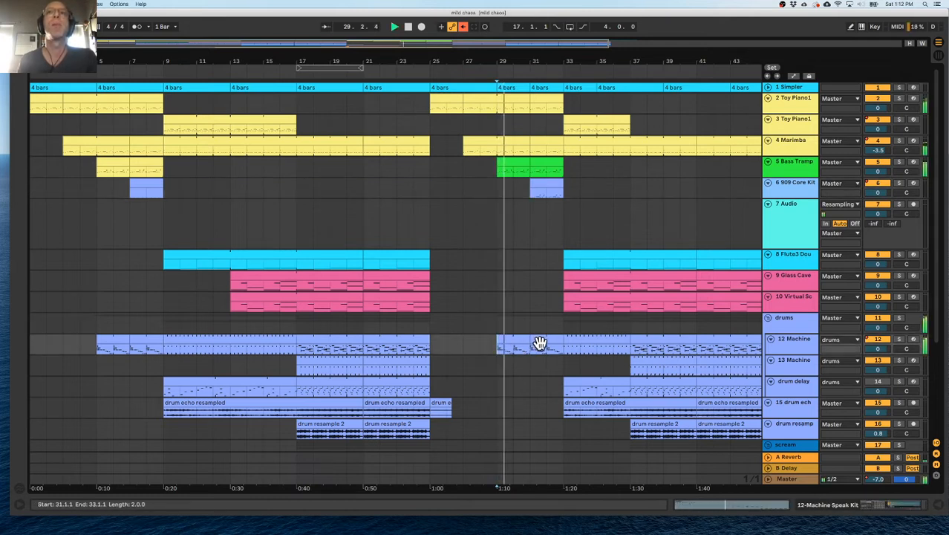
{"action": "left_click", "coordinate": [514, 338]}
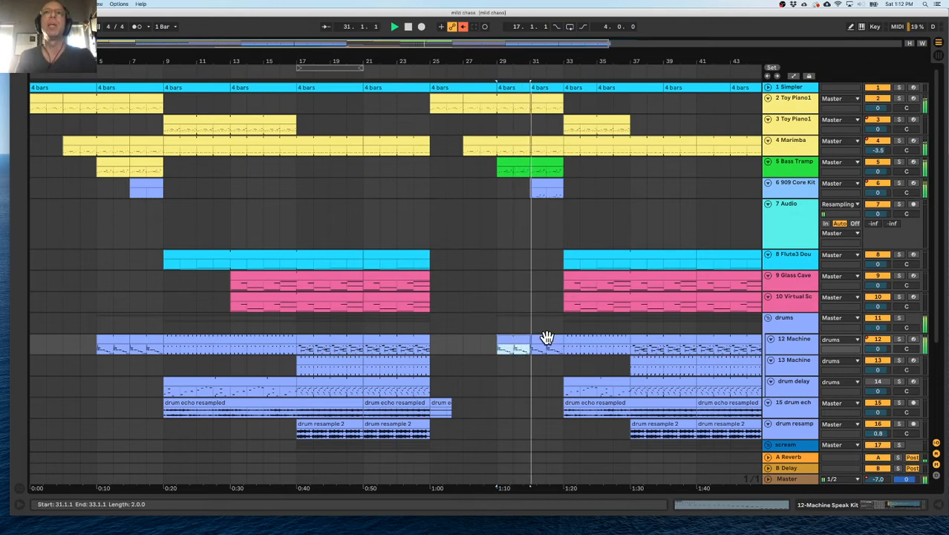
{"action": "key", "text": "Delete"}
Try removing the 12 Machine part at bars 31–33 as well, undo that deletion and play from bar 31.
{"action": "left_click", "coordinate": [547, 338]}
{"action": "key", "text": "Delete"}
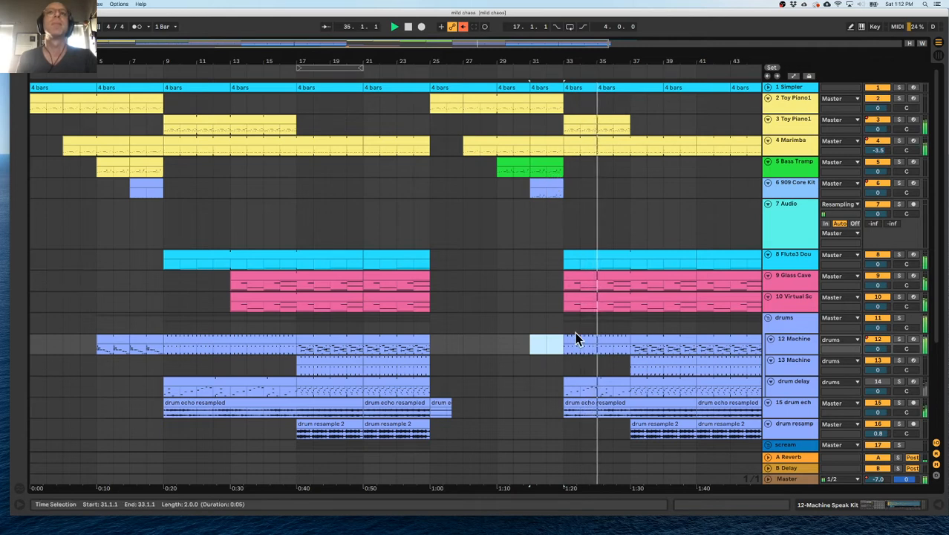
{"action": "key", "text": "space"}
{"action": "key", "text": "super+z"}
{"action": "left_click", "coordinate": [530, 321]}
{"action": "key", "text": "space"}
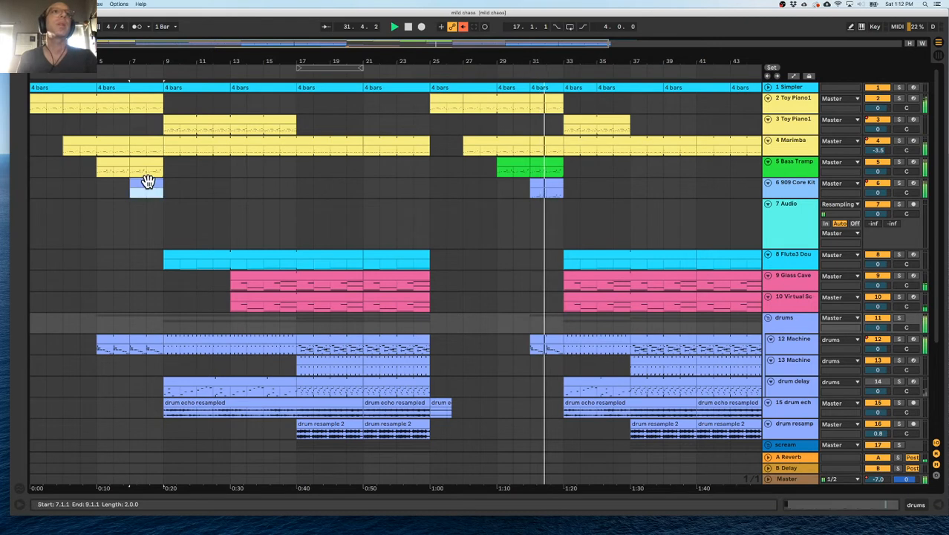
Realign the "4 bars" marker clips on the Simpler track into four-bar blocks from bar 29 to bar 49.
{"action": "left_click", "coordinate": [543, 184]}
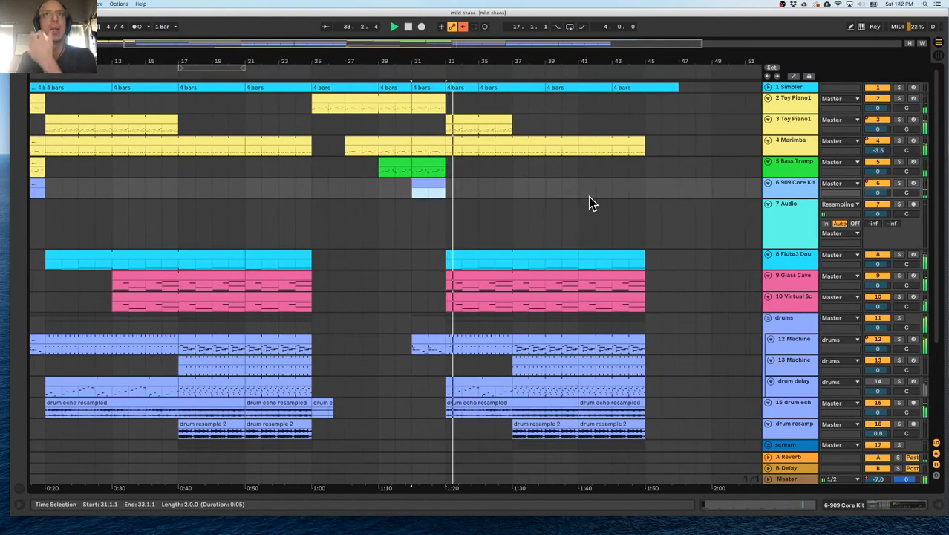
{"action": "left_click", "coordinate": [344, 89]}
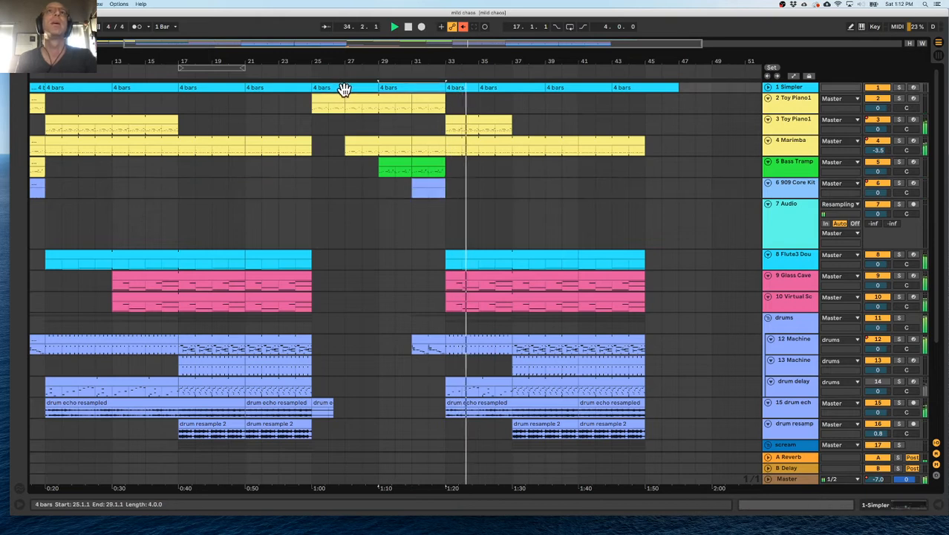
{"action": "left_click", "coordinate": [415, 148]}
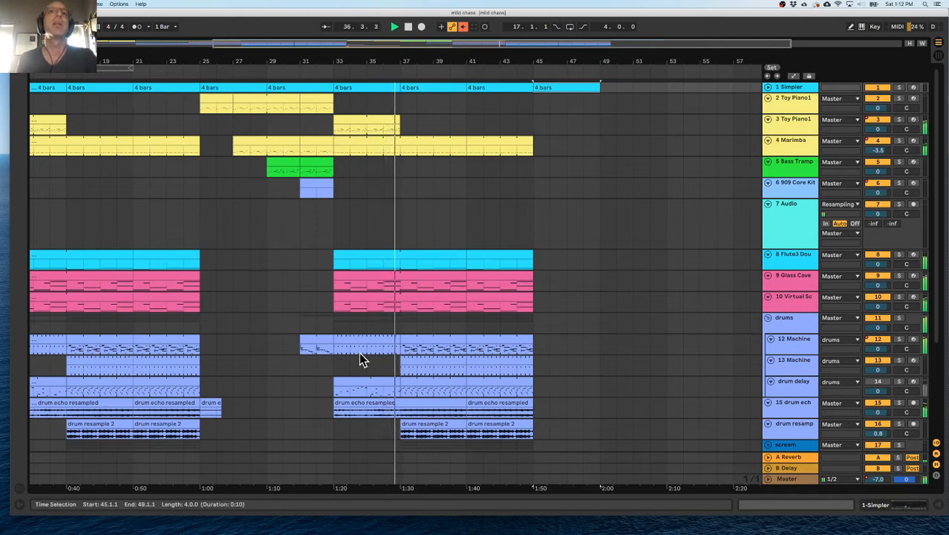
Review the second section from bar 33 within the whole arrangement, marking bars 33–37 on the Bass Tramp track.
{"action": "left_click_drag", "start_coordinate": [339, 169], "coordinate": [395, 170]}
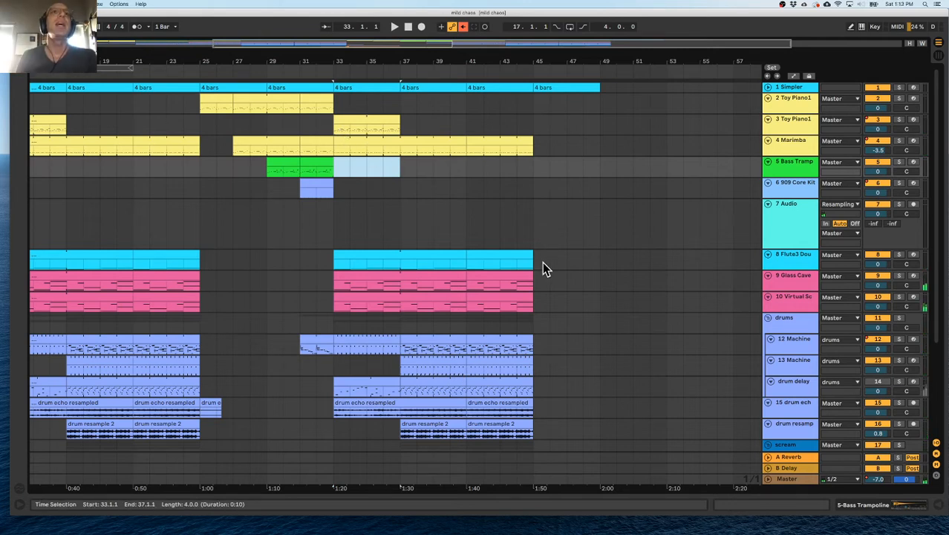
{"action": "scroll", "coordinate": [501, 246], "scroll_direction": "left", "scroll_amount": 10}
{"action": "left_click_drag", "start_coordinate": [416, 69], "coordinate": [298, 61]}
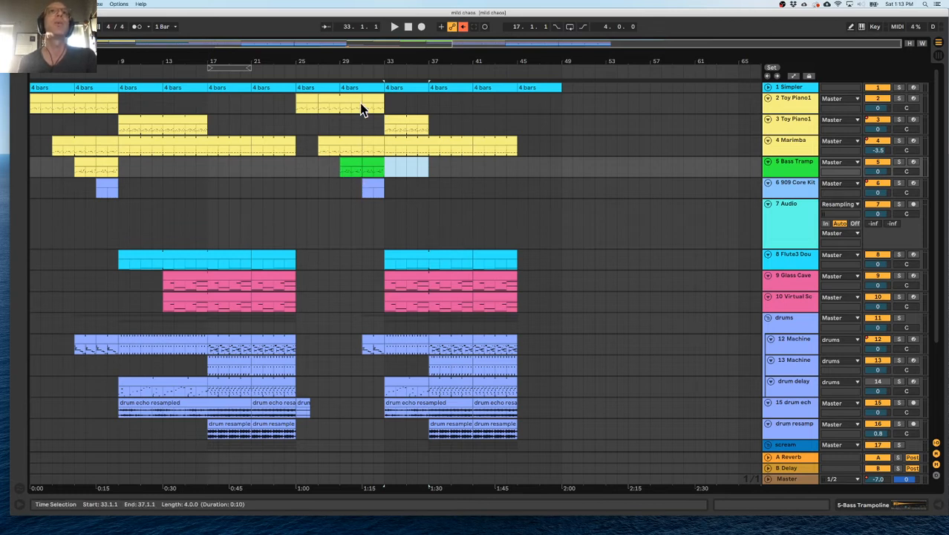
{"action": "left_click", "coordinate": [386, 120]}
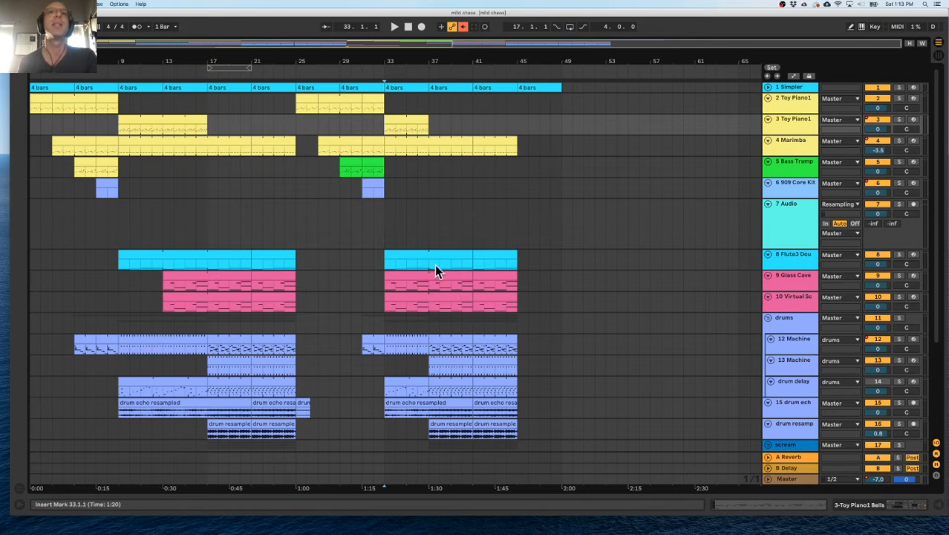
Duplicate the time of bars 33–37 three times and of bars 49–57 once, lengthening the second section to bar 65.
{"action": "left_click_drag", "start_coordinate": [428, 280], "coordinate": [385, 288]}
{"action": "key", "text": "space"}
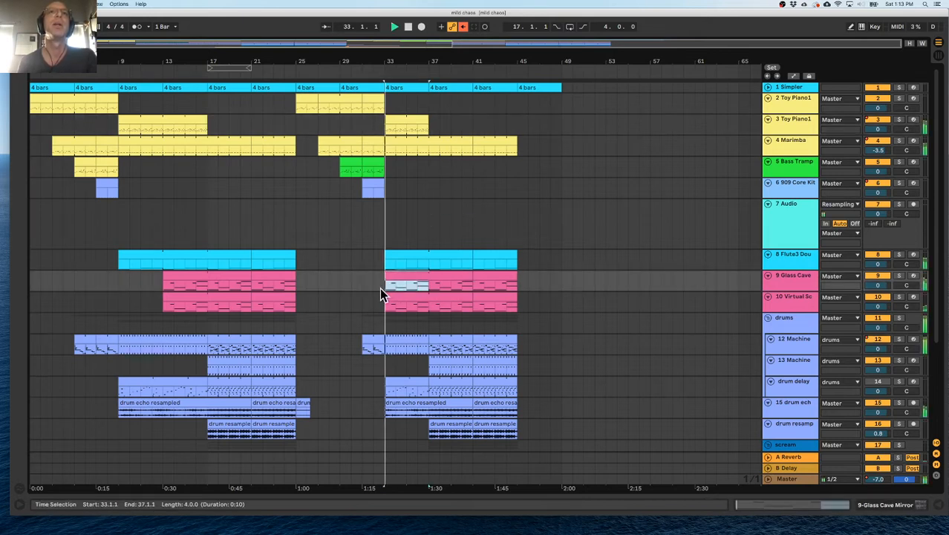
{"action": "key", "text": "space"}
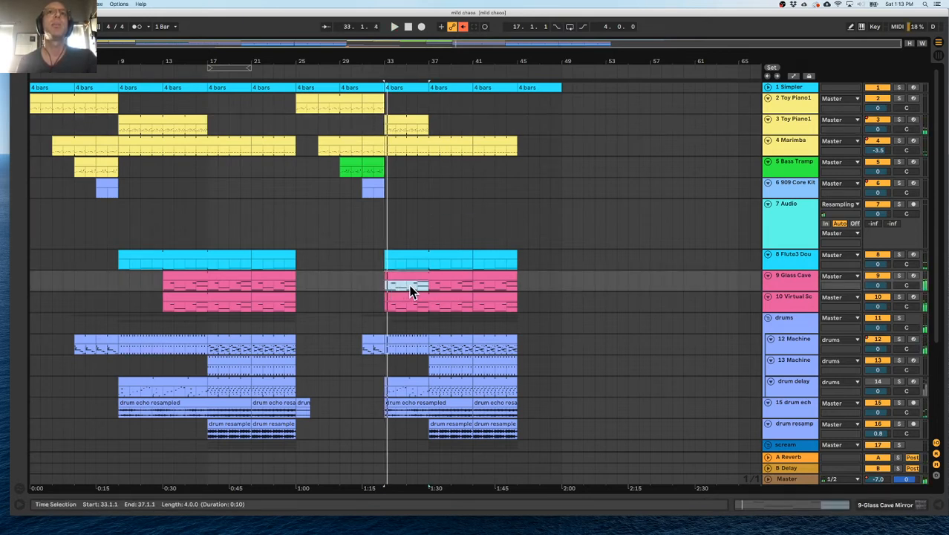
{"action": "key", "text": "super+shift+d"}
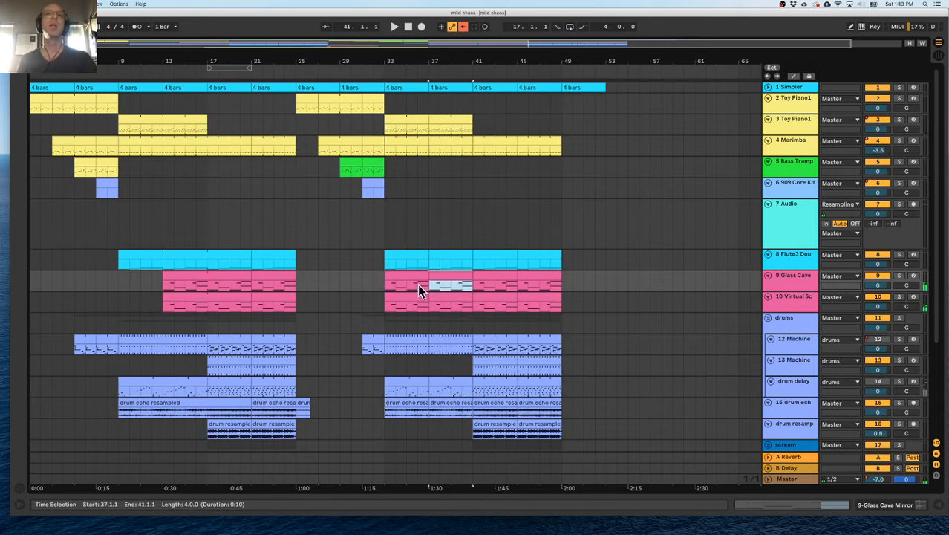
{"action": "key", "text": "super+shift+d"}
{"action": "key", "text": "super+shift+d"}
{"action": "scroll", "coordinate": [434, 280], "scroll_direction": "right", "scroll_amount": 3}
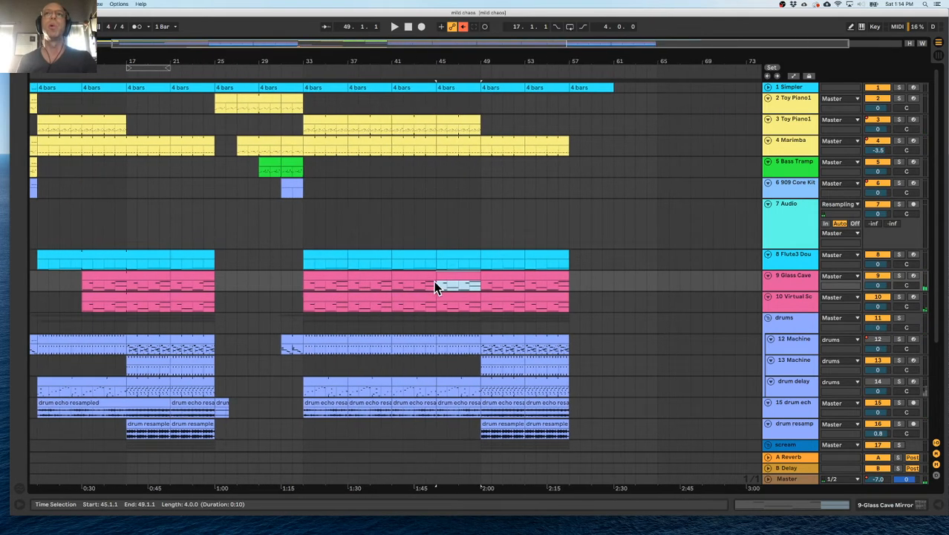
{"action": "key", "text": "super+shift+d"}
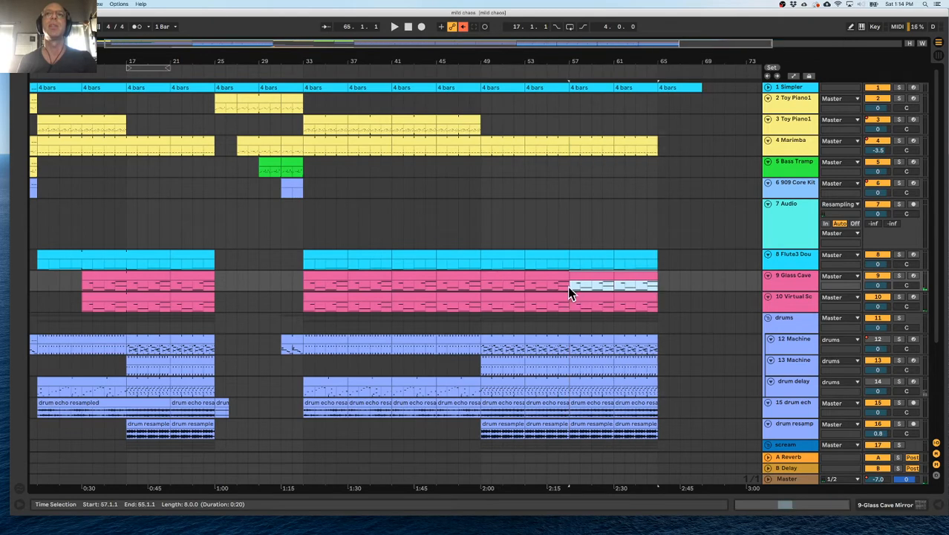
Play the extended second section from bar 33 up to bar 49.
{"action": "left_click", "coordinate": [303, 289]}
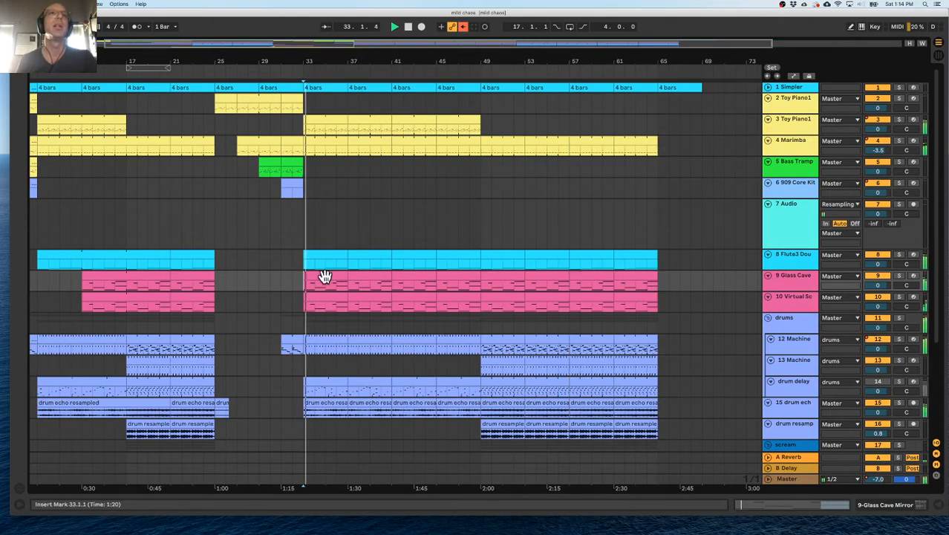
{"action": "scroll", "coordinate": [312, 268], "scroll_direction": "left", "scroll_amount": 2}
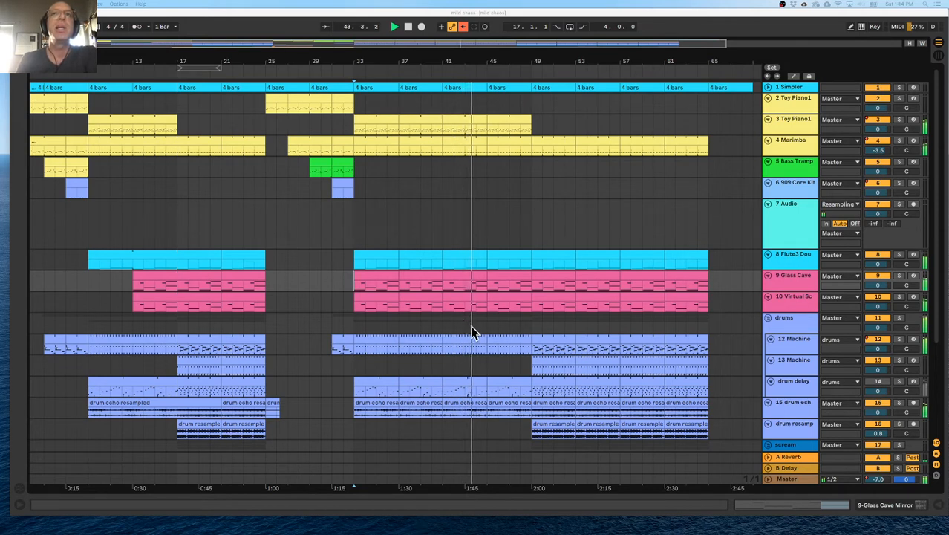
{"action": "scroll", "coordinate": [479, 316], "scroll_direction": "right", "scroll_amount": 1}
{"action": "scroll", "coordinate": [479, 315], "scroll_direction": "right", "scroll_amount": 3}
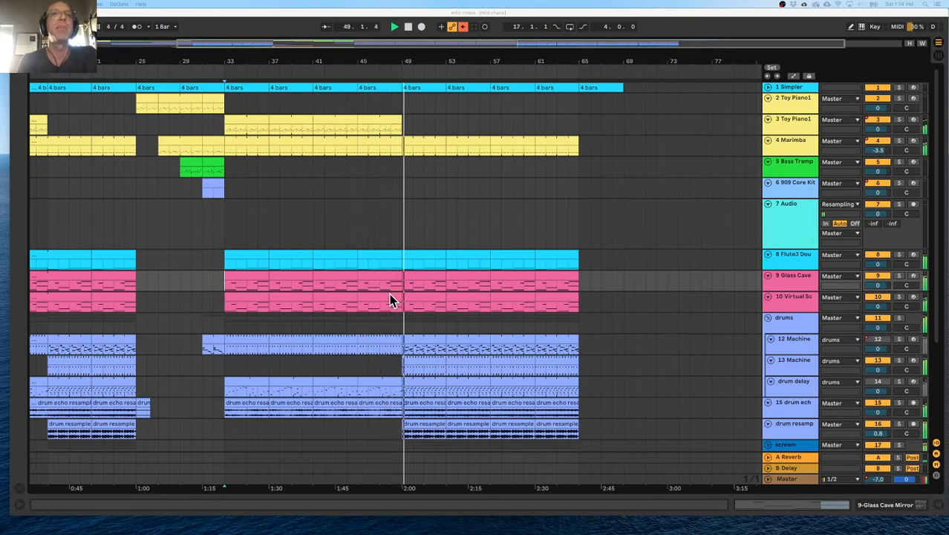
Listen on from bar 49 to the end, marking bars 49–53 on 12 Machine and bar 49 on 13 Machine.
{"action": "left_click", "coordinate": [415, 362]}
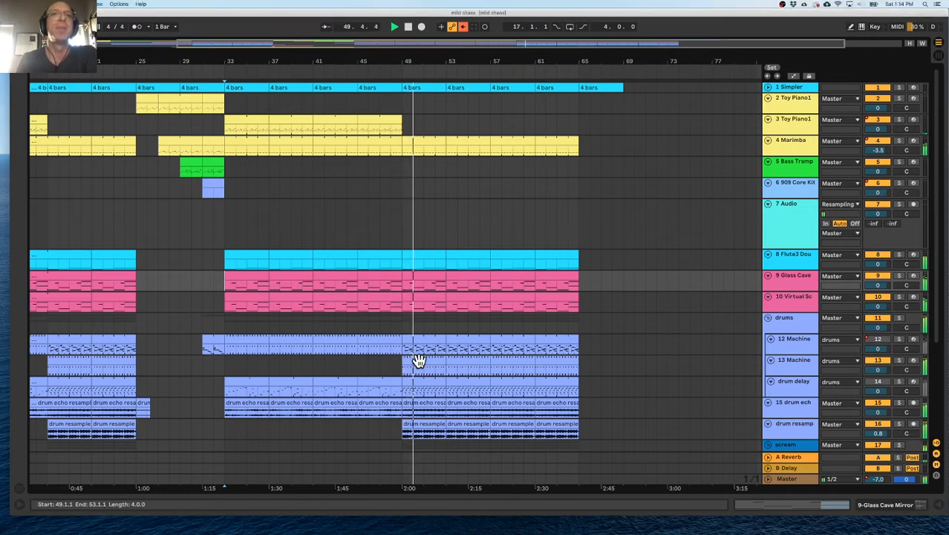
{"action": "left_click", "coordinate": [419, 361]}
{"action": "left_click", "coordinate": [416, 340]}
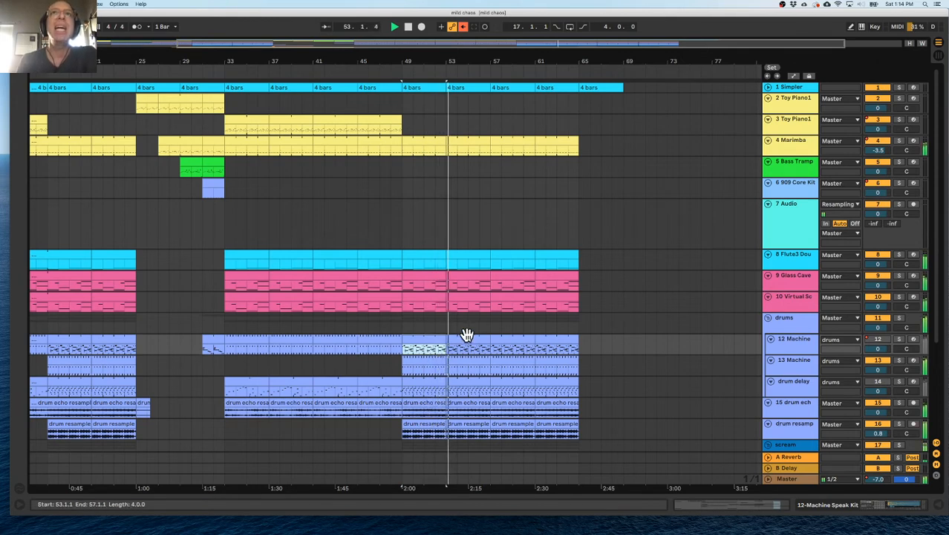
{"action": "scroll", "coordinate": [468, 327], "scroll_direction": "right", "scroll_amount": 1}
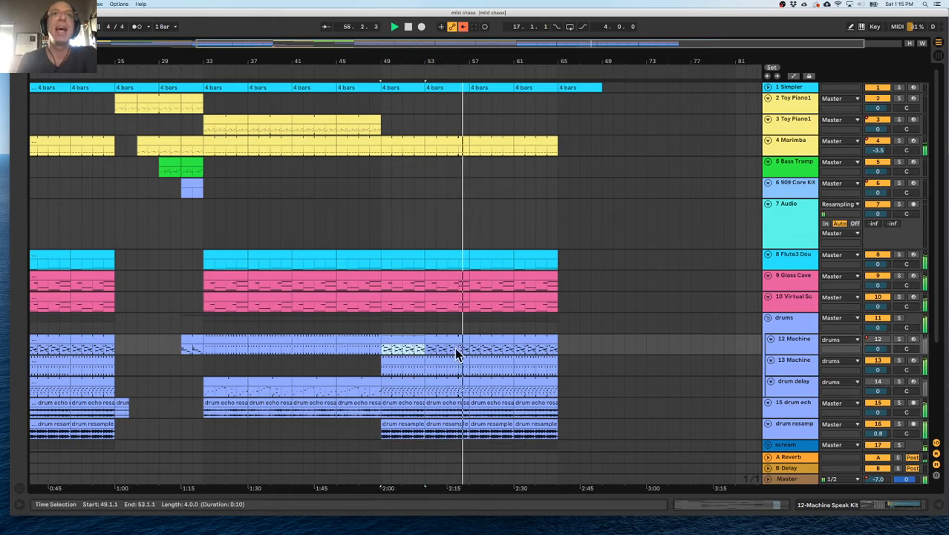
{"action": "left_click", "coordinate": [381, 364]}
{"action": "left_click_drag", "start_coordinate": [398, 364], "coordinate": [382, 371]}
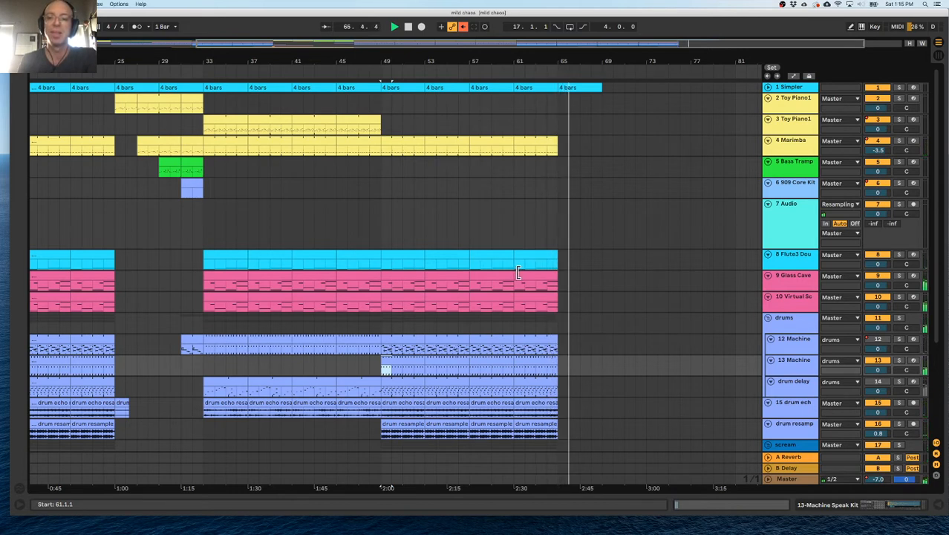
Stop playback and examine the full arrangement, comparing the upper tracks with the scream, bariHit, Cymbal and Operator parts.
{"action": "scroll", "coordinate": [496, 315], "scroll_direction": "down", "scroll_amount": 5}
{"action": "scroll", "coordinate": [498, 308], "scroll_direction": "left", "scroll_amount": 8}
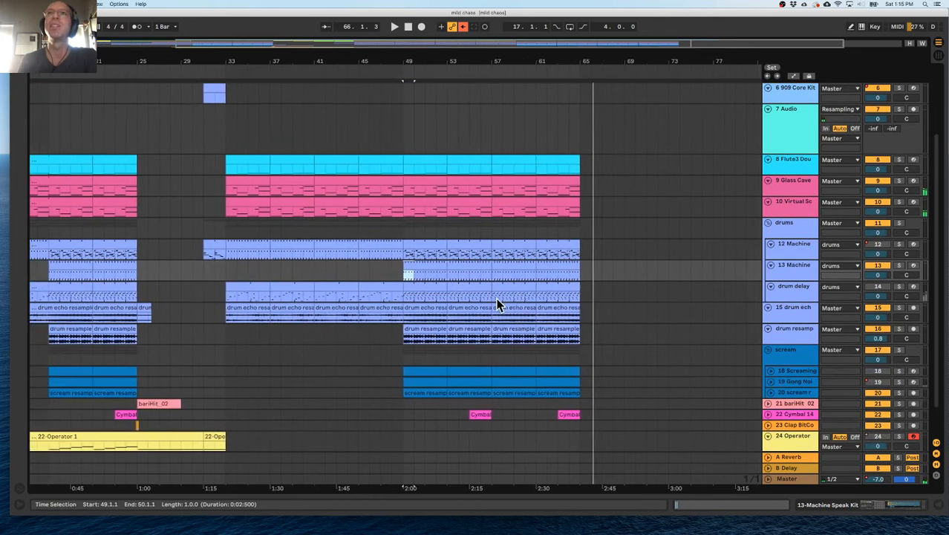
{"action": "scroll", "coordinate": [498, 304], "scroll_direction": "down", "scroll_amount": 2}
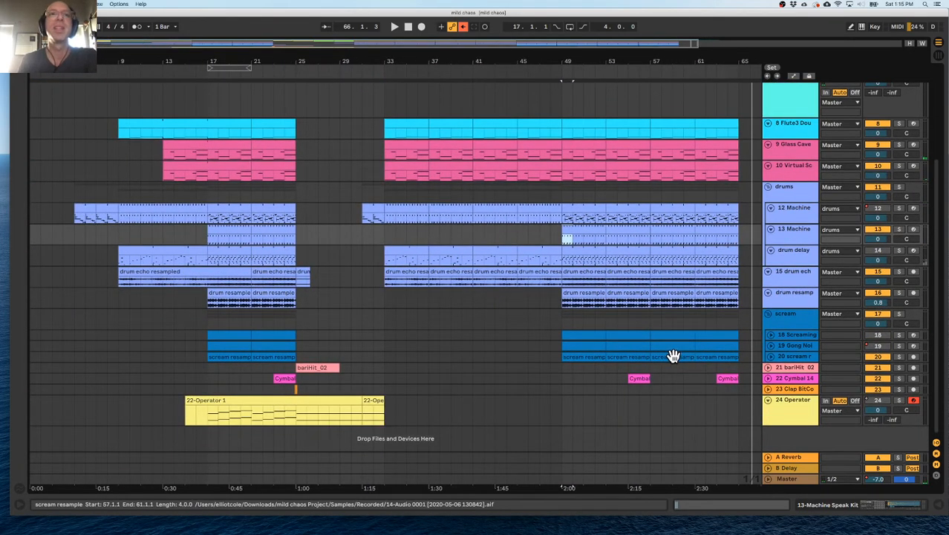
{"action": "scroll", "coordinate": [661, 349], "scroll_direction": "up", "scroll_amount": 7}
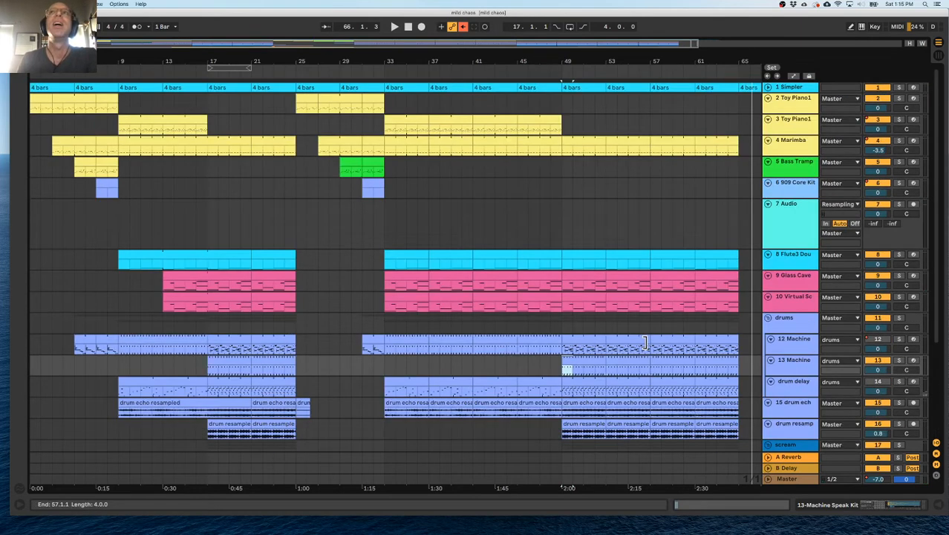
{"action": "left_click_drag", "start_coordinate": [495, 60], "coordinate": [495, 27]}
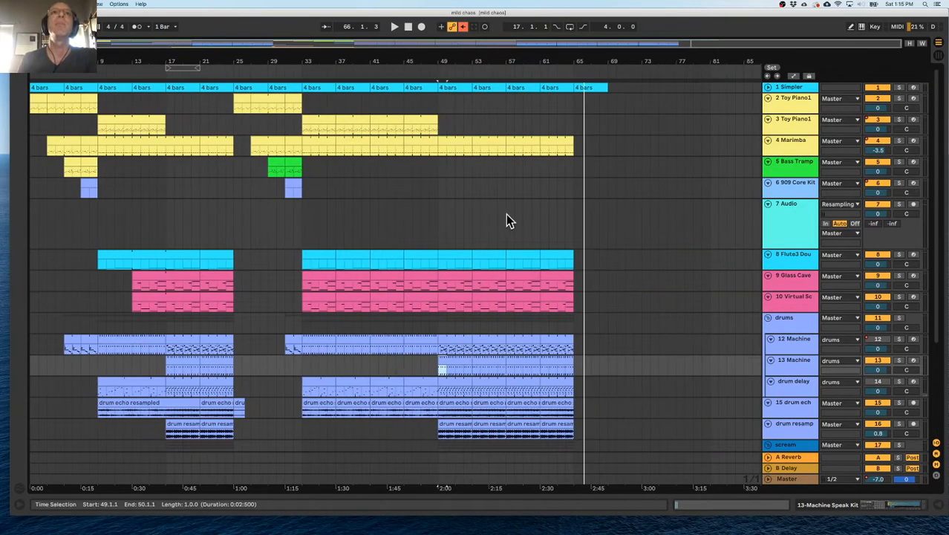
{"action": "scroll", "coordinate": [258, 231], "scroll_direction": "down", "scroll_amount": 7}
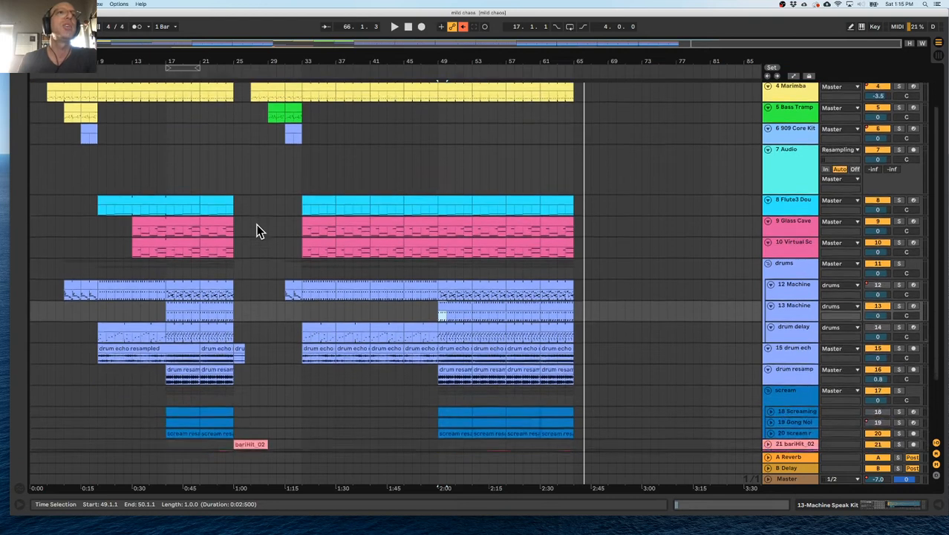
{"action": "scroll", "coordinate": [257, 230], "scroll_direction": "up", "scroll_amount": 7}
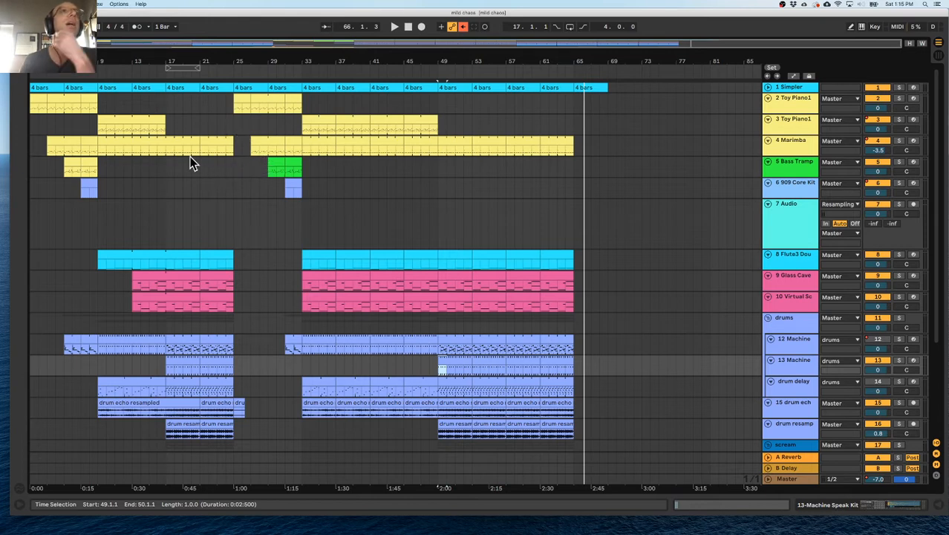
{"action": "scroll", "coordinate": [189, 169], "scroll_direction": "down", "scroll_amount": 3}
{"action": "scroll", "coordinate": [189, 169], "scroll_direction": "up", "scroll_amount": 3}
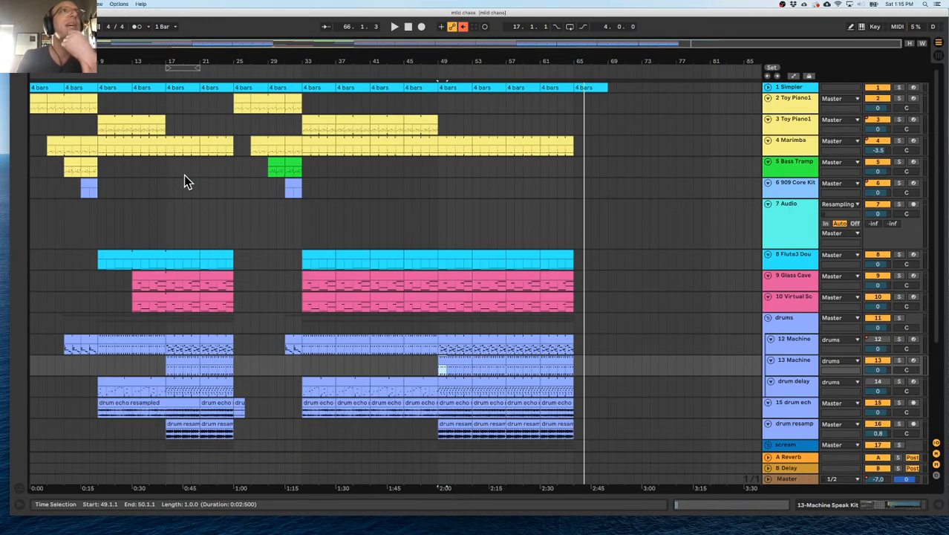
{"action": "left_click", "coordinate": [378, 271]}
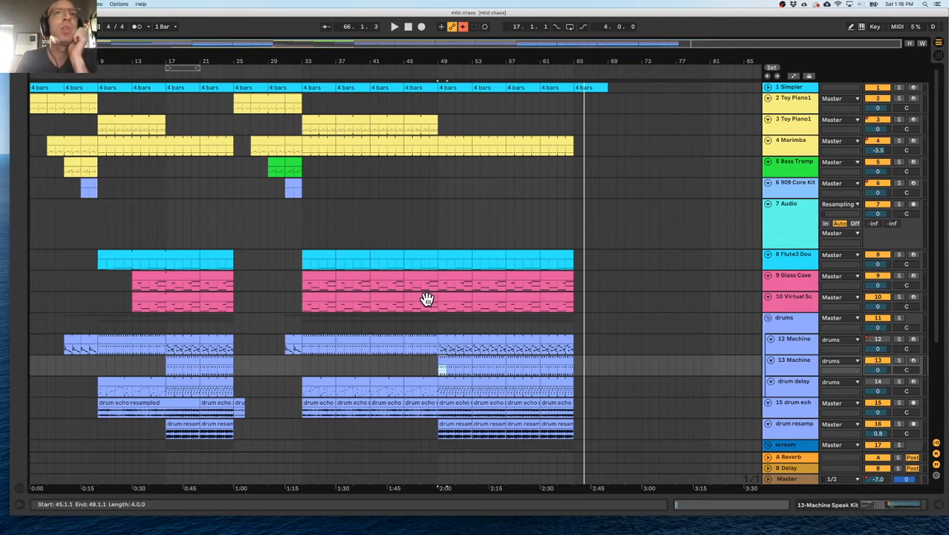
{"action": "scroll", "coordinate": [422, 297], "scroll_direction": "down", "scroll_amount": 4}
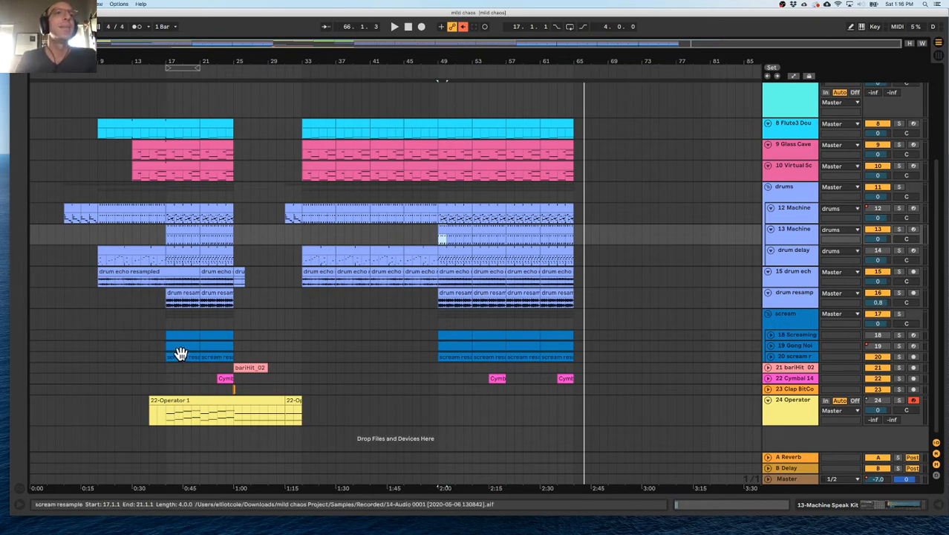
Solo the 24 Operator track and play its part from bar 17.
{"action": "left_click", "coordinate": [801, 404]}
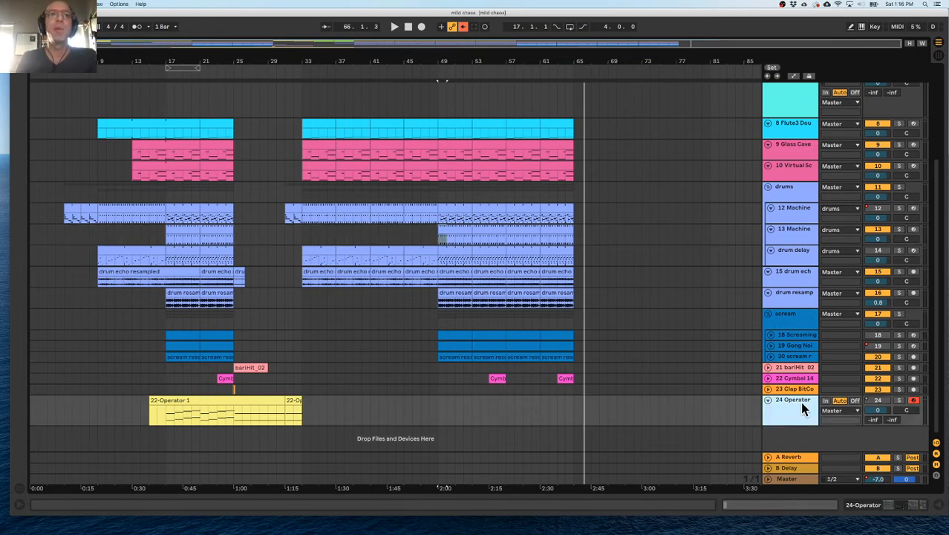
{"action": "left_click", "coordinate": [899, 401]}
{"action": "left_click", "coordinate": [165, 417]}
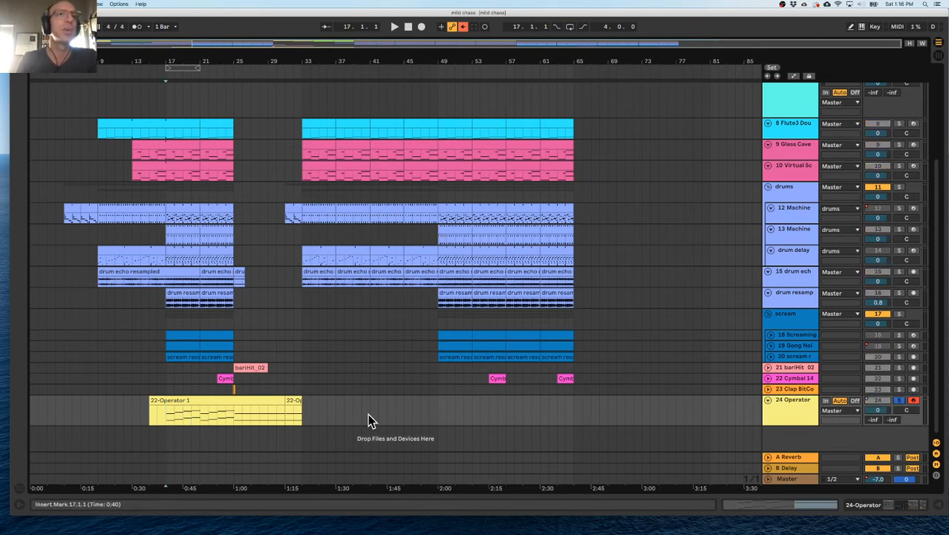
{"action": "key", "text": "space"}
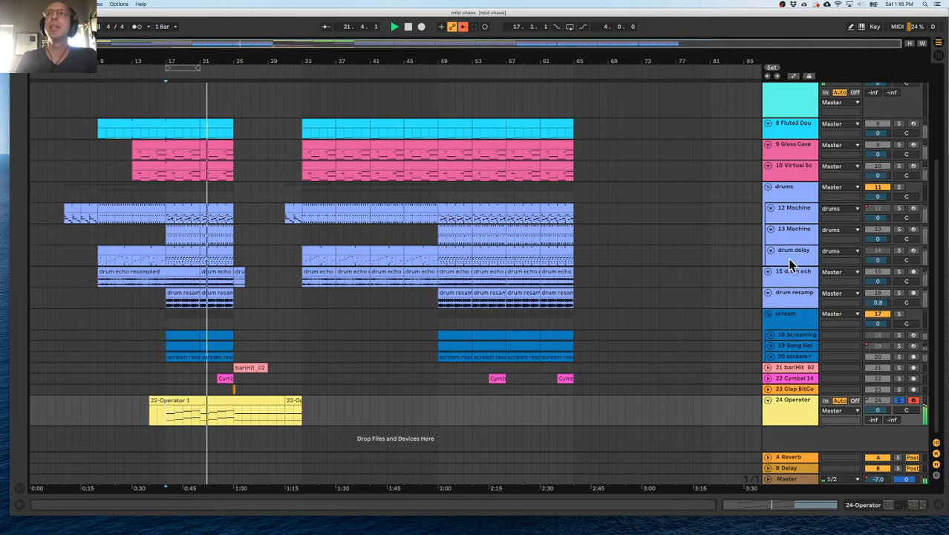
Show the 24 Operator track's automation and devices up close around bars 17–25, and play the part from bar 17.
{"action": "key", "text": "a"}
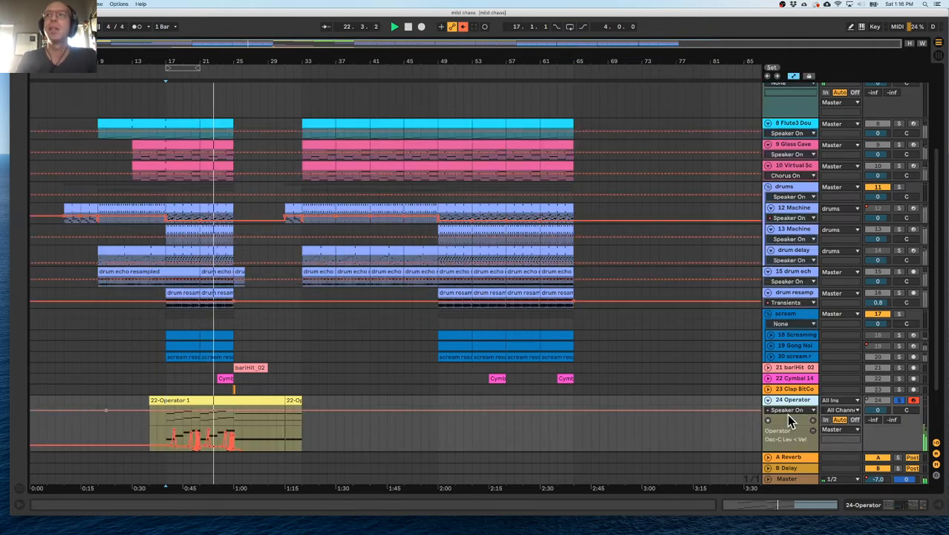
{"action": "left_click_drag", "start_coordinate": [176, 58], "coordinate": [187, 58]}
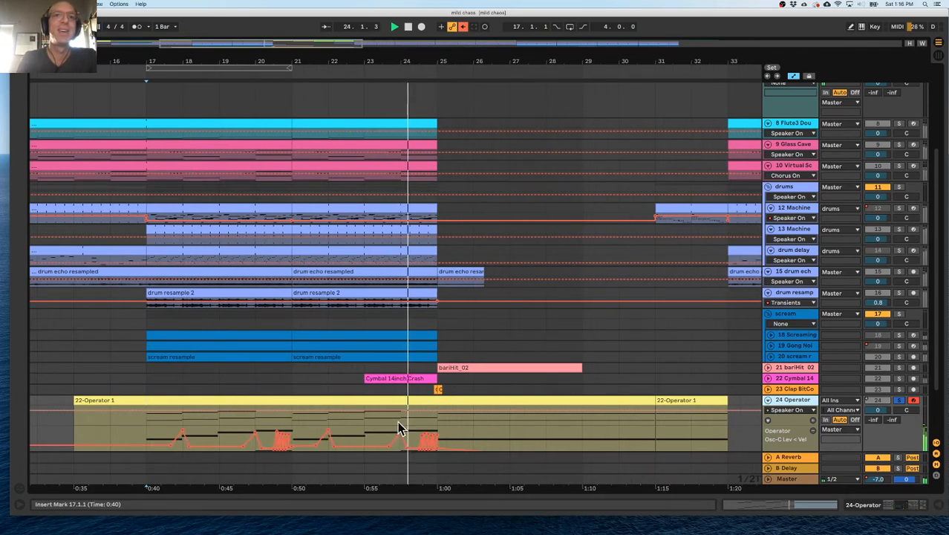
{"action": "key", "text": "space"}
{"action": "double_click", "coordinate": [795, 400]}
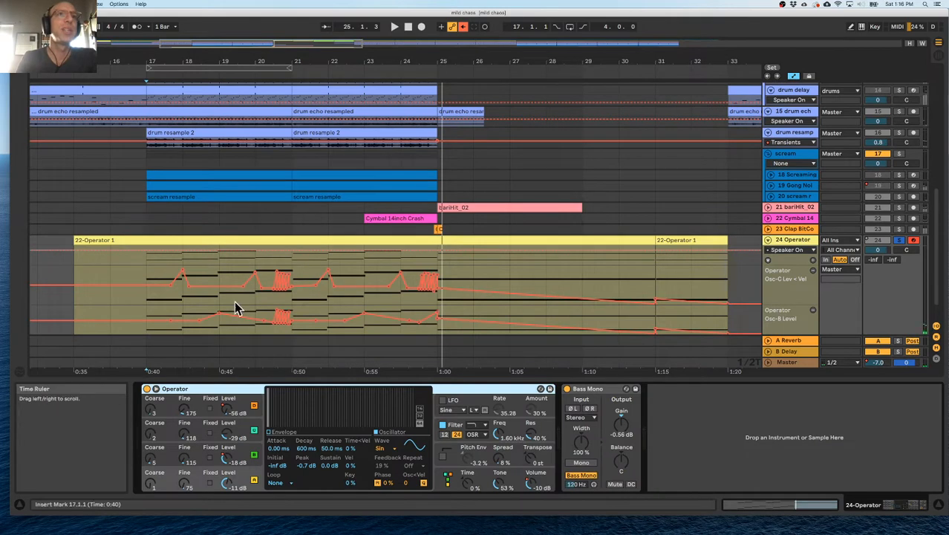
{"action": "scroll", "coordinate": [225, 287], "scroll_direction": "down", "scroll_amount": 2}
{"action": "left_click", "coordinate": [140, 274]}
{"action": "left_click", "coordinate": [149, 278]}
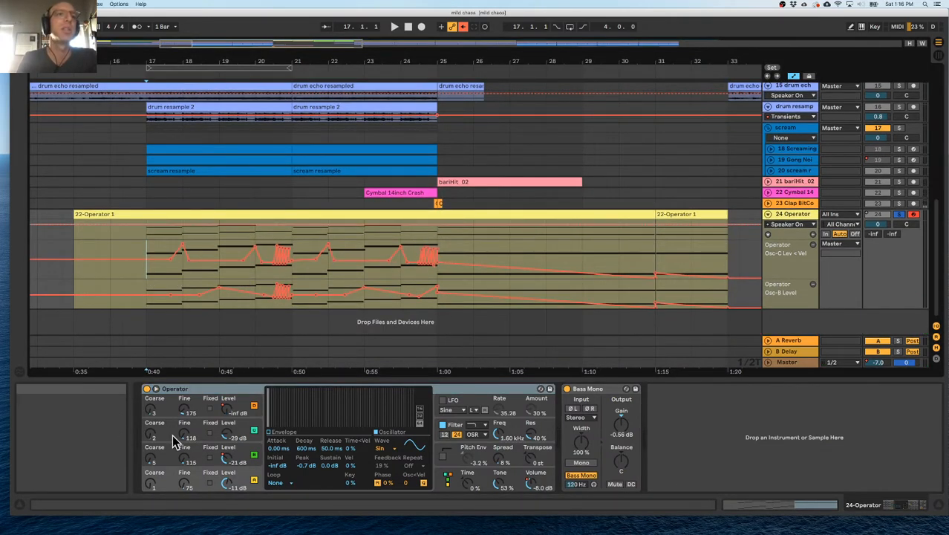
{"action": "key", "text": "space"}
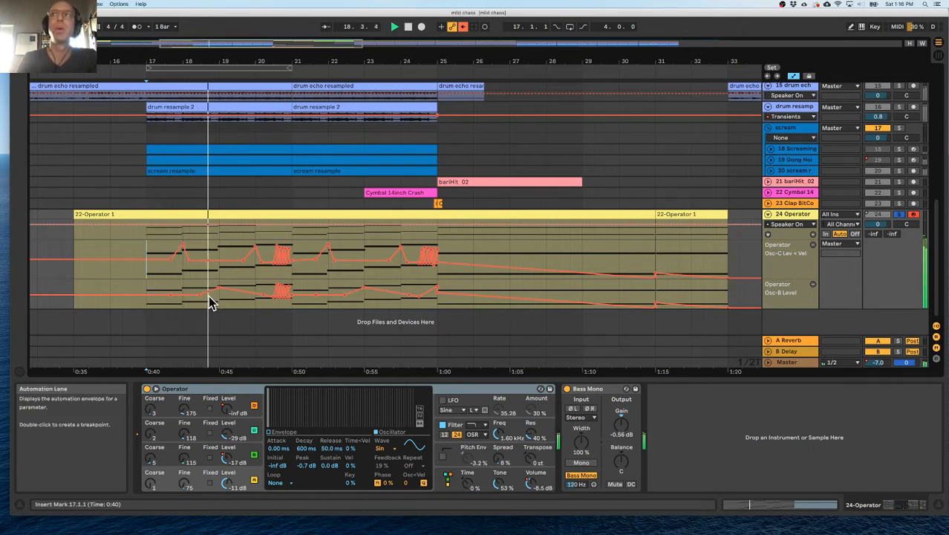
Set the main automation lane of the 24 Operator track to the Operator device's Osc-B Output Level.
{"action": "left_click", "coordinate": [796, 225]}
{"action": "left_click", "coordinate": [797, 224]}
{"action": "left_click", "coordinate": [769, 235]}
{"action": "left_click", "coordinate": [768, 235]}
{"action": "left_click", "coordinate": [796, 224]}
{"action": "left_click", "coordinate": [798, 231]}
{"action": "left_click", "coordinate": [800, 227]}
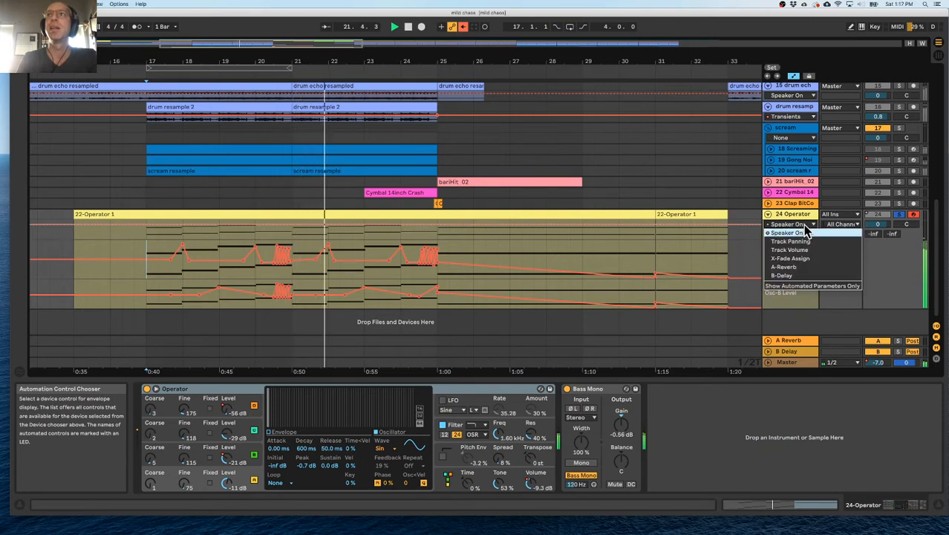
{"action": "left_click", "coordinate": [802, 233]}
{"action": "left_click_drag", "start_coordinate": [791, 237], "coordinate": [794, 248]}
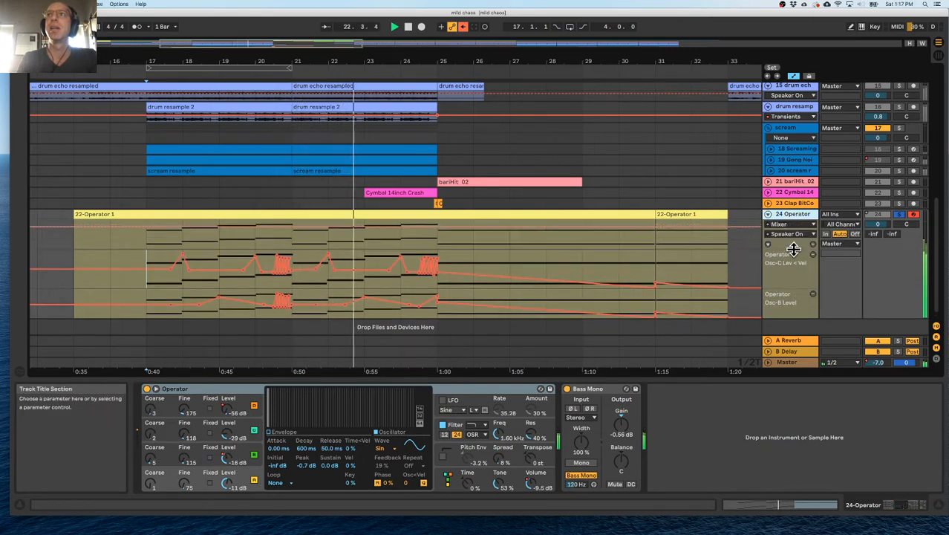
{"action": "left_click", "coordinate": [794, 225]}
{"action": "left_click", "coordinate": [795, 241]}
{"action": "left_click", "coordinate": [800, 234]}
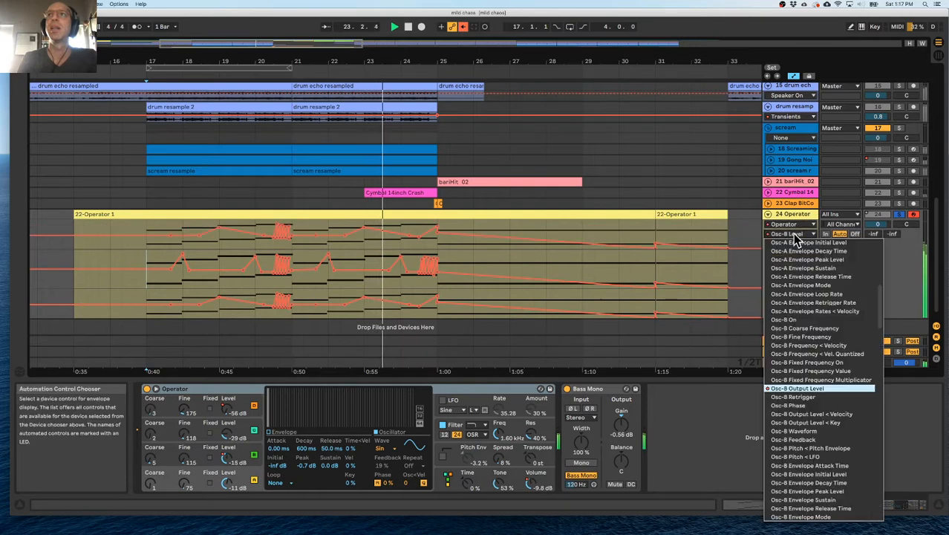
{"action": "left_click", "coordinate": [803, 236]}
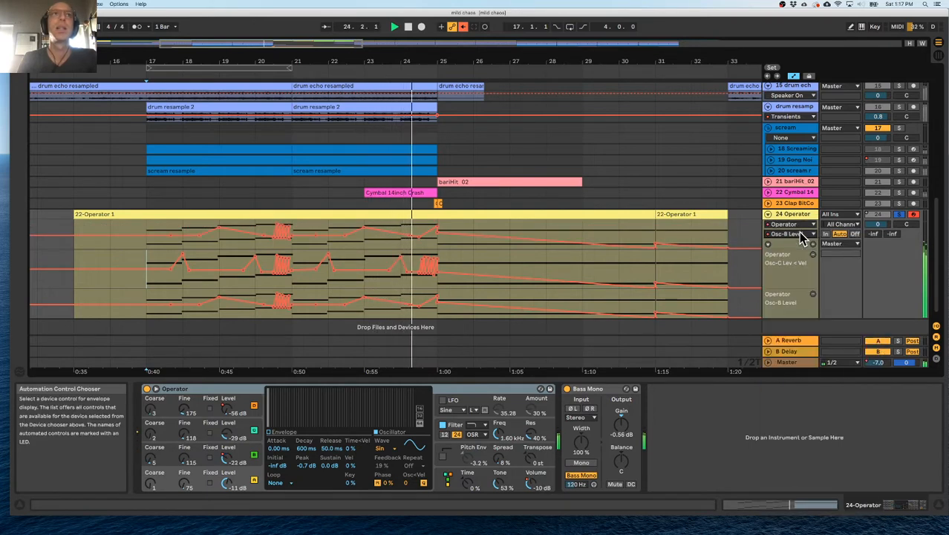
Replay the 24 Operator part from about bar 17, clear its solo, and return the insert position to bar 17.
{"action": "left_click", "coordinate": [158, 271]}
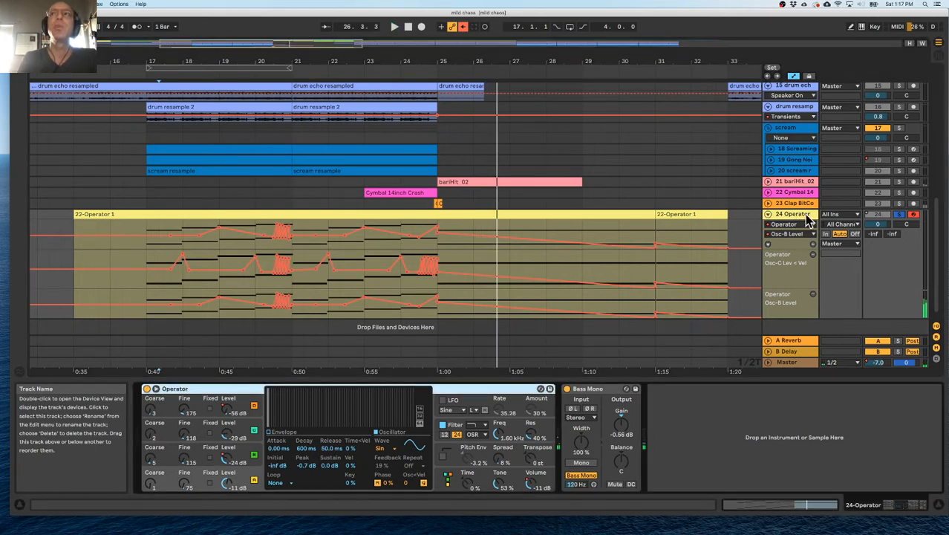
{"action": "scroll", "coordinate": [170, 207], "scroll_direction": "up", "scroll_amount": 3}
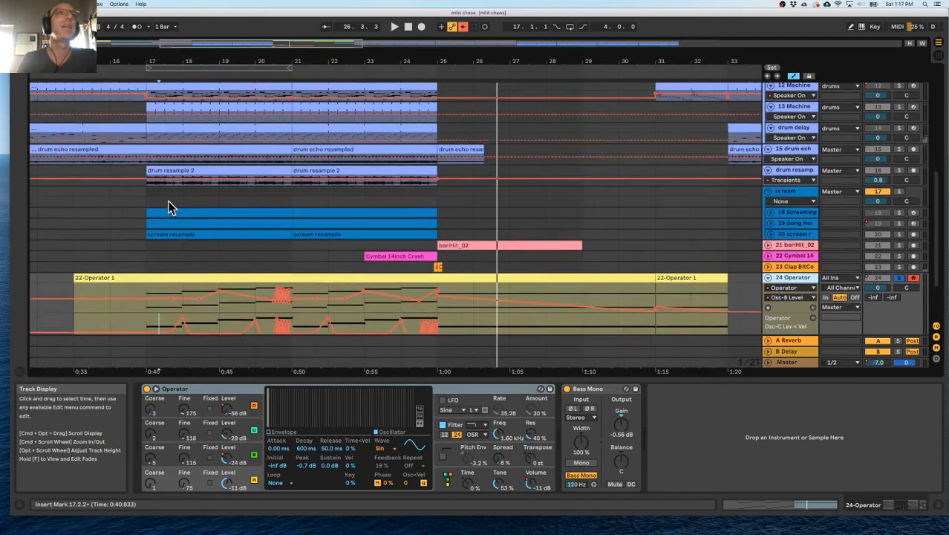
{"action": "scroll", "coordinate": [169, 207], "scroll_direction": "up", "scroll_amount": 1}
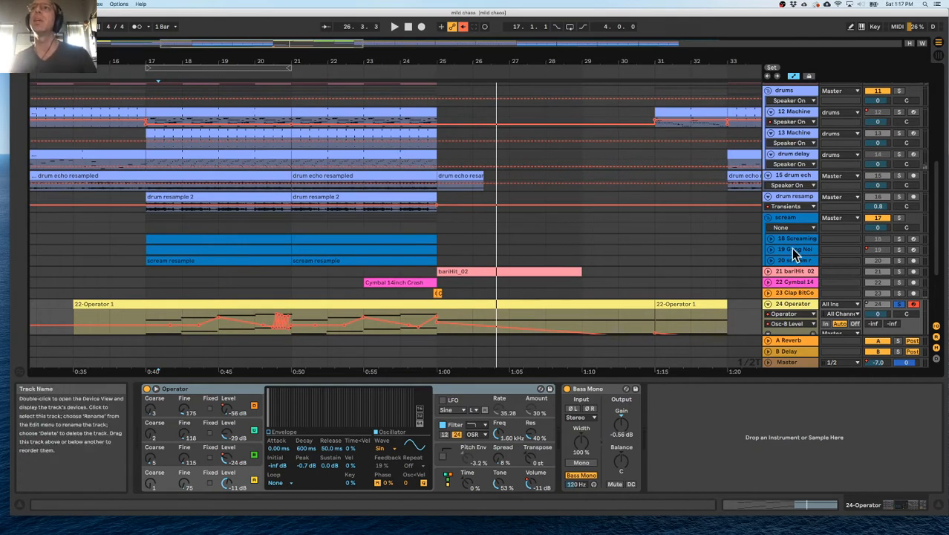
{"action": "left_click", "coordinate": [149, 293]}
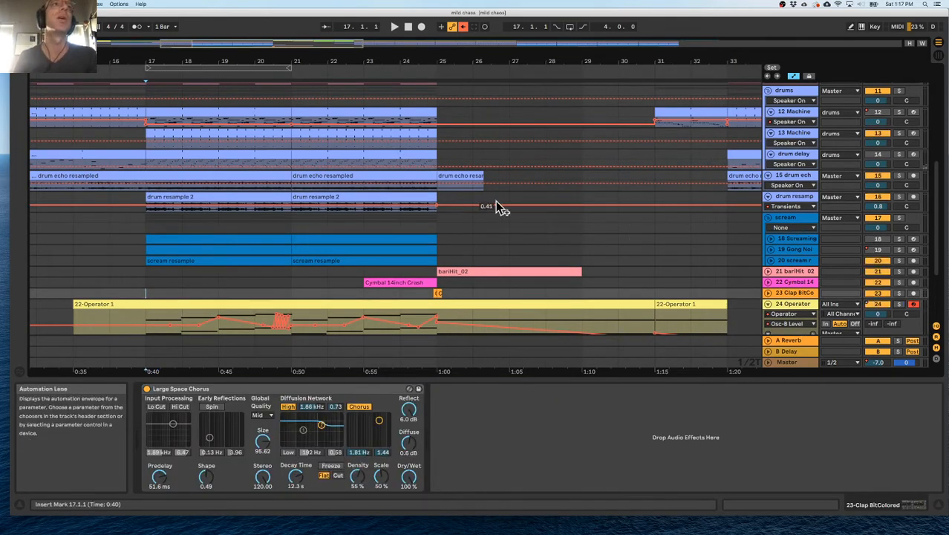
Fold the drums group so its member tracks are collapsed.
{"action": "scroll", "coordinate": [500, 206], "scroll_direction": "up", "scroll_amount": 3}
{"action": "scroll", "coordinate": [743, 171], "scroll_direction": "up", "scroll_amount": 1}
{"action": "left_click", "coordinate": [769, 166]}
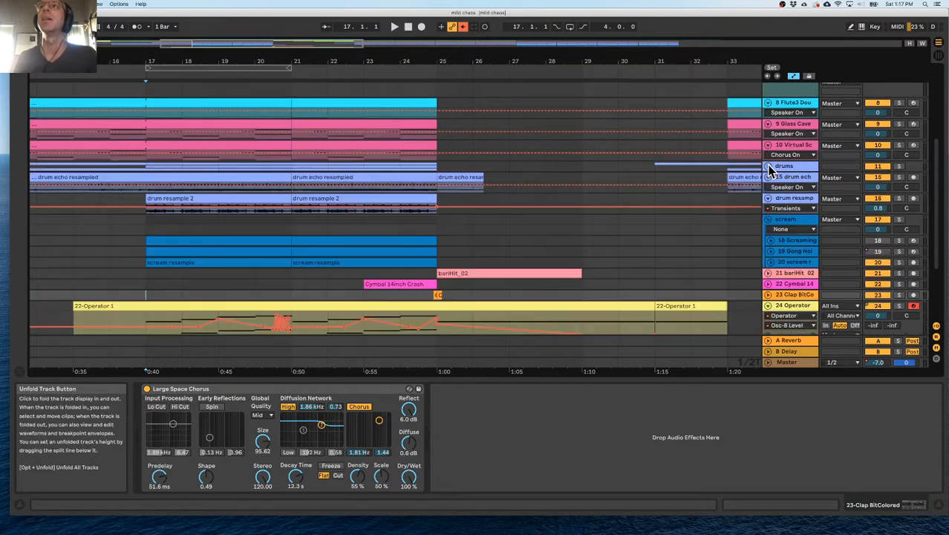
{"action": "scroll", "coordinate": [785, 186], "scroll_direction": "up", "scroll_amount": 2}
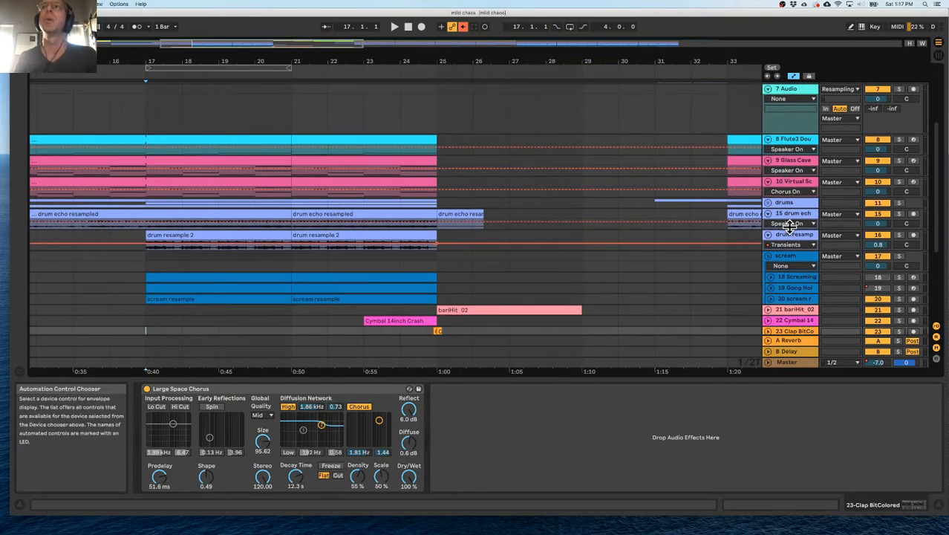
Hide the automation lanes and enlarge the Flute3 Double Winds, Glass Cave Mirror and 10 Virtual tracks to show their notes.
{"action": "left_click", "coordinate": [697, 125]}
{"action": "key", "text": "a"}
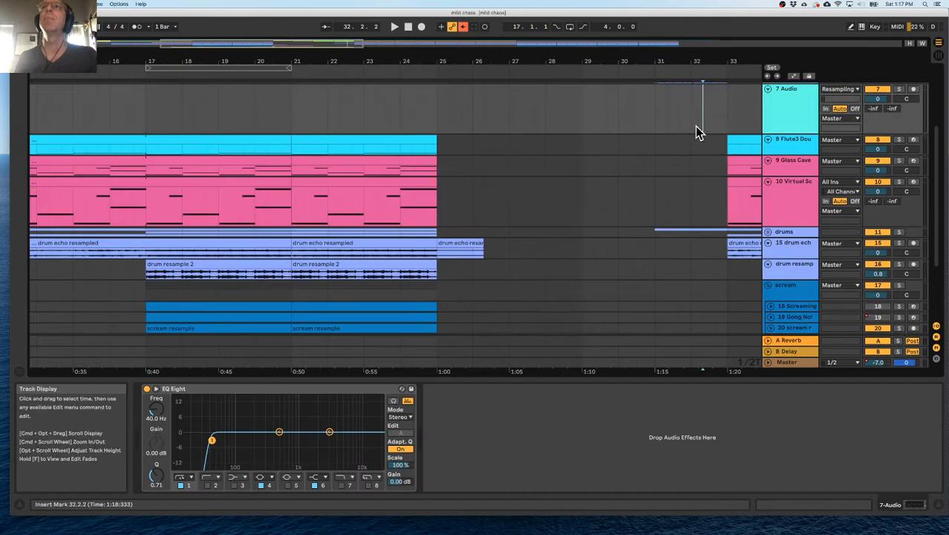
{"action": "left_click_drag", "start_coordinate": [789, 175], "coordinate": [790, 202]}
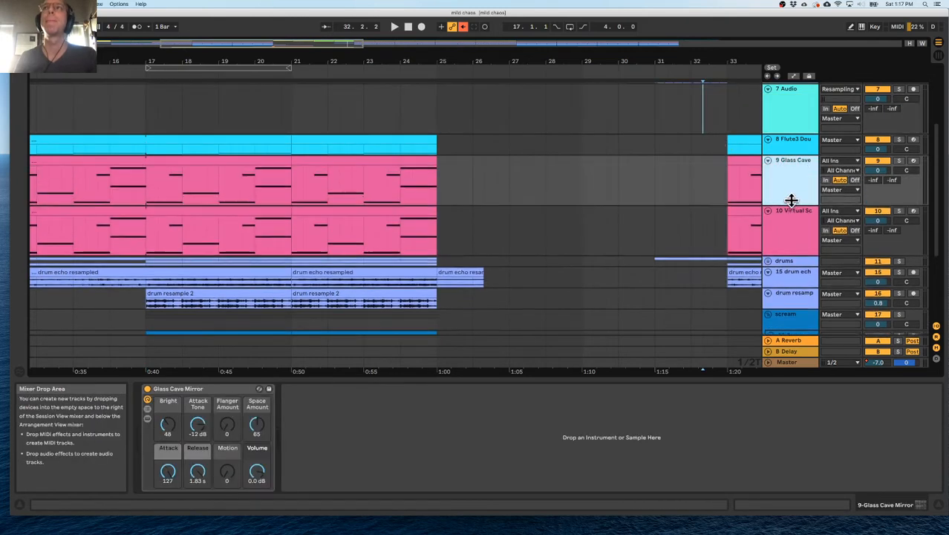
{"action": "left_click_drag", "start_coordinate": [785, 154], "coordinate": [786, 172]}
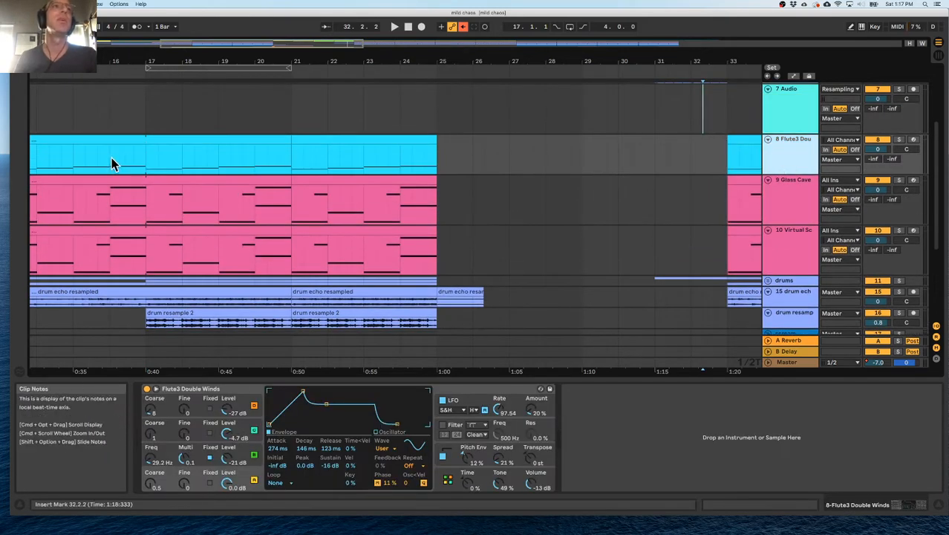
Solo the Flute3 Double Winds track, play it from bar 17, and rename it as "bass (flute)".
{"action": "left_click", "coordinate": [145, 164]}
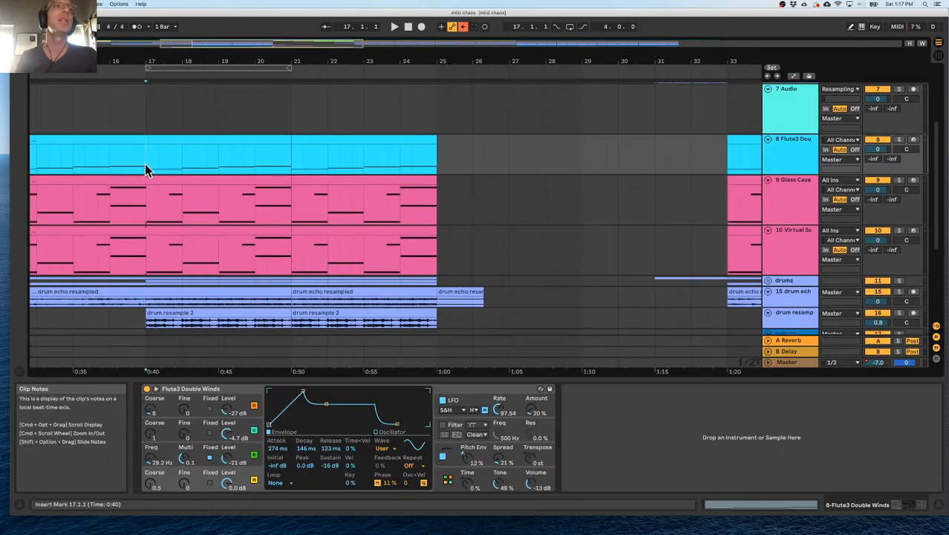
{"action": "left_click", "coordinate": [900, 140]}
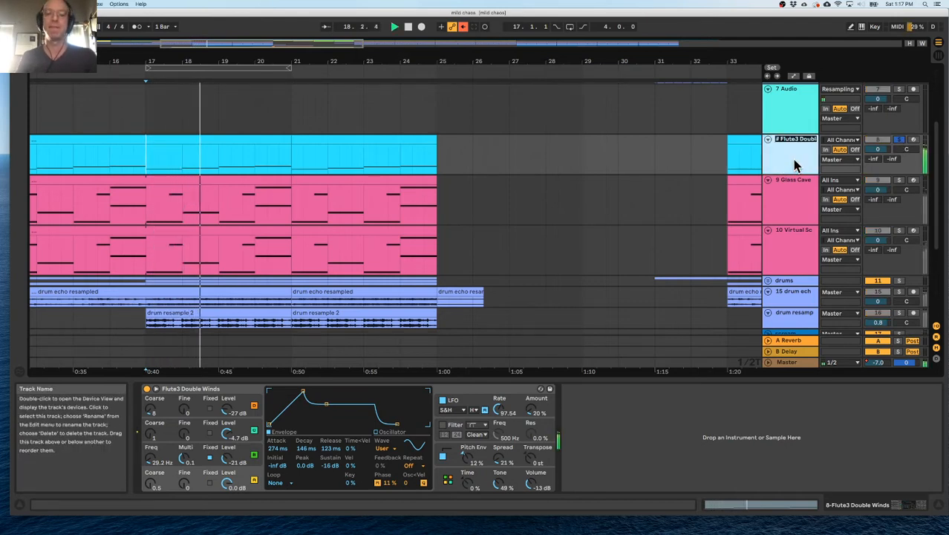
{"action": "type", "text": "bass (flute)"}
{"action": "key", "text": "Return"}
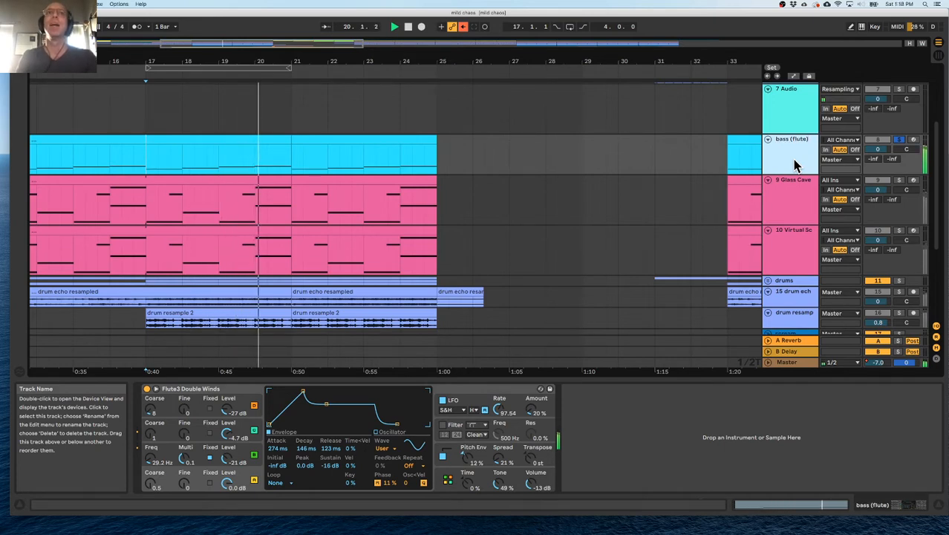
Clear the bass (flute) solo and rename the 24 Operator track as "Bass".
{"action": "left_click", "coordinate": [786, 215]}
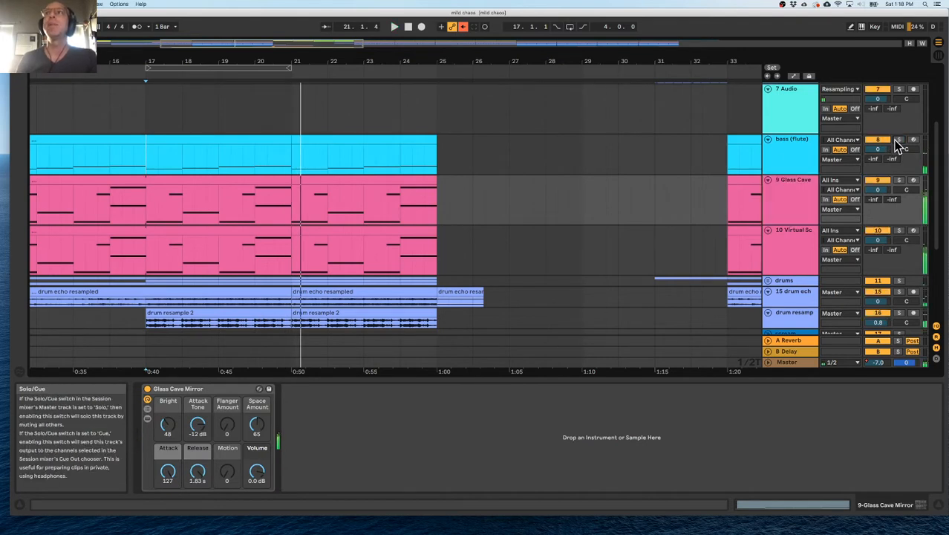
{"action": "scroll", "coordinate": [580, 243], "scroll_direction": "down", "scroll_amount": 6}
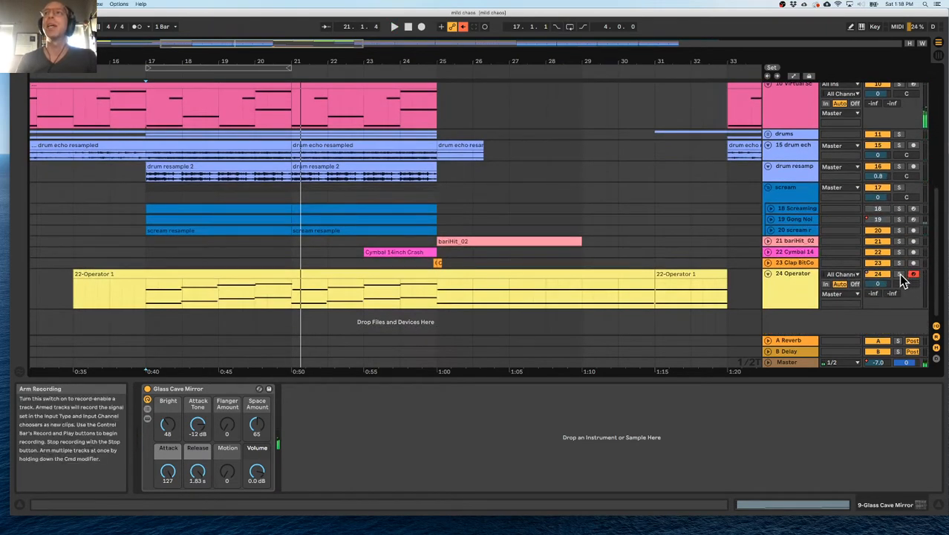
{"action": "double_click", "coordinate": [790, 275]}
{"action": "type", "text": "Bass"}
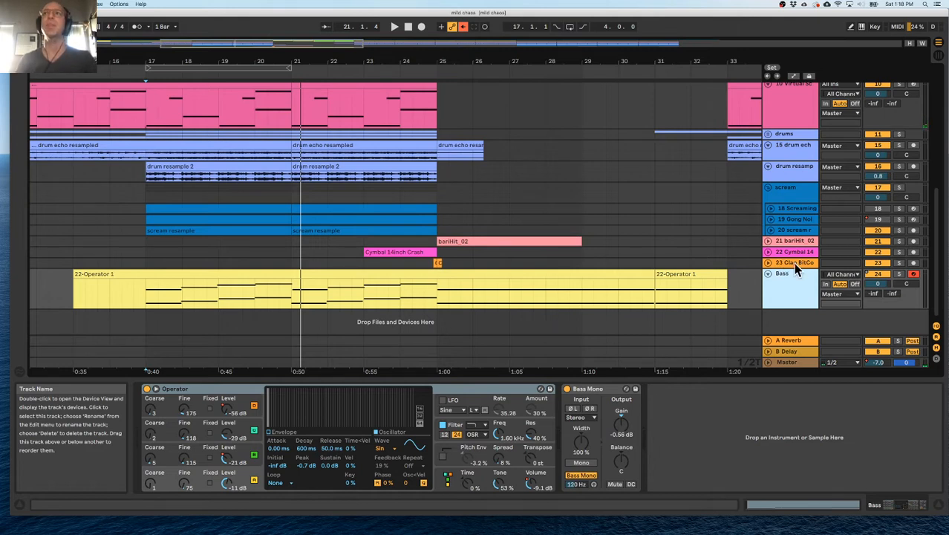
Solo the 23 Clap BitColored track and play it from just before bar 25.
{"action": "left_click", "coordinate": [794, 263]}
{"action": "left_click", "coordinate": [430, 262]}
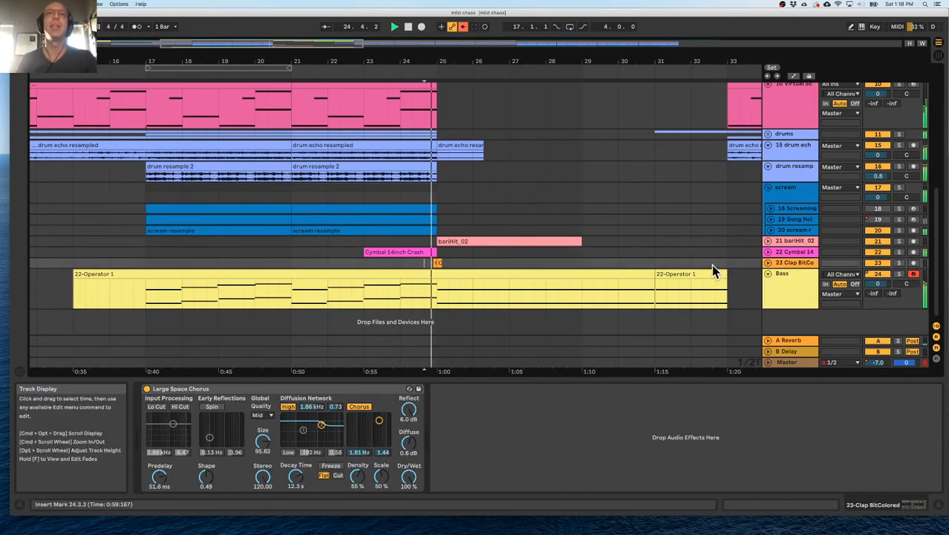
{"action": "left_click", "coordinate": [899, 263]}
{"action": "key", "text": "space"}
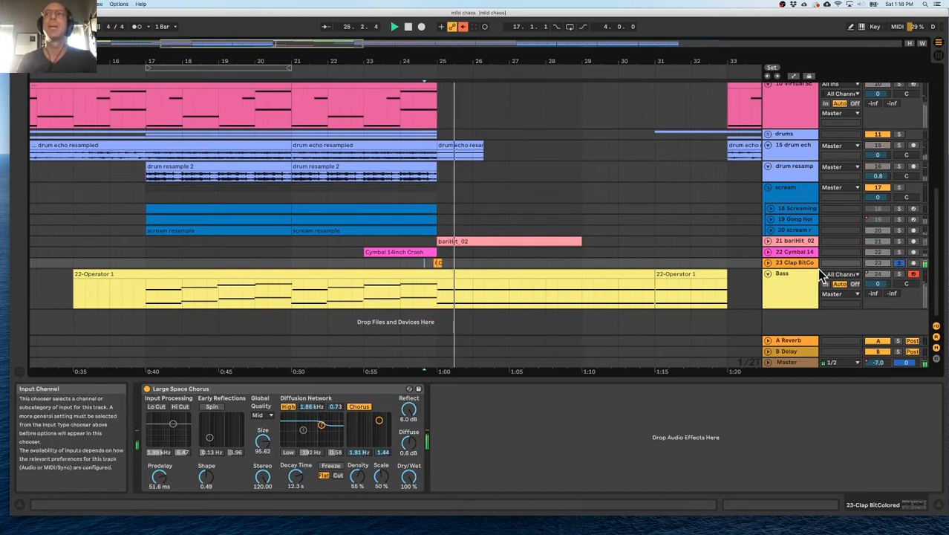
Move the clap track below Bass, group it, and name the group "SFX".
{"action": "left_click_drag", "start_coordinate": [788, 262], "coordinate": [789, 309]}
{"action": "key", "text": "super+g"}
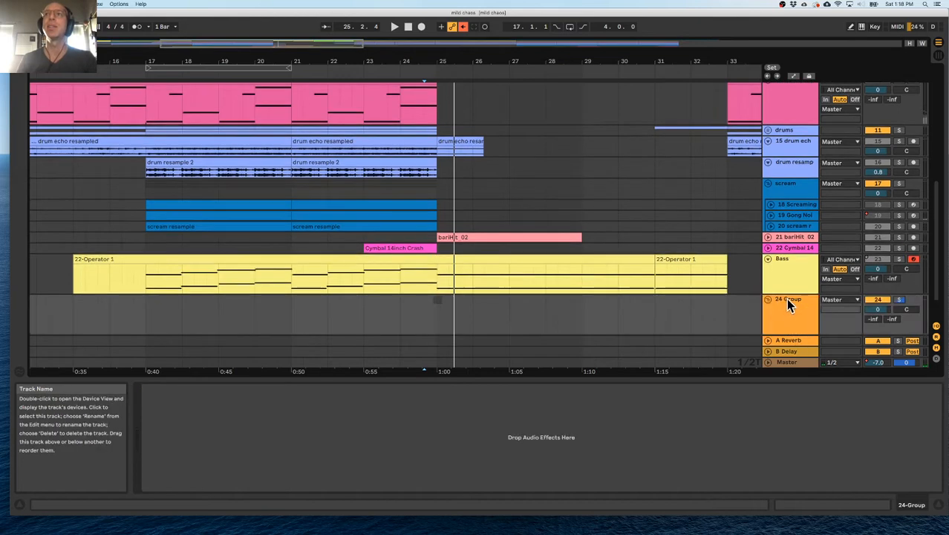
{"action": "key", "text": "super+r"}
{"action": "type", "text": "SFX"}
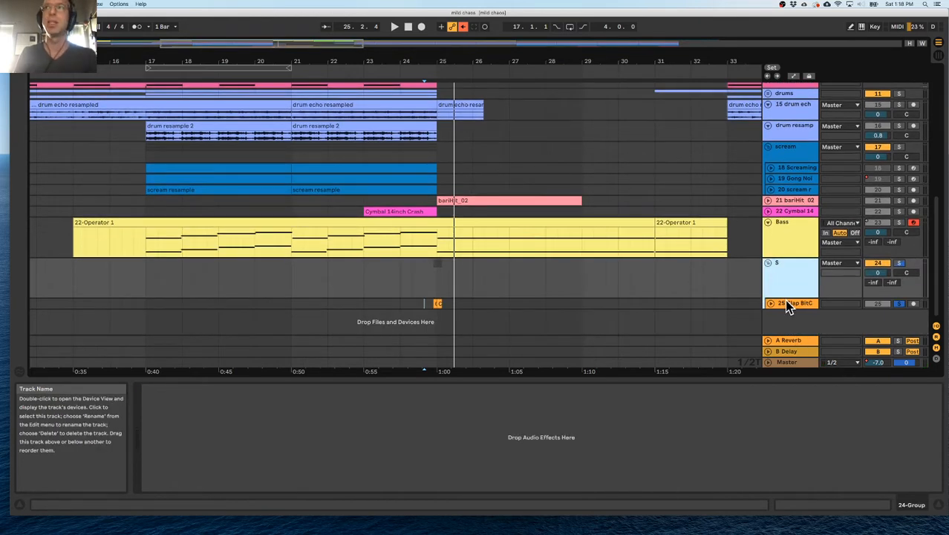
{"action": "key", "text": "Return"}
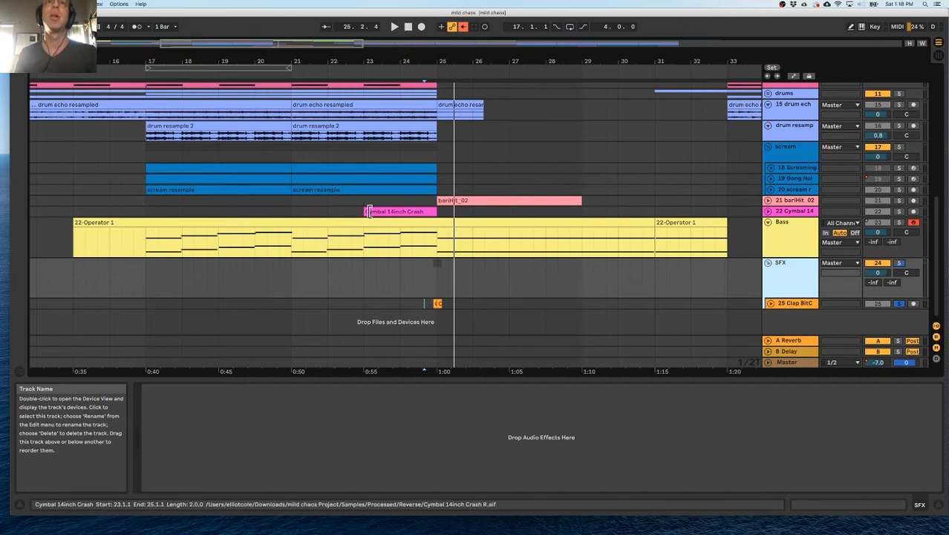
Move the Cymbal 14inch Crash and bariHit_02 tracks into the SFX group.
{"action": "left_click_drag", "start_coordinate": [795, 211], "coordinate": [796, 300]}
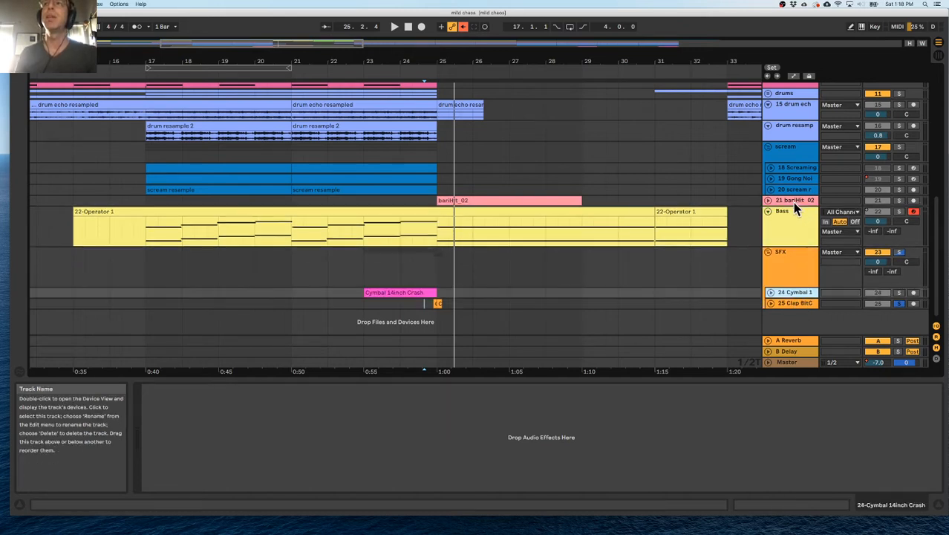
{"action": "left_click_drag", "start_coordinate": [893, 269], "coordinate": [892, 271]}
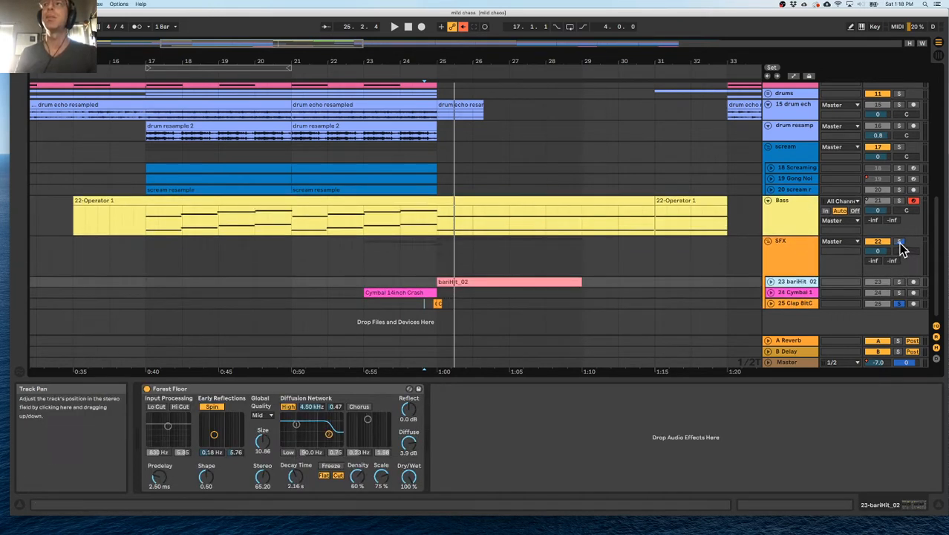
Solo the SFX group and play its effects from bar 23.
{"action": "left_click", "coordinate": [366, 296]}
{"action": "key", "text": "space"}
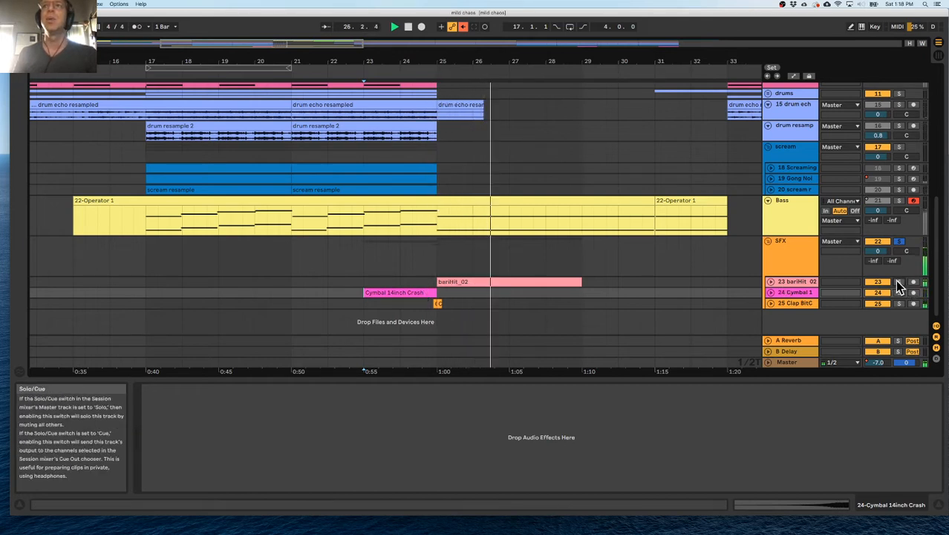
{"action": "key", "text": "space"}
Unfold and solo the bariHit_02 track, play it from bar 25, and clear the solos.
{"action": "left_click", "coordinate": [786, 285]}
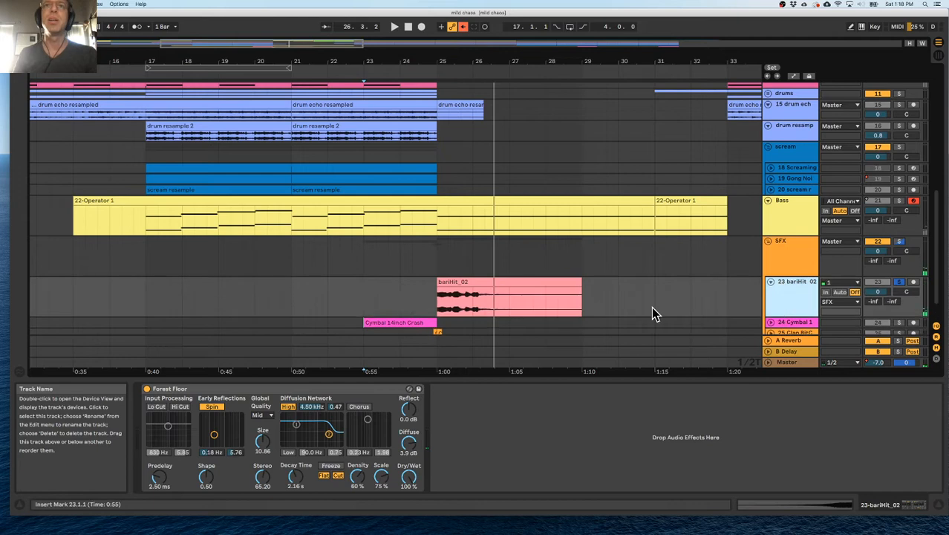
{"action": "left_click", "coordinate": [442, 301]}
{"action": "scroll", "coordinate": [446, 297], "scroll_direction": "down", "scroll_amount": 2}
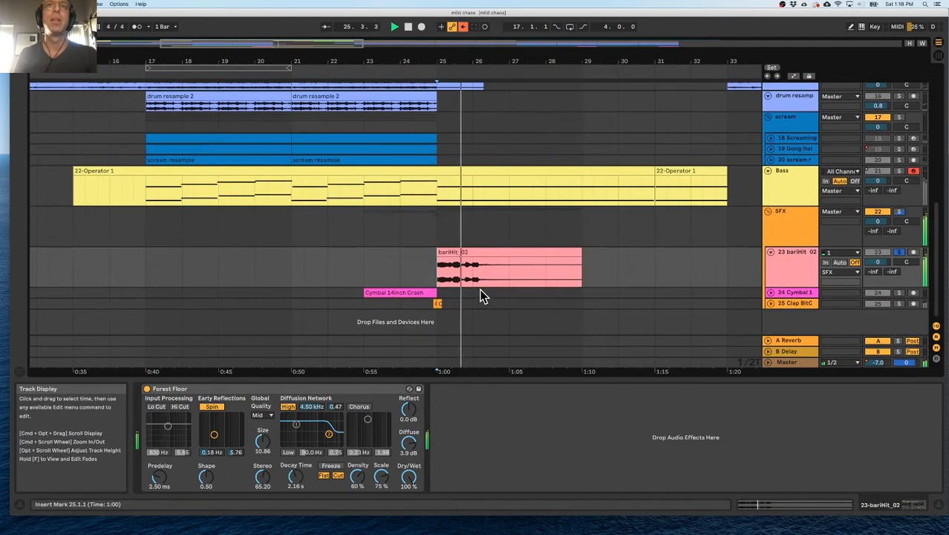
{"action": "key", "text": "space"}
{"action": "left_click_drag", "start_coordinate": [800, 287], "coordinate": [799, 276]}
{"action": "left_click", "coordinate": [899, 253]}
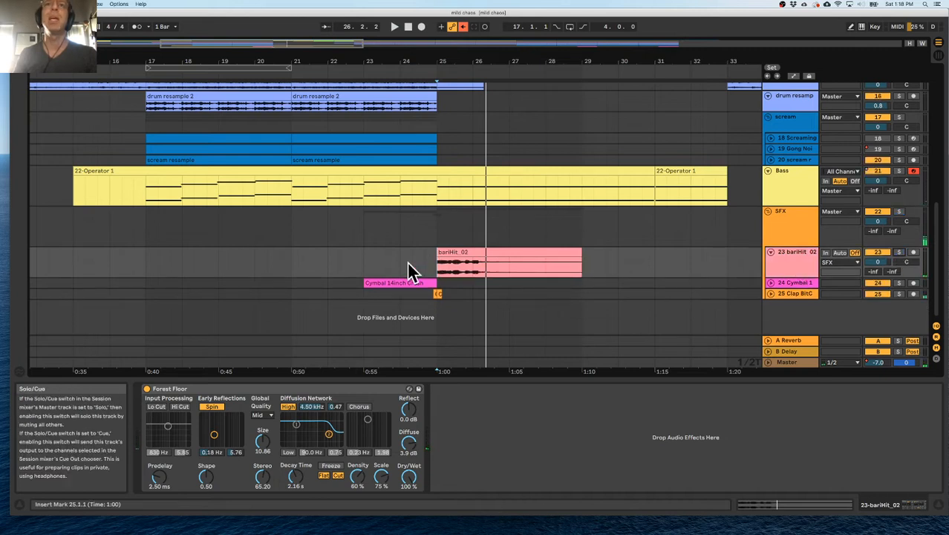
Hide the device view and give the bariHit_02, Cymbal and Clap tracks in the SFX group an equal compact height.
{"action": "left_click_drag", "start_coordinate": [781, 286], "coordinate": [788, 318]}
{"action": "double_click", "coordinate": [675, 378]}
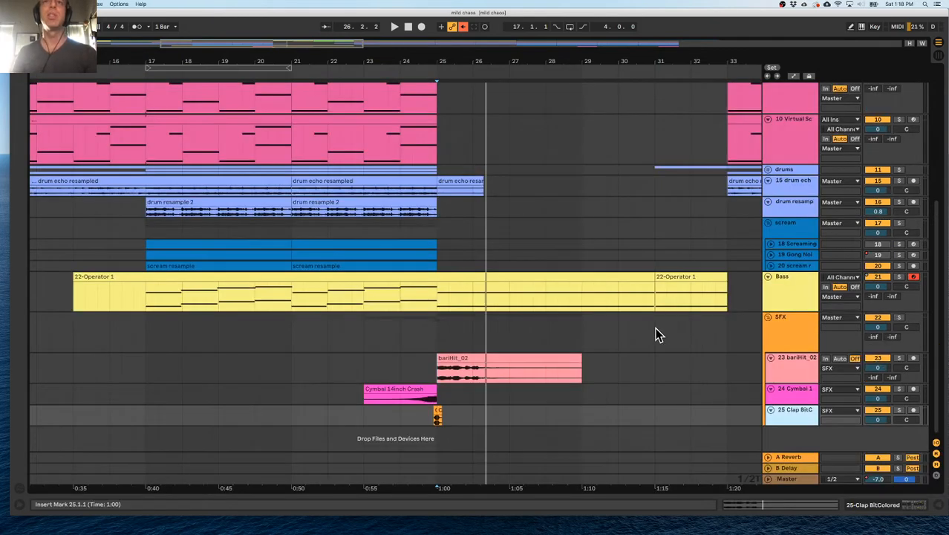
{"action": "left_click_drag", "start_coordinate": [780, 382], "coordinate": [782, 375]}
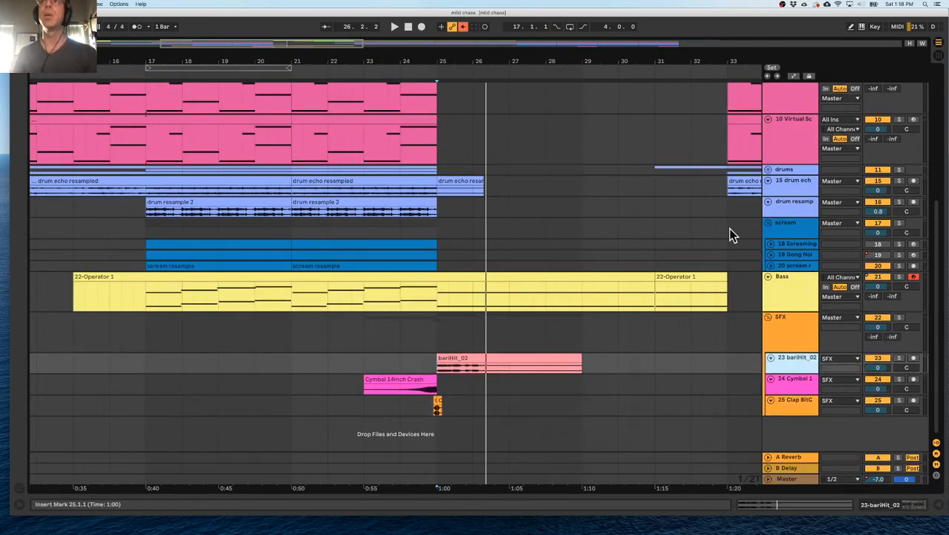
Solo the scream group and its scream resample track, play them from bar 17, and enlarge the scream resample track.
{"action": "left_click", "coordinate": [163, 244]}
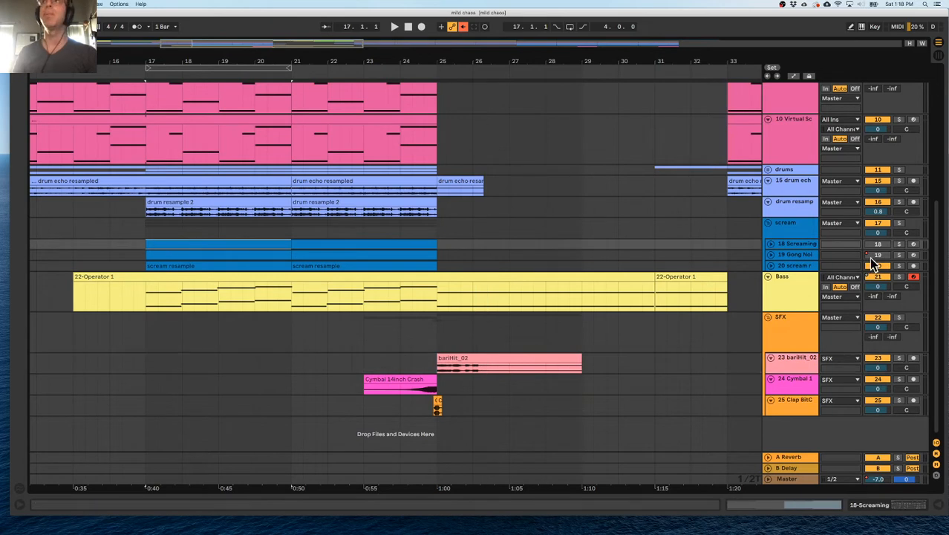
{"action": "left_click", "coordinate": [898, 224]}
{"action": "key", "text": "space"}
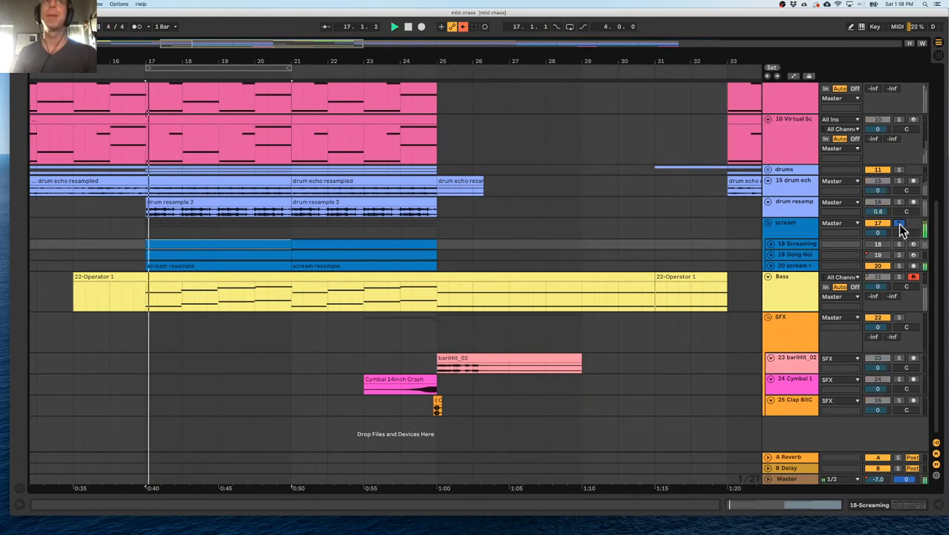
{"action": "left_click", "coordinate": [807, 231]}
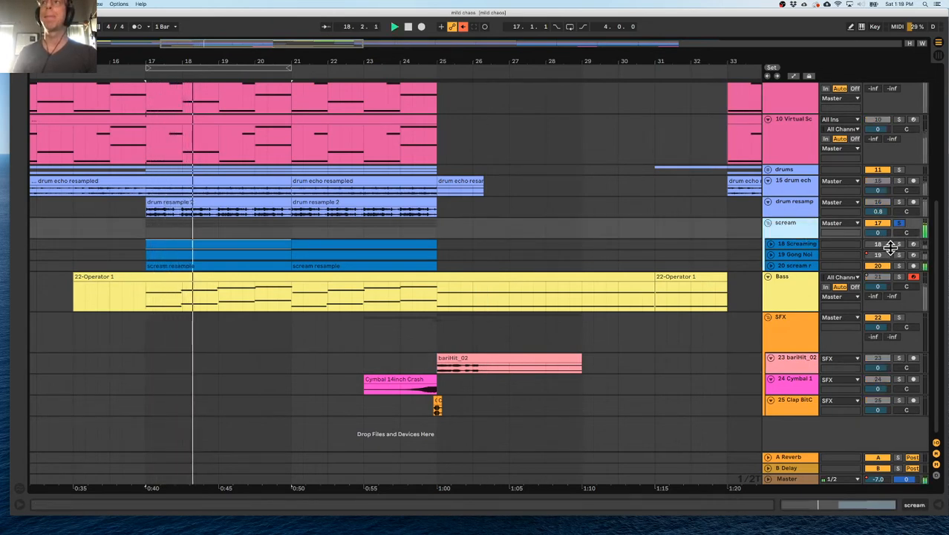
{"action": "left_click", "coordinate": [899, 265]}
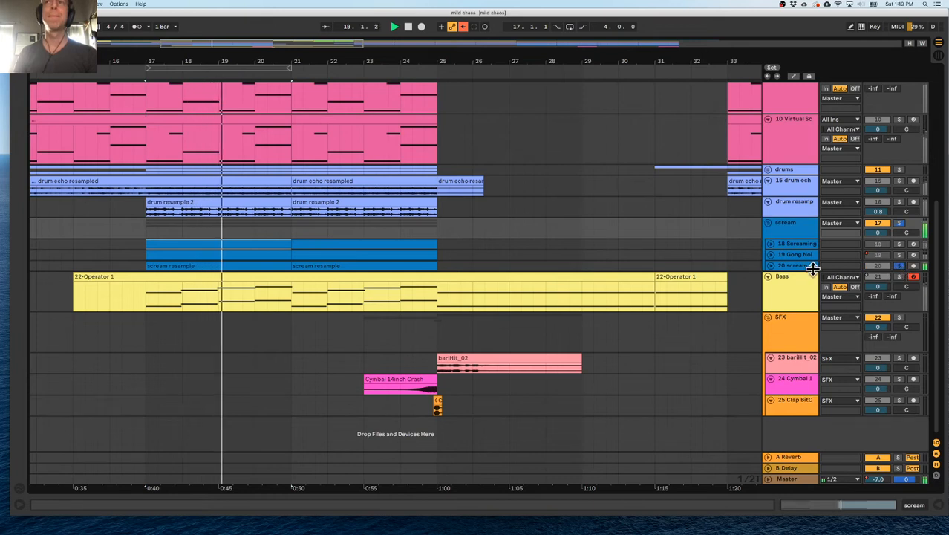
{"action": "left_click_drag", "start_coordinate": [803, 270], "coordinate": [799, 301]}
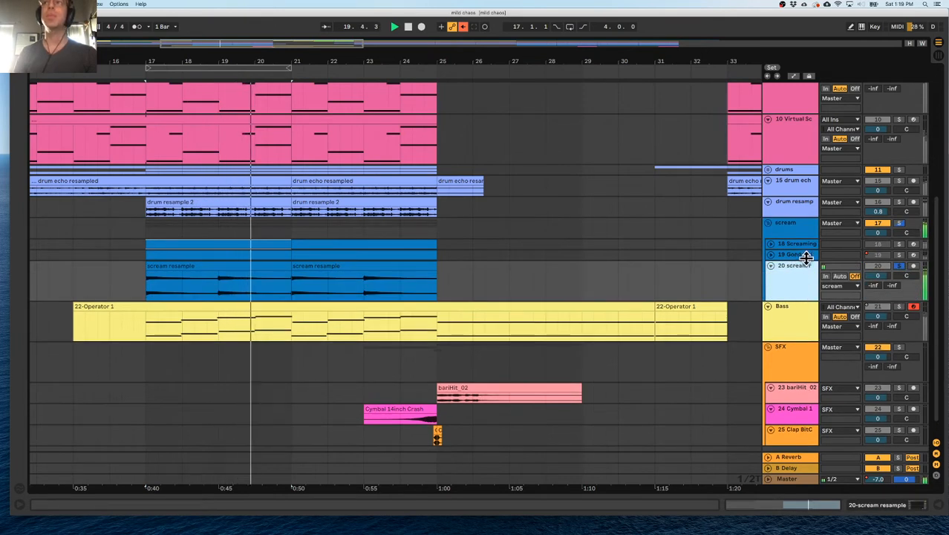
Solo the Gong Noise Unpitched track, enlarge it, and replay it from bar 17.
{"action": "left_click", "coordinate": [900, 256]}
{"action": "key", "text": "space"}
{"action": "key", "text": "space"}
{"action": "left_click_drag", "start_coordinate": [808, 260], "coordinate": [814, 290]}
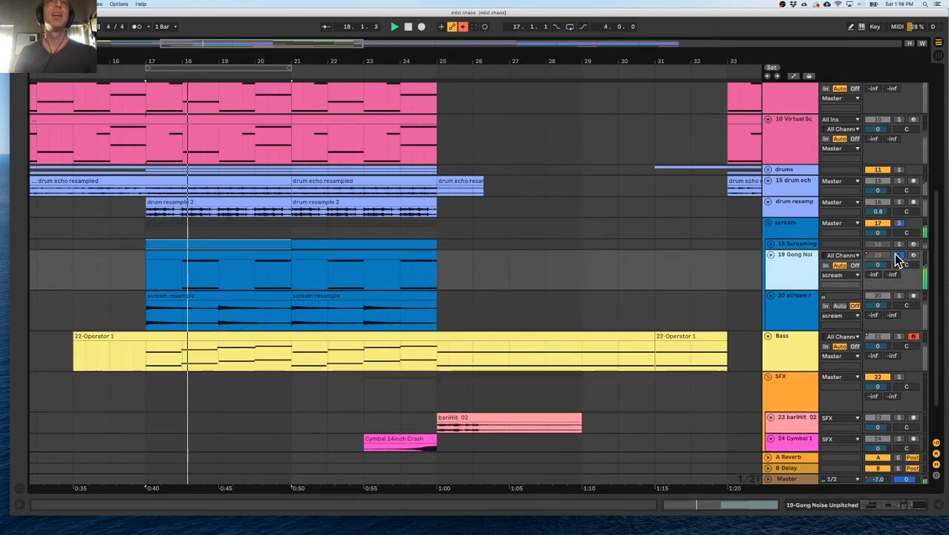
Re-enable the overridden automation, clear the solos, and fold the Gong Noise Unpitched track.
{"action": "left_click", "coordinate": [465, 27]}
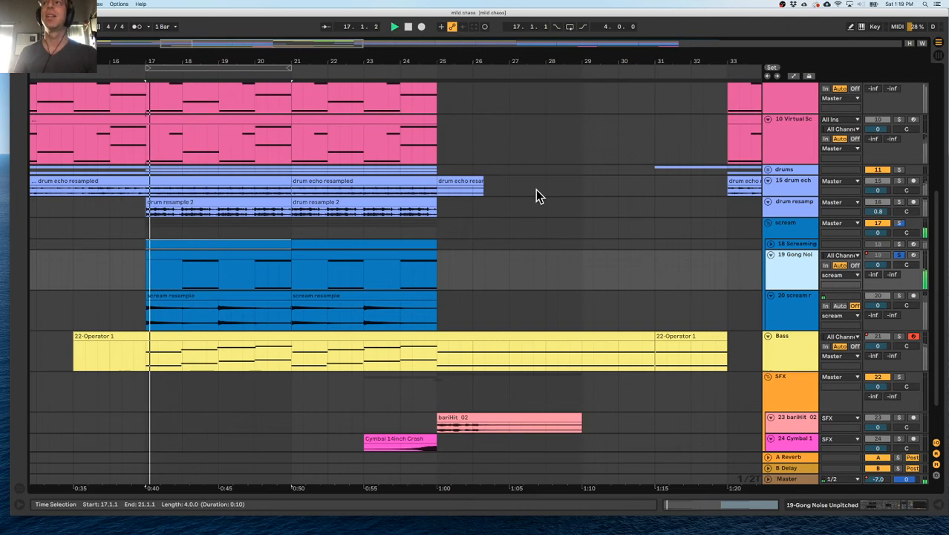
{"action": "left_click", "coordinate": [899, 256]}
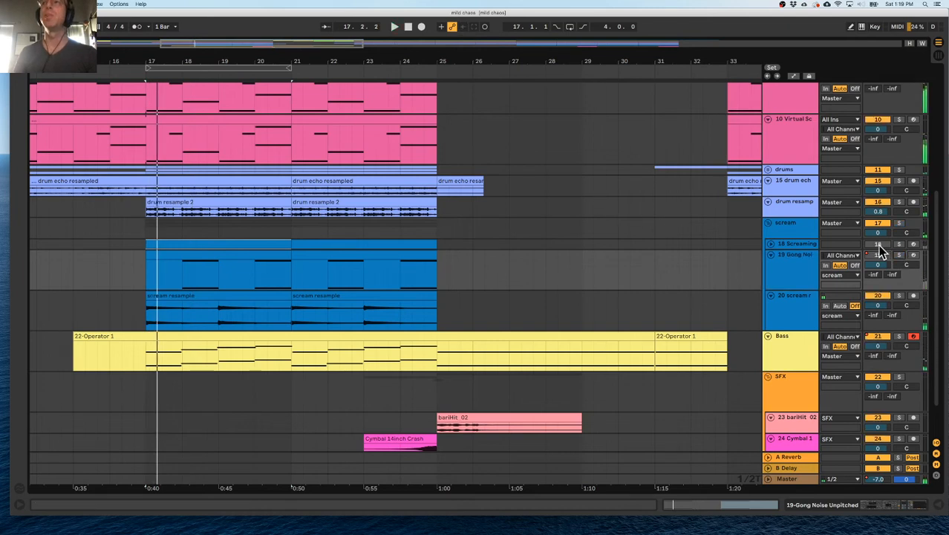
{"action": "left_click_drag", "start_coordinate": [794, 289], "coordinate": [795, 257]}
{"action": "left_click", "coordinate": [792, 276]}
{"action": "left_click", "coordinate": [785, 223]}
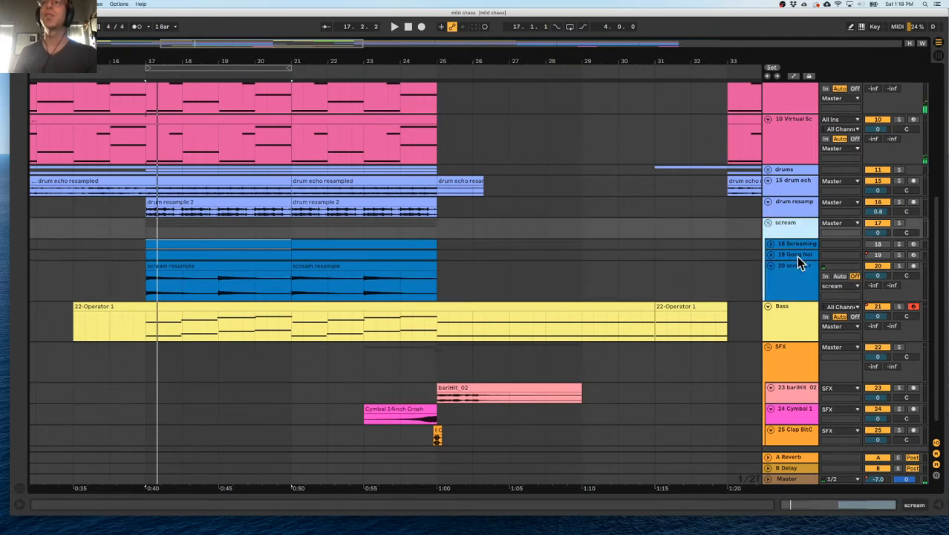
Solo the drum resample track and play it from bar 17.
{"action": "left_click", "coordinate": [792, 215]}
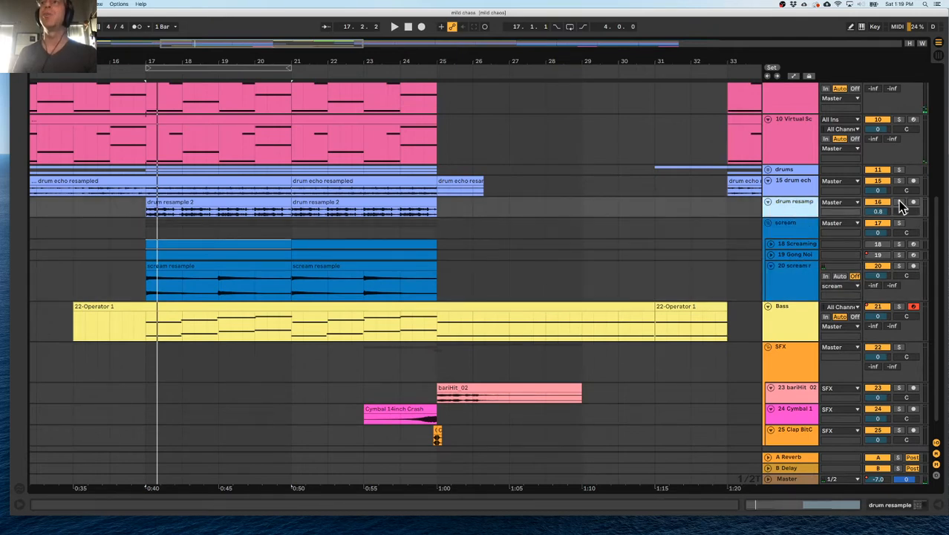
{"action": "left_click", "coordinate": [900, 202]}
{"action": "key", "text": "space"}
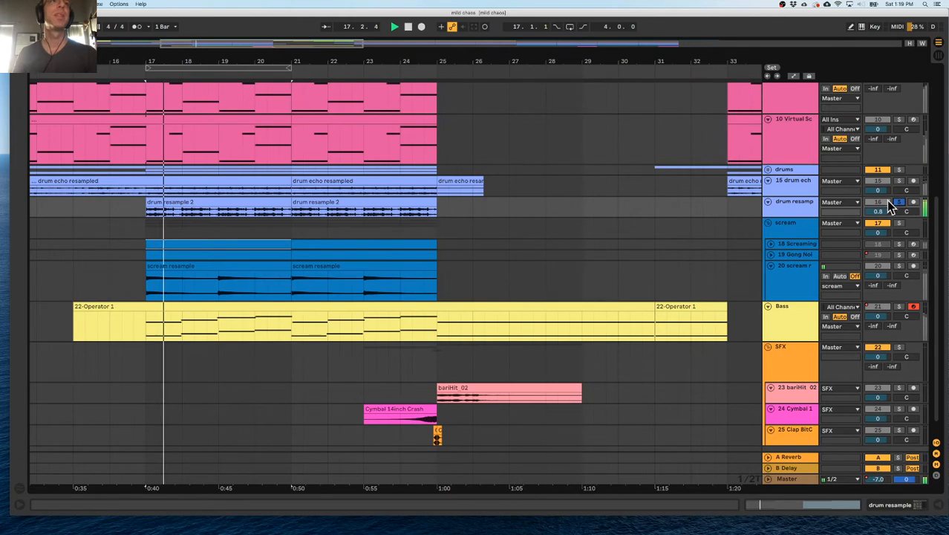
Solo the drum echo resampled track and play it from bar 17.
{"action": "scroll", "coordinate": [607, 202], "scroll_direction": "left", "scroll_amount": 6}
{"action": "scroll", "coordinate": [607, 202], "scroll_direction": "up", "scroll_amount": 3}
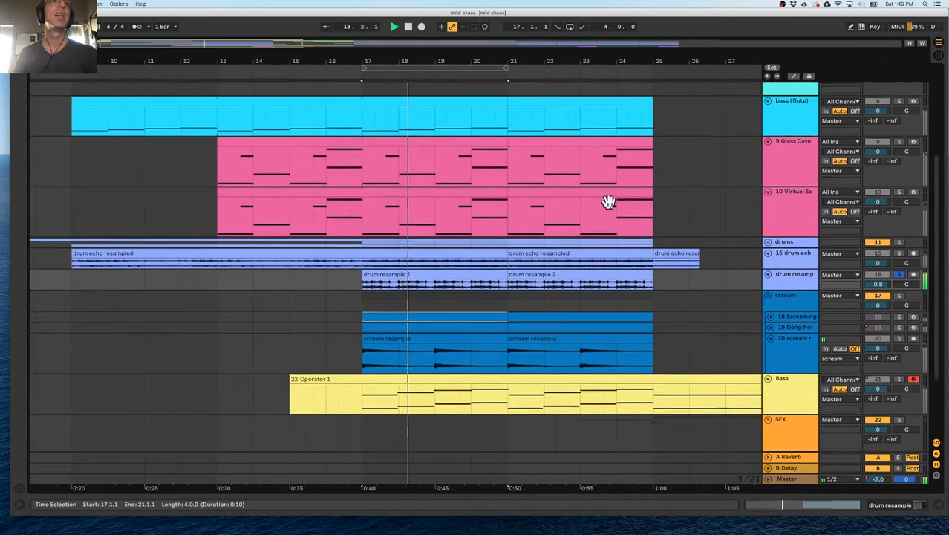
{"action": "scroll", "coordinate": [609, 202], "scroll_direction": "up", "scroll_amount": 2}
{"action": "left_click", "coordinate": [900, 305]}
{"action": "key", "text": "space"}
{"action": "key", "text": "space"}
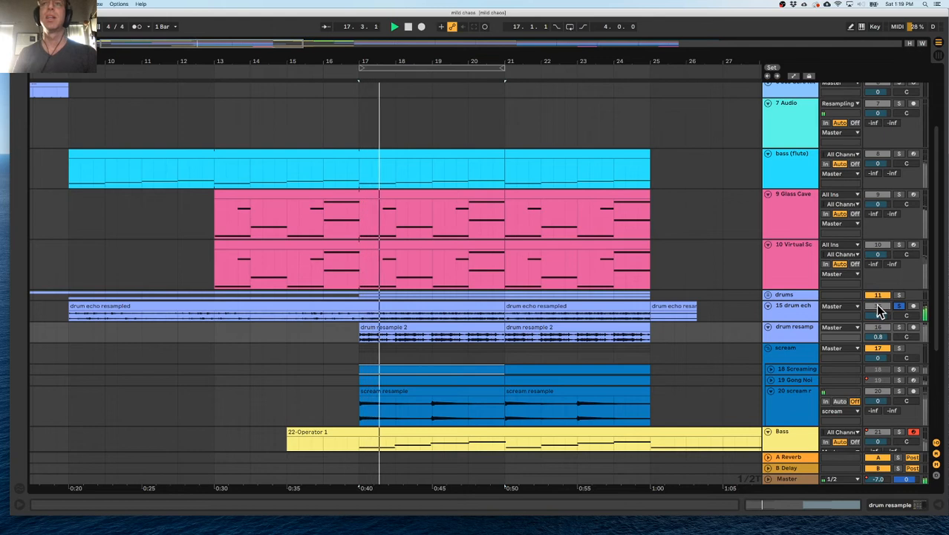
{"action": "left_click", "coordinate": [799, 314]}
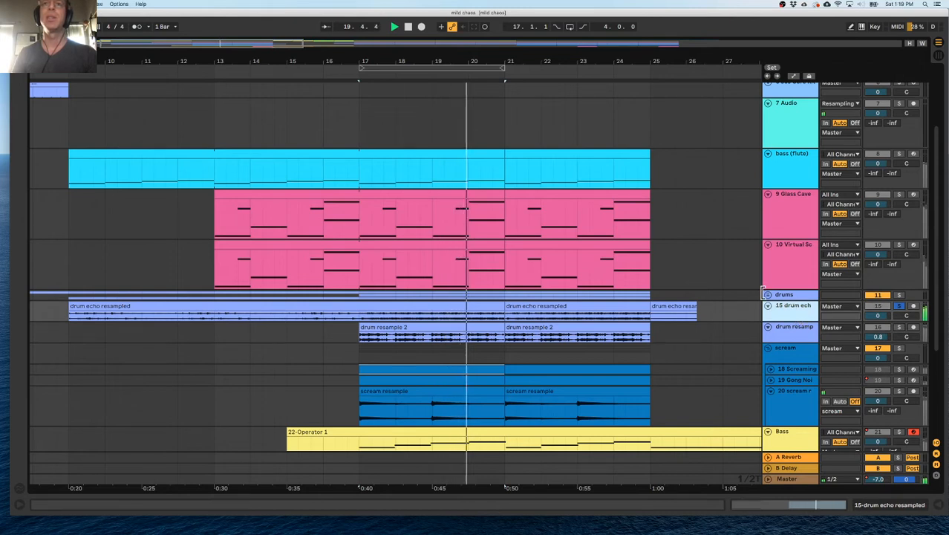
Play from bar 9 and compare the soloed drum echo resampled track with the full mix.
{"action": "key", "text": "space"}
{"action": "left_click", "coordinate": [69, 317]}
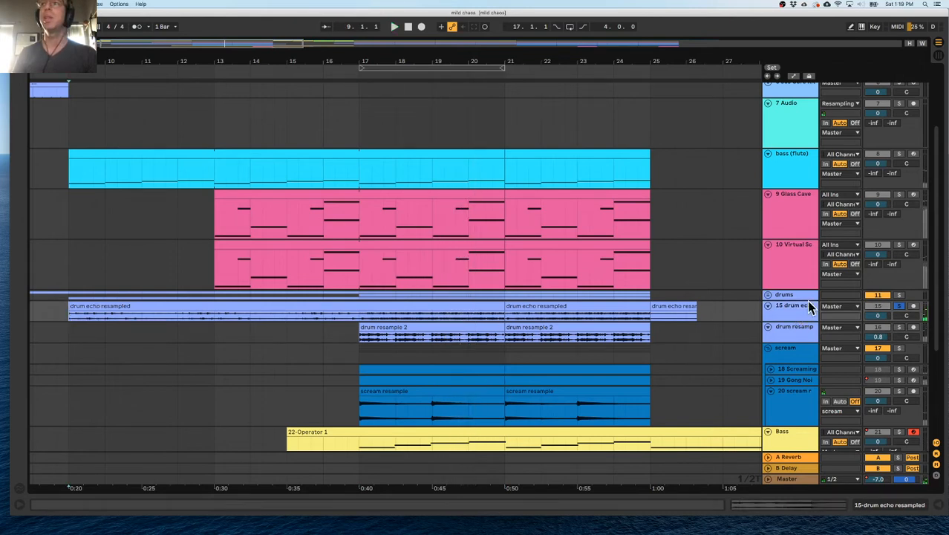
{"action": "key", "text": "space"}
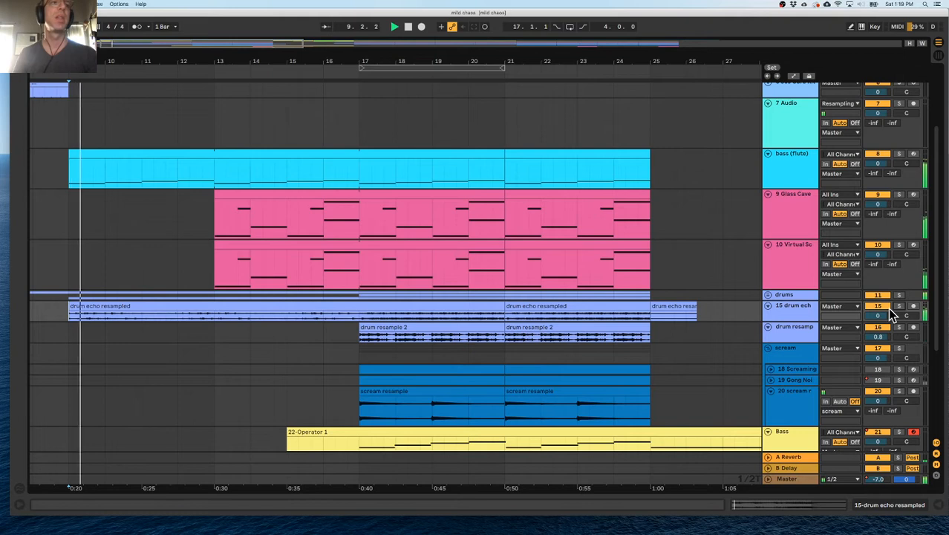
{"action": "left_click", "coordinate": [899, 306]}
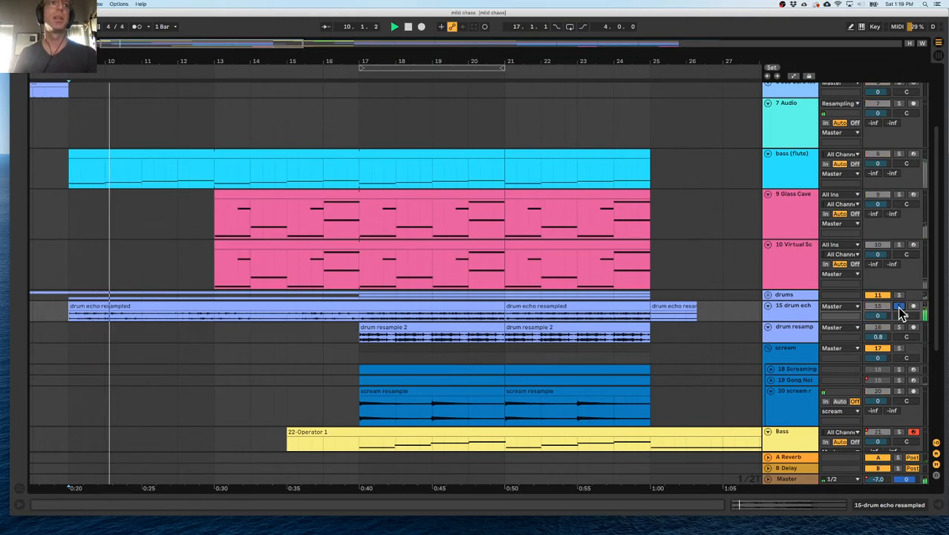
{"action": "left_click", "coordinate": [899, 306]}
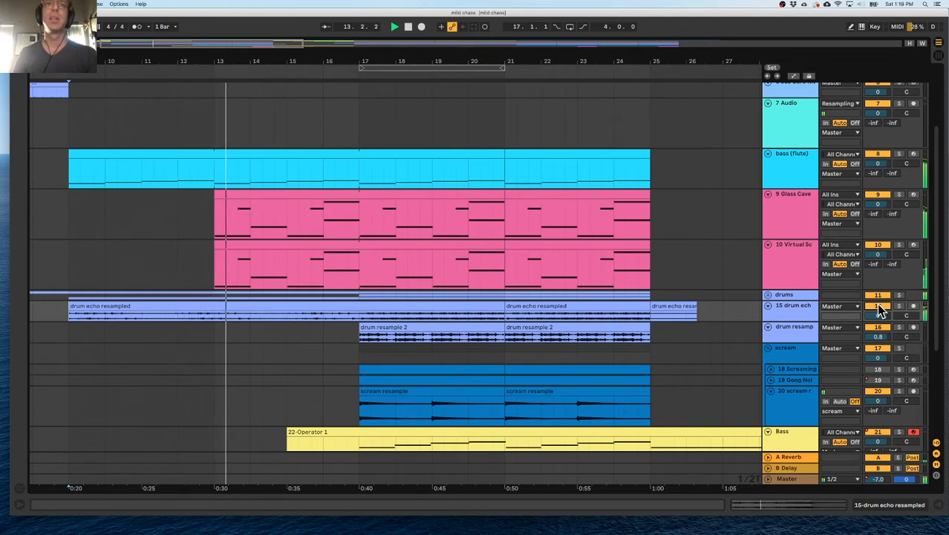
Unfold and solo the drums group, and play its tracks from bar 5.
{"action": "left_click", "coordinate": [792, 312]}
{"action": "left_click", "coordinate": [801, 295]}
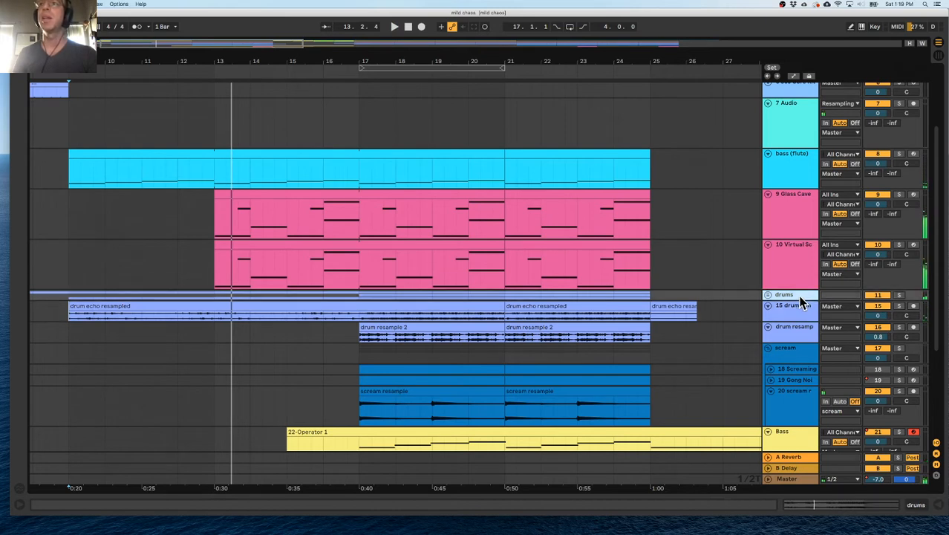
{"action": "left_click", "coordinate": [768, 295]}
{"action": "scroll", "coordinate": [791, 245], "scroll_direction": "down", "scroll_amount": 2}
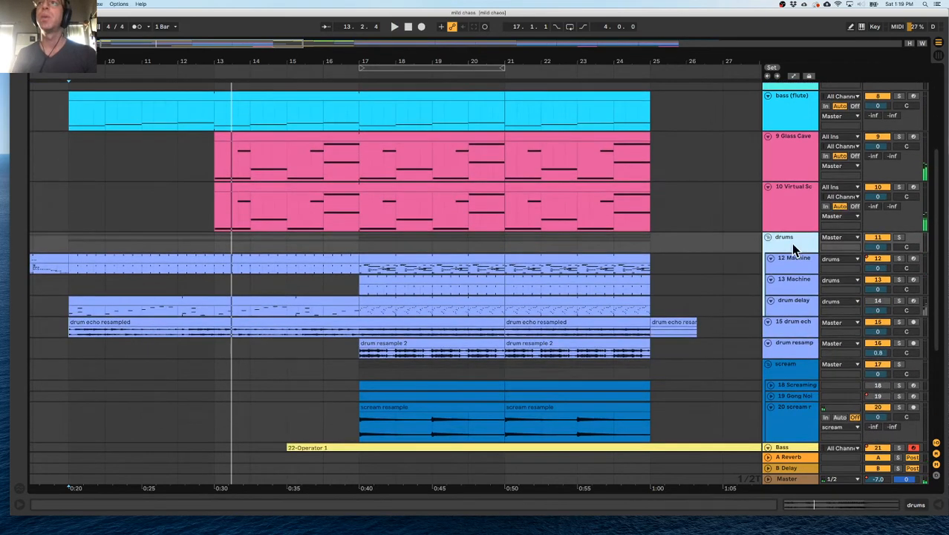
{"action": "left_click", "coordinate": [896, 237]}
{"action": "key", "text": "space"}
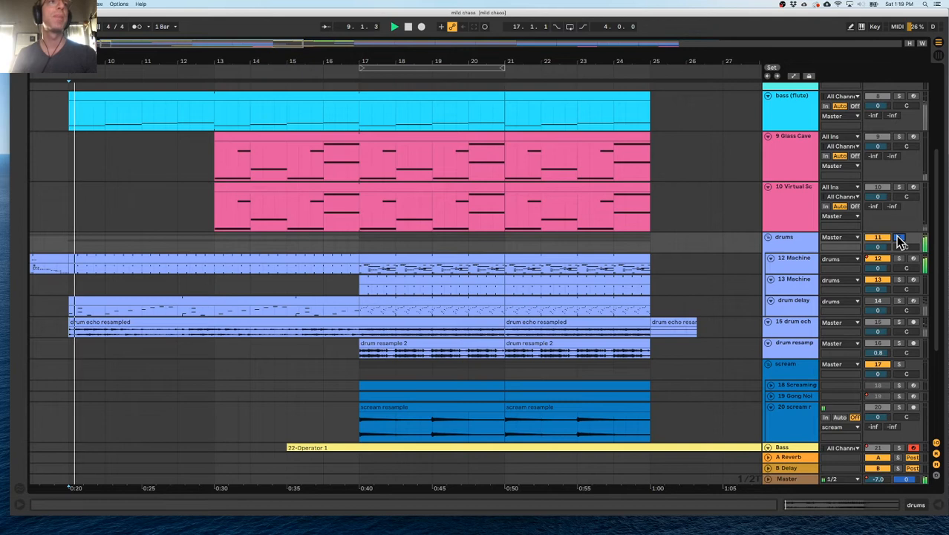
{"action": "scroll", "coordinate": [453, 235], "scroll_direction": "left", "scroll_amount": 5}
{"action": "left_click", "coordinate": [130, 76]}
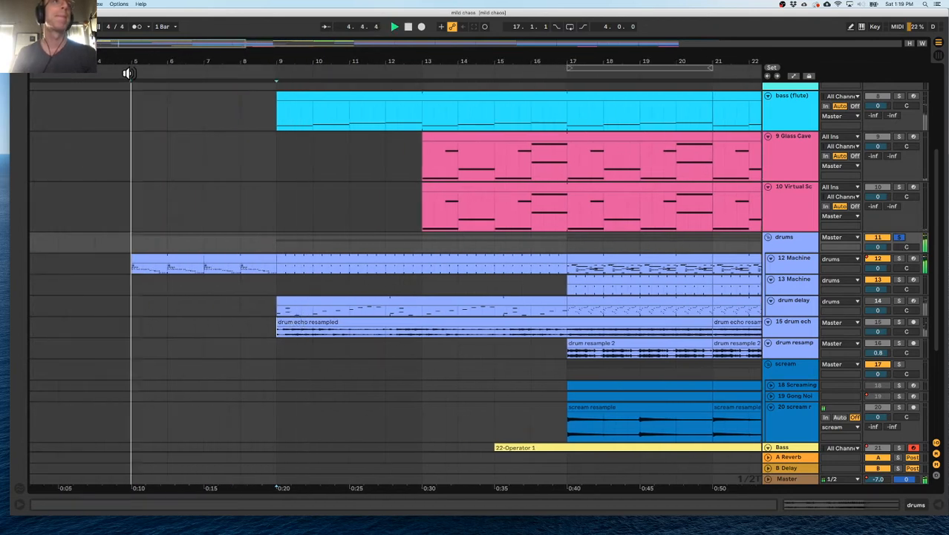
Review the notes of the bar 5 clip on the 12 Machine Speak Kit track and the track's device chain.
{"action": "double_click", "coordinate": [164, 269]}
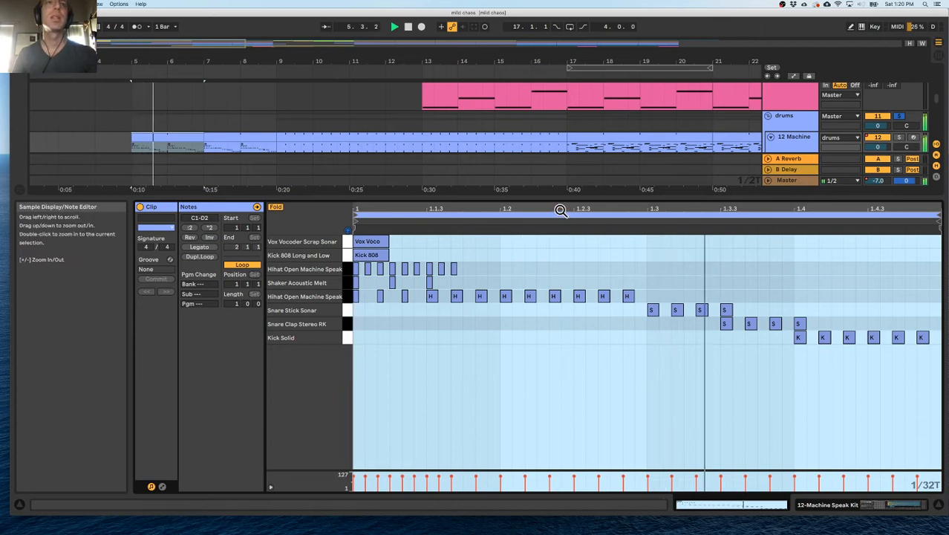
{"action": "key", "text": "super+alt+l"}
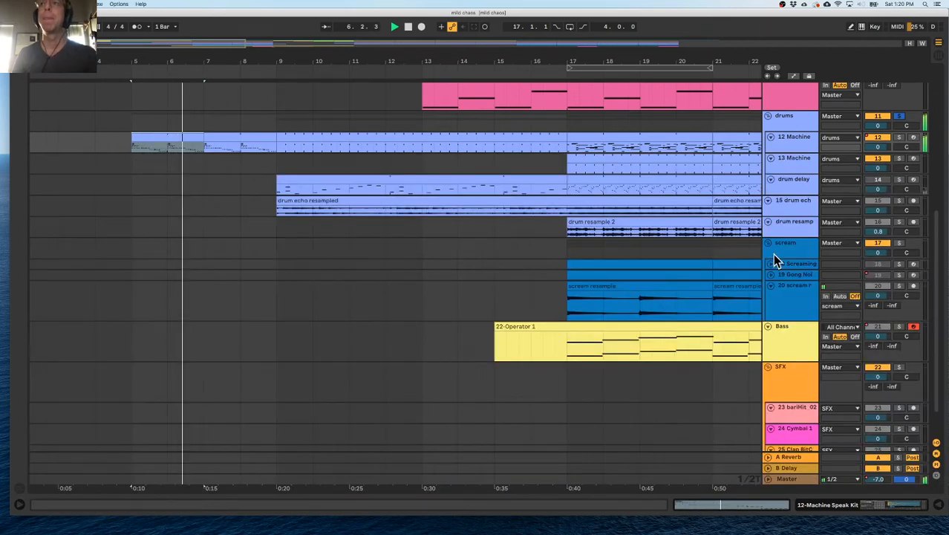
{"action": "left_click", "coordinate": [793, 124]}
{"action": "double_click", "coordinate": [792, 122]}
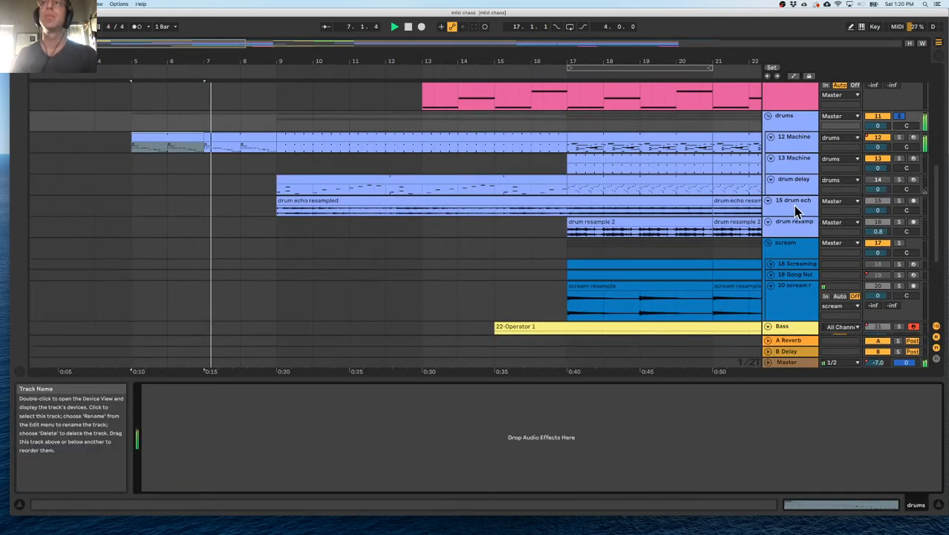
{"action": "left_click", "coordinate": [795, 143]}
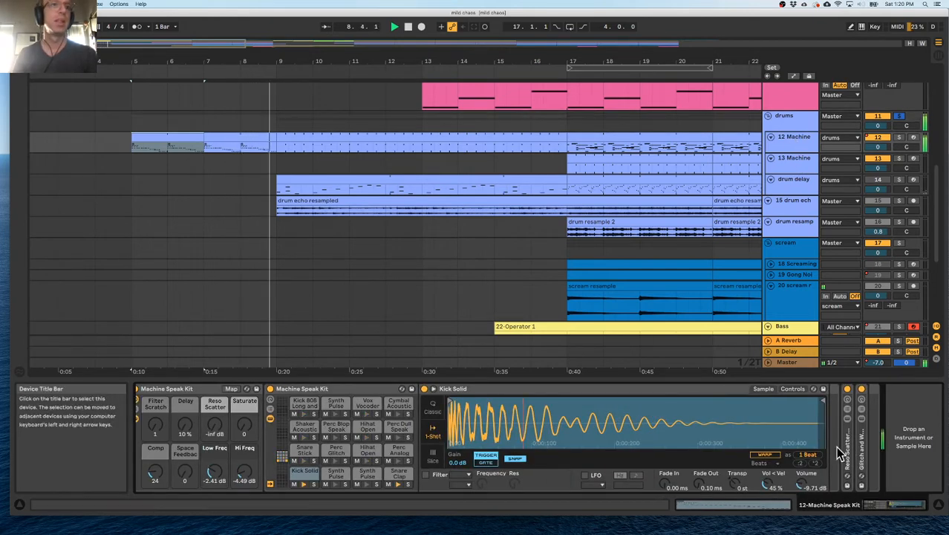
Set the Comp macro of the Machine Speak Kit to 41 while replaying the drums from bar 5.
{"action": "key", "text": "space"}
{"action": "key", "text": "space"}
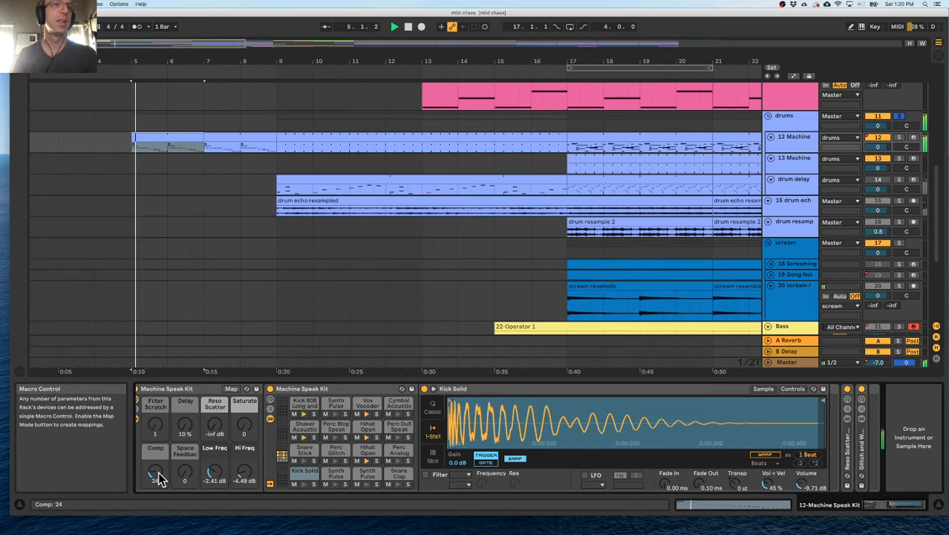
{"action": "left_click_drag", "start_coordinate": [155, 426], "coordinate": [155, 424]}
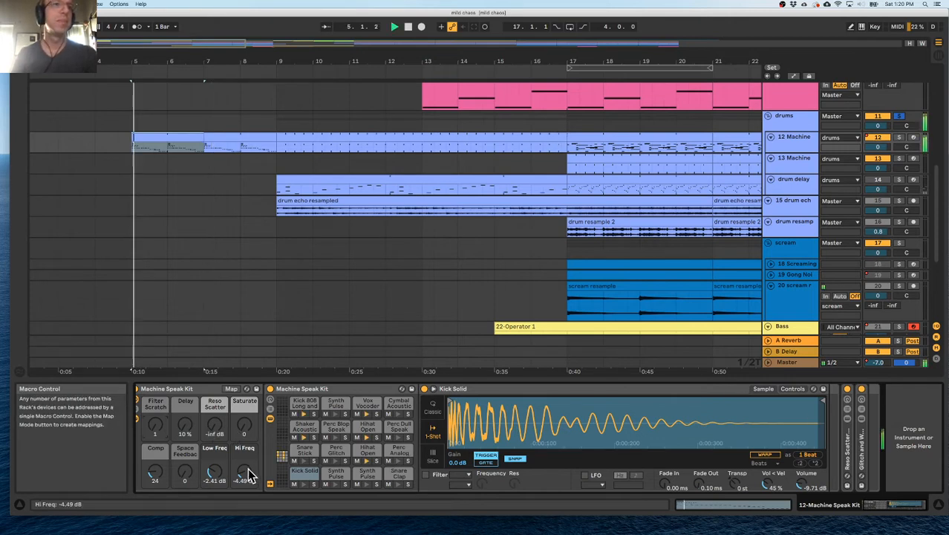
{"action": "mouse_move", "coordinate": [158, 481]}
{"action": "left_mouse_down"}
{"action": "mouse_move", "coordinate": [158, 420]}
{"action": "mouse_move", "coordinate": [158, 469]}
{"action": "left_mouse_up"}
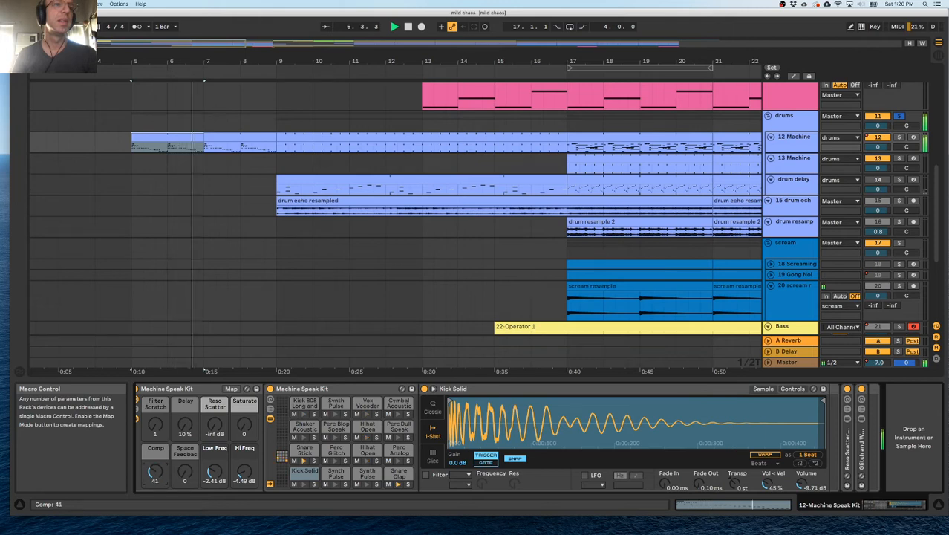
Play the Machine Speak Kit part from bar 7 and again from bar 5, and select its clip across bars 5 to 7.
{"action": "left_click", "coordinate": [207, 141]}
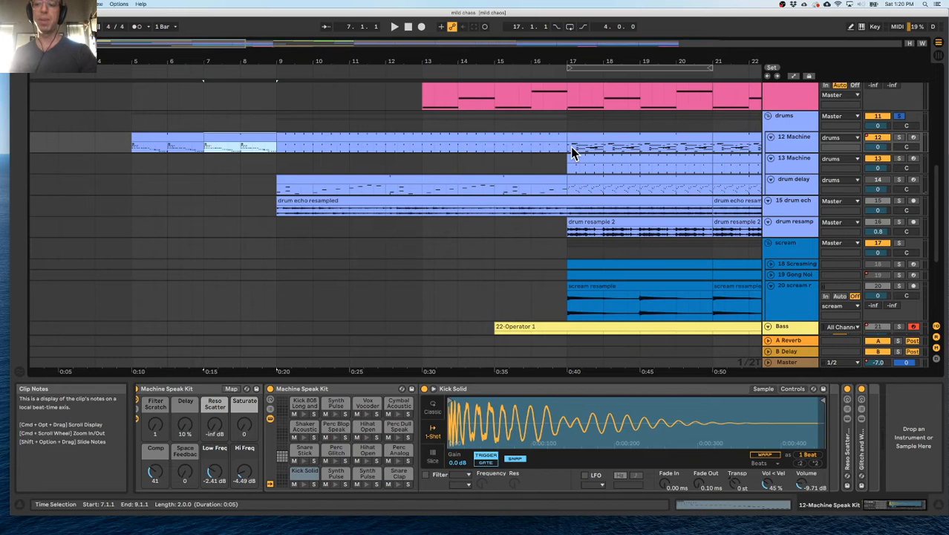
{"action": "left_click", "coordinate": [803, 140]}
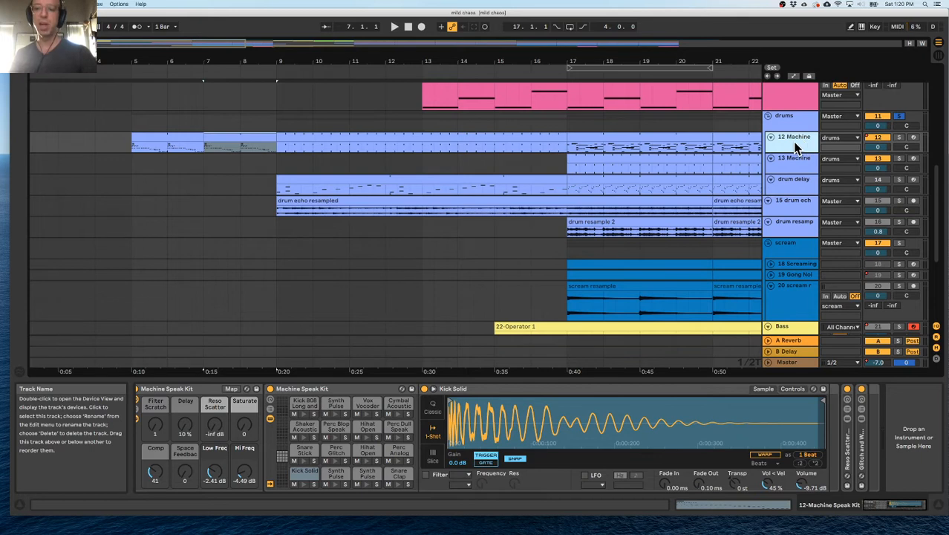
{"action": "key", "text": "space"}
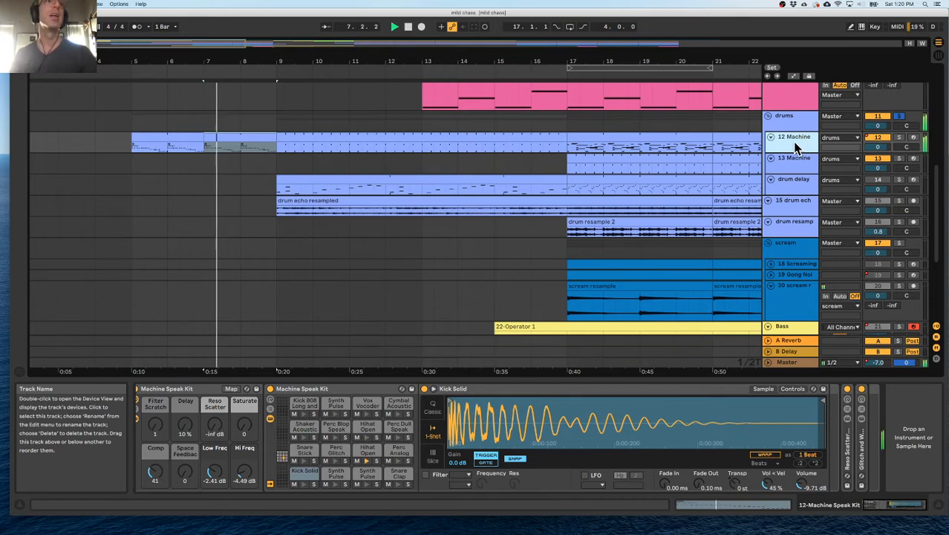
{"action": "left_click", "coordinate": [132, 146]}
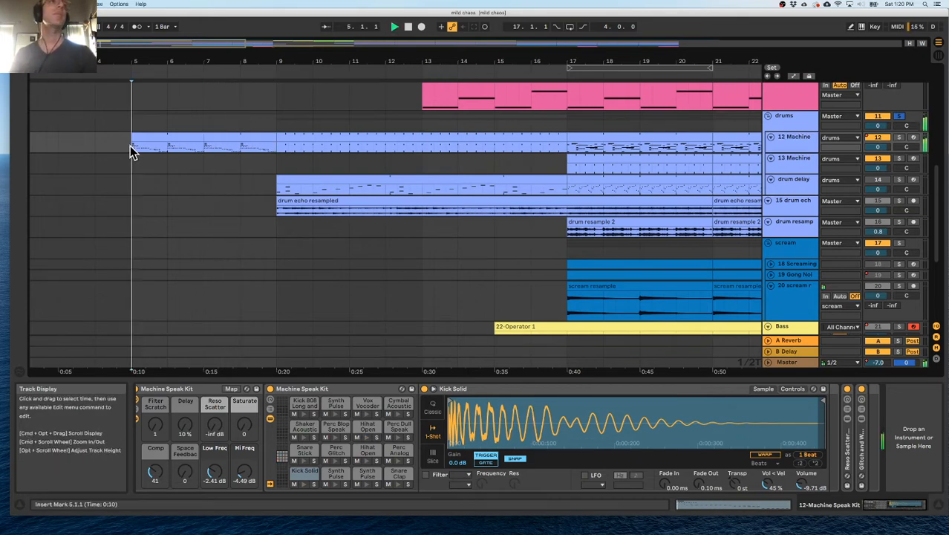
{"action": "left_click", "coordinate": [151, 140]}
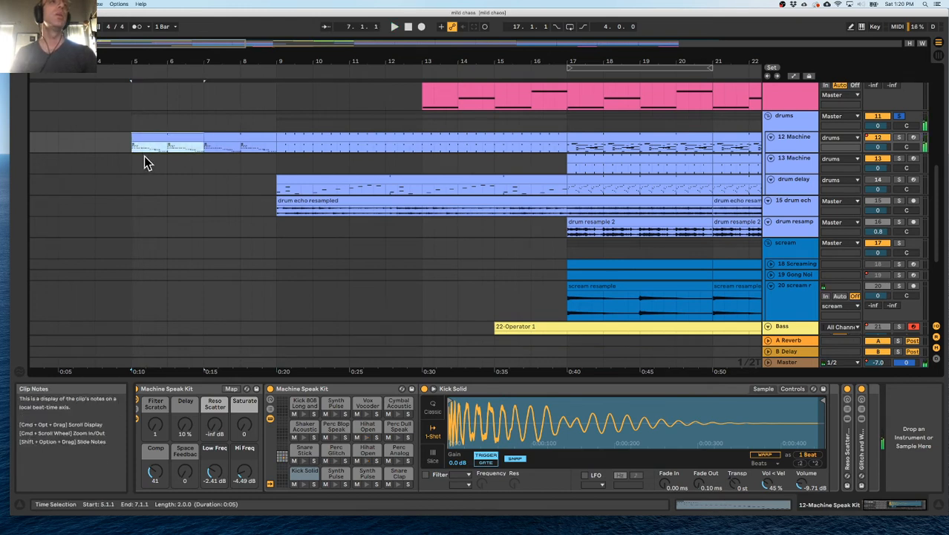
Rename the 12 Machine Speak Kit track in the drums group as "!!! drums".
{"action": "left_click", "coordinate": [790, 144]}
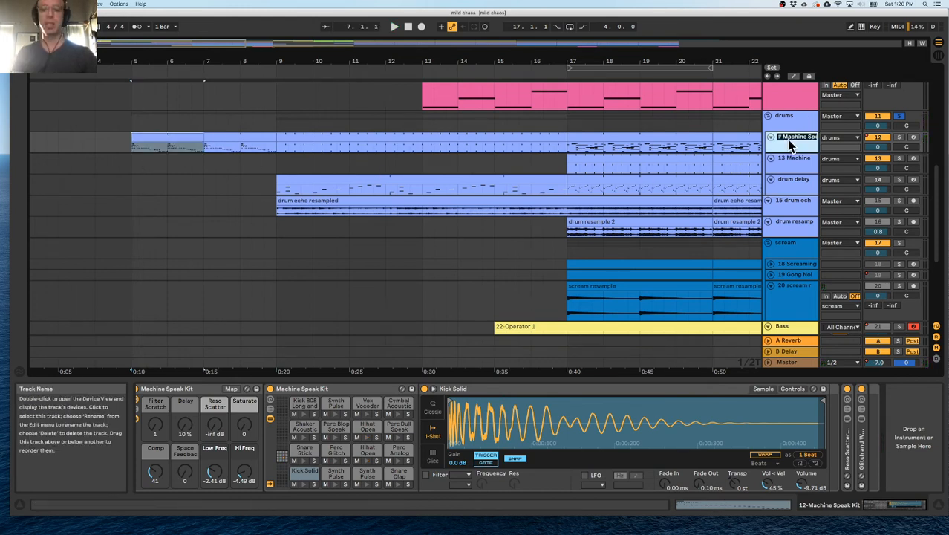
{"action": "type", "text": "!!! dr"}
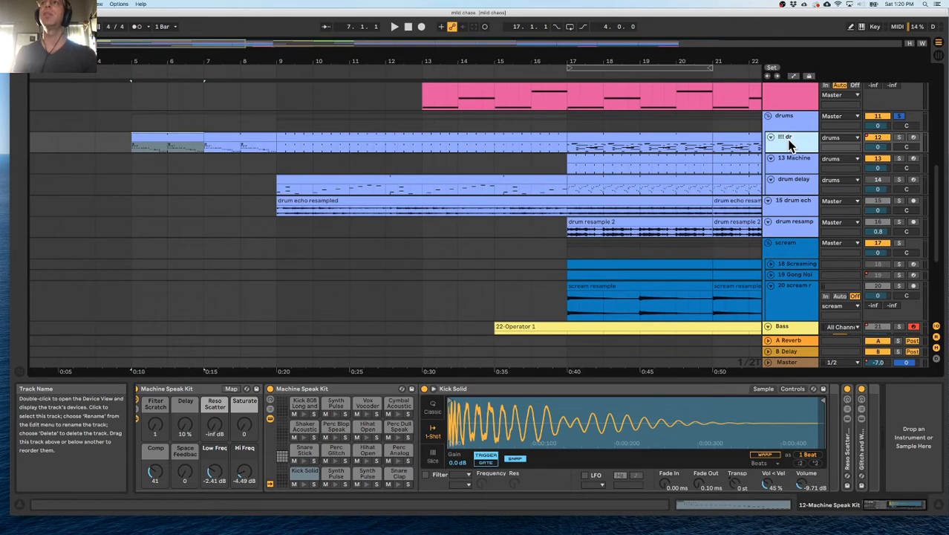
{"action": "type", "text": "ums"}
{"action": "key", "text": "Return"}
{"action": "right_click", "coordinate": [790, 145]}
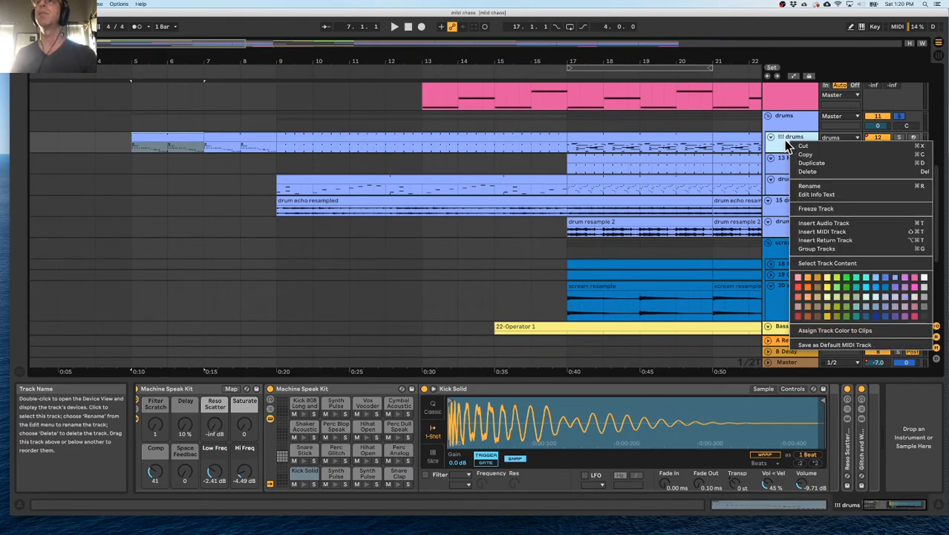
{"action": "left_click", "coordinate": [791, 151]}
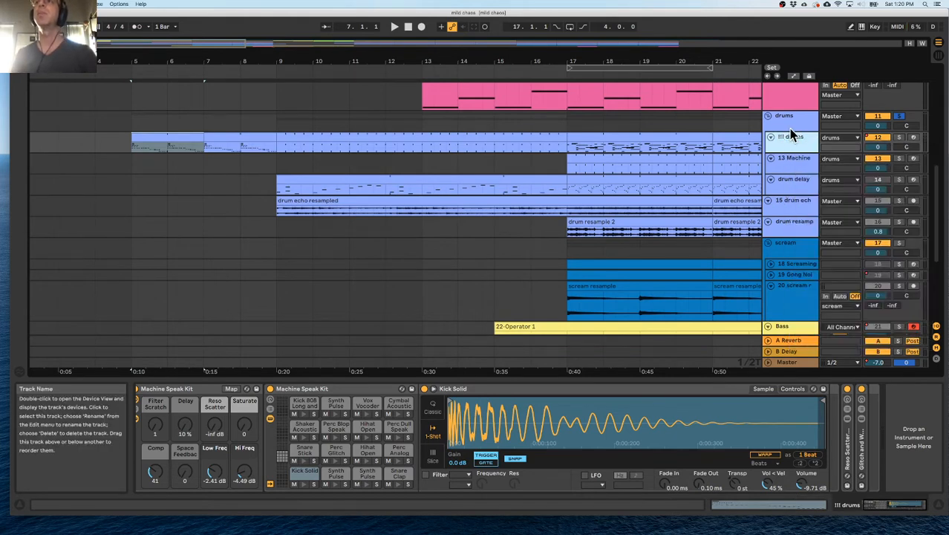
Play the Virtual Scapes and Glass Cave tracks from bar 13, soloing them in turn to compare their parts.
{"action": "scroll", "coordinate": [805, 190], "scroll_direction": "up", "scroll_amount": 3}
{"action": "left_click", "coordinate": [794, 196]}
{"action": "scroll", "coordinate": [810, 189], "scroll_direction": "up", "scroll_amount": 2}
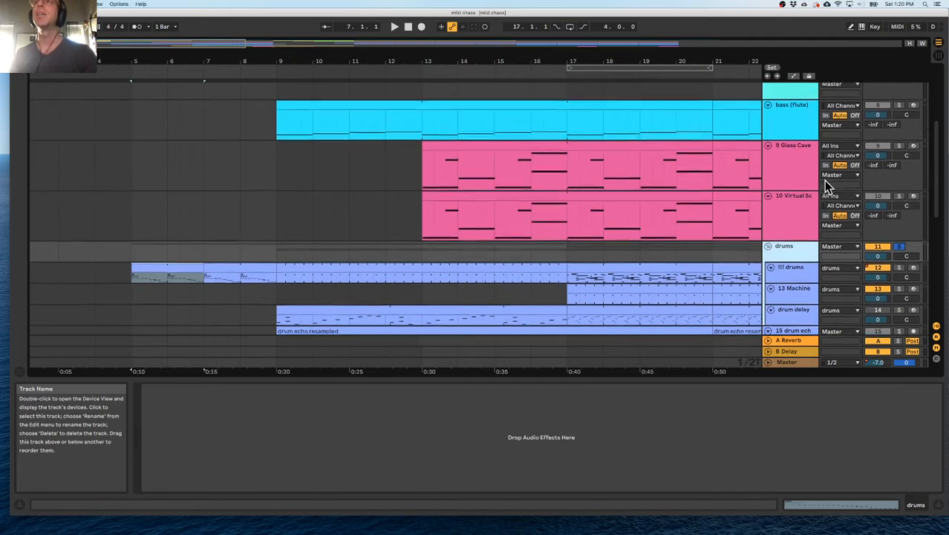
{"action": "left_click", "coordinate": [899, 200]}
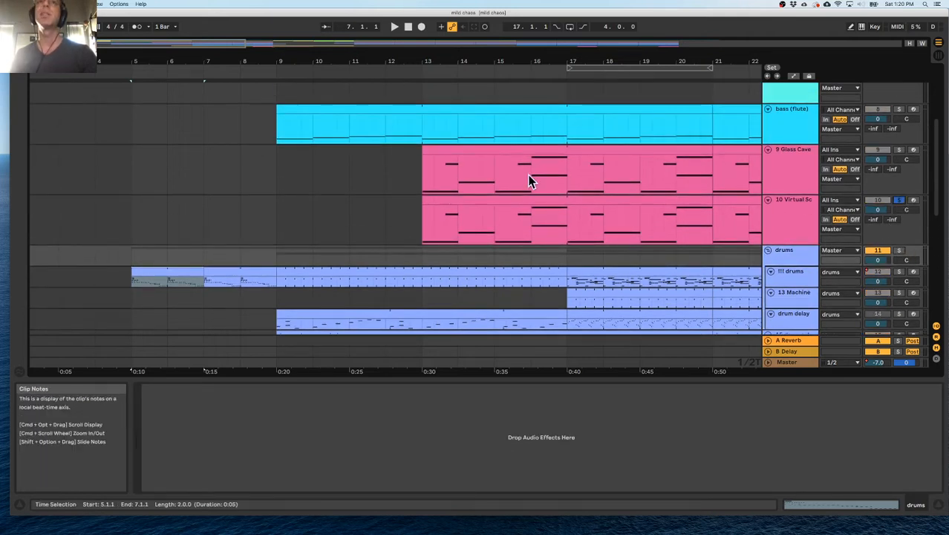
{"action": "left_click", "coordinate": [437, 213]}
{"action": "key", "text": "space"}
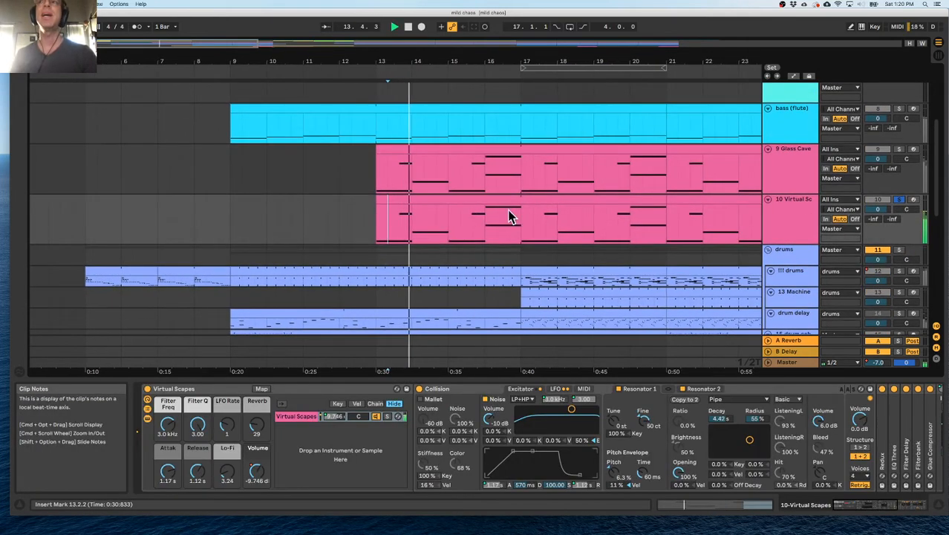
{"action": "left_click", "coordinate": [900, 150]}
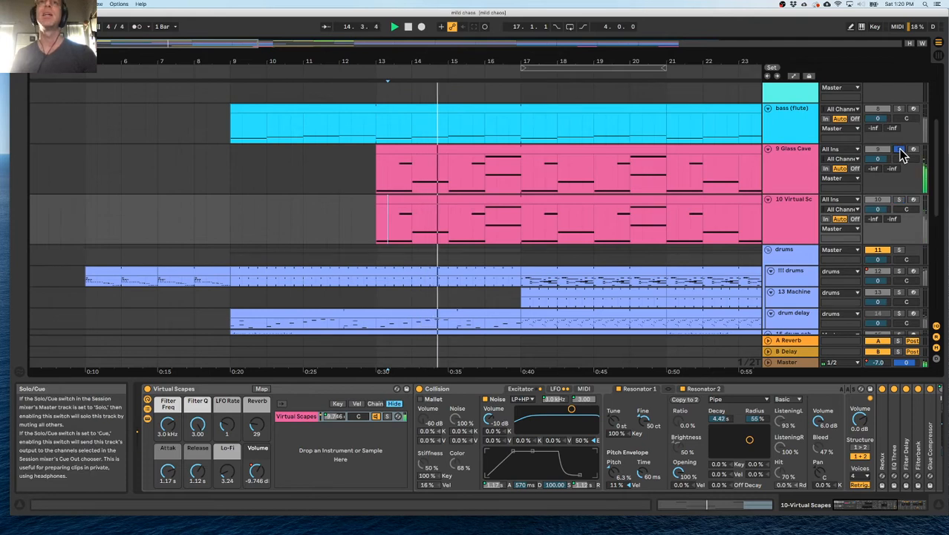
{"action": "left_click", "coordinate": [900, 200]}
Group the Glass Cave and Virtual Scapes tracks and name the group PADS.
{"action": "left_click", "coordinate": [783, 179]}
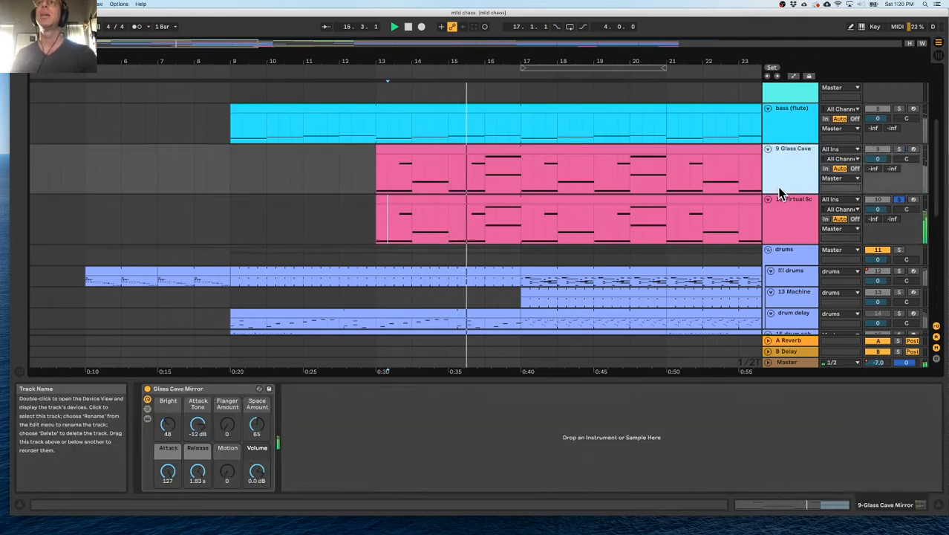
{"action": "left_click", "coordinate": [791, 209], "text": "shift"}
{"action": "key", "text": "super+g"}
{"action": "left_click", "coordinate": [789, 176]}
{"action": "key", "text": "super+r"}
{"action": "type", "text": "PADS"}
{"action": "key", "text": "Return"}
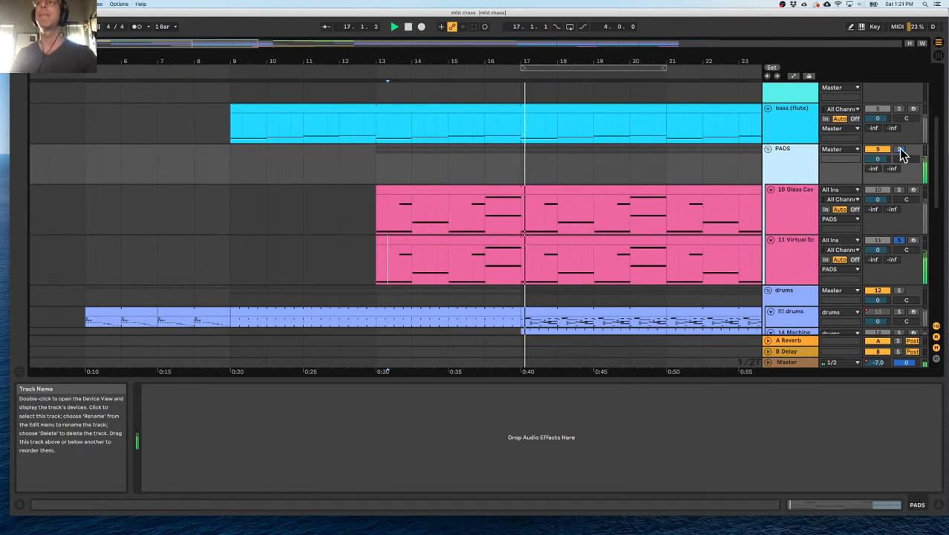
Listen to the PADS group solo, followed by the bass (flute) track solo, and stop playback.
{"action": "left_click", "coordinate": [899, 150]}
{"action": "scroll", "coordinate": [712, 182], "scroll_direction": "up", "scroll_amount": 4}
{"action": "scroll", "coordinate": [712, 185], "scroll_direction": "right", "scroll_amount": 3}
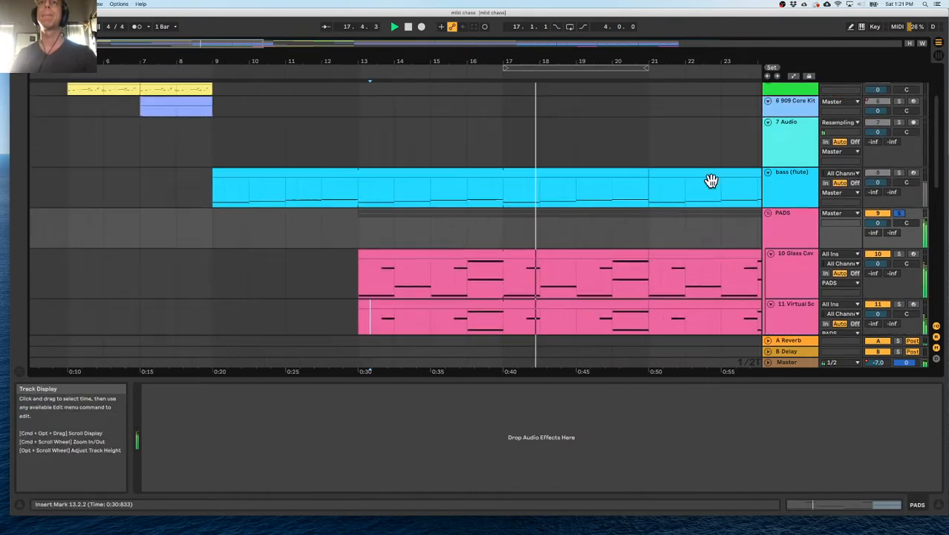
{"action": "left_click", "coordinate": [901, 218]}
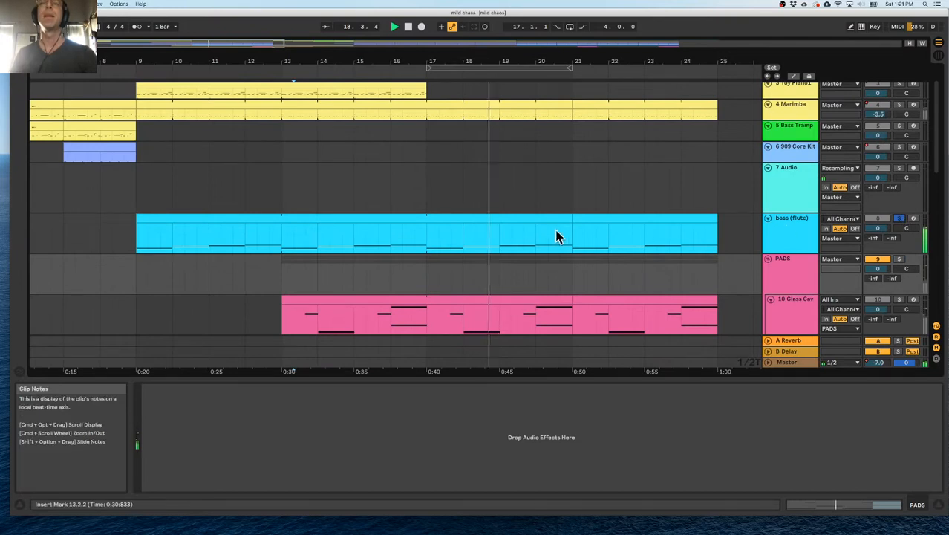
{"action": "key", "text": "space"}
Hide the device view and delete the empty 7 Audio track above bass (flute).
{"action": "left_click", "coordinate": [768, 379]}
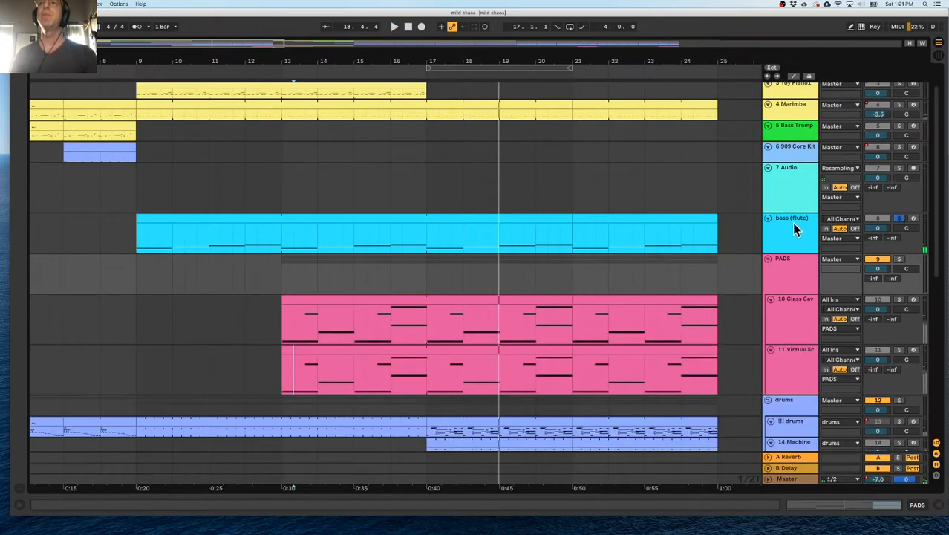
{"action": "left_click", "coordinate": [790, 190]}
{"action": "left_click_drag", "start_coordinate": [645, 63], "coordinate": [218, 65]}
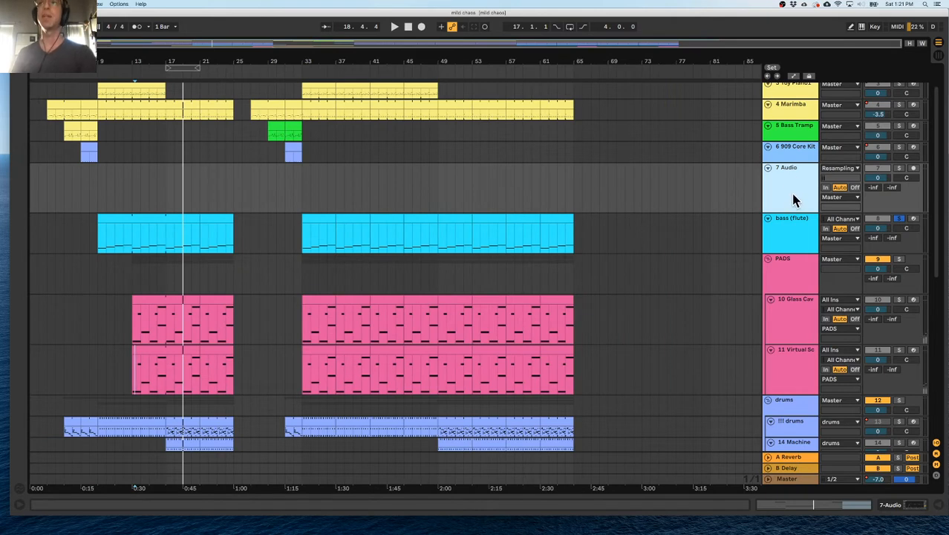
{"action": "key", "text": "Delete"}
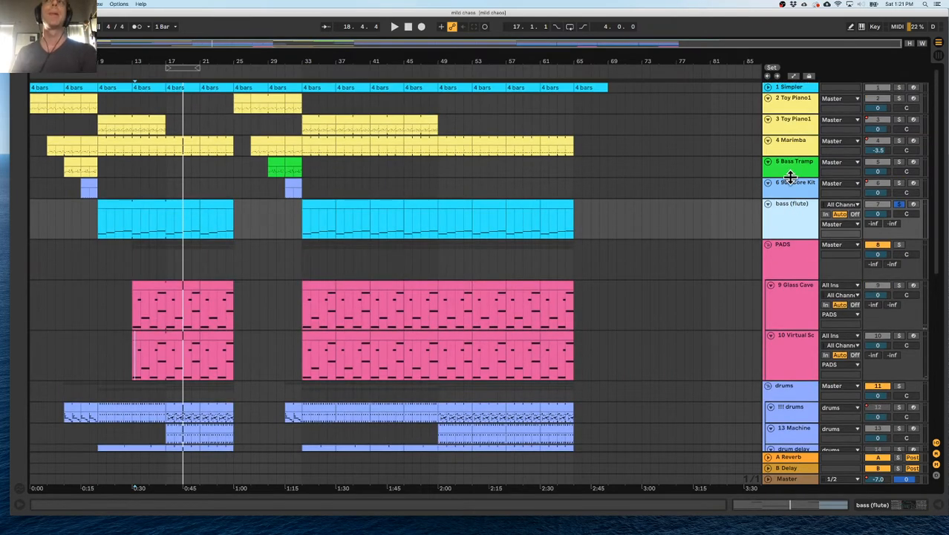
Fold the PADS and scream groups, and move the bass (flute) track directly below the Bass track.
{"action": "scroll", "coordinate": [788, 210], "scroll_direction": "down", "scroll_amount": 5}
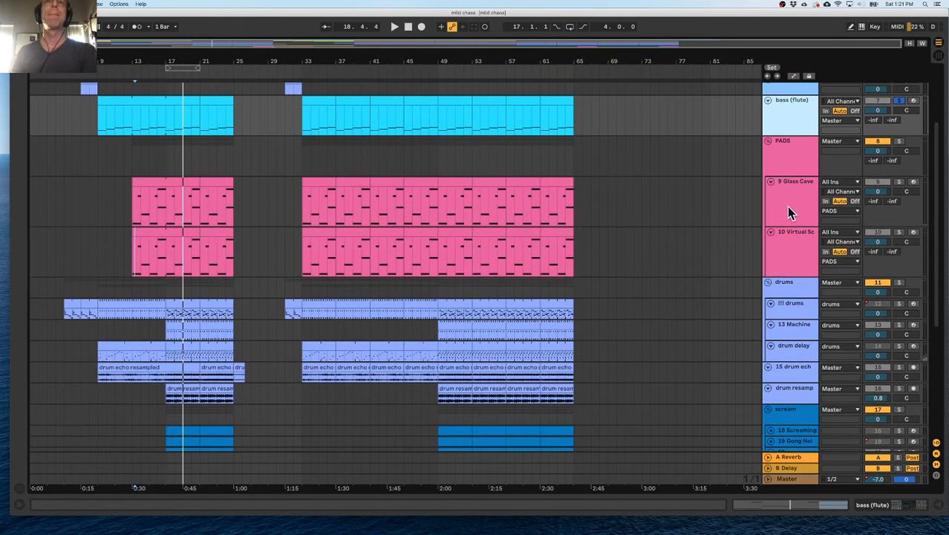
{"action": "left_click", "coordinate": [768, 141]}
{"action": "left_click", "coordinate": [769, 280]}
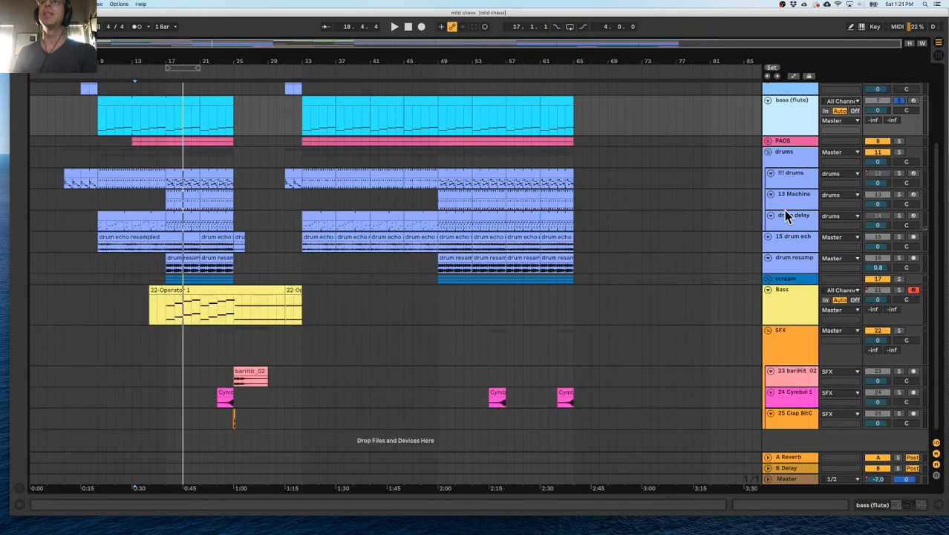
{"action": "left_click_drag", "start_coordinate": [784, 121], "coordinate": [786, 317]}
{"action": "left_click", "coordinate": [769, 257]}
{"action": "left_click", "coordinate": [769, 258]}
Group the Bass and bass (flute) tracks and name the group BASS.
{"action": "left_click", "coordinate": [788, 270]}
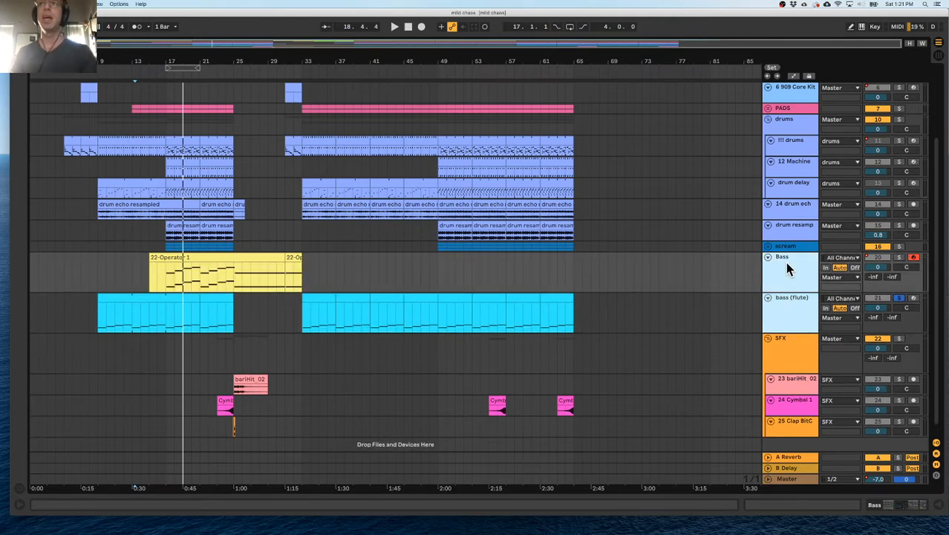
{"action": "key", "text": "super+g"}
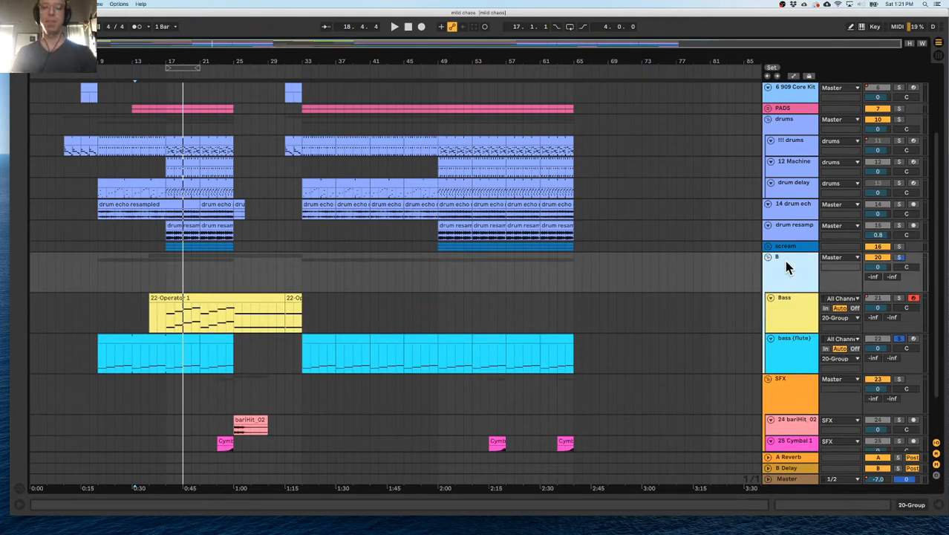
{"action": "type", "text": "SS"}
{"action": "key", "text": "Return"}
Rename the drums group as DRUMS and move the drum echo and drum resample tracks into it.
{"action": "scroll", "coordinate": [786, 267], "scroll_direction": "up", "scroll_amount": 3}
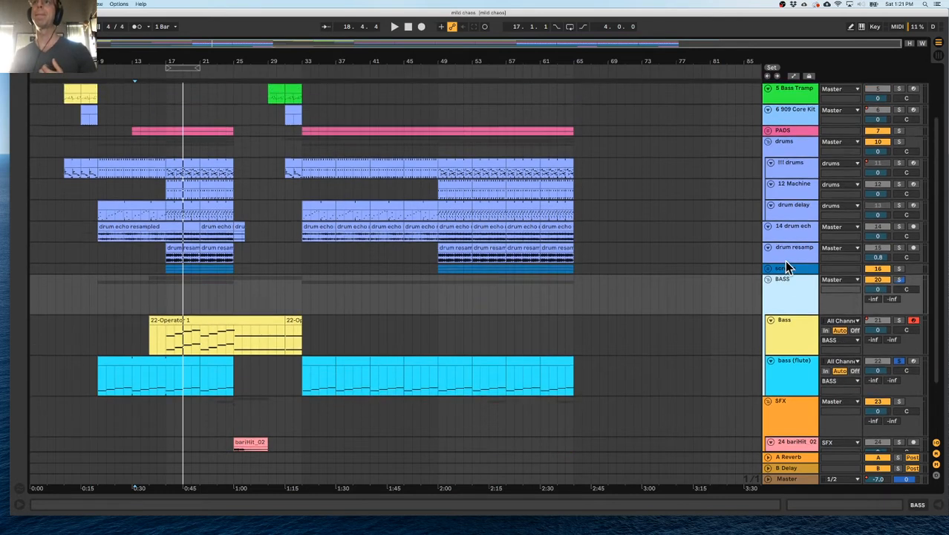
{"action": "left_click", "coordinate": [795, 218]}
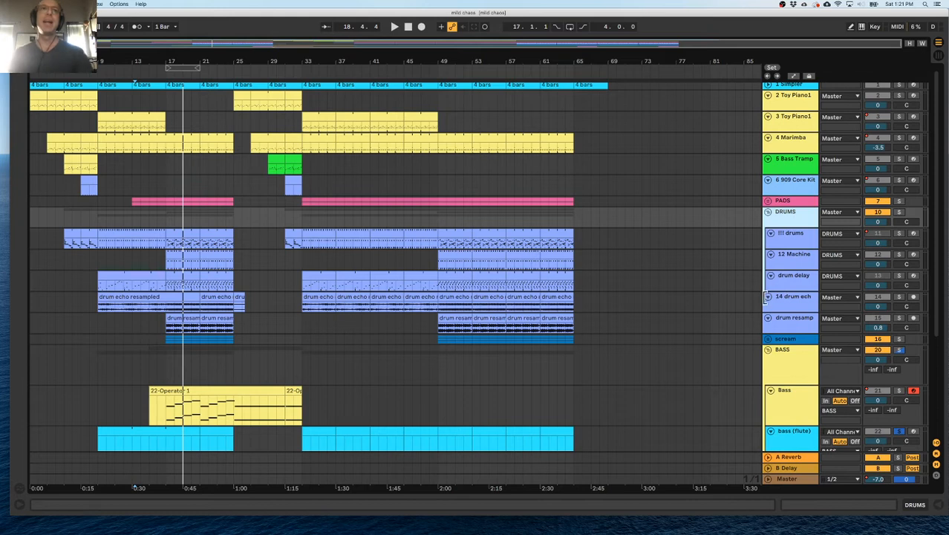
{"action": "mouse_move", "coordinate": [780, 323]}
{"action": "left_mouse_down"}
{"action": "mouse_move", "coordinate": [793, 291]}
{"action": "mouse_move", "coordinate": [799, 315]}
{"action": "mouse_move", "coordinate": [790, 311]}
{"action": "left_mouse_up"}
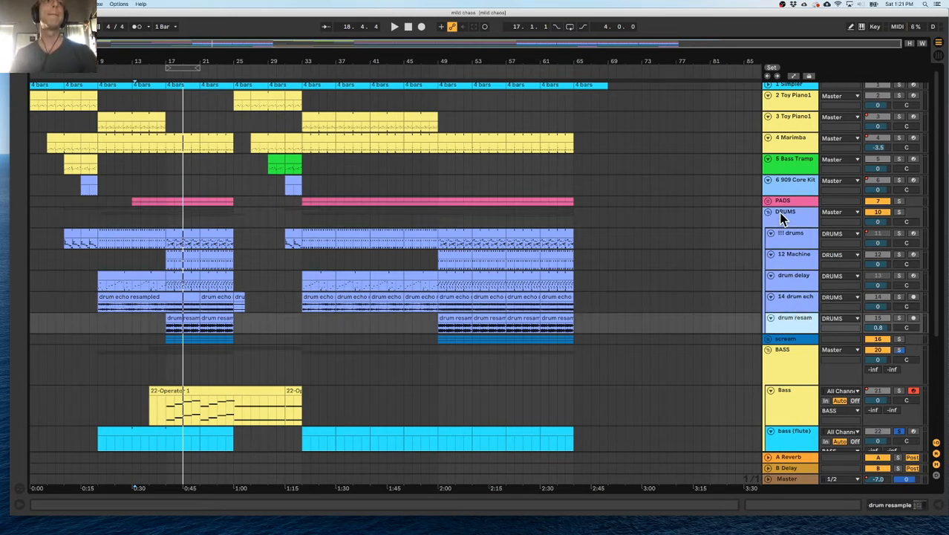
Rename the 6 909 Core Kit track as "something".
{"action": "scroll", "coordinate": [780, 217], "scroll_direction": "up", "scroll_amount": 1}
{"action": "left_click", "coordinate": [795, 190]}
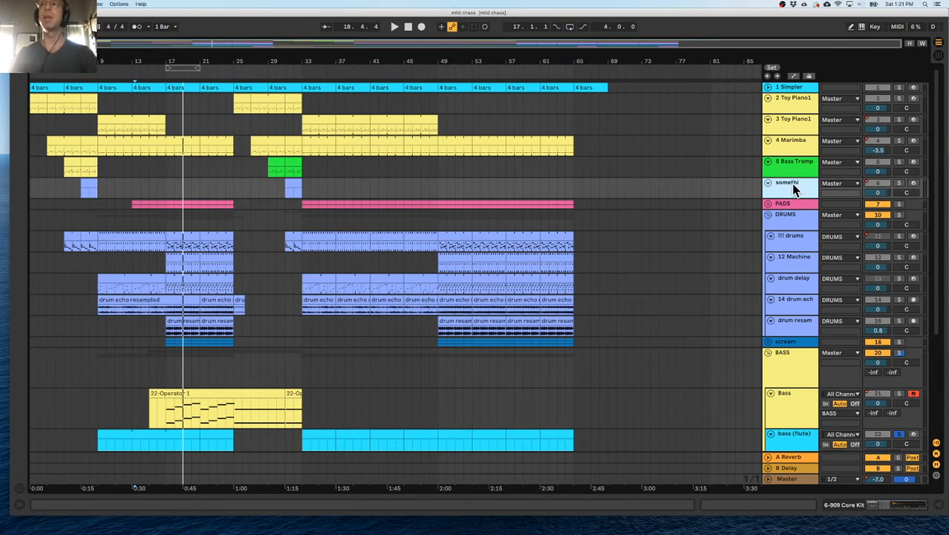
Solo the Bass Trampoline track and play its part from bar 5.
{"action": "left_click", "coordinate": [786, 165]}
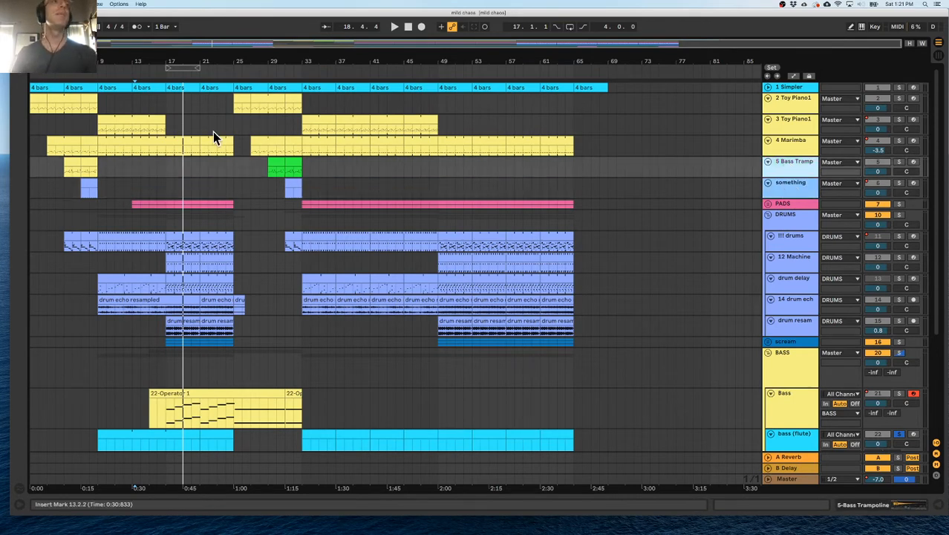
{"action": "left_click", "coordinate": [63, 172]}
{"action": "key", "text": "space"}
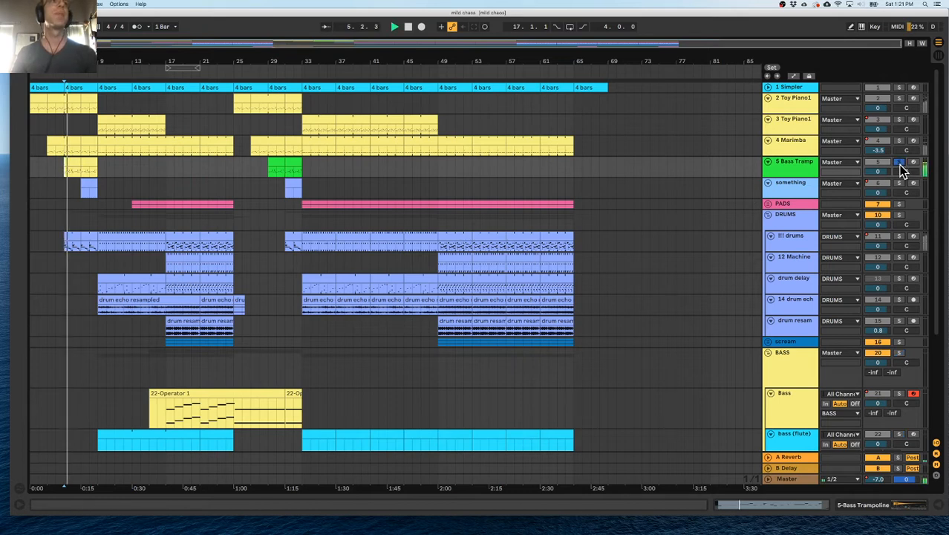
{"action": "left_click", "coordinate": [900, 162]}
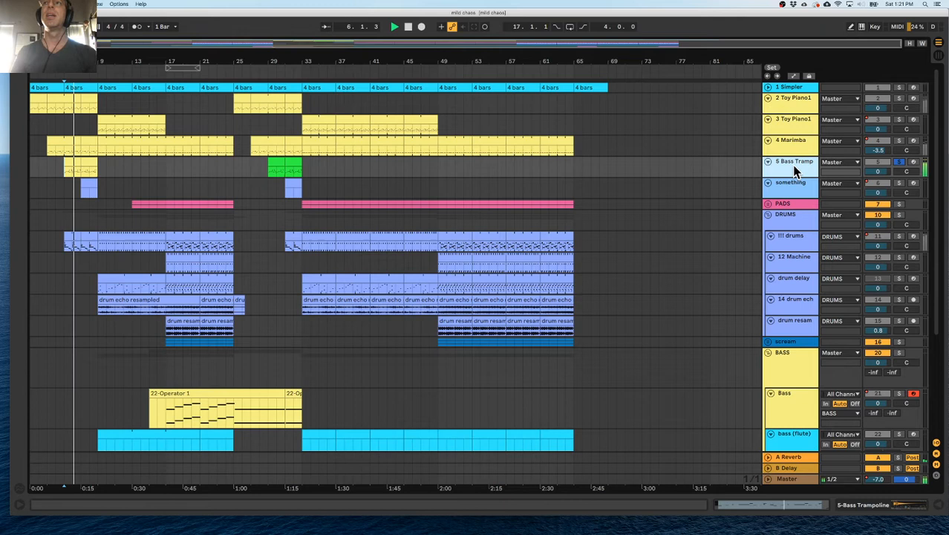
{"action": "double_click", "coordinate": [789, 165]}
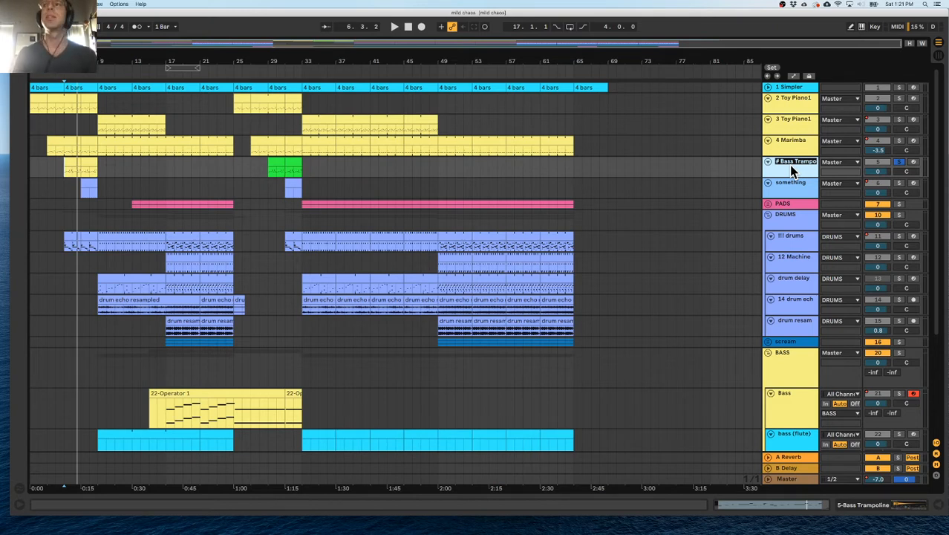
Move the Bass Trampoline track into the DRUMS group above !!! drums, and select its clip at bar 29.
{"action": "left_click_drag", "start_coordinate": [796, 163], "coordinate": [790, 242]}
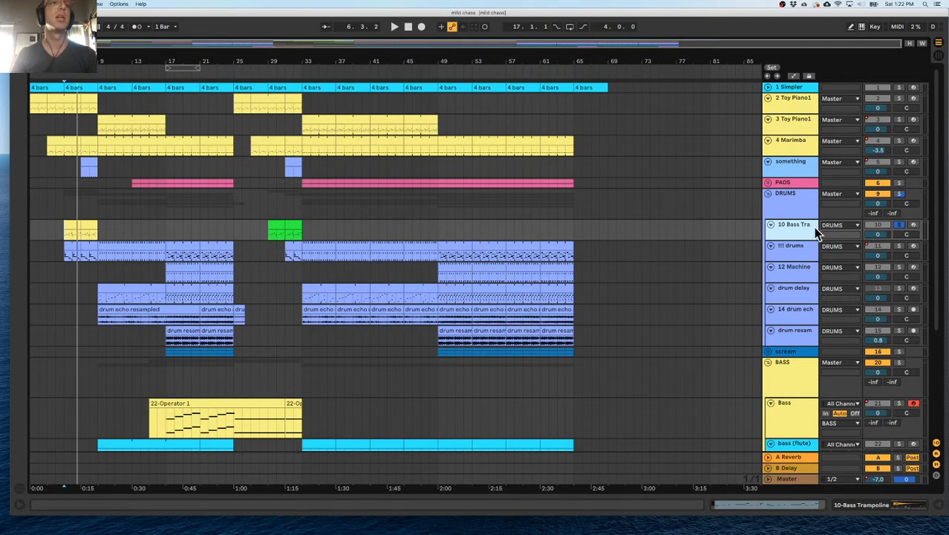
{"action": "left_click", "coordinate": [293, 224]}
{"action": "left_click", "coordinate": [277, 224]}
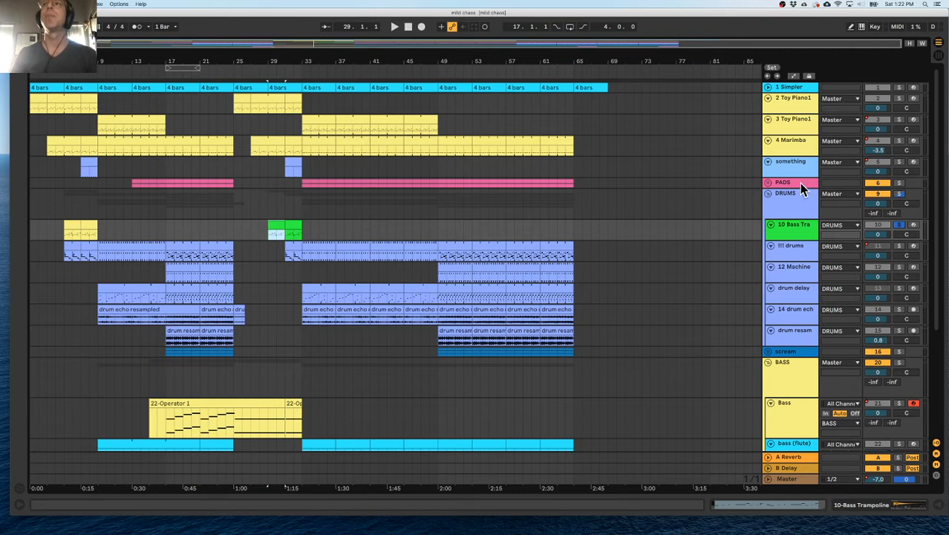
Group the two Toy Piano1 tracks and the Marimba track as "Bells", and reduce the group track's height.
{"action": "left_click", "coordinate": [781, 169]}
{"action": "left_click", "coordinate": [792, 141]}
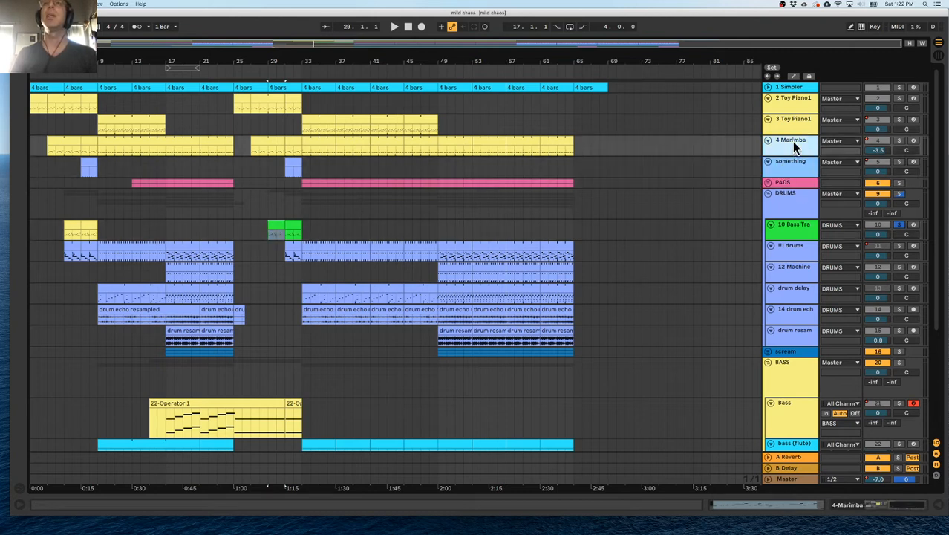
{"action": "left_click", "coordinate": [790, 124]}
{"action": "left_click", "coordinate": [789, 103]}
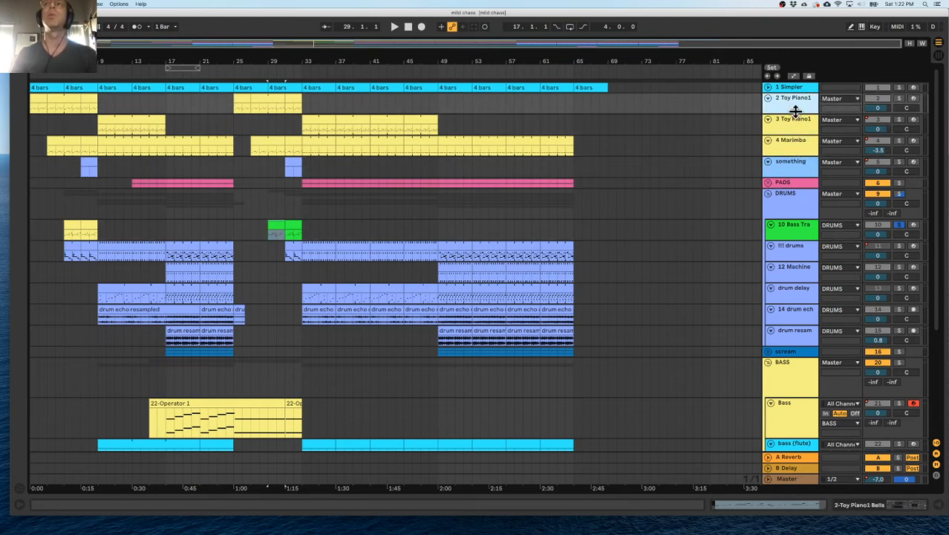
{"action": "left_click", "coordinate": [798, 149]}
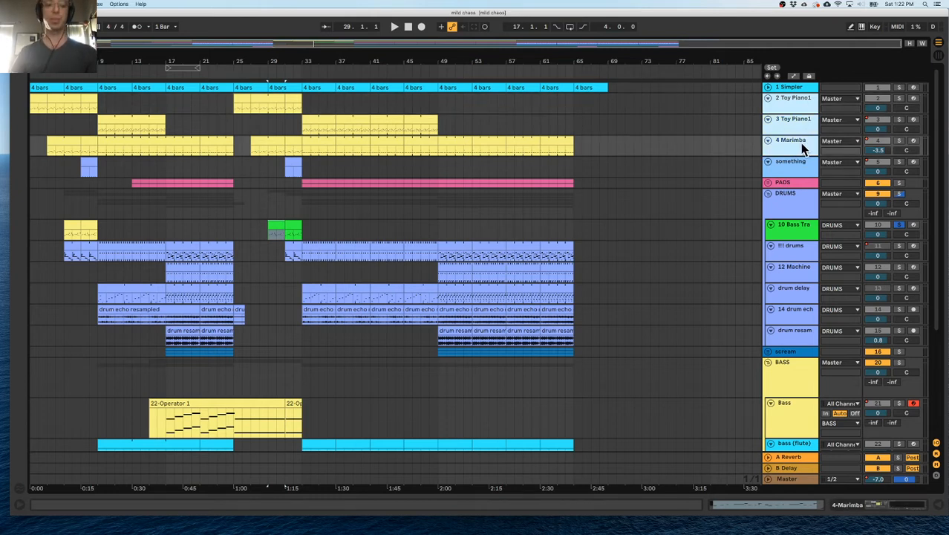
{"action": "key", "text": "super+g"}
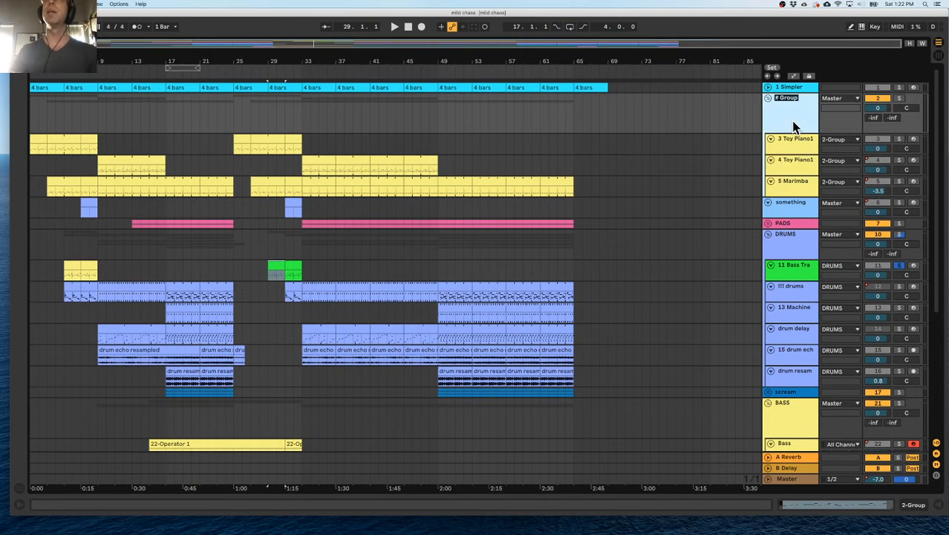
{"action": "type", "text": "ls"}
{"action": "key", "text": "Return"}
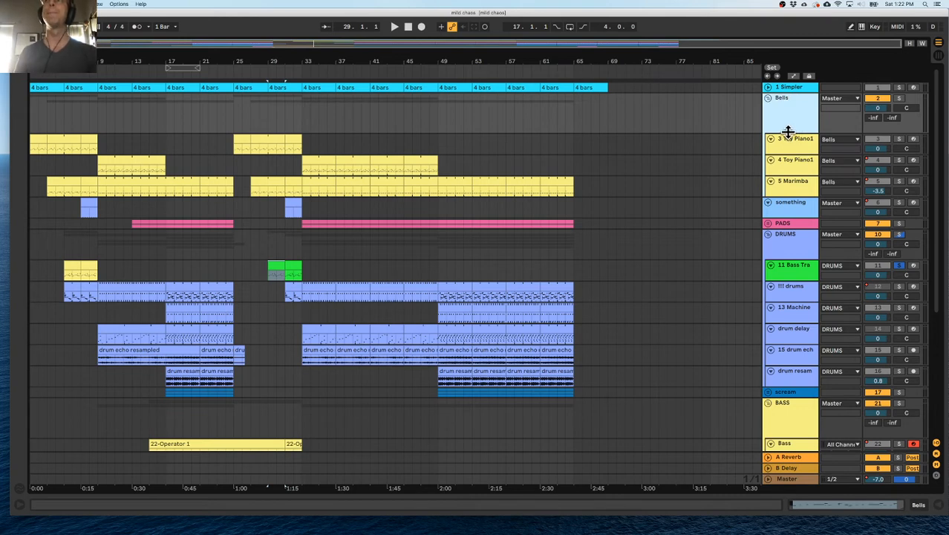
{"action": "left_click_drag", "start_coordinate": [789, 132], "coordinate": [788, 112]}
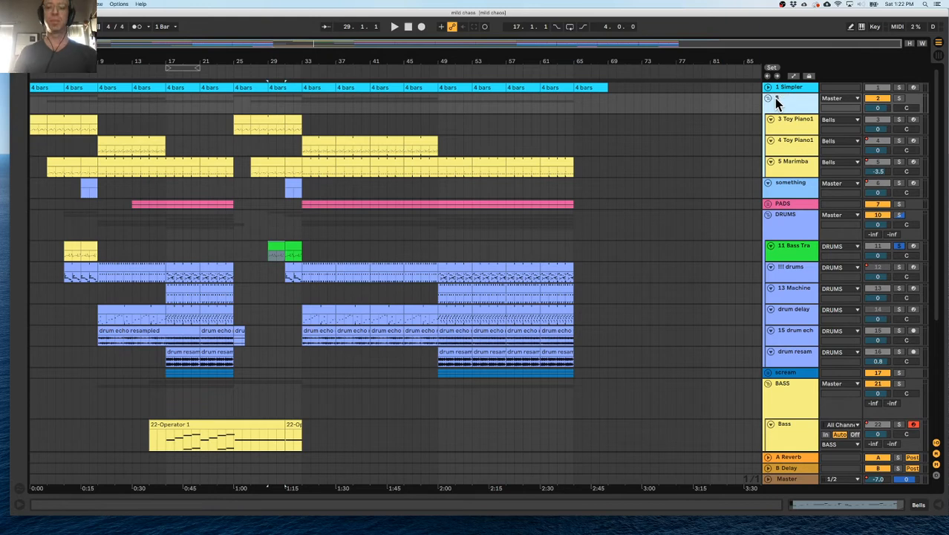
Rename the Bells group as "BELLS".
{"action": "key", "text": "Return"}
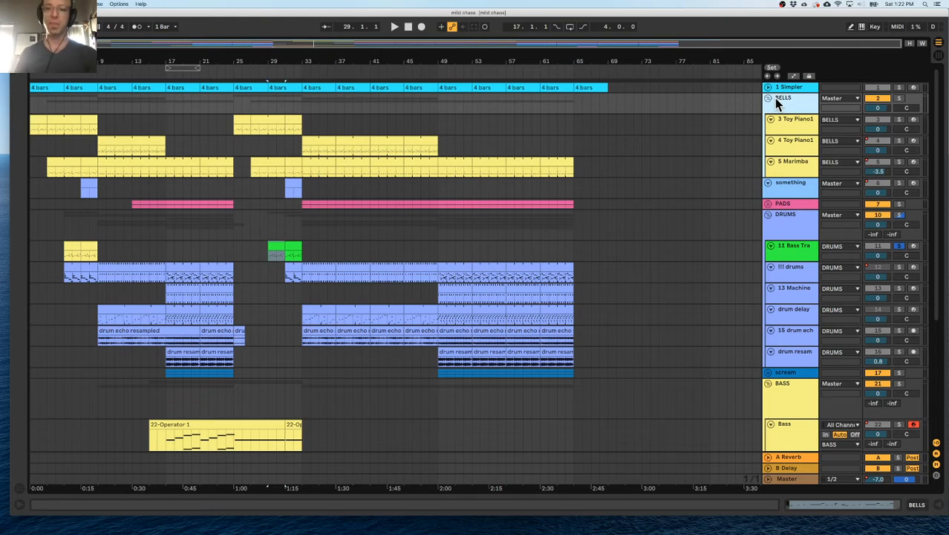
Trim the start of the 22-Operator 1 clip on the Bass track to bar 17.
{"action": "scroll", "coordinate": [679, 208], "scroll_direction": "down", "scroll_amount": 6}
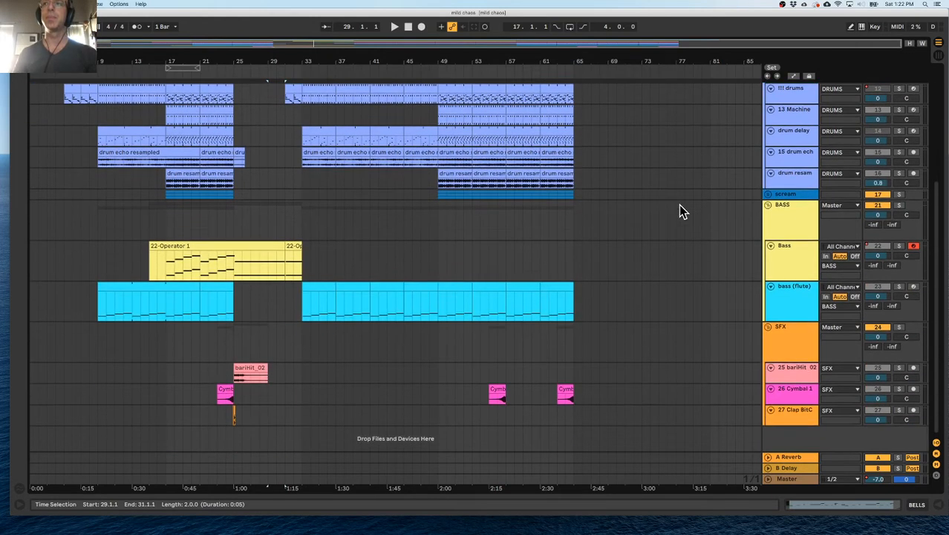
{"action": "left_click", "coordinate": [787, 217]}
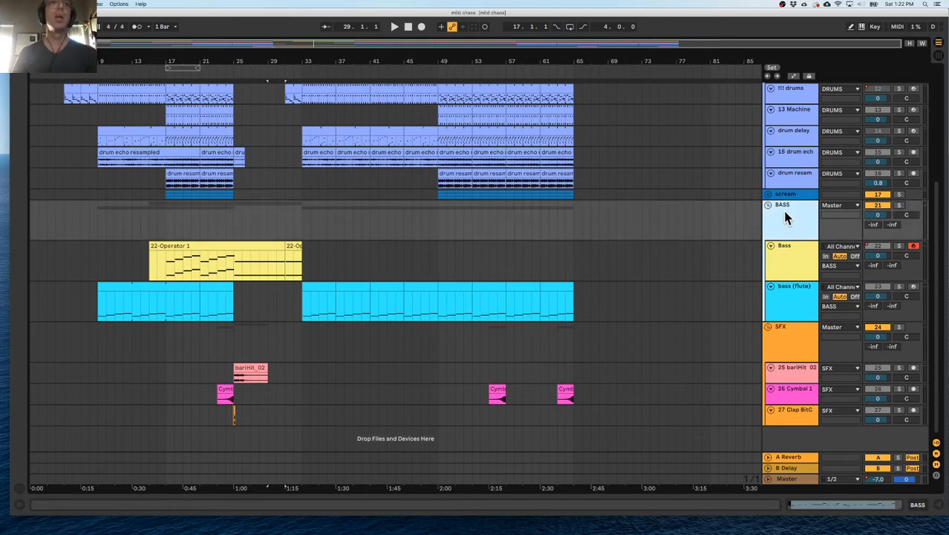
{"action": "left_click", "coordinate": [795, 255]}
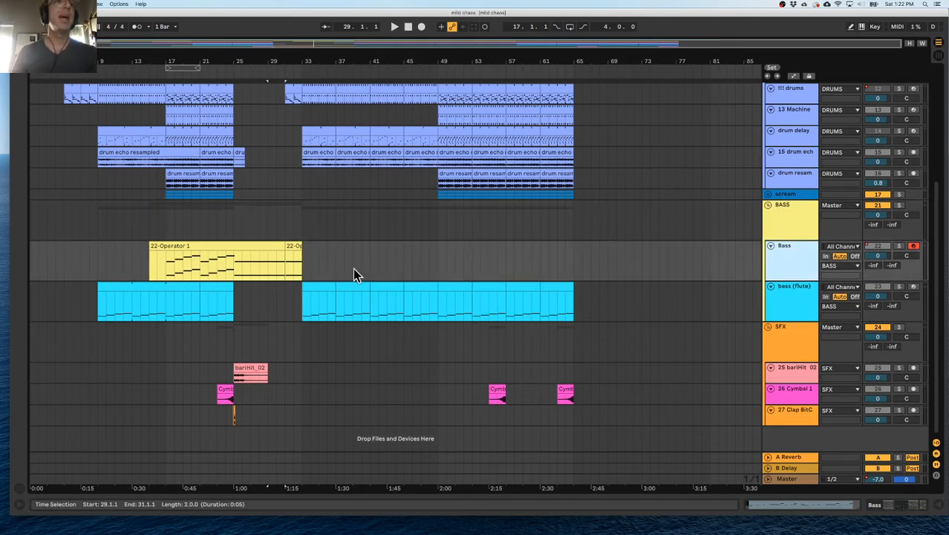
{"action": "left_click", "coordinate": [153, 266]}
{"action": "left_click_drag", "start_coordinate": [150, 246], "coordinate": [167, 246]}
Review the drum and bell parts, and place the insert marker at bar 9 on the bass (flute) track.
{"action": "scroll", "coordinate": [162, 260], "scroll_direction": "up", "scroll_amount": 4}
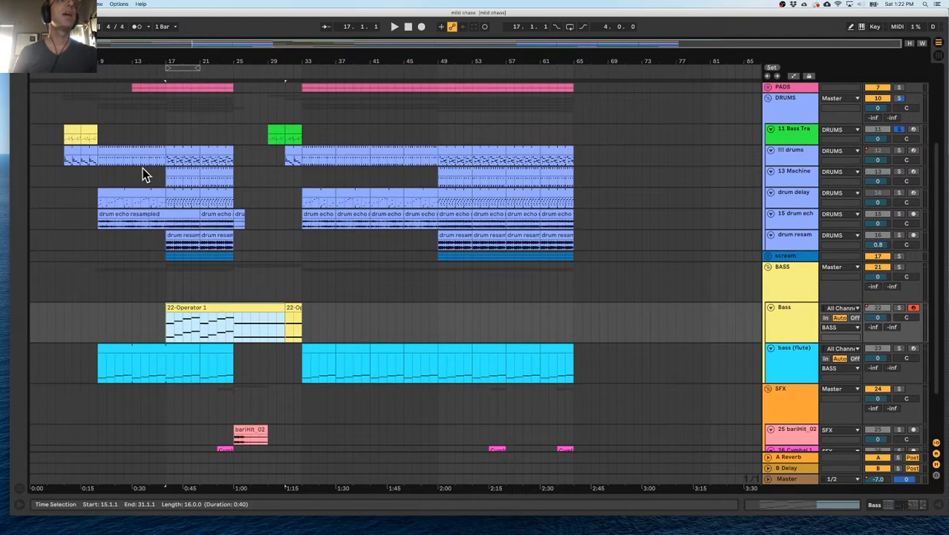
{"action": "left_click", "coordinate": [141, 160]}
{"action": "scroll", "coordinate": [215, 195], "scroll_direction": "up", "scroll_amount": 3}
{"action": "scroll", "coordinate": [225, 208], "scroll_direction": "up", "scroll_amount": 2}
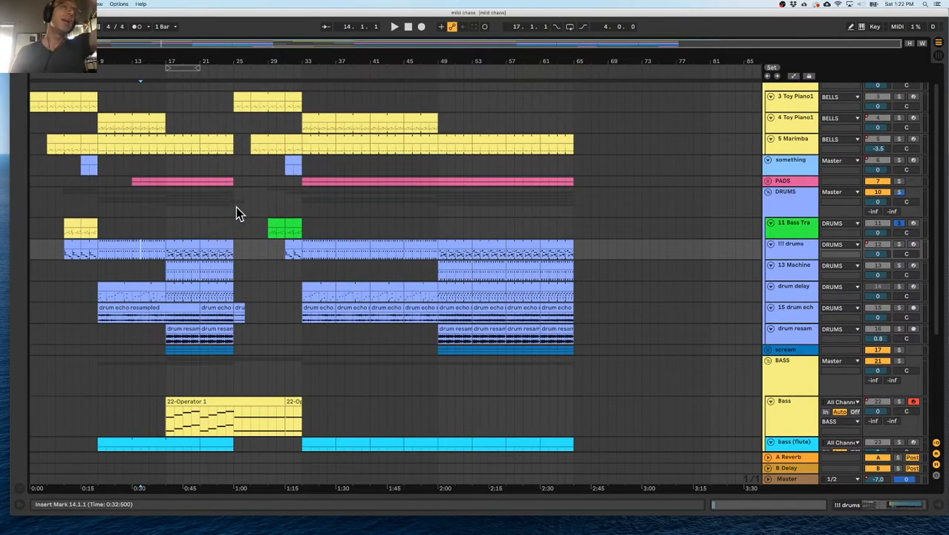
{"action": "scroll", "coordinate": [235, 208], "scroll_direction": "down", "scroll_amount": 6}
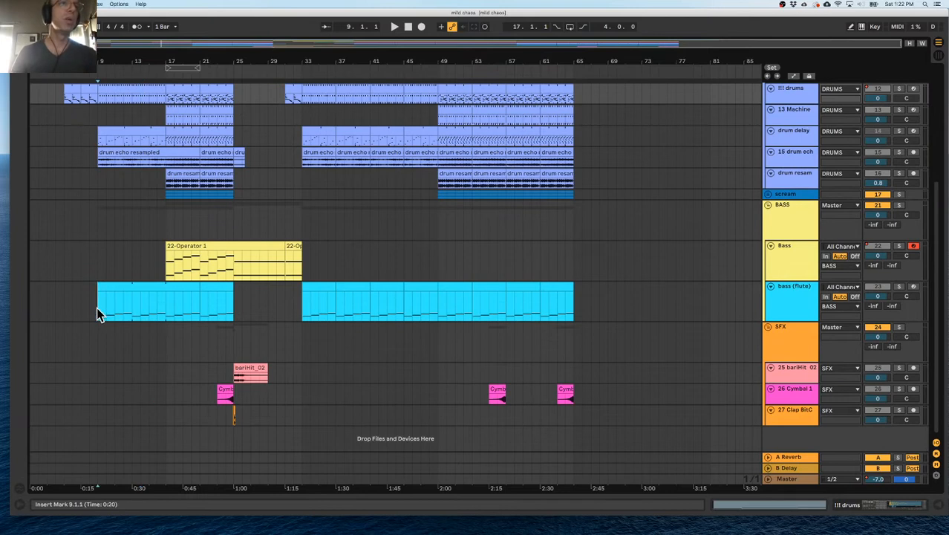
{"action": "left_click", "coordinate": [98, 309]}
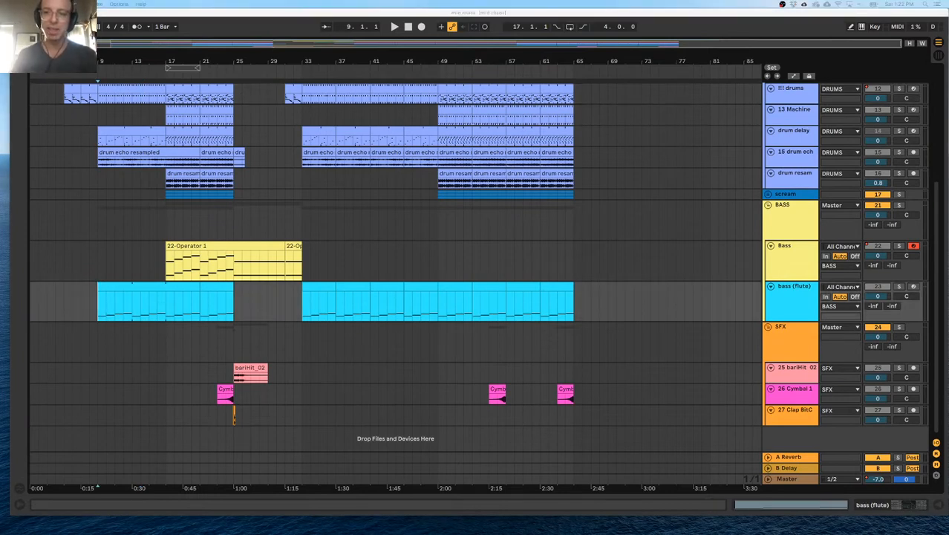
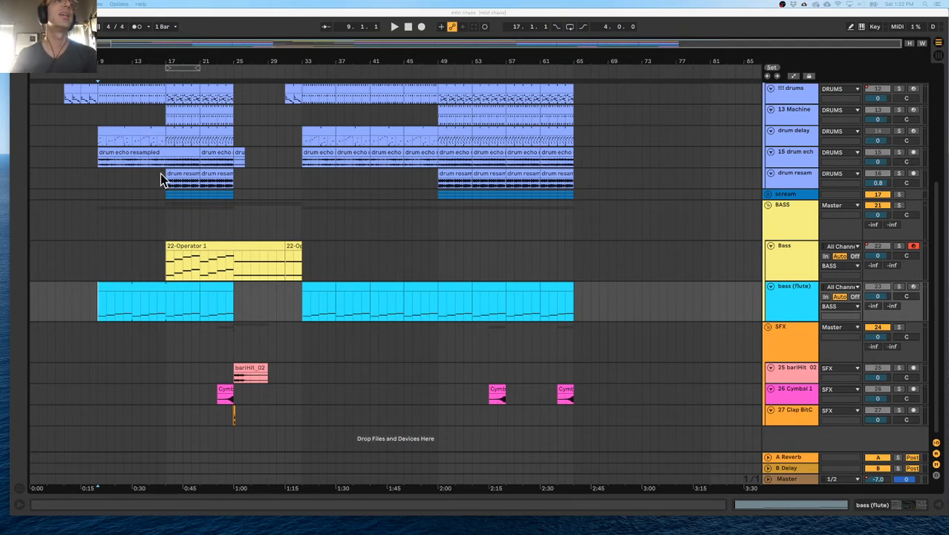
Solo the BASS group and start playback from bar 9.
{"action": "left_click", "coordinate": [97, 175]}
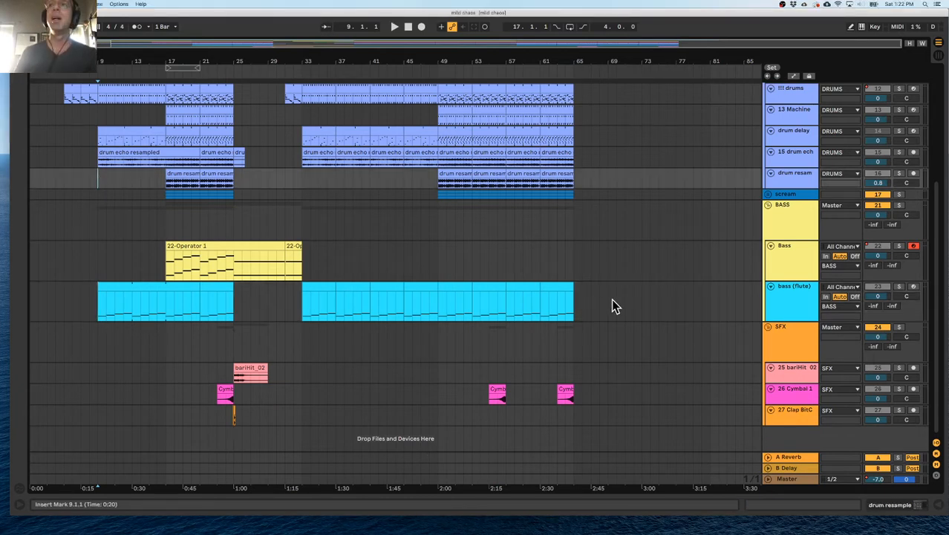
{"action": "left_click", "coordinate": [798, 308]}
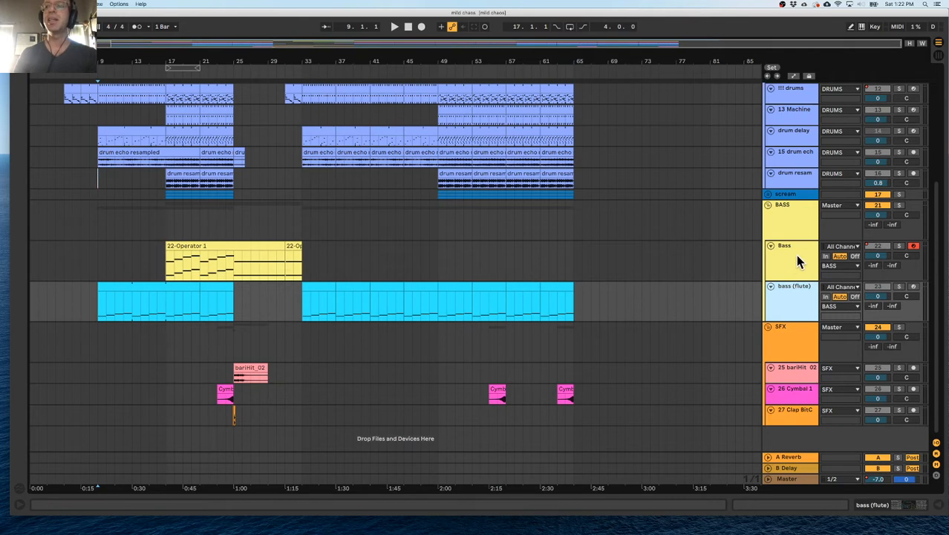
{"action": "left_click", "coordinate": [795, 207]}
{"action": "left_click", "coordinate": [898, 205]}
{"action": "key", "text": "space"}
Solo the bass (flute) track during playback and open its Flute3 Double Winds instrument.
{"action": "left_click", "coordinate": [784, 310]}
{"action": "left_click", "coordinate": [900, 285]}
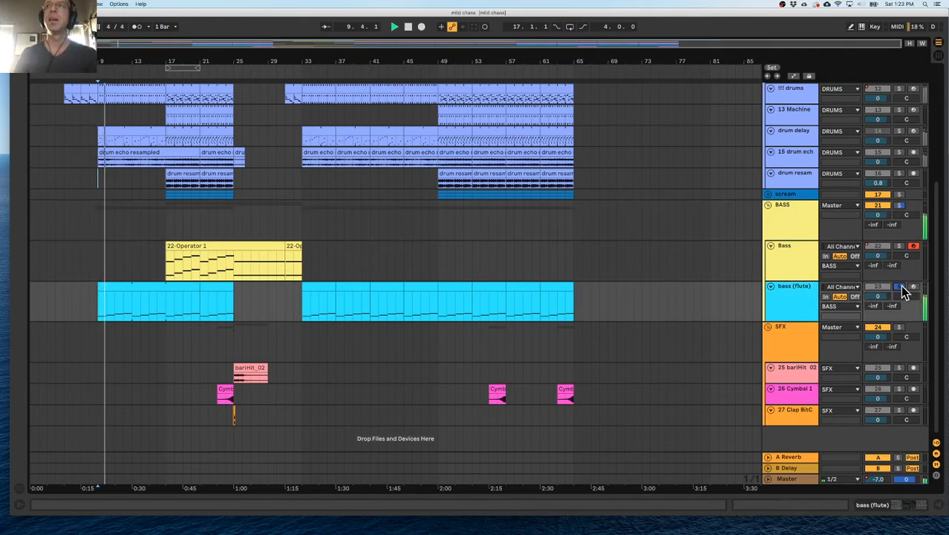
{"action": "left_click", "coordinate": [900, 285]}
{"action": "double_click", "coordinate": [790, 305]}
{"action": "left_click", "coordinate": [901, 286]}
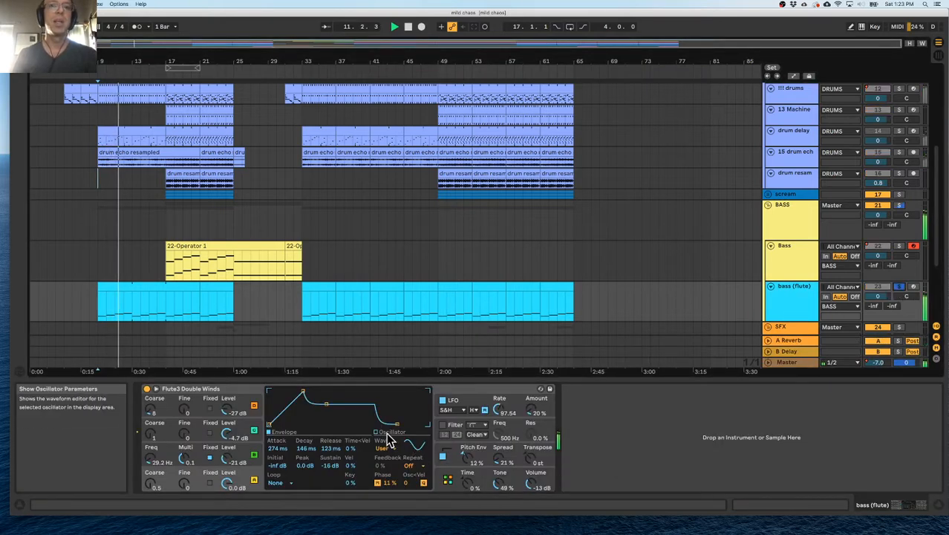
Enable the instrument's filter, display its frequency response, and set the cutoff to about 6.91 kHz with 16% resonance.
{"action": "left_click", "coordinate": [462, 450]}
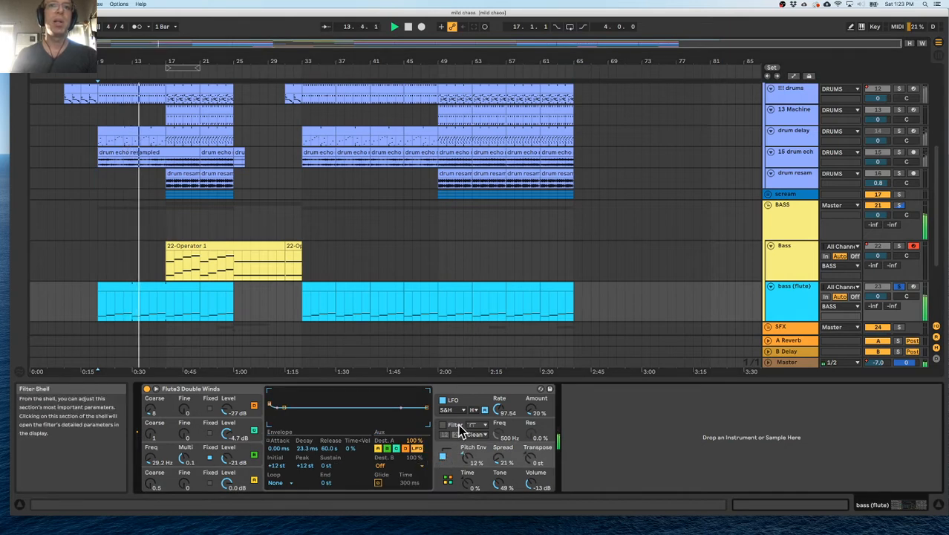
{"action": "left_click", "coordinate": [448, 430]}
{"action": "left_click", "coordinate": [444, 425]}
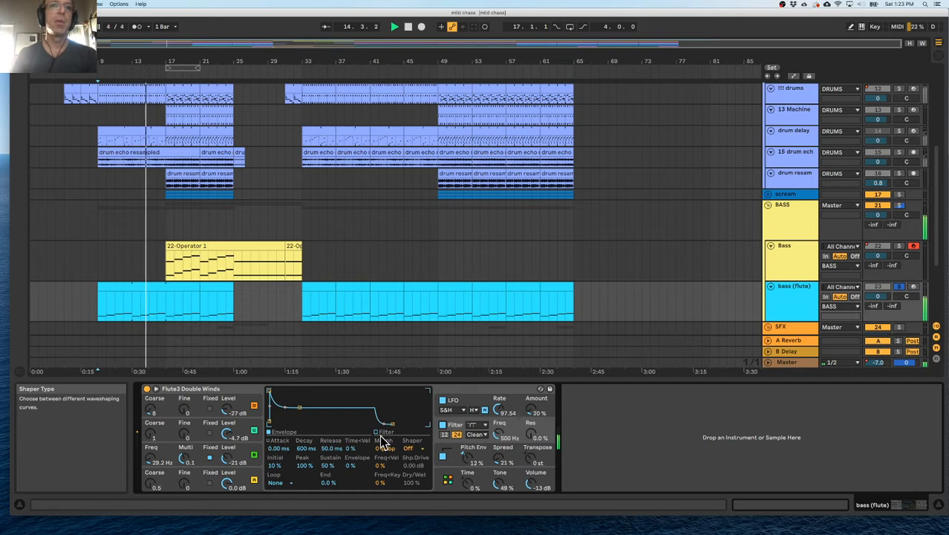
{"action": "left_click", "coordinate": [387, 432]}
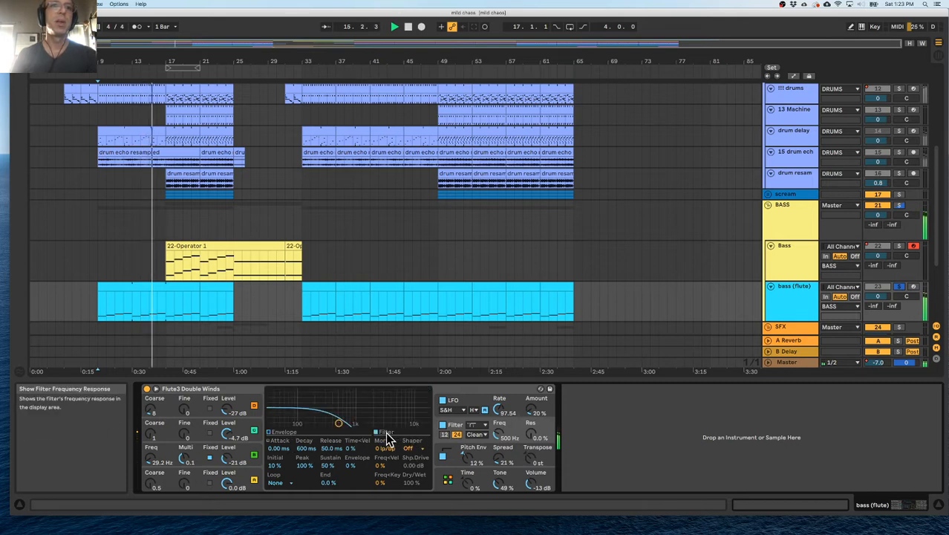
{"action": "left_click_drag", "start_coordinate": [336, 425], "coordinate": [407, 418]}
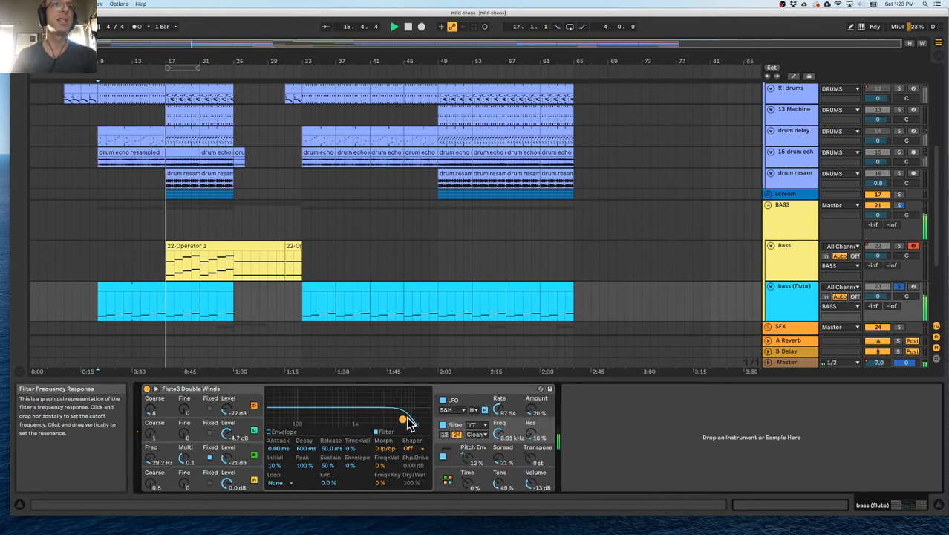
{"action": "key", "text": "space"}
Loop bars 9 to 13 of the bass (flute) part while it plays.
{"action": "left_click_drag", "start_coordinate": [124, 62], "coordinate": [162, 205]}
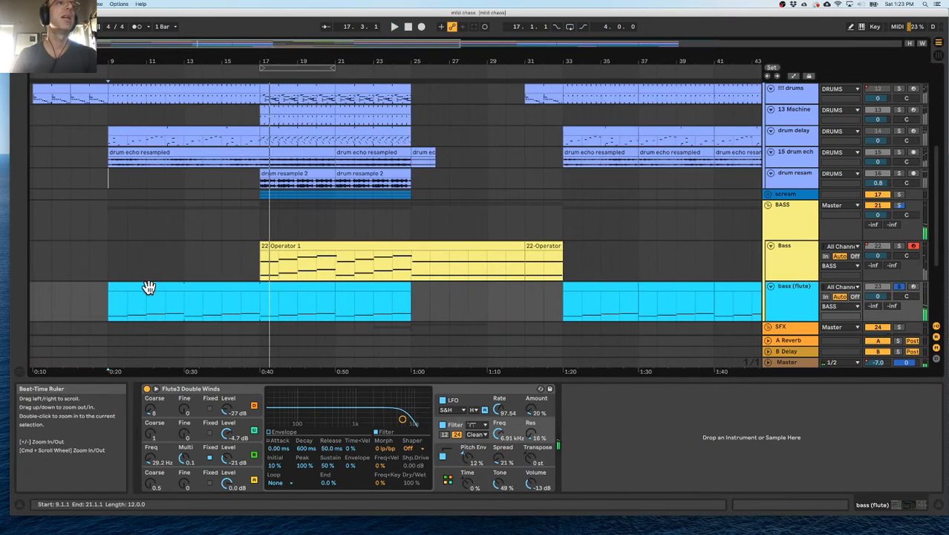
{"action": "left_click", "coordinate": [110, 307]}
{"action": "key", "text": "space"}
{"action": "left_click_drag", "start_coordinate": [116, 310], "coordinate": [188, 312]}
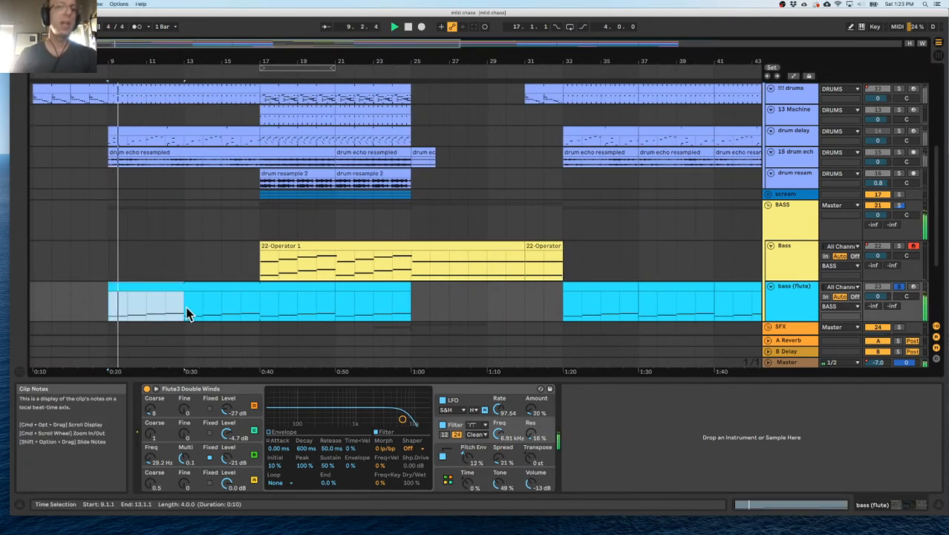
{"action": "key", "text": "super+l"}
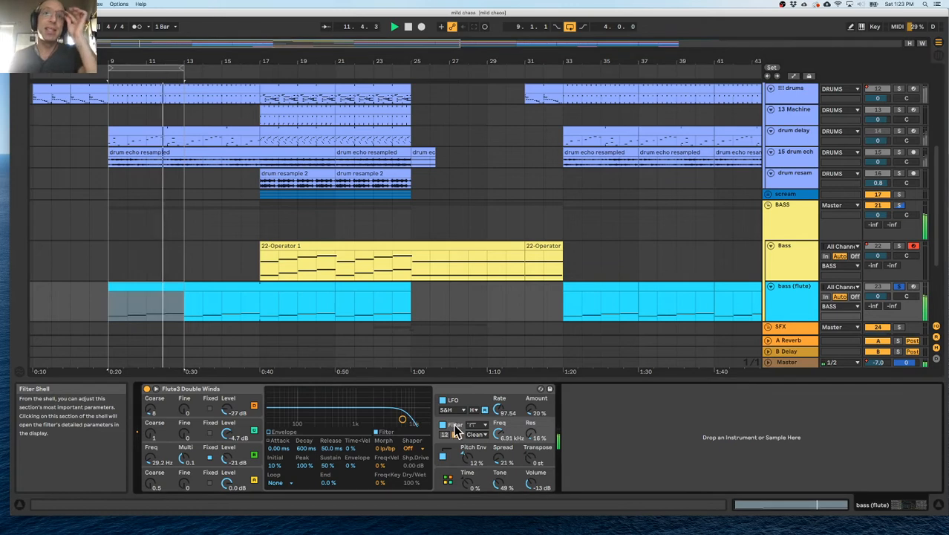
Set the filter's shaper to Soft with a drive of about 4.69 dB.
{"action": "mouse_move", "coordinate": [418, 449]}
{"action": "left_mouse_down"}
{"action": "mouse_move", "coordinate": [418, 468]}
{"action": "mouse_move", "coordinate": [421, 446]}
{"action": "left_mouse_up"}
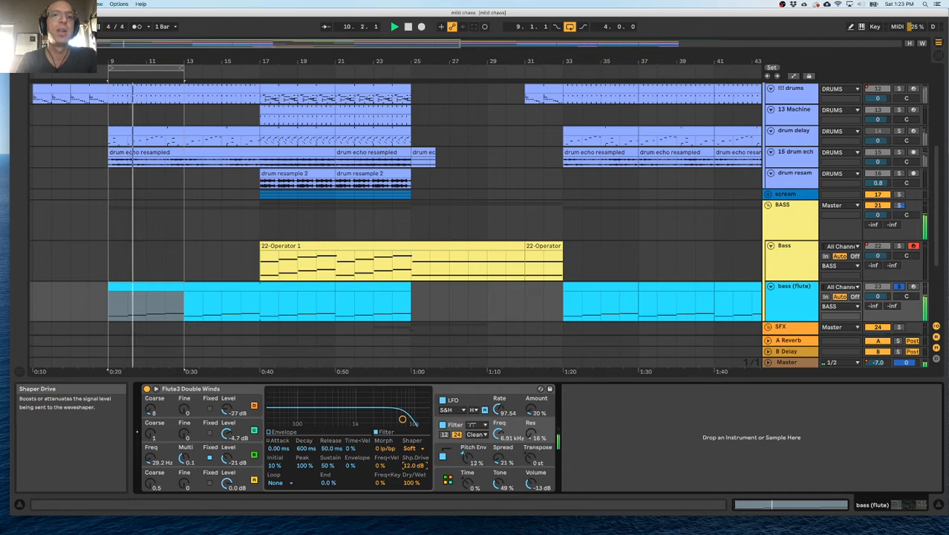
{"action": "left_click_drag", "start_coordinate": [420, 465], "coordinate": [419, 466]}
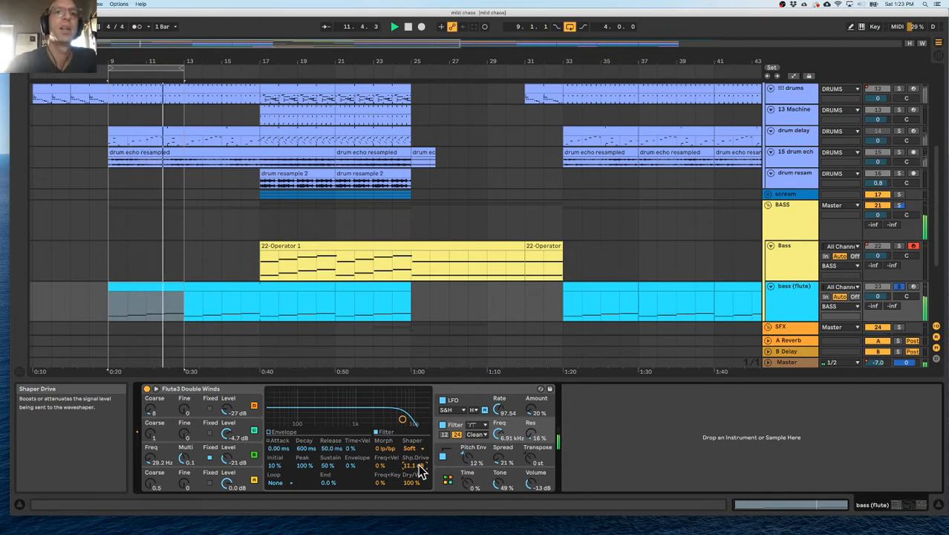
{"action": "mouse_move", "coordinate": [419, 466]}
{"action": "left_mouse_down"}
{"action": "mouse_move", "coordinate": [419, 477]}
{"action": "mouse_move", "coordinate": [417, 465]}
{"action": "left_mouse_up"}
{"action": "left_click", "coordinate": [417, 448]}
{"action": "left_click", "coordinate": [418, 449]}
Check the filter envelope and shorten oscillator A's envelope attack to about 1.09 ms.
{"action": "left_click", "coordinate": [276, 434]}
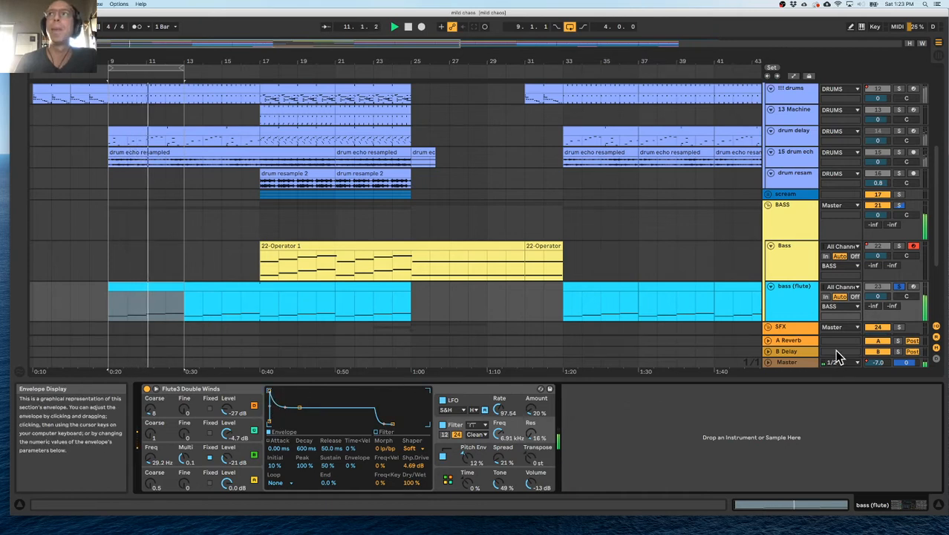
{"action": "left_click_drag", "start_coordinate": [270, 390], "coordinate": [286, 391]}
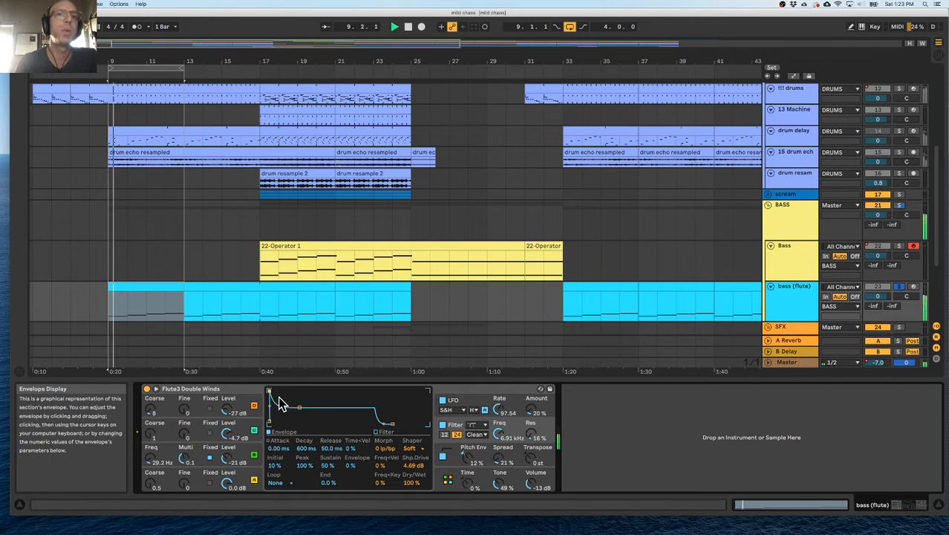
{"action": "left_click", "coordinate": [208, 478]}
{"action": "left_click_drag", "start_coordinate": [303, 395], "coordinate": [275, 394]}
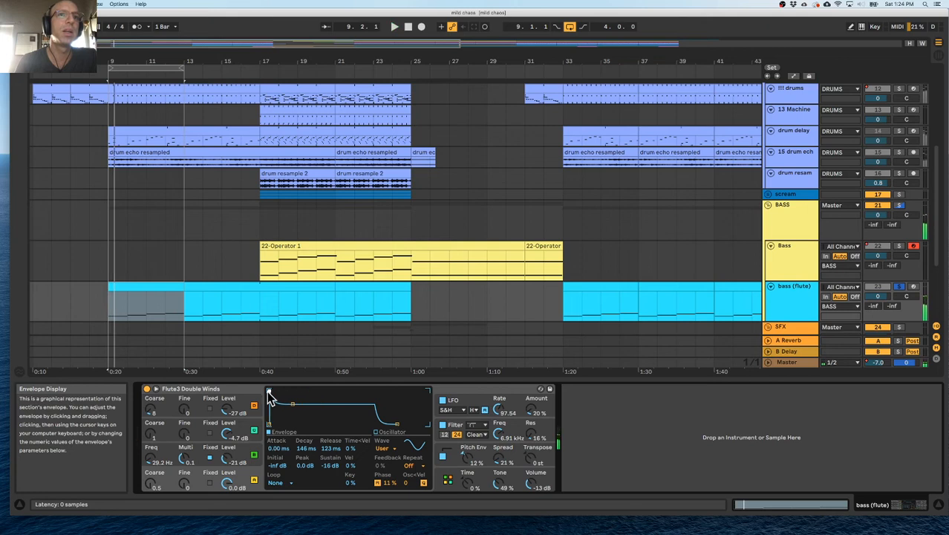
{"action": "left_click", "coordinate": [197, 454]}
{"action": "left_click", "coordinate": [205, 480]}
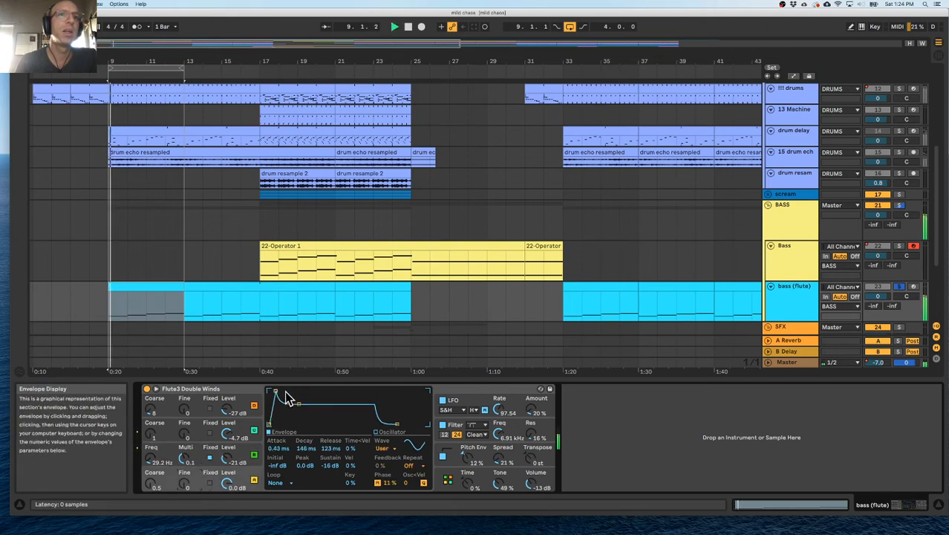
{"action": "left_click_drag", "start_coordinate": [274, 392], "coordinate": [279, 390]}
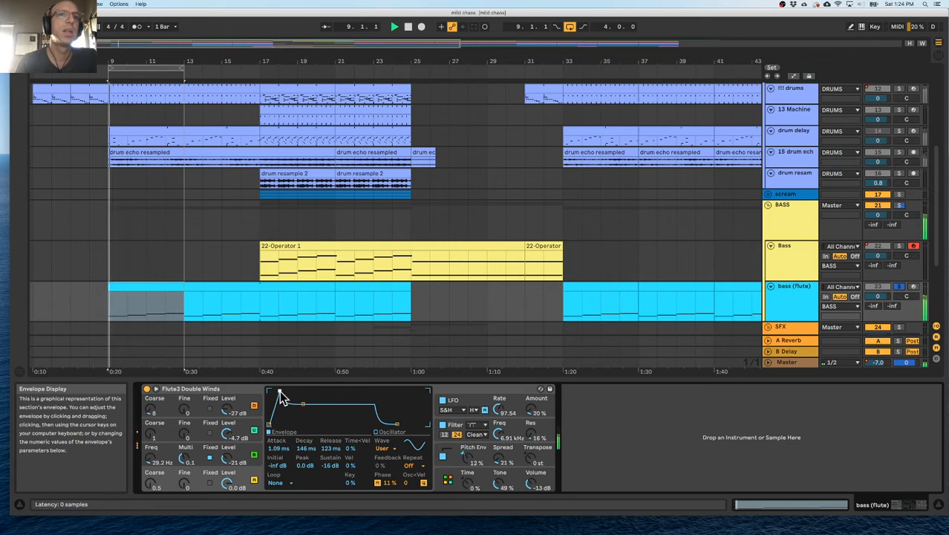
{"action": "left_click_drag", "start_coordinate": [282, 391], "coordinate": [279, 391]}
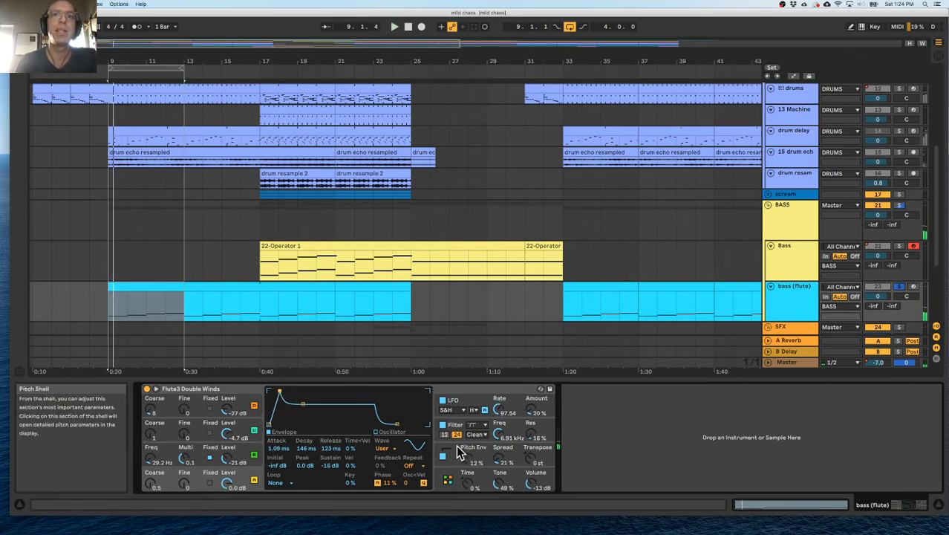
Change the filter's shaper type to Hard.
{"action": "left_click", "coordinate": [461, 433]}
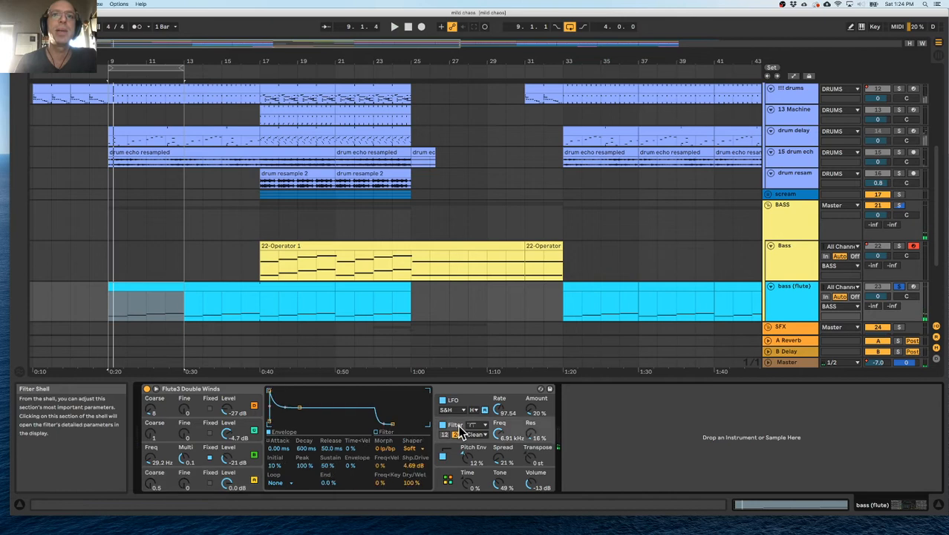
{"action": "left_click", "coordinate": [416, 450]}
{"action": "left_click", "coordinate": [413, 474]}
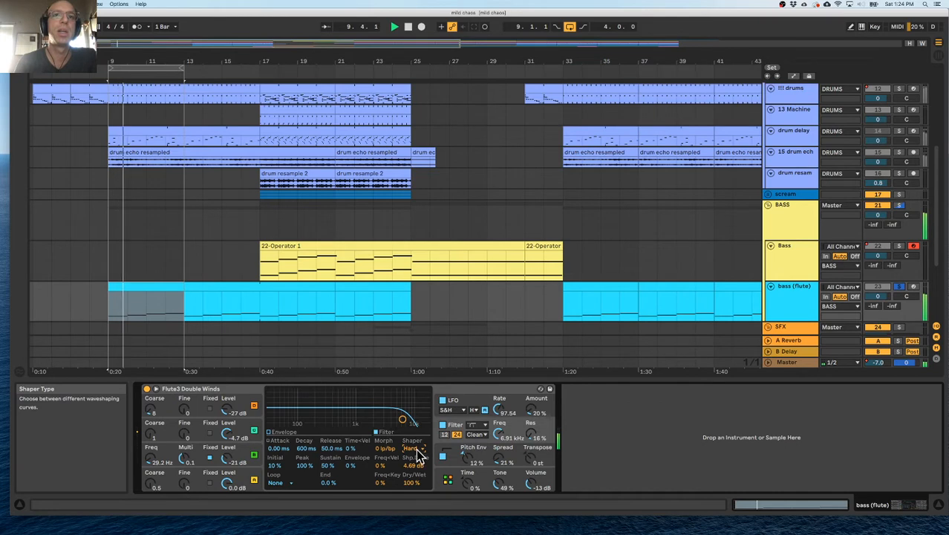
Switch the filter circuit to OSR and lower the cutoff to about 1.16 kHz with 23% resonance.
{"action": "left_click_drag", "start_coordinate": [402, 420], "coordinate": [341, 414]}
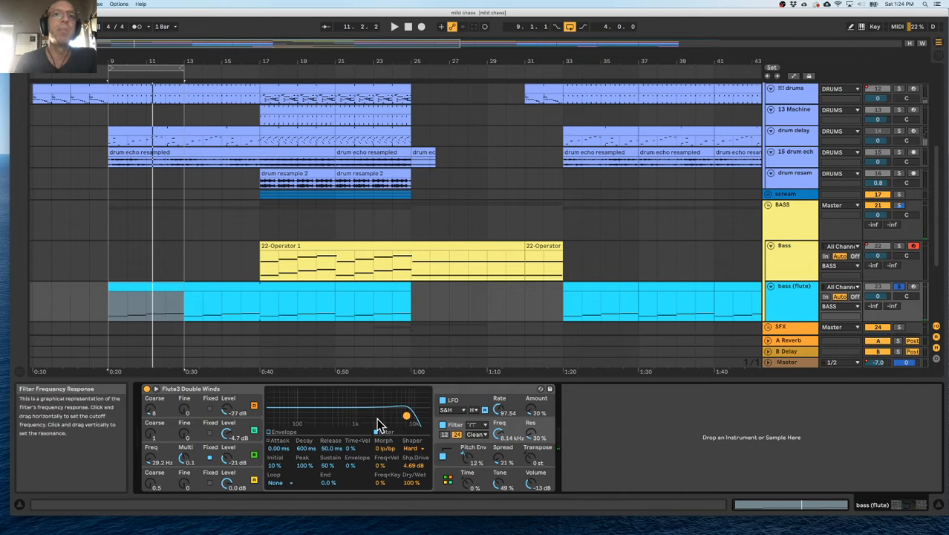
{"action": "key", "text": "space"}
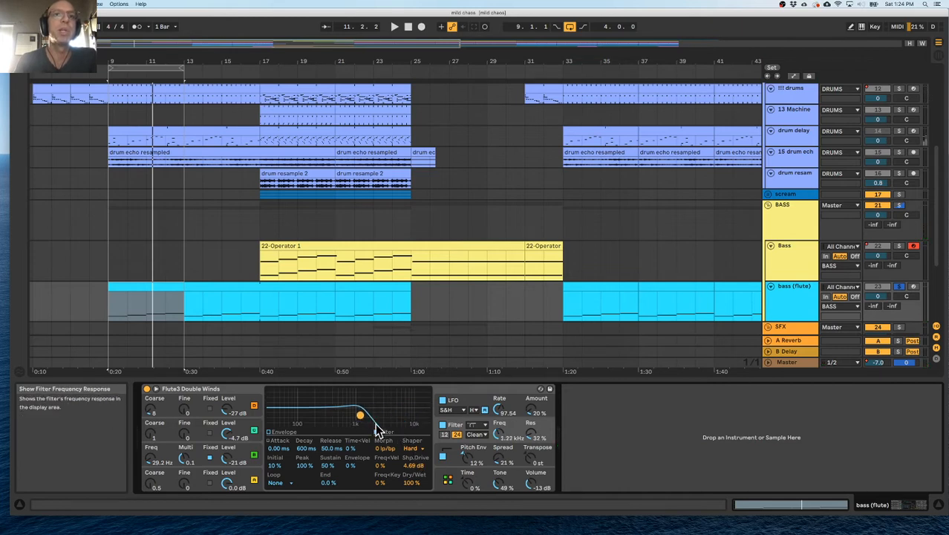
{"action": "left_click_drag", "start_coordinate": [361, 416], "coordinate": [354, 417]}
{"action": "left_click", "coordinate": [488, 437]}
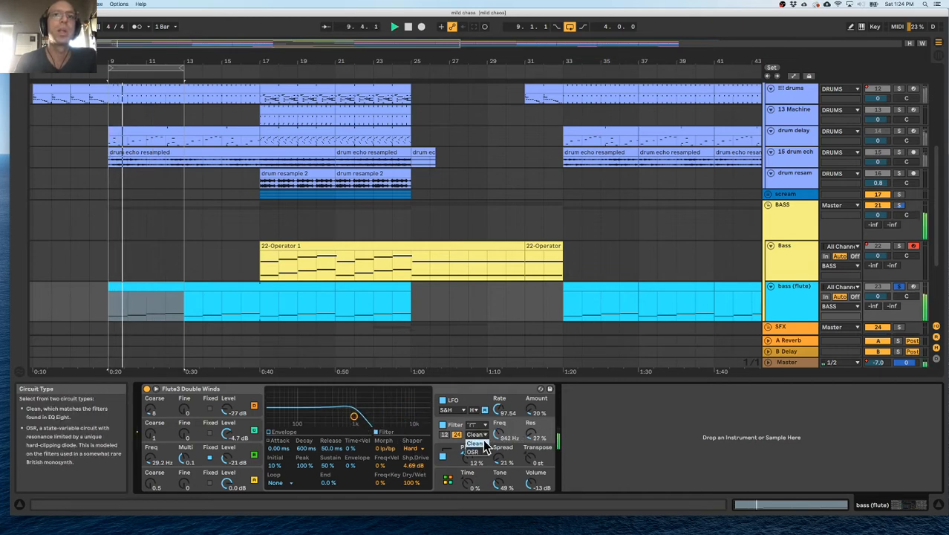
{"action": "left_click", "coordinate": [480, 443]}
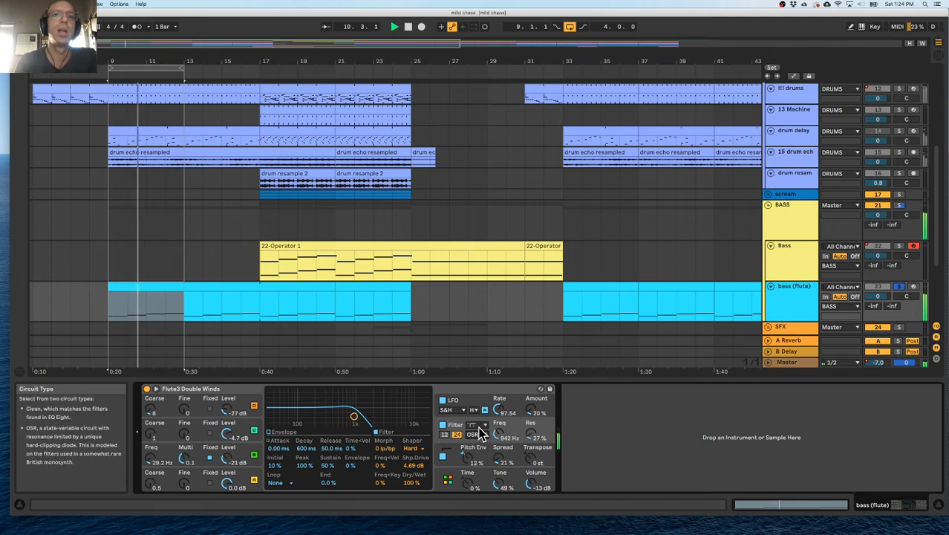
{"action": "left_click_drag", "start_coordinate": [354, 416], "coordinate": [359, 419]}
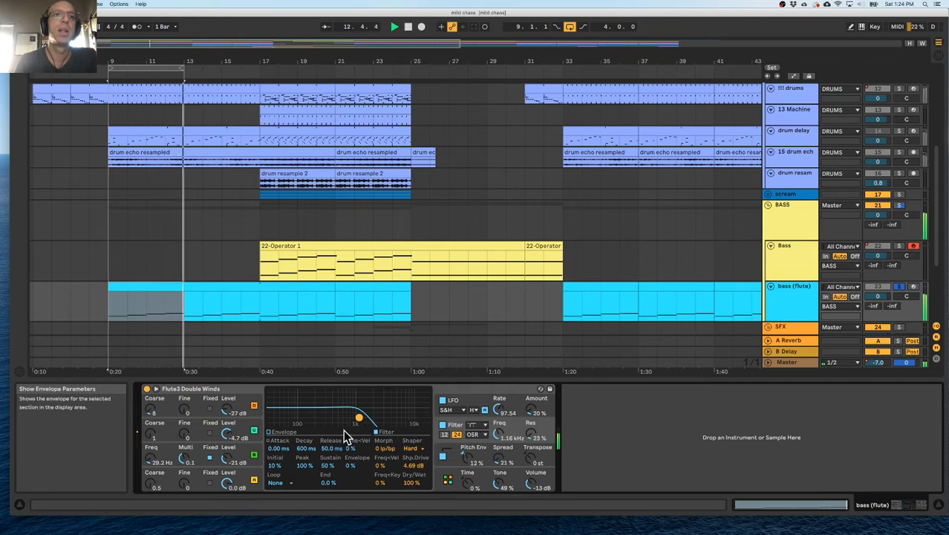
{"action": "key", "text": "space"}
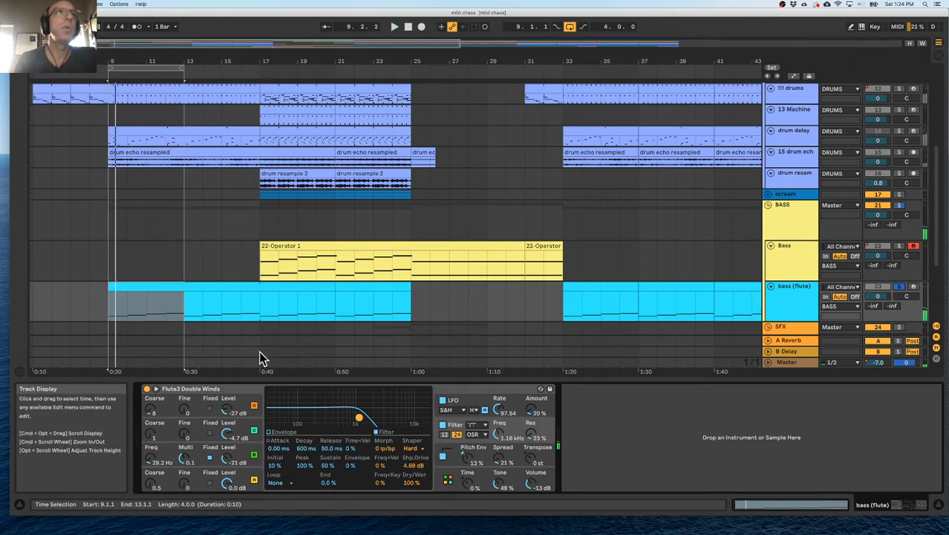
Add an EQ Eight from the audio effects after the instrument on the bass (flute) track.
{"action": "left_click", "coordinate": [20, 43]}
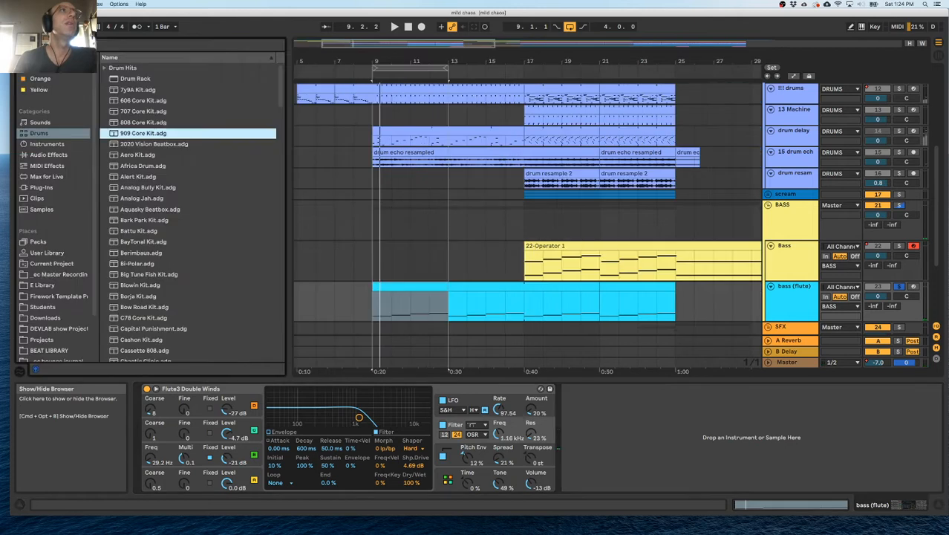
{"action": "left_click", "coordinate": [48, 145]}
{"action": "left_click", "coordinate": [64, 155]}
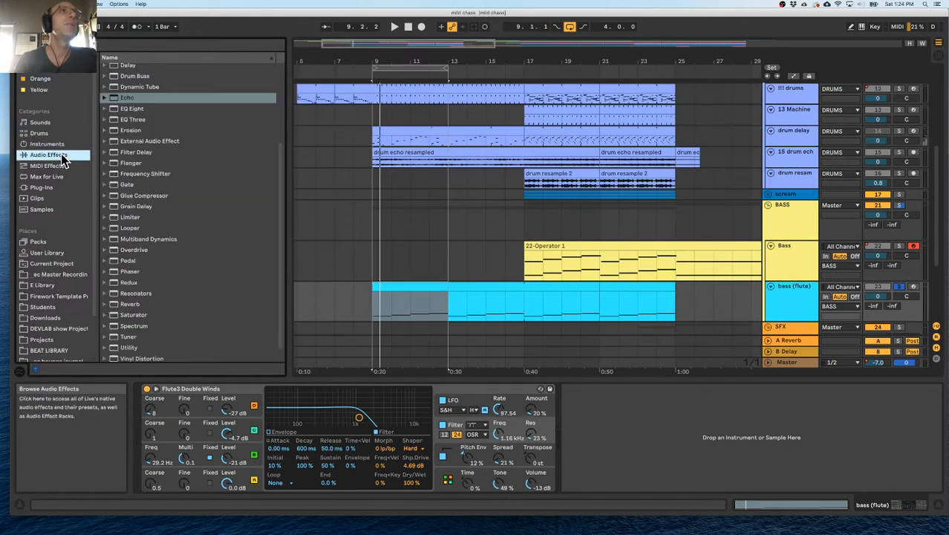
{"action": "double_click", "coordinate": [114, 109]}
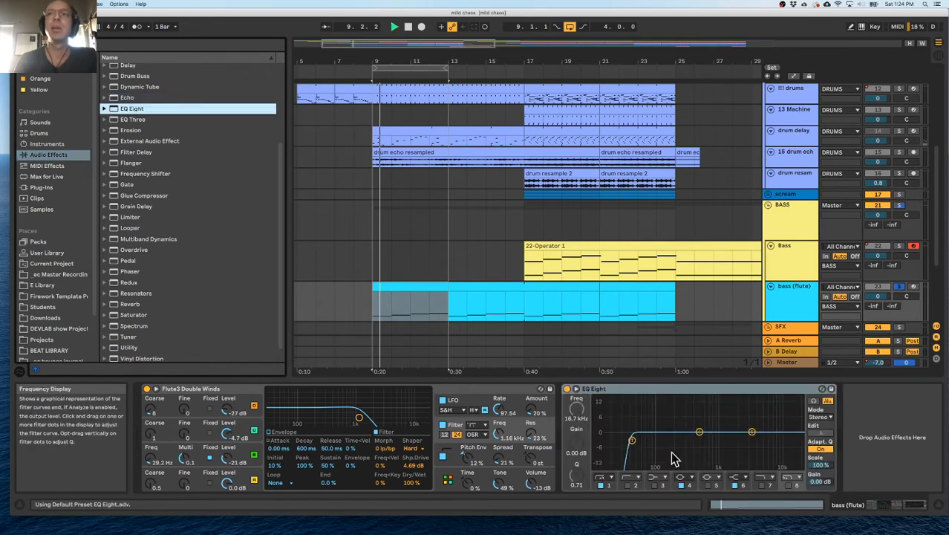
Shape the EQ Eight with a low cut at about 57.4 Hz, Q 1.49, and a band 4 dip of about -3.1 dB at 474 Hz.
{"action": "key", "text": "space"}
{"action": "left_click_drag", "start_coordinate": [636, 440], "coordinate": [652, 428]}
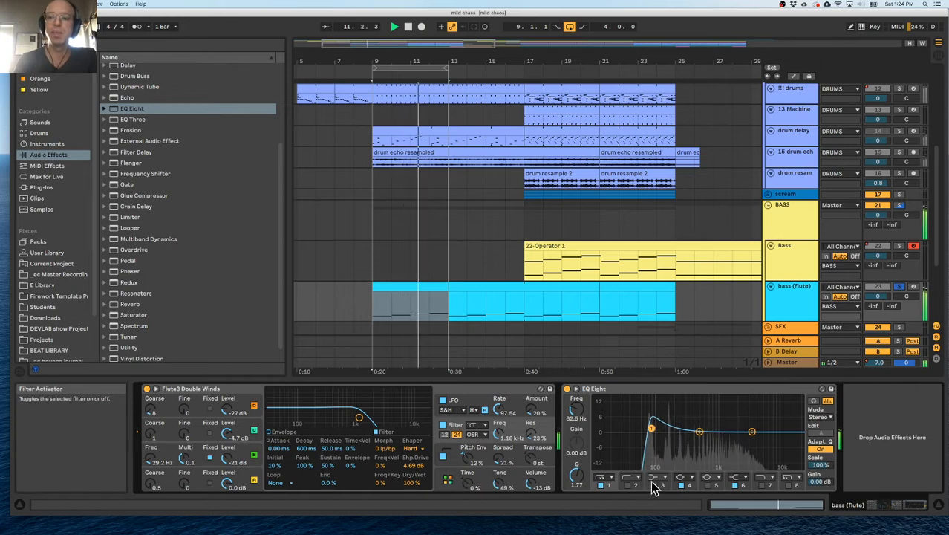
{"action": "left_click_drag", "start_coordinate": [699, 431], "coordinate": [642, 430]}
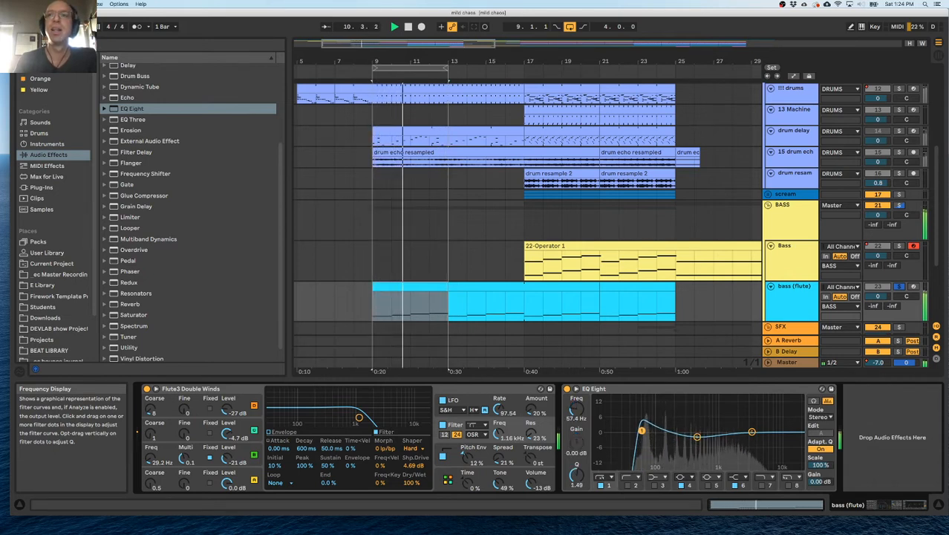
{"action": "left_click_drag", "start_coordinate": [697, 437], "coordinate": [699, 440]}
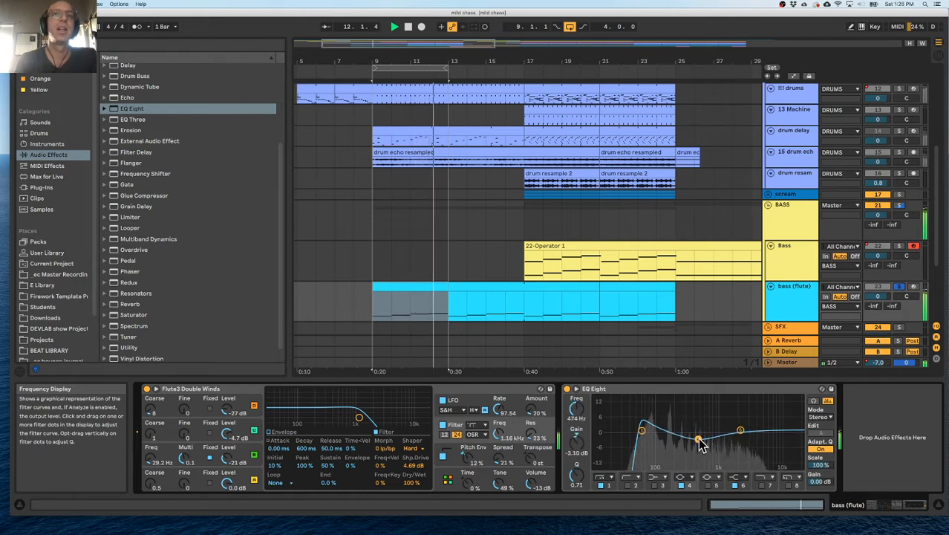
Add a Saturator after the EQ Eight on the bass (flute) track.
{"action": "scroll", "coordinate": [163, 266], "scroll_direction": "down", "scroll_amount": 1}
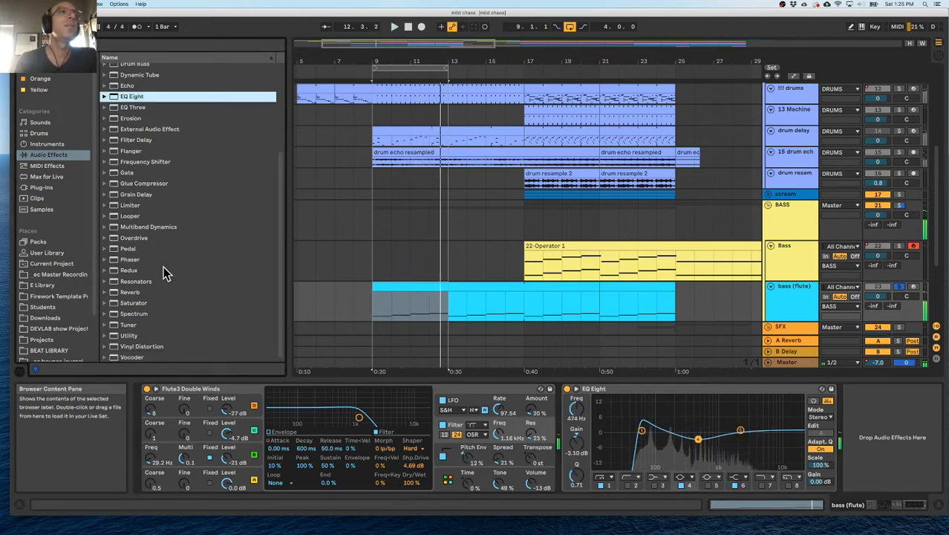
{"action": "double_click", "coordinate": [117, 304]}
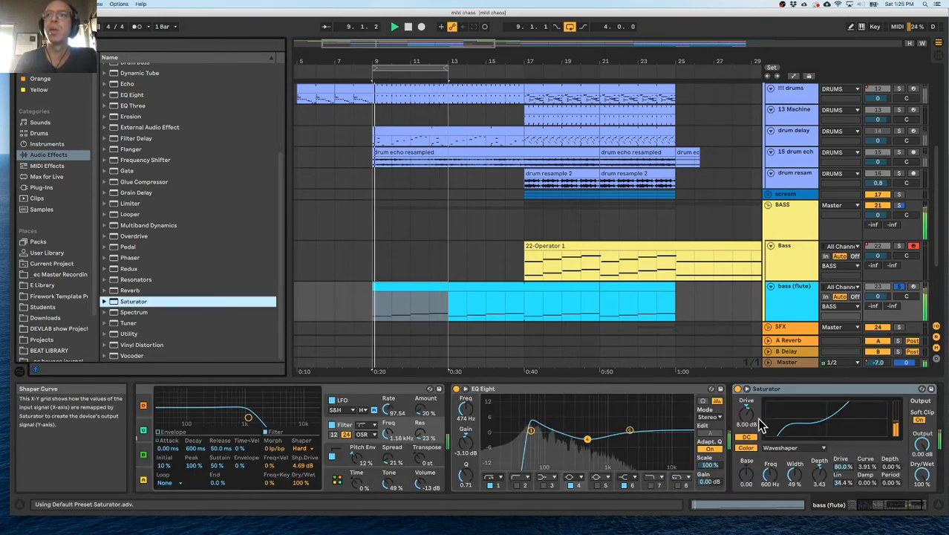
Move the Saturator ahead of the EQ Eight and set it to Analog Clip with about 5.71 dB drive and -6 dB output.
{"action": "left_click_drag", "start_coordinate": [747, 415], "coordinate": [450, 397]}
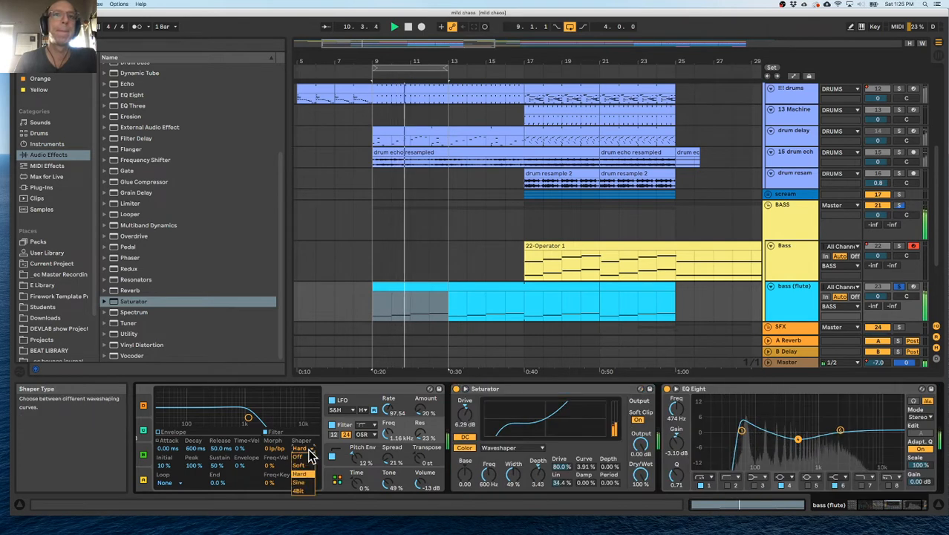
{"action": "left_click", "coordinate": [513, 448]}
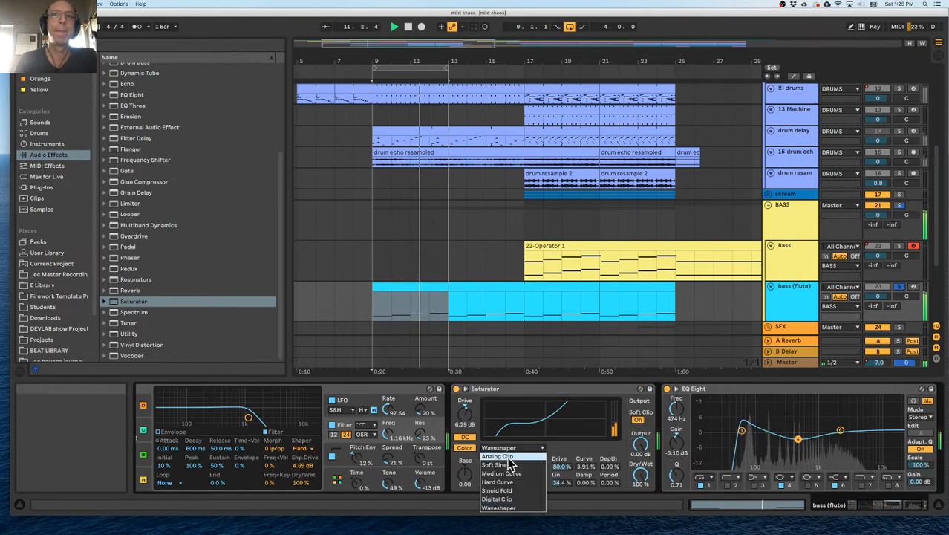
{"action": "left_click", "coordinate": [507, 451]}
{"action": "mouse_move", "coordinate": [465, 413]}
{"action": "left_mouse_down"}
{"action": "mouse_move", "coordinate": [465, 426]}
{"action": "mouse_move", "coordinate": [465, 418]}
{"action": "left_mouse_up"}
{"action": "left_click_drag", "start_coordinate": [641, 445], "coordinate": [641, 459]}
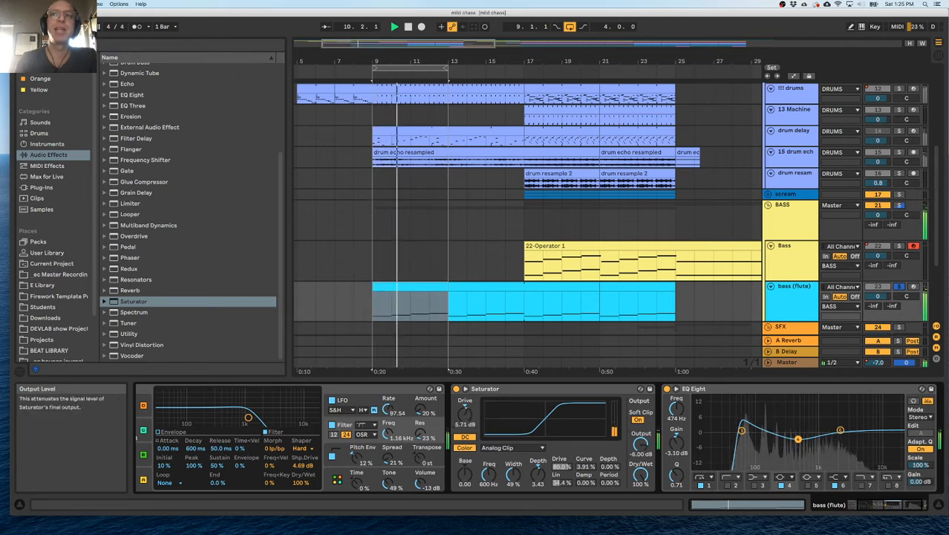
Set the Saturator's drive to 6 dB, bypassing and re-enabling the device to compare the sound.
{"action": "left_click", "coordinate": [456, 388]}
{"action": "left_click", "coordinate": [456, 388]}
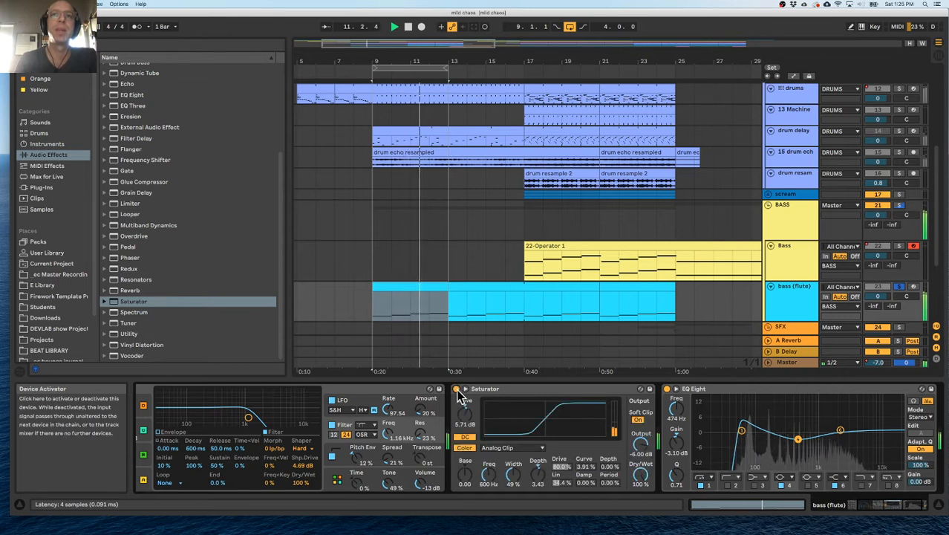
{"action": "left_click", "coordinate": [456, 388]}
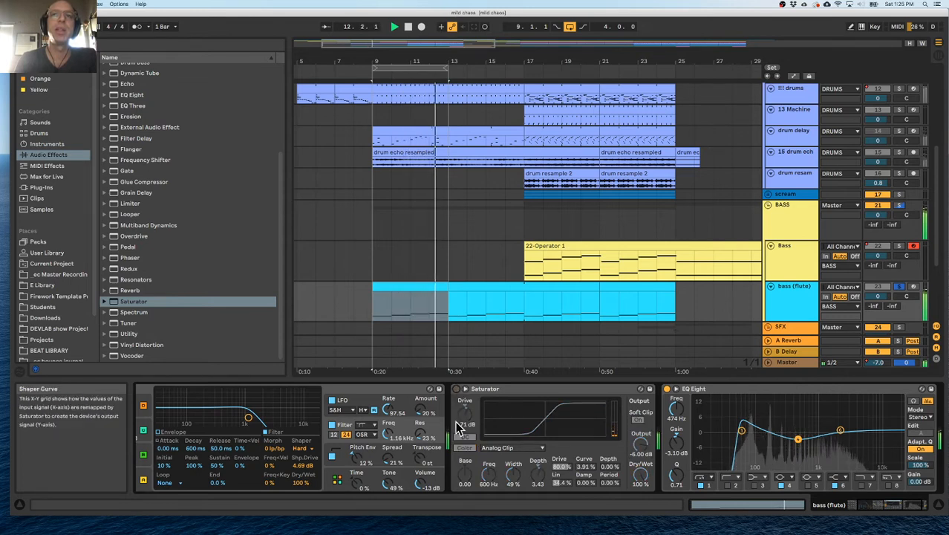
{"action": "left_click", "coordinate": [470, 418]}
{"action": "type", "text": "6"}
{"action": "key", "text": "Return"}
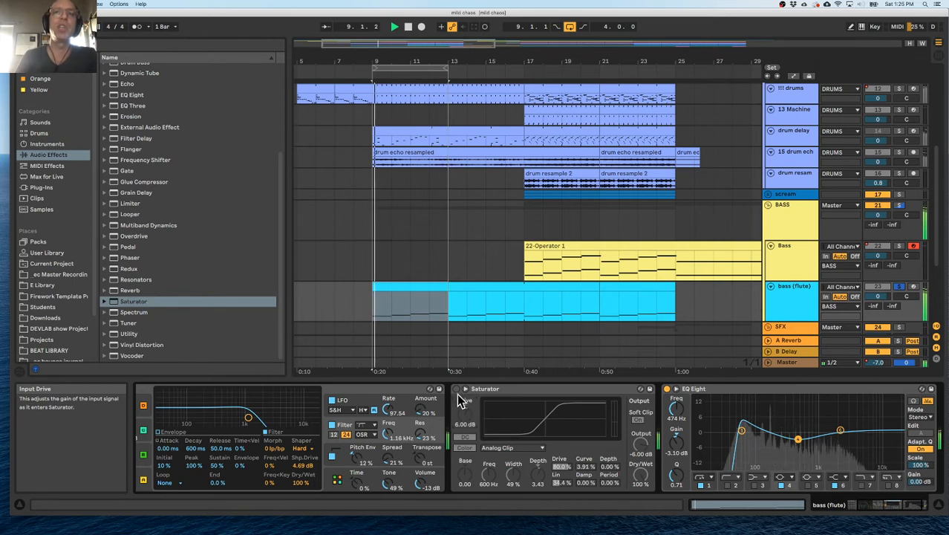
{"action": "left_click", "coordinate": [456, 390]}
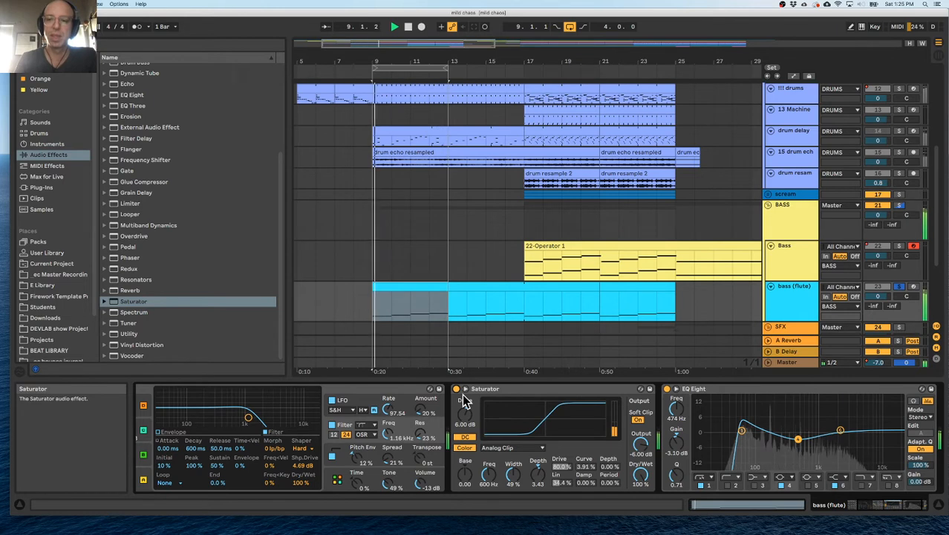
Search the audio effects for "multi" and expand the Multiband Dynamics presets.
{"action": "left_click", "coordinate": [44, 144]}
{"action": "left_click", "coordinate": [54, 123]}
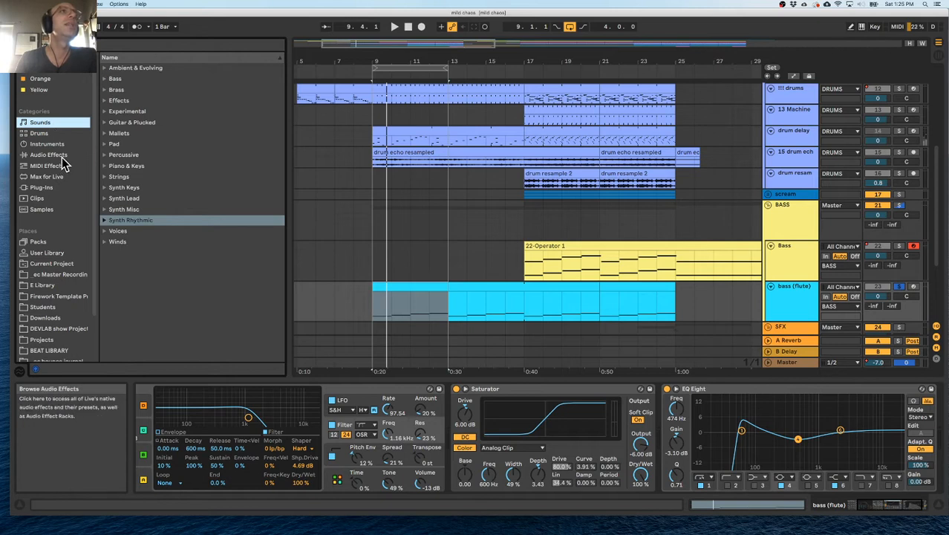
{"action": "left_click", "coordinate": [52, 154]}
{"action": "scroll", "coordinate": [150, 292], "scroll_direction": "up", "scroll_amount": 5}
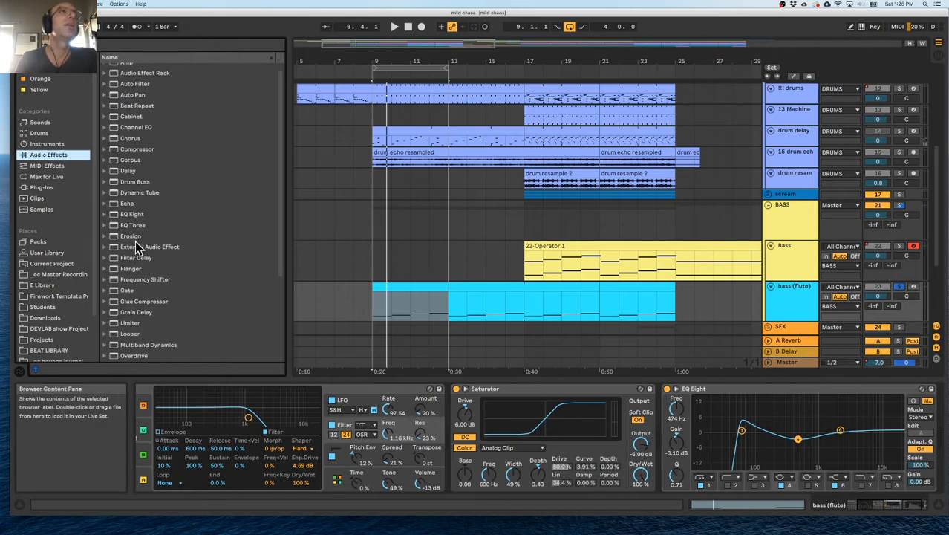
{"action": "left_click", "coordinate": [101, 47]}
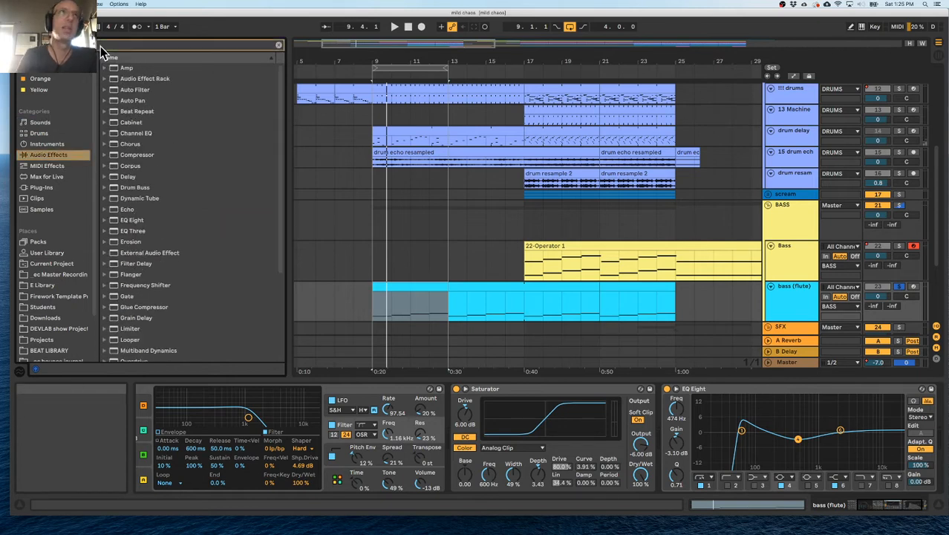
{"action": "type", "text": "multi"}
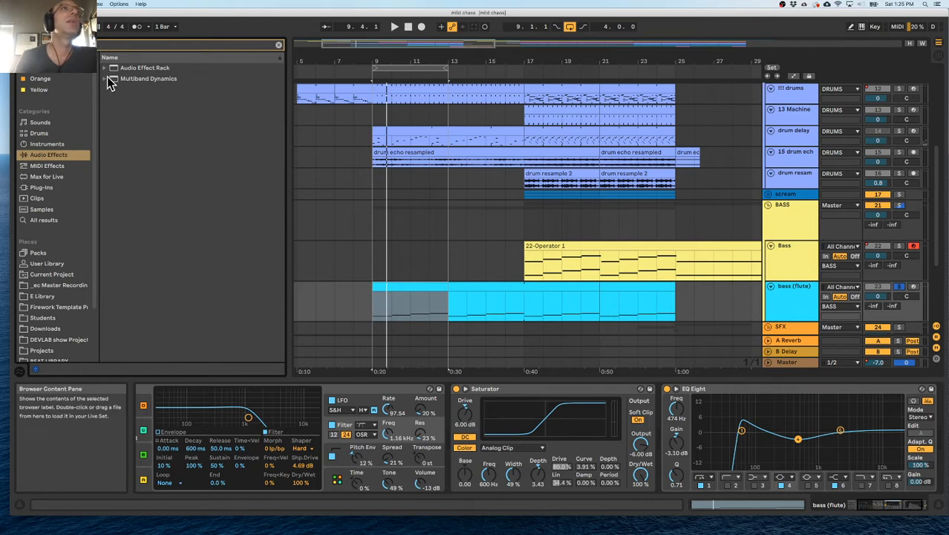
{"action": "left_click", "coordinate": [107, 79]}
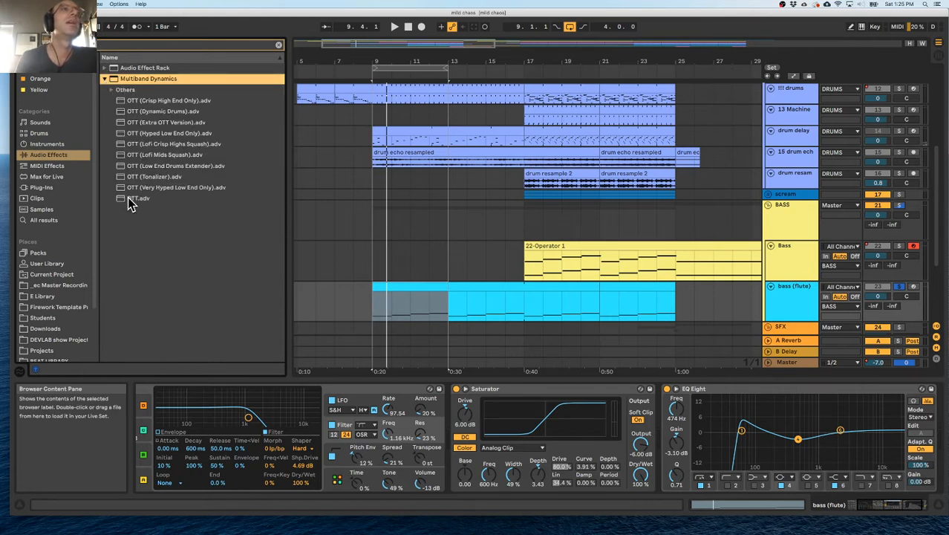
Collapse the EQ Eight and add the Super OTT Rack preset after it on the bass (flute) track.
{"action": "left_click", "coordinate": [711, 390]}
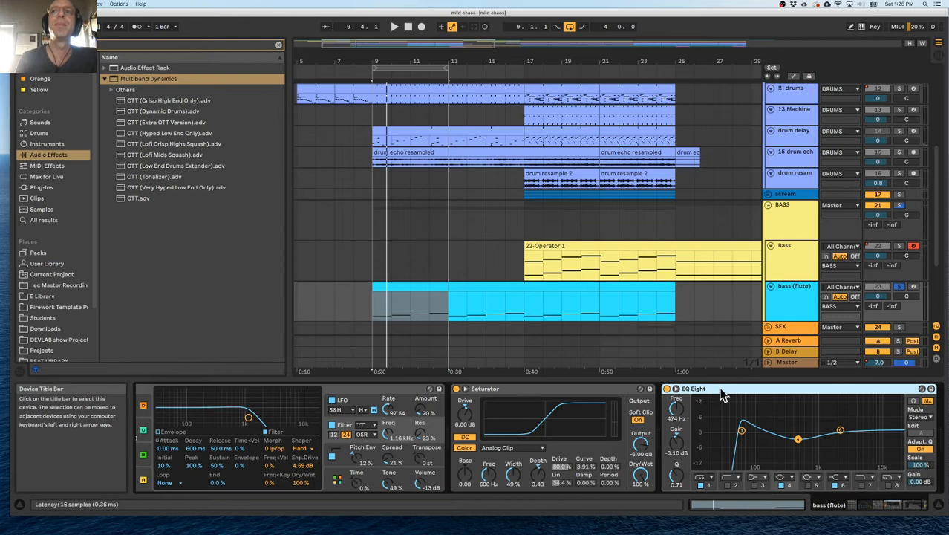
{"action": "double_click", "coordinate": [722, 390]}
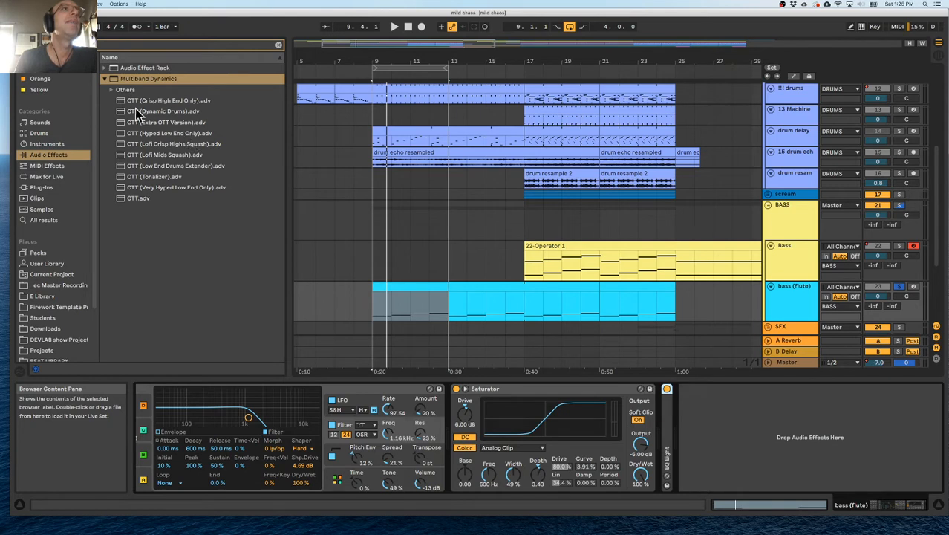
{"action": "left_click", "coordinate": [110, 90]}
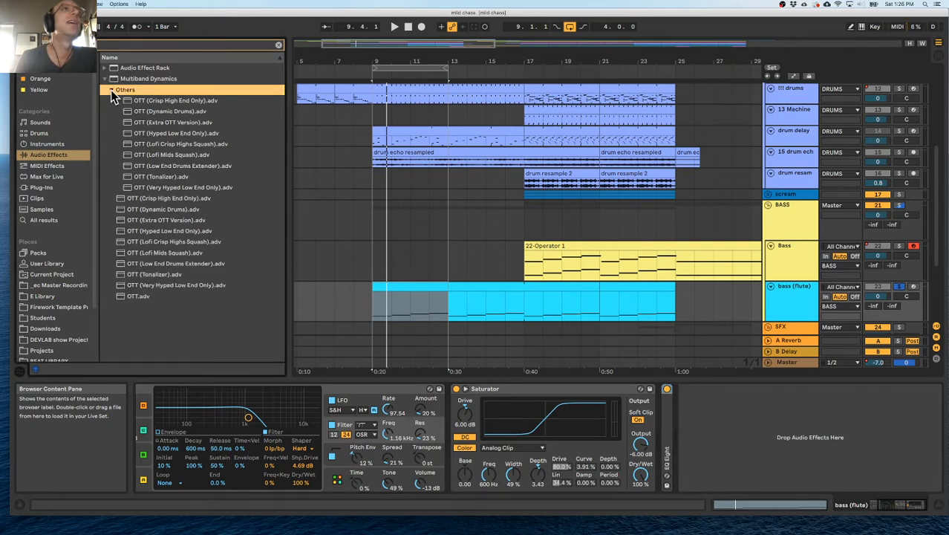
{"action": "left_click", "coordinate": [111, 90]}
{"action": "key", "text": "super+f"}
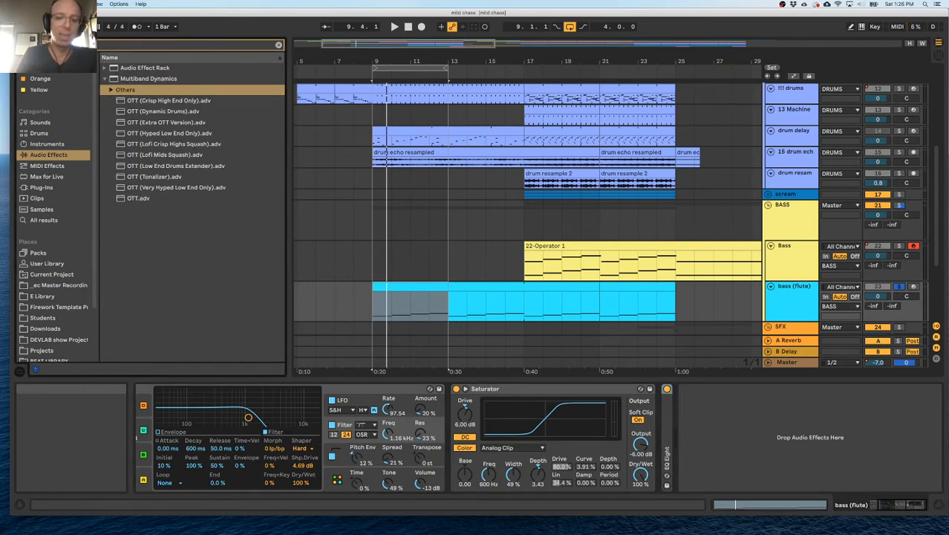
{"action": "type", "text": "gli"}
{"action": "left_click", "coordinate": [107, 69]}
{"action": "left_click", "coordinate": [110, 80]}
{"action": "mouse_move", "coordinate": [145, 90]}
{"action": "left_mouse_down"}
{"action": "mouse_move", "coordinate": [125, 89]}
{"action": "mouse_move", "coordinate": [669, 431]}
{"action": "mouse_move", "coordinate": [713, 418]}
{"action": "left_mouse_up"}
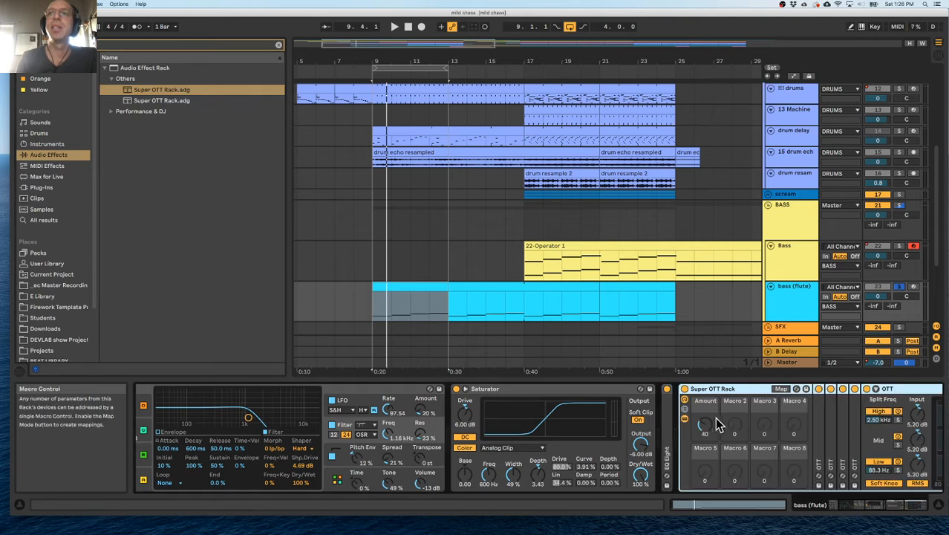
Examine the chained OTT devices inside the Super OTT Rack and how the Amount macro controls each one.
{"action": "double_click", "coordinate": [553, 432]}
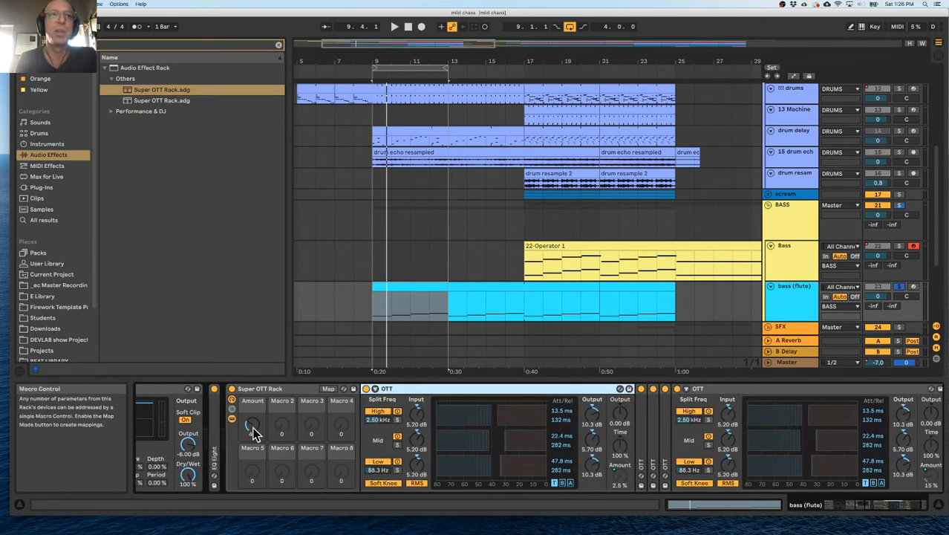
{"action": "scroll", "coordinate": [603, 448], "scroll_direction": "right", "scroll_amount": 3}
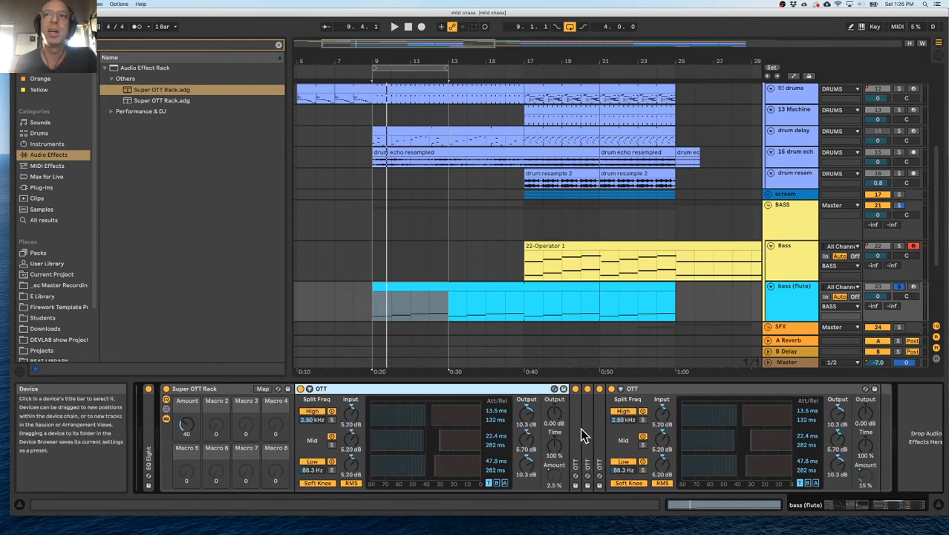
{"action": "double_click", "coordinate": [580, 430]}
{"action": "left_click", "coordinate": [557, 483]}
{"action": "scroll", "coordinate": [557, 483], "scroll_direction": "right", "scroll_amount": 5}
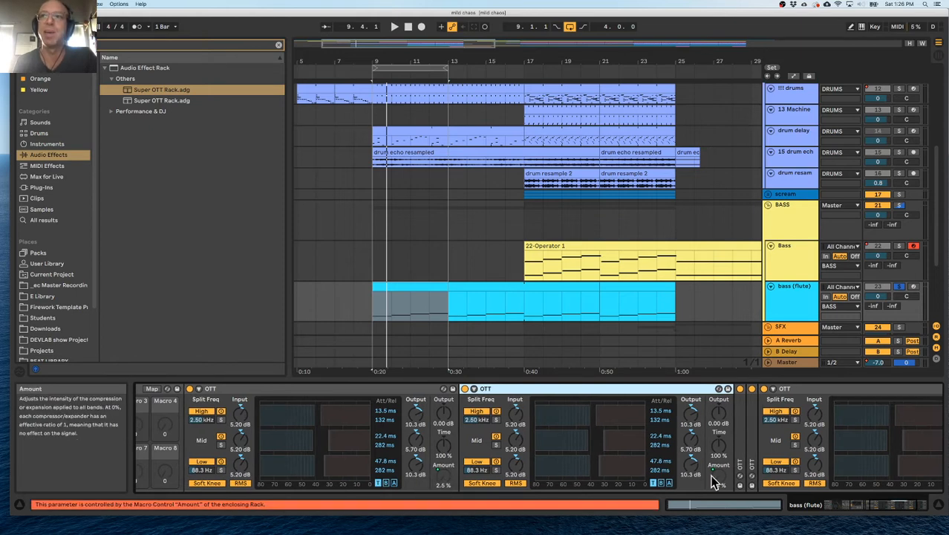
{"action": "scroll", "coordinate": [699, 483], "scroll_direction": "right", "scroll_amount": 3}
{"action": "left_click", "coordinate": [682, 446]}
{"action": "scroll", "coordinate": [682, 443], "scroll_direction": "right", "scroll_amount": 12}
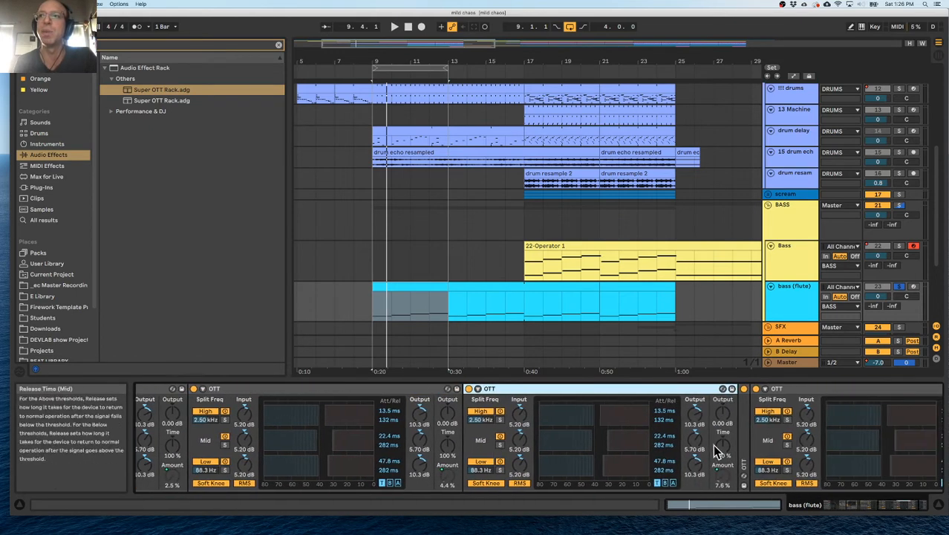
{"action": "left_click", "coordinate": [646, 430]}
{"action": "scroll", "coordinate": [645, 428], "scroll_direction": "left", "scroll_amount": 15}
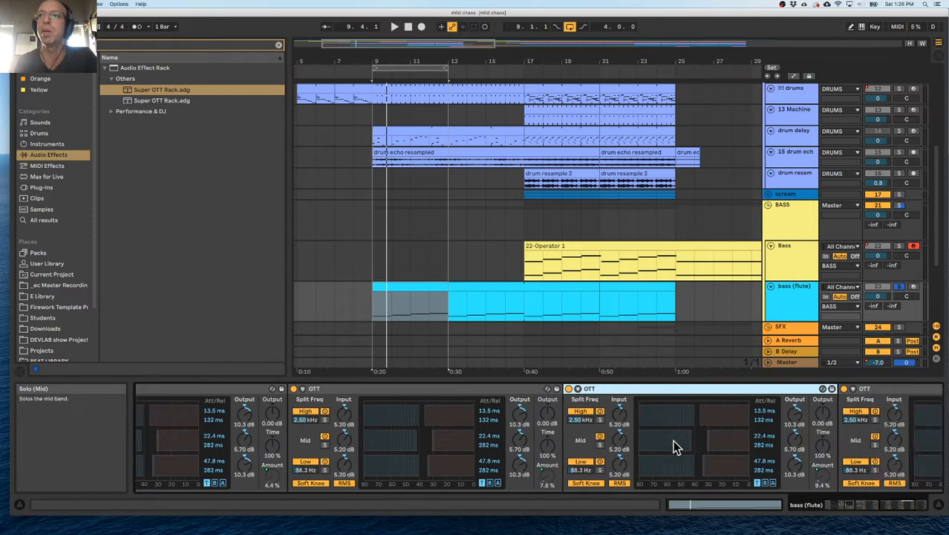
{"action": "scroll", "coordinate": [603, 438], "scroll_direction": "left", "scroll_amount": 10}
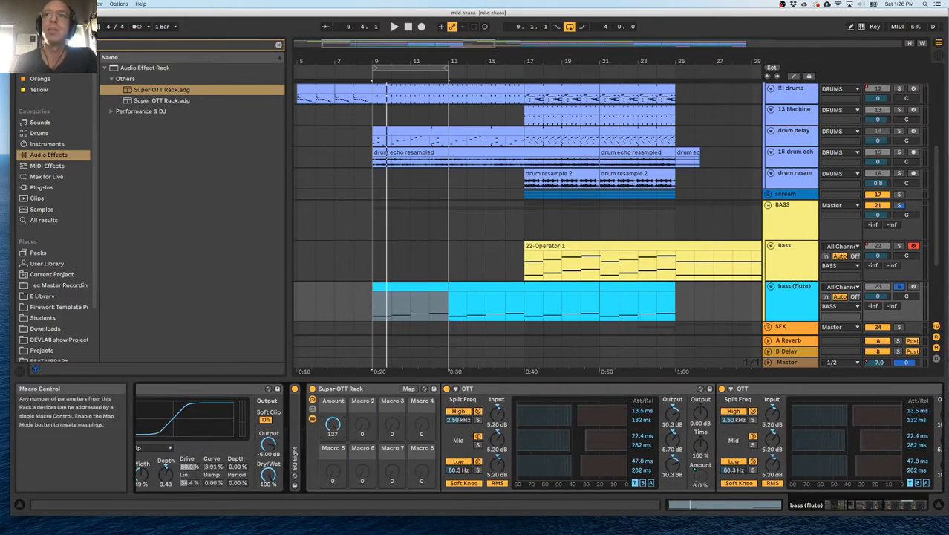
Collapse all the OTT devices inside the Super OTT Rack and set the rack's Amount macro to 31.
{"action": "left_click", "coordinate": [494, 390]}
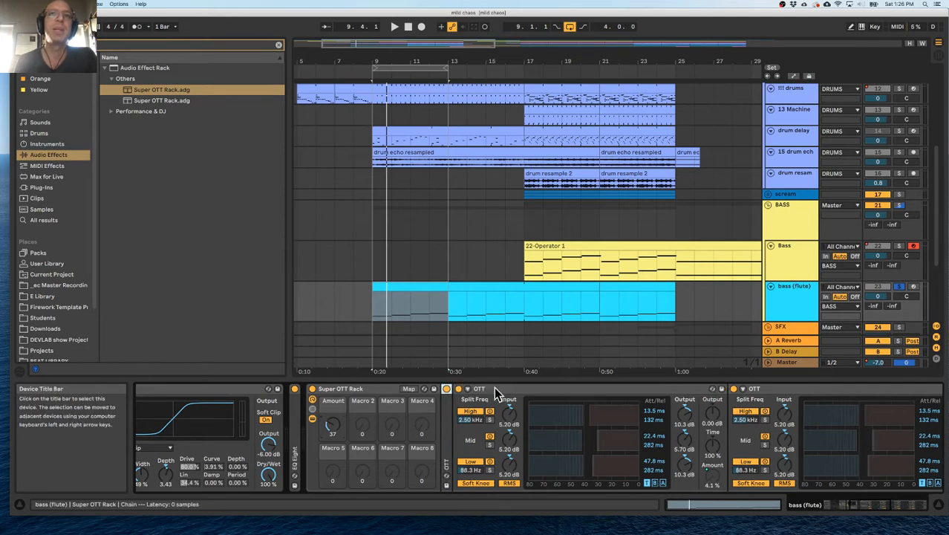
{"action": "double_click", "coordinate": [520, 389]}
{"action": "double_click", "coordinate": [551, 387]}
{"action": "double_click", "coordinate": [569, 387]}
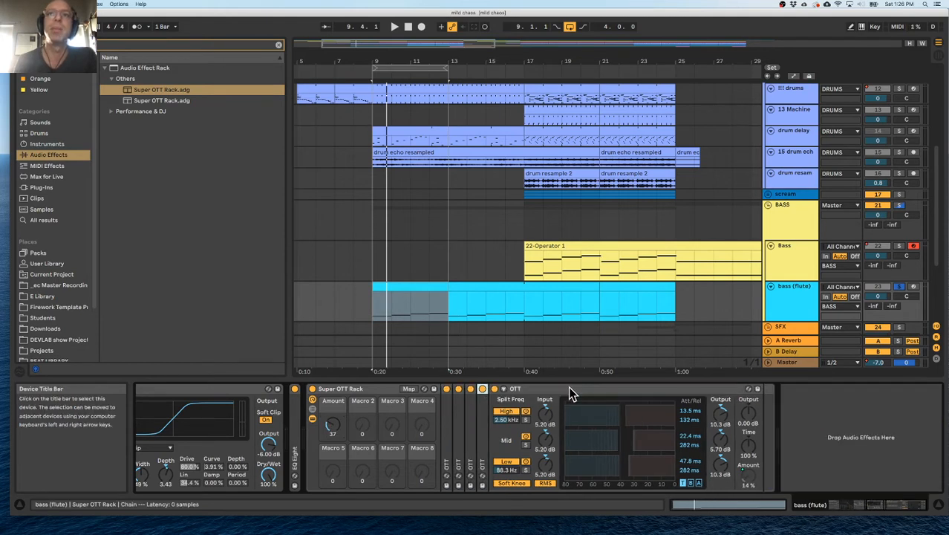
{"action": "double_click", "coordinate": [569, 388]}
{"action": "left_click_drag", "start_coordinate": [332, 424], "coordinate": [332, 446]}
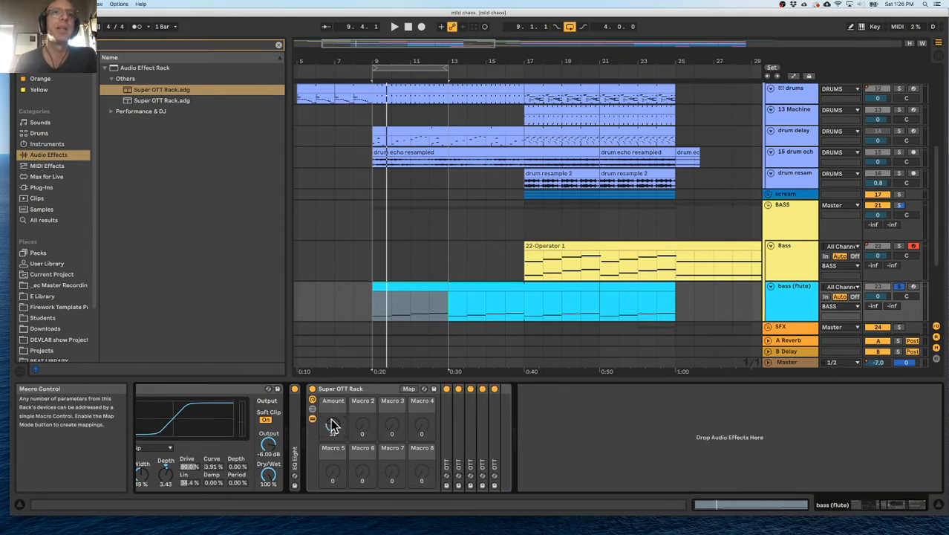
{"action": "scroll", "coordinate": [332, 416], "scroll_direction": "left", "scroll_amount": 5}
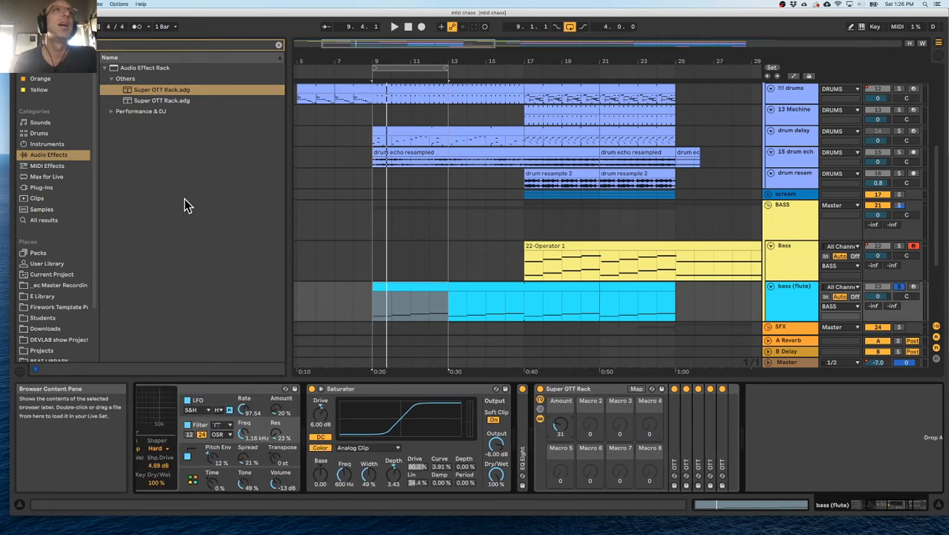
Clear the effect search and search the audio effects for "ott".
{"action": "left_click", "coordinate": [279, 44]}
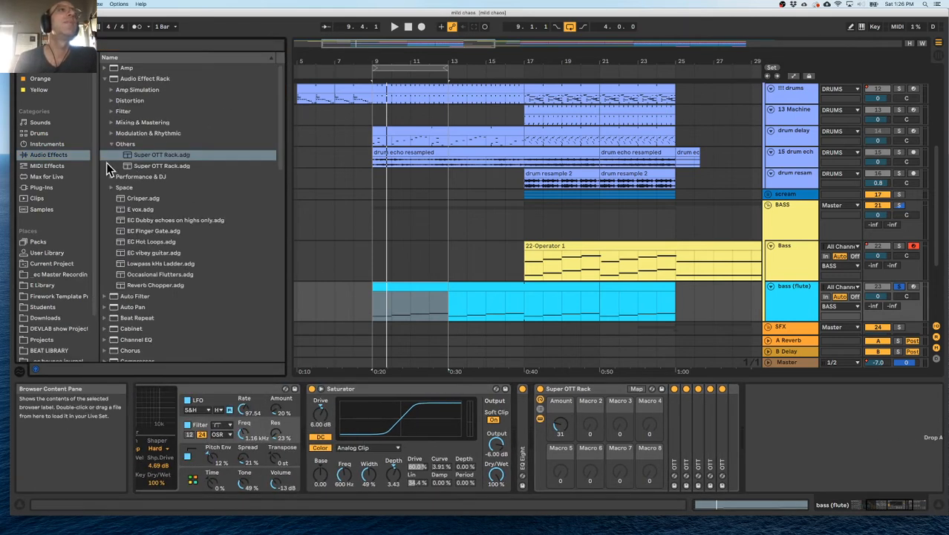
{"action": "left_click", "coordinate": [98, 46]}
{"action": "type", "text": "ott"}
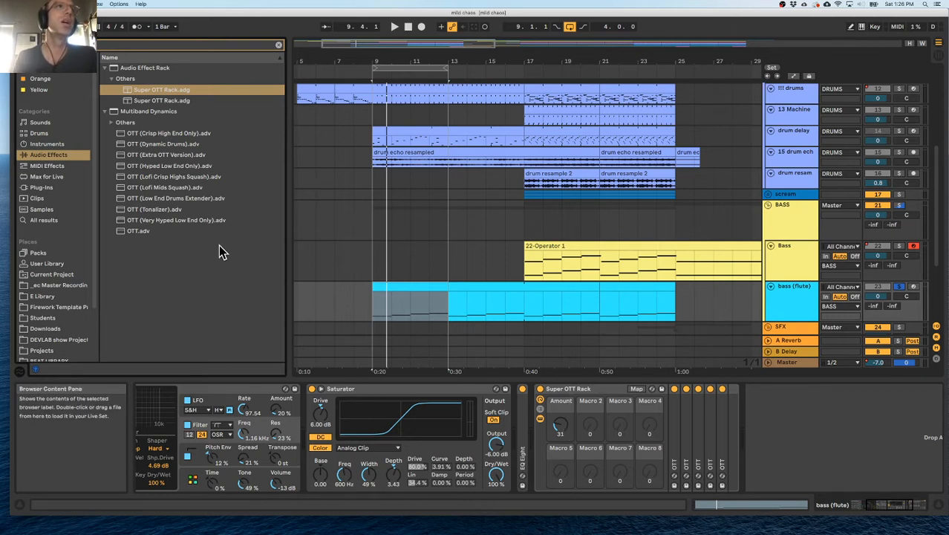
Play the loop, sweep the Super OTT Rack's Amount macro across its range, and settle it at 20.
{"action": "key", "text": "space"}
{"action": "left_click_drag", "start_coordinate": [560, 425], "coordinate": [561, 386]}
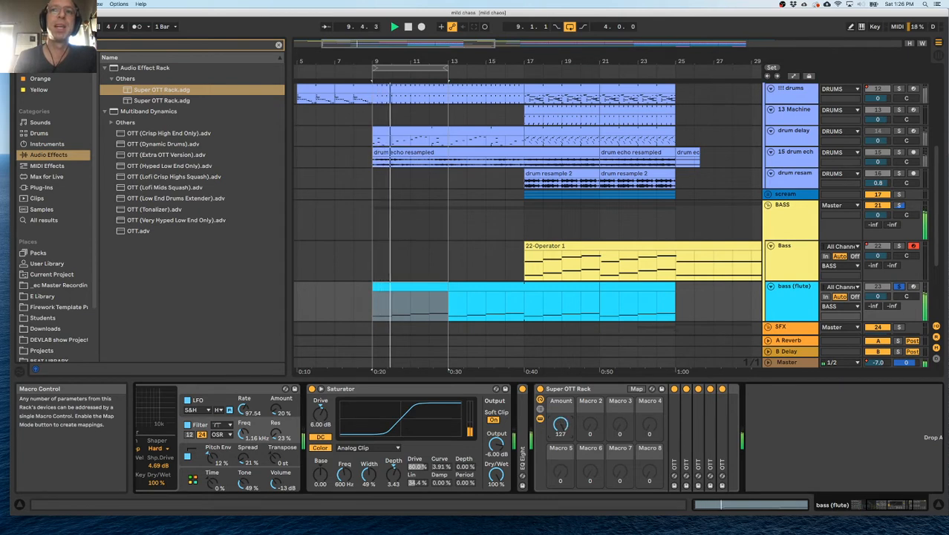
{"action": "mouse_move", "coordinate": [560, 425]}
{"action": "left_mouse_down"}
{"action": "mouse_move", "coordinate": [560, 407]}
{"action": "mouse_move", "coordinate": [560, 432]}
{"action": "left_mouse_up"}
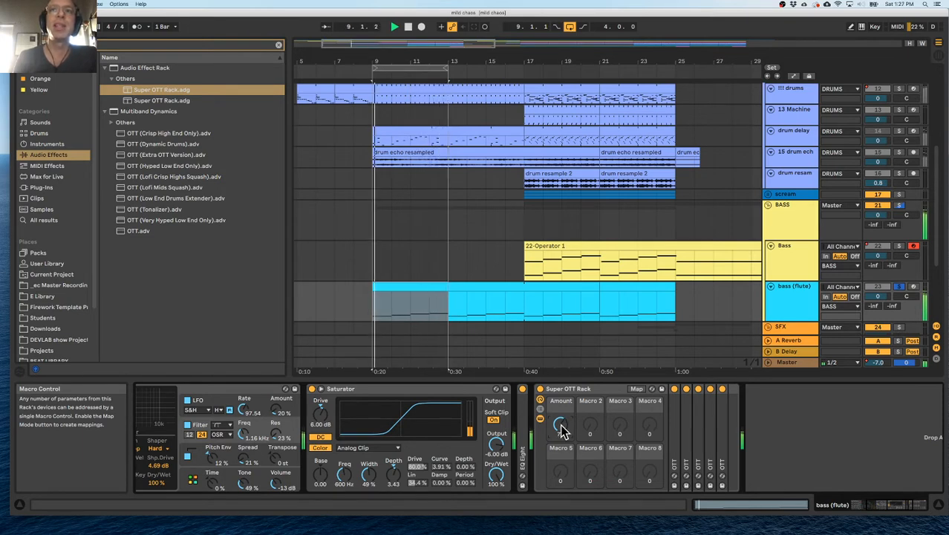
{"action": "left_click_drag", "start_coordinate": [560, 425], "coordinate": [560, 506]}
{"action": "left_click_drag", "start_coordinate": [561, 425], "coordinate": [560, 431]}
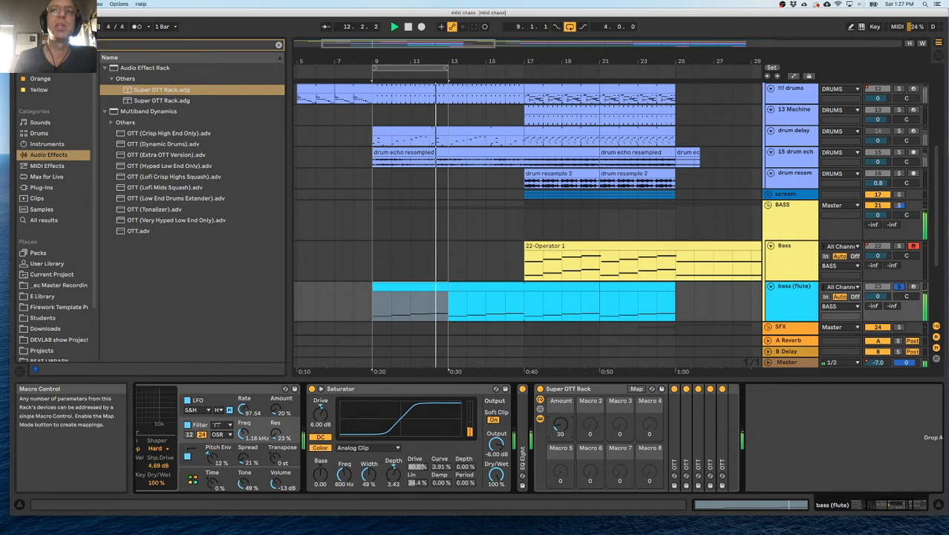
Collapse the Super OTT Rack and return to the Flute3 Double Winds instrument on the bass (flute) track.
{"action": "double_click", "coordinate": [568, 389]}
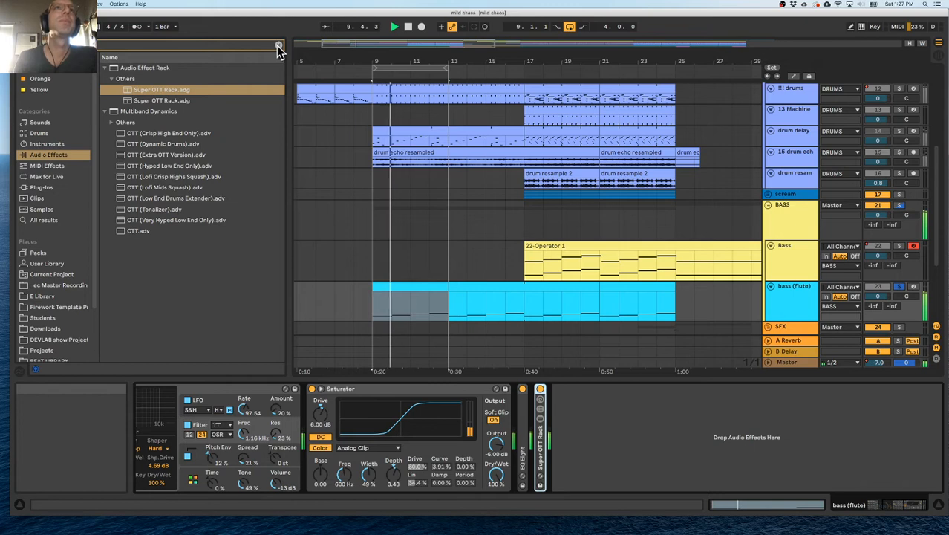
{"action": "double_click", "coordinate": [795, 303]}
{"action": "scroll", "coordinate": [324, 385], "scroll_direction": "left", "scroll_amount": 5}
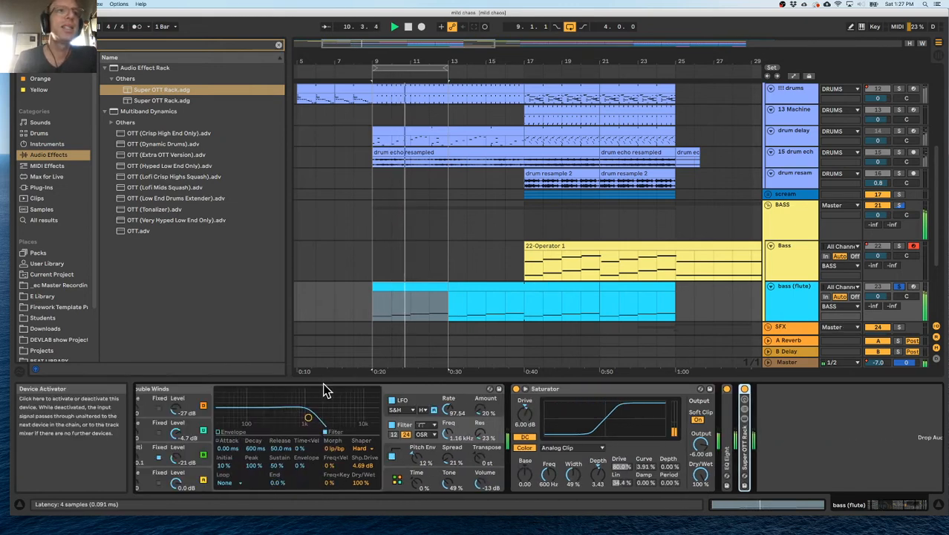
{"action": "scroll", "coordinate": [324, 389], "scroll_direction": "left", "scroll_amount": 3}
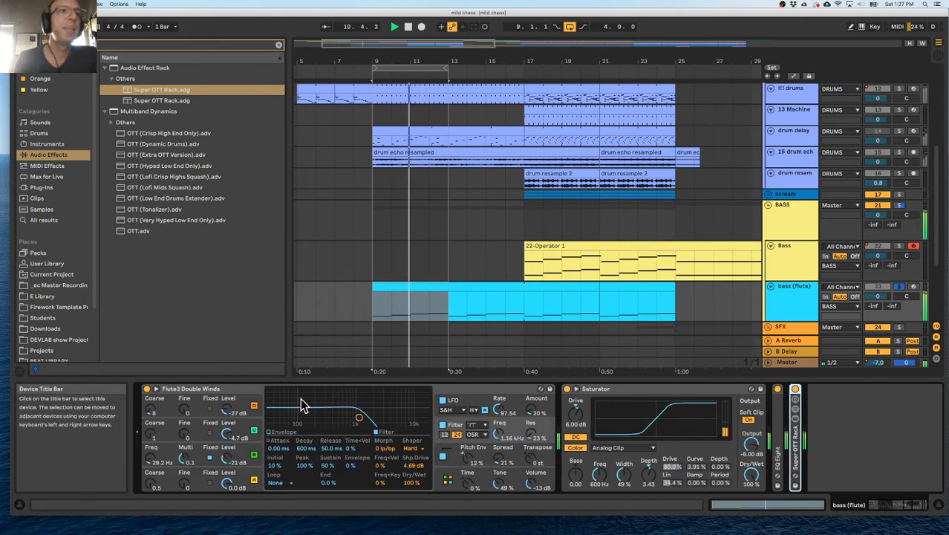
Show oscillator A's envelope in the Flute3 Double Winds instrument and try out its Coarse tuning.
{"action": "left_click", "coordinate": [164, 476]}
{"action": "mouse_move", "coordinate": [151, 476]}
{"action": "left_mouse_down"}
{"action": "mouse_move", "coordinate": [151, 467]}
{"action": "mouse_move", "coordinate": [151, 487]}
{"action": "left_mouse_up"}
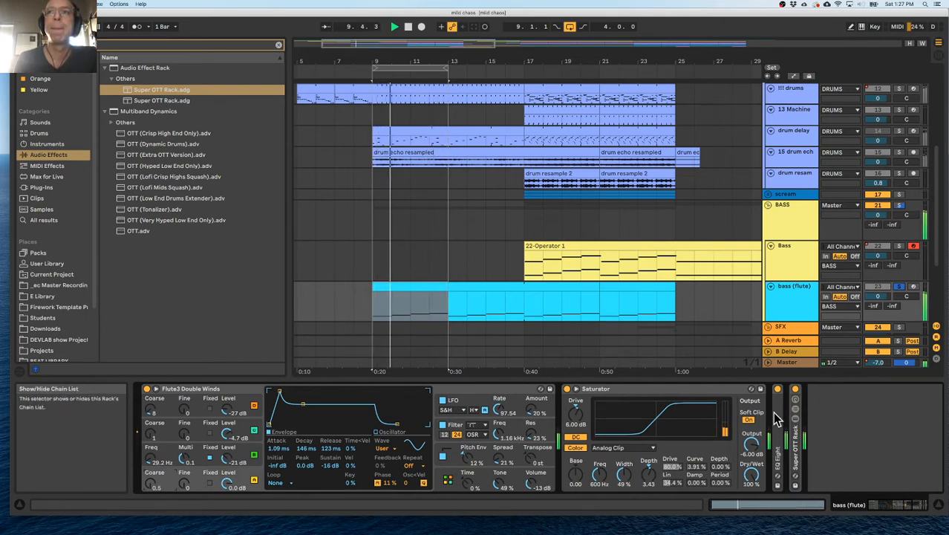
Move EQ Eight behind the Super OTT Rack and set its band 4 to 539 Hz and -2.60 dB.
{"action": "scroll", "coordinate": [669, 431], "scroll_direction": "right", "scroll_amount": 5}
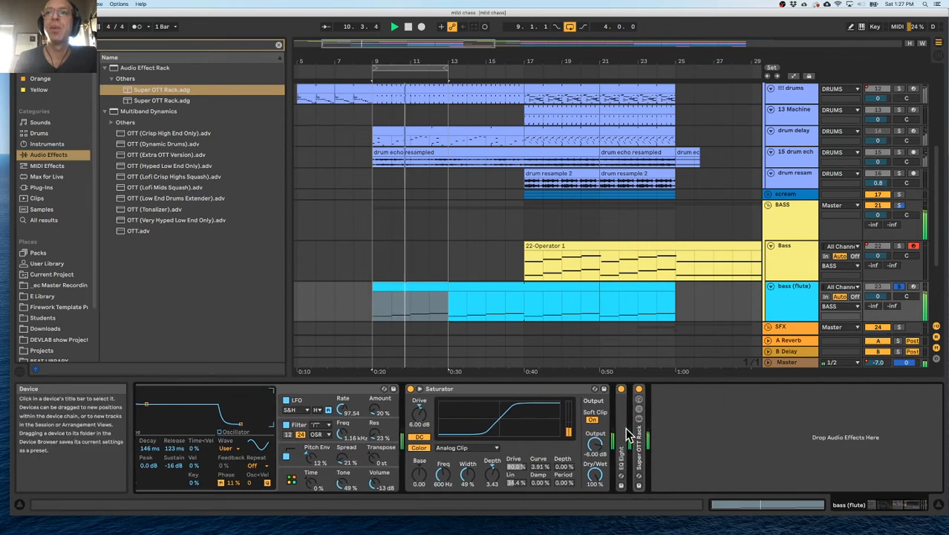
{"action": "double_click", "coordinate": [626, 431]}
{"action": "left_click_drag", "start_coordinate": [878, 444], "coordinate": [725, 444]}
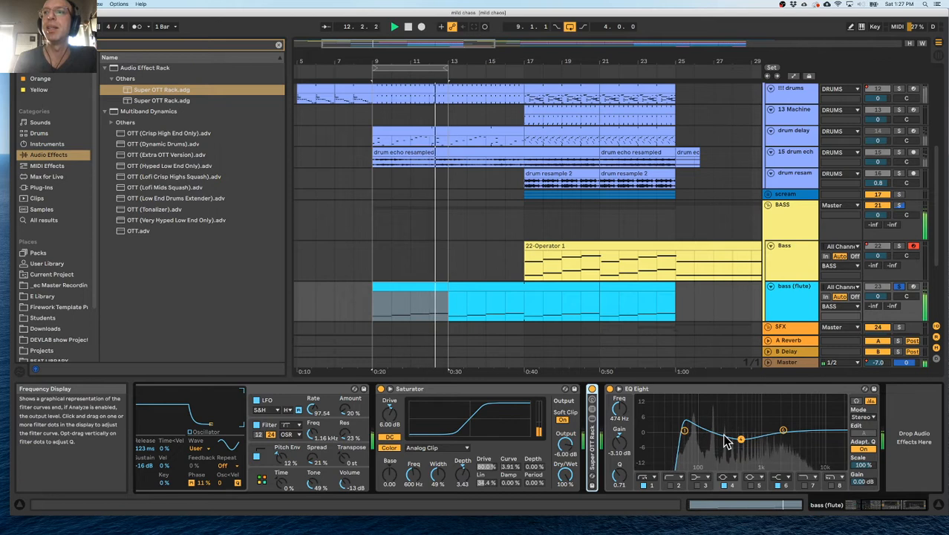
{"action": "left_click_drag", "start_coordinate": [785, 432], "coordinate": [745, 438]}
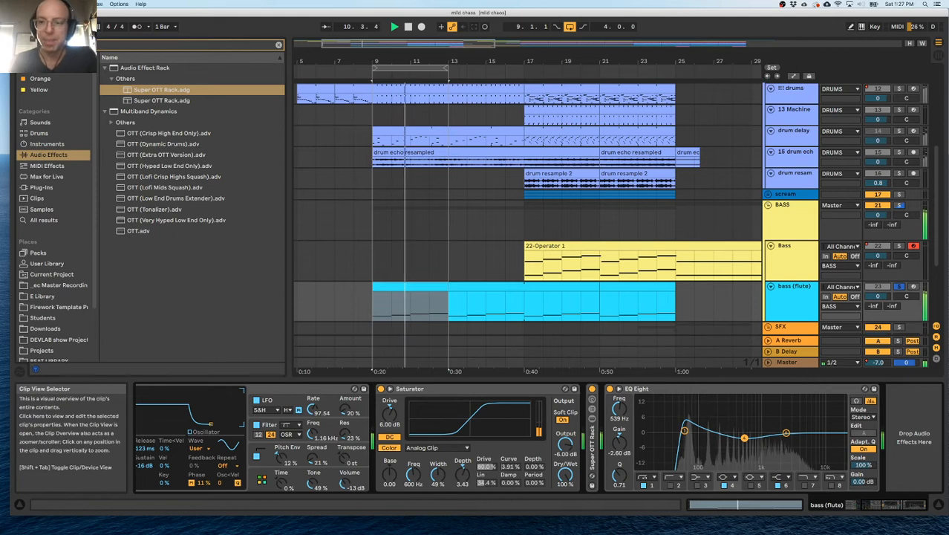
Clear the browser search and insert the Arpeggiator MIDI effect before the Flute3 Double Winds instrument.
{"action": "left_click", "coordinate": [279, 46]}
{"action": "left_click", "coordinate": [57, 145]}
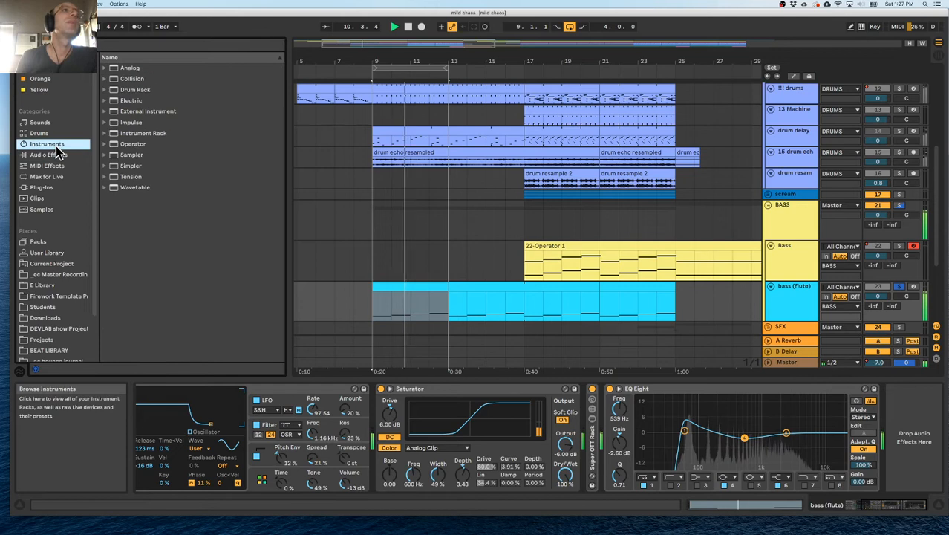
{"action": "scroll", "coordinate": [245, 416], "scroll_direction": "left", "scroll_amount": 3}
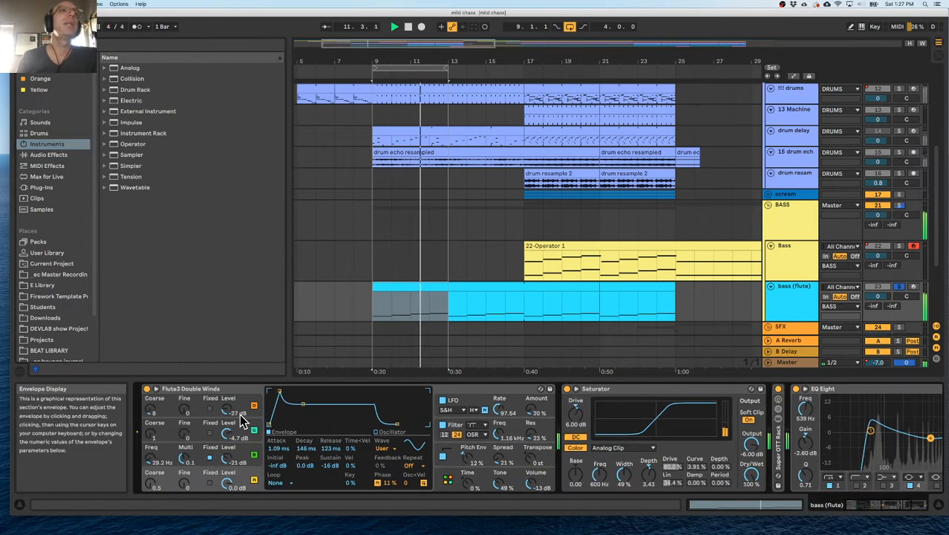
{"action": "left_click", "coordinate": [48, 155]}
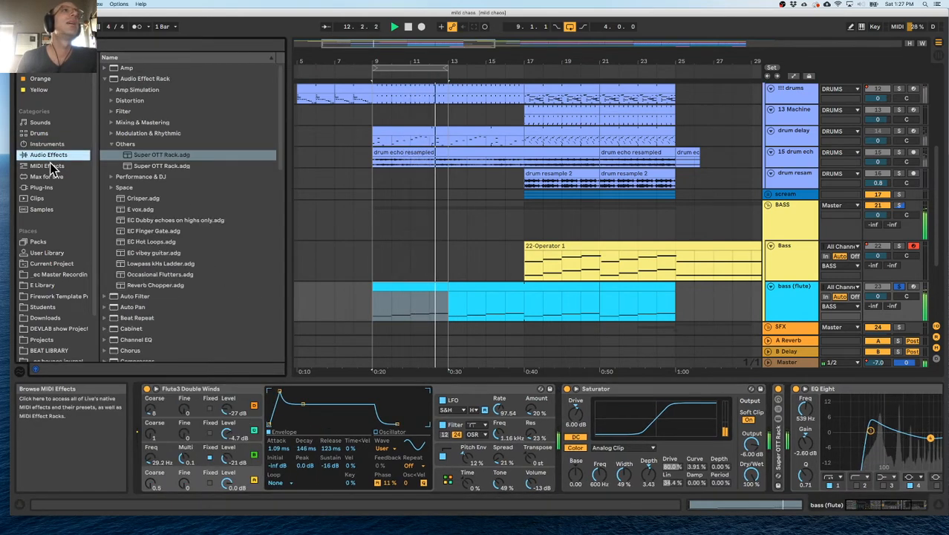
{"action": "left_click", "coordinate": [47, 166]}
{"action": "left_click_drag", "start_coordinate": [137, 67], "coordinate": [187, 431]}
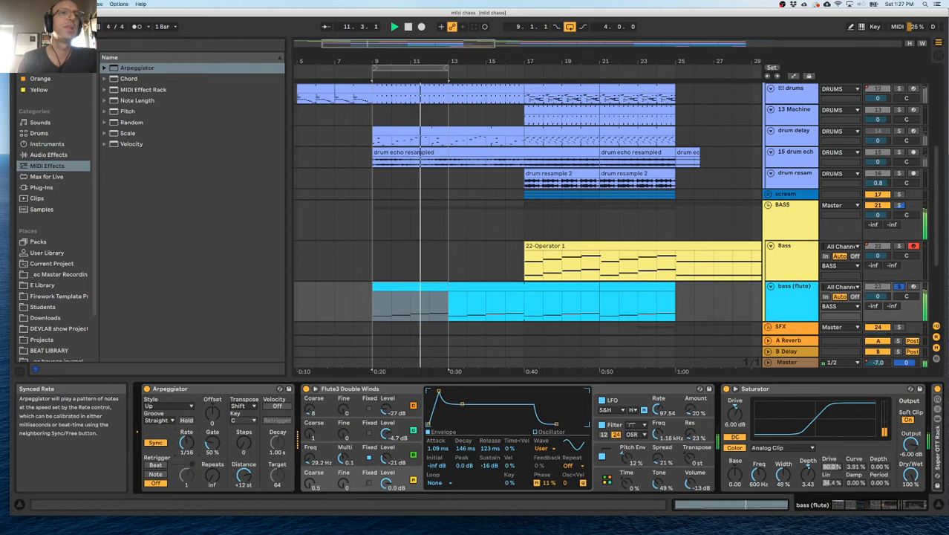
Take the bass (flute) track out of solo and bypass its Arpeggiator.
{"action": "left_click", "coordinate": [900, 287]}
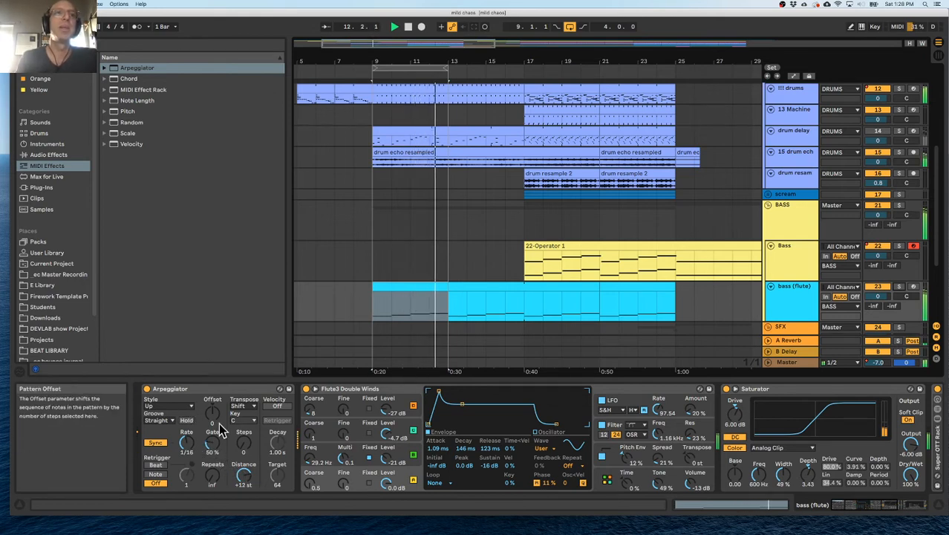
{"action": "left_click", "coordinate": [147, 389]}
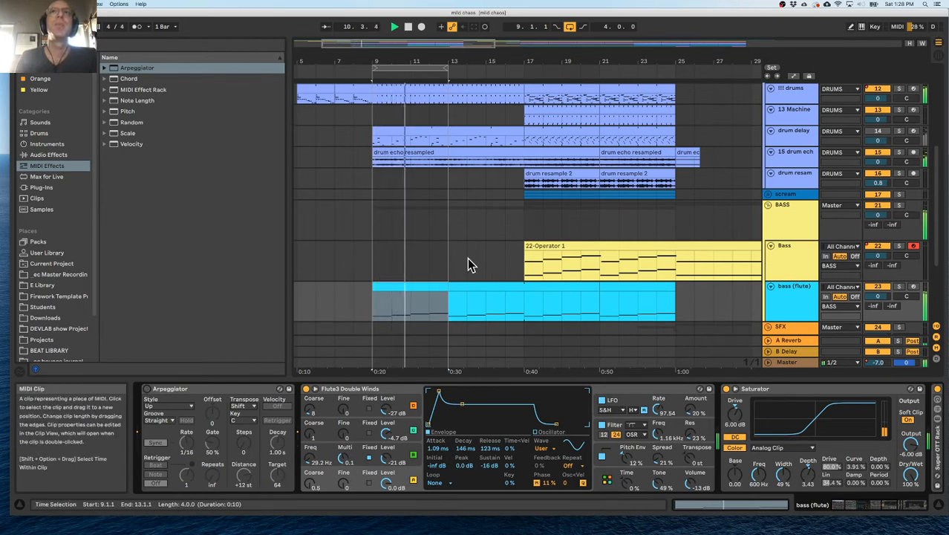
Switch off the arrangement loop and bypass the Saturator, Super OTT Rack and EQ Eight on the bass (flute) track.
{"action": "left_click", "coordinate": [570, 27]}
{"action": "scroll", "coordinate": [500, 218], "scroll_direction": "right", "scroll_amount": 3}
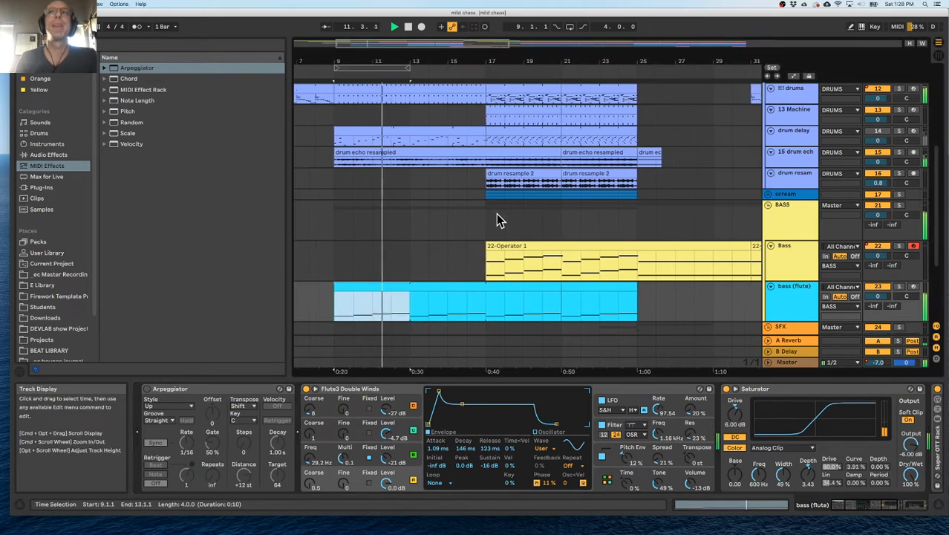
{"action": "double_click", "coordinate": [773, 388]}
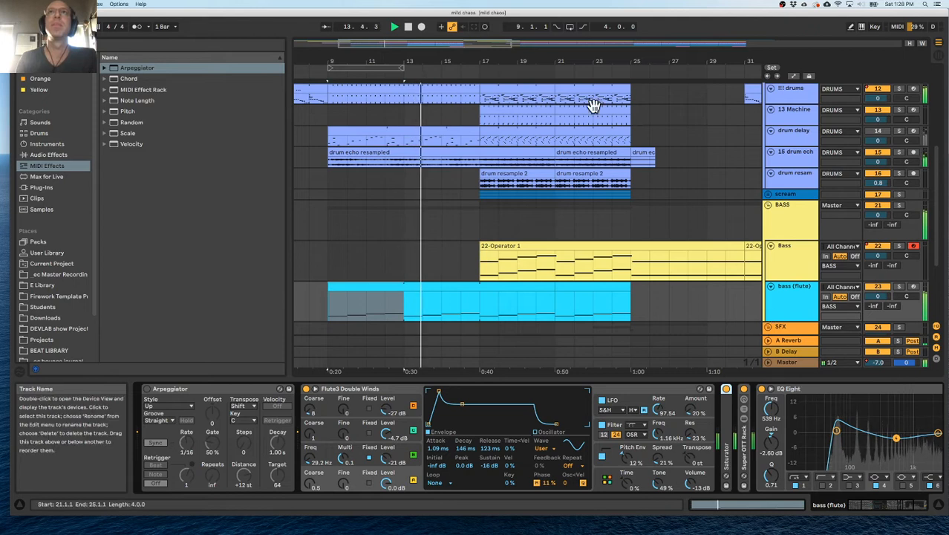
{"action": "left_click_drag", "start_coordinate": [491, 65], "coordinate": [491, 27]}
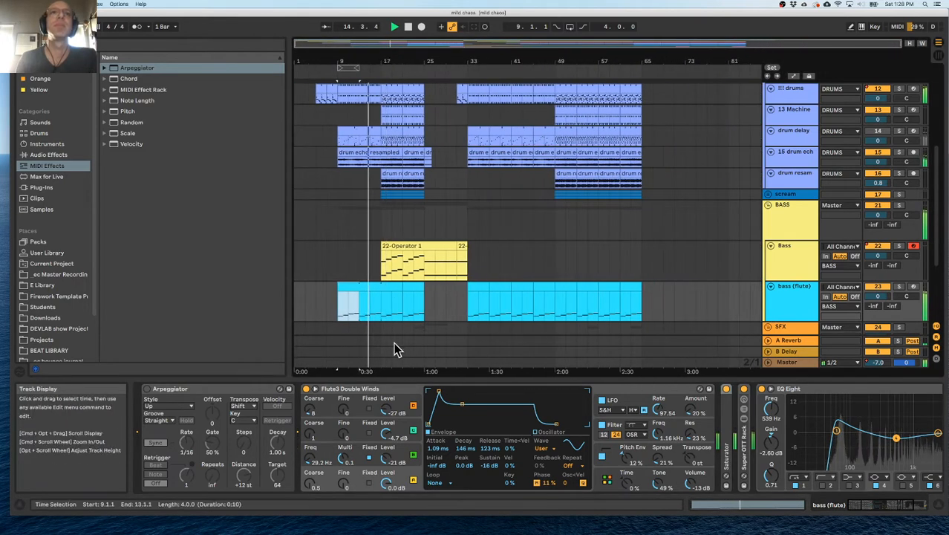
{"action": "left_click", "coordinate": [726, 389]}
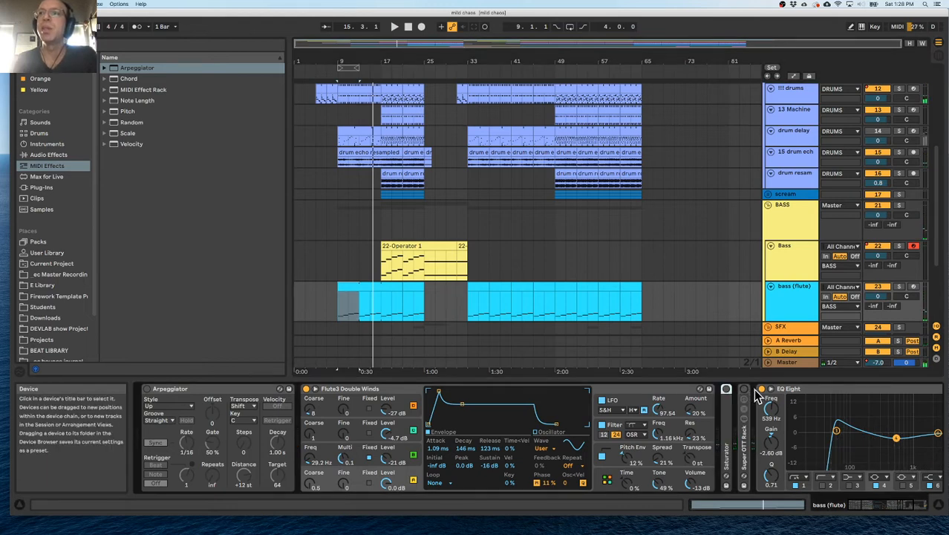
{"action": "left_click", "coordinate": [762, 390]}
{"action": "scroll", "coordinate": [587, 458], "scroll_direction": "right", "scroll_amount": 5}
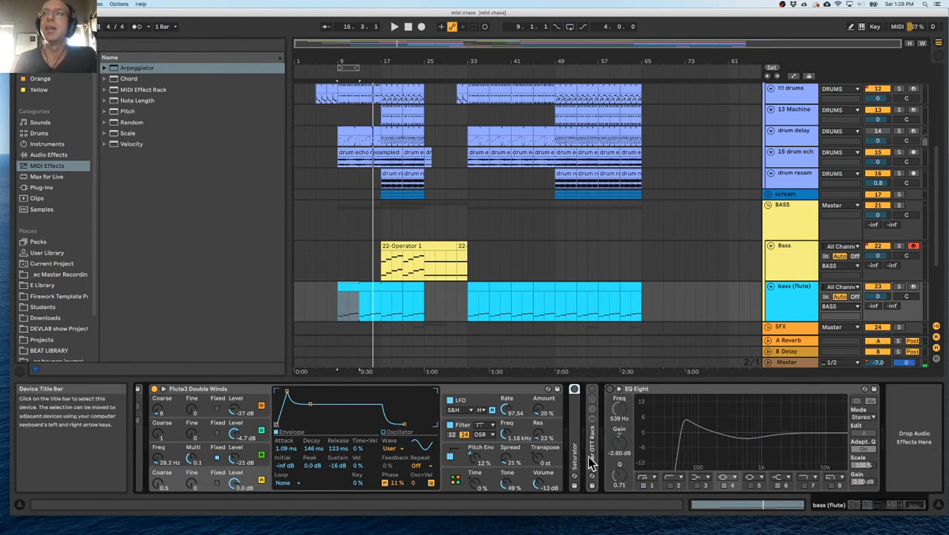
Add a new audio track after the Clap track and move it out of the SFX group.
{"action": "left_click", "coordinate": [395, 328]}
{"action": "left_click_drag", "start_coordinate": [383, 331], "coordinate": [437, 329]}
{"action": "scroll", "coordinate": [437, 325], "scroll_direction": "down", "scroll_amount": 5}
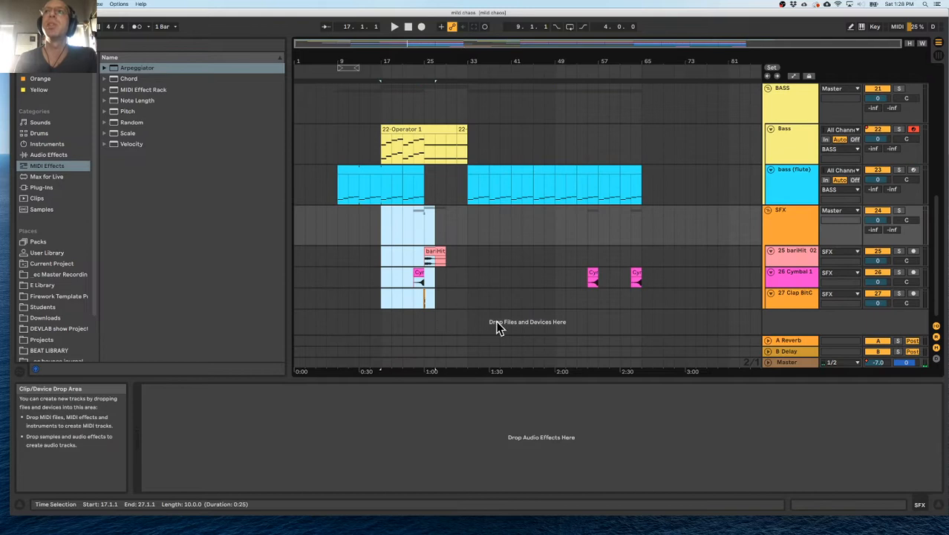
{"action": "left_click", "coordinate": [785, 301]}
{"action": "key", "text": "super+t"}
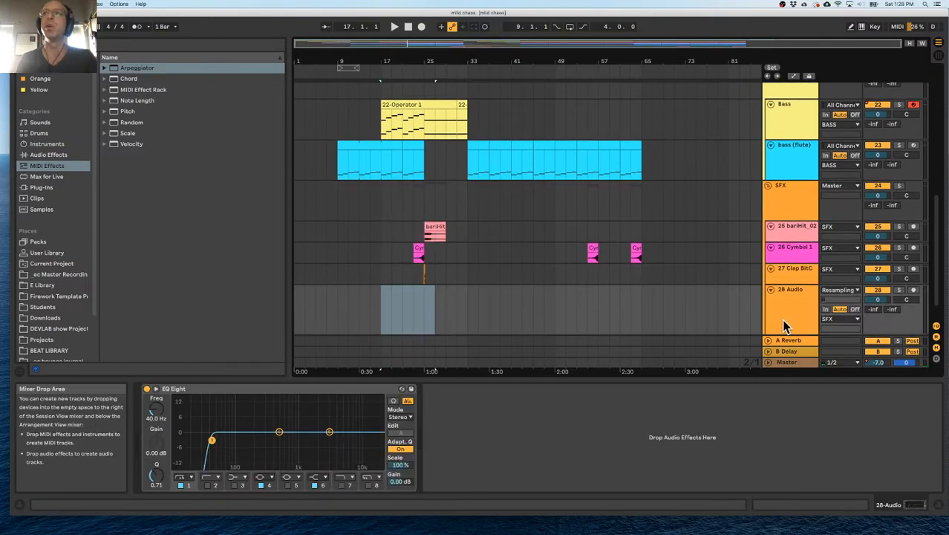
{"action": "left_click_drag", "start_coordinate": [786, 295], "coordinate": [788, 324]}
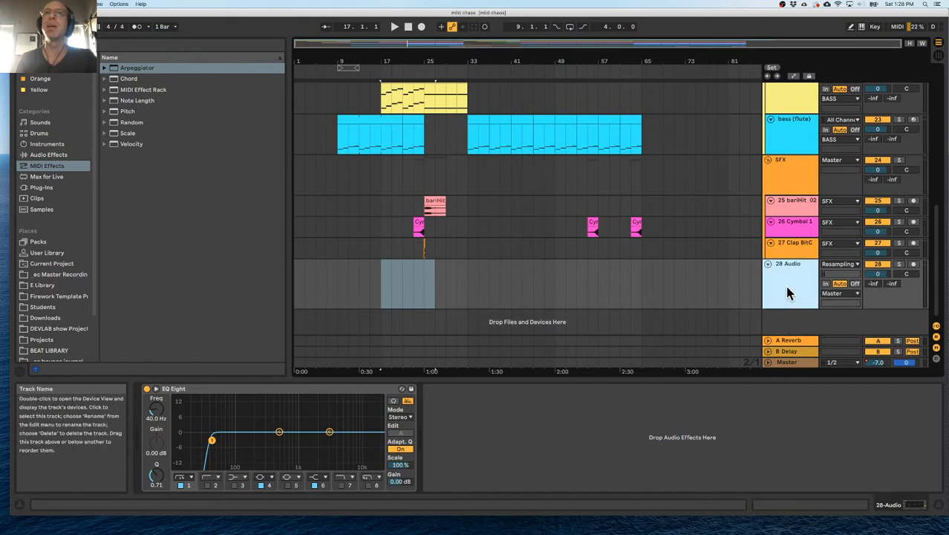
Arm the 28 Audio track with Resampling as its input and place the insert marker at 17.1.1.
{"action": "left_click", "coordinate": [914, 266]}
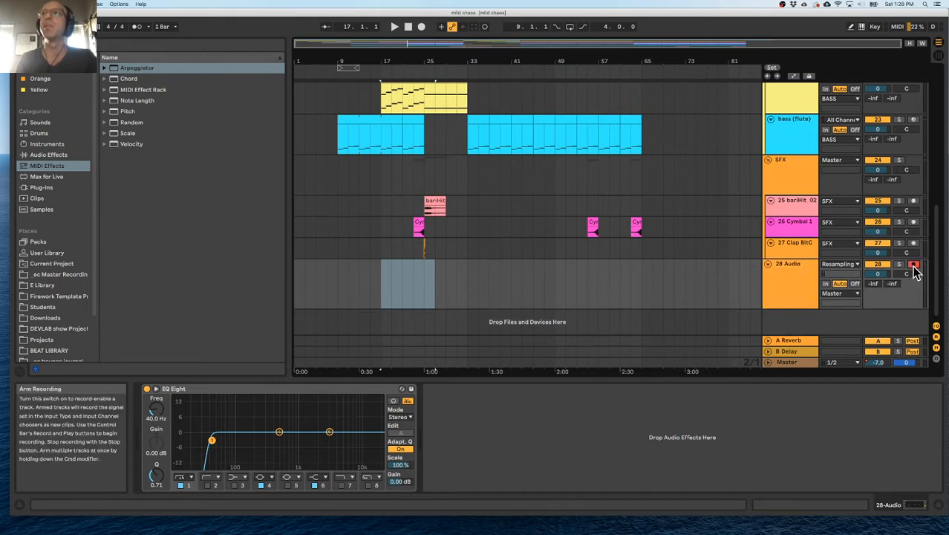
{"action": "left_click", "coordinate": [379, 292]}
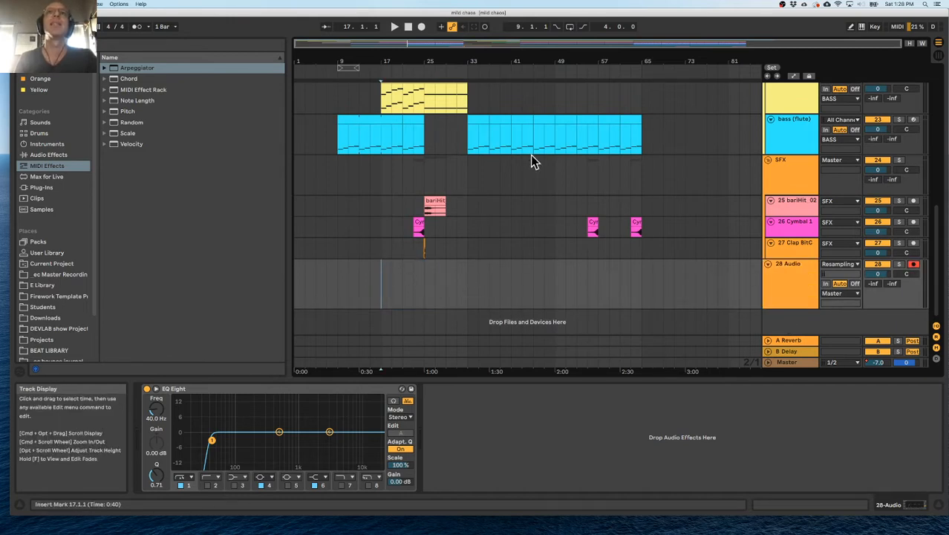
{"action": "scroll", "coordinate": [530, 158], "scroll_direction": "up", "scroll_amount": 10}
{"action": "scroll", "coordinate": [526, 167], "scroll_direction": "down", "scroll_amount": 10}
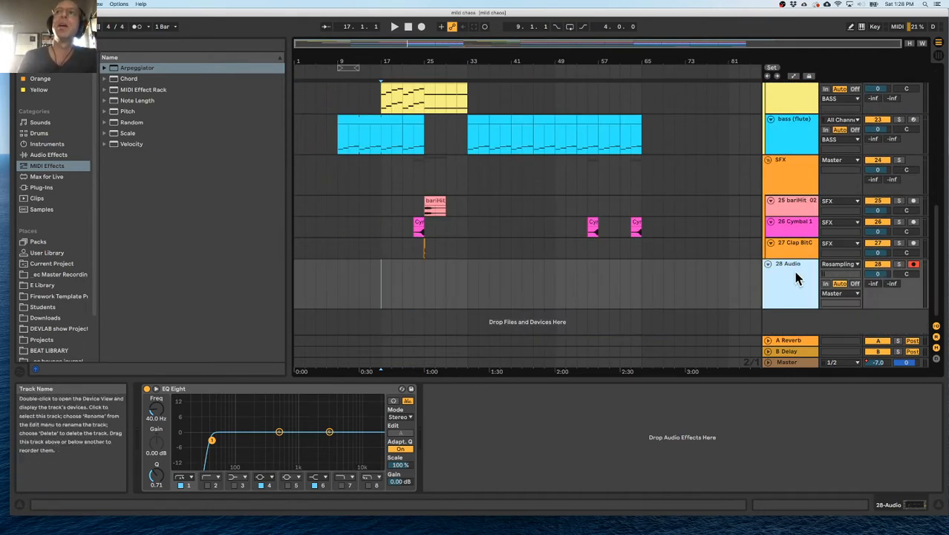
{"action": "left_click", "coordinate": [839, 265]}
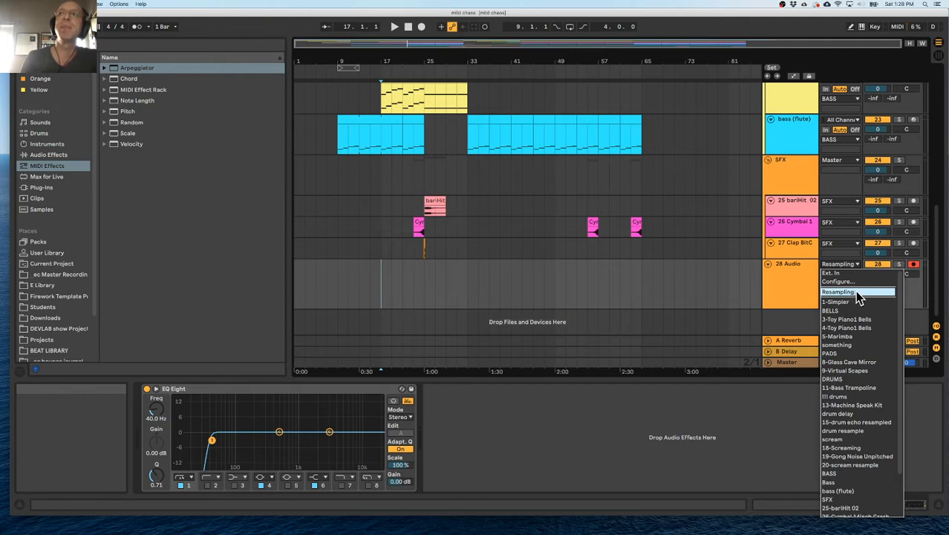
{"action": "left_click", "coordinate": [859, 295]}
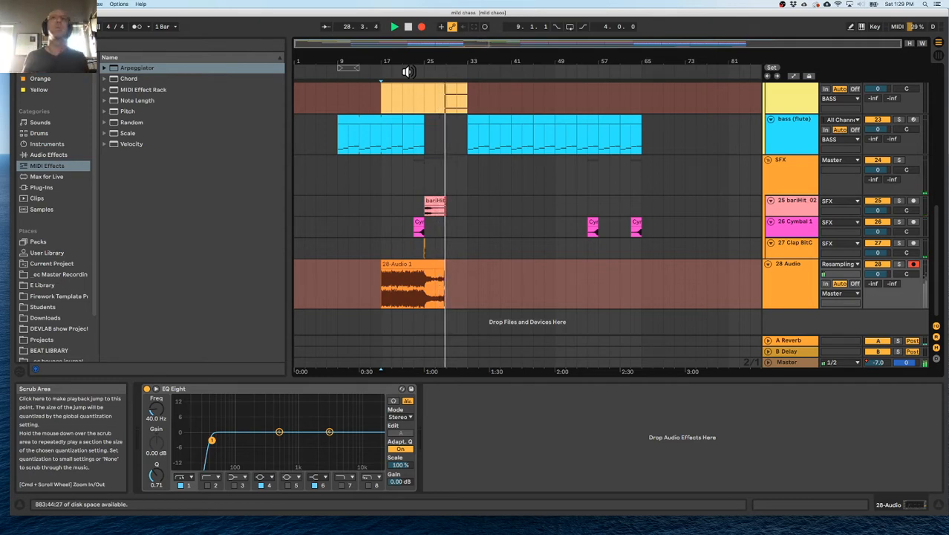
Resample the arrangement onto the 28 Audio track from bar 17 and stop recording at about bar 39.
{"action": "scroll", "coordinate": [615, 110], "scroll_direction": "up", "scroll_amount": 3}
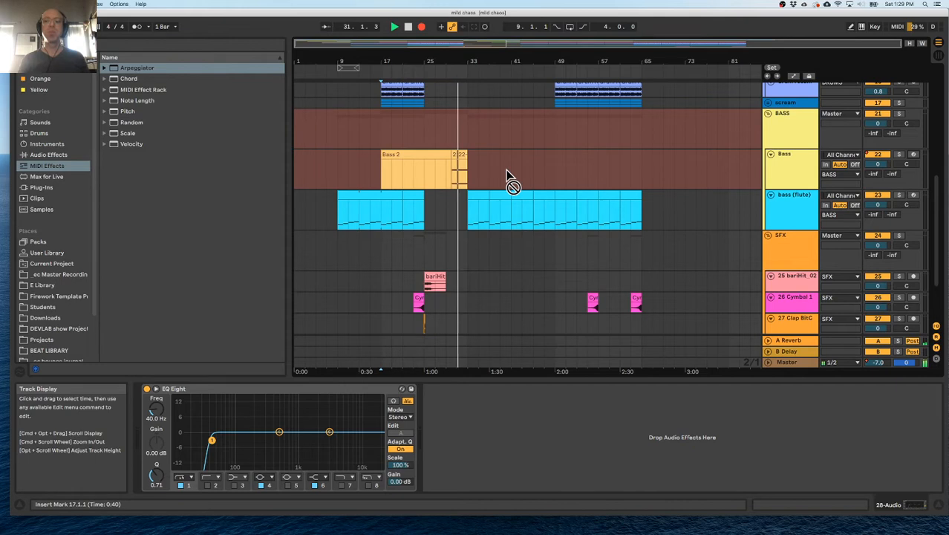
{"action": "scroll", "coordinate": [464, 165], "scroll_direction": "up", "scroll_amount": 5}
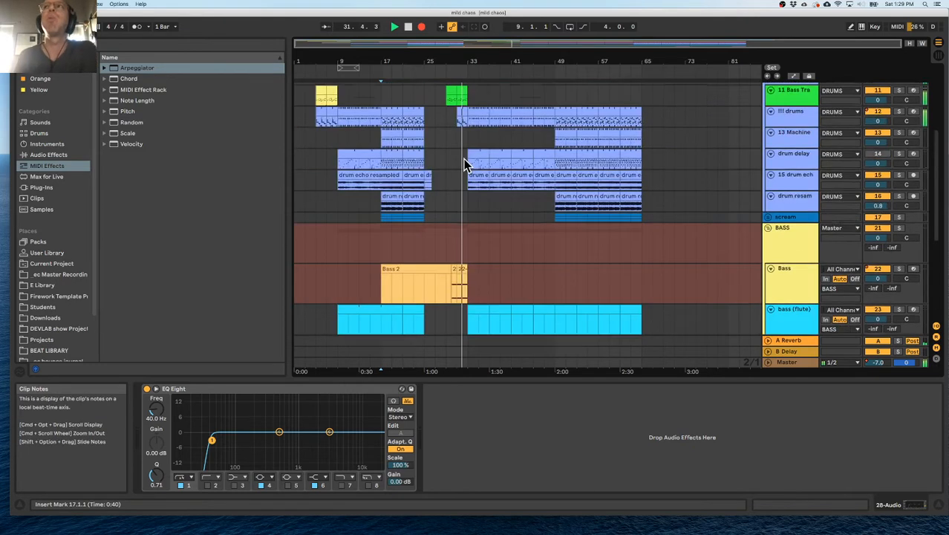
{"action": "scroll", "coordinate": [465, 165], "scroll_direction": "down", "scroll_amount": 3}
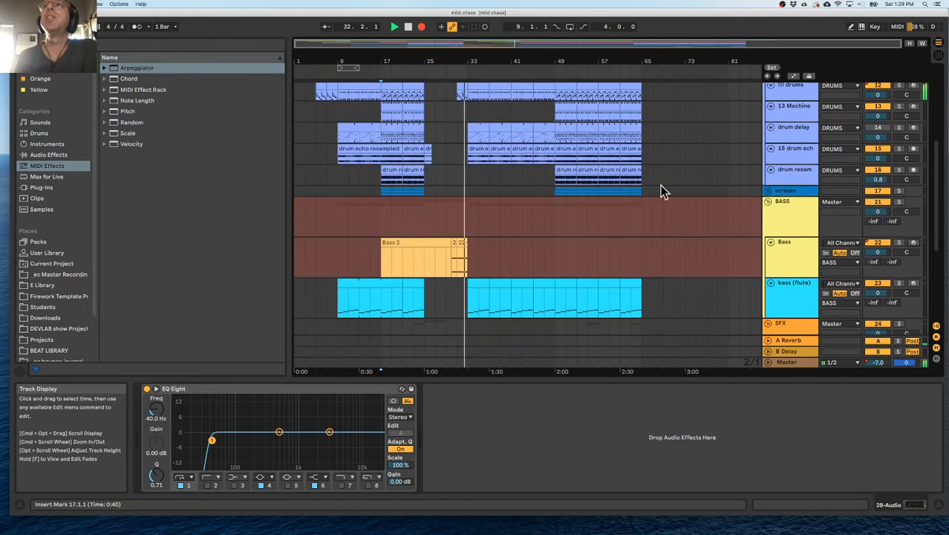
{"action": "left_click", "coordinate": [914, 245]}
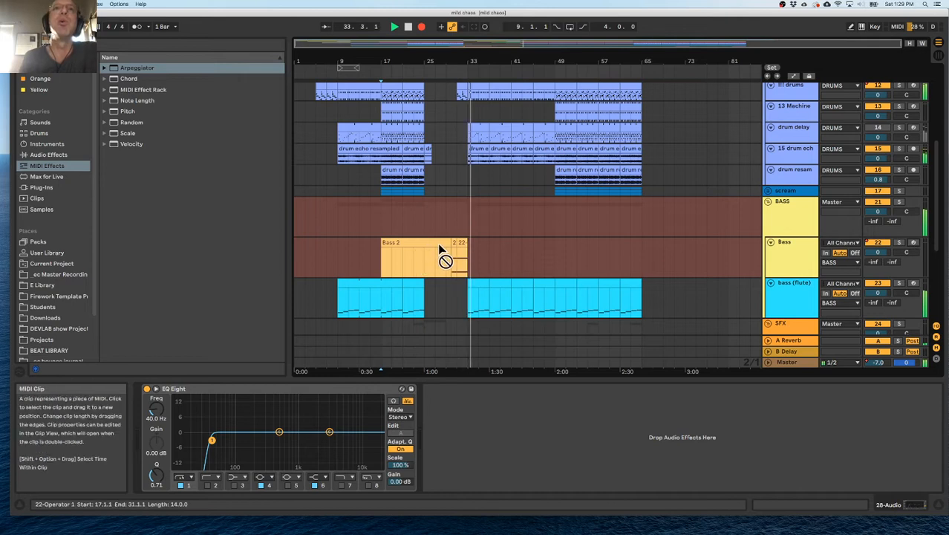
{"action": "scroll", "coordinate": [582, 222], "scroll_direction": "up", "scroll_amount": 10}
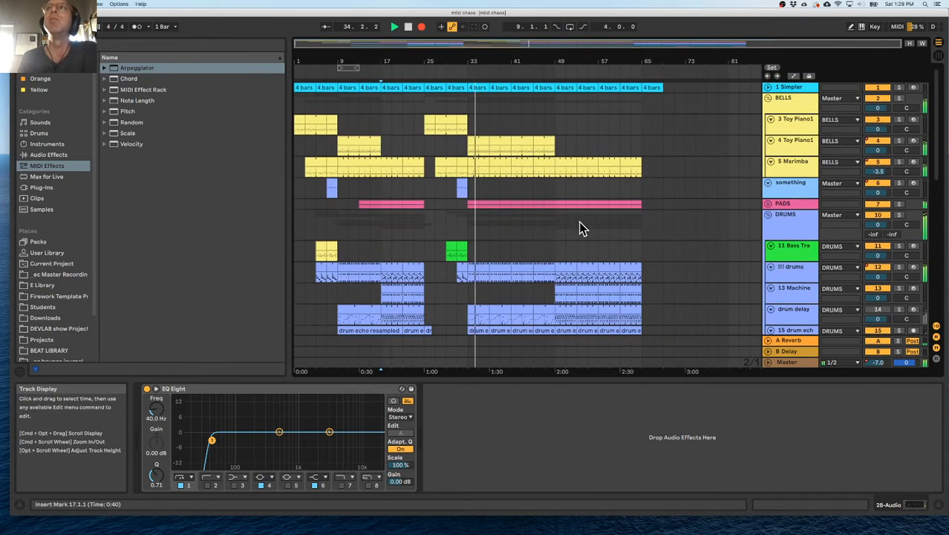
{"action": "scroll", "coordinate": [582, 224], "scroll_direction": "down", "scroll_amount": 15}
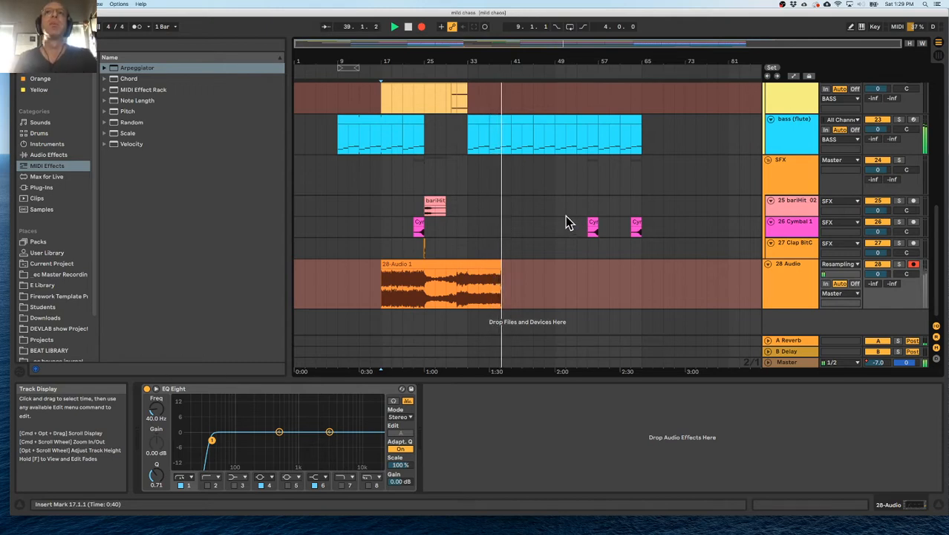
{"action": "key", "text": "space"}
Extend the 22-Operator 1 clip on the Bass track back to 17.1.1, over the Bass 2 clip.
{"action": "scroll", "coordinate": [505, 191], "scroll_direction": "up", "scroll_amount": 5}
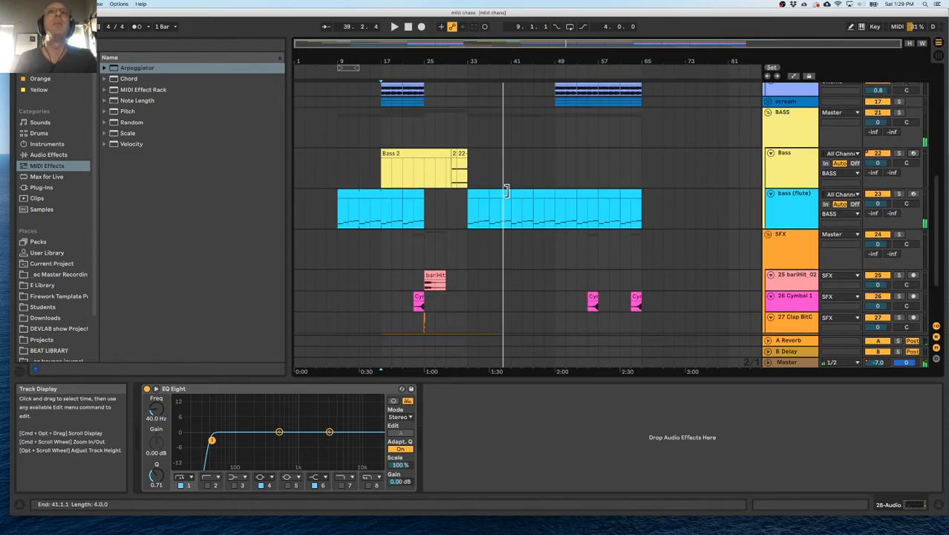
{"action": "left_click", "coordinate": [453, 154]}
{"action": "left_click_drag", "start_coordinate": [453, 152], "coordinate": [382, 153]}
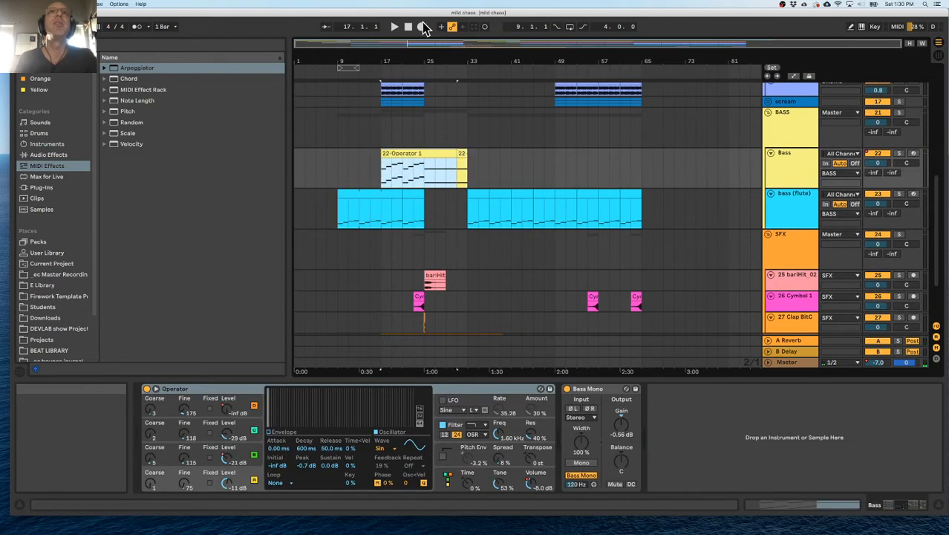
{"action": "left_click", "coordinate": [449, 153]}
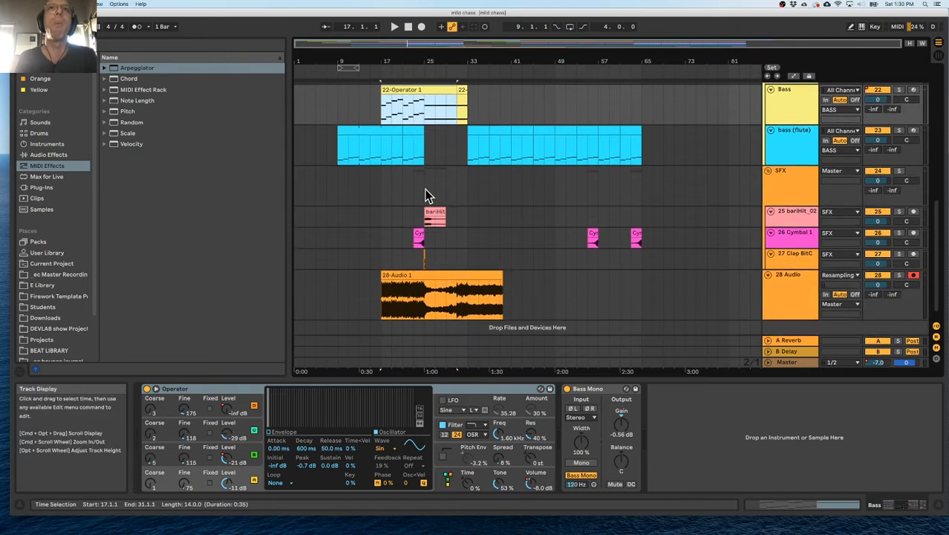
Examine the resampled 28-Audio 1 clip from 17.1.1 and select the 22-Operator 1 clip on the Bass track.
{"action": "scroll", "coordinate": [427, 195], "scroll_direction": "down", "scroll_amount": 1}
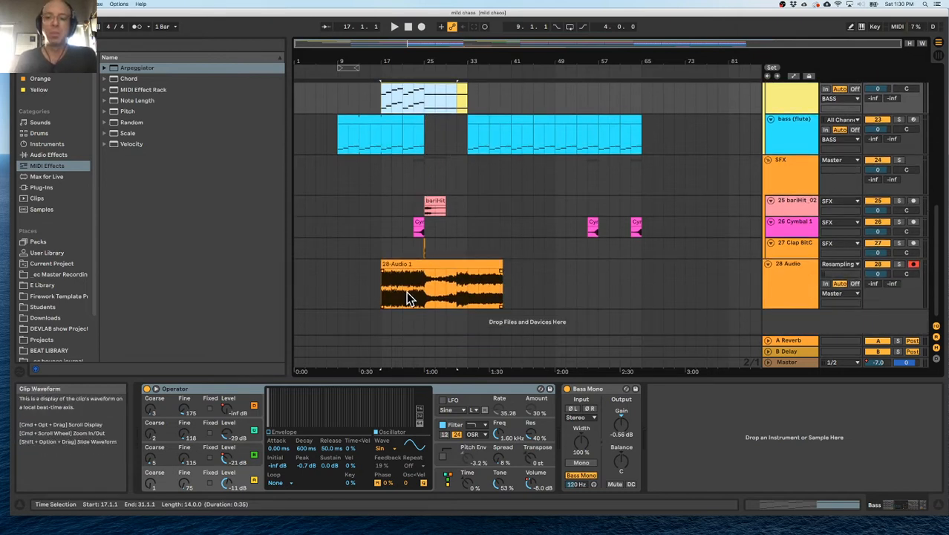
{"action": "left_click", "coordinate": [381, 283]}
{"action": "scroll", "coordinate": [393, 187], "scroll_direction": "up", "scroll_amount": 5}
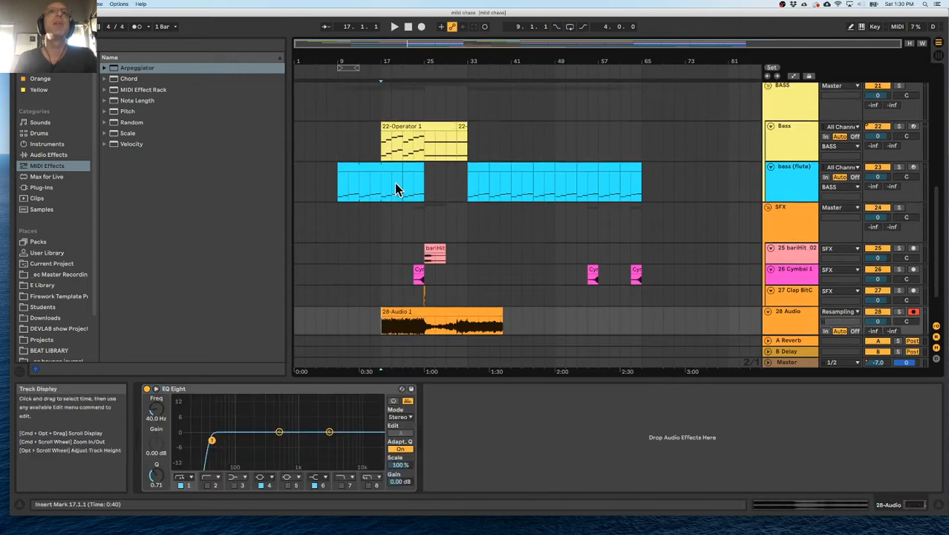
{"action": "left_click", "coordinate": [389, 144]}
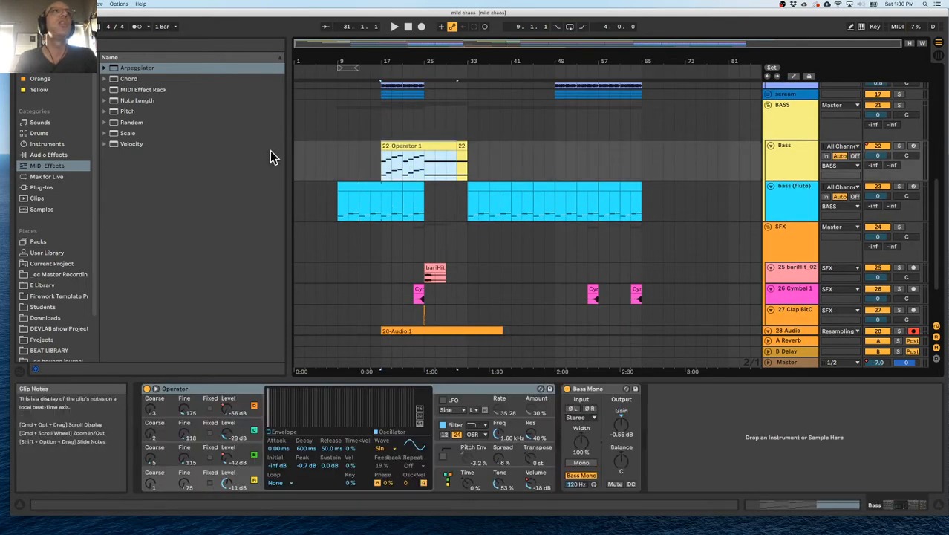
Browse the current project's files and inspect the tracks contained in mild chaos.als.
{"action": "scroll", "coordinate": [438, 247], "scroll_direction": "down", "scroll_amount": 3}
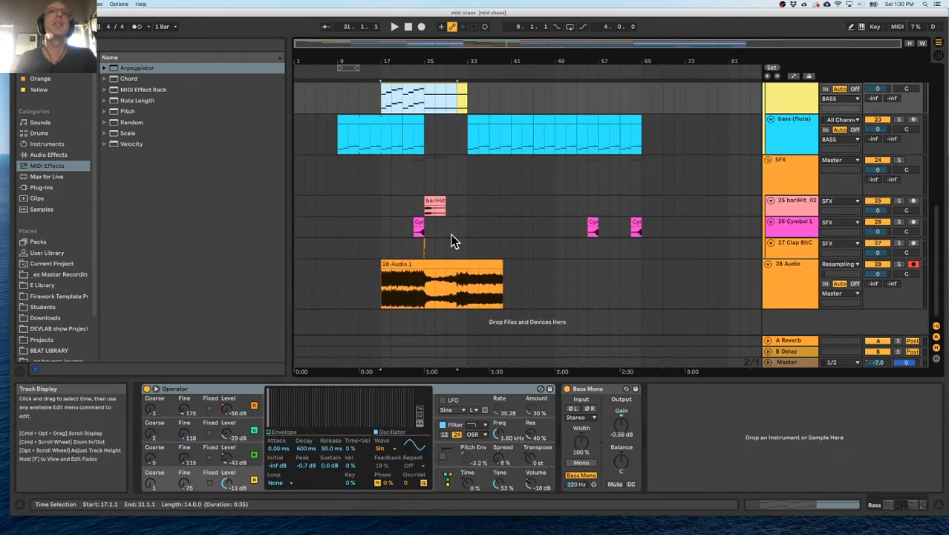
{"action": "left_click", "coordinate": [49, 254]}
{"action": "left_click", "coordinate": [59, 263]}
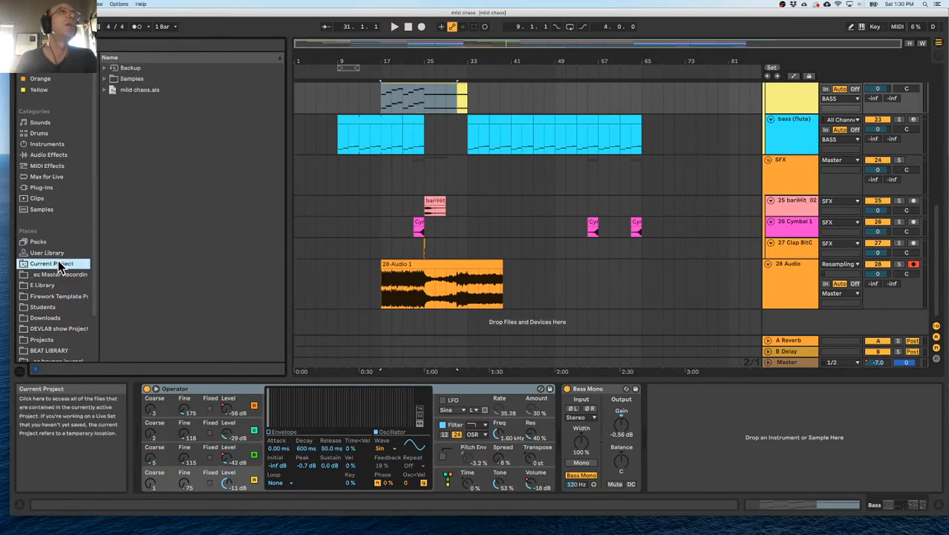
{"action": "left_click", "coordinate": [105, 79]}
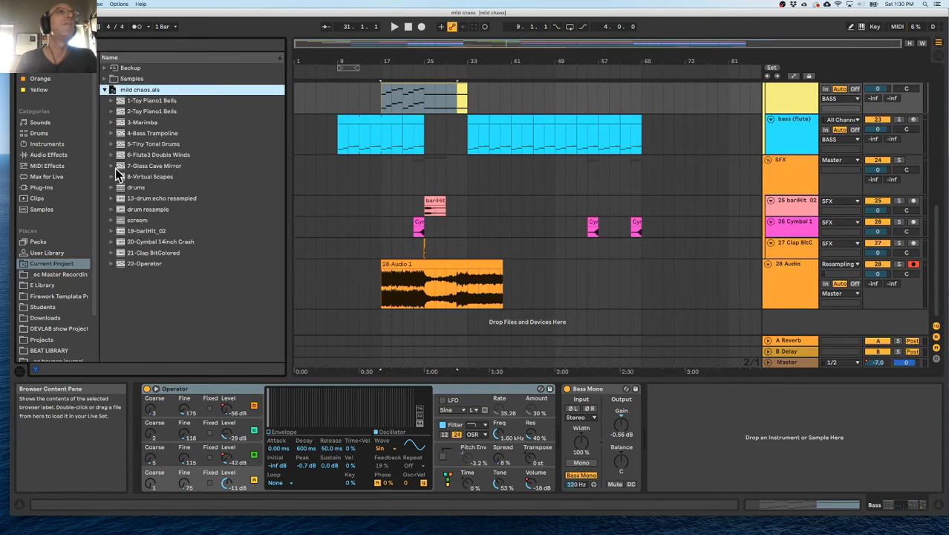
{"action": "left_click", "coordinate": [105, 89]}
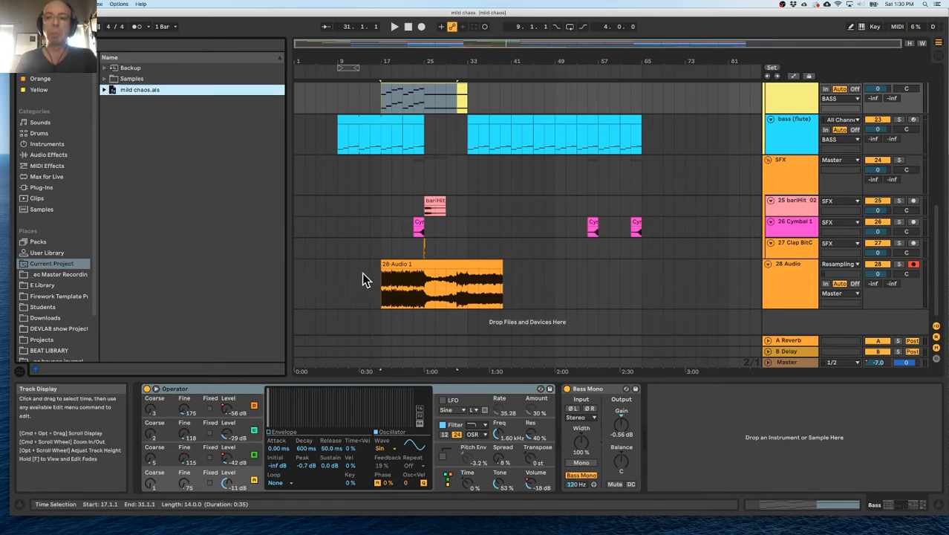
Play the arrangement from bar 17 to check the bass parts together with the drums.
{"action": "key", "text": "space"}
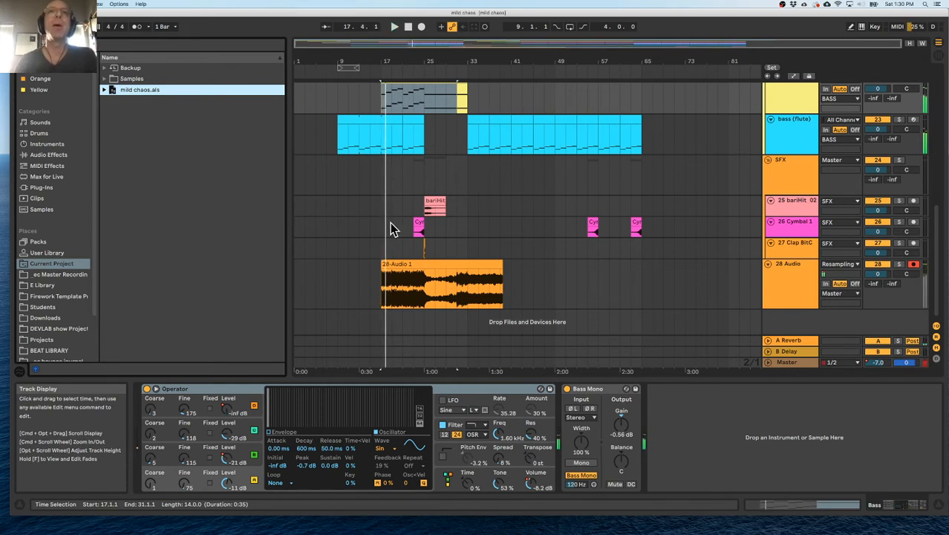
{"action": "scroll", "coordinate": [374, 204], "scroll_direction": "up", "scroll_amount": 3}
{"action": "scroll", "coordinate": [374, 205], "scroll_direction": "down", "scroll_amount": 3}
{"action": "key", "text": "space"}
{"action": "key", "text": "space"}
{"action": "scroll", "coordinate": [356, 130], "scroll_direction": "up", "scroll_amount": 3}
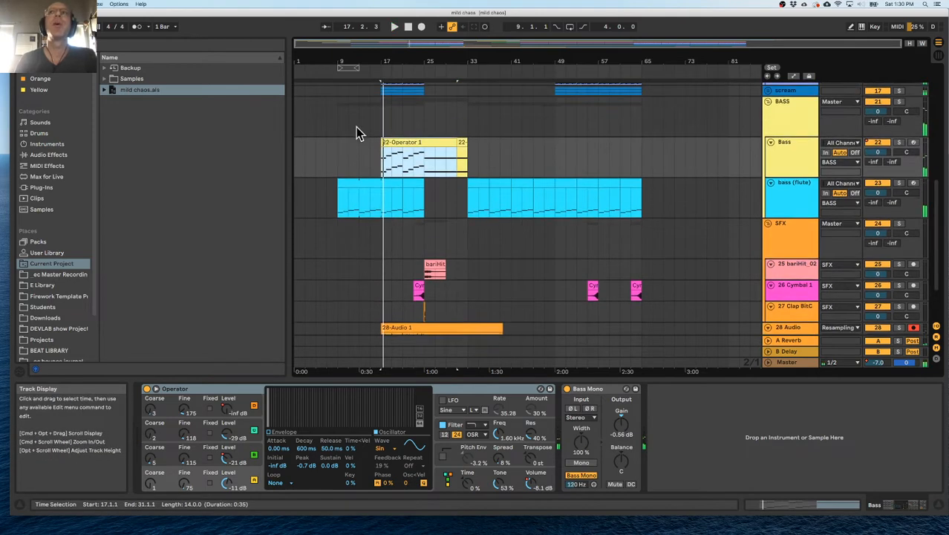
Turn on the Arpeggiator, Saturator, Super OTT Rack and EQ Eight devices on the bass (flute) track.
{"action": "double_click", "coordinate": [783, 191]}
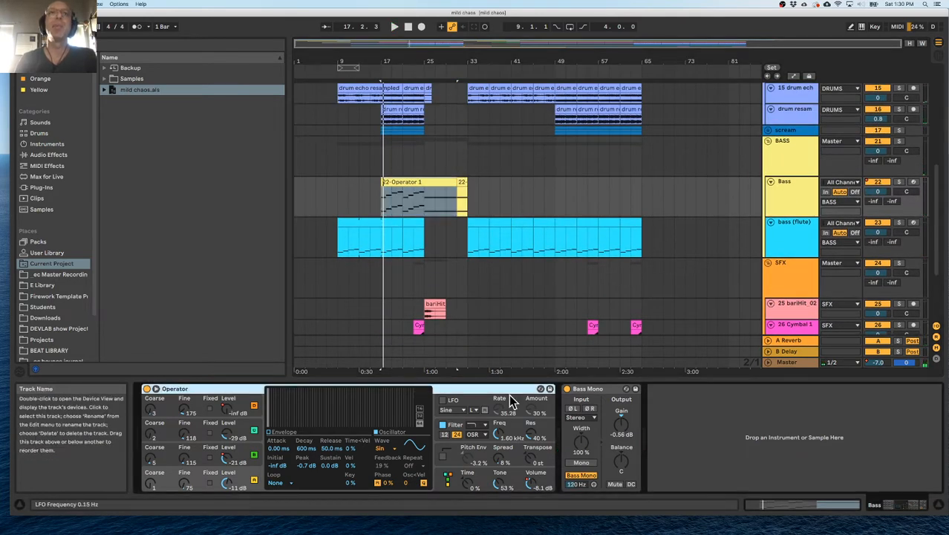
{"action": "left_click", "coordinate": [796, 243]}
{"action": "scroll", "coordinate": [163, 390], "scroll_direction": "left", "scroll_amount": 5}
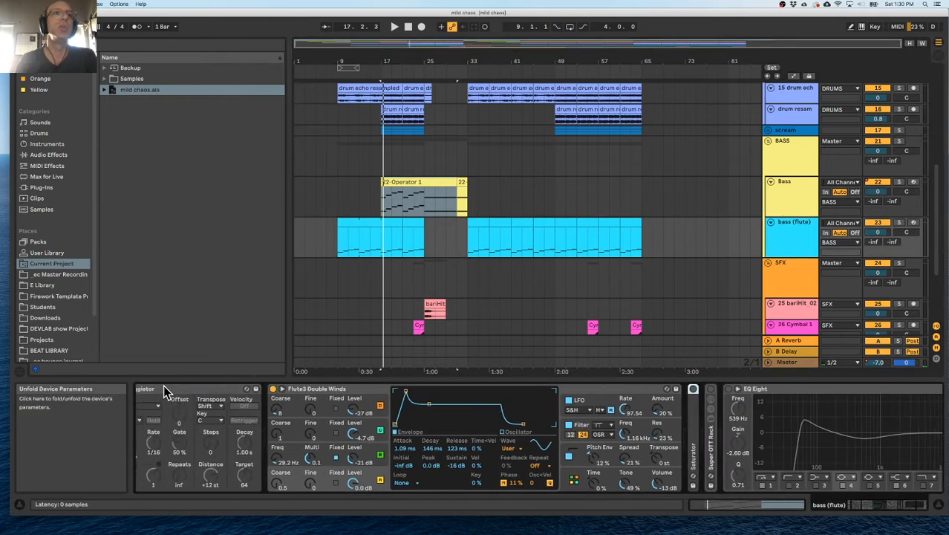
{"action": "left_click", "coordinate": [148, 390]}
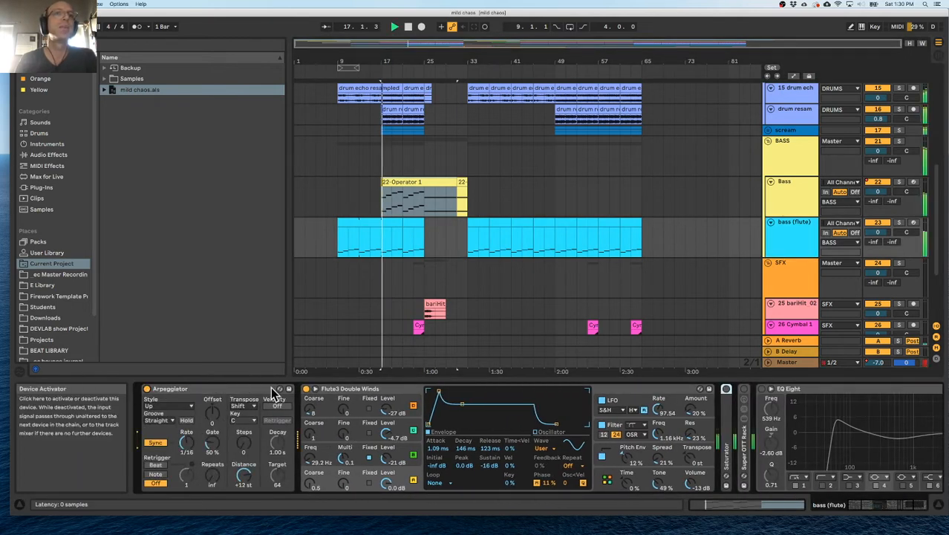
{"action": "left_click", "coordinate": [725, 388]}
{"action": "left_click", "coordinate": [743, 389]}
{"action": "left_click", "coordinate": [763, 388]}
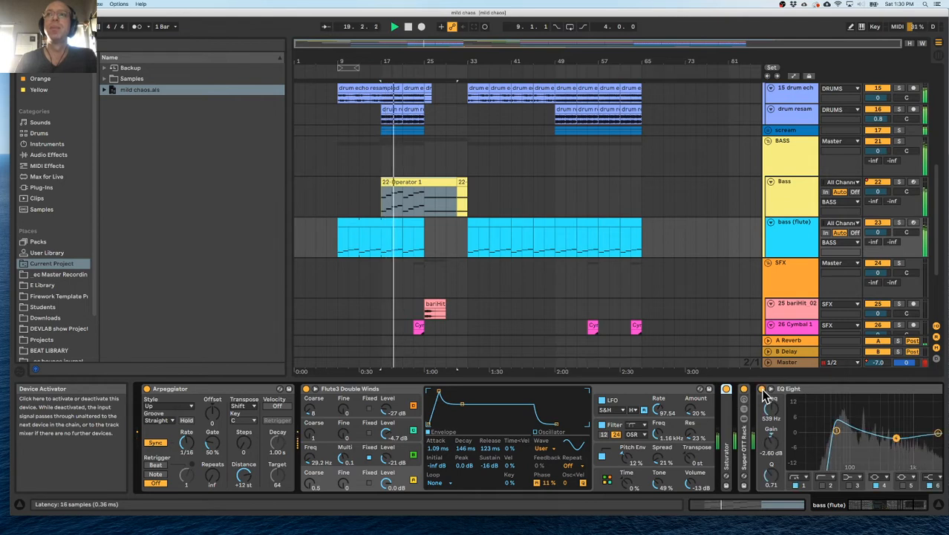
Solo the bass (flute) track and turn its Arpeggiator off.
{"action": "left_click", "coordinate": [899, 223]}
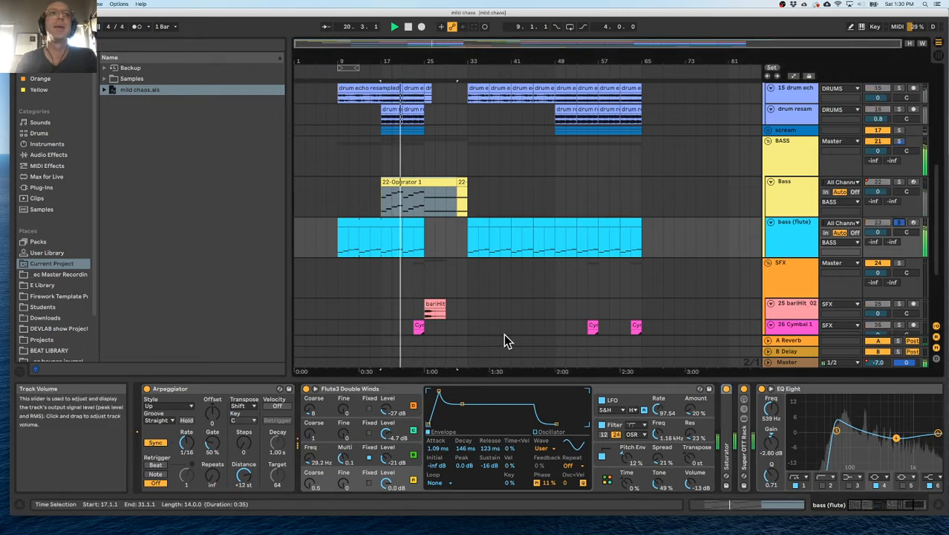
{"action": "left_click", "coordinate": [148, 390]}
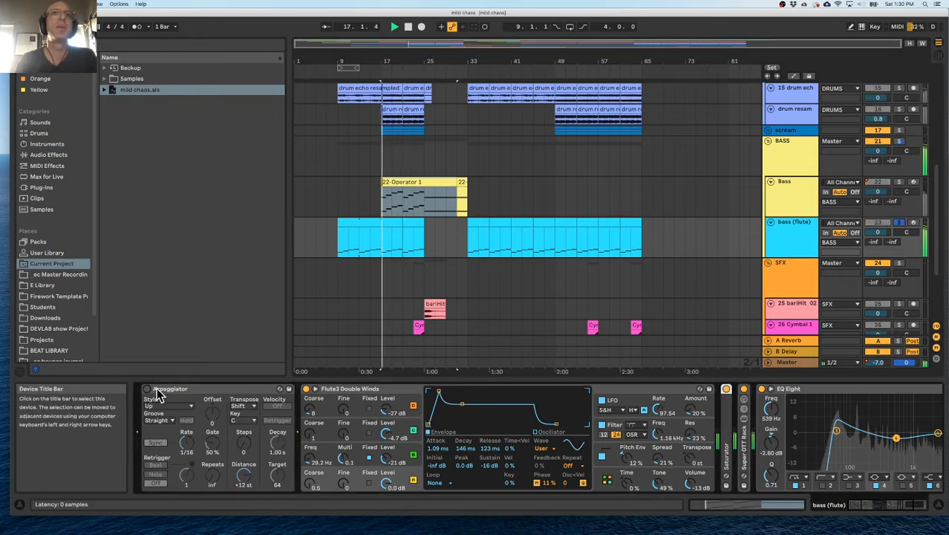
{"action": "scroll", "coordinate": [663, 460], "scroll_direction": "right", "scroll_amount": 5}
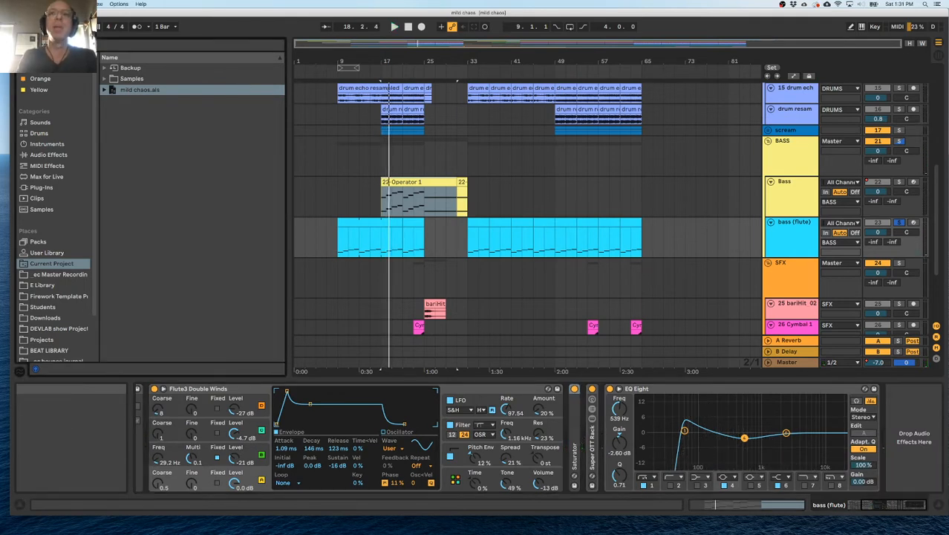
Insert a Utility audio effect between the Super OTT Rack and the EQ Eight on the bass (flute) track.
{"action": "left_click", "coordinate": [42, 189]}
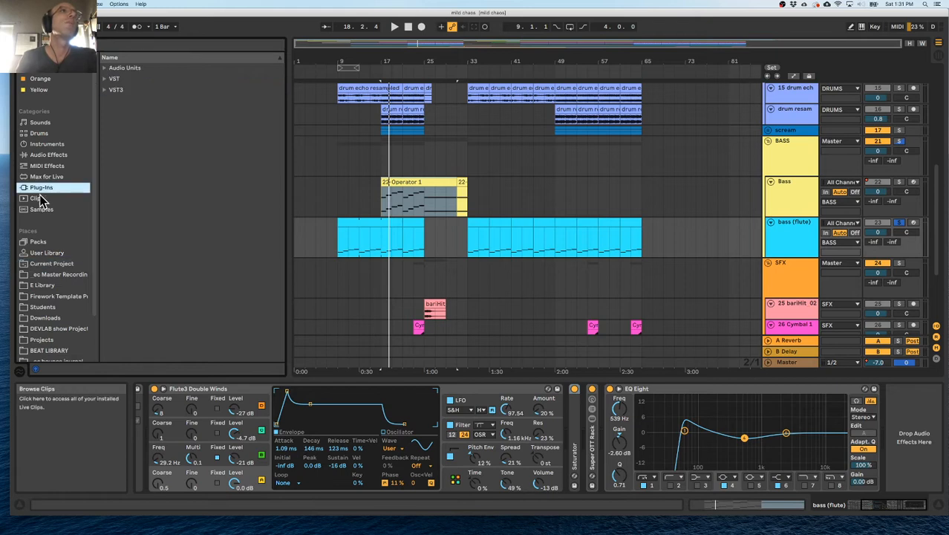
{"action": "left_click", "coordinate": [47, 155]}
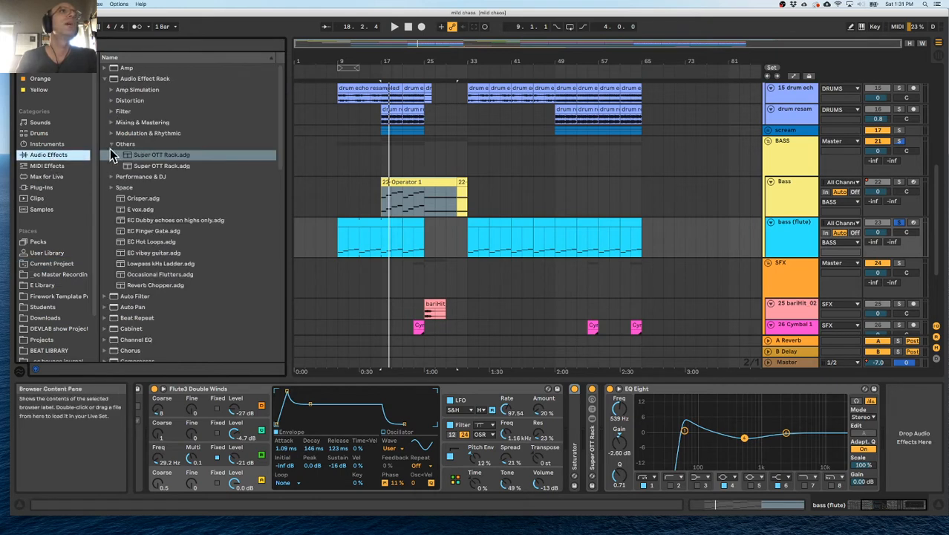
{"action": "left_click", "coordinate": [111, 145]}
{"action": "scroll", "coordinate": [141, 298], "scroll_direction": "down", "scroll_amount": 15}
{"action": "left_click_drag", "start_coordinate": [123, 333], "coordinate": [619, 435]}
Try full Mono on the bass (flute) Utility during playback, and switch it to Bass Mono at 120 Hz instead.
{"action": "key", "text": "space"}
{"action": "left_click", "coordinate": [626, 463]}
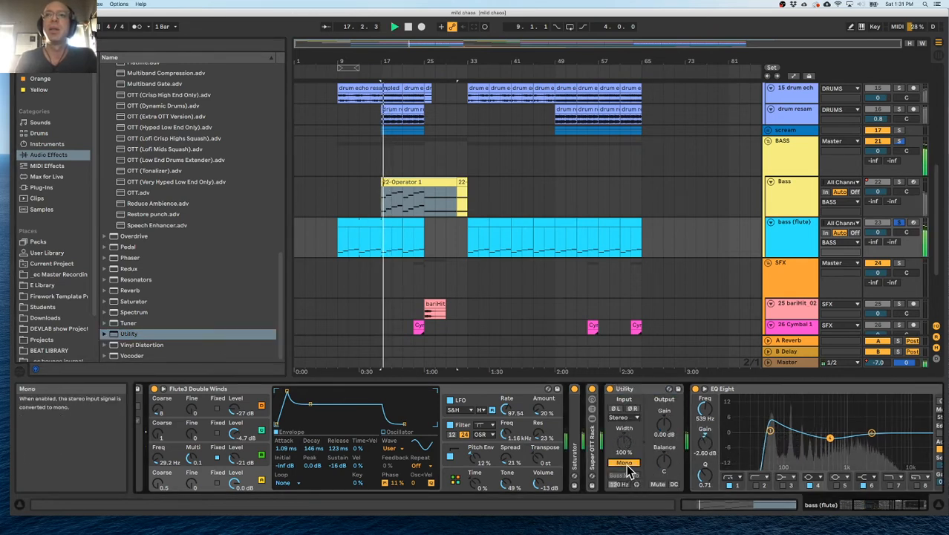
{"action": "left_click", "coordinate": [627, 465]}
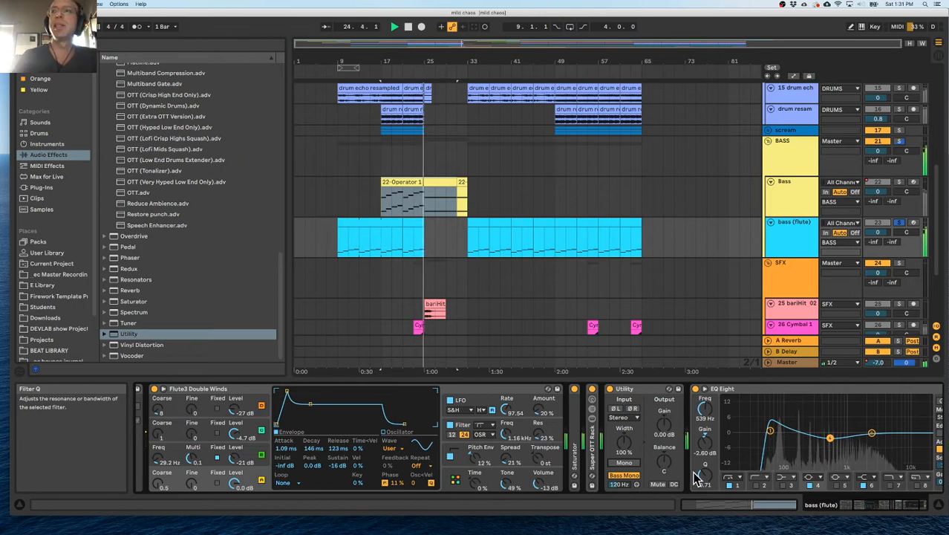
Shape the bass (flute) EQ Eight with band 4 at about 323 Hz and -4 dB and band 6 at about 3.09 kHz and -0.12 dB.
{"action": "left_click_drag", "start_coordinate": [830, 439], "coordinate": [827, 449]}
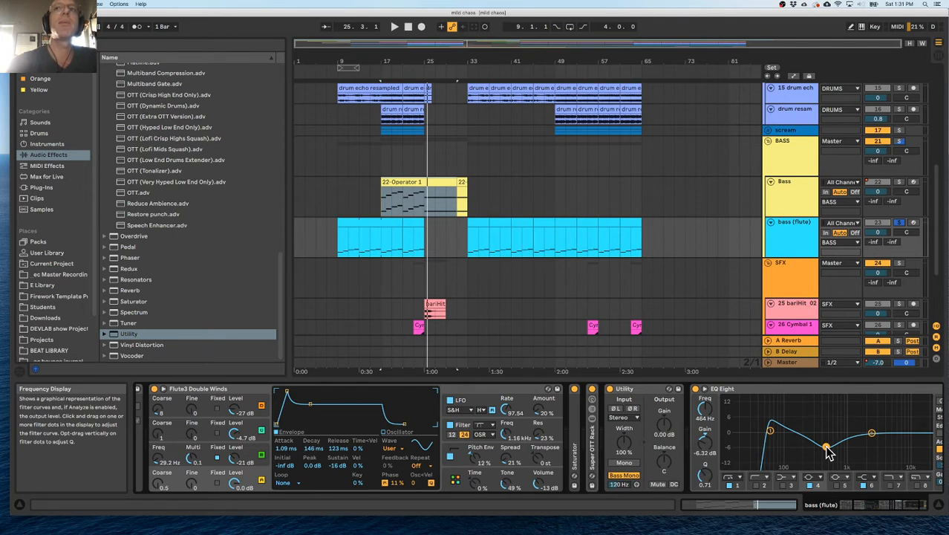
{"action": "key", "text": "space"}
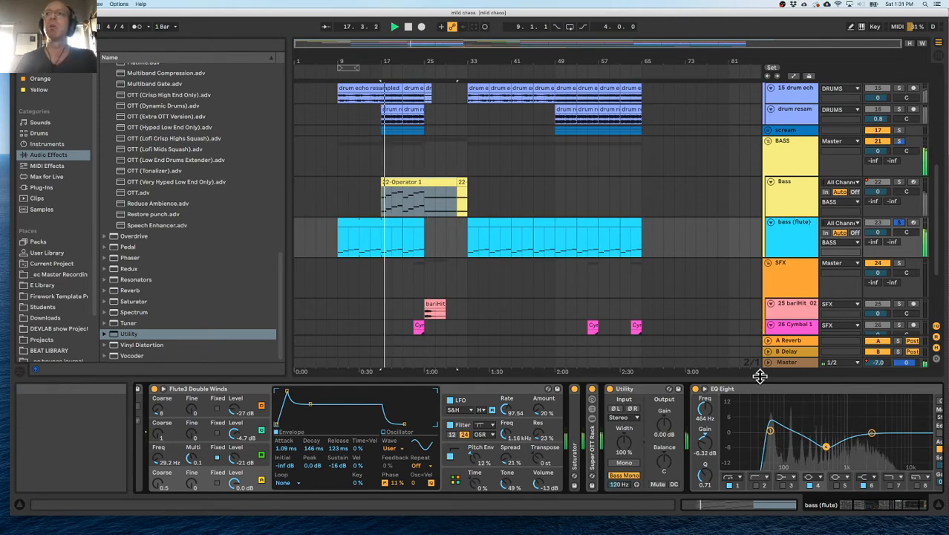
{"action": "left_click_drag", "start_coordinate": [827, 446], "coordinate": [816, 443]}
{"action": "key", "text": "space"}
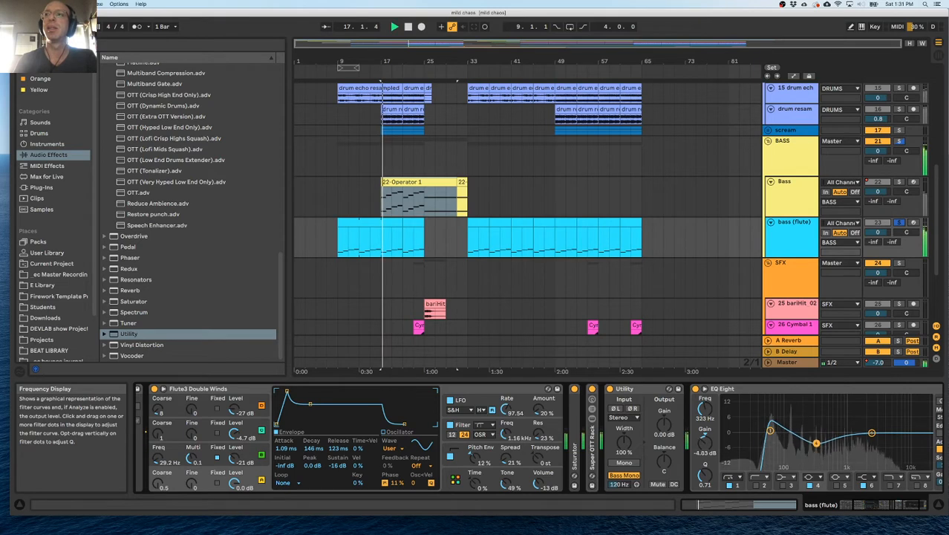
{"action": "mouse_move", "coordinate": [871, 433]}
{"action": "left_mouse_down"}
{"action": "mouse_move", "coordinate": [881, 439]}
{"action": "mouse_move", "coordinate": [877, 430]}
{"action": "left_mouse_up"}
Play from bar 9 without solo, and audition the Bass track soloed from 17.1.1.
{"action": "left_click", "coordinate": [339, 250]}
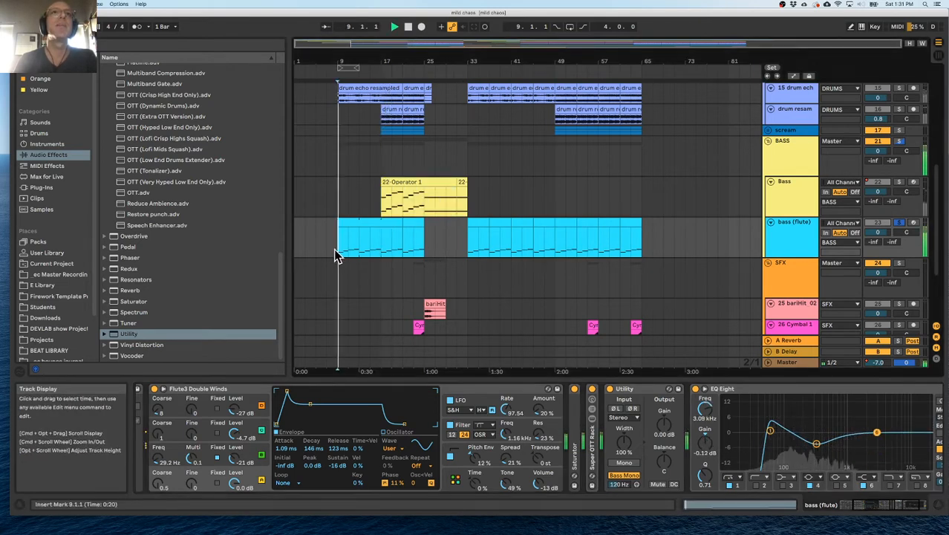
{"action": "left_click", "coordinate": [898, 182]}
{"action": "left_click", "coordinate": [381, 208]}
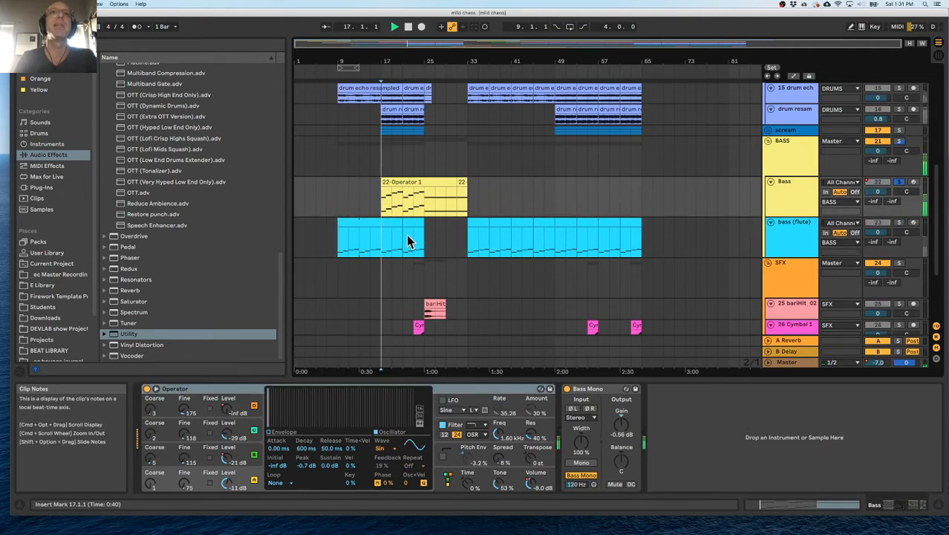
{"action": "key", "text": "space"}
{"action": "left_click_drag", "start_coordinate": [396, 57], "coordinate": [429, 182]}
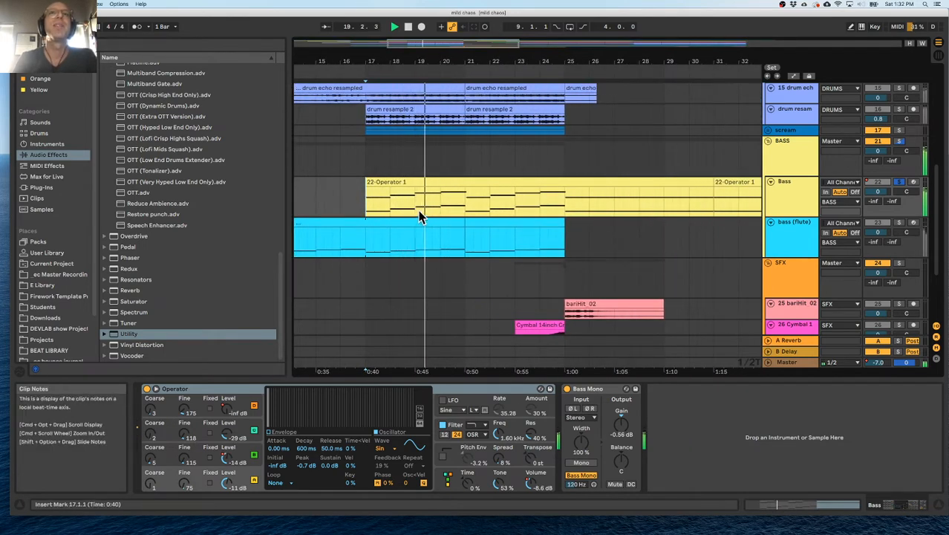
{"action": "key", "text": "space"}
Compare the Bass and bass (flute) tracks from bar 17 by playing them soloed together and separately.
{"action": "left_click", "coordinate": [899, 223]}
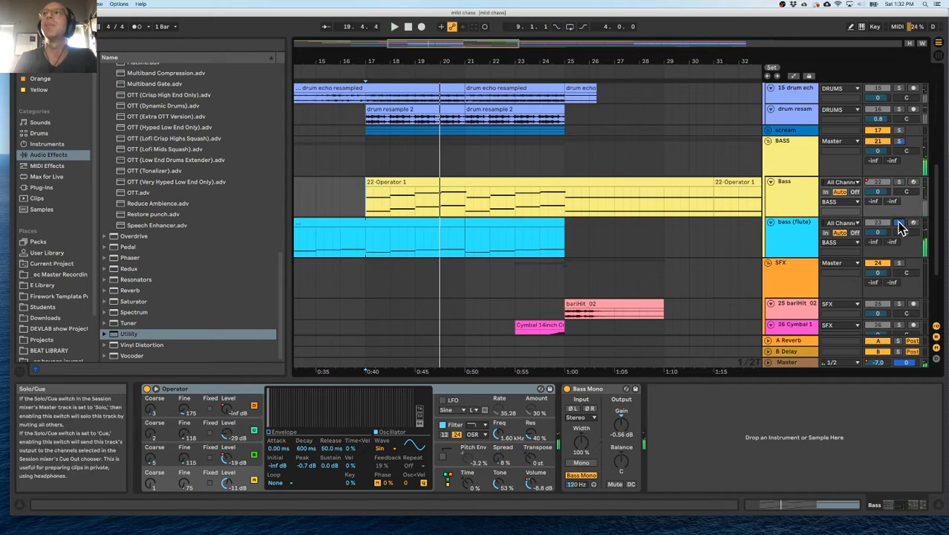
{"action": "left_click", "coordinate": [900, 182]}
{"action": "key", "text": "space"}
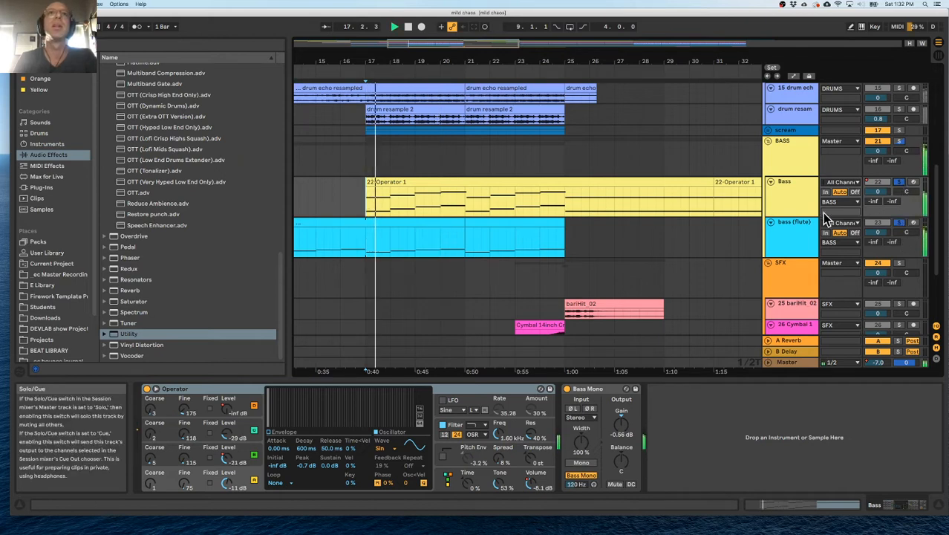
{"action": "left_click", "coordinate": [899, 222]}
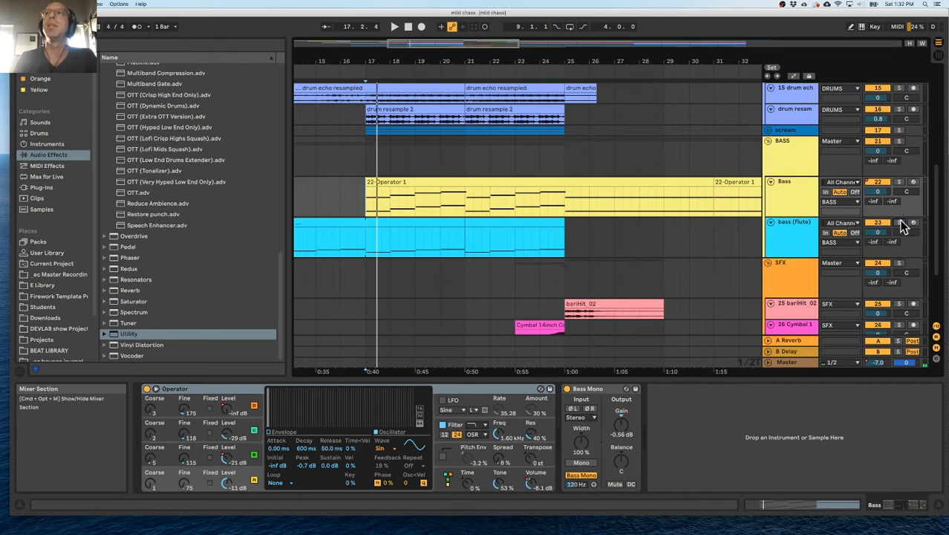
{"action": "left_click", "coordinate": [900, 223]}
{"action": "key", "text": "space"}
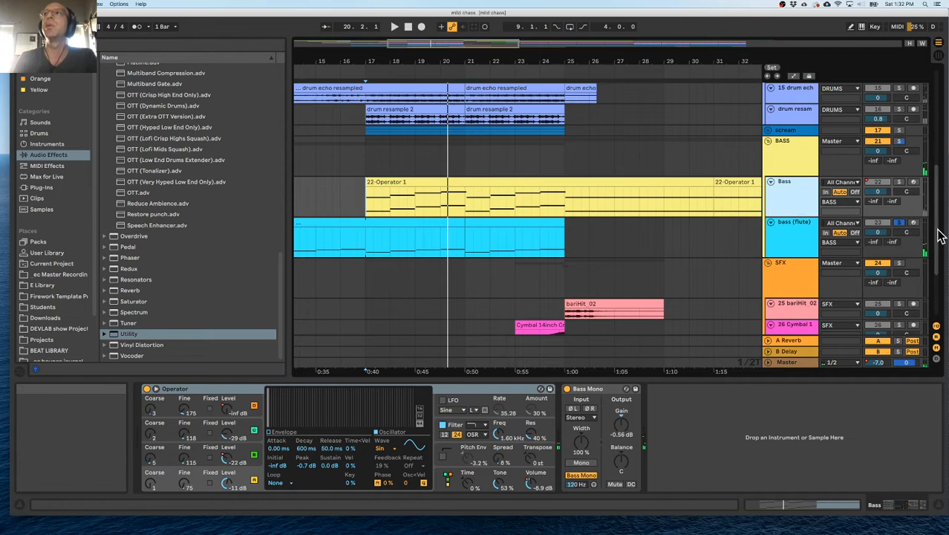
{"action": "key", "text": "space"}
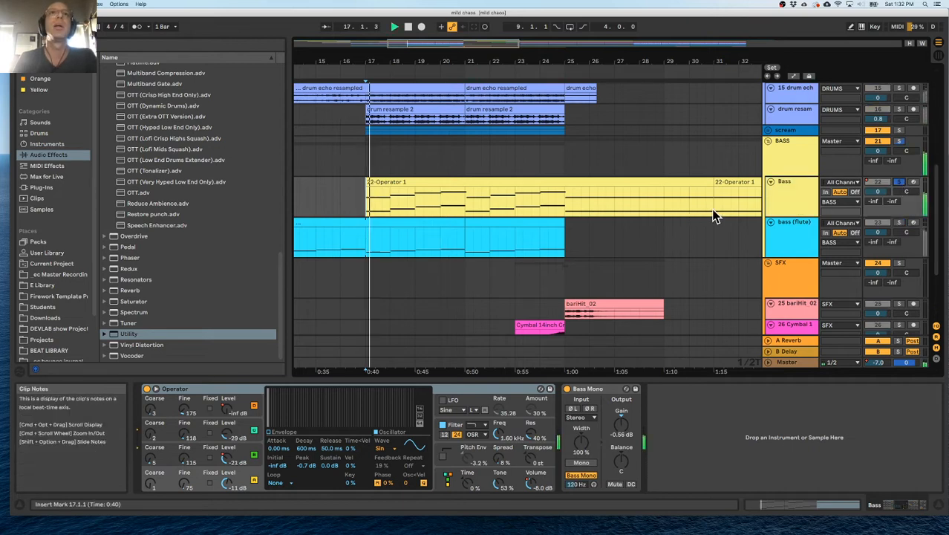
Compare the notes of the 22-Operator 1 clip with the bass (flute) clips and reduce the note editor's height.
{"action": "double_click", "coordinate": [395, 183]}
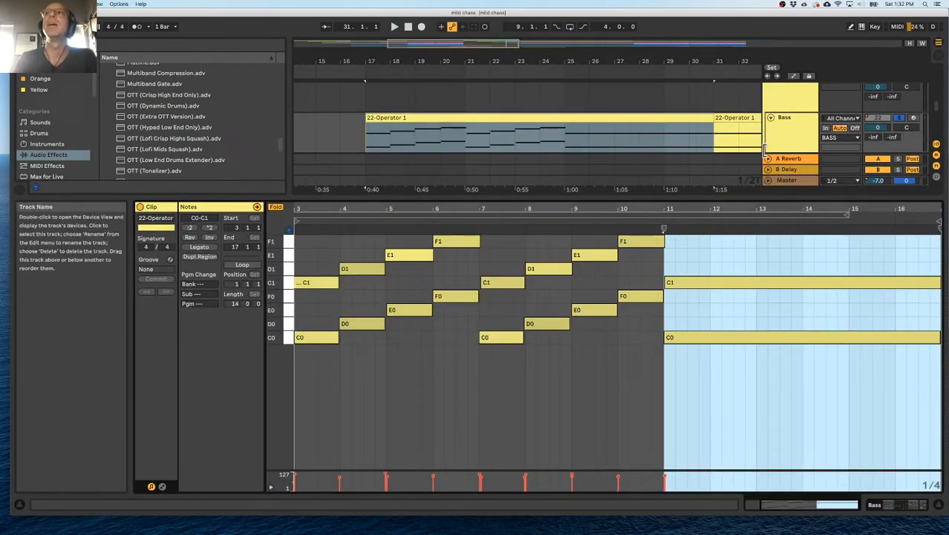
{"action": "scroll", "coordinate": [752, 145], "scroll_direction": "down", "scroll_amount": 4}
{"action": "left_click", "coordinate": [438, 92]}
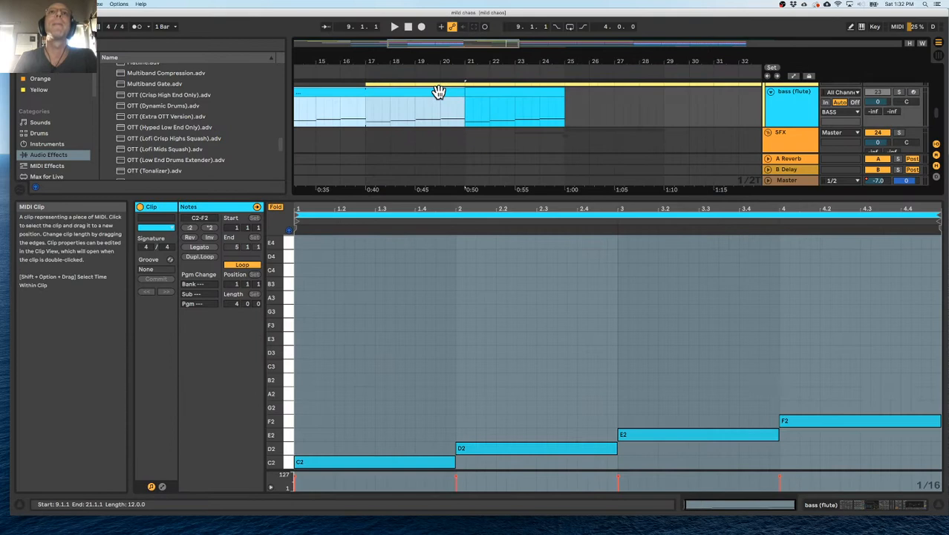
{"action": "double_click", "coordinate": [494, 93]}
{"action": "scroll", "coordinate": [529, 299], "scroll_direction": "up", "scroll_amount": 4}
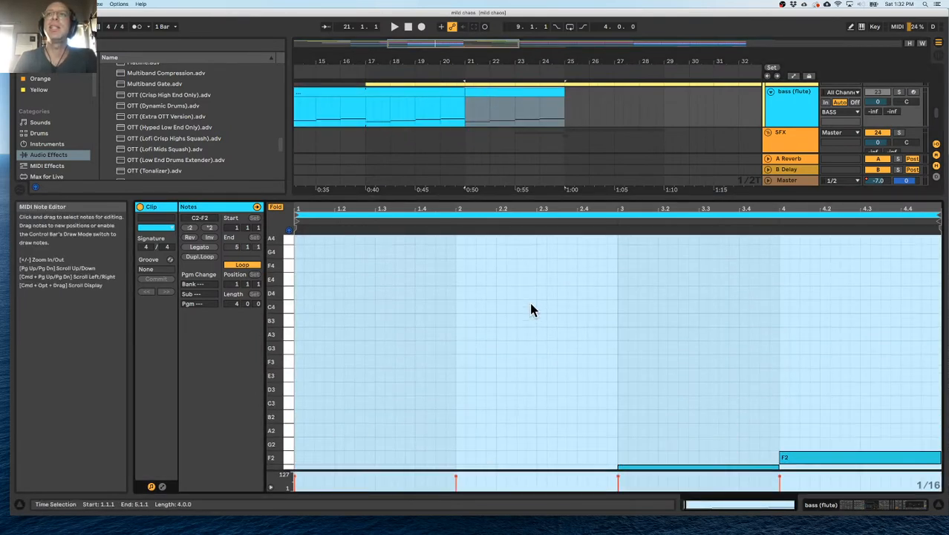
{"action": "scroll", "coordinate": [432, 107], "scroll_direction": "up", "scroll_amount": 3}
{"action": "left_click_drag", "start_coordinate": [466, 197], "coordinate": [461, 340]}
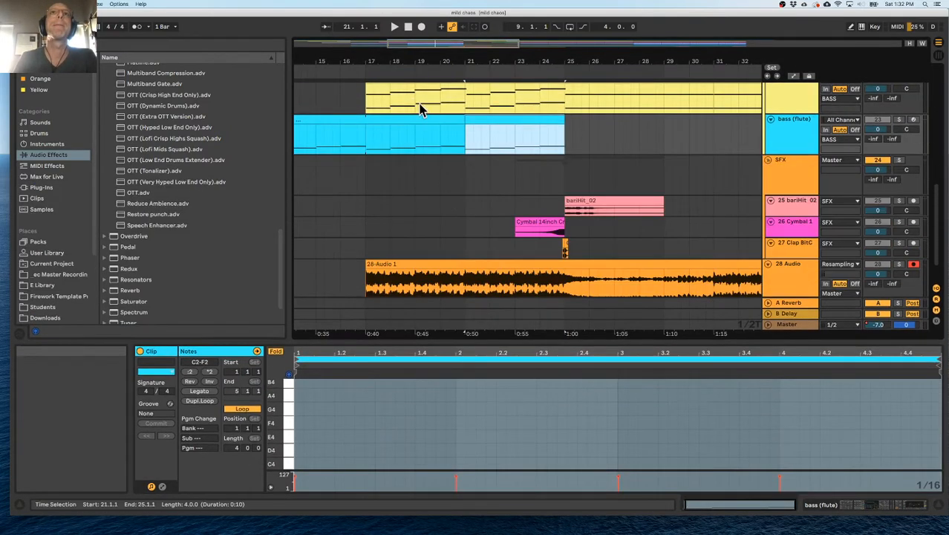
Inspect the notes of the 22-Operator 1 clip and the Bass track's Operator while playing from bar 17.
{"action": "scroll", "coordinate": [416, 104], "scroll_direction": "up", "scroll_amount": 2}
{"action": "left_click", "coordinate": [410, 136]}
{"action": "scroll", "coordinate": [386, 416], "scroll_direction": "down", "scroll_amount": 1}
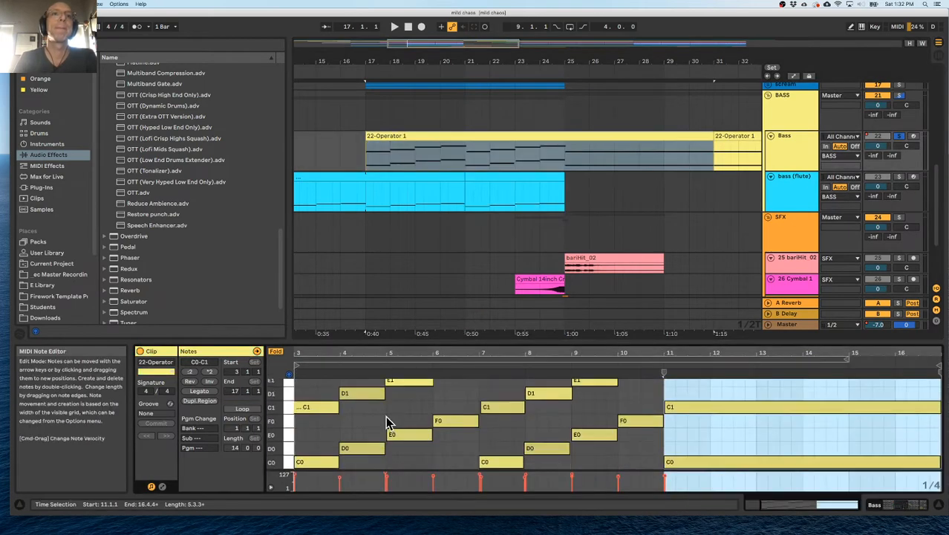
{"action": "left_click", "coordinate": [794, 142]}
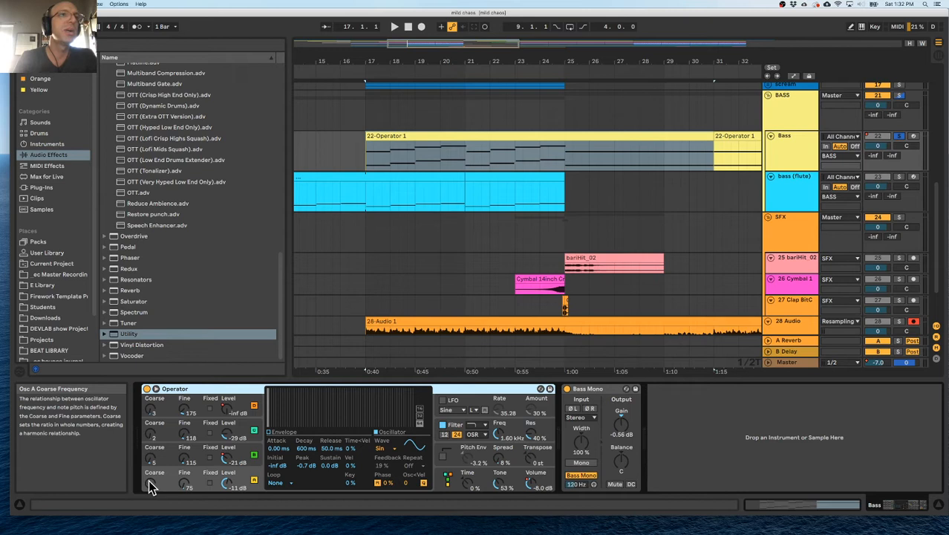
{"action": "key", "text": "space"}
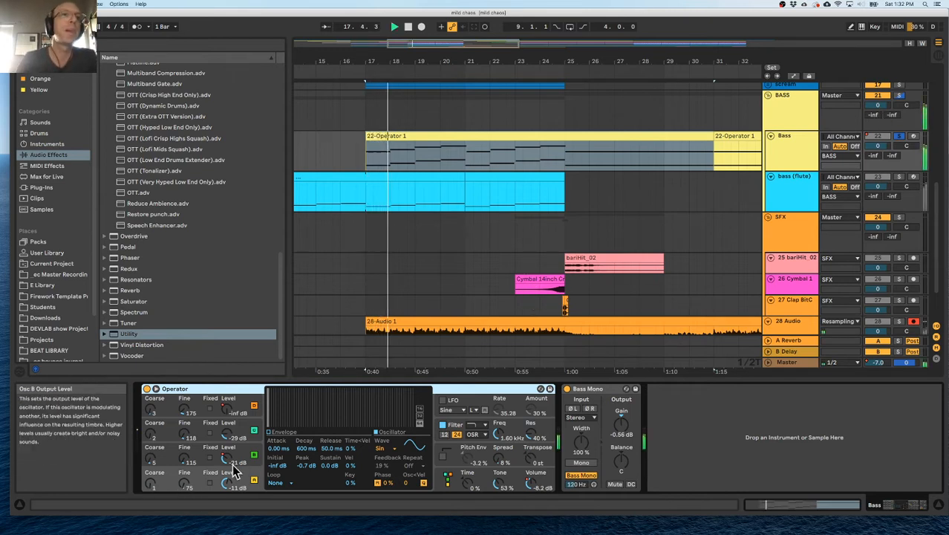
Set the Fine tuning of Operator's oscillators A, B and D to 0 and oscillator C to 15, and play from bar 17.
{"action": "left_click_drag", "start_coordinate": [185, 459], "coordinate": [185, 486]}
{"action": "left_click_drag", "start_coordinate": [185, 435], "coordinate": [185, 476]}
{"action": "left_click_drag", "start_coordinate": [184, 408], "coordinate": [184, 457]}
{"action": "key", "text": "space"}
{"action": "key", "text": "space"}
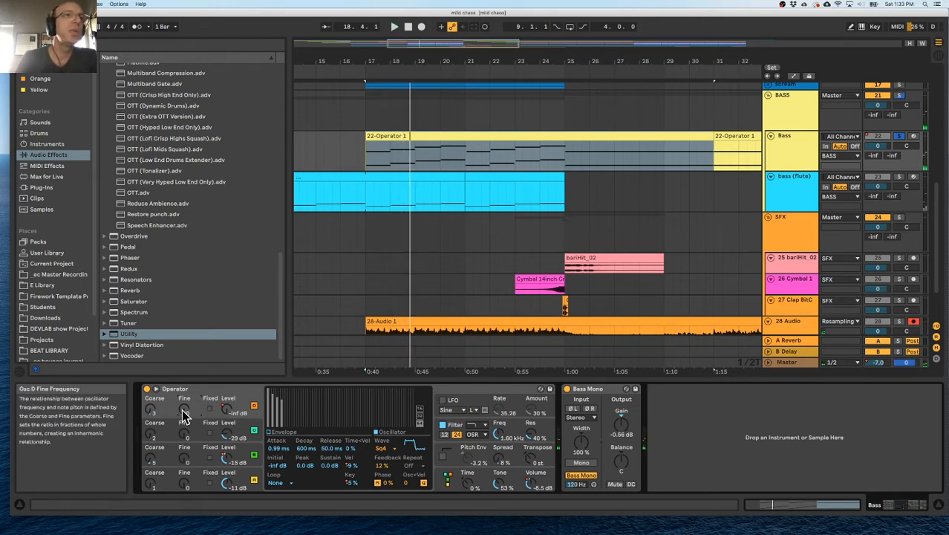
{"action": "left_click_drag", "start_coordinate": [194, 434], "coordinate": [182, 412]}
{"action": "key", "text": "space"}
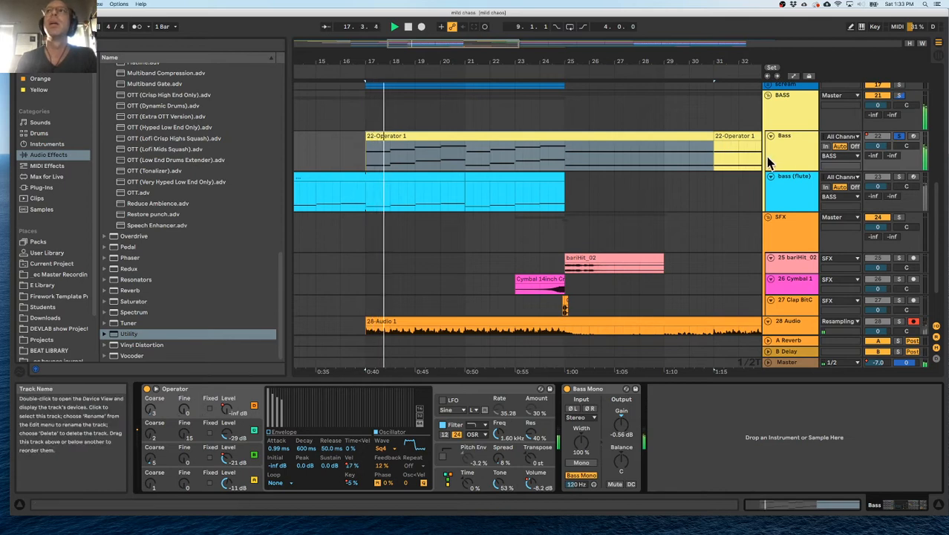
Show the automation lanes, set oscillator D's Fine tuning to 168 and check Operator's algorithm display.
{"action": "key", "text": "a"}
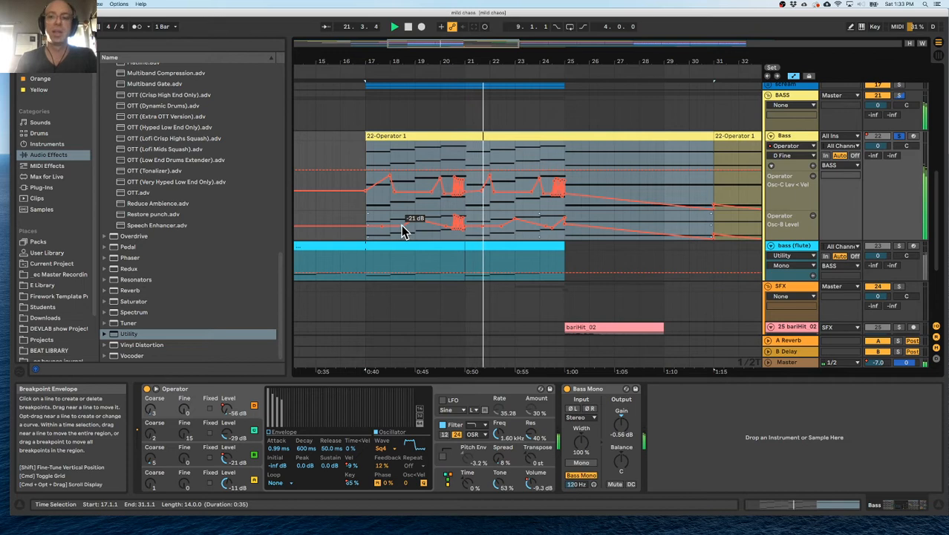
{"action": "left_click_drag", "start_coordinate": [184, 409], "coordinate": [184, 387]}
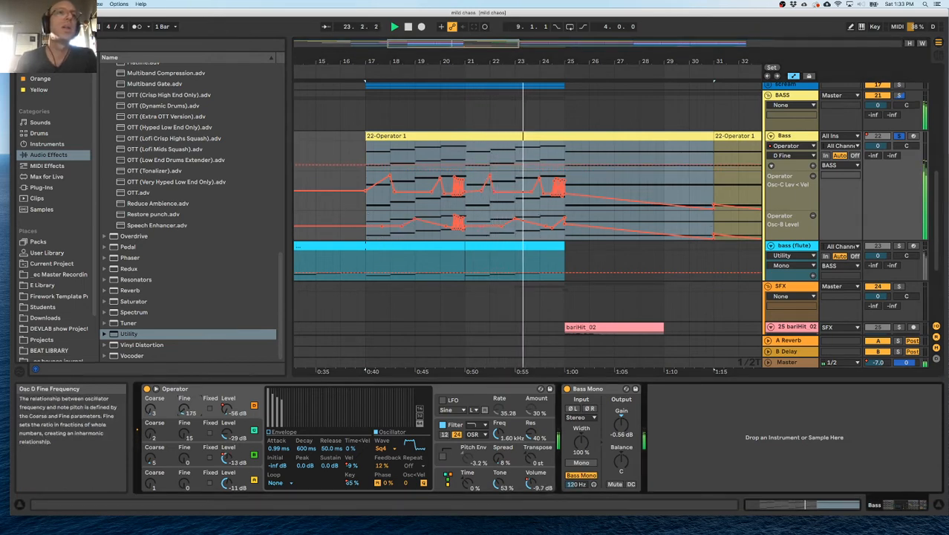
{"action": "left_click", "coordinate": [449, 478]}
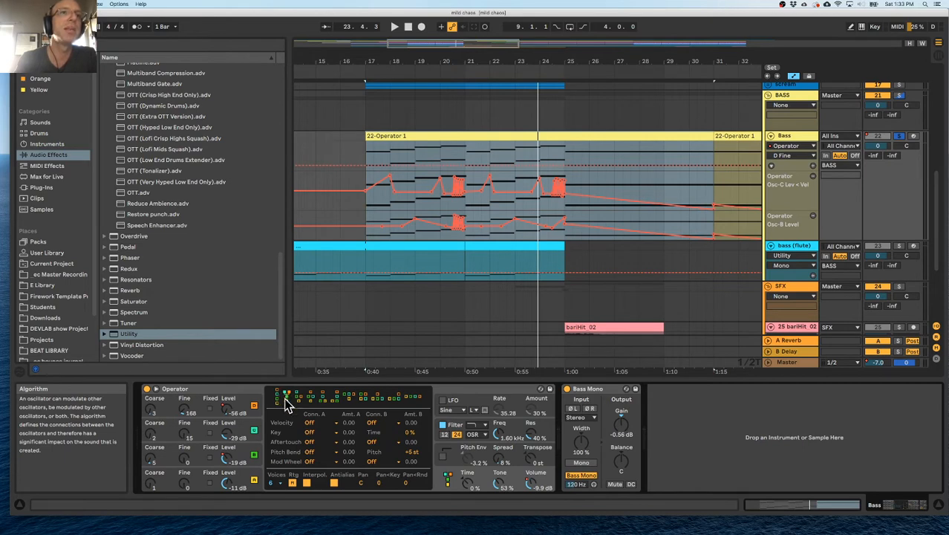
{"action": "left_click", "coordinate": [168, 477]}
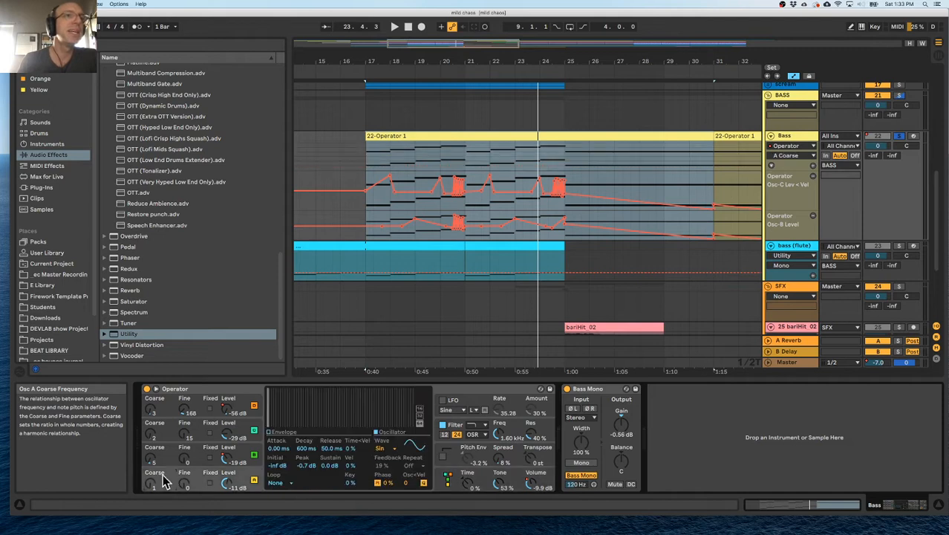
Try other Fine tunings during playback from bar 17, ending with oscillator C at 90 and oscillator B at 60.
{"action": "left_click_drag", "start_coordinate": [185, 462], "coordinate": [184, 440]}
{"action": "left_click", "coordinate": [184, 437]}
{"action": "key", "text": "space"}
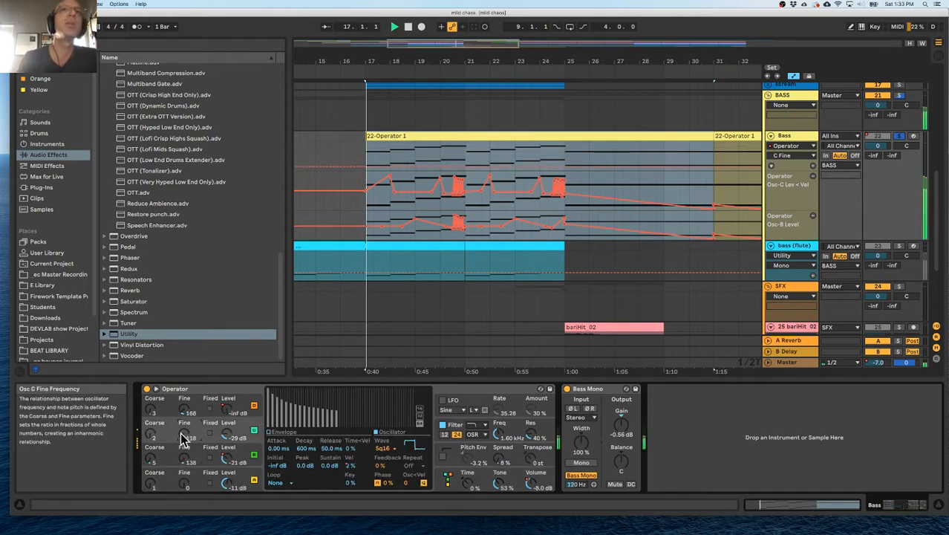
{"action": "left_click_drag", "start_coordinate": [184, 433], "coordinate": [185, 462]}
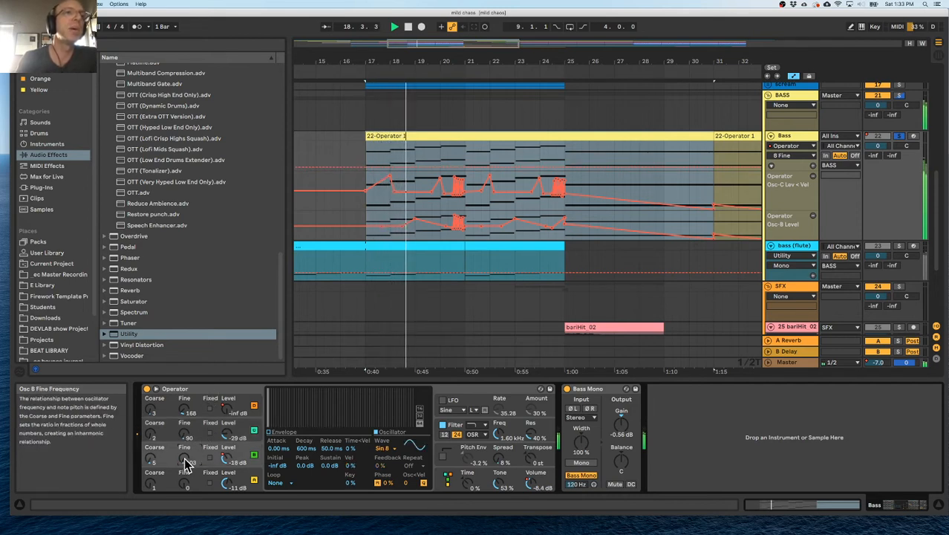
{"action": "left_click_drag", "start_coordinate": [185, 458], "coordinate": [184, 457]}
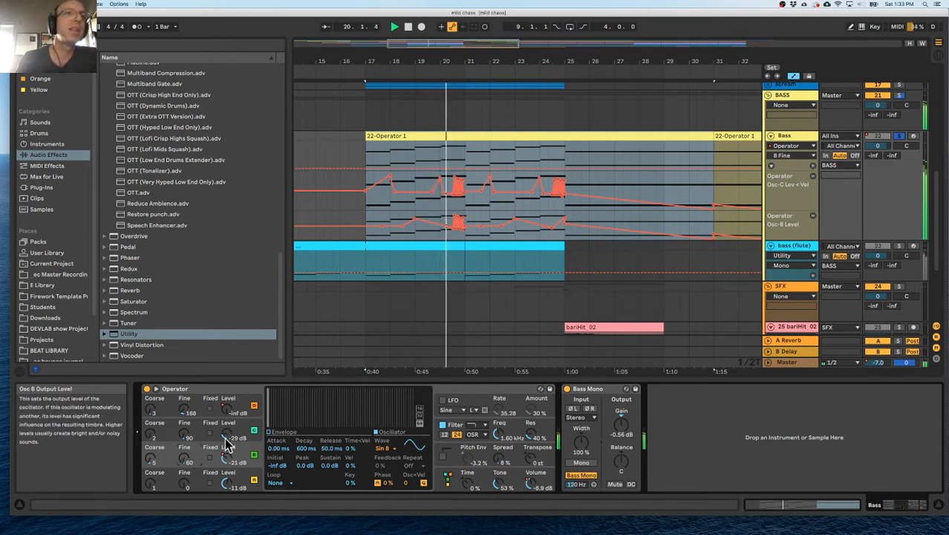
Set Operator's Fine tuning to 45 for oscillator D, 20 for oscillator C and 0 for oscillator B, and replay from bar 17.
{"action": "left_click_drag", "start_coordinate": [185, 413], "coordinate": [184, 446]}
{"action": "left_click_drag", "start_coordinate": [184, 411], "coordinate": [184, 392]}
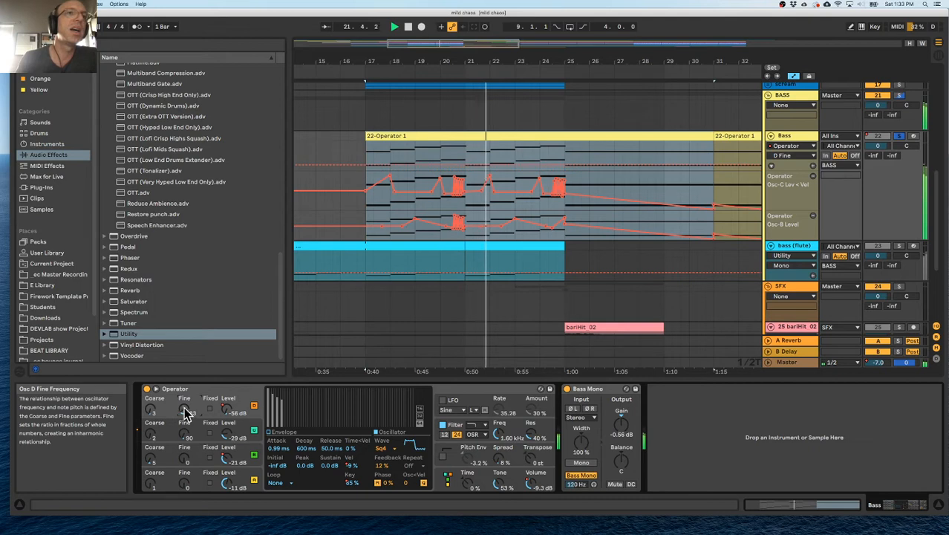
{"action": "left_click_drag", "start_coordinate": [184, 459], "coordinate": [185, 454]}
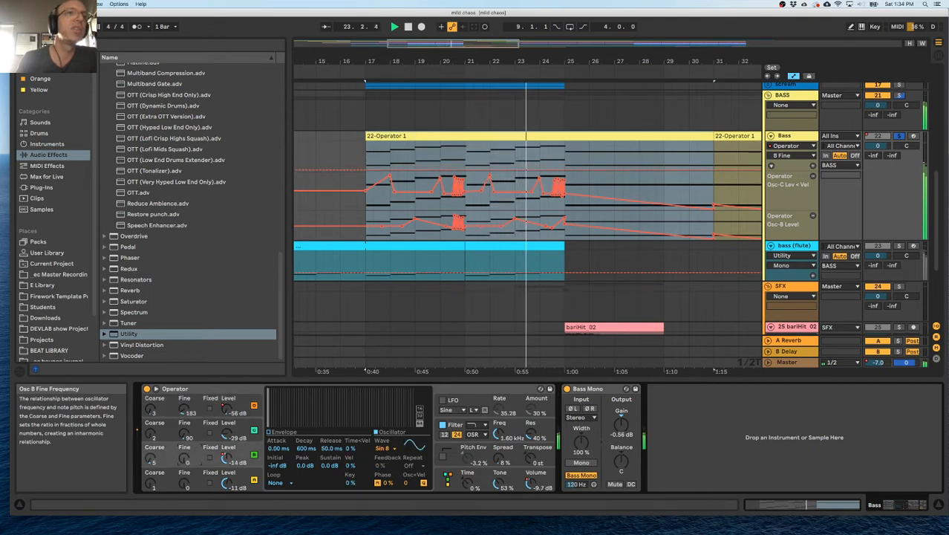
{"action": "left_click_drag", "start_coordinate": [184, 434], "coordinate": [184, 413]}
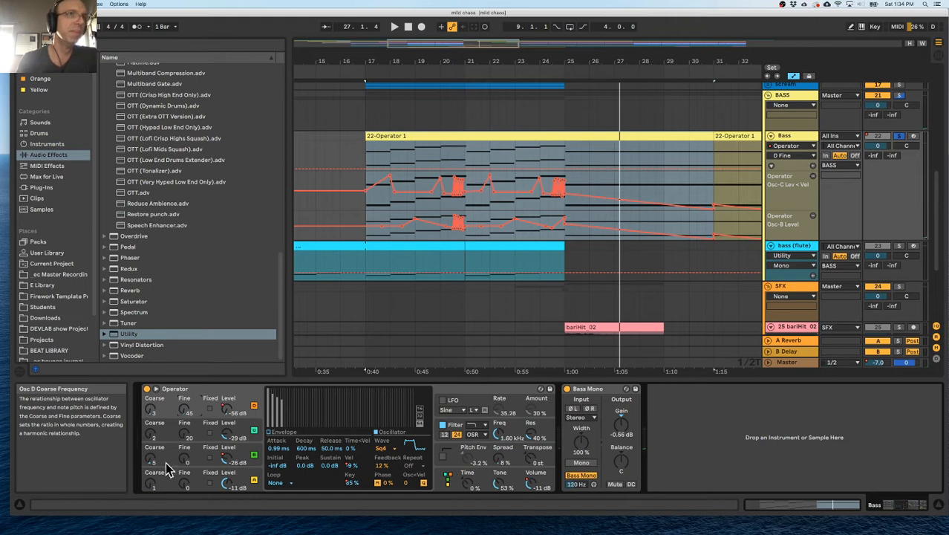
{"action": "left_click", "coordinate": [153, 484]}
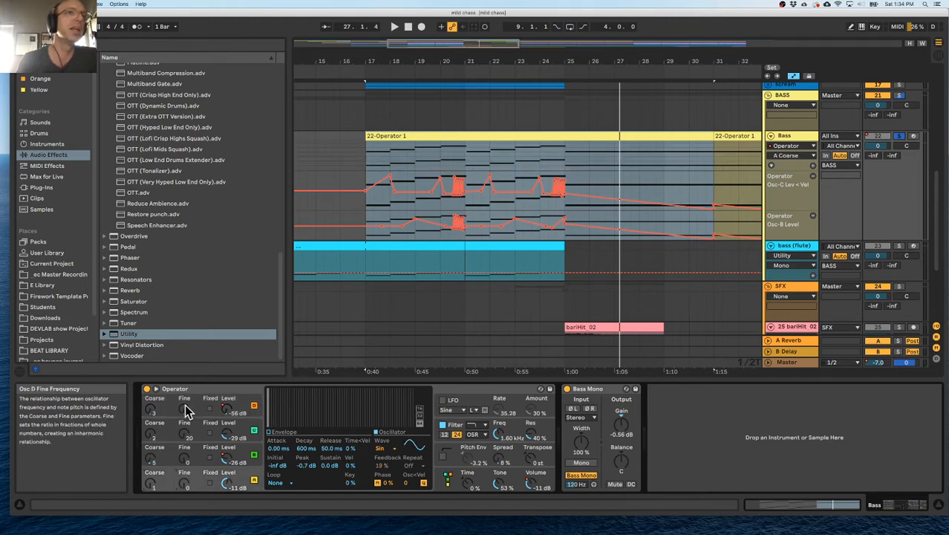
{"action": "key", "text": "space"}
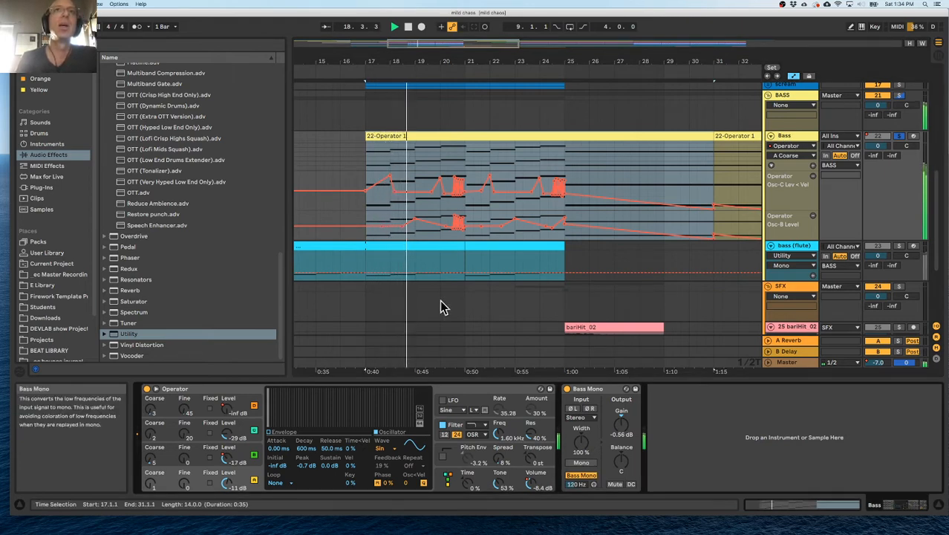
Raise the Osc-C Lev < Vel automation at the start of bar 17 and replay the Bass track from there.
{"action": "left_click", "coordinate": [355, 71]}
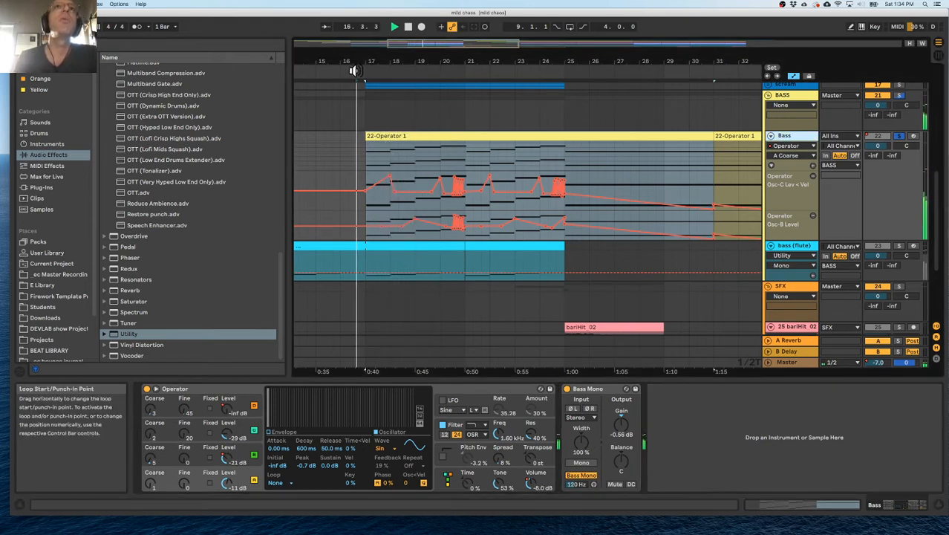
{"action": "left_click", "coordinate": [367, 193]}
{"action": "key", "text": "space"}
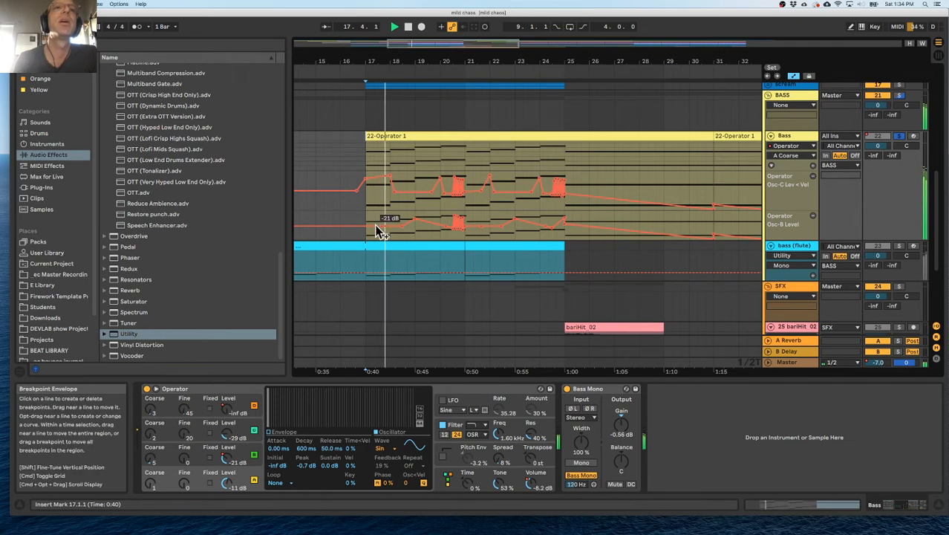
Check the envelopes and settings of Operator's oscillators during playback.
{"action": "left_click", "coordinate": [293, 439]}
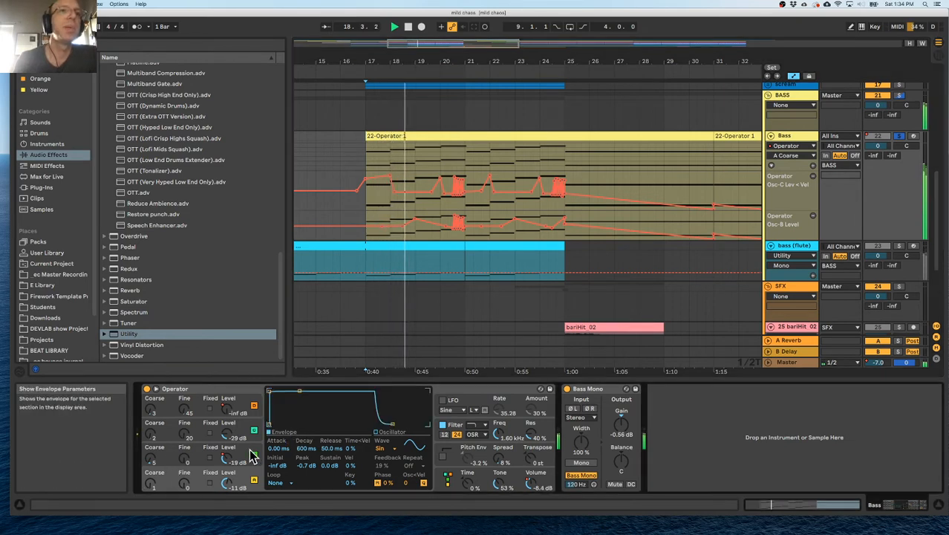
{"action": "left_click", "coordinate": [175, 416]}
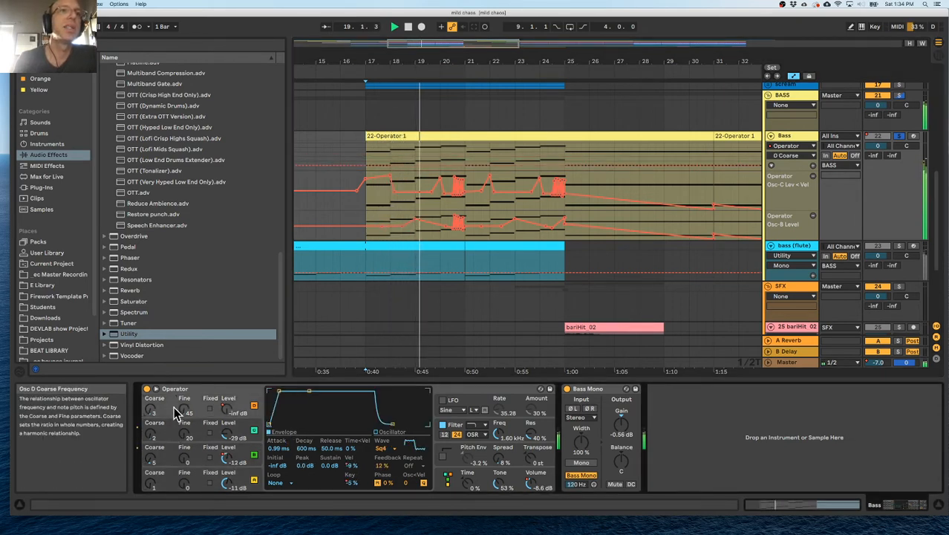
{"action": "left_click", "coordinate": [175, 468]}
Display the Operator Volume automation in the Bass track's main automation lane.
{"action": "left_click", "coordinate": [779, 147]}
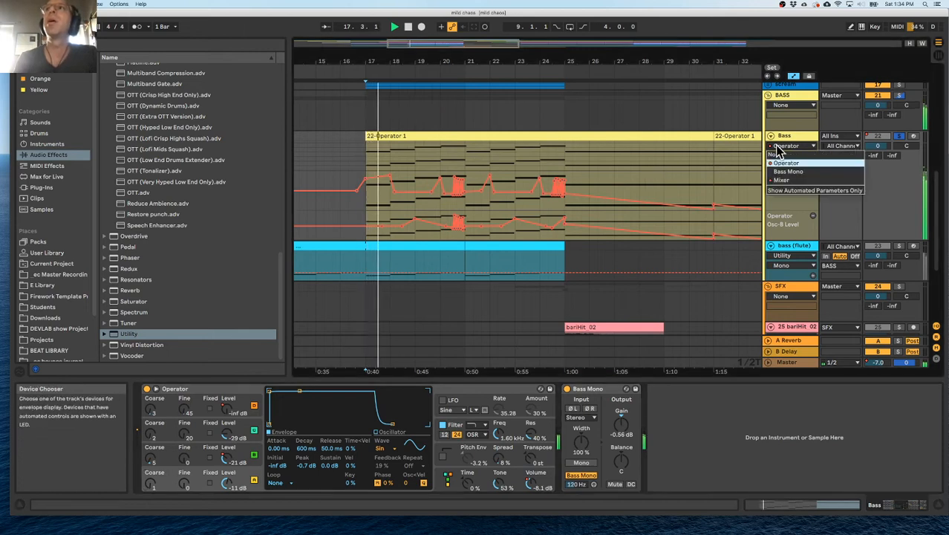
{"action": "left_click", "coordinate": [782, 180]}
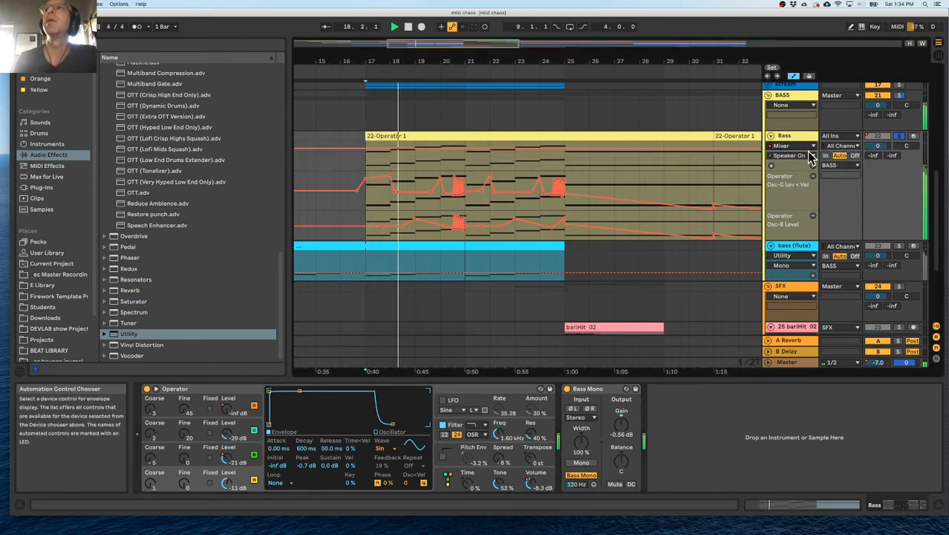
{"action": "left_click", "coordinate": [803, 146]}
{"action": "left_click", "coordinate": [800, 163]}
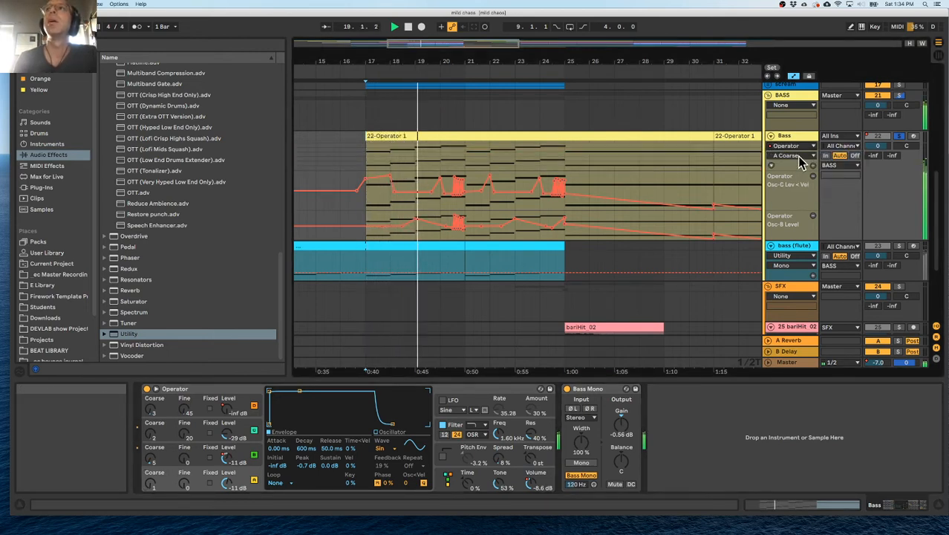
{"action": "left_click", "coordinate": [800, 163]}
{"action": "left_click", "coordinate": [803, 193]}
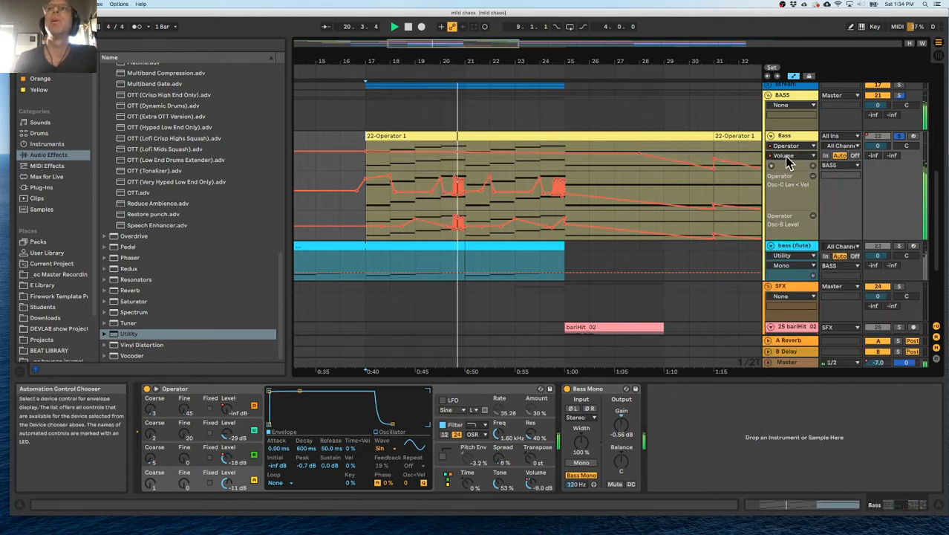
Level the Osc-C Lev < Vel automation across bar 17, raise Osc-B Level at the bar's start, and replay from there.
{"action": "key", "text": "space"}
{"action": "key", "text": "space"}
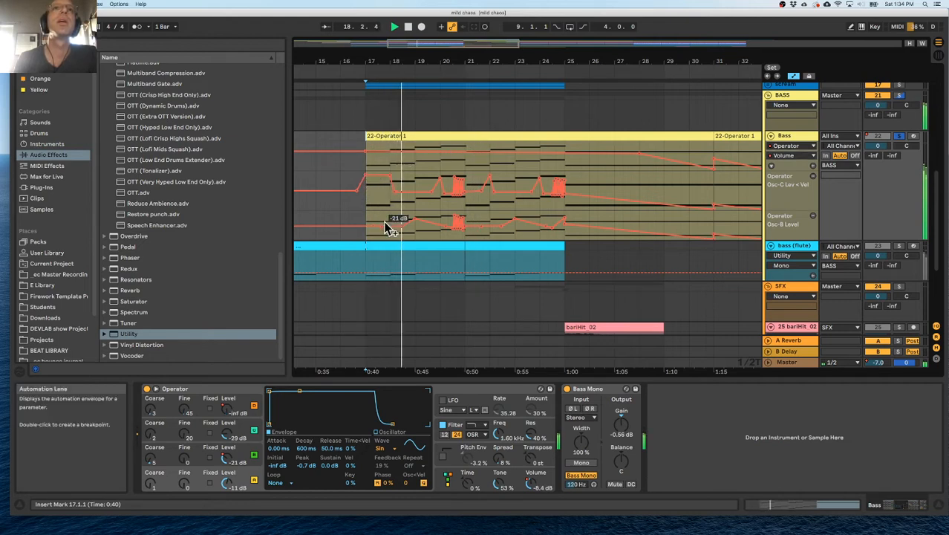
{"action": "left_click_drag", "start_coordinate": [365, 226], "coordinate": [365, 216]}
{"action": "key", "text": "space"}
{"action": "key", "text": "space"}
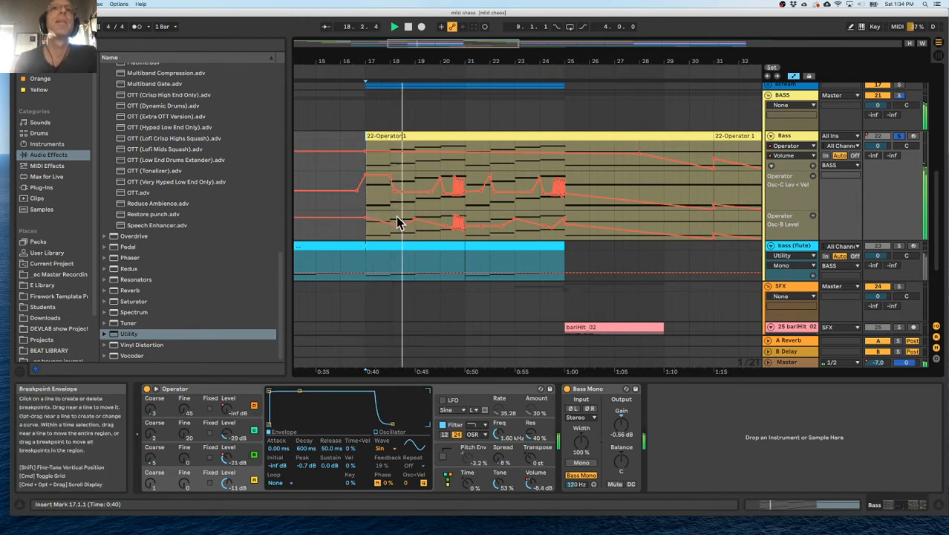
Duplicate the sawtooth automation between 20.3.1 and 20.4.1 so it fills the last beat before bar 21 on the Bass track.
{"action": "left_click_drag", "start_coordinate": [450, 71], "coordinate": [424, 64]}
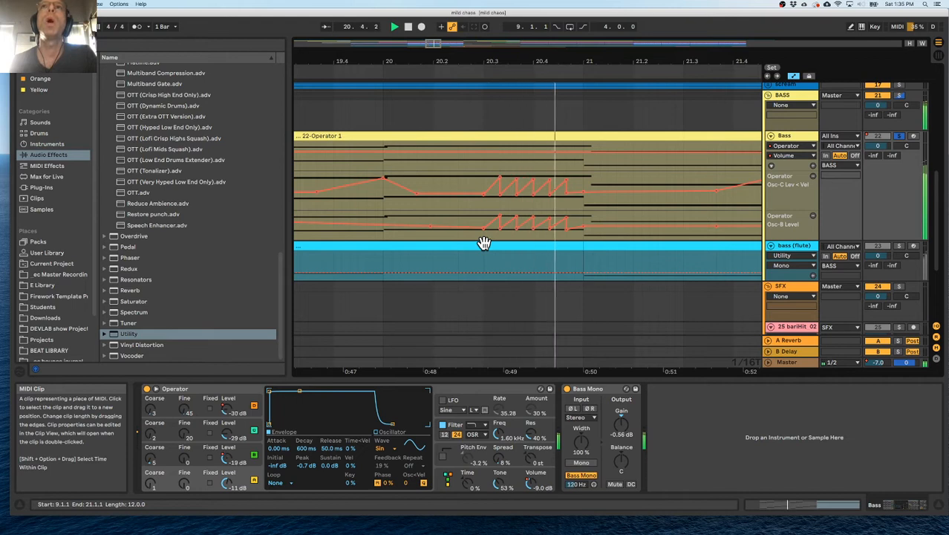
{"action": "key", "text": "space"}
{"action": "left_click_drag", "start_coordinate": [603, 62], "coordinate": [603, 78]}
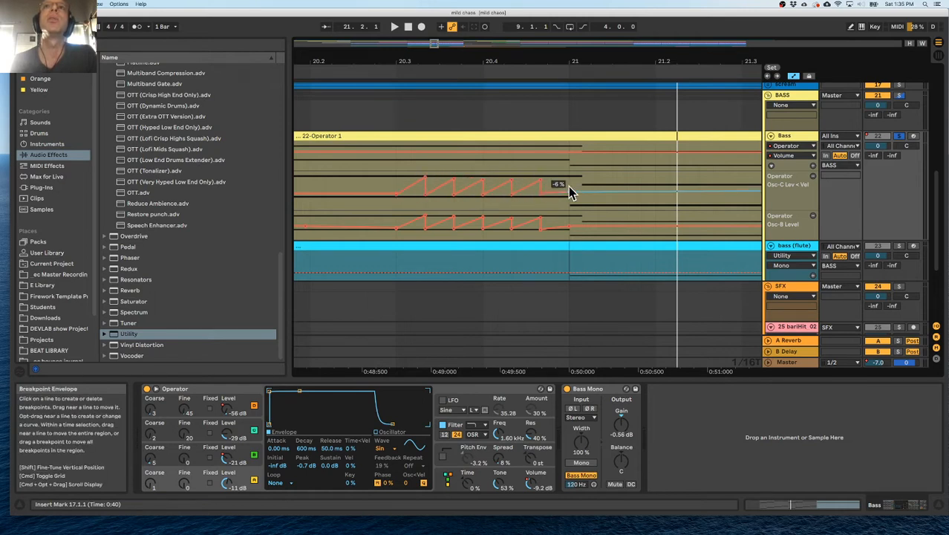
{"action": "left_click_drag", "start_coordinate": [399, 186], "coordinate": [483, 191]}
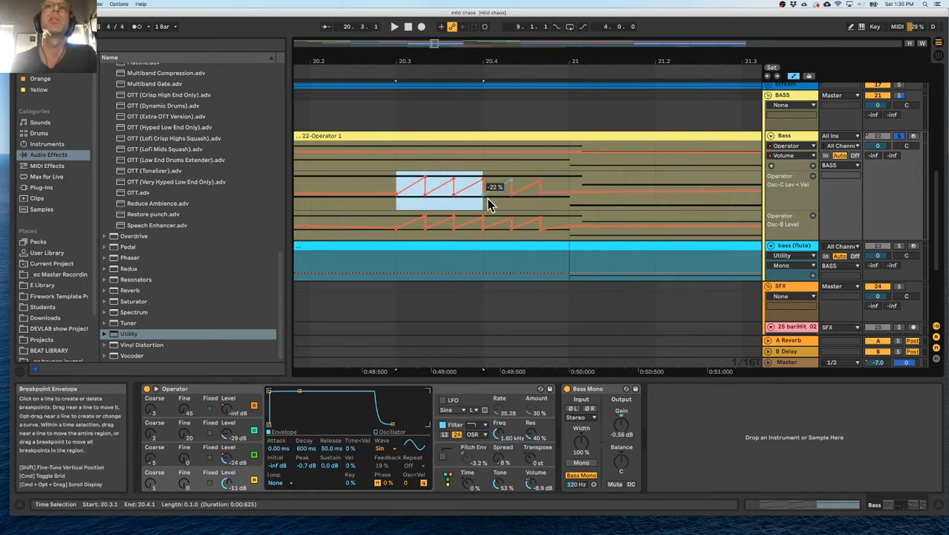
{"action": "key", "text": "super+d"}
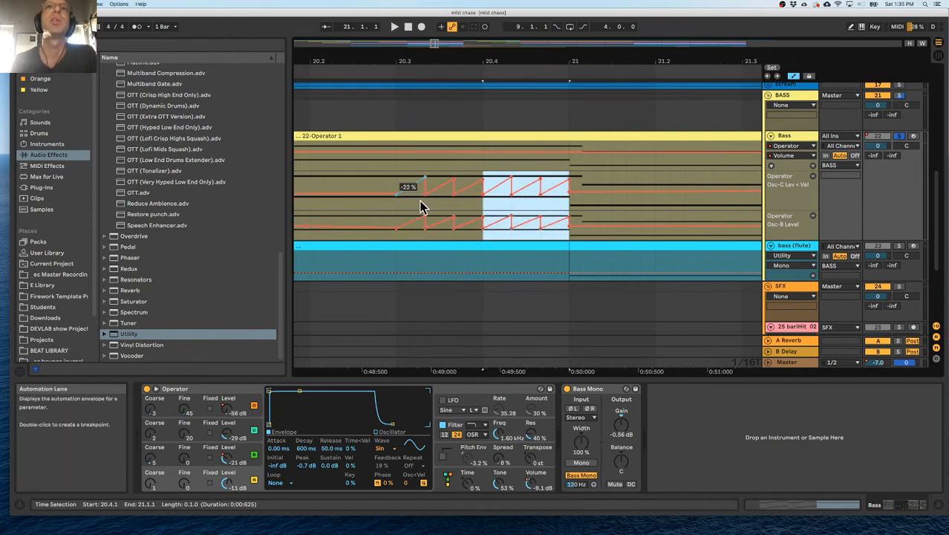
Flatten the first ramp after 20.3 in the Osc-C Lev < Vel and Osc-B Level automation and lower the next peaks into a gradual build-up.
{"action": "left_click", "coordinate": [356, 69]}
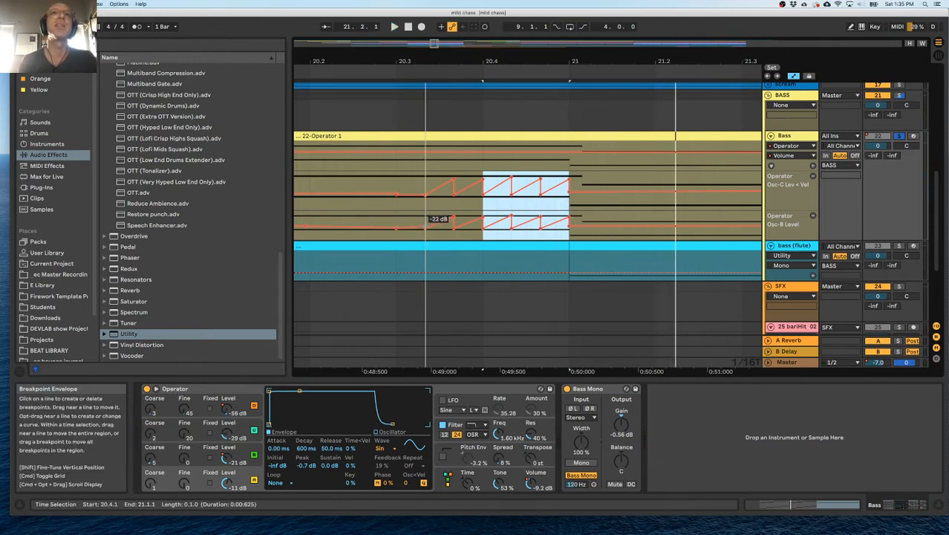
{"action": "left_click", "coordinate": [322, 70]}
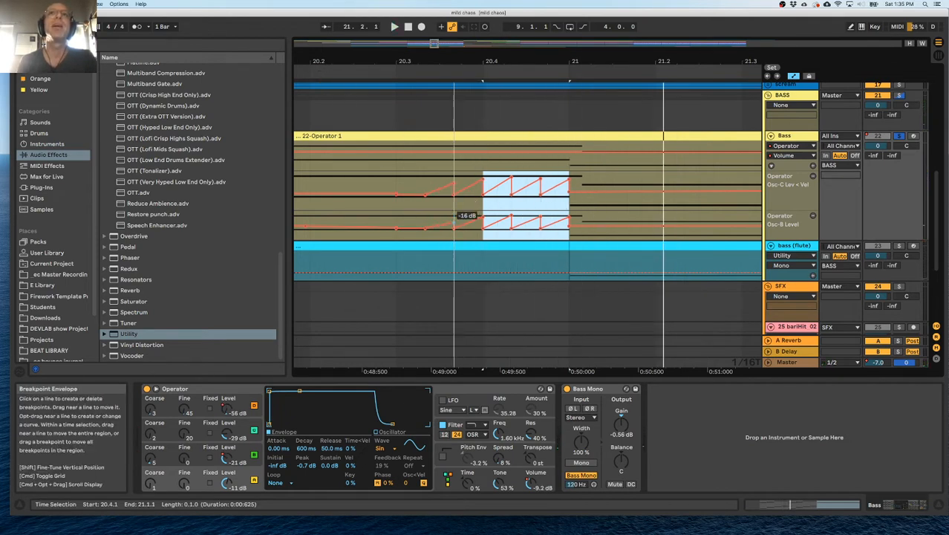
{"action": "left_click_drag", "start_coordinate": [483, 179], "coordinate": [484, 182]}
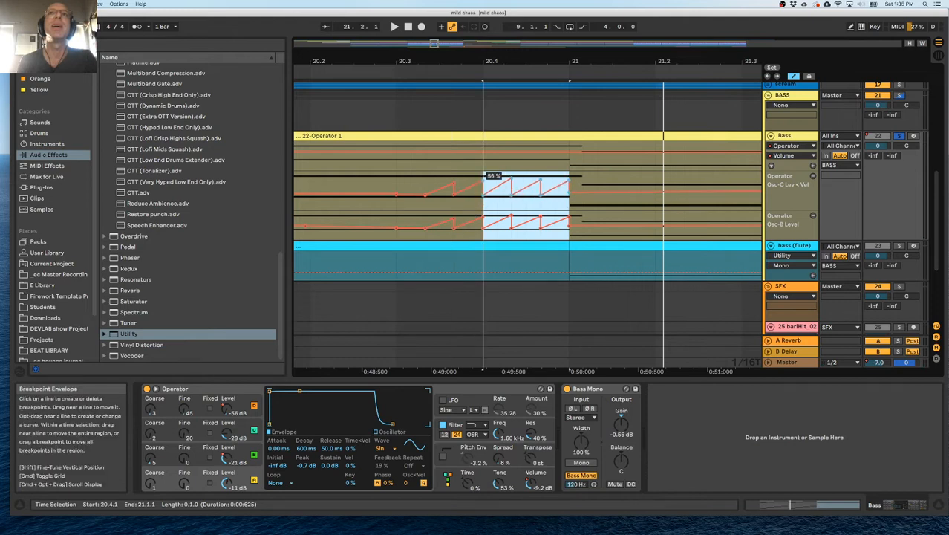
{"action": "left_click", "coordinate": [497, 185]}
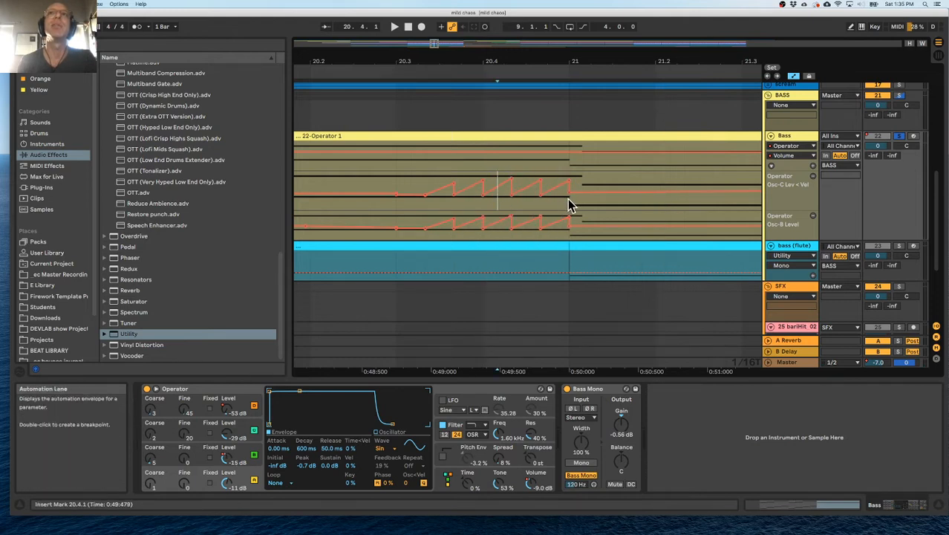
Skew the Osc-C Lev < Vel sawtooth between 20.4.1 and 21.1.1 upward towards bar 21, and replay from 20.3.1.
{"action": "left_click_drag", "start_coordinate": [568, 205], "coordinate": [490, 201]}
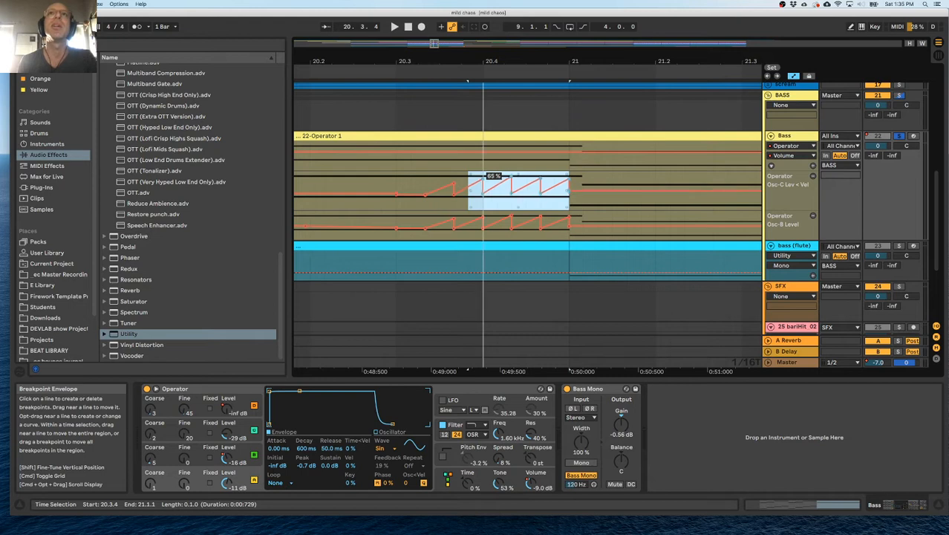
{"action": "left_click", "coordinate": [498, 187]}
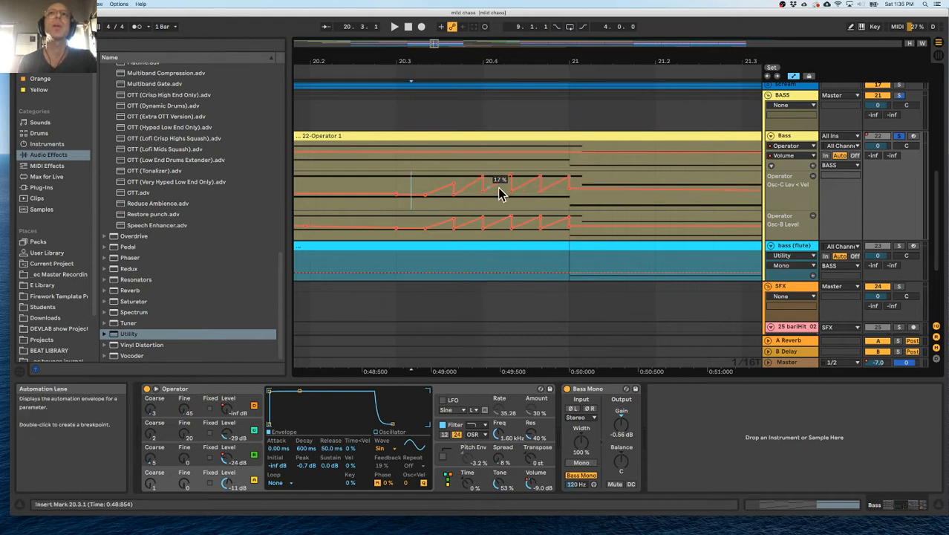
{"action": "left_click_drag", "start_coordinate": [503, 195], "coordinate": [566, 205]}
{"action": "mouse_move", "coordinate": [567, 174]}
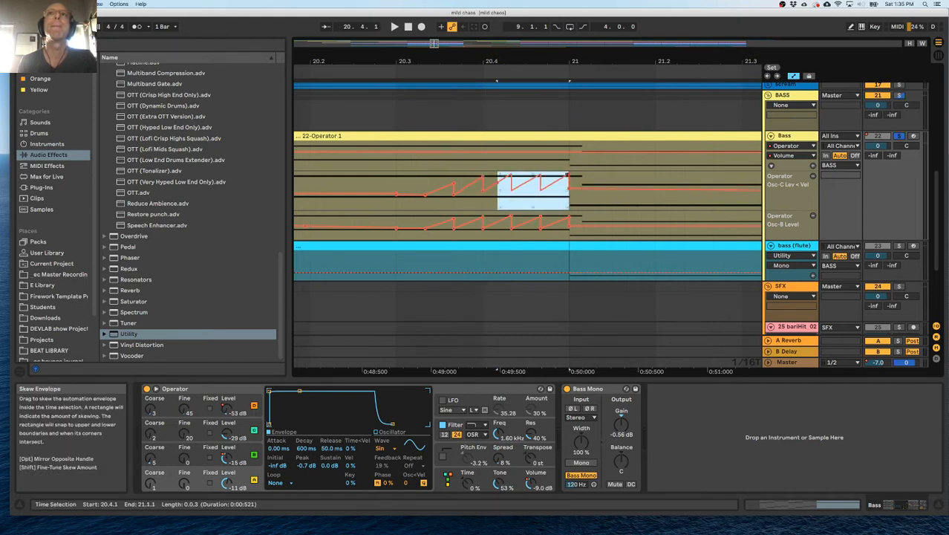
{"action": "left_click", "coordinate": [413, 205]}
{"action": "key", "text": "space"}
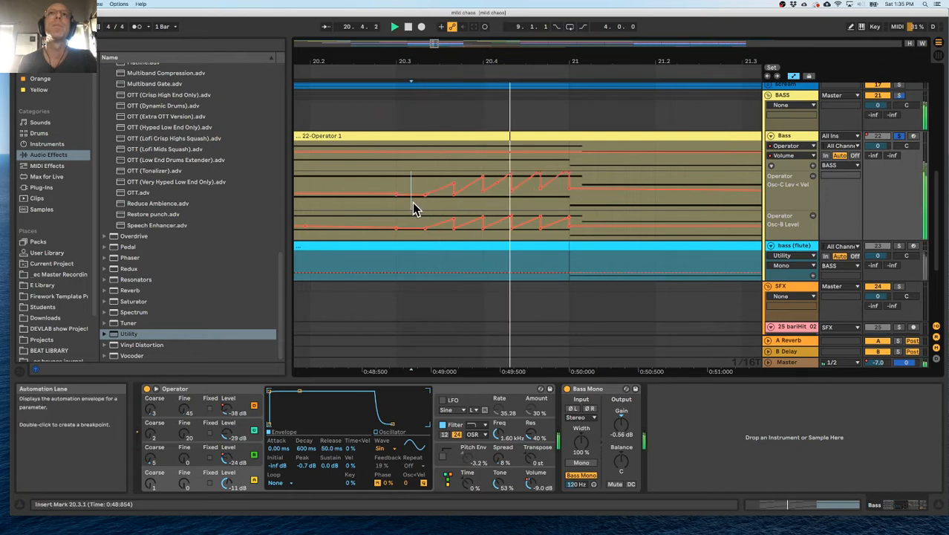
Duplicate the Osc-C Lev < Vel and Osc-B Level automation of bars 17 to 20 into bars 21 to 24.
{"action": "left_click_drag", "start_coordinate": [489, 64], "coordinate": [491, 33]}
{"action": "left_click_drag", "start_coordinate": [498, 203], "coordinate": [393, 237]}
{"action": "key", "text": "super+d"}
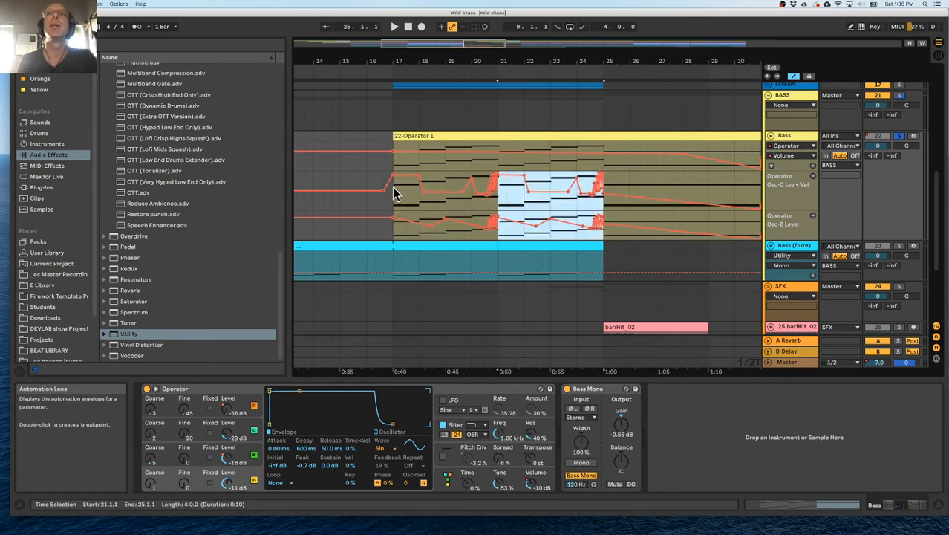
Play from 17.1.1 and reshape the Osc-C Lev < Vel plateau in bar 17 into a lower, descending ramp.
{"action": "left_click", "coordinate": [391, 166]}
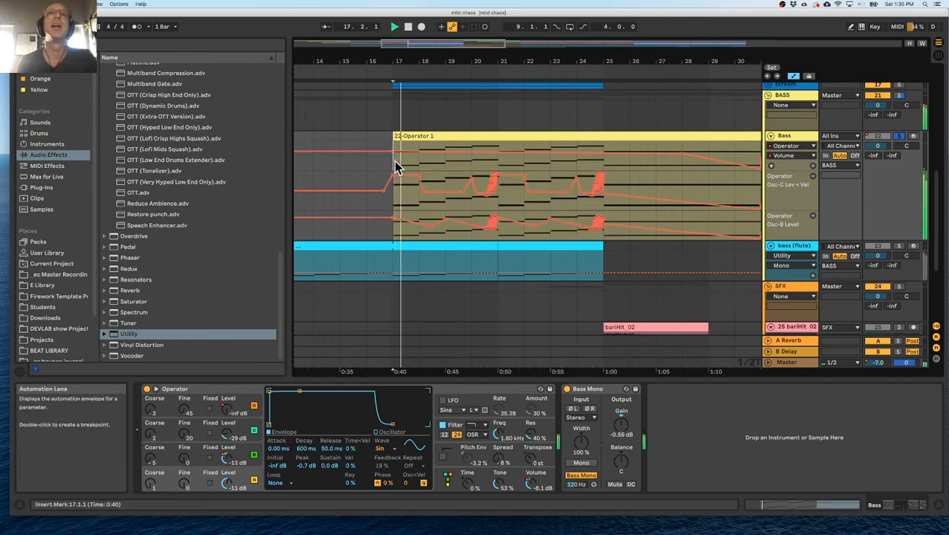
{"action": "left_click", "coordinate": [411, 184]}
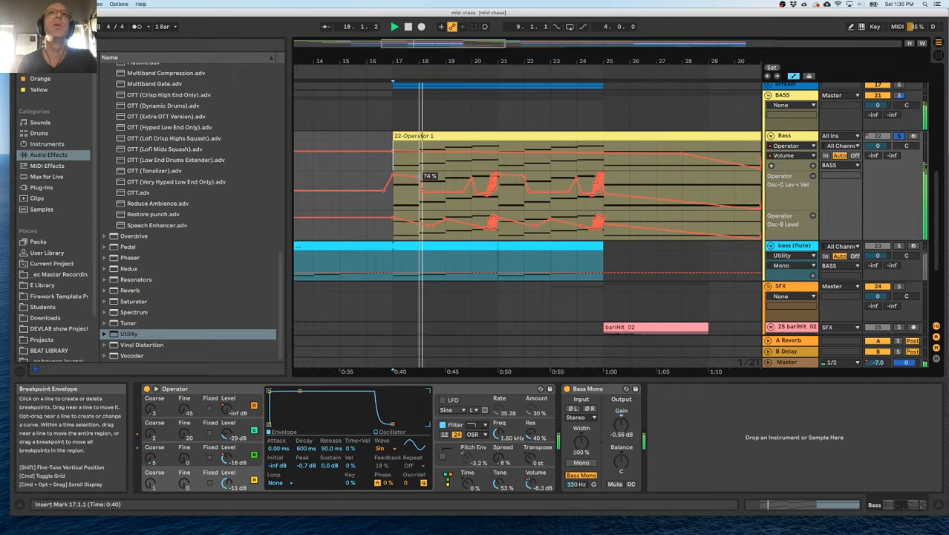
{"action": "key", "text": "space"}
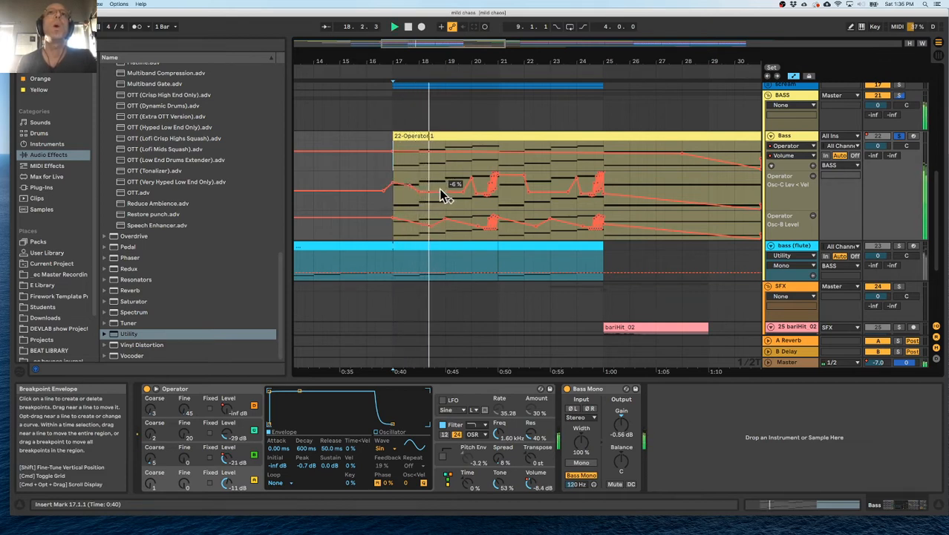
Set the Bass Operator filter's Shaper to Soft with 10.1 dB drive, and its frequency to 11.3 kHz with 25% resonance.
{"action": "left_click", "coordinate": [458, 432]}
{"action": "left_click", "coordinate": [413, 448]}
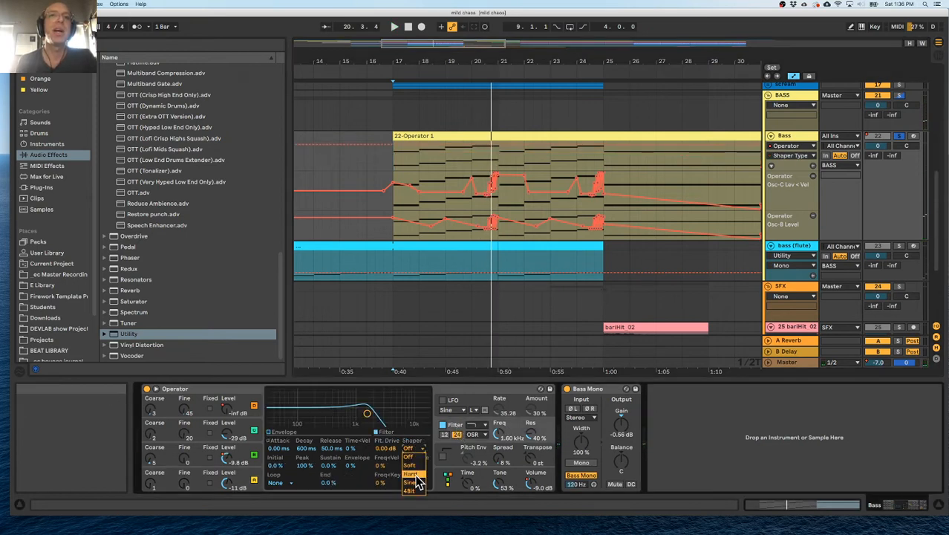
{"action": "left_click", "coordinate": [416, 467]}
{"action": "left_click_drag", "start_coordinate": [375, 416], "coordinate": [414, 417]}
{"action": "left_click_drag", "start_coordinate": [413, 466], "coordinate": [414, 447]}
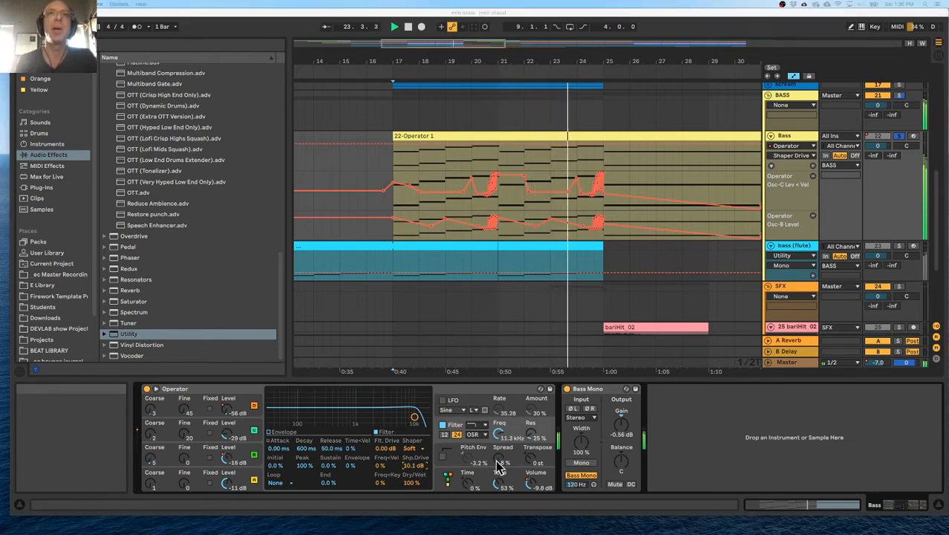
Solo the bass (flute) track alongside Bass and play from 17.1.1 to hear how the two parts work together.
{"action": "left_click", "coordinate": [395, 263]}
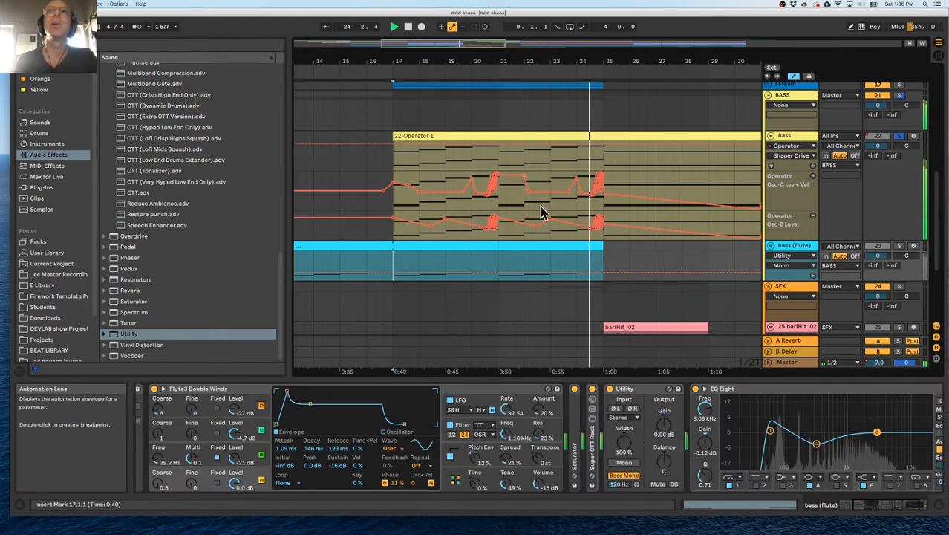
{"action": "left_click_drag", "start_coordinate": [655, 61], "coordinate": [594, 39]}
{"action": "scroll", "coordinate": [595, 191], "scroll_direction": "down", "scroll_amount": 3}
{"action": "scroll", "coordinate": [595, 191], "scroll_direction": "up", "scroll_amount": 3}
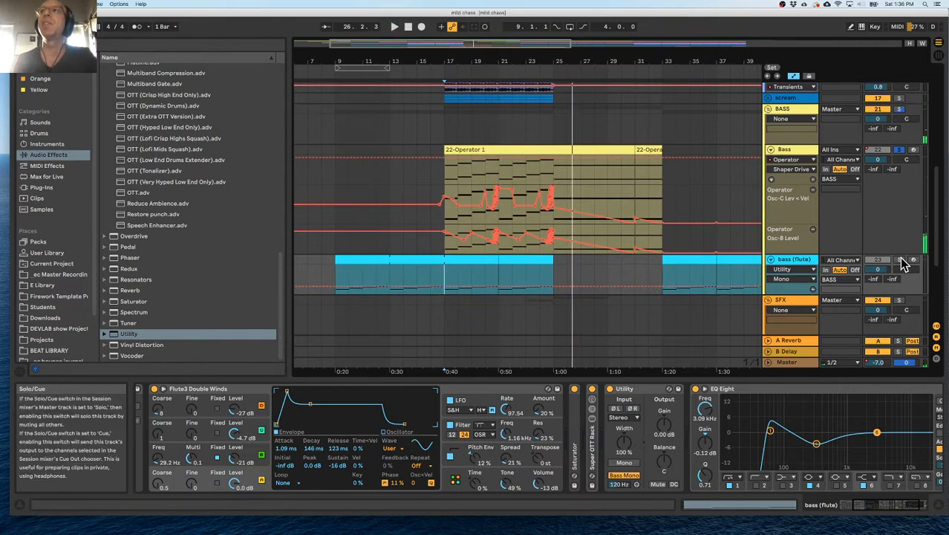
{"action": "key", "text": "space"}
{"action": "key", "text": "space"}
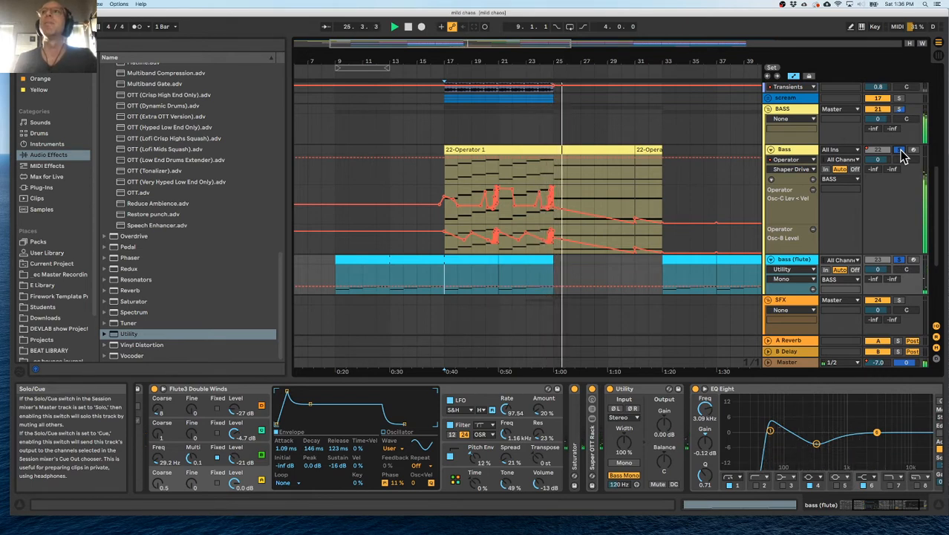
Solo the !!! drums track in the DRUMS group and listen to its opening clips before bar 9.
{"action": "scroll", "coordinate": [704, 141], "scroll_direction": "up", "scroll_amount": 2}
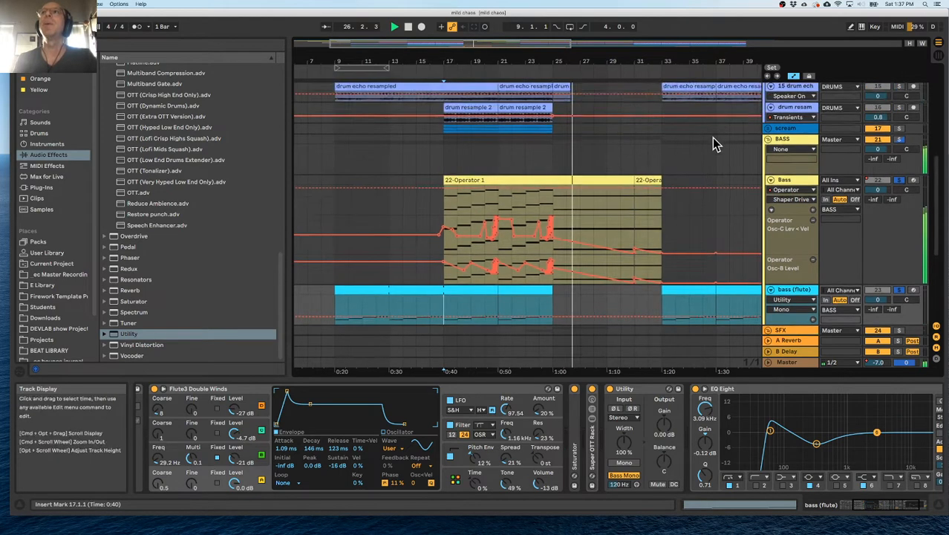
{"action": "scroll", "coordinate": [704, 141], "scroll_direction": "down", "scroll_amount": 1}
{"action": "scroll", "coordinate": [704, 144], "scroll_direction": "up", "scroll_amount": 5}
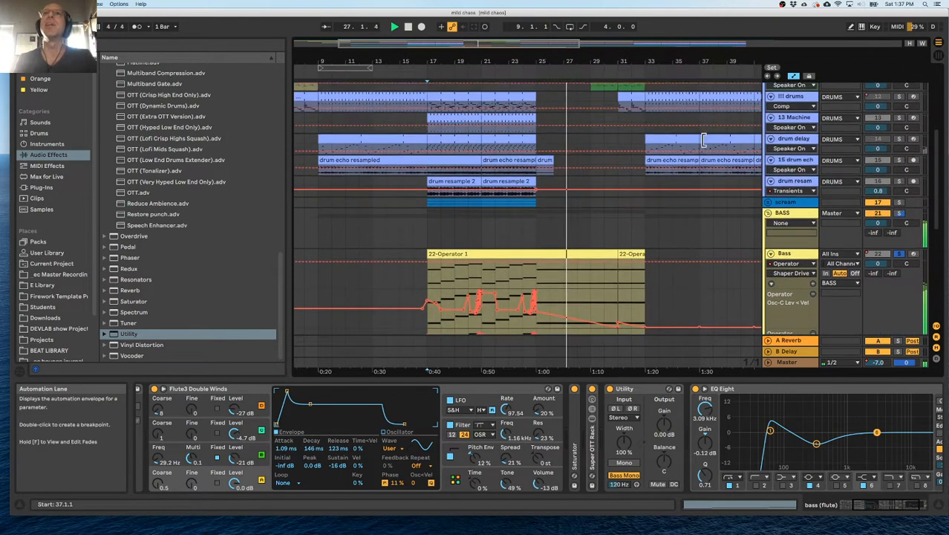
{"action": "scroll", "coordinate": [704, 141], "scroll_direction": "down", "scroll_amount": 2}
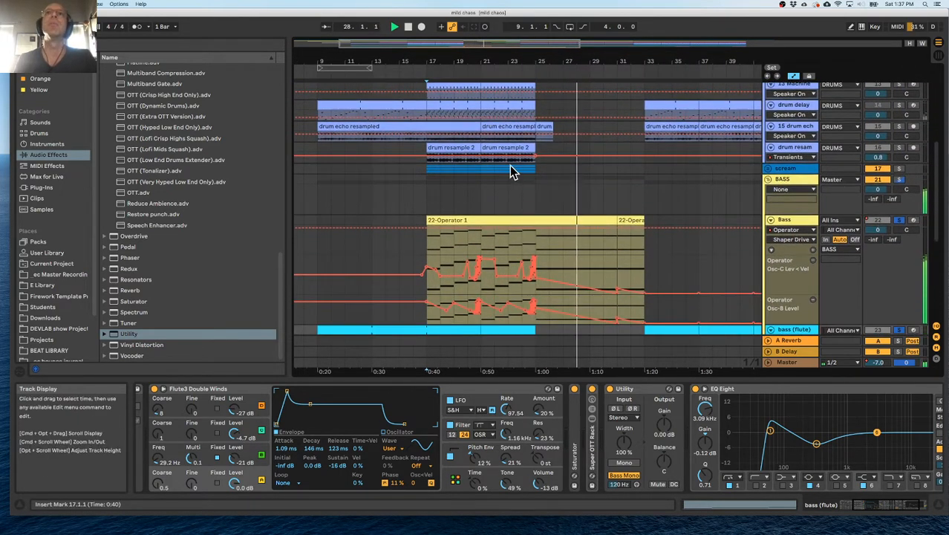
{"action": "scroll", "coordinate": [512, 170], "scroll_direction": "up", "scroll_amount": 4}
{"action": "scroll", "coordinate": [505, 169], "scroll_direction": "up", "scroll_amount": 3}
{"action": "scroll", "coordinate": [505, 170], "scroll_direction": "left", "scroll_amount": 2}
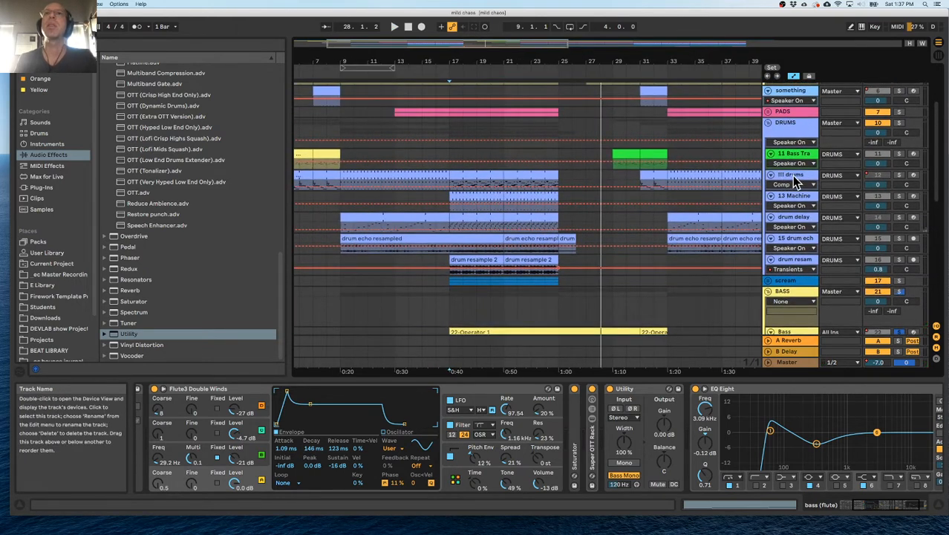
{"action": "scroll", "coordinate": [536, 169], "scroll_direction": "left", "scroll_amount": 3}
{"action": "left_click", "coordinate": [806, 175]}
{"action": "left_click", "coordinate": [797, 152]}
{"action": "left_click", "coordinate": [799, 176]}
{"action": "left_click", "coordinate": [899, 176]}
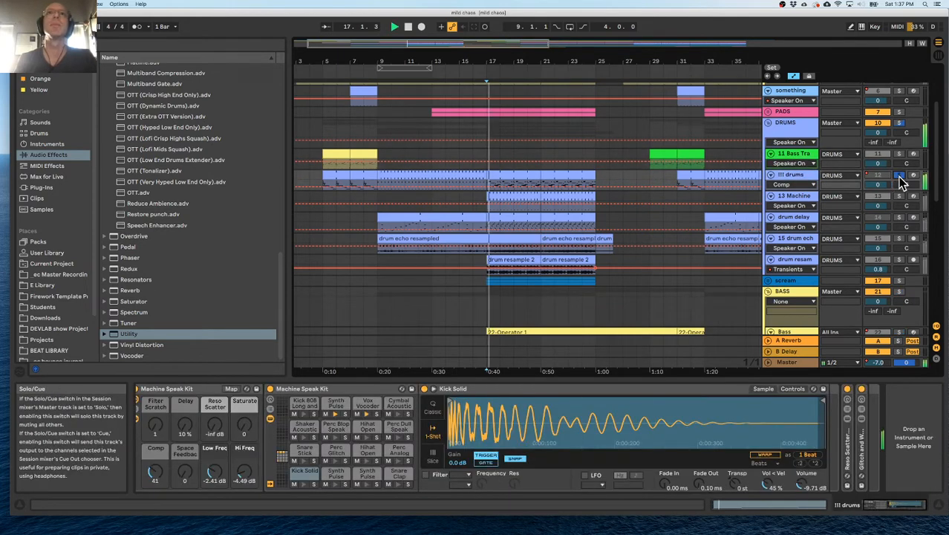
{"action": "left_click", "coordinate": [308, 76]}
{"action": "left_click_drag", "start_coordinate": [326, 59], "coordinate": [327, 71]}
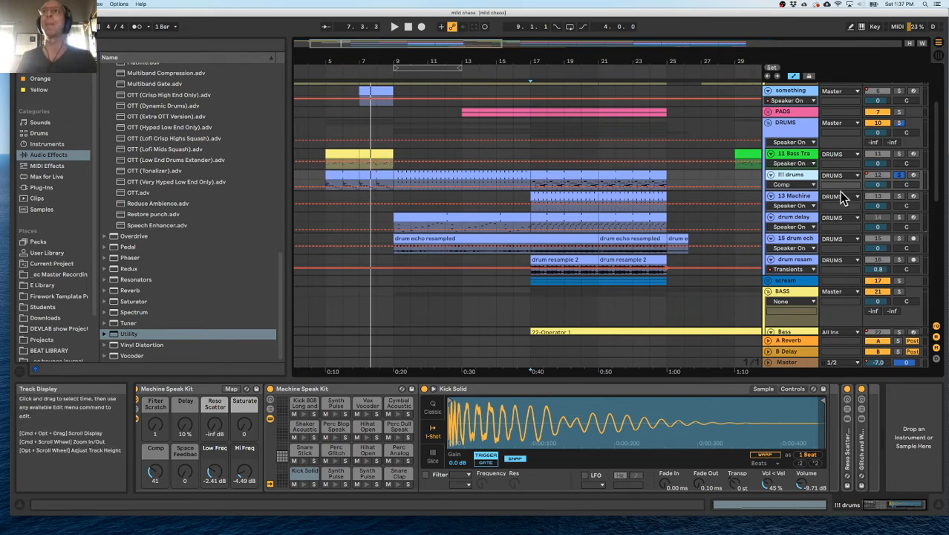
Compare the !!! drums clip at bar 5 in the full mix and soloed.
{"action": "left_click", "coordinate": [897, 177]}
{"action": "key", "text": "space"}
{"action": "key", "text": "space"}
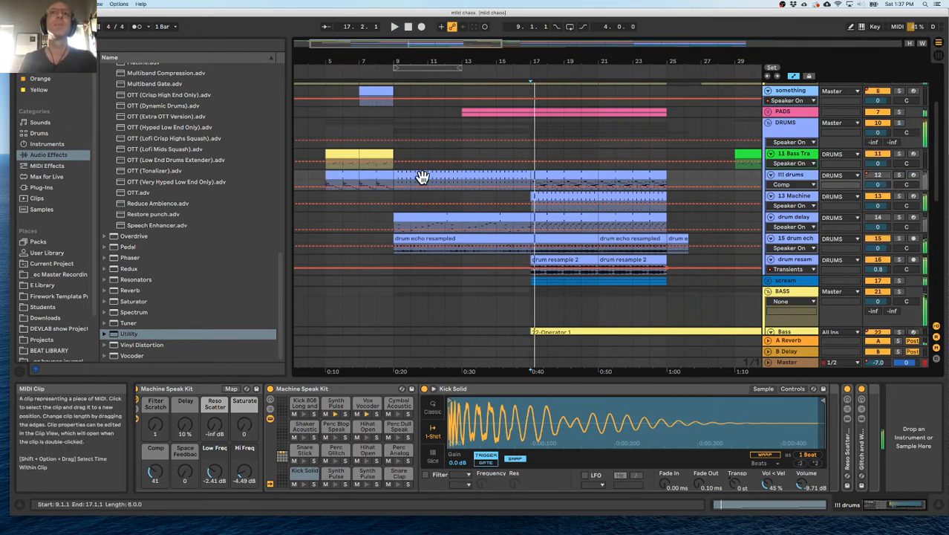
{"action": "left_click", "coordinate": [342, 177]}
{"action": "key", "text": "space"}
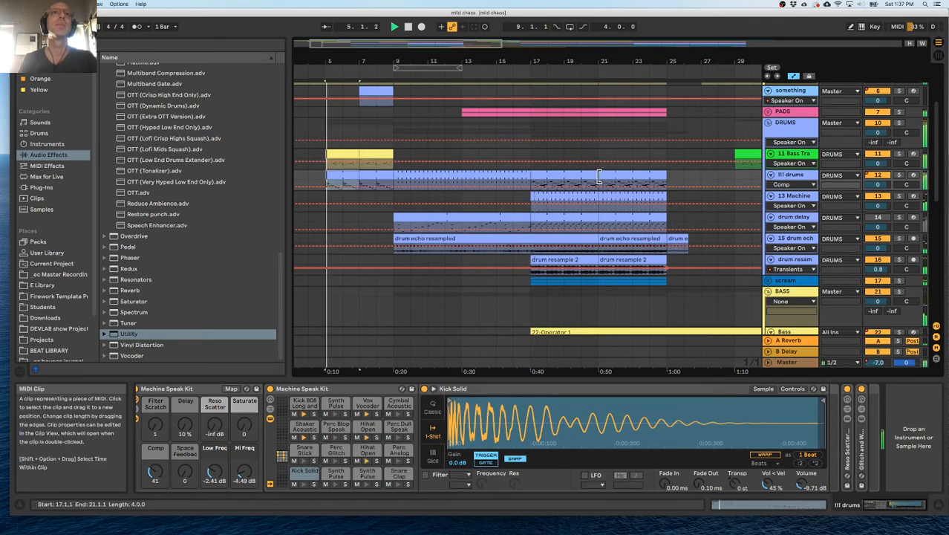
{"action": "left_click", "coordinate": [898, 174]}
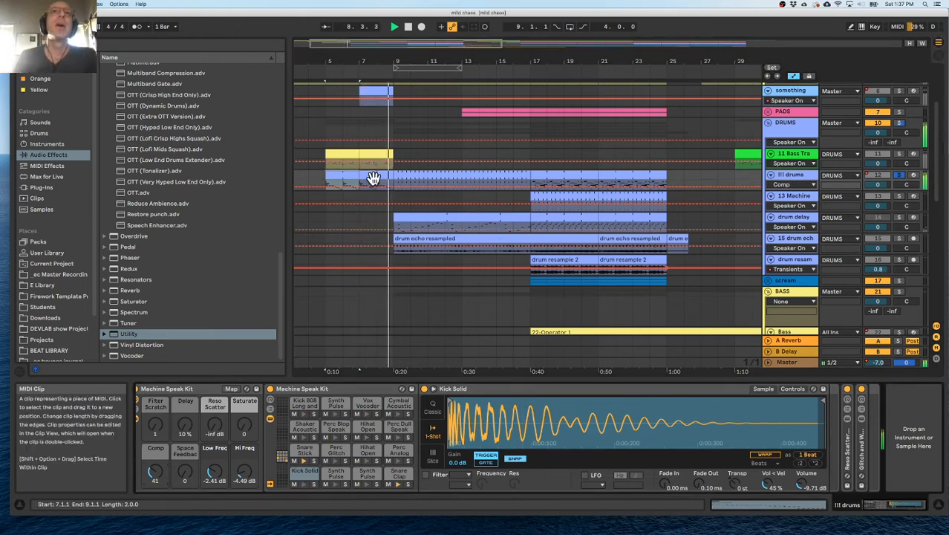
{"action": "key", "text": "space"}
{"action": "key", "text": "space"}
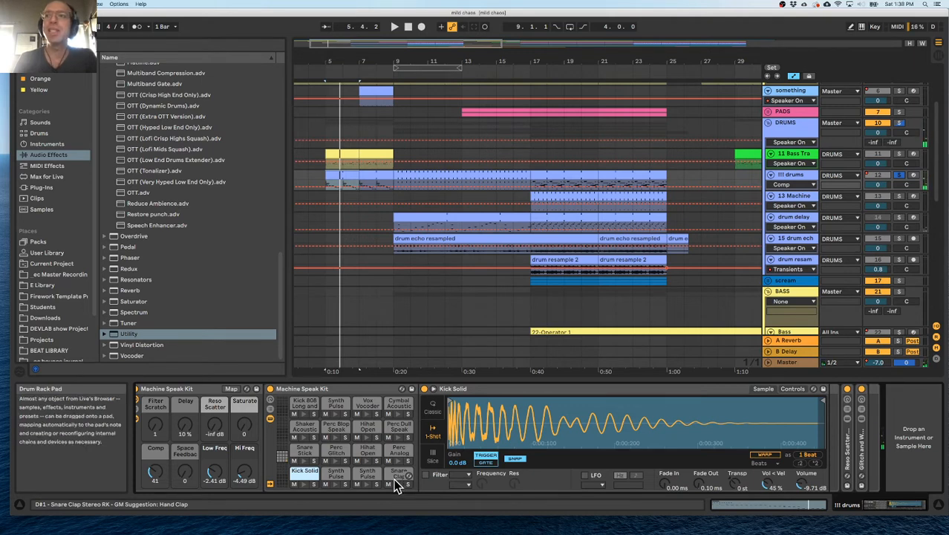
Add a Utility after the Snare Clap sampler in the !!! drums Machine Speak Kit and turn on Mono.
{"action": "left_click", "coordinate": [394, 475]}
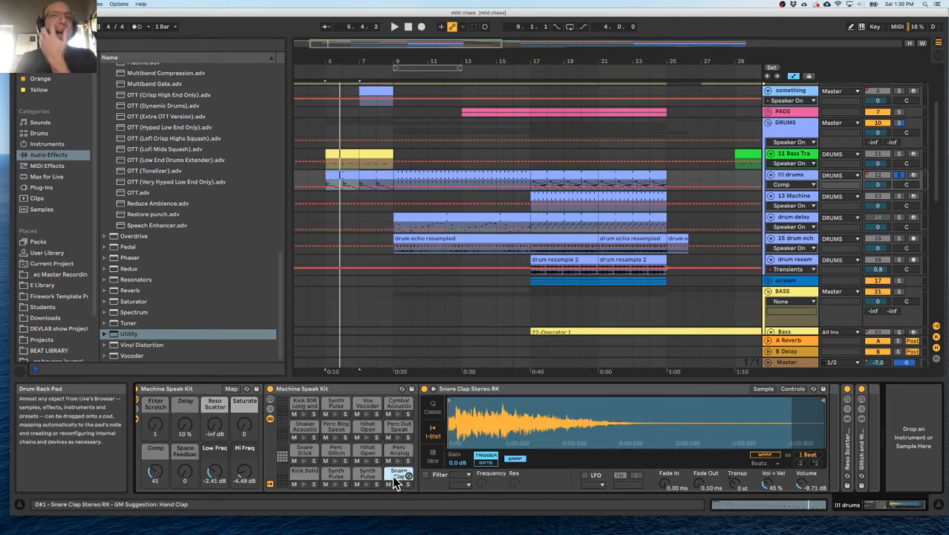
{"action": "left_click", "coordinate": [38, 187]}
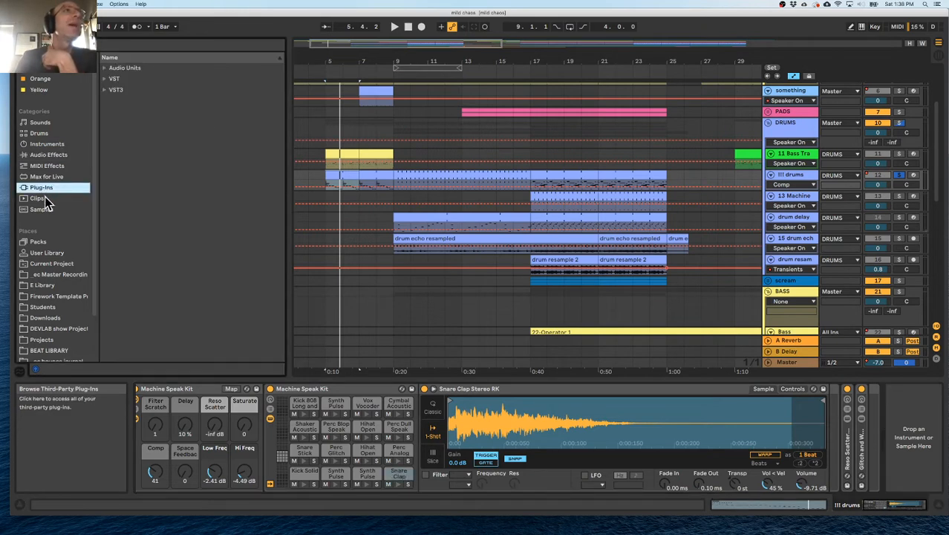
{"action": "left_click", "coordinate": [46, 199]}
{"action": "left_click", "coordinate": [49, 155]}
{"action": "left_click_drag", "start_coordinate": [115, 334], "coordinate": [669, 399]}
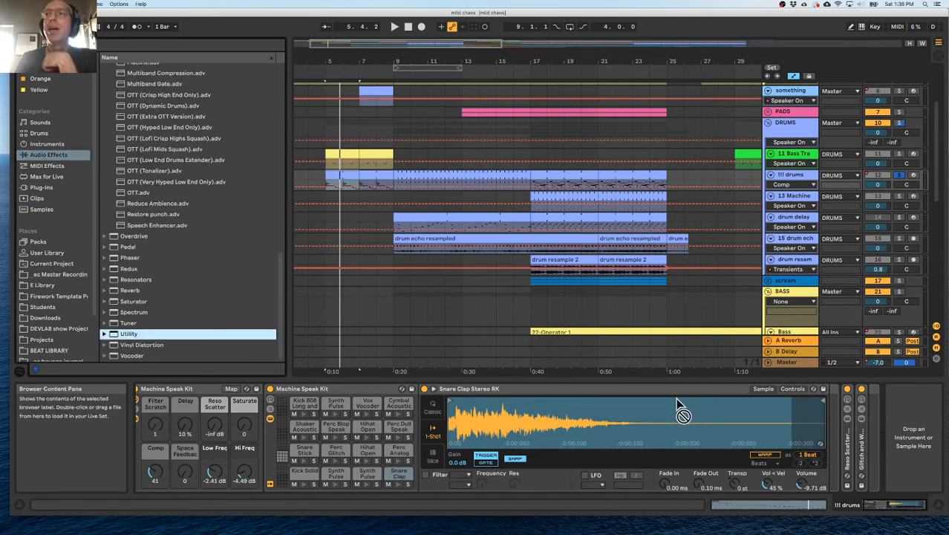
{"action": "left_click_drag", "start_coordinate": [438, 427], "coordinate": [494, 423]}
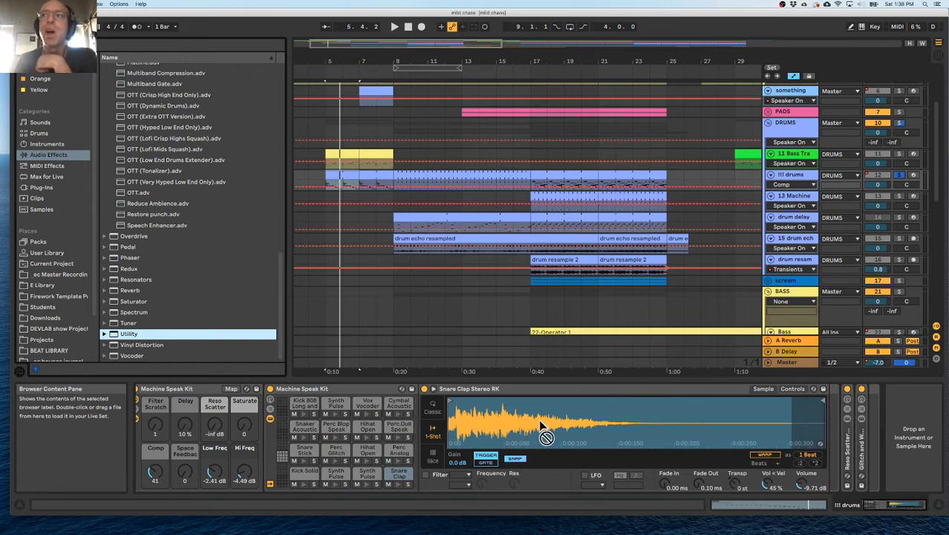
{"action": "left_click_drag", "start_coordinate": [818, 417], "coordinate": [836, 429]}
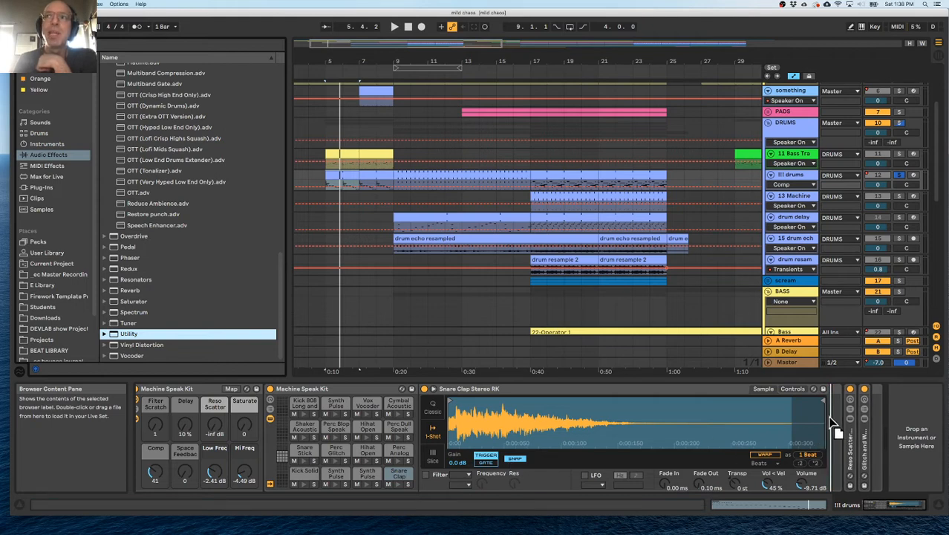
{"action": "left_click_drag", "start_coordinate": [833, 409], "coordinate": [834, 411]}
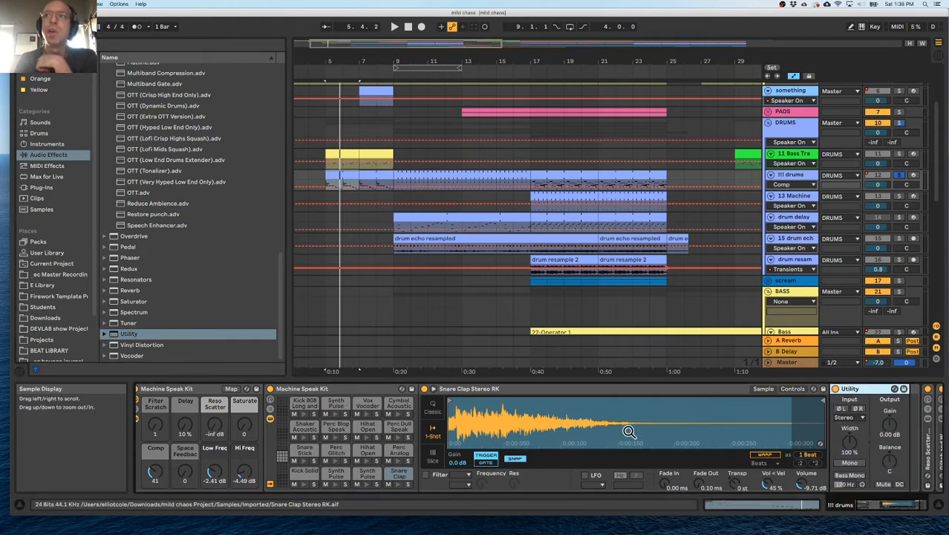
{"action": "left_click", "coordinate": [849, 463]}
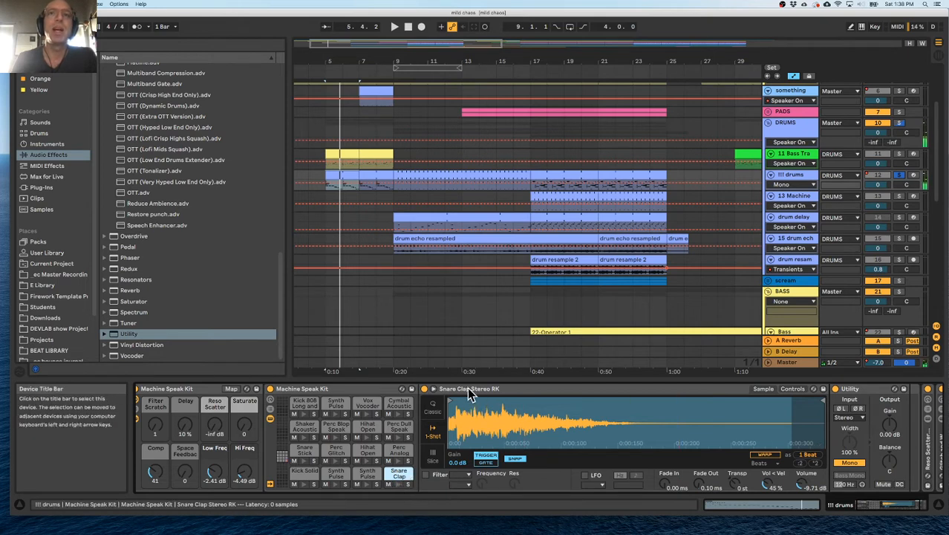
Search the E Library for clap samples and expand the MD16_samples folder of Cheetah MD16 in Drum packs.
{"action": "left_click", "coordinate": [49, 243]}
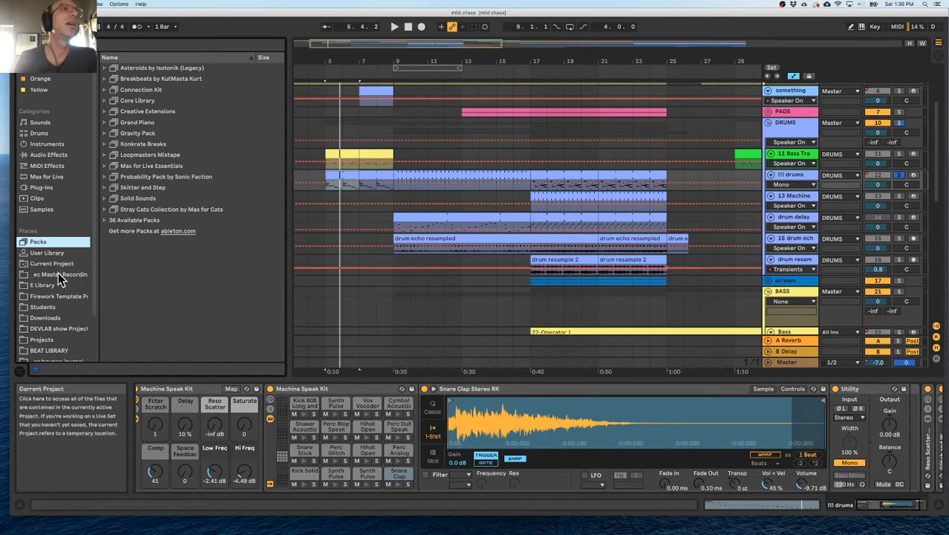
{"action": "left_click", "coordinate": [60, 285]}
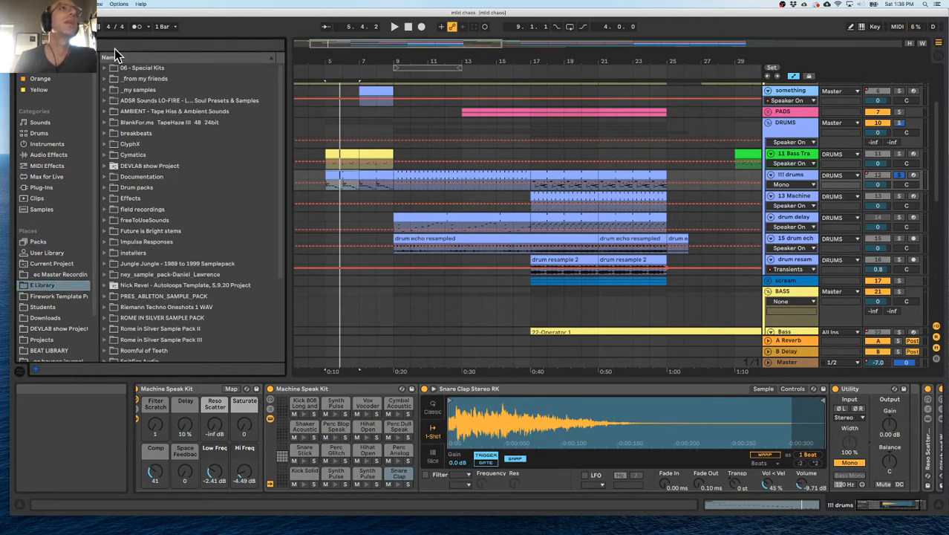
{"action": "left_click", "coordinate": [118, 191]}
{"action": "left_click", "coordinate": [105, 187]}
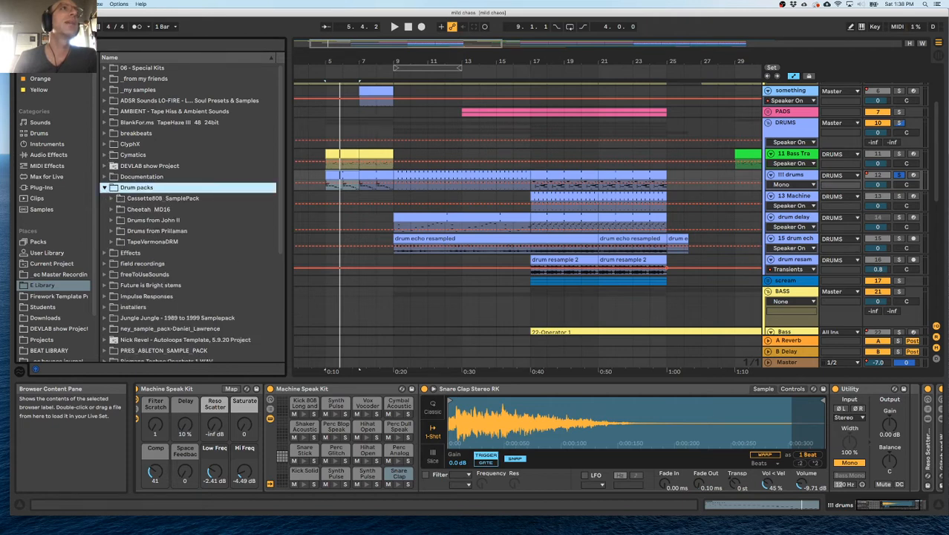
{"action": "key", "text": "super+f"}
{"action": "type", "text": "kick"}
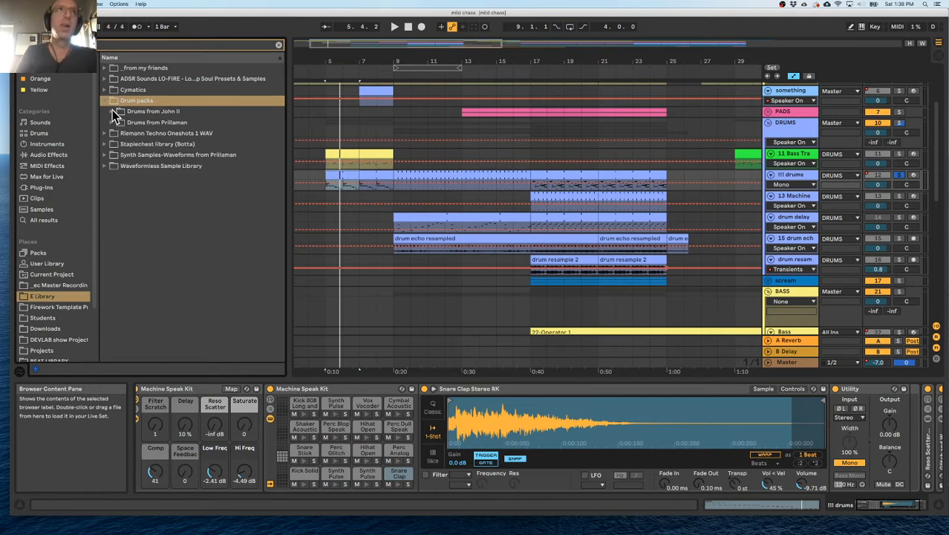
{"action": "left_click", "coordinate": [110, 122]}
{"action": "left_click", "coordinate": [116, 134]}
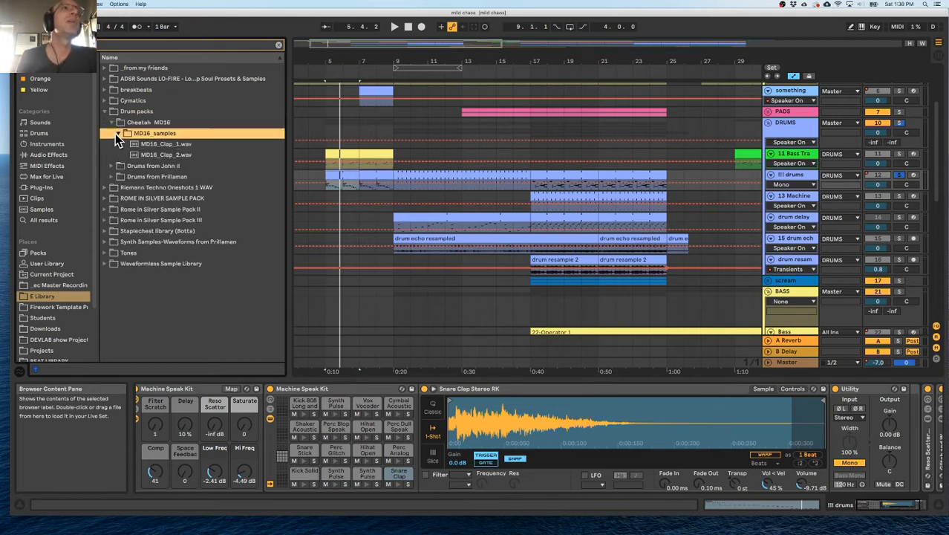
Audition both MD16 claps, plus CLAP_BORN and CLAP_EYE from the Illmind BLAP-KIT VOLUME 1 folder of Drums from John II.
{"action": "left_click", "coordinate": [148, 145]}
{"action": "left_click", "coordinate": [146, 154]}
{"action": "left_click", "coordinate": [111, 166]}
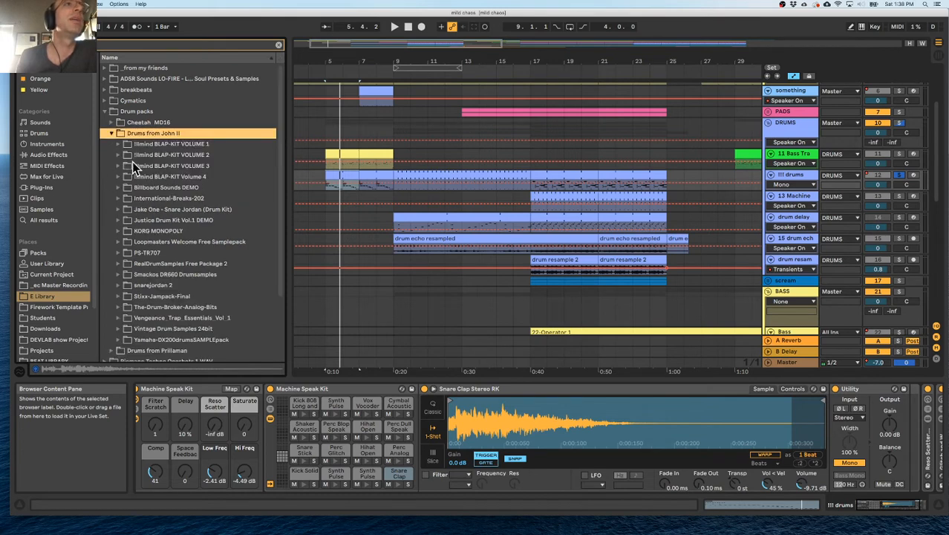
{"action": "left_click", "coordinate": [118, 144]}
{"action": "left_click", "coordinate": [126, 156]}
{"action": "left_click", "coordinate": [146, 166]}
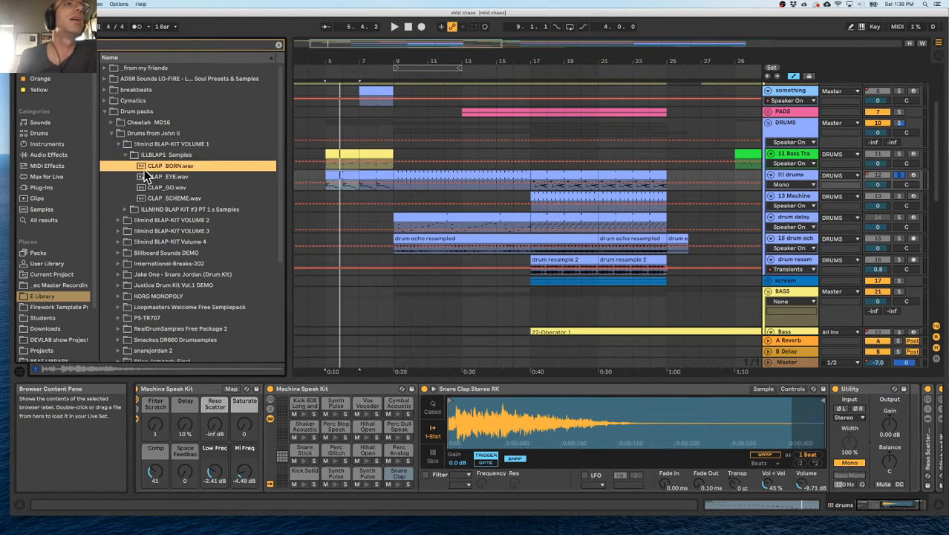
{"action": "left_click", "coordinate": [155, 178]}
{"action": "left_click", "coordinate": [159, 167]}
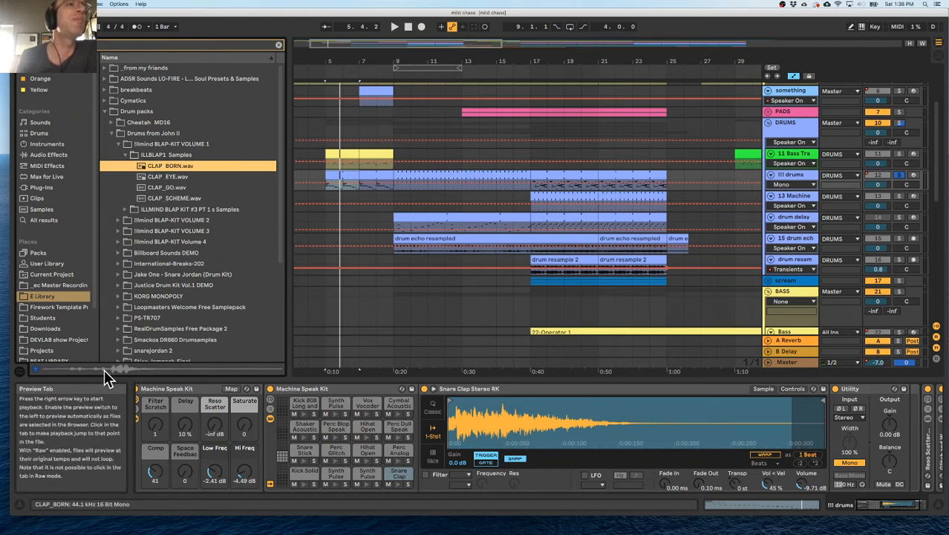
{"action": "left_click", "coordinate": [126, 154]}
{"action": "left_click", "coordinate": [118, 144]}
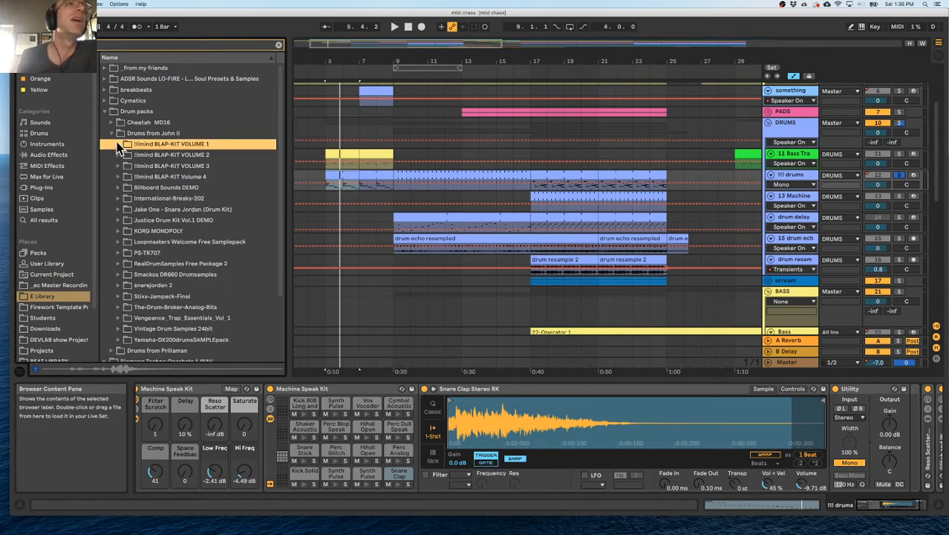
{"action": "left_click", "coordinate": [111, 134]}
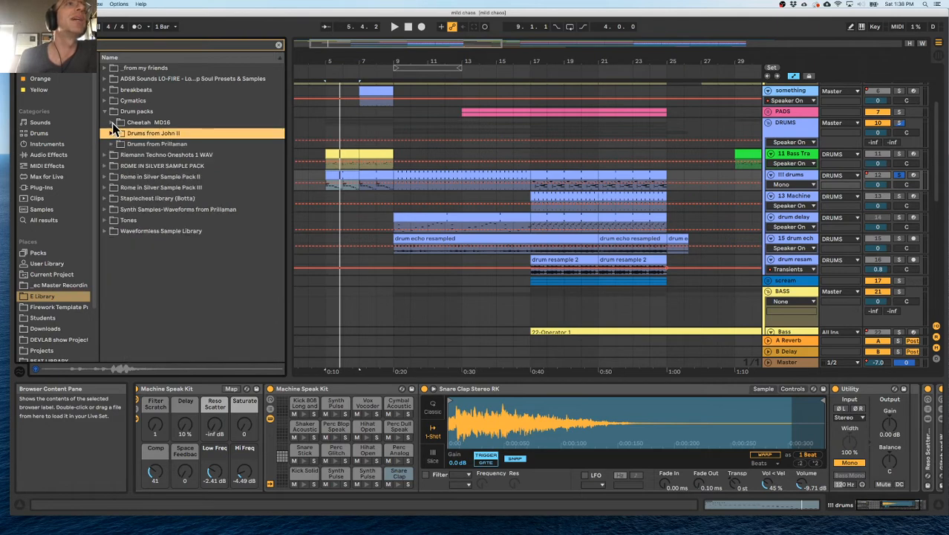
Audition MD16_Clap_2 again and the claps in the 2 DUSTIN BURNETT FREE folder of Drums from Prillaman's Acoustic Samples.
{"action": "left_click", "coordinate": [112, 123]}
{"action": "left_click", "coordinate": [149, 154]}
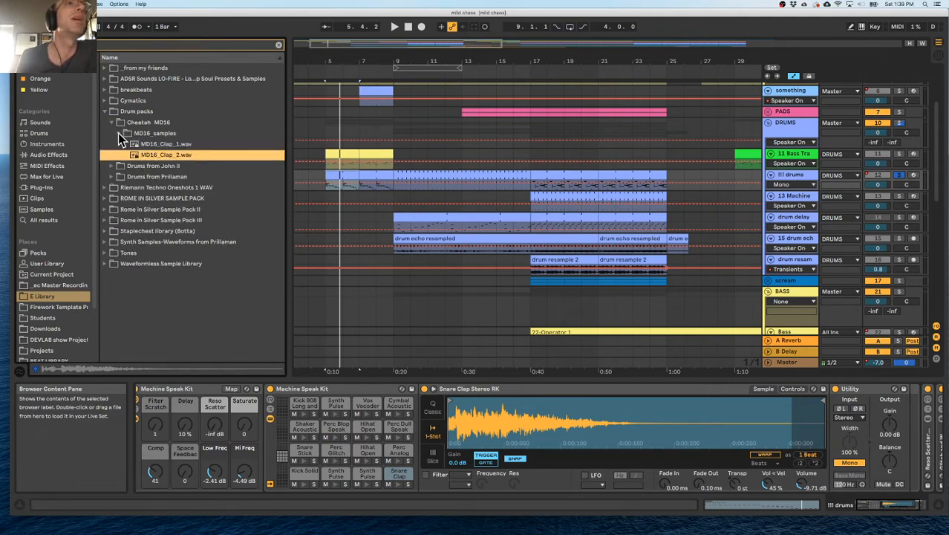
{"action": "left_click", "coordinate": [120, 132]}
{"action": "left_click", "coordinate": [113, 124]}
{"action": "left_click", "coordinate": [112, 144]}
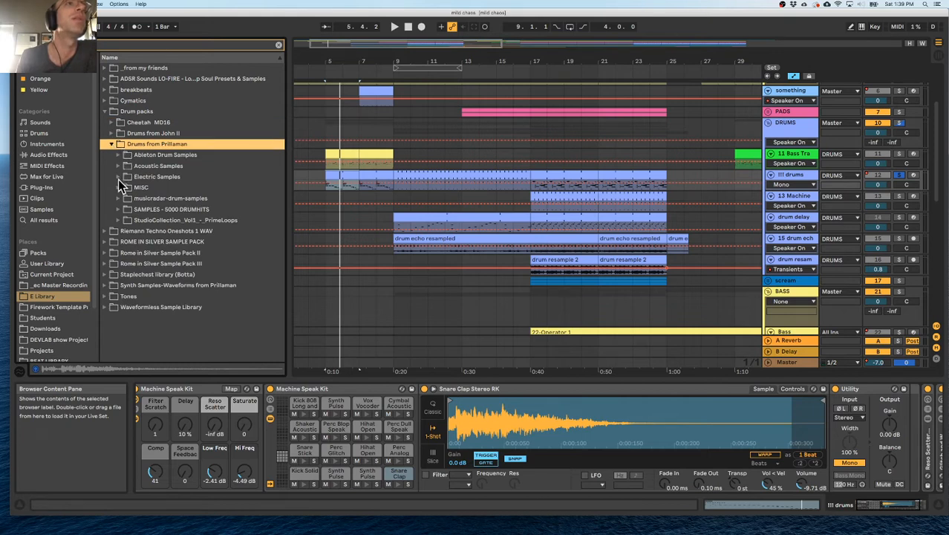
{"action": "left_click", "coordinate": [119, 167]}
{"action": "left_click", "coordinate": [126, 178]}
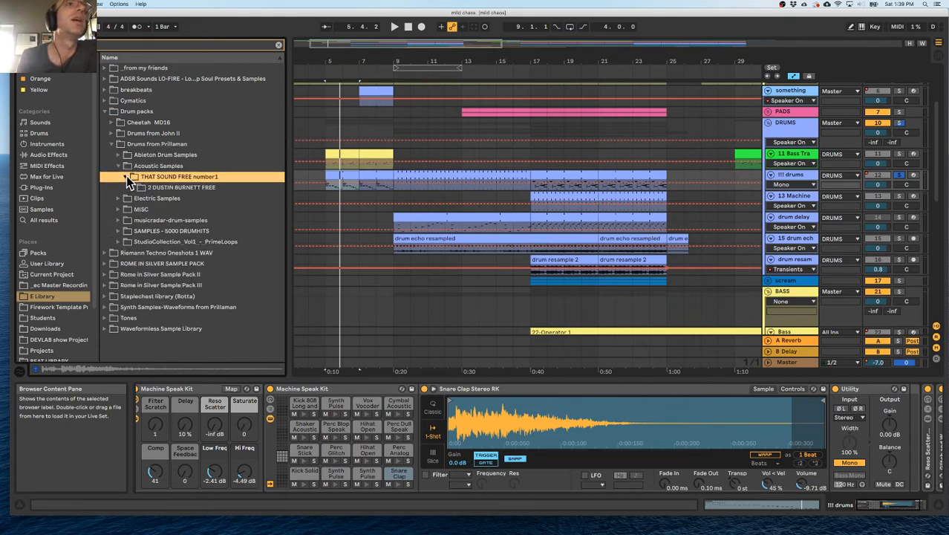
{"action": "left_click", "coordinate": [132, 188]}
{"action": "left_click", "coordinate": [137, 198]}
{"action": "left_click", "coordinate": [179, 209]}
{"action": "left_click", "coordinate": [181, 216]}
{"action": "left_click", "coordinate": [183, 228]}
{"action": "left_click", "coordinate": [133, 188]}
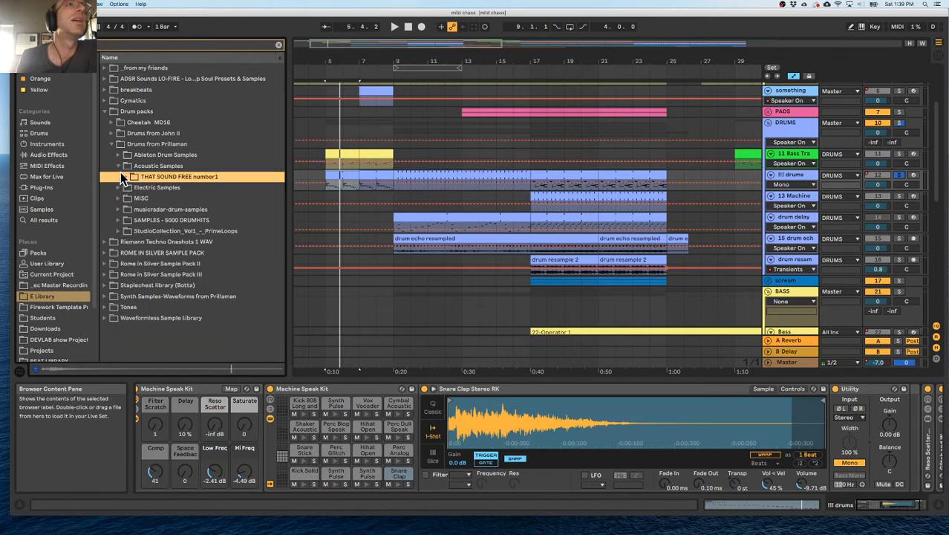
{"action": "left_click", "coordinate": [119, 166]}
Replace the Machine Speak Kit's Snare Clap with MD16_Clap_2 from the Cheetah_MD16 folder of Electric Samples and listen to it in the pattern.
{"action": "left_click", "coordinate": [119, 176]}
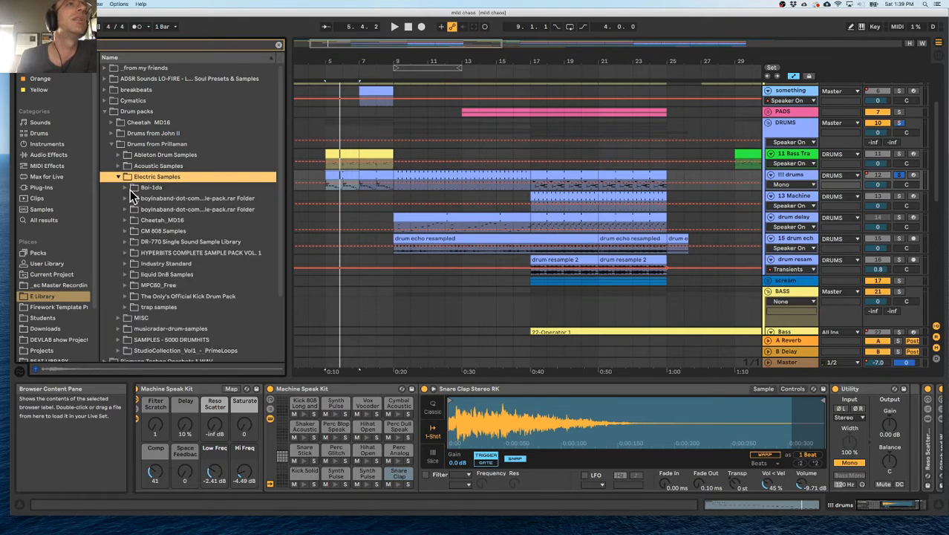
{"action": "left_click", "coordinate": [126, 221]}
{"action": "left_click", "coordinate": [133, 232]}
{"action": "left_click", "coordinate": [172, 242]}
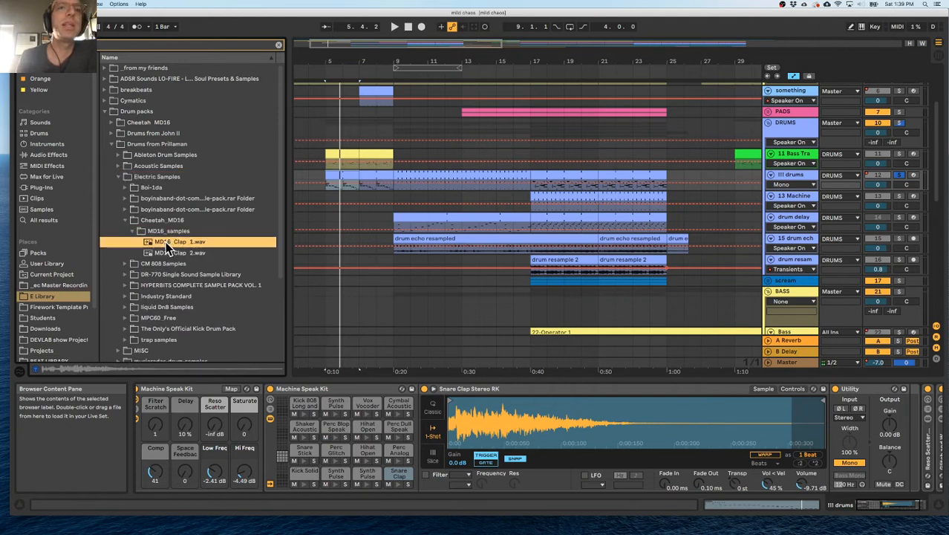
{"action": "left_click", "coordinate": [167, 252]}
{"action": "left_click_drag", "start_coordinate": [166, 254], "coordinate": [395, 476]}
{"action": "key", "text": "space"}
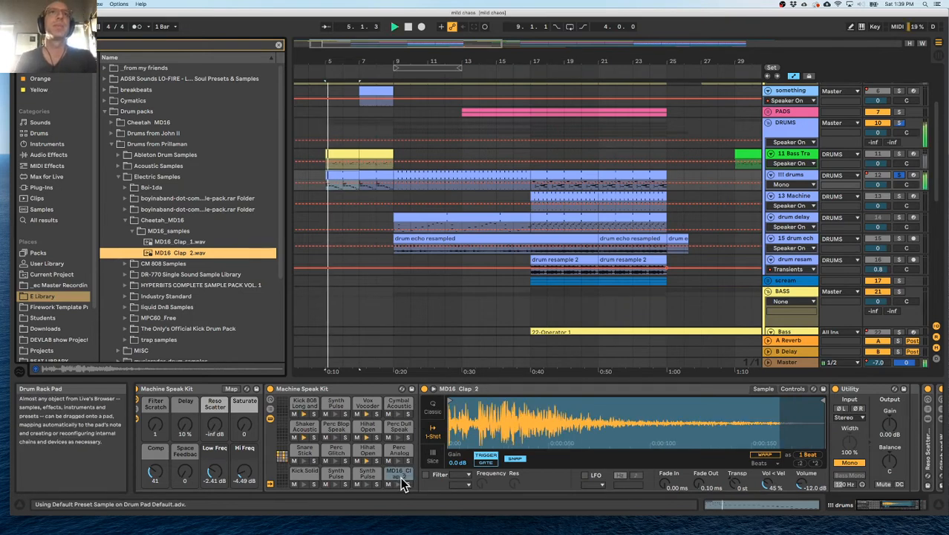
{"action": "key", "text": "space"}
{"action": "key", "text": "space"}
{"action": "key", "text": "space"}
{"action": "left_click", "coordinate": [304, 415]}
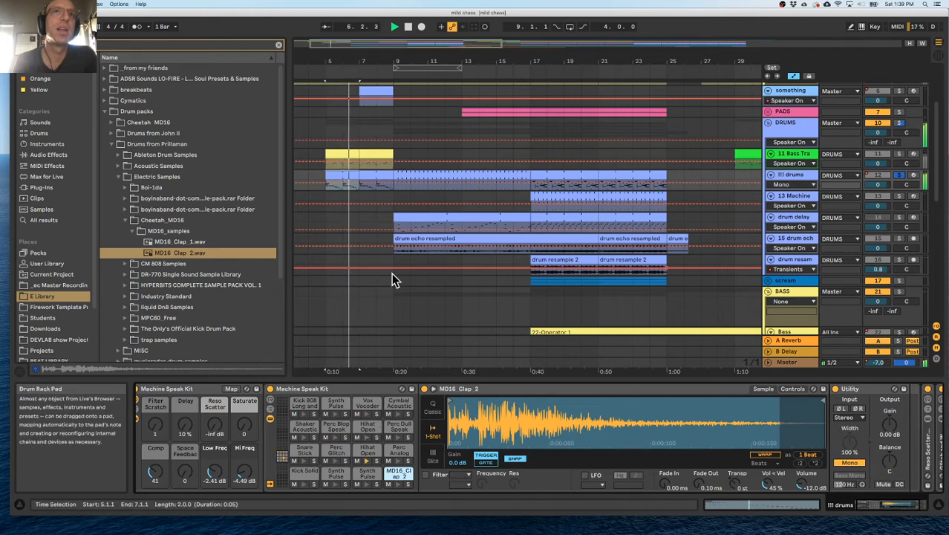
Examine the notes of the !!! drums clip at bar 5 to identify its open hi-hat parts, and return to the track's devices.
{"action": "double_click", "coordinate": [346, 176]}
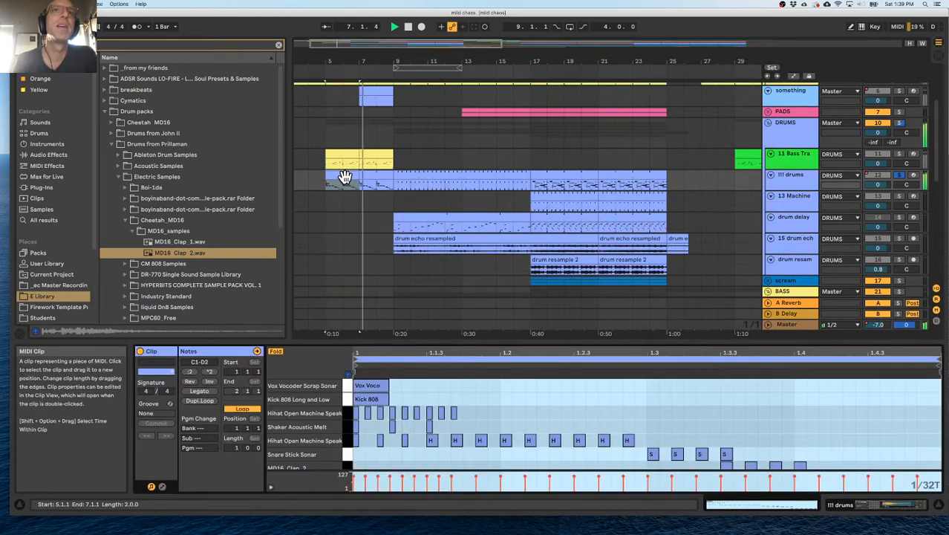
{"action": "left_click_drag", "start_coordinate": [390, 340], "coordinate": [397, 227]}
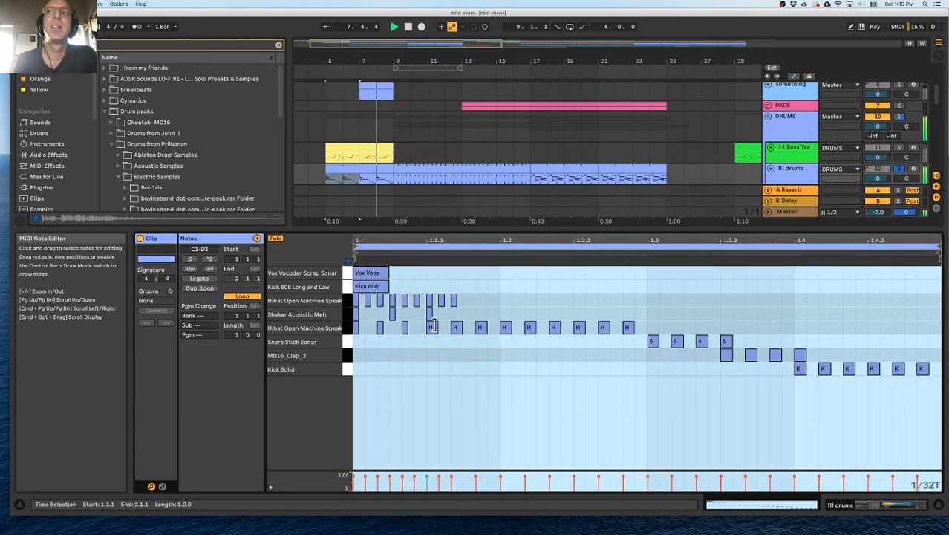
{"action": "key", "text": "space"}
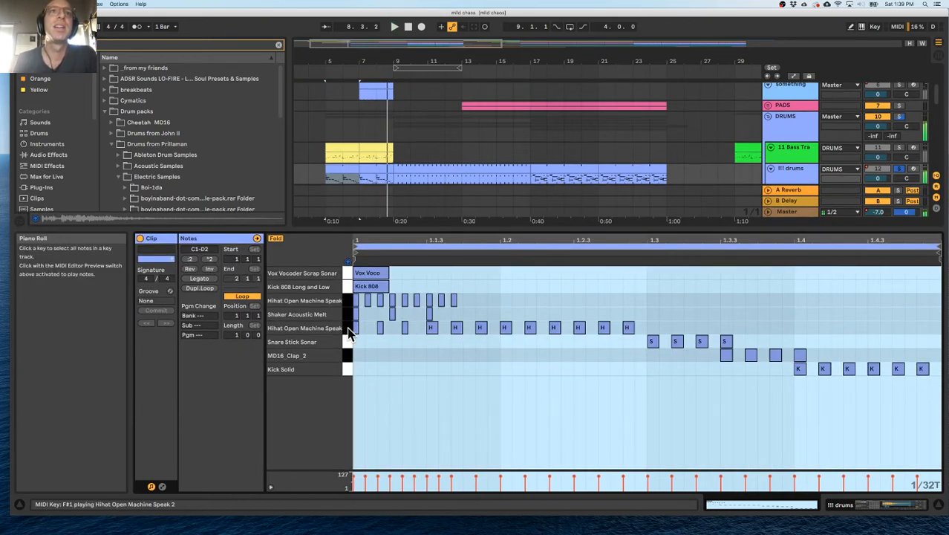
{"action": "left_click", "coordinate": [347, 327]}
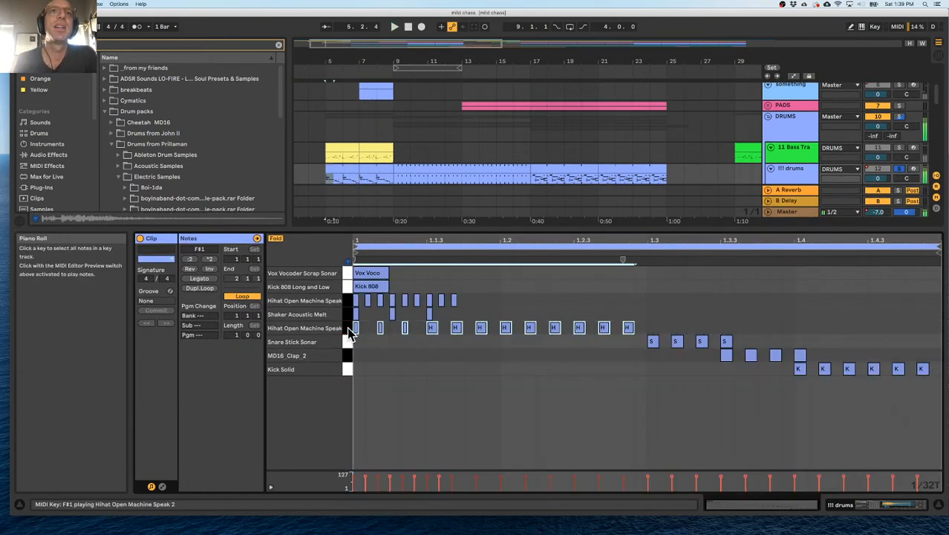
{"action": "double_click", "coordinate": [375, 229]}
{"action": "left_click", "coordinate": [349, 168]}
{"action": "double_click", "coordinate": [783, 175]}
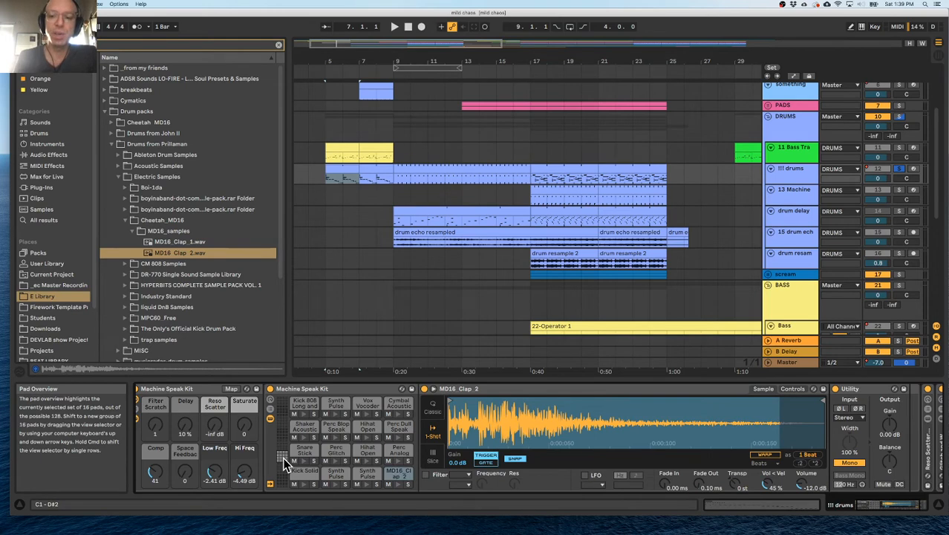
Shorten the Hihat Open Machine Speak 1 sample to about its first quarter by moving its end point earlier.
{"action": "left_click", "coordinate": [365, 436]}
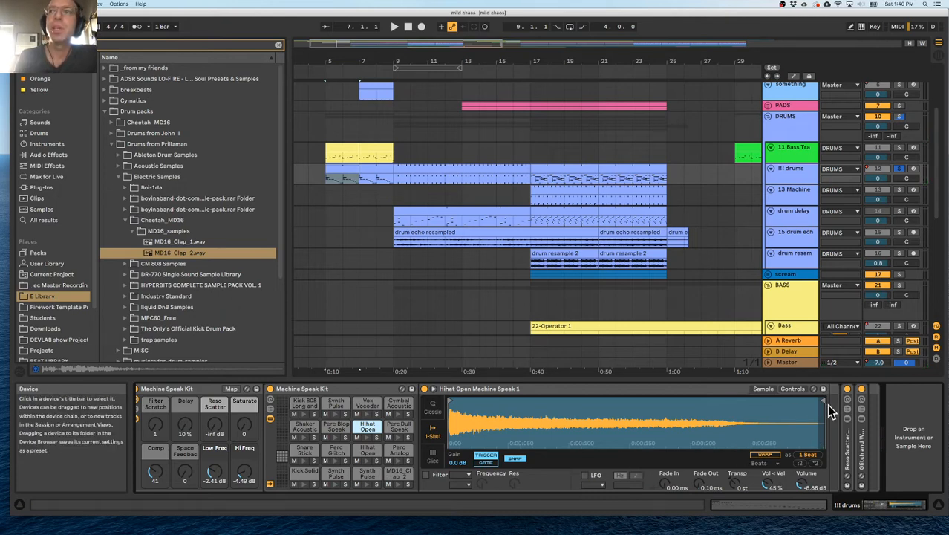
{"action": "left_click_drag", "start_coordinate": [824, 403], "coordinate": [562, 411]}
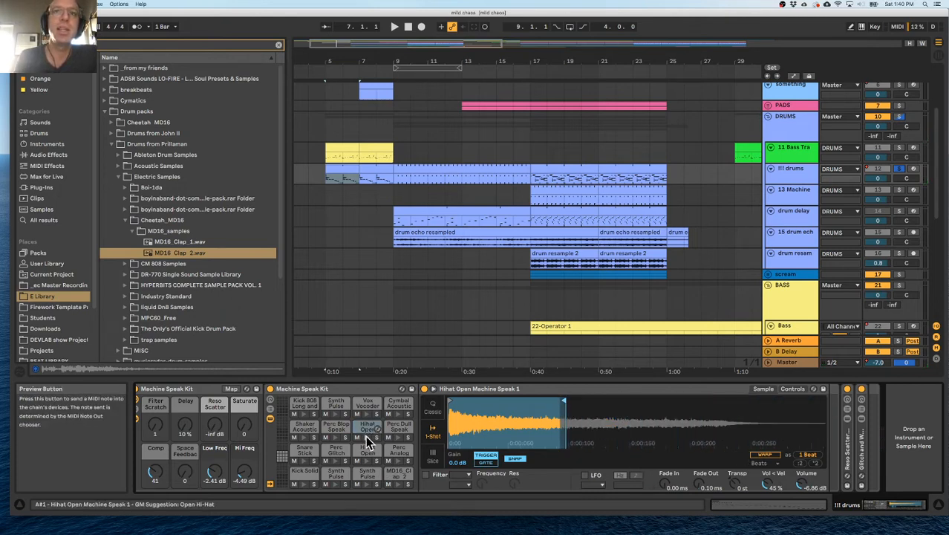
{"action": "left_click_drag", "start_coordinate": [562, 403], "coordinate": [546, 404]}
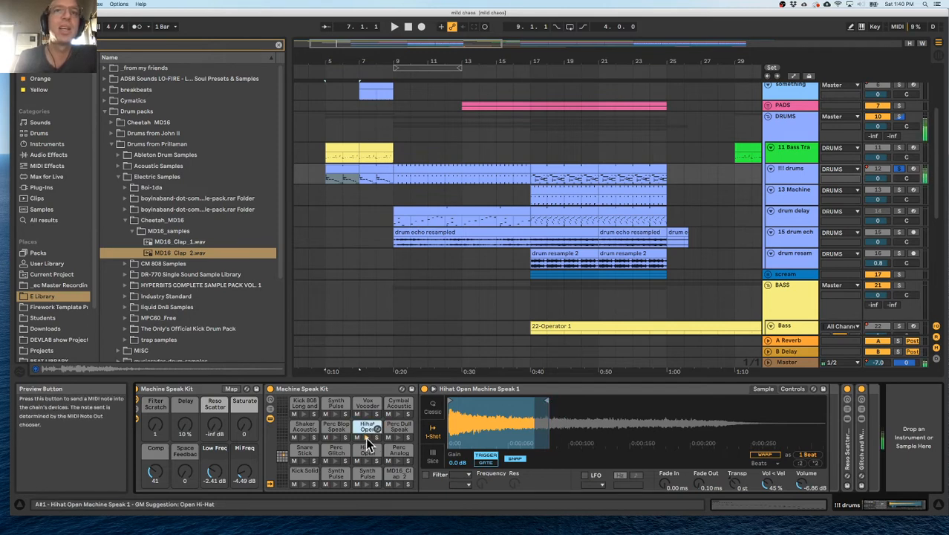
Unfold the Reso Scatter Effects and Glitch and Wash Effects racks and preview the shortened open hi-hat.
{"action": "scroll", "coordinate": [212, 431], "scroll_direction": "left", "scroll_amount": 1}
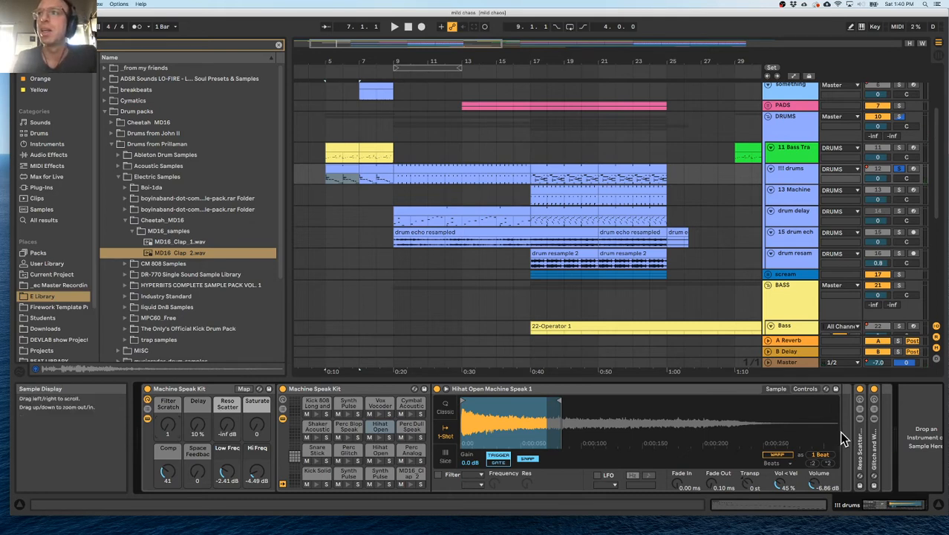
{"action": "double_click", "coordinate": [862, 434]}
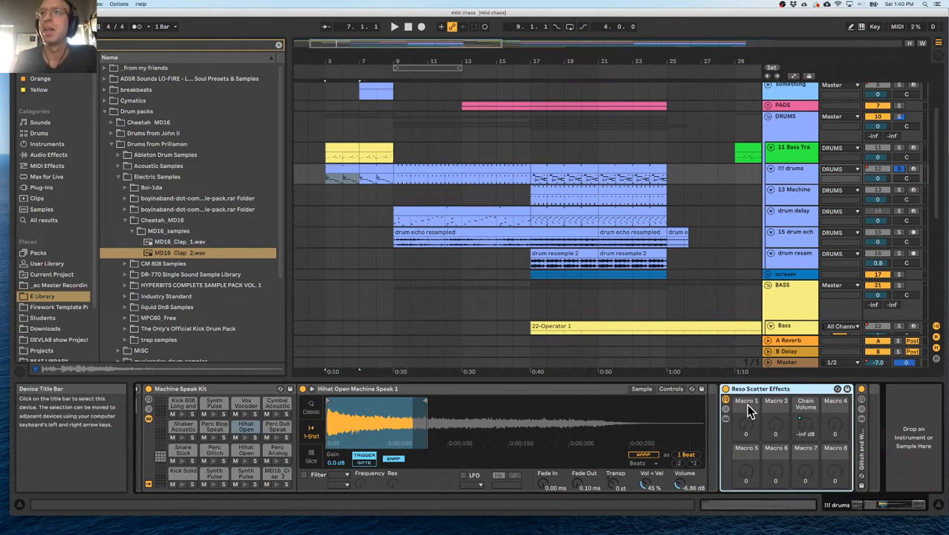
{"action": "double_click", "coordinate": [872, 446]}
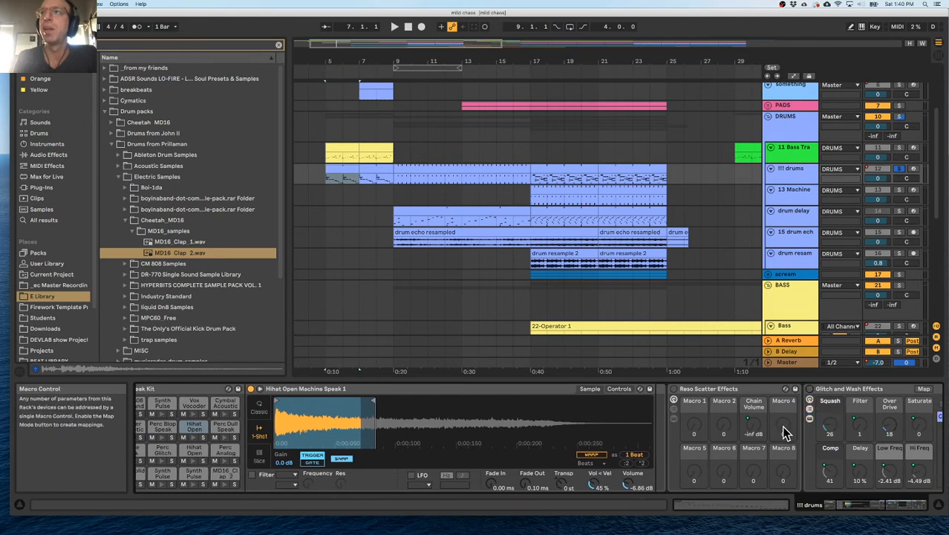
{"action": "scroll", "coordinate": [786, 431], "scroll_direction": "left", "scroll_amount": 5}
{"action": "left_click", "coordinate": [379, 437]}
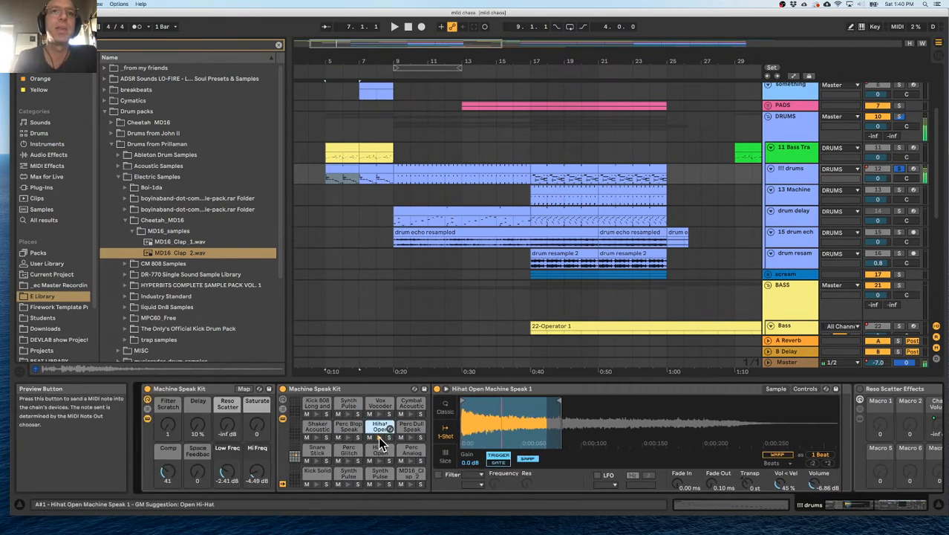
{"action": "scroll", "coordinate": [471, 440], "scroll_direction": "right", "scroll_amount": 10}
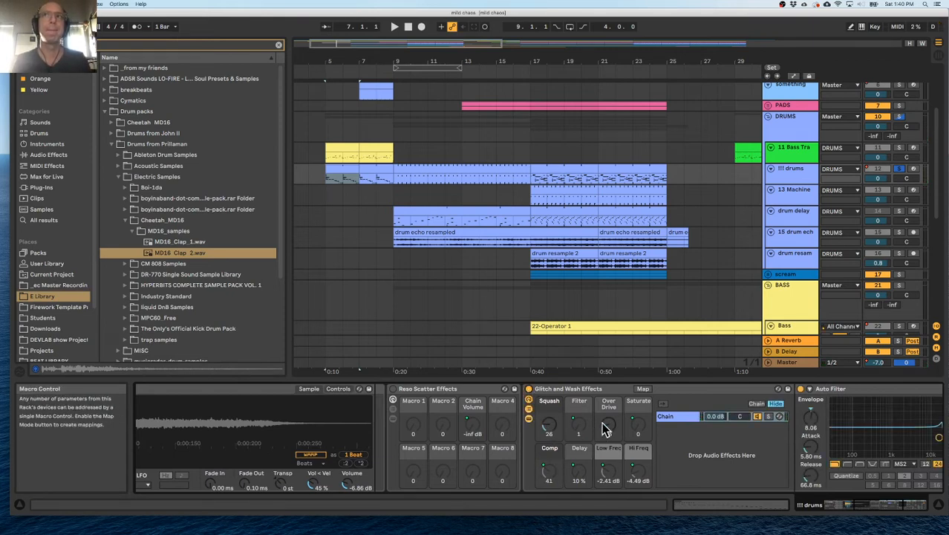
Set the Glitch and Wash Effects rack's Squash to 0 and Over Drive to 5 while the drums play.
{"action": "key", "text": "space"}
{"action": "left_click_drag", "start_coordinate": [549, 425], "coordinate": [549, 445]}
{"action": "left_click_drag", "start_coordinate": [608, 425], "coordinate": [609, 454]}
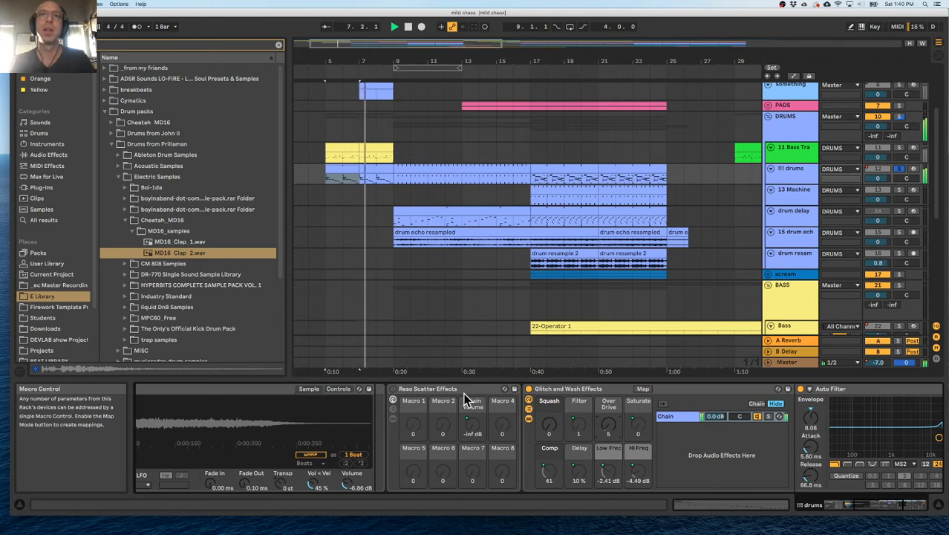
Try the kit's Reso Scatter macro at about -4.4 dB and delete the Reso Scatter Effects rack.
{"action": "scroll", "coordinate": [483, 431], "scroll_direction": "left", "scroll_amount": 10}
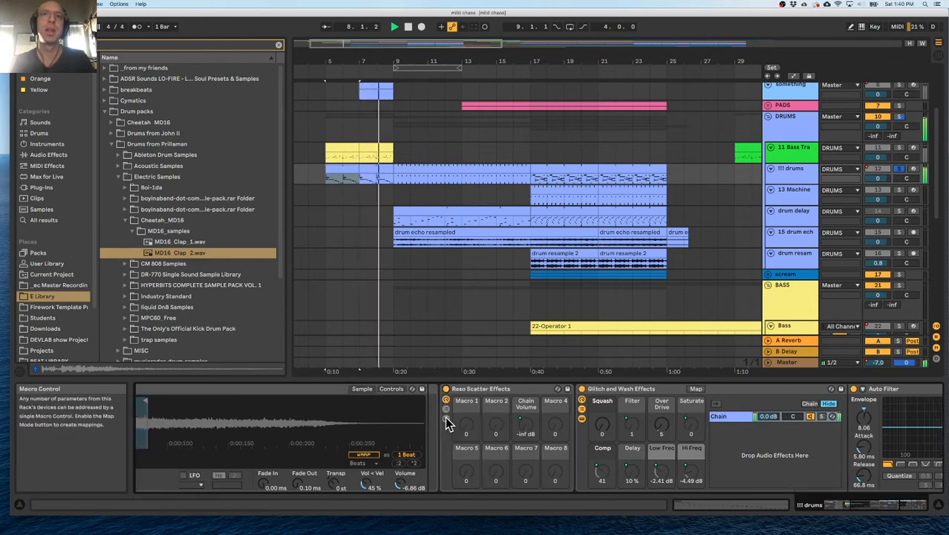
{"action": "left_click_drag", "start_coordinate": [225, 433], "coordinate": [225, 393]}
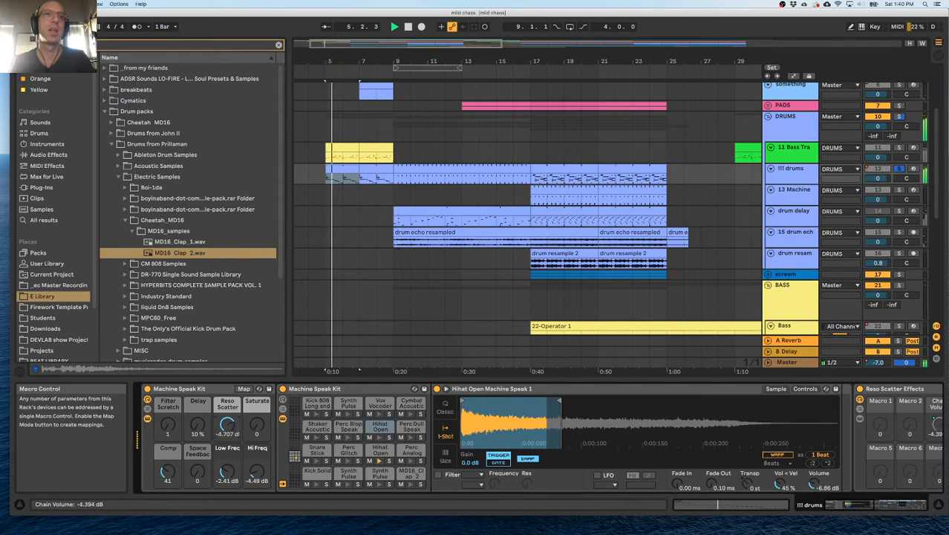
{"action": "scroll", "coordinate": [584, 429], "scroll_direction": "right", "scroll_amount": 5}
{"action": "scroll", "coordinate": [585, 429], "scroll_direction": "right", "scroll_amount": 3}
{"action": "left_click", "coordinate": [606, 391]}
{"action": "key", "text": "Delete"}
Deactivate the Glitch and Wash Effects rack on !!! drums and listen to the kit without it.
{"action": "scroll", "coordinate": [621, 421], "scroll_direction": "right", "scroll_amount": 3}
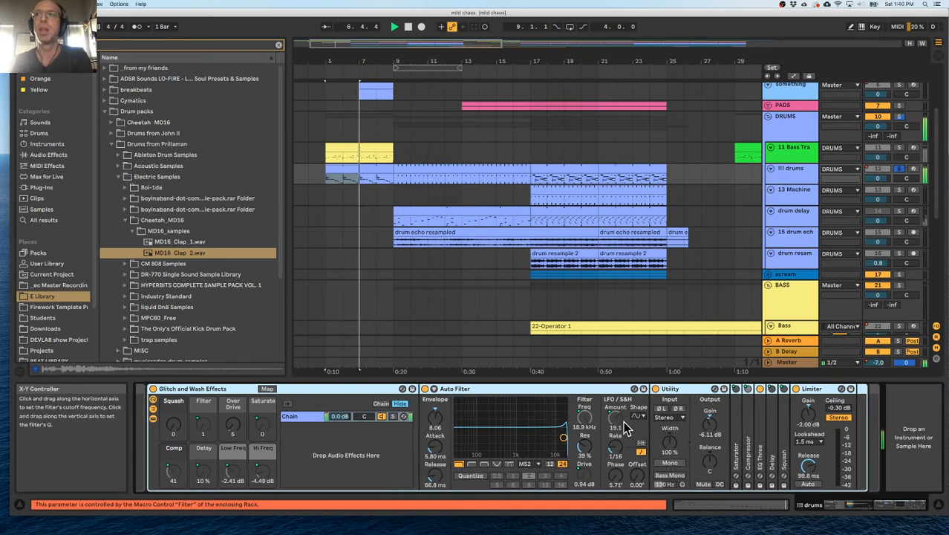
{"action": "scroll", "coordinate": [531, 424], "scroll_direction": "left", "scroll_amount": 3}
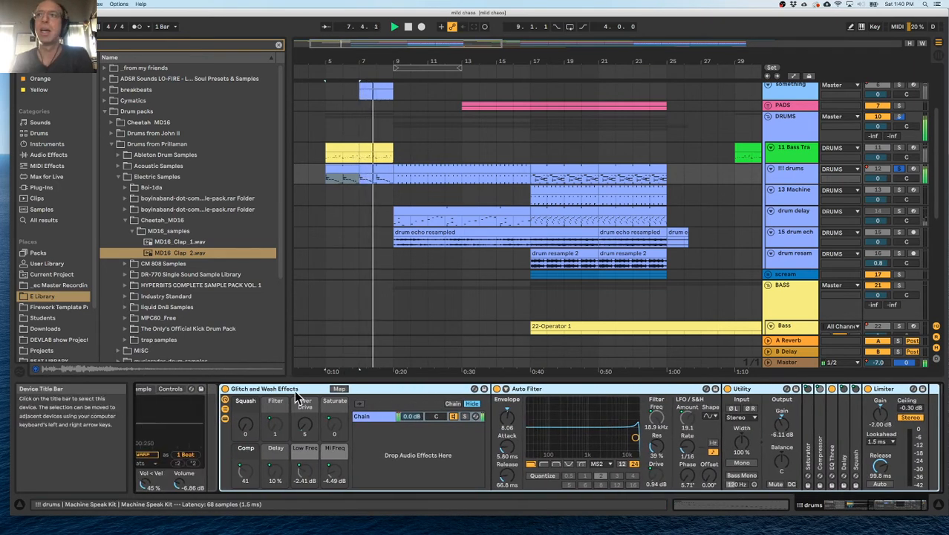
{"action": "left_click", "coordinate": [225, 389]}
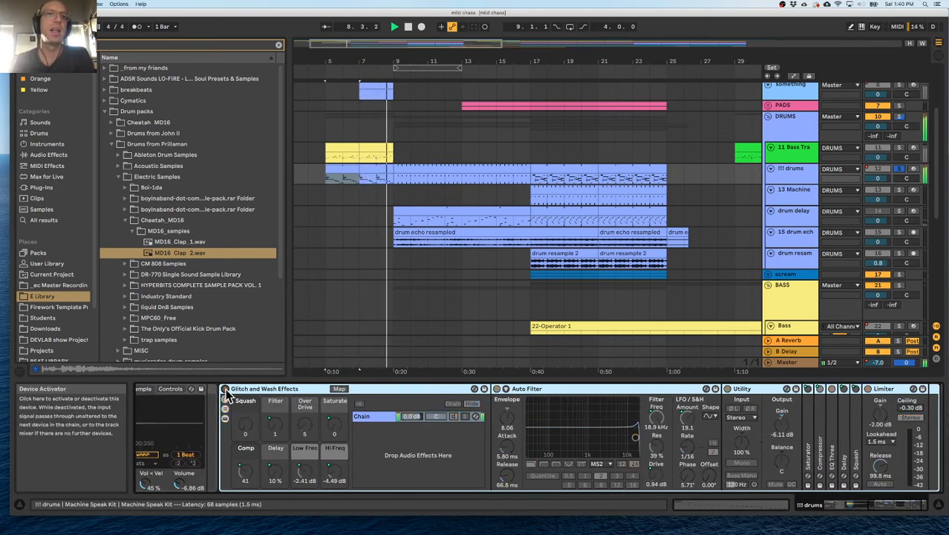
{"action": "left_click", "coordinate": [225, 389]}
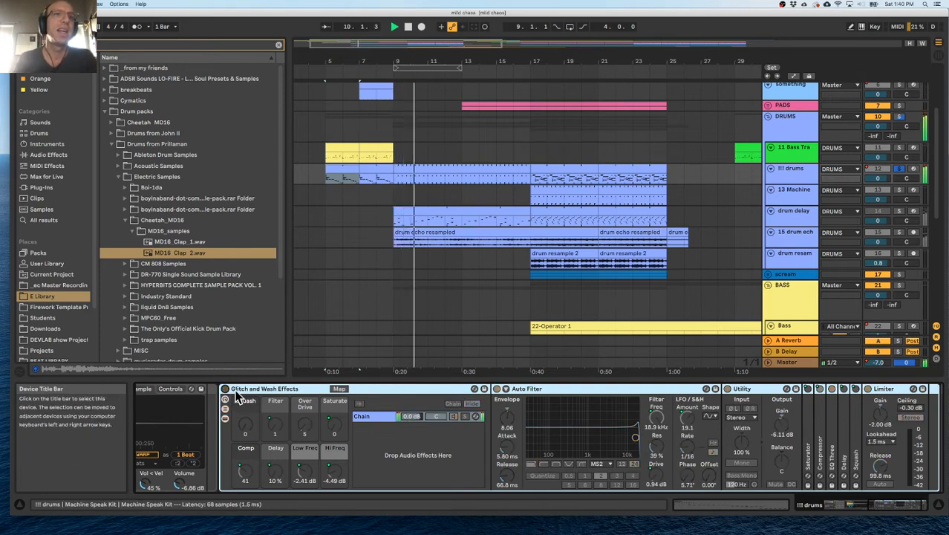
{"action": "scroll", "coordinate": [260, 395], "scroll_direction": "left", "scroll_amount": 4}
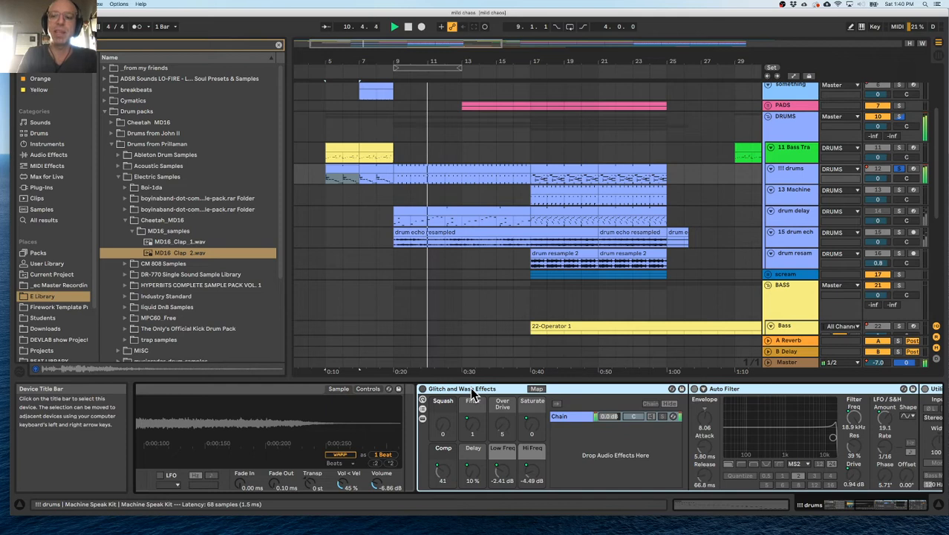
{"action": "scroll", "coordinate": [471, 396], "scroll_direction": "left", "scroll_amount": 6}
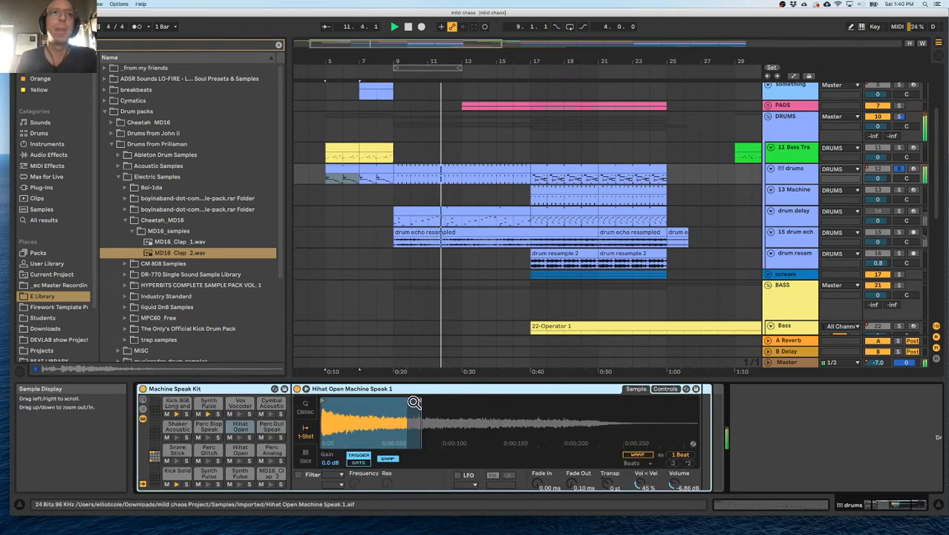
Play the !!! drums track repeatedly from bar 5 to hear the kit with fewer effects.
{"action": "scroll", "coordinate": [414, 400], "scroll_direction": "left", "scroll_amount": 3}
{"action": "left_click", "coordinate": [347, 177]}
{"action": "left_click", "coordinate": [324, 178]}
{"action": "key", "text": "space"}
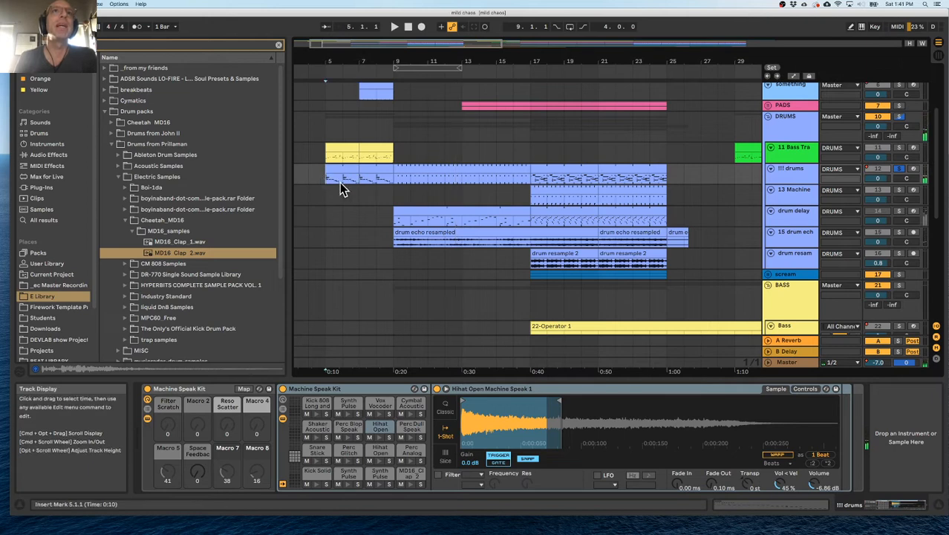
{"action": "key", "text": "space"}
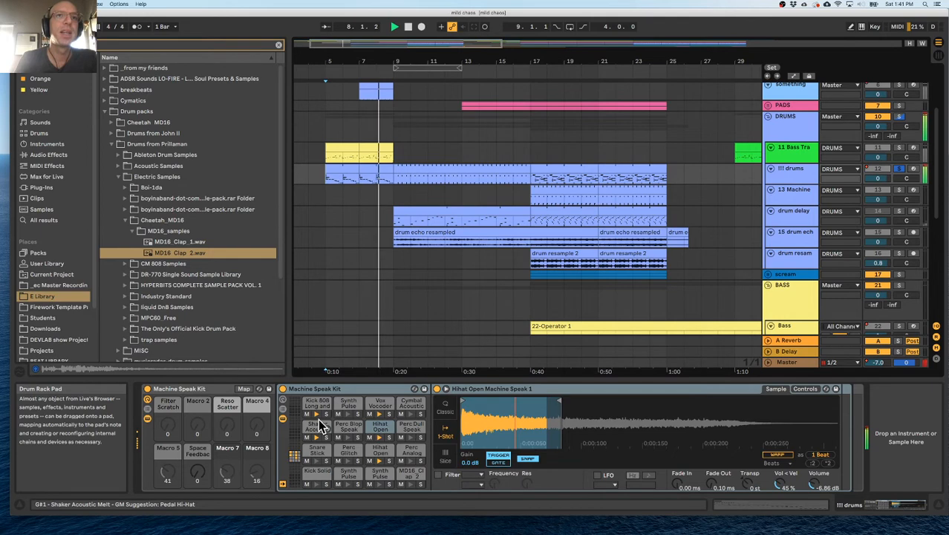
{"action": "key", "text": "space"}
{"action": "key", "text": "space"}
{"action": "key", "text": "space"}
{"action": "key", "text": "space"}
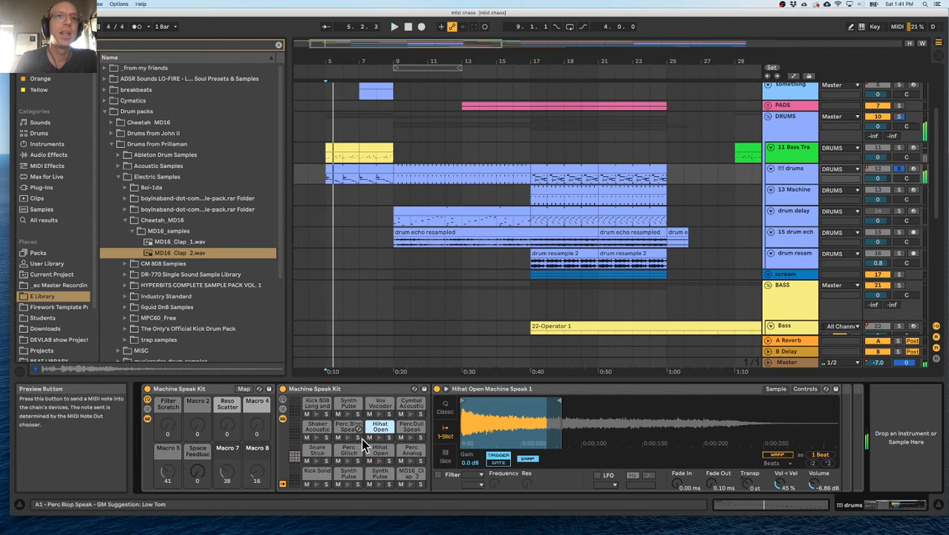
{"action": "key", "text": "space"}
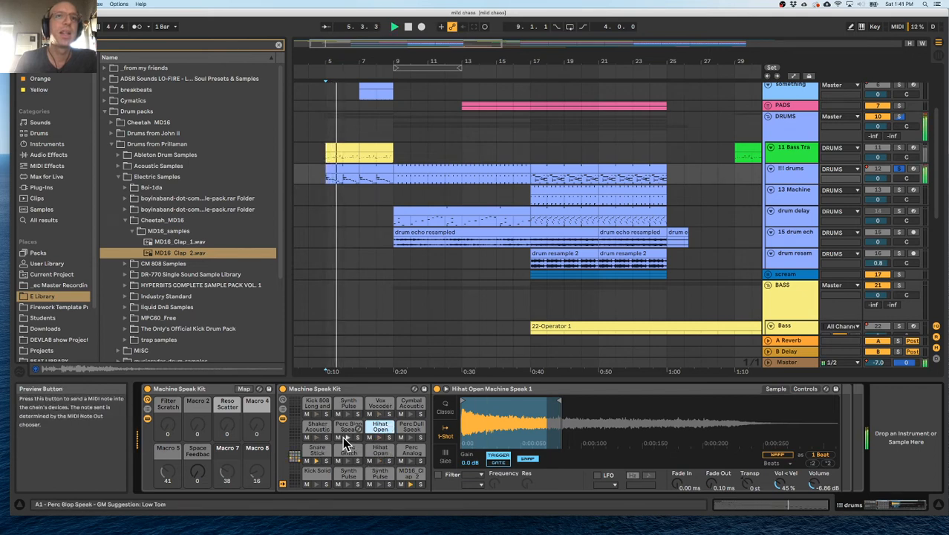
Shorten the Snare Stick pad's sample and fold its Simpler.
{"action": "left_click", "coordinate": [321, 462]}
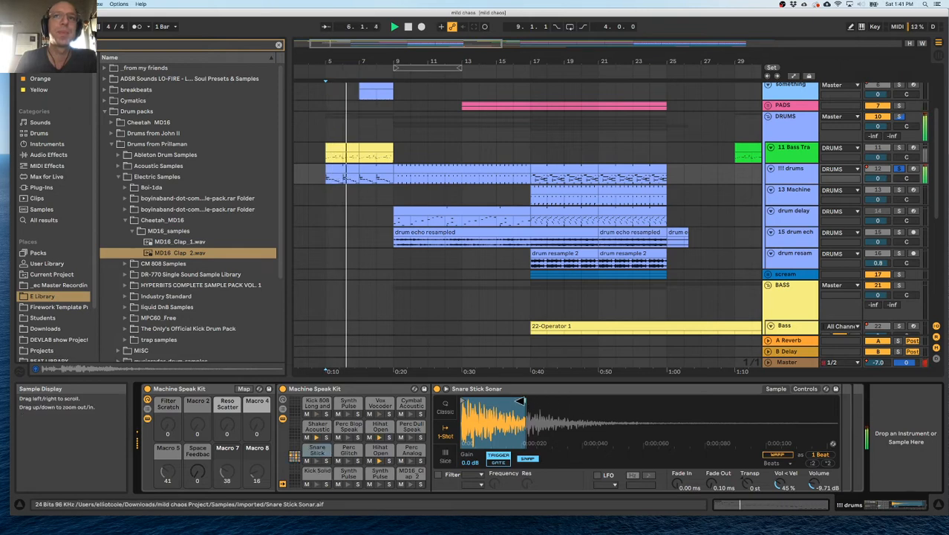
{"action": "double_click", "coordinate": [454, 389]}
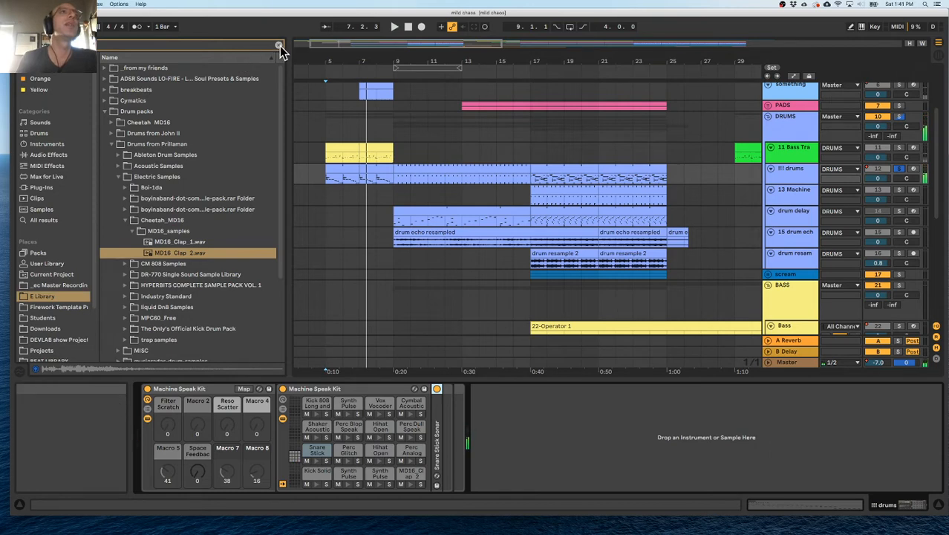
Clear the browser search and add a Drum Buss audio effect to the !!! drums track.
{"action": "left_click", "coordinate": [279, 47]}
{"action": "left_click", "coordinate": [50, 156]}
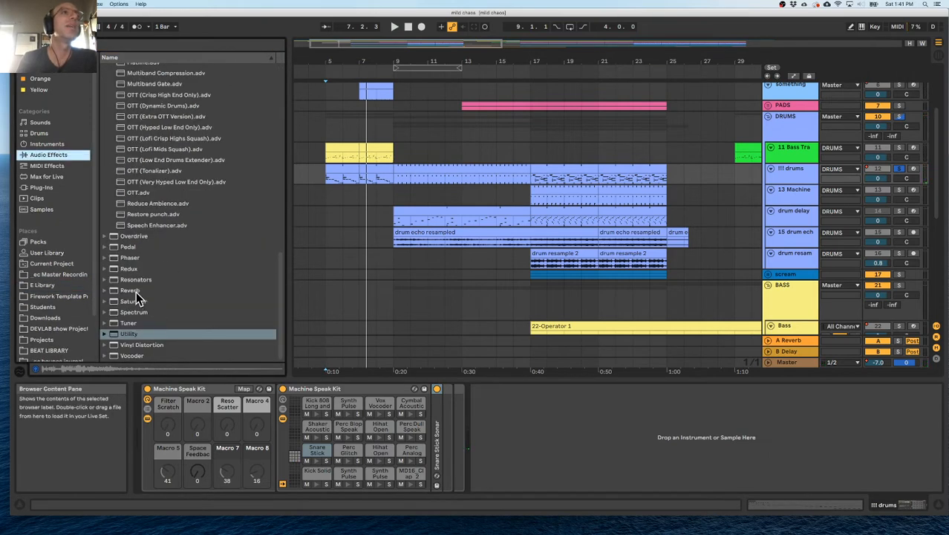
{"action": "scroll", "coordinate": [136, 294], "scroll_direction": "up", "scroll_amount": 10}
{"action": "left_click", "coordinate": [108, 80]}
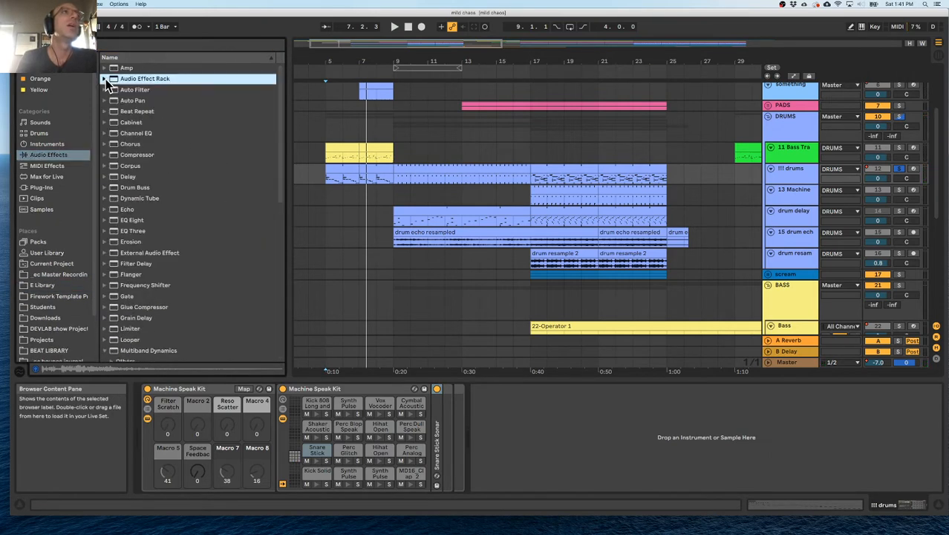
{"action": "double_click", "coordinate": [126, 187]}
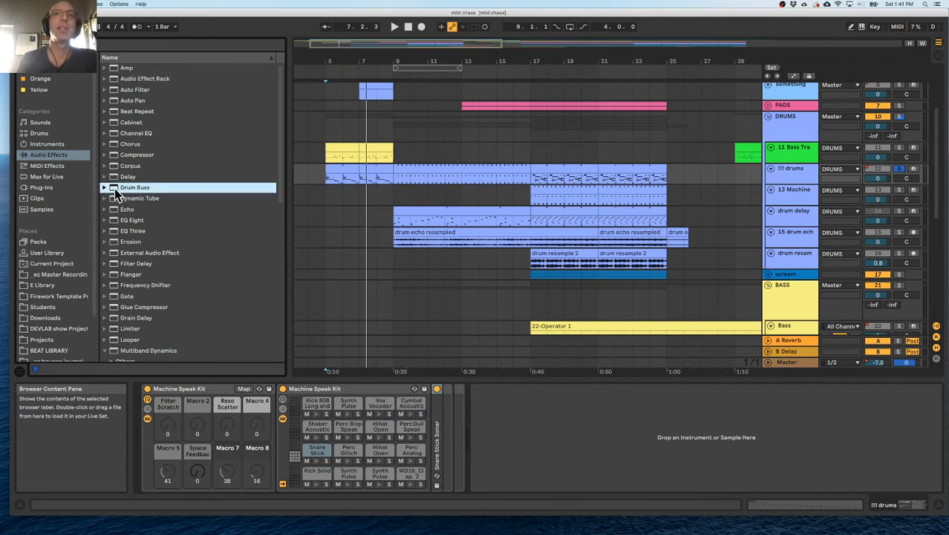
Compare the playing drums with Drum Buss compression on and off, leave it on, and raise Drive to 36%.
{"action": "key", "text": "space"}
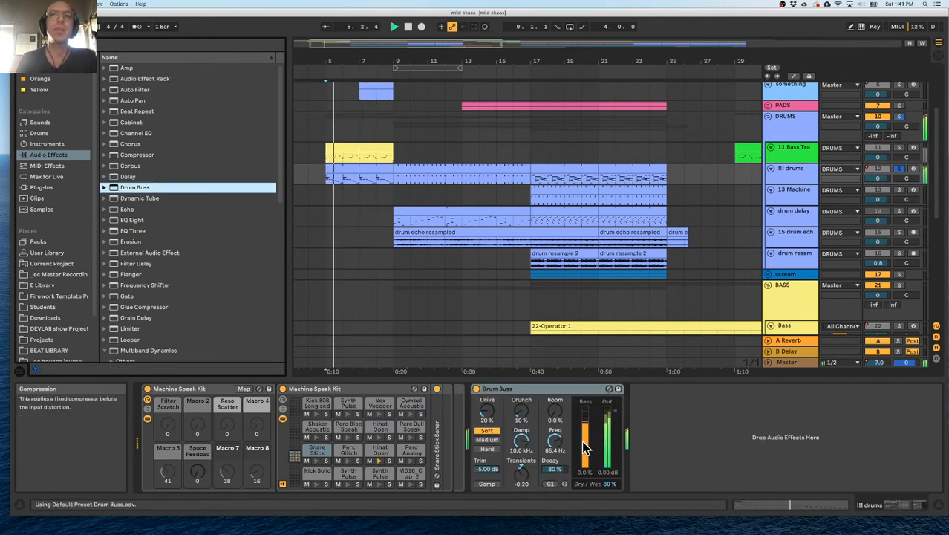
{"action": "left_click", "coordinate": [480, 484]}
{"action": "left_click", "coordinate": [480, 485]}
{"action": "left_click", "coordinate": [480, 484]}
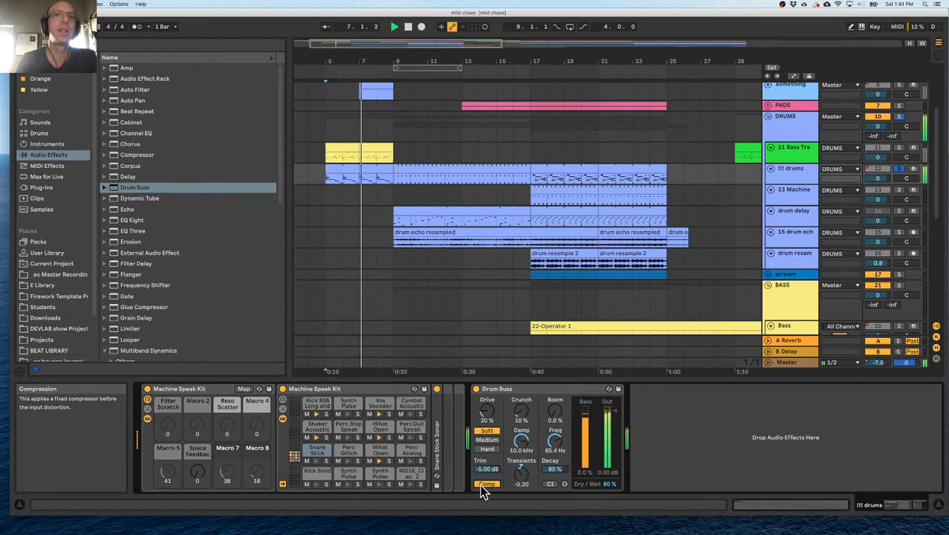
{"action": "left_click", "coordinate": [480, 484]}
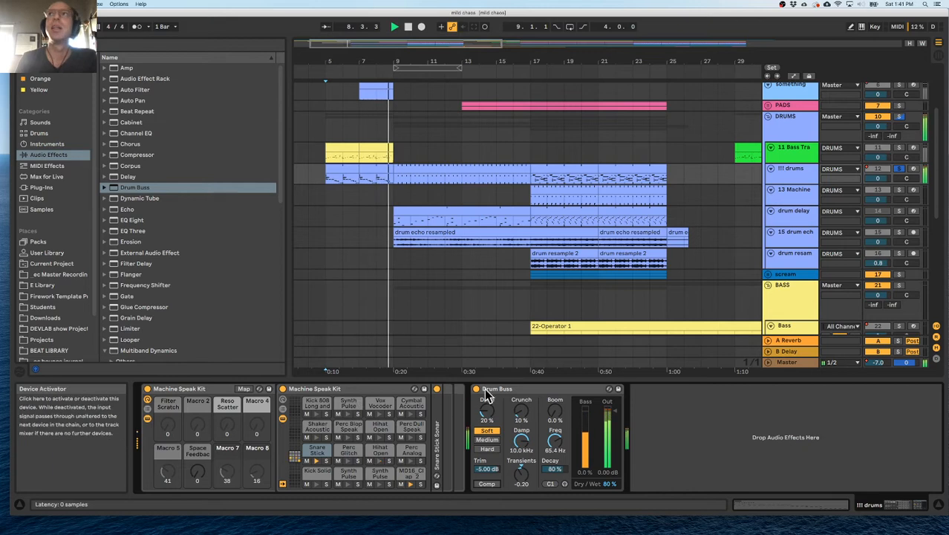
{"action": "left_click", "coordinate": [488, 484]}
{"action": "left_click_drag", "start_coordinate": [488, 412], "coordinate": [488, 399]}
Check the Snare Stick sample, and set Drum Buss Drive to 29% and Boom to 24% with compression on.
{"action": "double_click", "coordinate": [437, 442]}
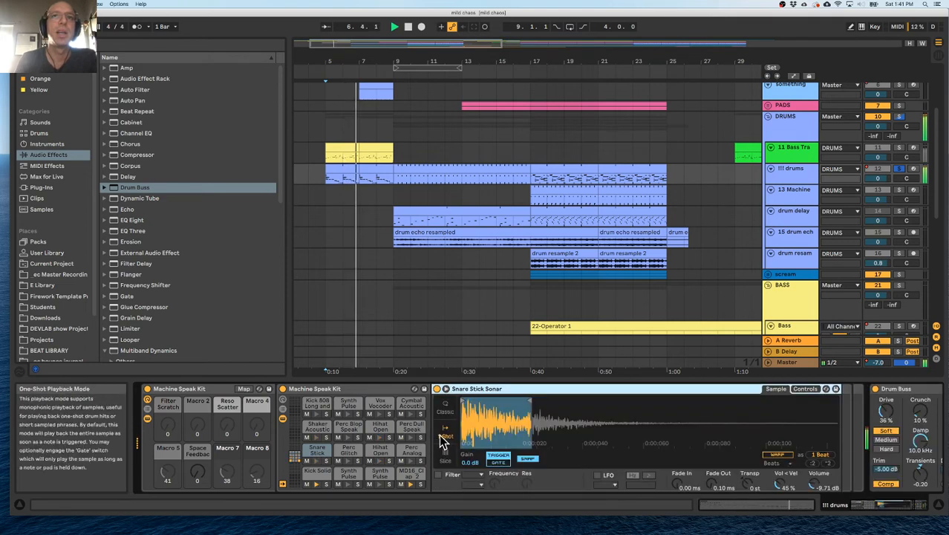
{"action": "double_click", "coordinate": [597, 384]}
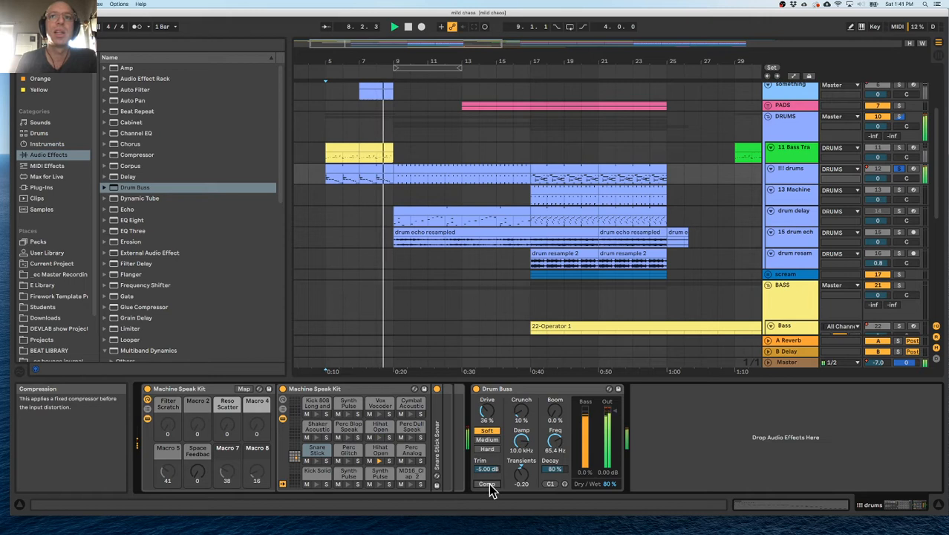
{"action": "left_click_drag", "start_coordinate": [487, 413], "coordinate": [488, 419]}
{"action": "key", "text": "space"}
{"action": "key", "text": "space"}
{"action": "left_click_drag", "start_coordinate": [552, 418], "coordinate": [552, 394]}
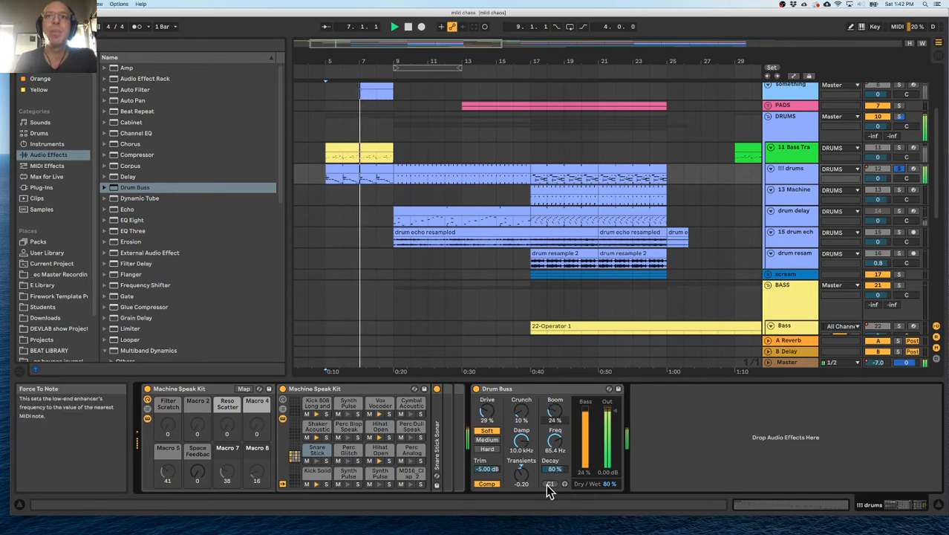
{"action": "key", "text": "space"}
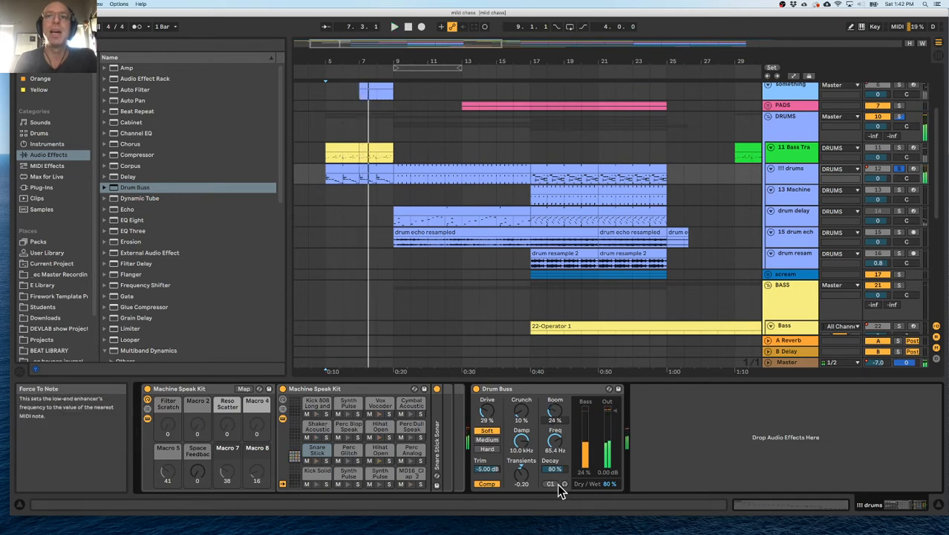
Set Drum Buss Boom to 34% and Crunch to 31% while listening to the drums.
{"action": "scroll", "coordinate": [474, 255], "scroll_direction": "up", "scroll_amount": 2}
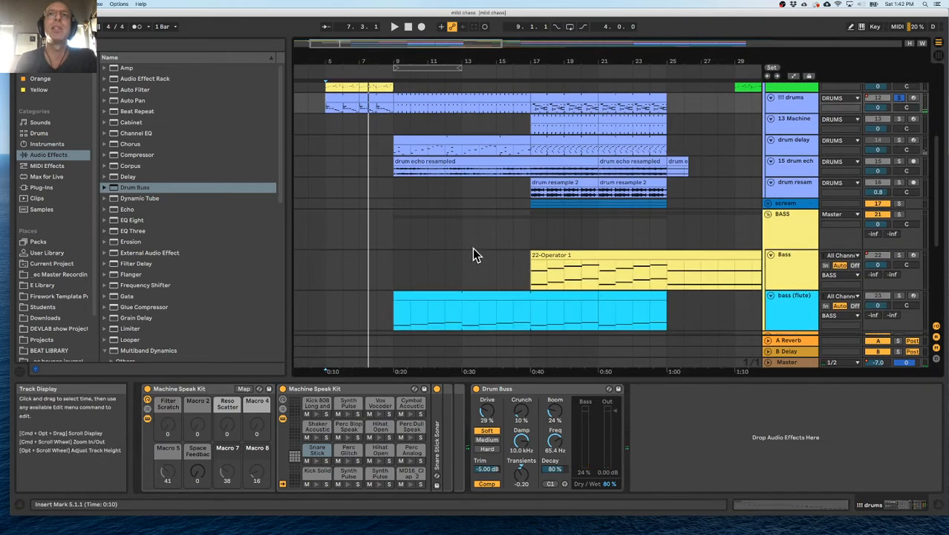
{"action": "key", "text": "space"}
{"action": "mouse_move", "coordinate": [555, 413]}
{"action": "left_mouse_down"}
{"action": "mouse_move", "coordinate": [555, 401]}
{"action": "mouse_move", "coordinate": [559, 424]}
{"action": "left_mouse_up"}
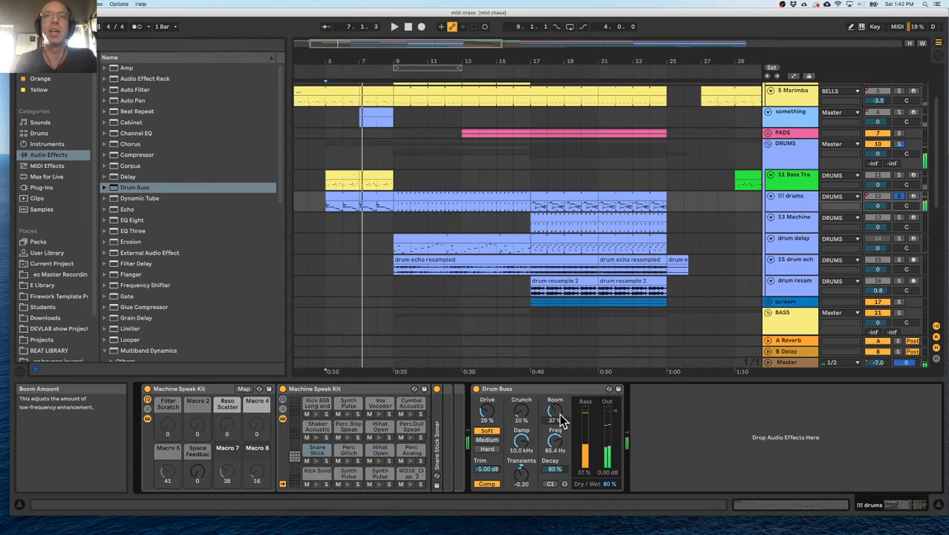
{"action": "key", "text": "space"}
{"action": "left_click_drag", "start_coordinate": [553, 409], "coordinate": [522, 433]}
{"action": "key", "text": "space"}
{"action": "key", "text": "space"}
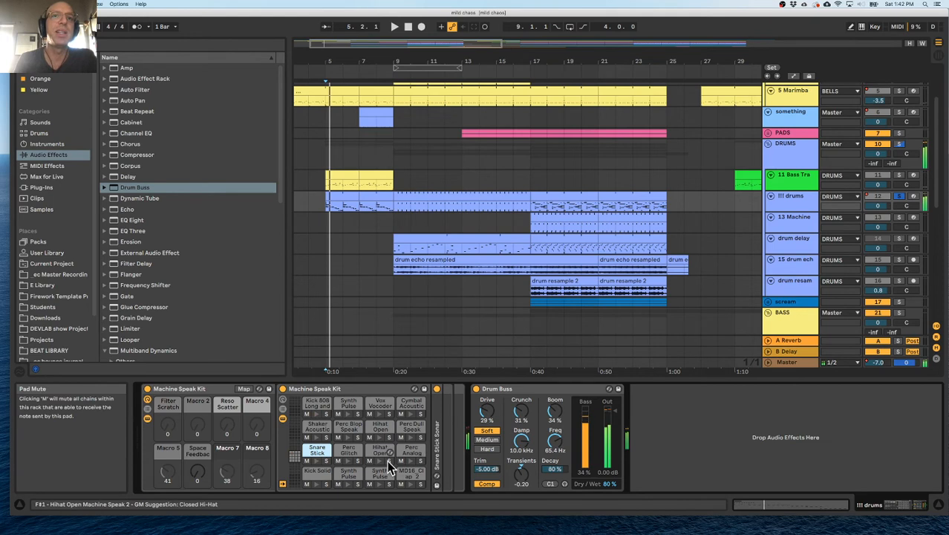
Set Drum Buss Transients to 0.30 and Boom to 43% while the drums play.
{"action": "key", "text": "space"}
{"action": "key", "text": "space"}
{"action": "left_click", "coordinate": [378, 438]}
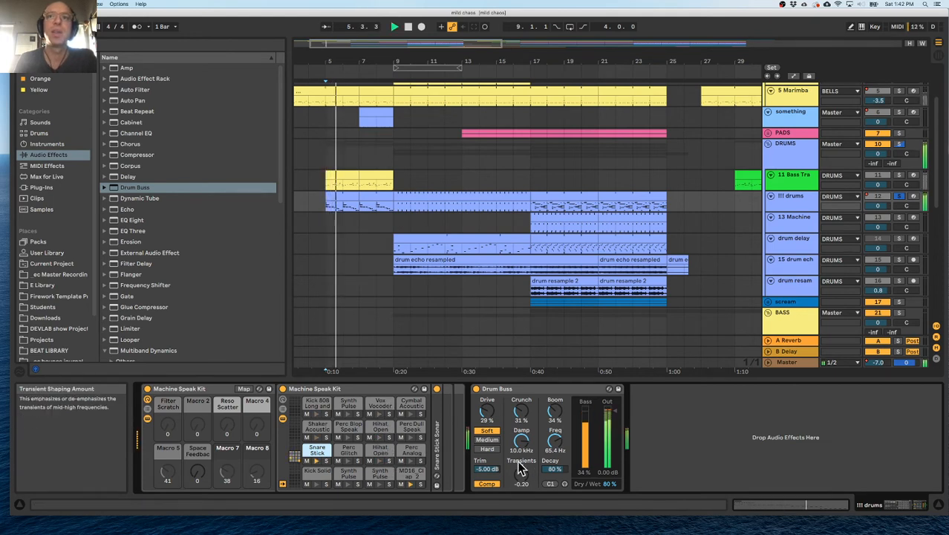
{"action": "left_click_drag", "start_coordinate": [524, 470], "coordinate": [524, 445]}
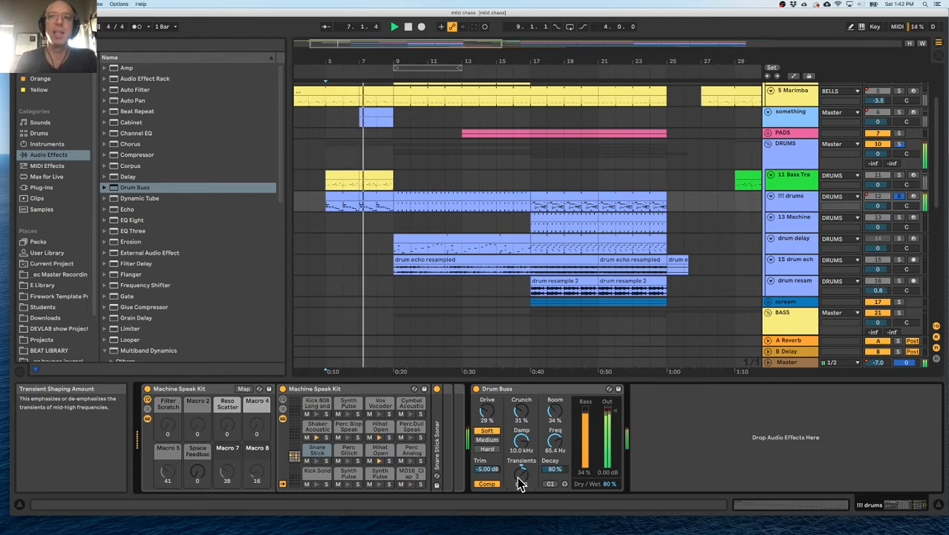
{"action": "left_click_drag", "start_coordinate": [554, 412], "coordinate": [555, 401]}
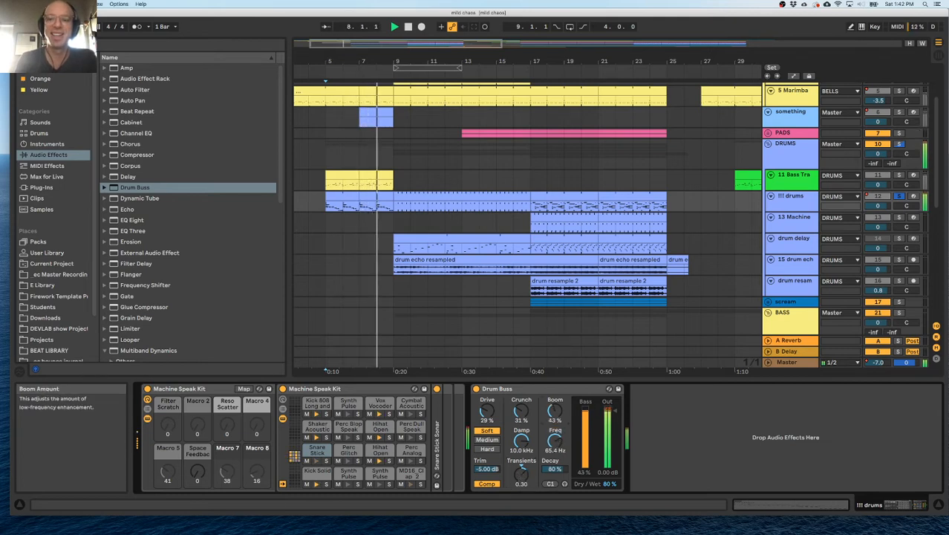
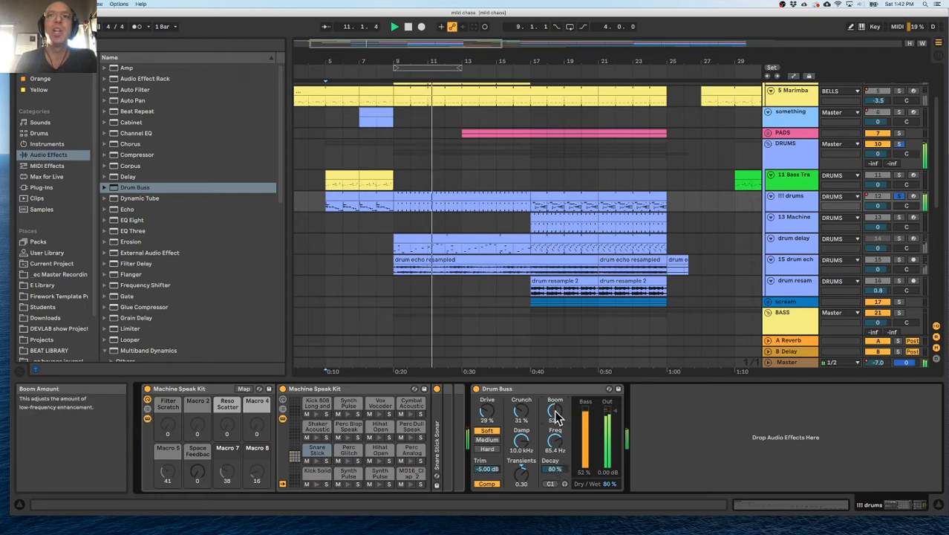
Lower the Drum Buss boom Decay to 67% and inspect the Kick 808 Long and Low and Kick Solid samples.
{"action": "left_click_drag", "start_coordinate": [554, 475], "coordinate": [554, 505]}
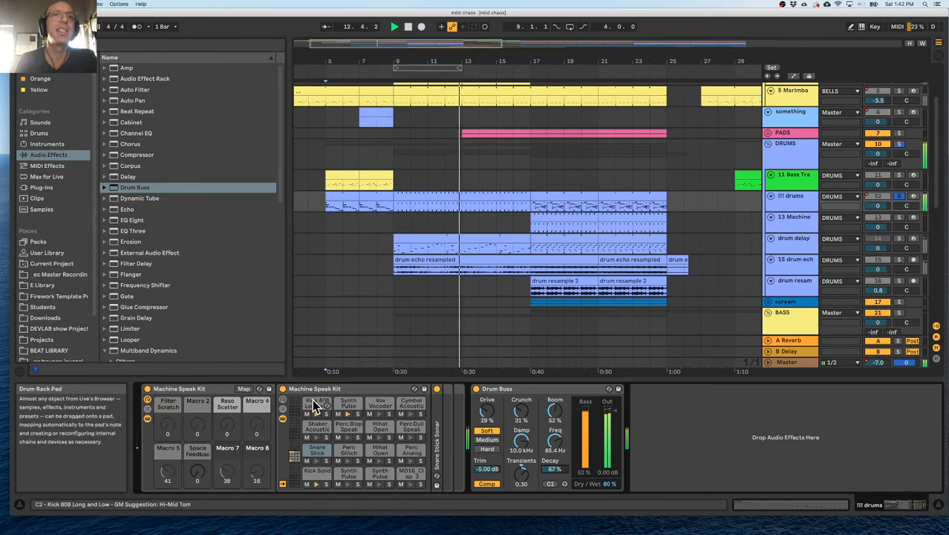
{"action": "left_click", "coordinate": [316, 405]}
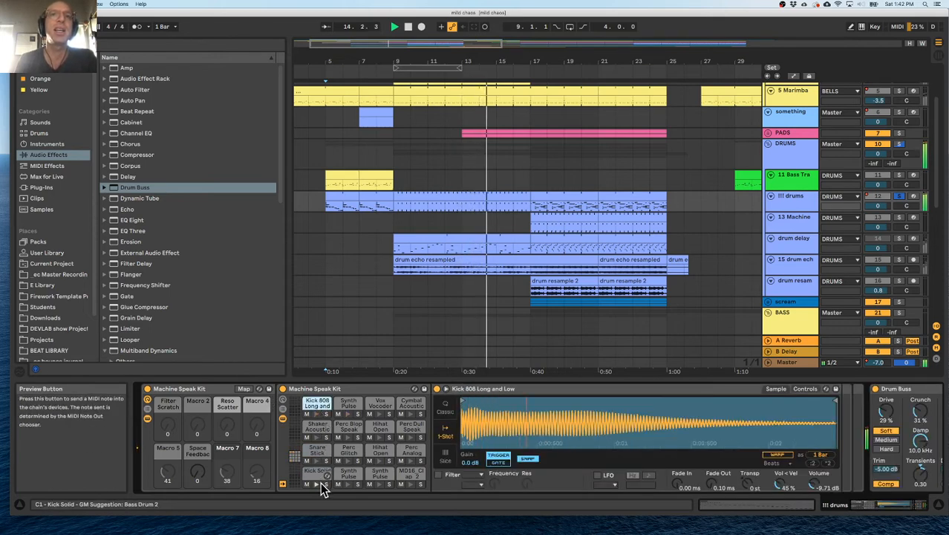
{"action": "left_click", "coordinate": [318, 480]}
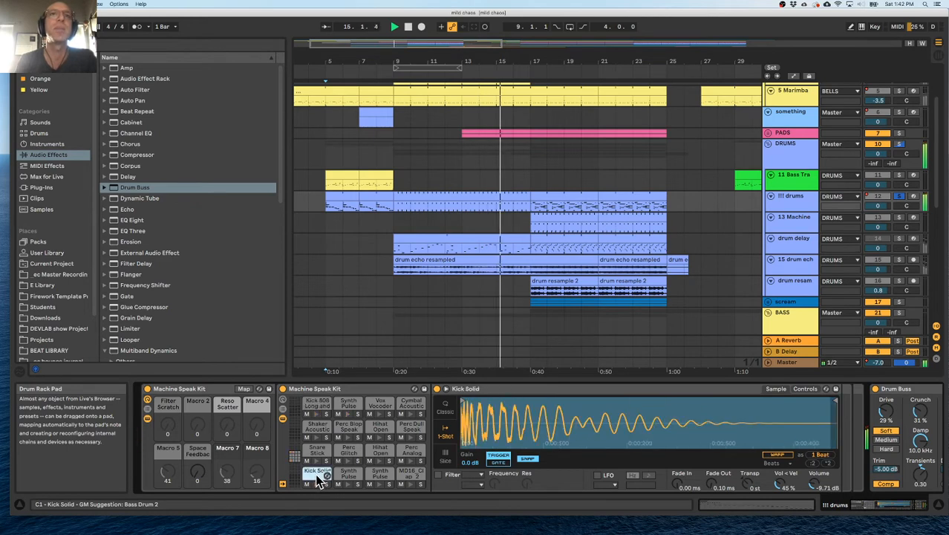
Audition the Kick 808 Long and Low and Kick Solid notes in the bar 9 drum clip by deactivating each in turn.
{"action": "double_click", "coordinate": [424, 194]}
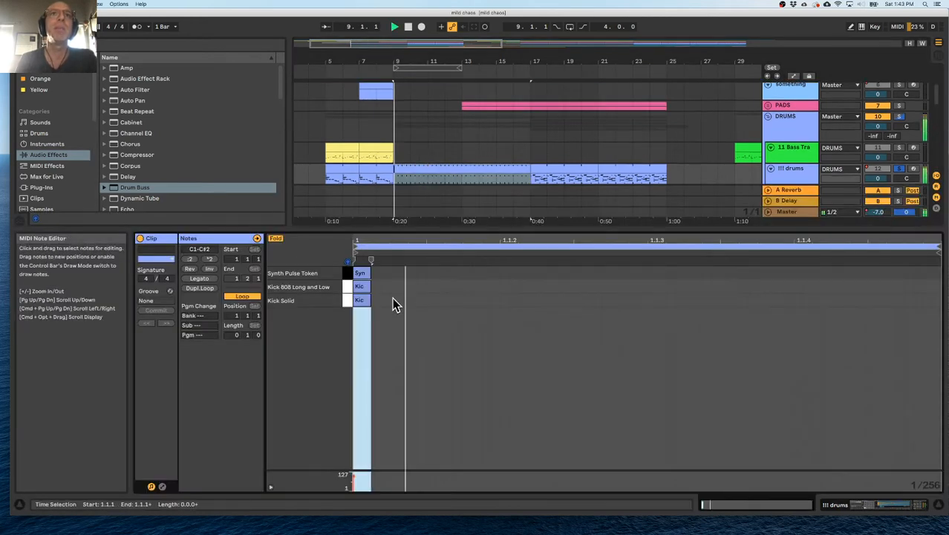
{"action": "left_click", "coordinate": [361, 291]}
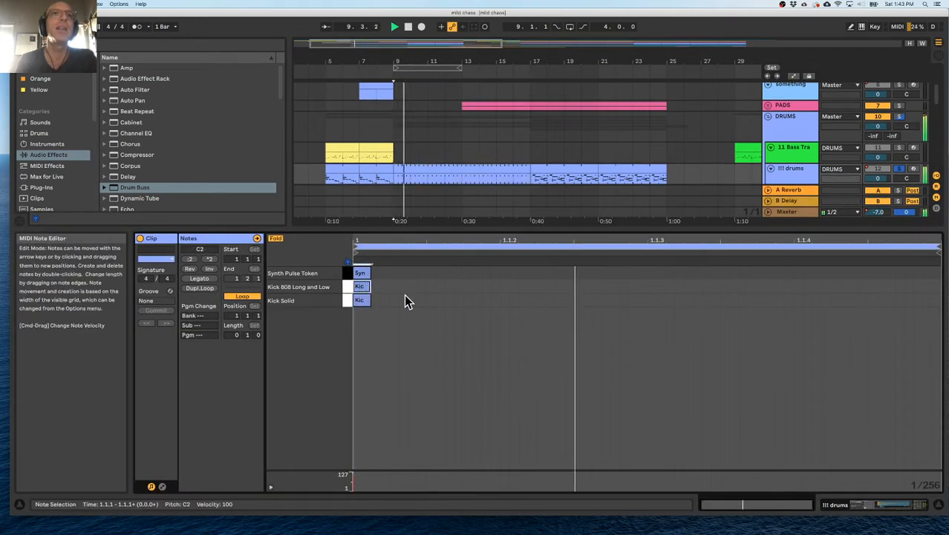
{"action": "left_click", "coordinate": [361, 290]}
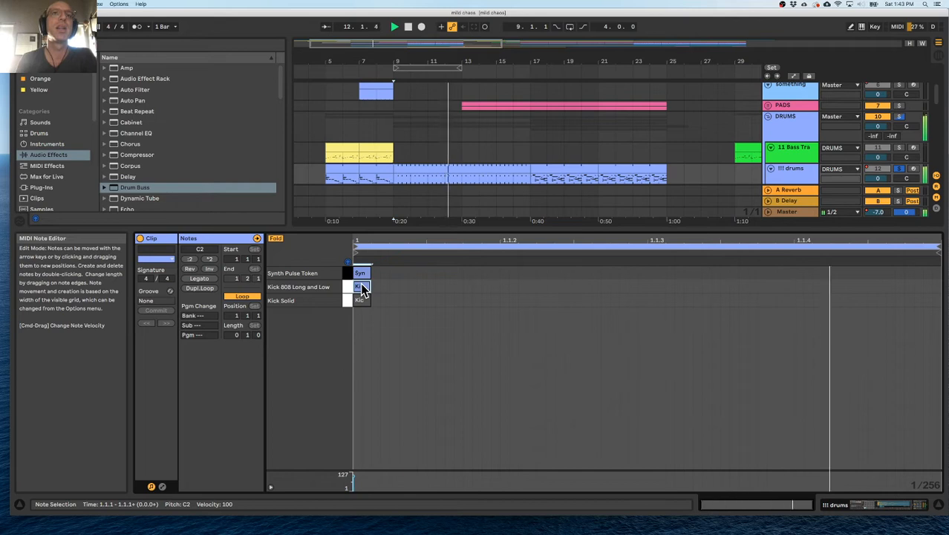
{"action": "left_click", "coordinate": [361, 302]}
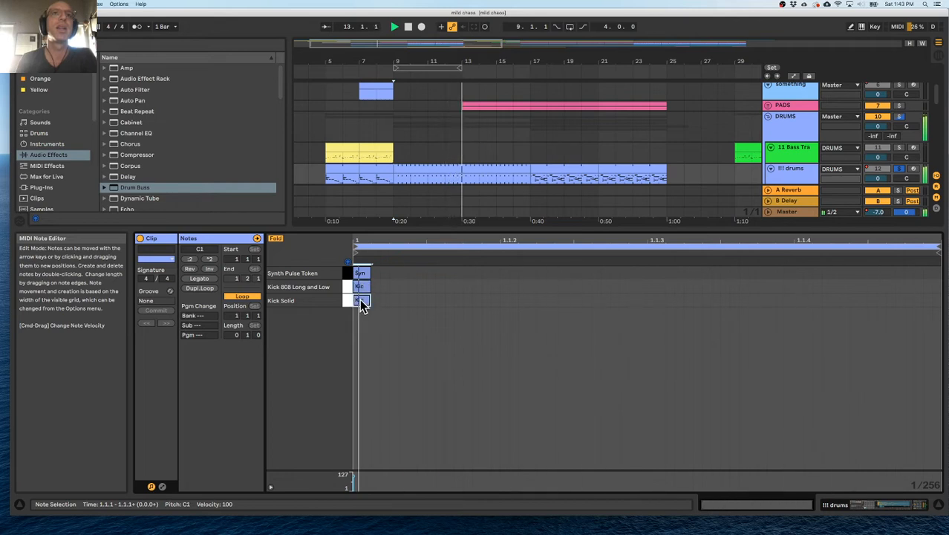
{"action": "left_click", "coordinate": [367, 301]}
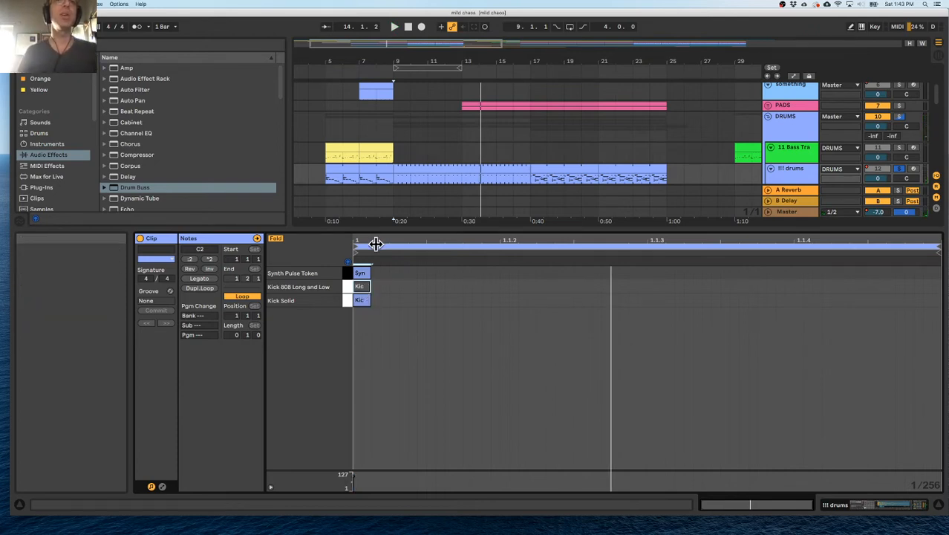
{"action": "key", "text": "space"}
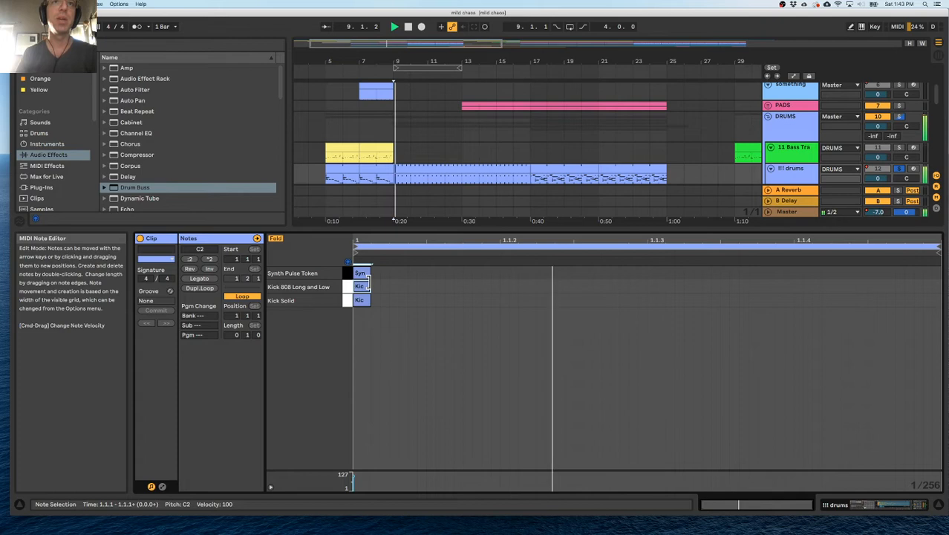
{"action": "key", "text": "0"}
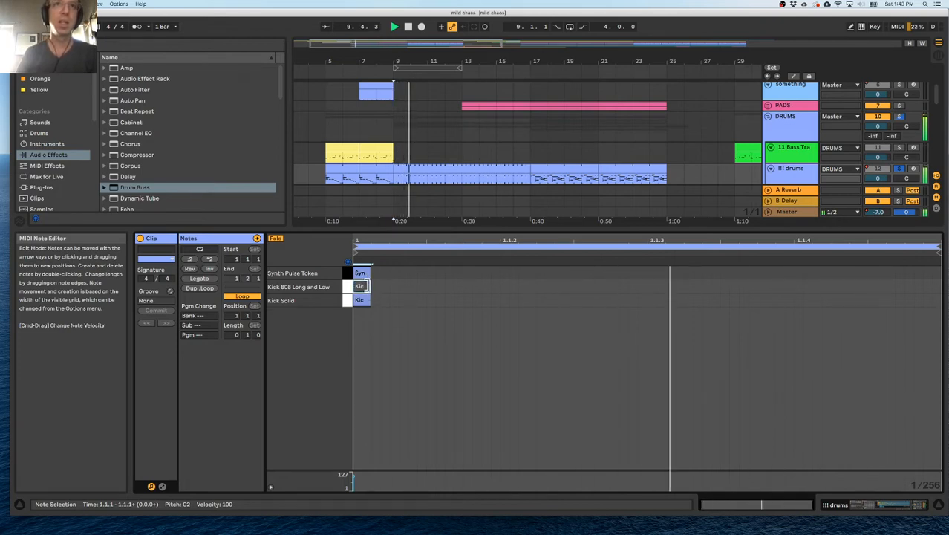
{"action": "left_click", "coordinate": [365, 300]}
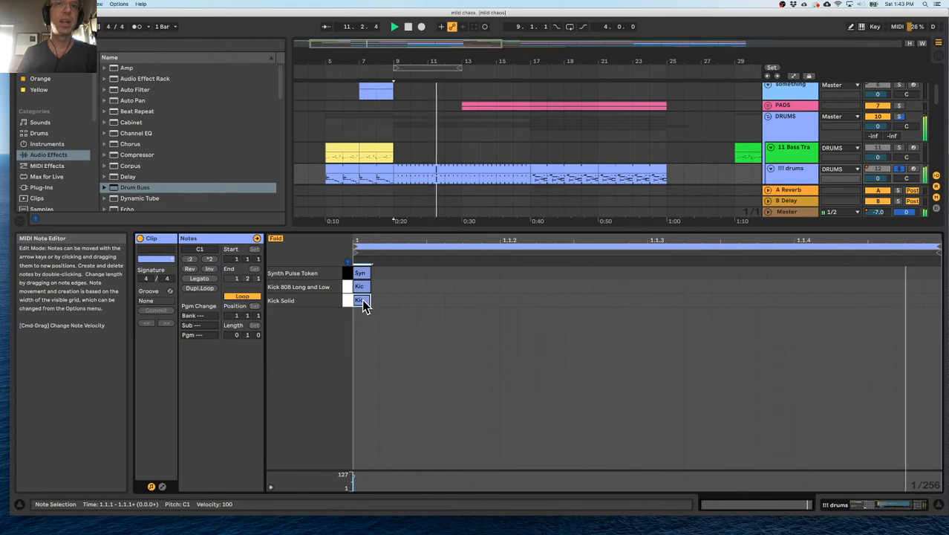
Play the !!! drums track from bar 5 and add an EQ Eight after its Drum Buss.
{"action": "left_click_drag", "start_coordinate": [330, 228], "coordinate": [347, 388]}
{"action": "left_click", "coordinate": [334, 180]}
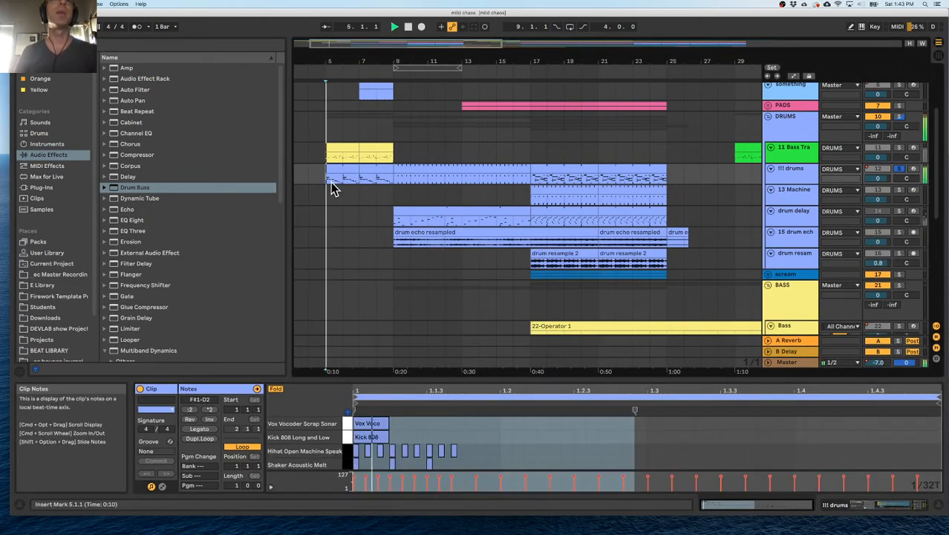
{"action": "double_click", "coordinate": [791, 175]}
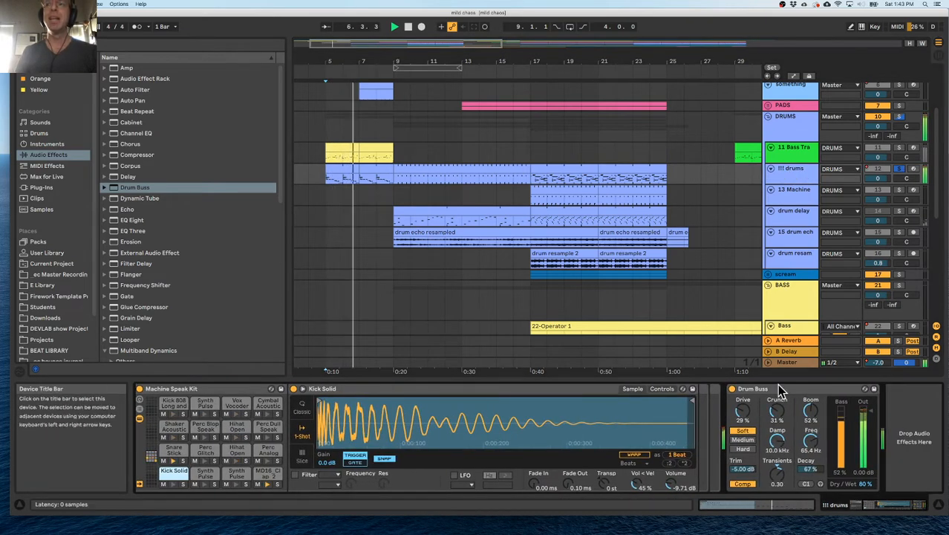
{"action": "left_click", "coordinate": [780, 392]}
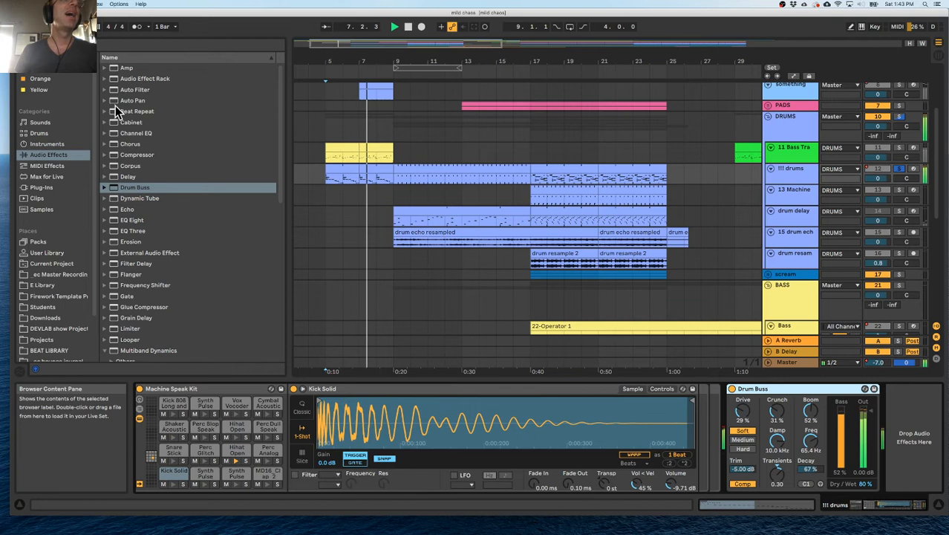
{"action": "double_click", "coordinate": [114, 221]}
{"action": "key", "text": "space"}
{"action": "left_click_drag", "start_coordinate": [731, 440], "coordinate": [699, 440]}
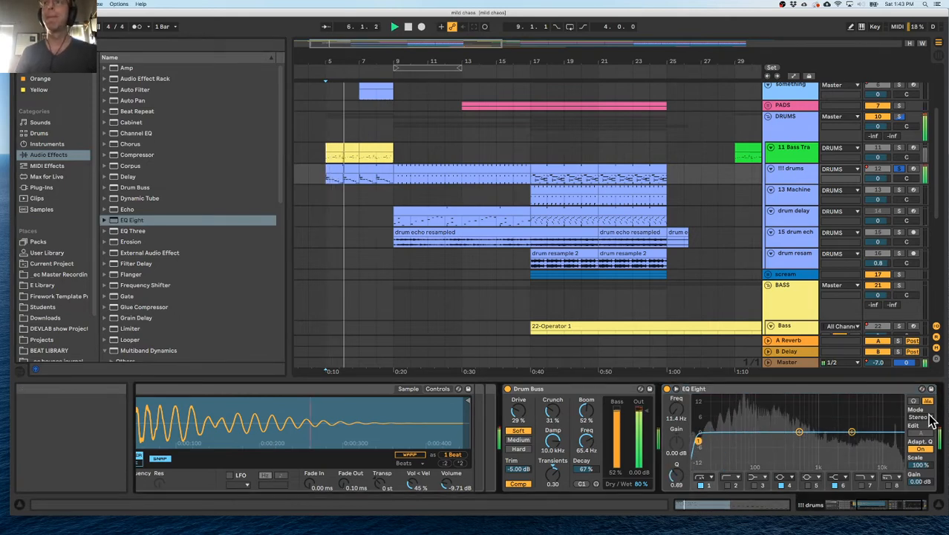
Turn on EQ Eight band 7 as a high cut and set band 4 to -0.87 dB at 474 Hz.
{"action": "left_click", "coordinate": [862, 486]}
{"action": "mouse_move", "coordinate": [866, 441]}
{"action": "left_mouse_down"}
{"action": "mouse_move", "coordinate": [843, 434]}
{"action": "mouse_move", "coordinate": [864, 437]}
{"action": "left_mouse_up"}
{"action": "left_click_drag", "start_coordinate": [800, 432], "coordinate": [799, 434]}
{"action": "key", "text": "space"}
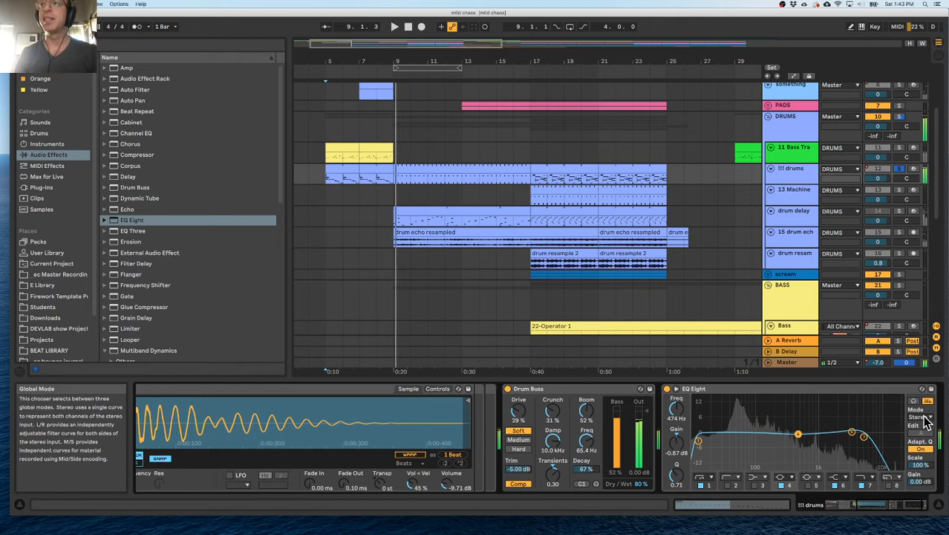
{"action": "left_click", "coordinate": [922, 418]}
{"action": "left_click", "coordinate": [923, 419]}
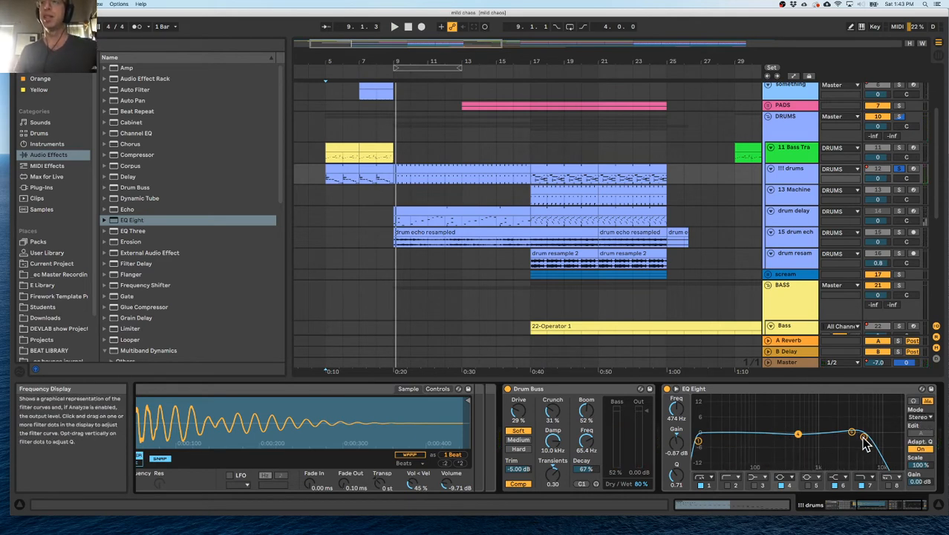
Set the EQ Eight high cut to 4.74 kHz with Q 0.97 and check the curve in the expanded display.
{"action": "left_click_drag", "start_coordinate": [861, 435], "coordinate": [858, 438]}
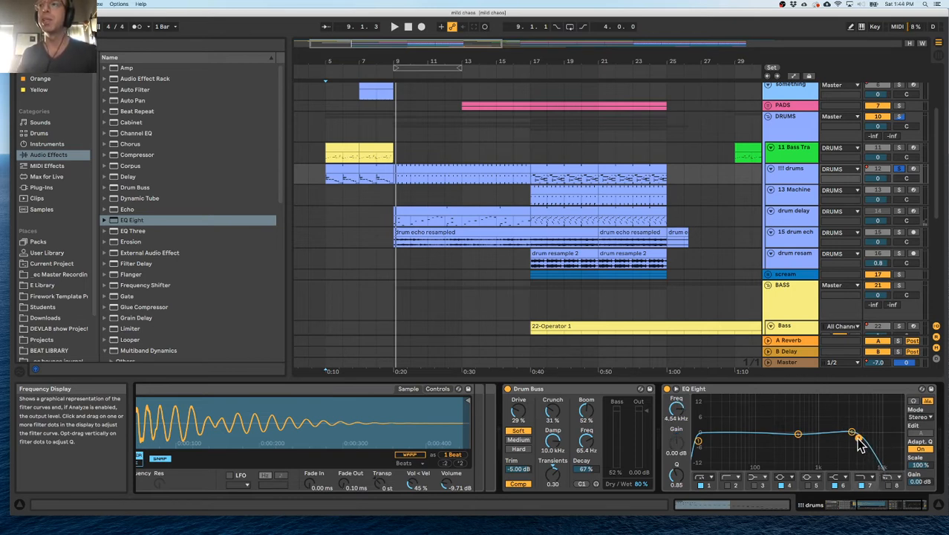
{"action": "key", "text": "space"}
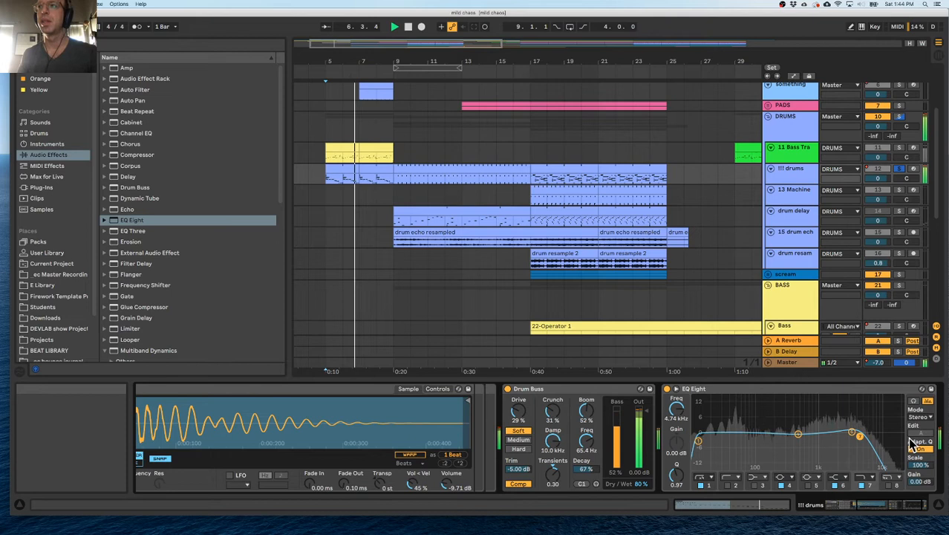
{"action": "left_click", "coordinate": [677, 392]}
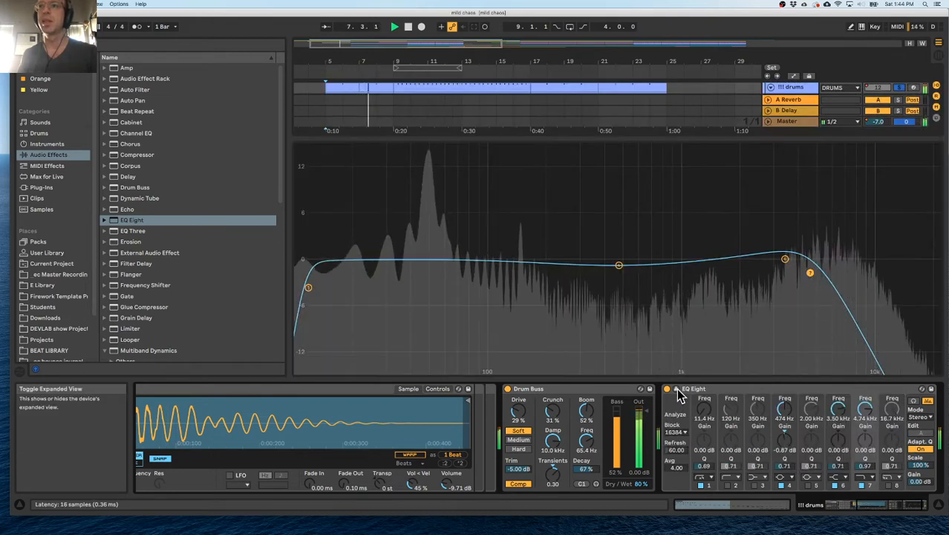
{"action": "left_click", "coordinate": [677, 392]}
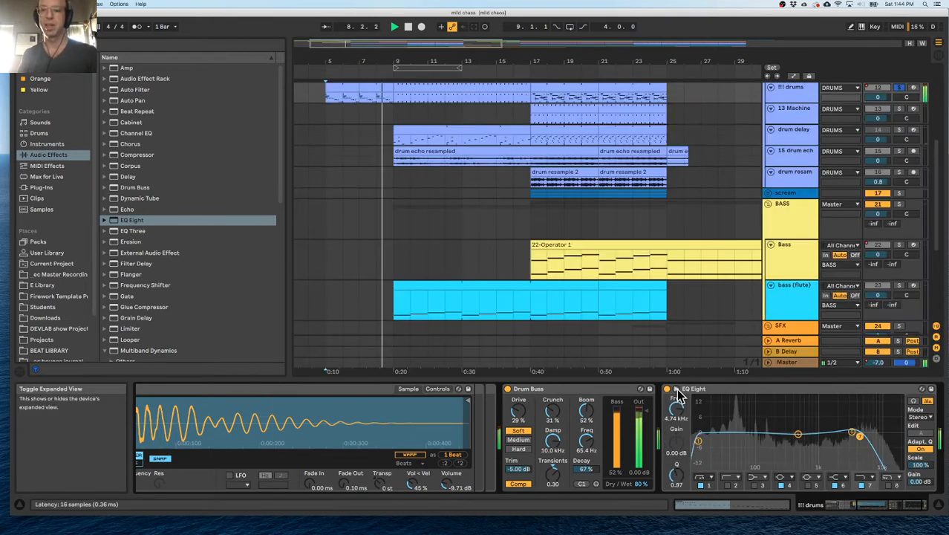
Unsolo the drums and play the full mix from bar 5.
{"action": "left_click", "coordinate": [331, 100]}
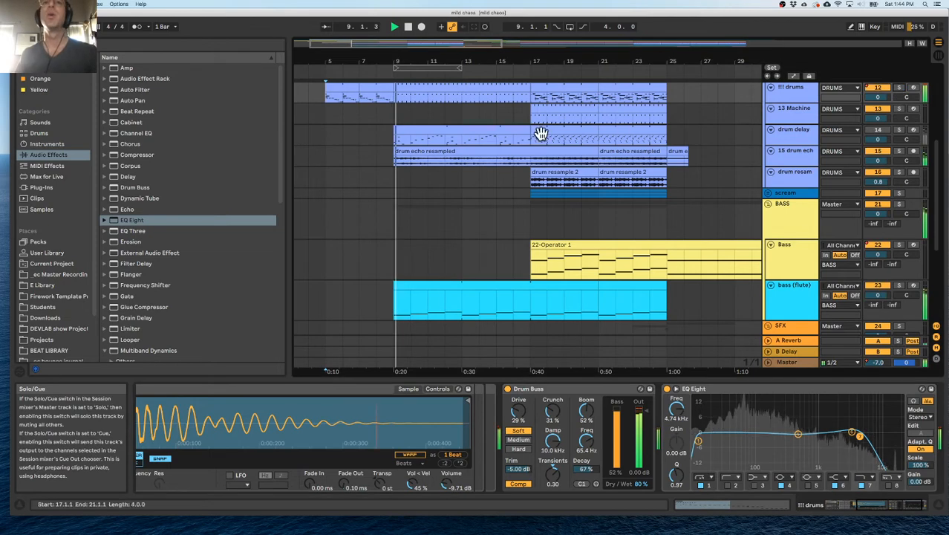
{"action": "scroll", "coordinate": [330, 97], "scroll_direction": "up", "scroll_amount": 5}
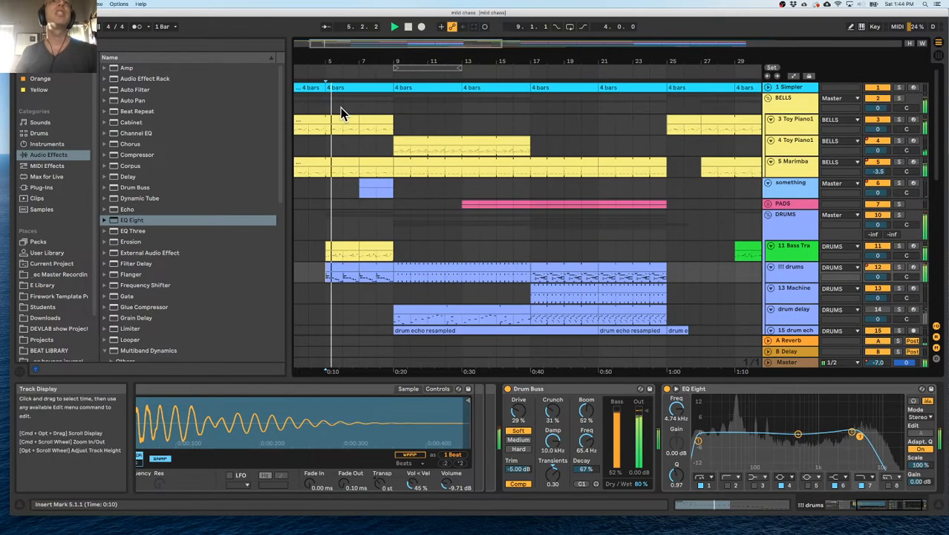
{"action": "left_click", "coordinate": [329, 128]}
{"action": "key", "text": "space"}
Listen to the BELLS group soloed, return to the full mix and stop playback.
{"action": "left_click", "coordinate": [899, 99]}
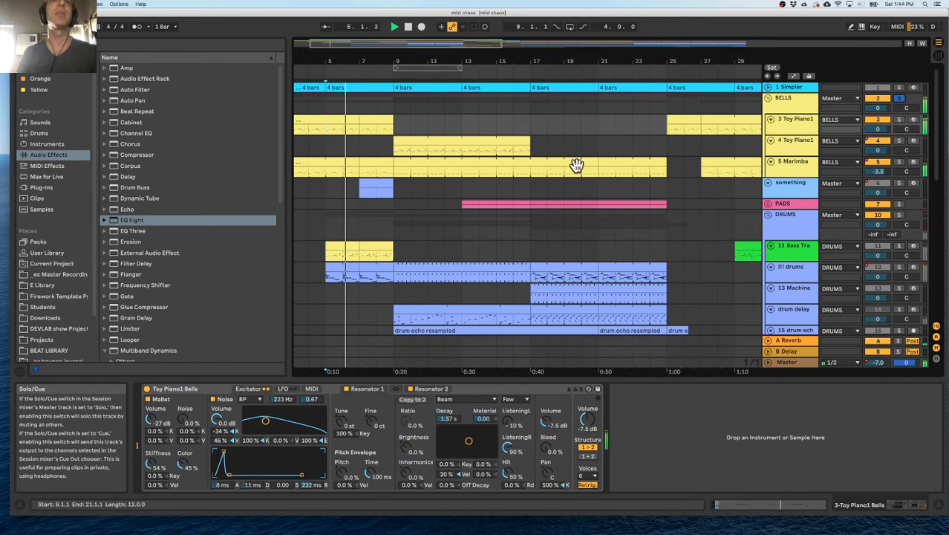
{"action": "scroll", "coordinate": [576, 165], "scroll_direction": "left", "scroll_amount": 2}
{"action": "left_click", "coordinate": [899, 99]}
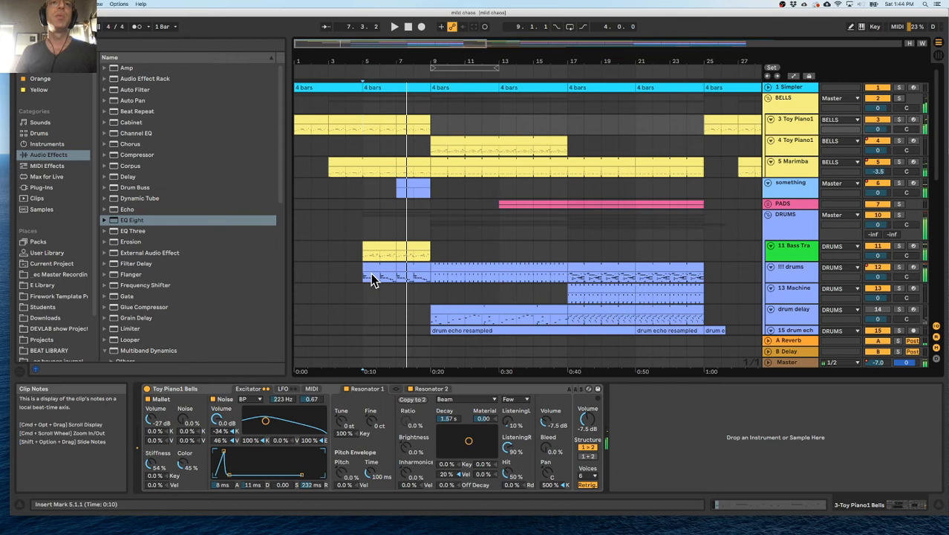
{"action": "key", "text": "space"}
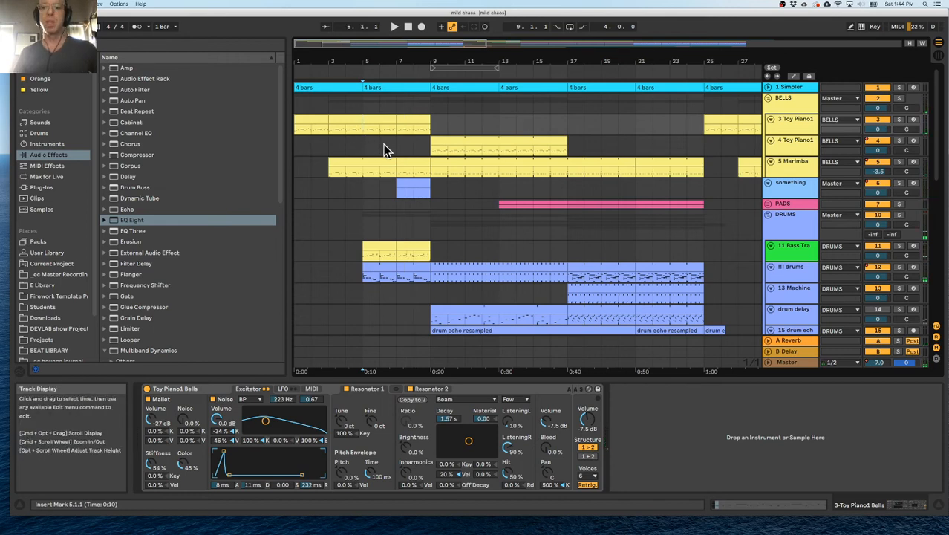
Play the full mix from bar 5 and lower the DRUMS group volume to -1.4 dB.
{"action": "left_click", "coordinate": [366, 275]}
{"action": "key", "text": "space"}
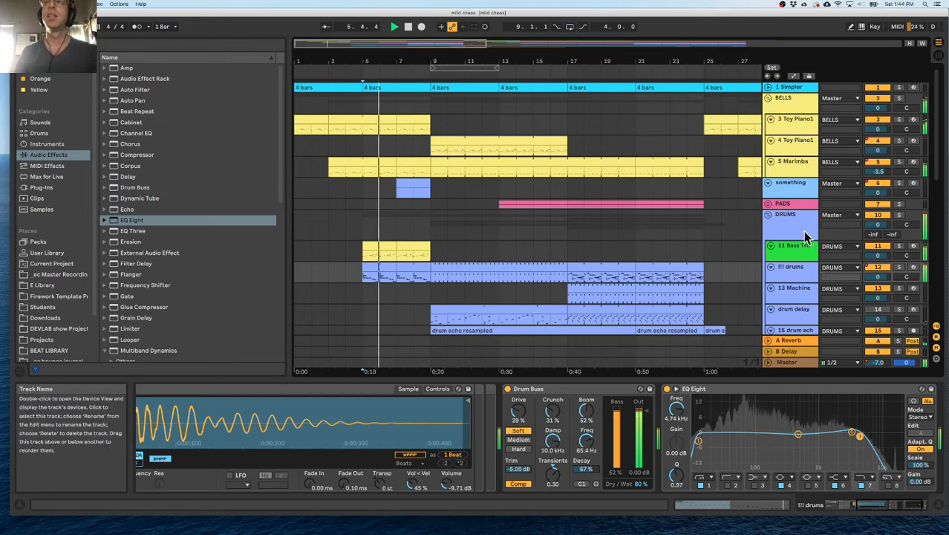
{"action": "left_click", "coordinate": [794, 218]}
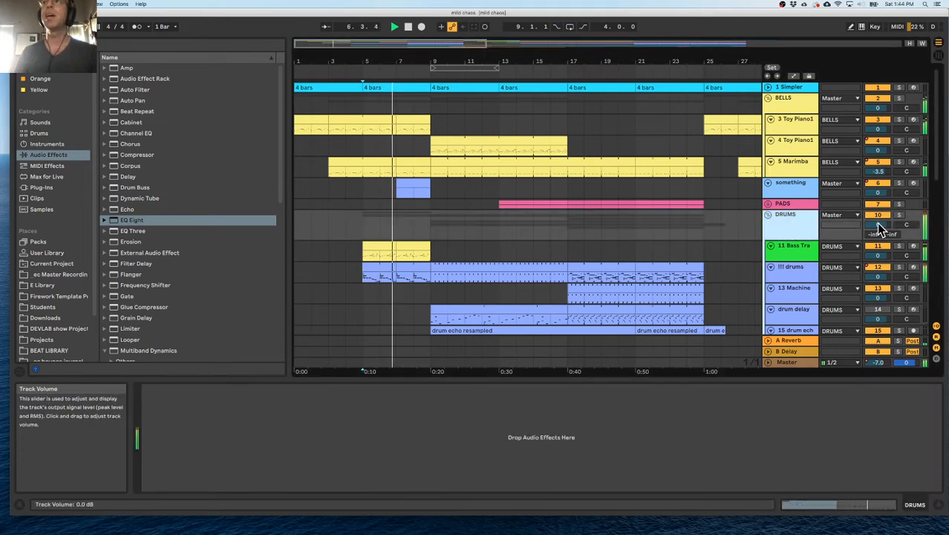
{"action": "left_click_drag", "start_coordinate": [877, 223], "coordinate": [877, 227]}
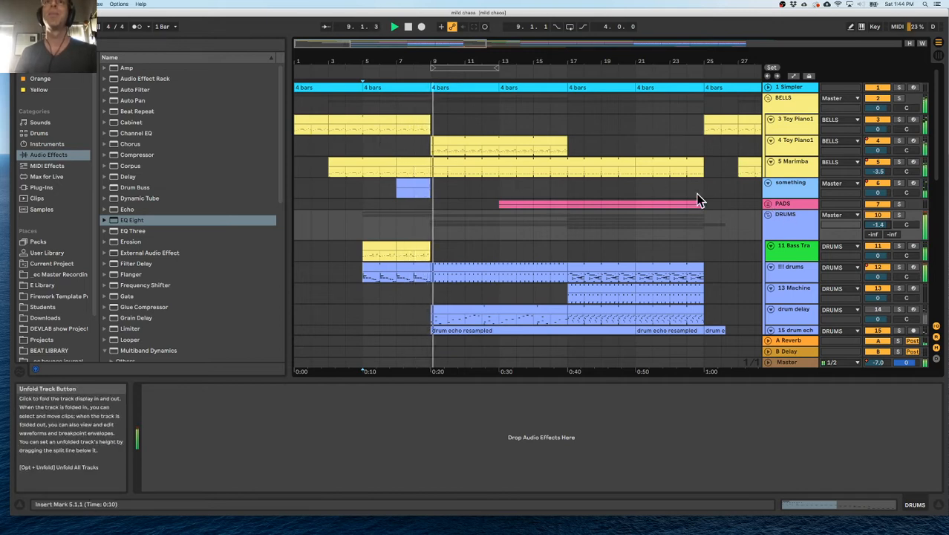
{"action": "scroll", "coordinate": [534, 208], "scroll_direction": "down", "scroll_amount": 10}
{"action": "scroll", "coordinate": [534, 203], "scroll_direction": "up", "scroll_amount": 10}
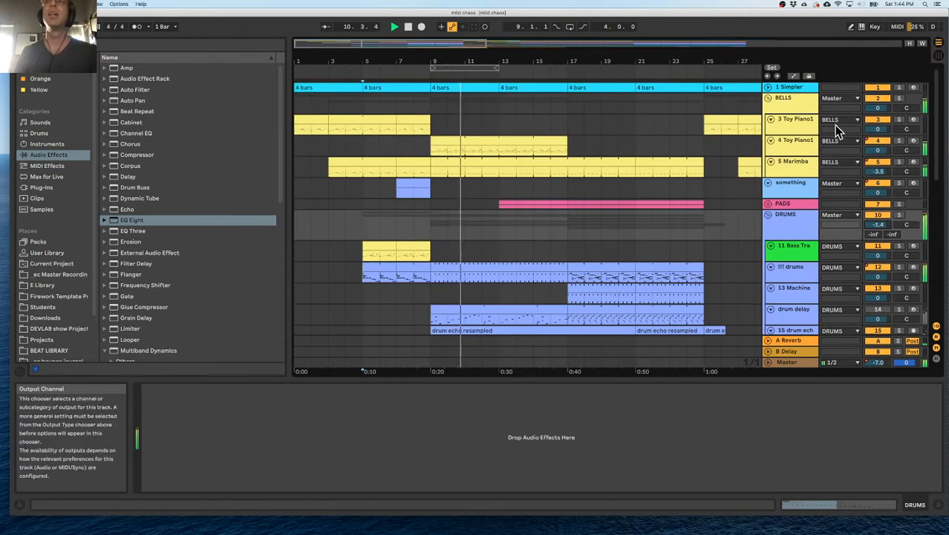
Play the soloed BELLS group from bar 1 with the browser hidden, and solo the Marimba track within it.
{"action": "left_click", "coordinate": [790, 119]}
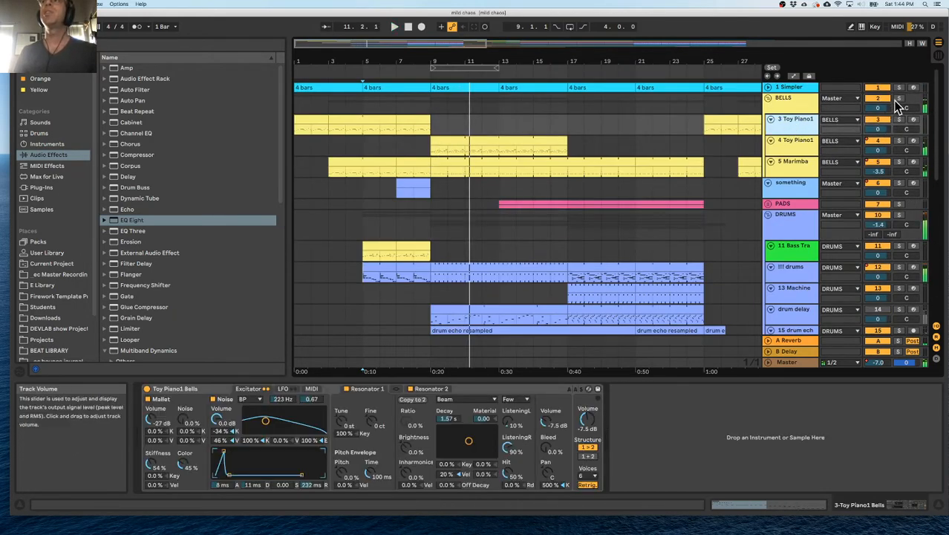
{"action": "left_click", "coordinate": [298, 73]}
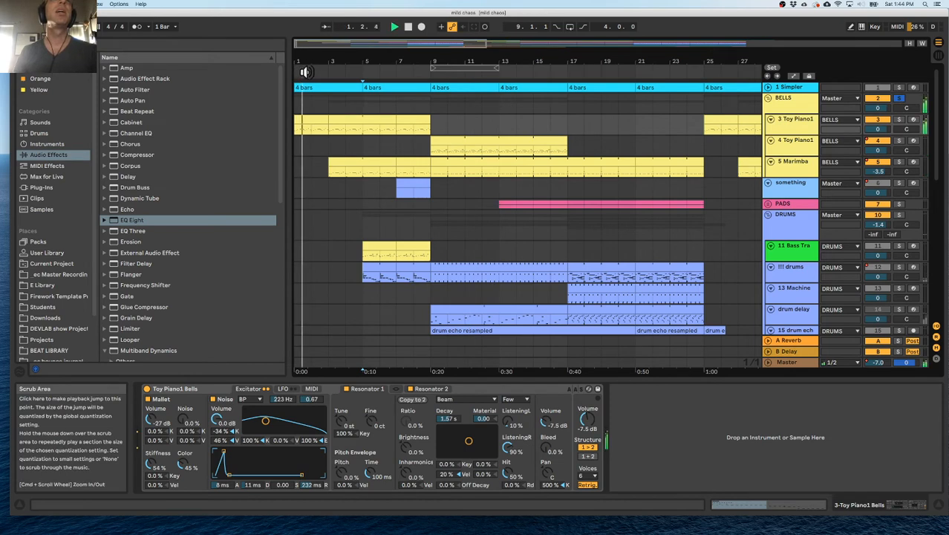
{"action": "left_click_drag", "start_coordinate": [299, 63], "coordinate": [285, 87]}
{"action": "left_click", "coordinate": [285, 87]}
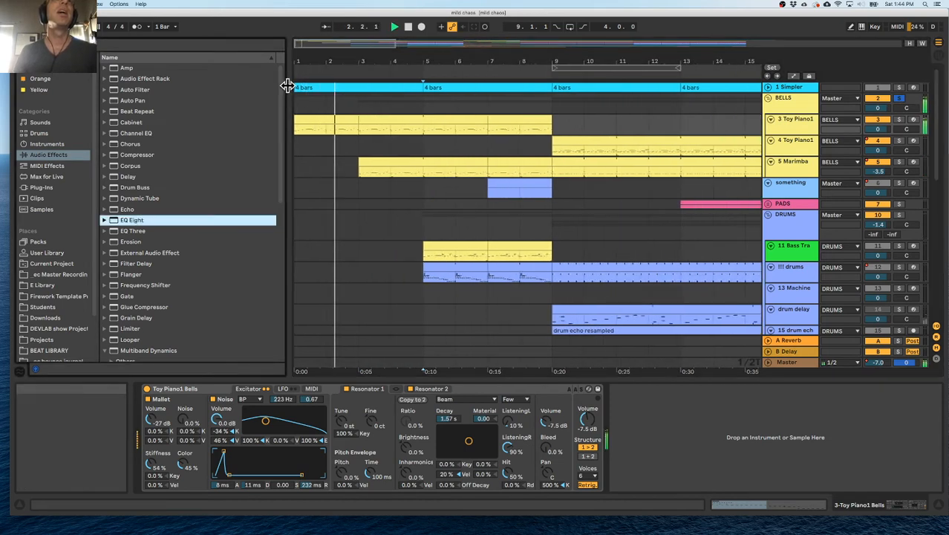
{"action": "key", "text": "super+alt+b"}
{"action": "left_click_drag", "start_coordinate": [102, 61], "coordinate": [132, 80]}
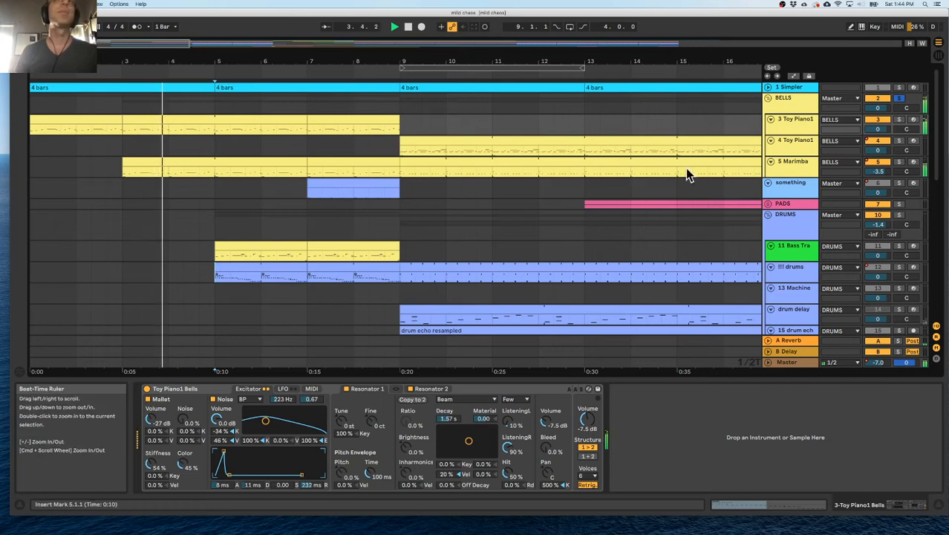
{"action": "left_click", "coordinate": [901, 161]}
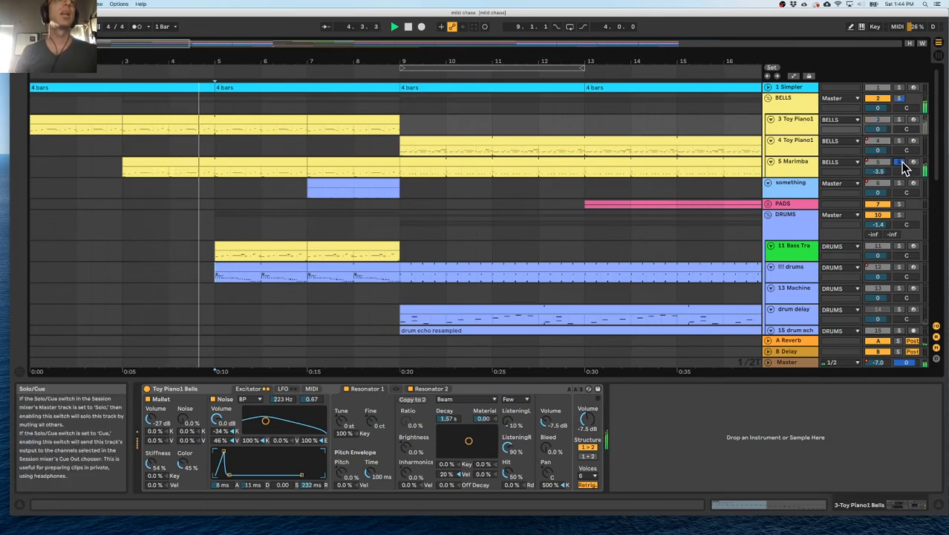
Unsolo the Marimba track, play the full mix from bar 3 and raise the Marimba volume to 0.3 dB.
{"action": "left_click", "coordinate": [134, 172]}
{"action": "left_click", "coordinate": [79, 119]}
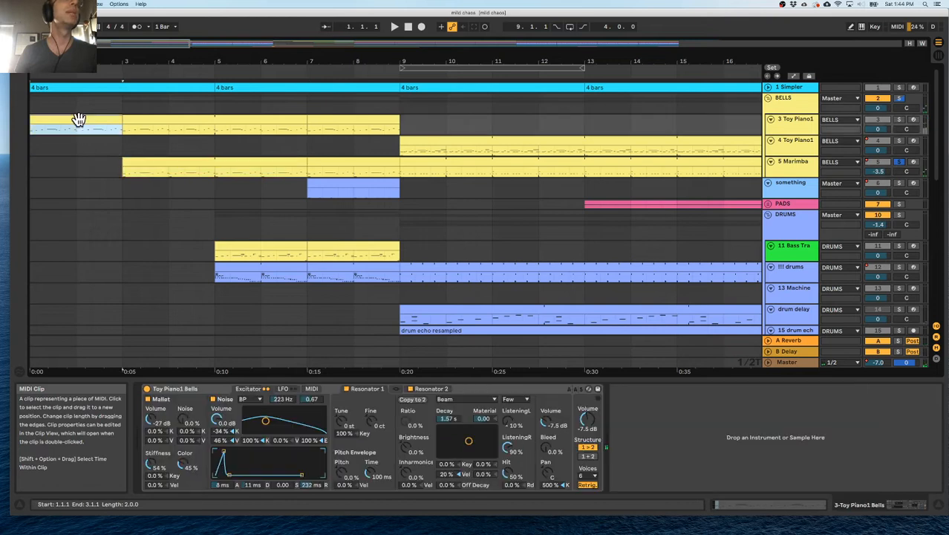
{"action": "left_click", "coordinate": [897, 161]}
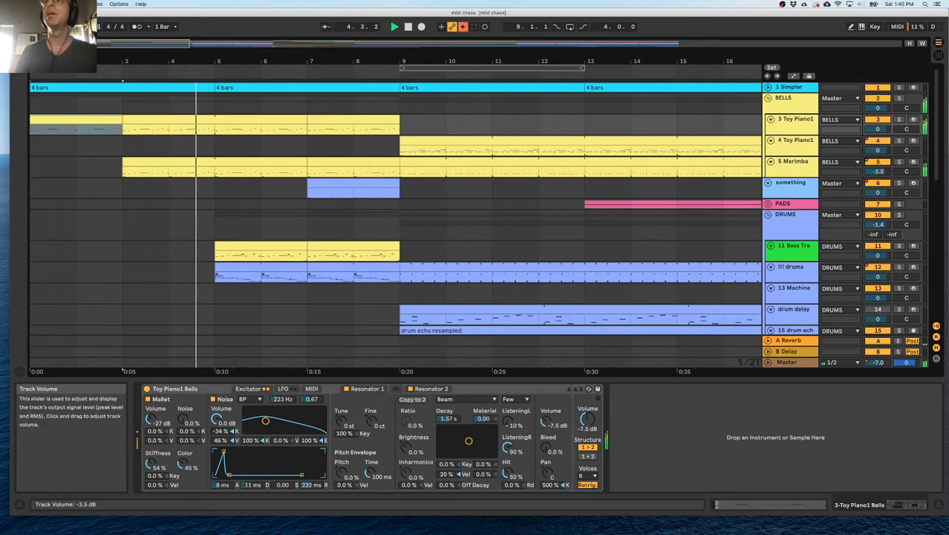
{"action": "left_click_drag", "start_coordinate": [878, 172], "coordinate": [878, 169]}
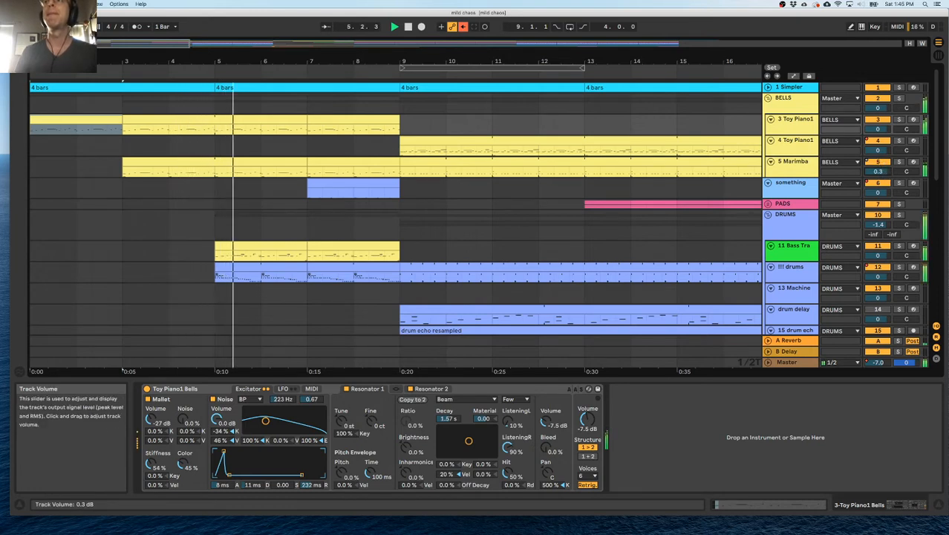
Solo the BELLS group, stop playback and delete the "something" track with its clip at bar 7.
{"action": "left_click", "coordinate": [900, 99]}
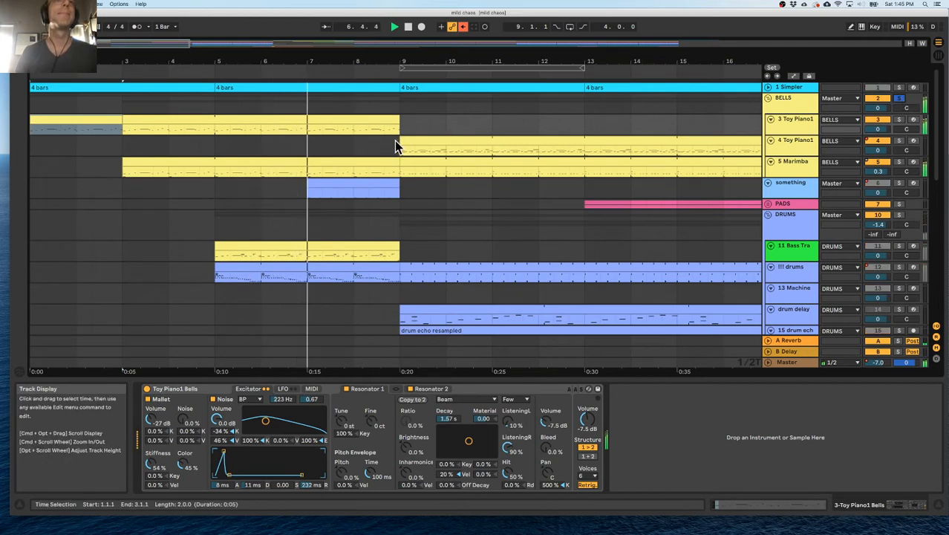
{"action": "left_click", "coordinate": [342, 186]}
{"action": "key", "text": "space"}
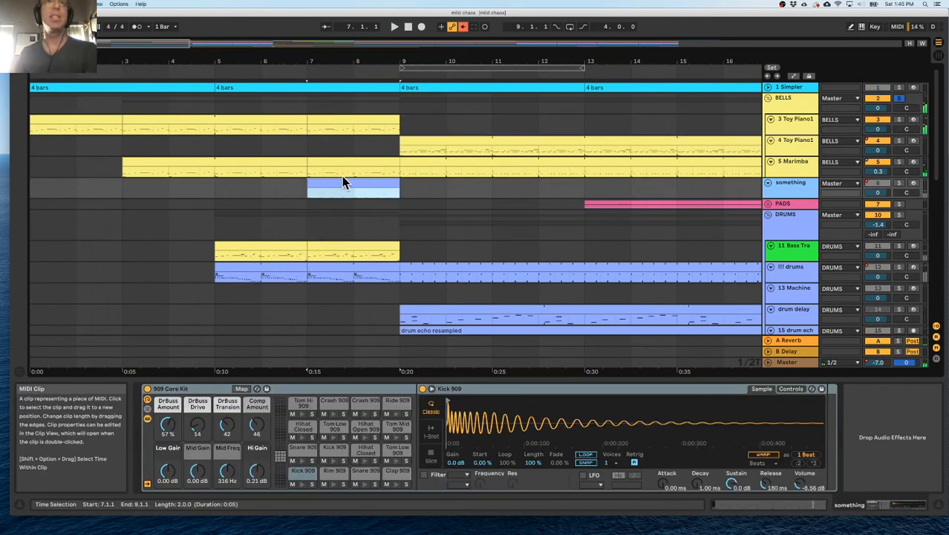
{"action": "left_click", "coordinate": [782, 186]}
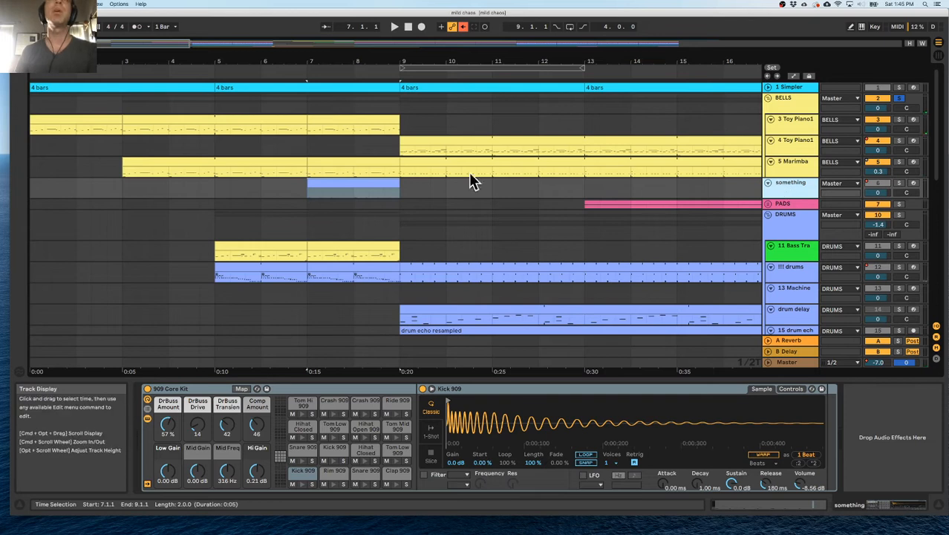
{"action": "key", "text": "Delete"}
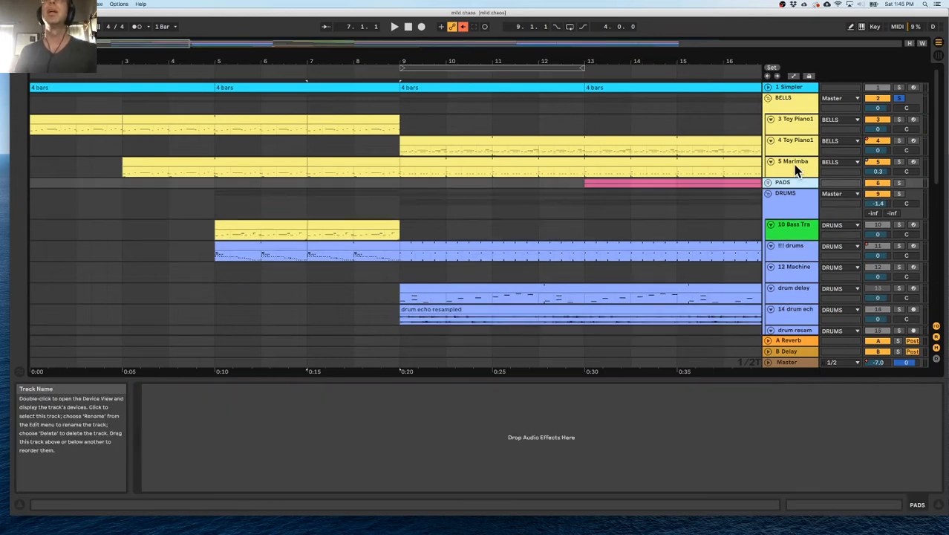
Duplicate the 5 Marimba track within the BELLS group.
{"action": "left_click", "coordinate": [793, 164]}
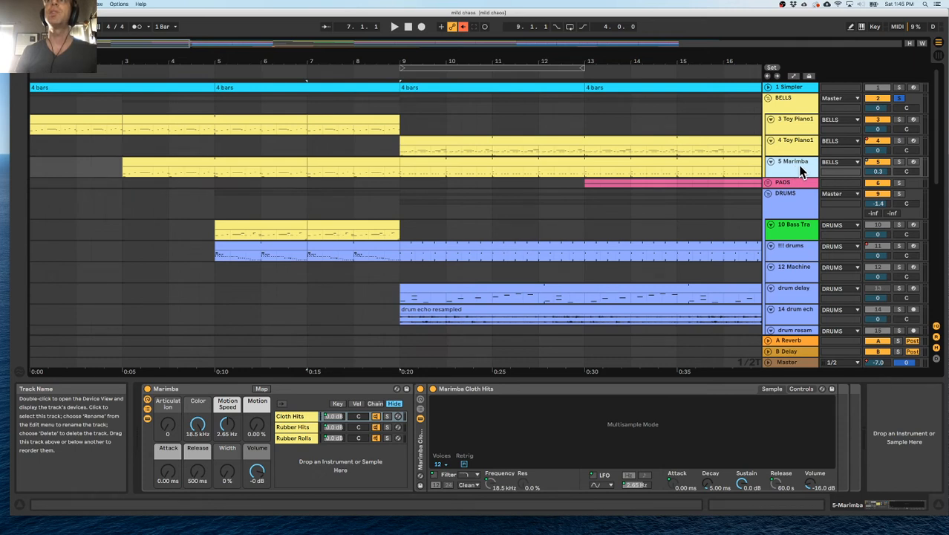
{"action": "key", "text": "super+d"}
Listen to the 4 Toy Piano1 track soloed from bar 7, and stop playback.
{"action": "left_click", "coordinate": [310, 143]}
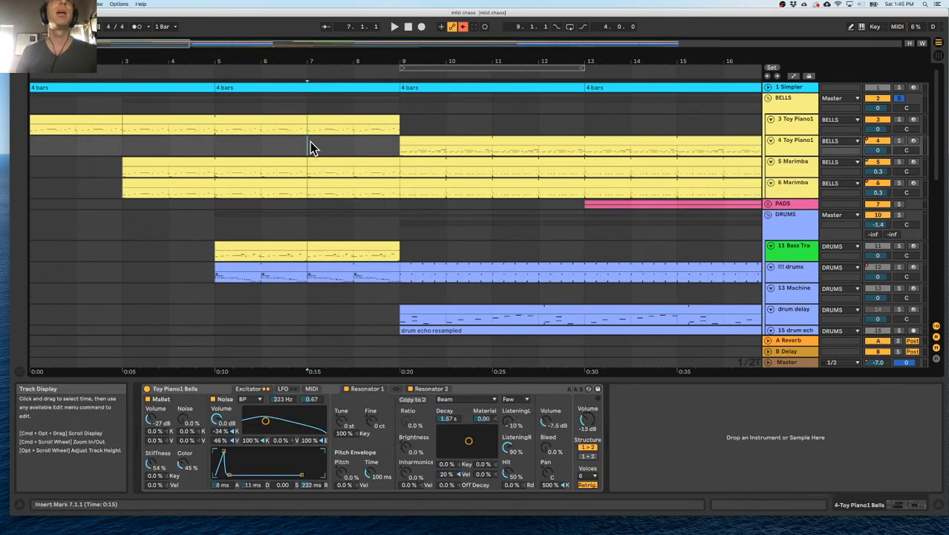
{"action": "key", "text": "space"}
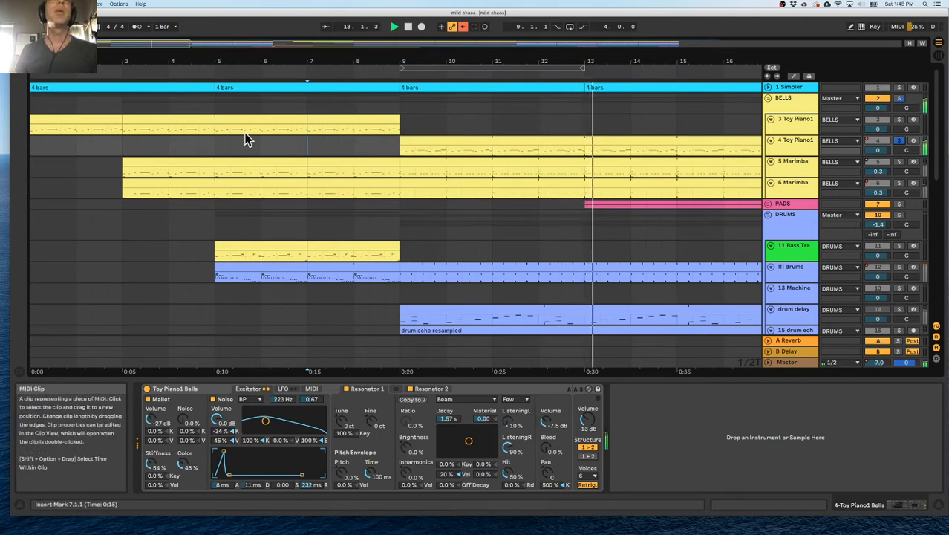
{"action": "key", "text": "space"}
Play from bar 3, clear the solos on 4 Toy Piano1 and BELLS to hear the full mix, and stop playback.
{"action": "left_click", "coordinate": [507, 155]}
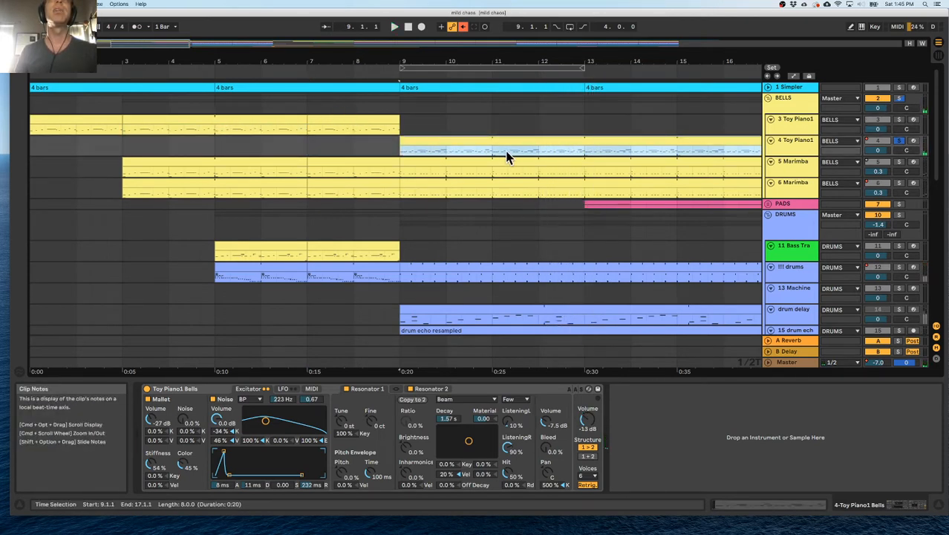
{"action": "scroll", "coordinate": [509, 156], "scroll_direction": "right", "scroll_amount": 5}
{"action": "scroll", "coordinate": [511, 157], "scroll_direction": "left", "scroll_amount": 5}
{"action": "left_click", "coordinate": [167, 186]}
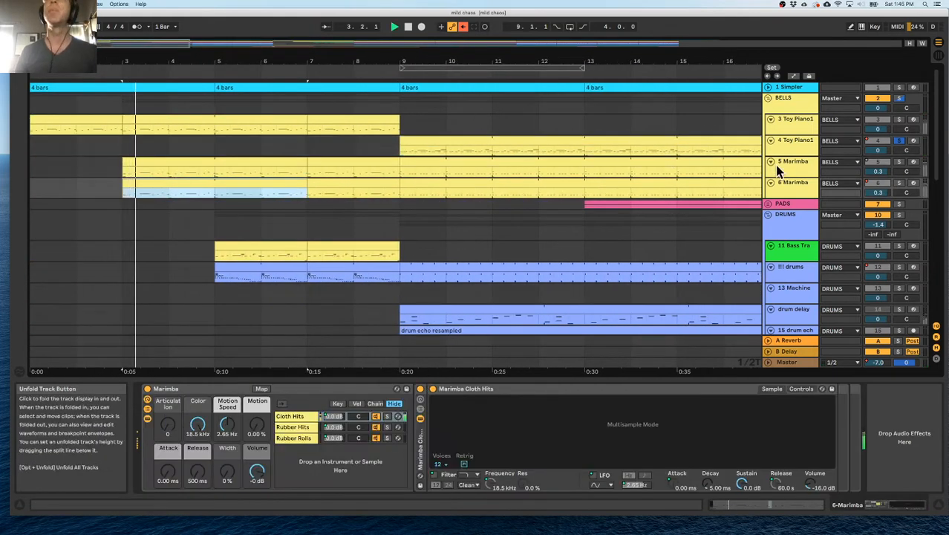
{"action": "left_click", "coordinate": [898, 140]}
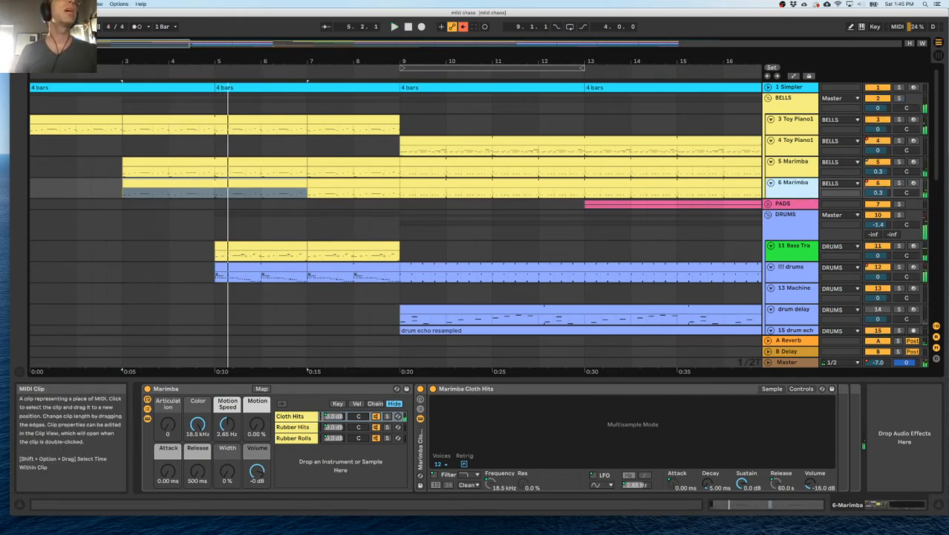
Show the browser, solo and audition the 5 Marimba track, and add a Compressor audio effect to it.
{"action": "left_click", "coordinate": [20, 43]}
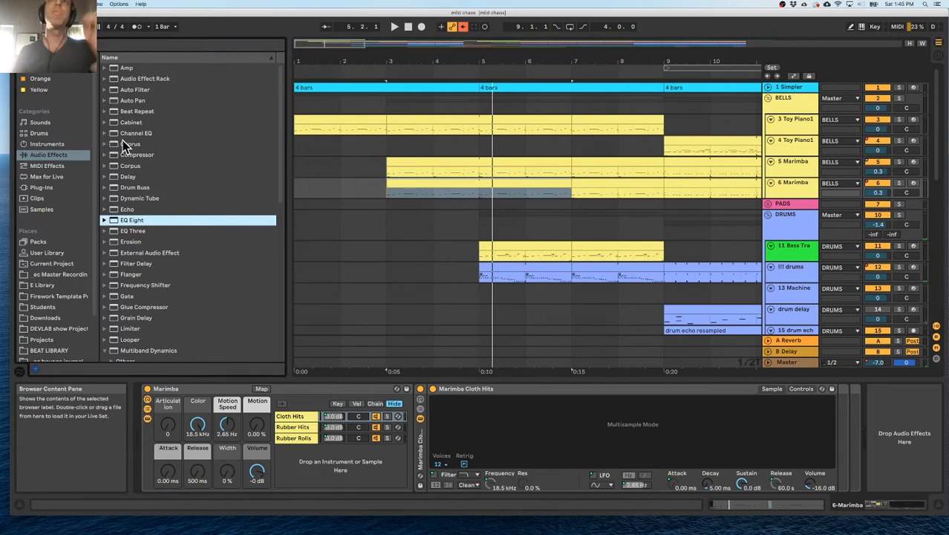
{"action": "left_click", "coordinate": [435, 162]}
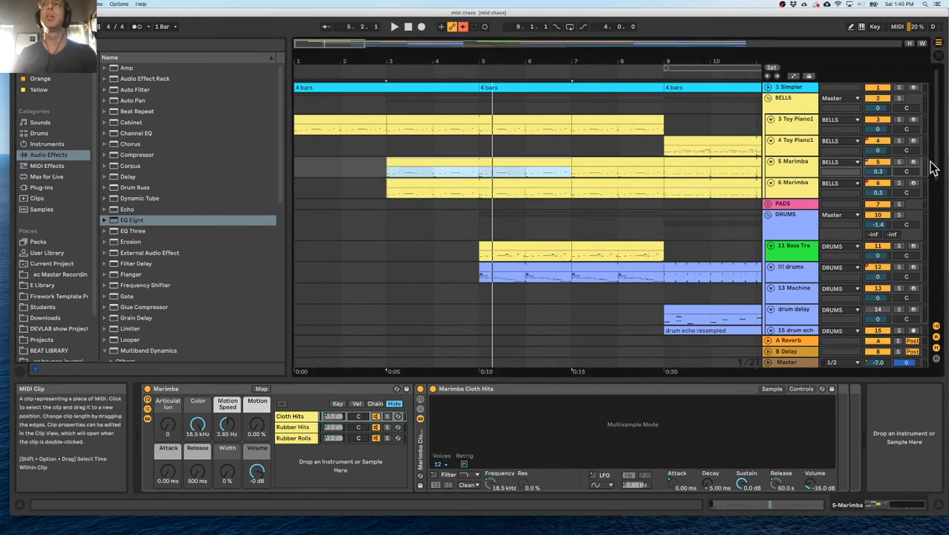
{"action": "left_click", "coordinate": [896, 161]}
{"action": "key", "text": "space"}
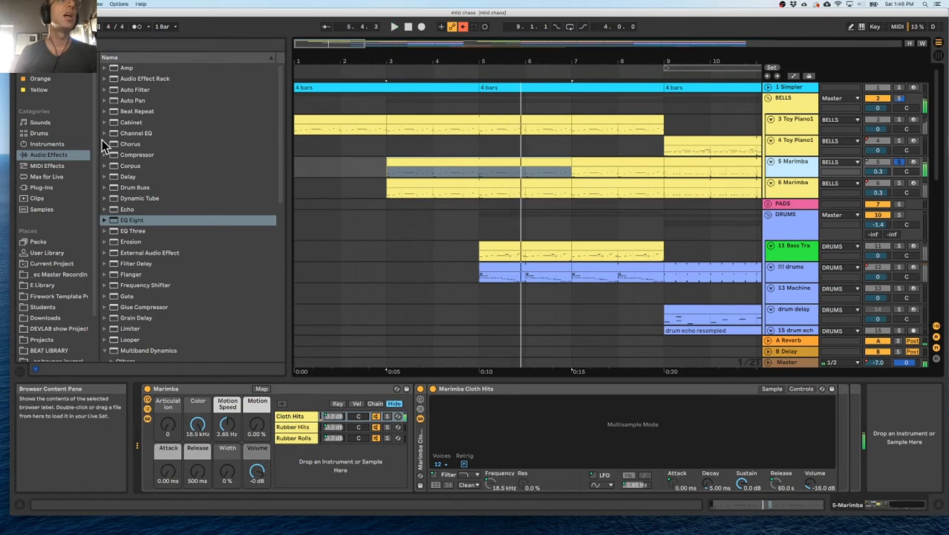
{"action": "double_click", "coordinate": [115, 154]}
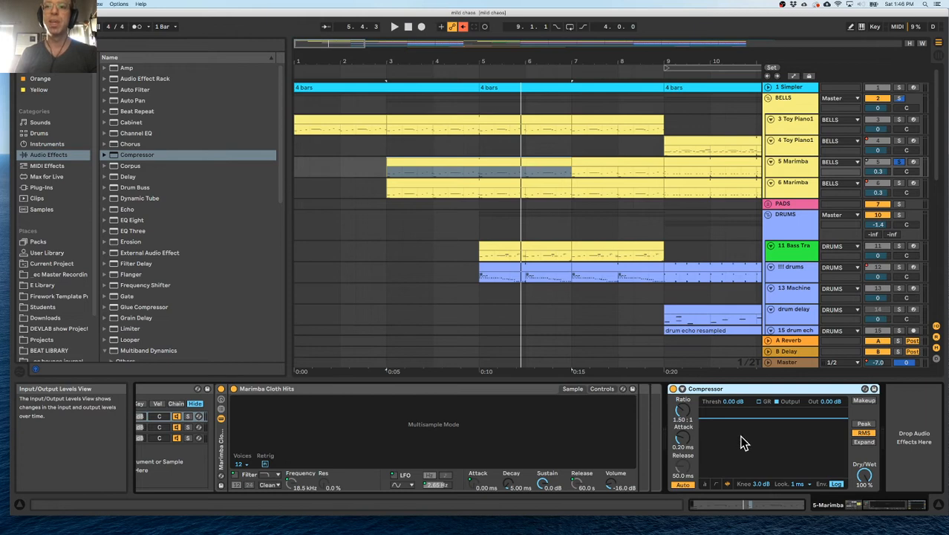
Set the Marimba Compressor to threshold -22.1 dB, ratio 4.06:1, attack 16.4 ms and output gain 7.31 dB during playback.
{"action": "left_click_drag", "start_coordinate": [746, 413], "coordinate": [746, 418]}
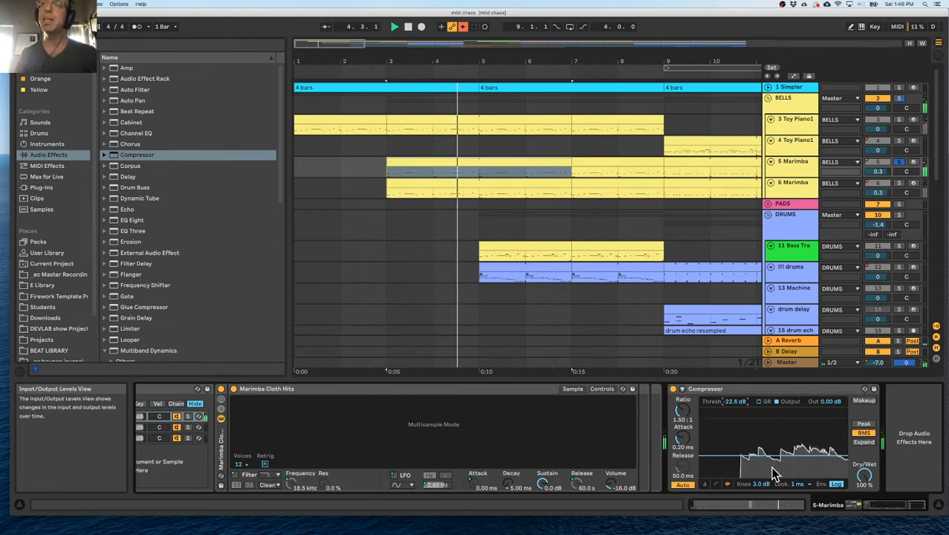
{"action": "left_click_drag", "start_coordinate": [780, 435], "coordinate": [780, 432]}
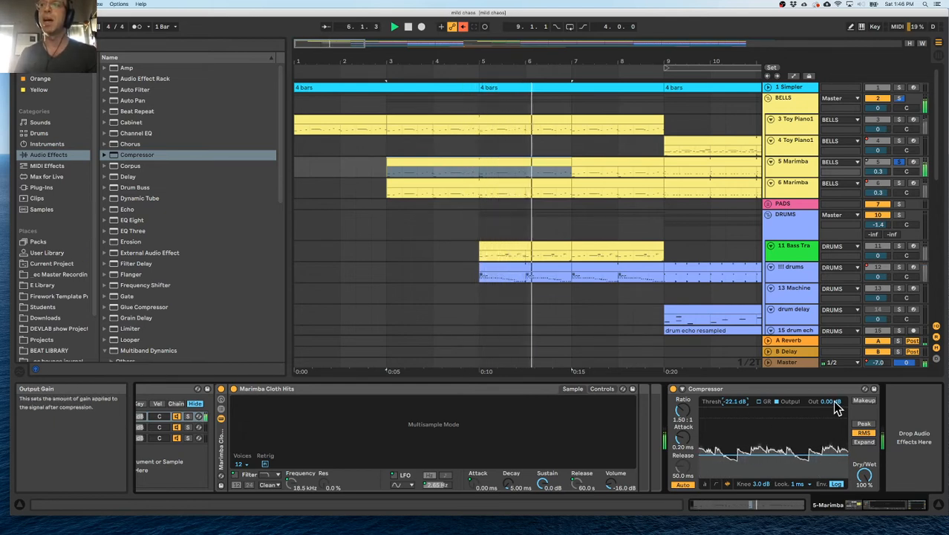
{"action": "left_click_drag", "start_coordinate": [830, 401], "coordinate": [829, 393]}
{"action": "mouse_move", "coordinate": [682, 410]}
{"action": "left_mouse_down"}
{"action": "mouse_move", "coordinate": [683, 387]}
{"action": "mouse_move", "coordinate": [683, 425]}
{"action": "mouse_move", "coordinate": [683, 408]}
{"action": "left_mouse_up"}
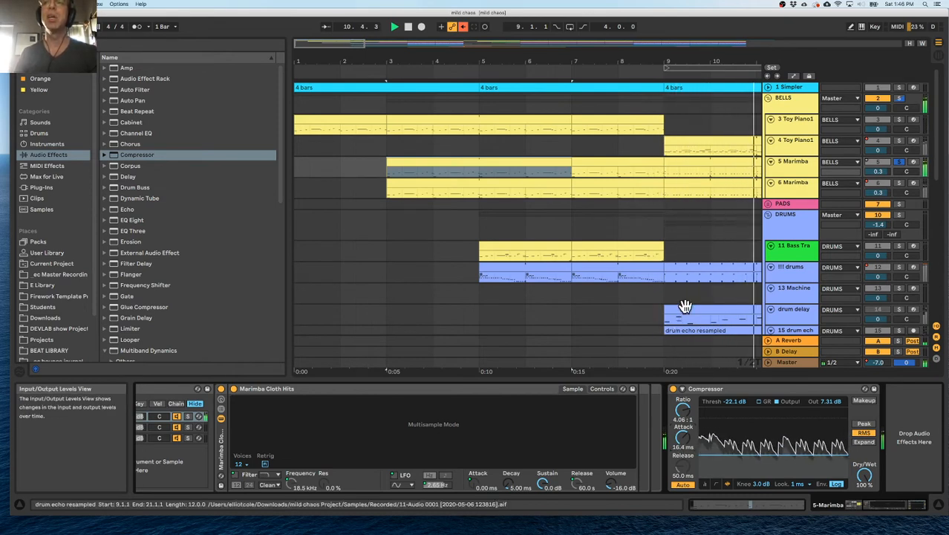
Play the soloed Marimba again and compare its sound with the Compressor bypassed and active.
{"action": "left_click", "coordinate": [371, 72]}
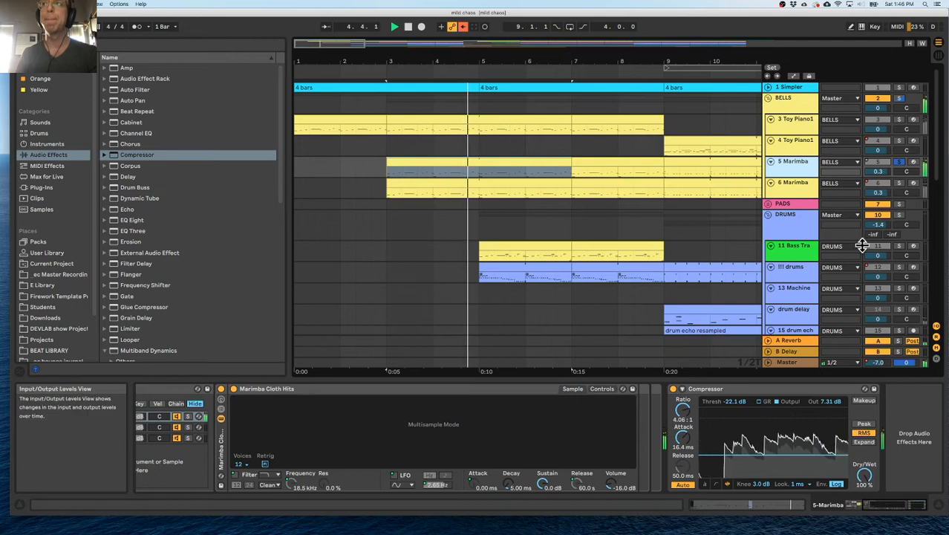
{"action": "left_click", "coordinate": [682, 389]}
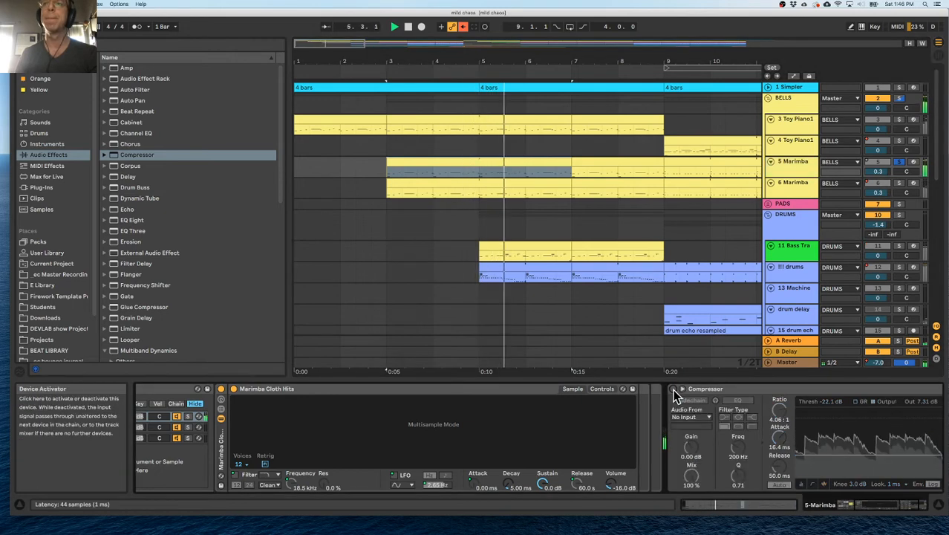
{"action": "left_click", "coordinate": [676, 389]}
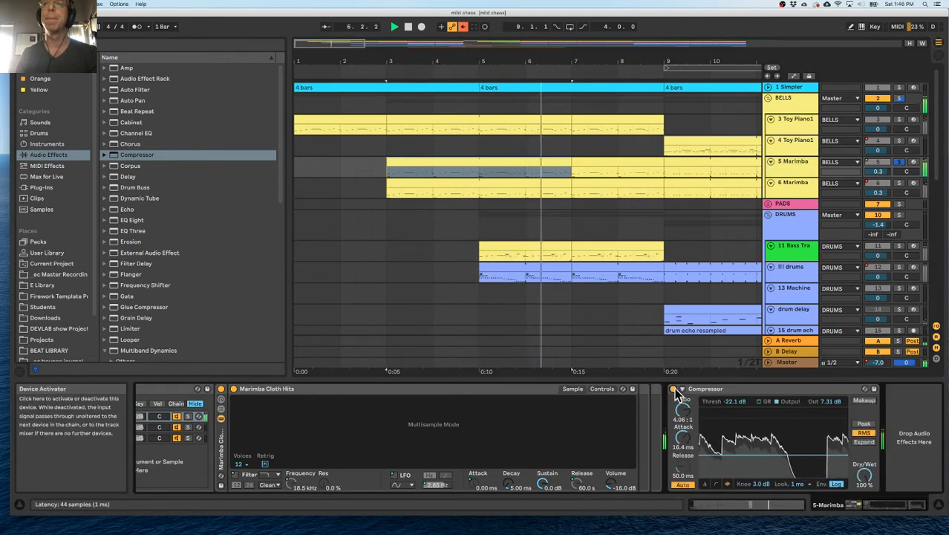
{"action": "left_click", "coordinate": [750, 388]}
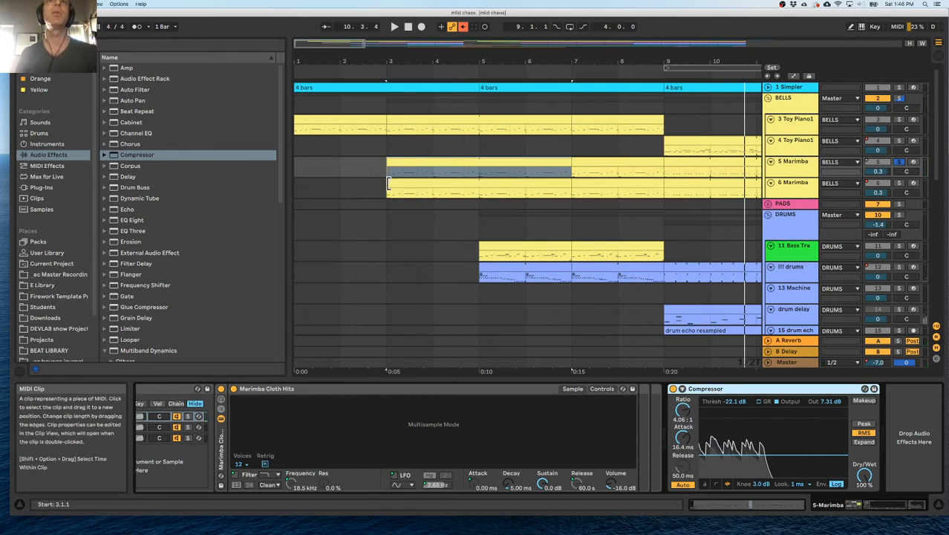
Collapse the Marimba Cloth Hits device in the 5 Marimba device chain.
{"action": "scroll", "coordinate": [714, 398], "scroll_direction": "left", "scroll_amount": 3}
{"action": "scroll", "coordinate": [712, 396], "scroll_direction": "right", "scroll_amount": 2}
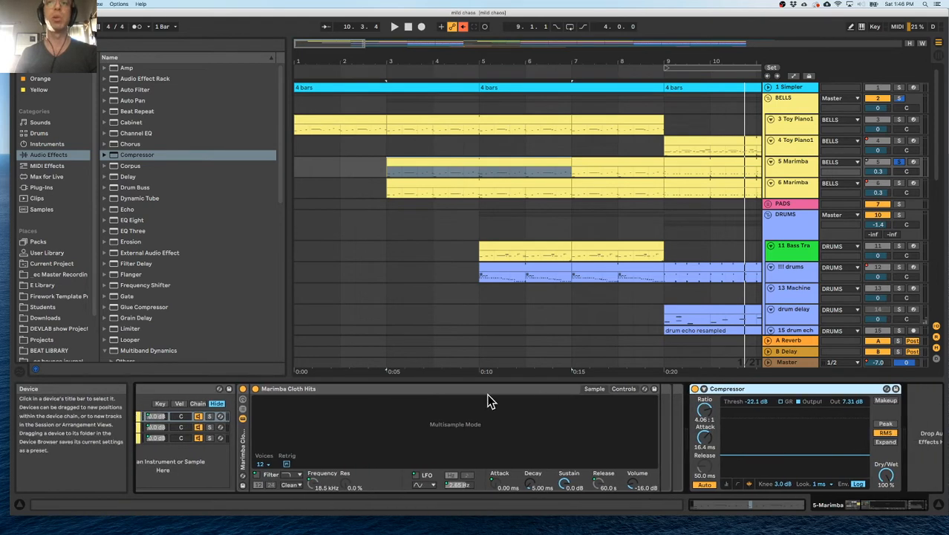
{"action": "double_click", "coordinate": [496, 389]}
{"action": "scroll", "coordinate": [371, 400], "scroll_direction": "left", "scroll_amount": 3}
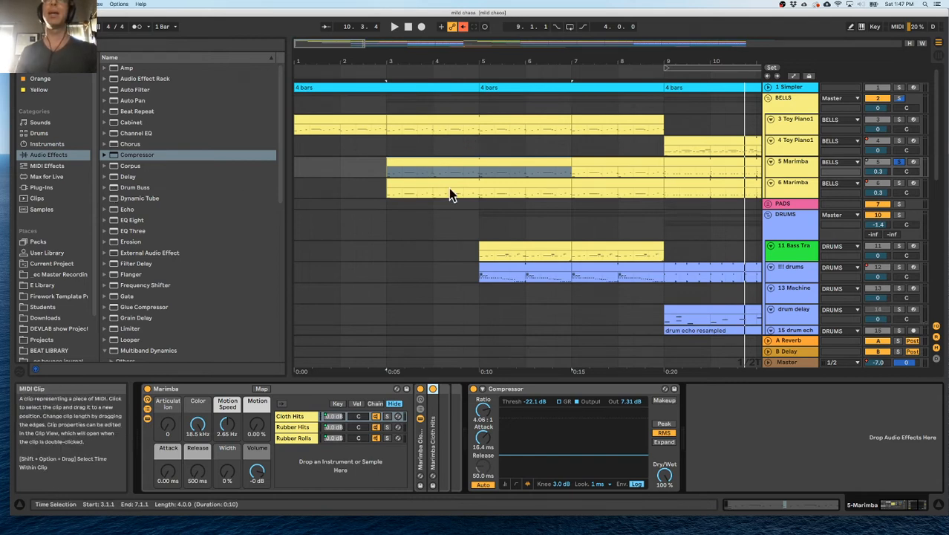
Compare the compressed 5 Marimba track with its uncompressed duplicate 6 Marimba by soloing each during playback from bar 3.
{"action": "left_click", "coordinate": [797, 191]}
{"action": "key", "text": "space"}
{"action": "left_click", "coordinate": [896, 182]}
{"action": "left_click", "coordinate": [899, 162]}
{"action": "left_click", "coordinate": [913, 162]}
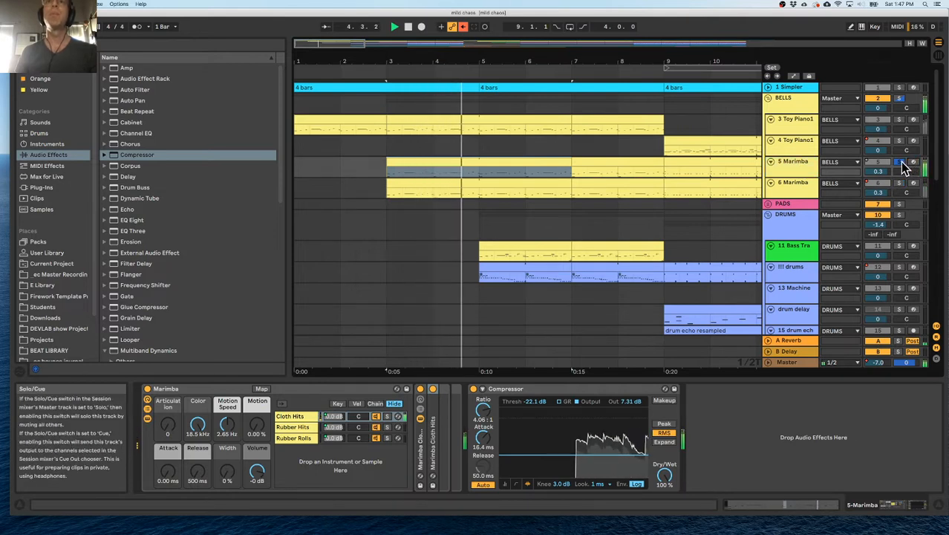
{"action": "left_click", "coordinate": [915, 184]}
{"action": "left_click", "coordinate": [899, 183]}
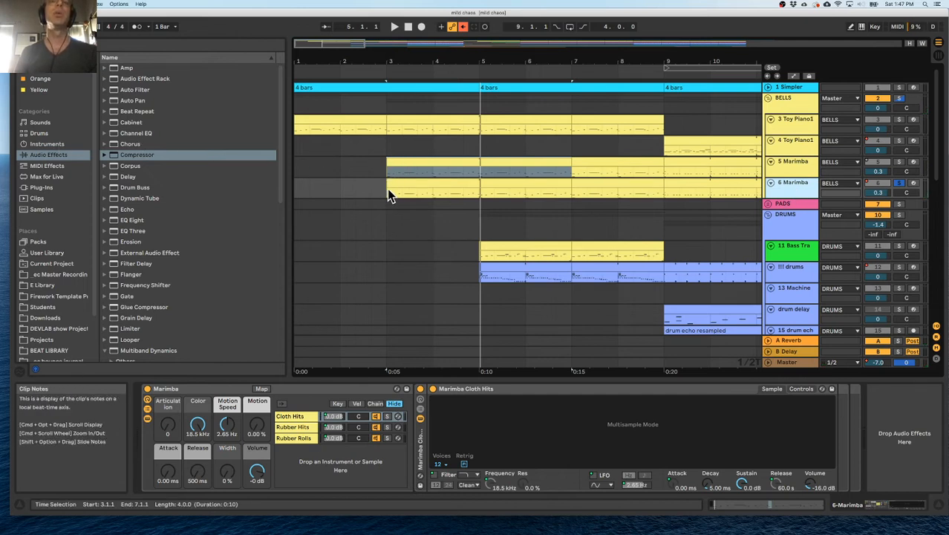
{"action": "key", "text": "space"}
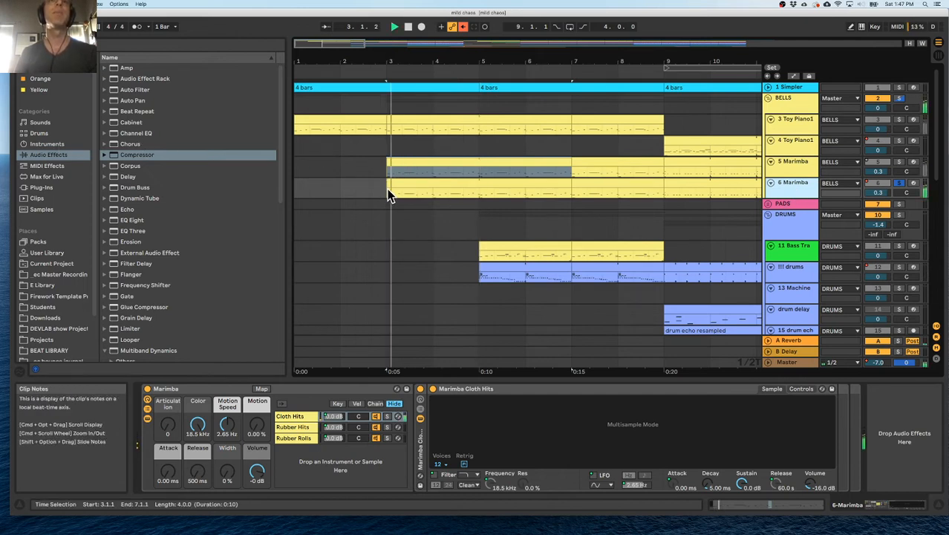
Solo 5 Marimba and 3 Toy Piano1 to compare them and hear them together, and stop playback.
{"action": "left_click", "coordinate": [793, 168]}
{"action": "left_click", "coordinate": [898, 162]}
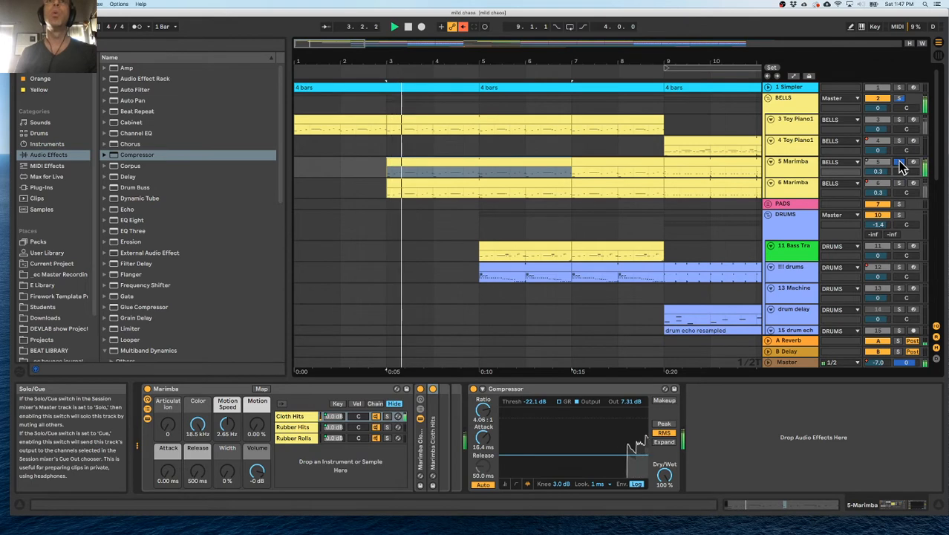
{"action": "left_click", "coordinate": [897, 119]}
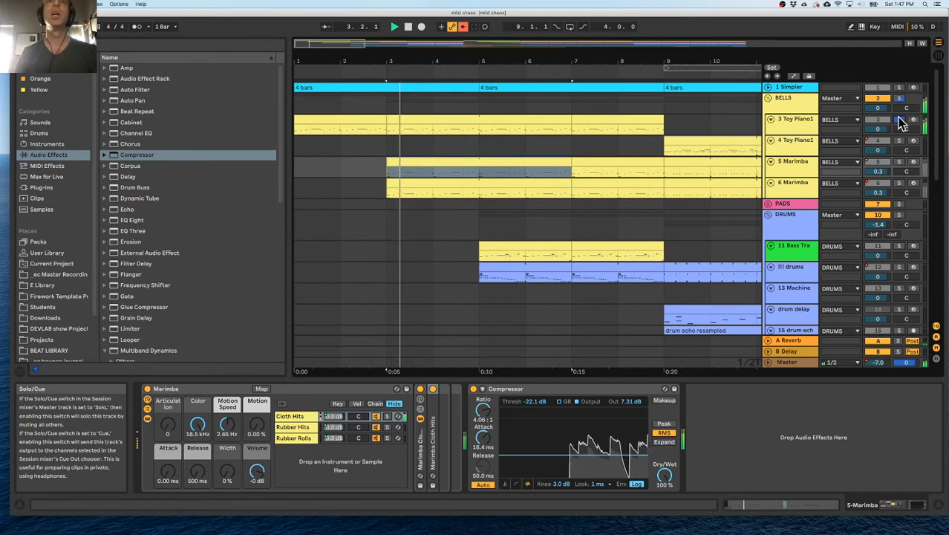
{"action": "left_click", "coordinate": [899, 161], "text": "super"}
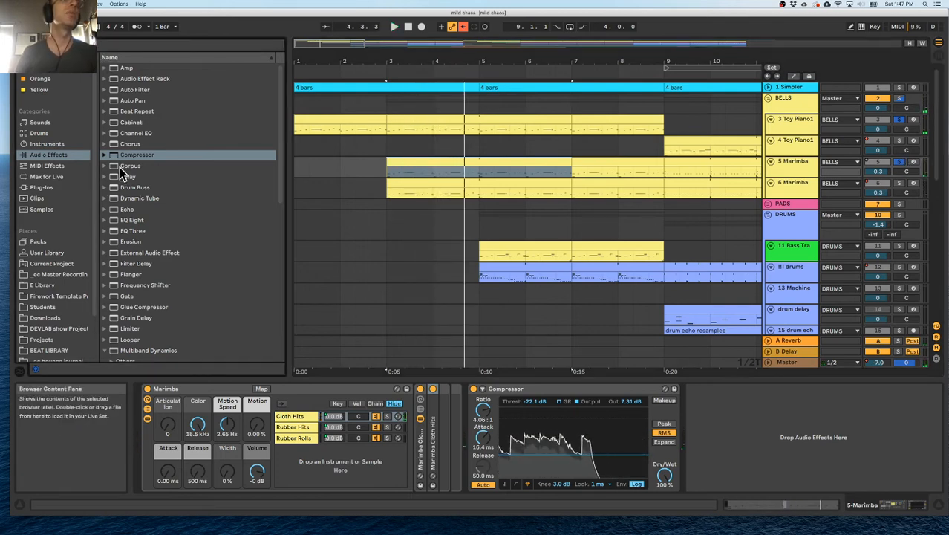
Add EQ Eight to the BELLS group and solo only the 3 Toy Piano1 track inside it.
{"action": "left_click", "coordinate": [126, 221]}
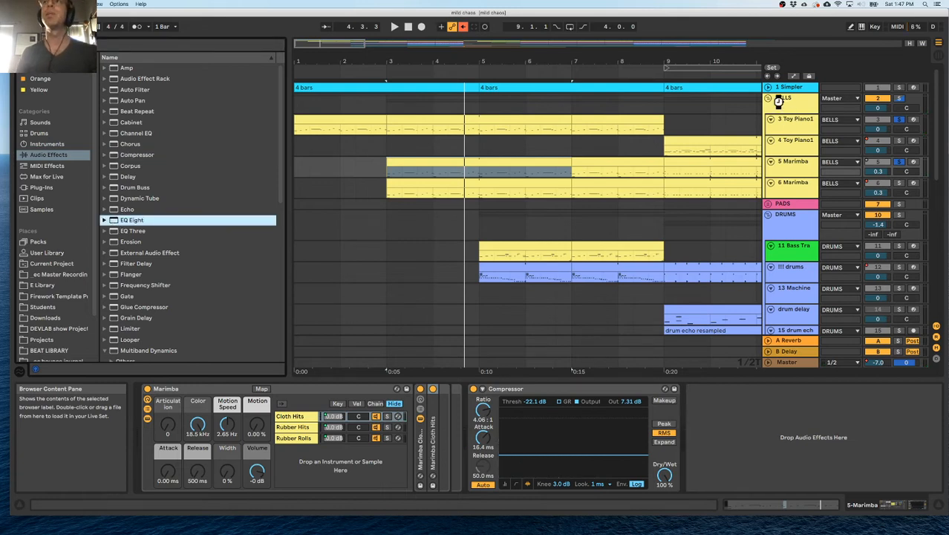
{"action": "left_click_drag", "start_coordinate": [778, 102], "coordinate": [781, 98]}
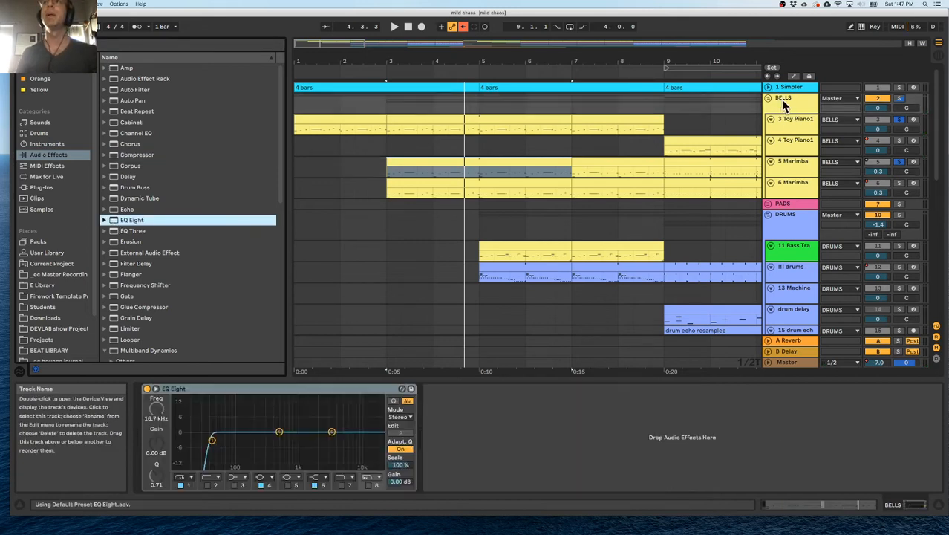
{"action": "left_click", "coordinate": [899, 163]}
{"action": "left_click", "coordinate": [898, 119]}
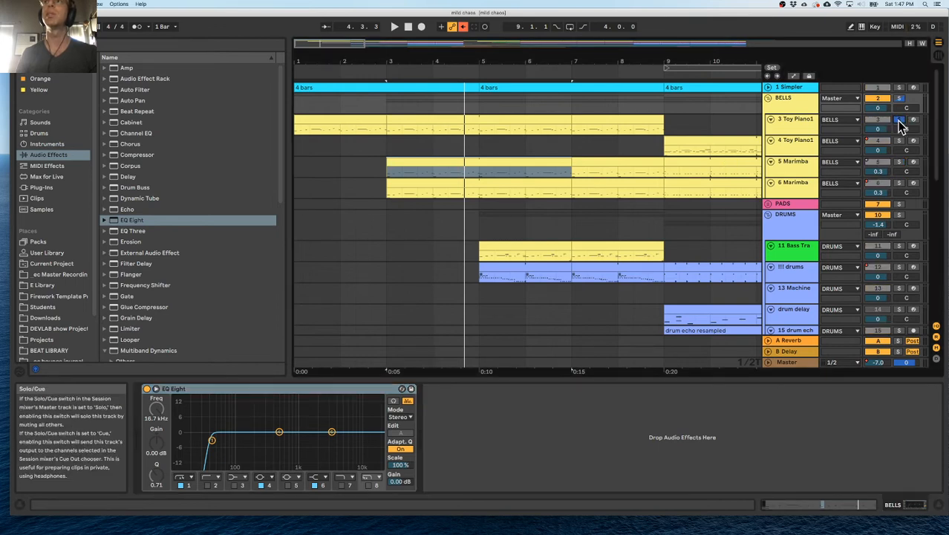
Add EQ Eight to the 3 Toy Piano1 track and set its first low-cut band to 182 Hz while auditioning it during playback.
{"action": "key", "text": "space"}
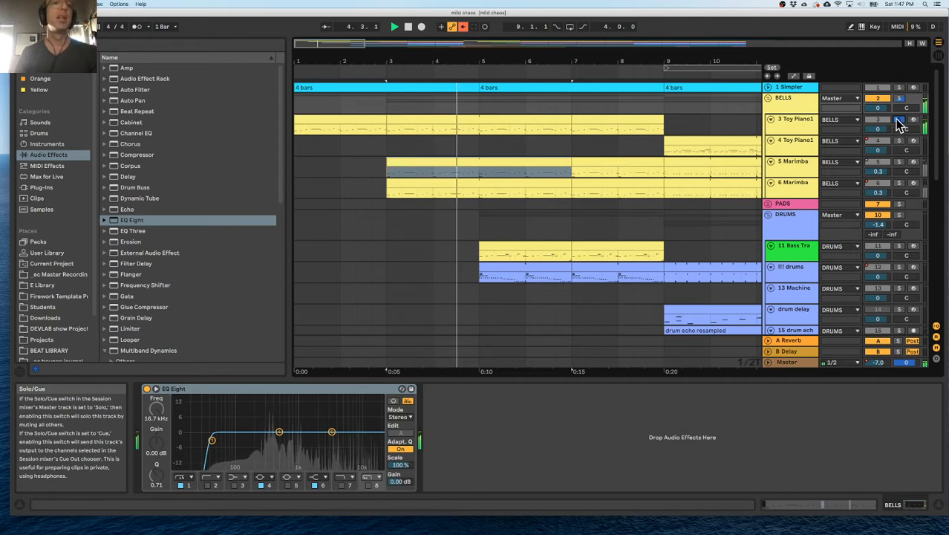
{"action": "left_click", "coordinate": [807, 125]}
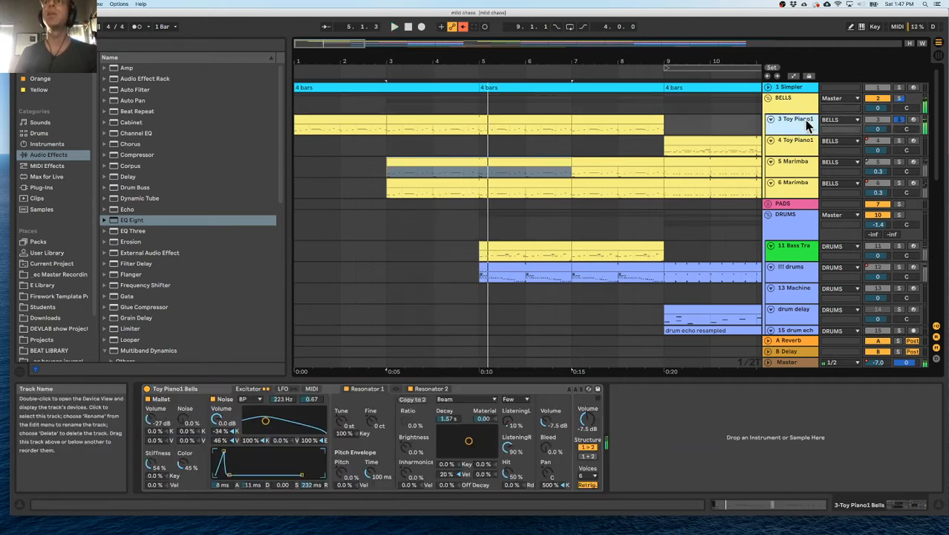
{"action": "double_click", "coordinate": [111, 220]}
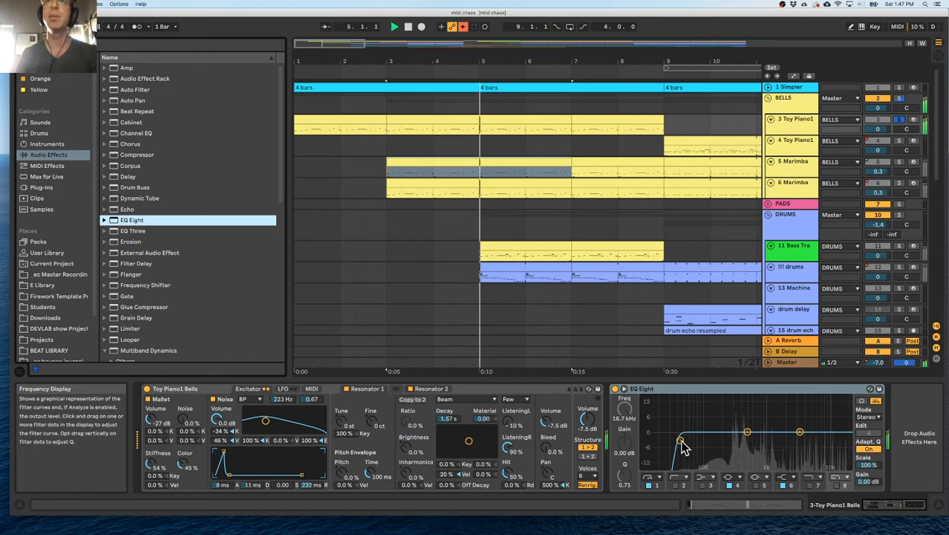
{"action": "left_click", "coordinate": [679, 449]}
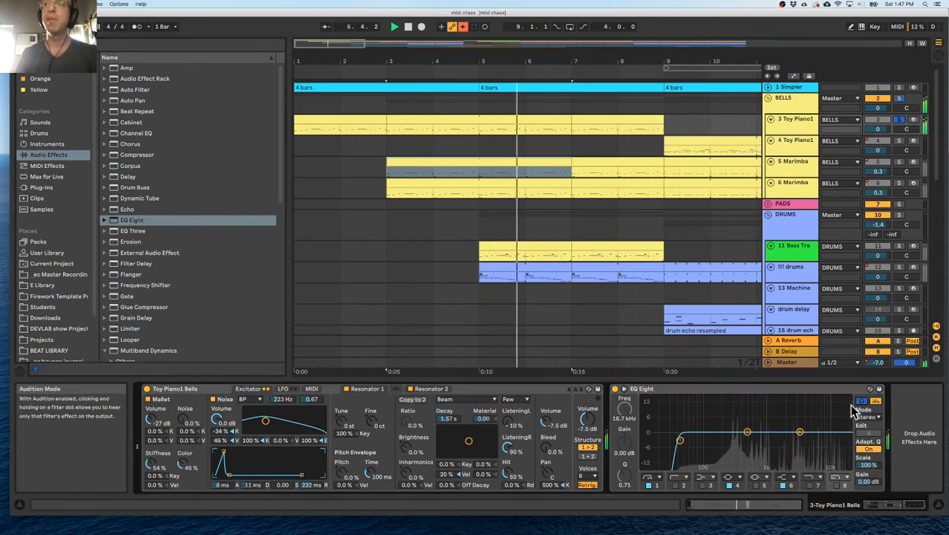
{"action": "left_click_drag", "start_coordinate": [678, 454], "coordinate": [731, 409]}
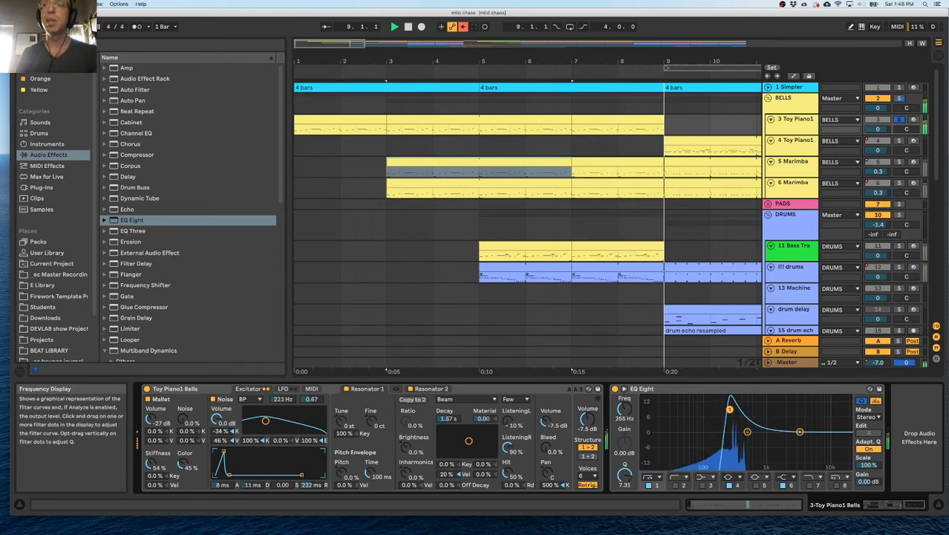
{"action": "left_click_drag", "start_coordinate": [725, 434], "coordinate": [722, 440]}
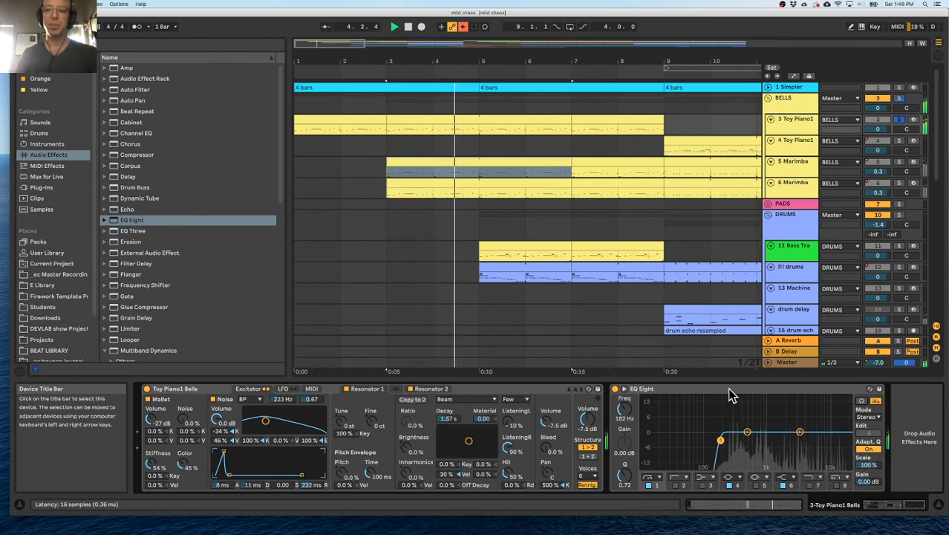
Add Glue Compressor after the Compressor on the 5 Marimba track and deactivate the existing Compressor.
{"action": "left_click", "coordinate": [781, 167]}
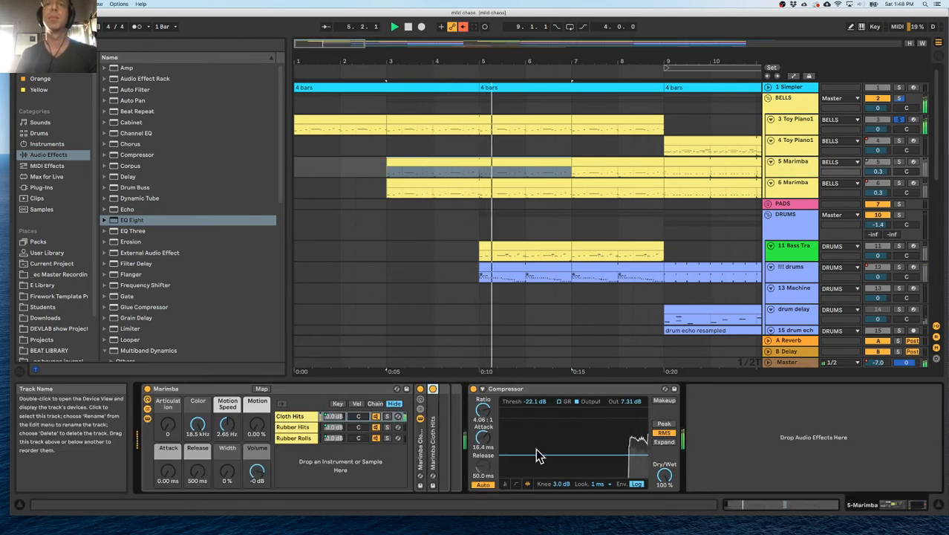
{"action": "left_click", "coordinate": [524, 390]}
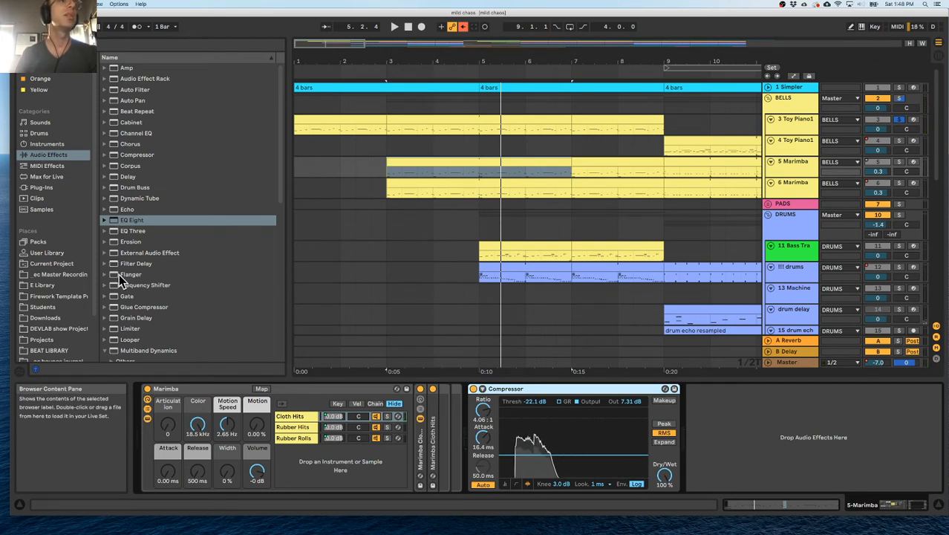
{"action": "left_click_drag", "start_coordinate": [123, 307], "coordinate": [717, 409]}
{"action": "left_click", "coordinate": [596, 390]}
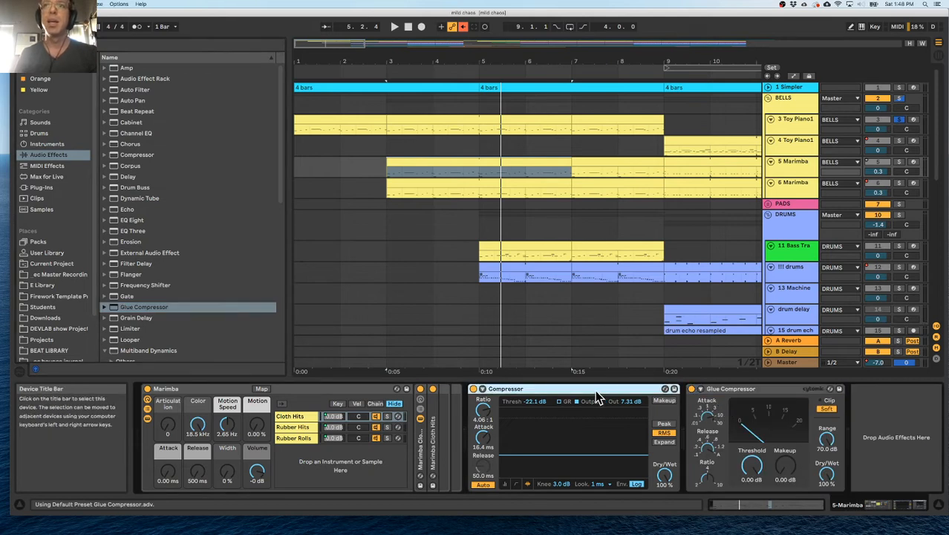
{"action": "key", "text": "0"}
Solo 5 Marimba during playback and set its Glue Compressor to a threshold of -25.7 dB and a makeup of 6.35 dB.
{"action": "key", "text": "space"}
{"action": "key", "text": "space"}
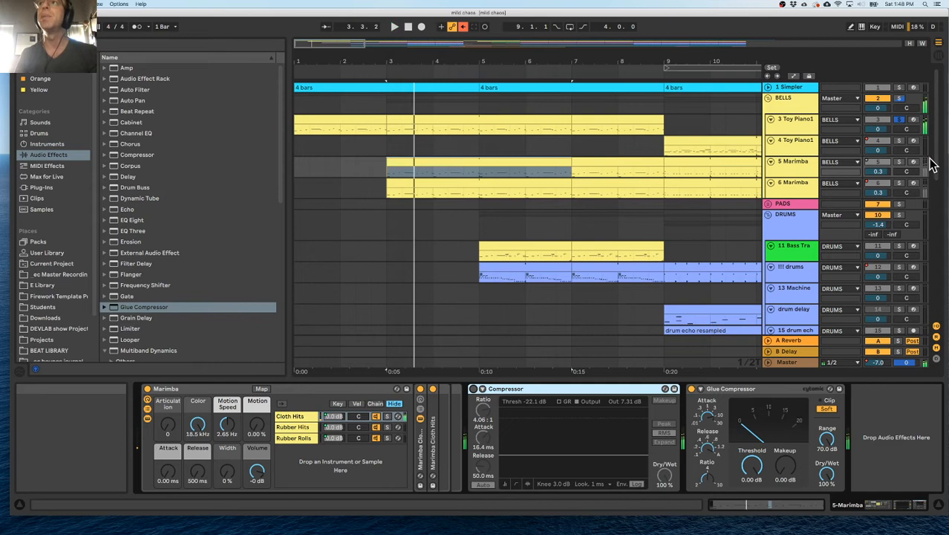
{"action": "left_click", "coordinate": [900, 162]}
{"action": "key", "text": "space"}
{"action": "left_click_drag", "start_coordinate": [752, 466], "coordinate": [751, 486]}
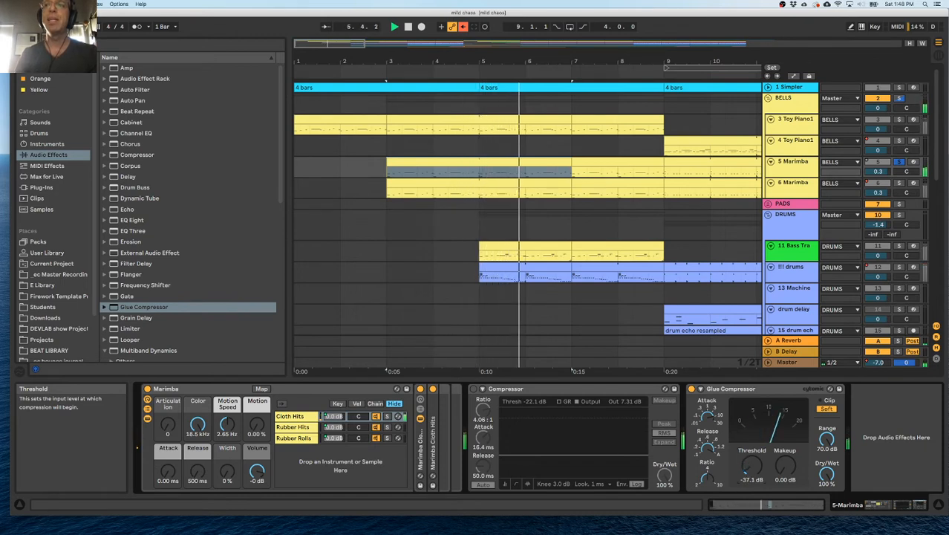
{"action": "left_click_drag", "start_coordinate": [751, 466], "coordinate": [752, 405]}
{"action": "left_click_drag", "start_coordinate": [752, 465], "coordinate": [752, 479]}
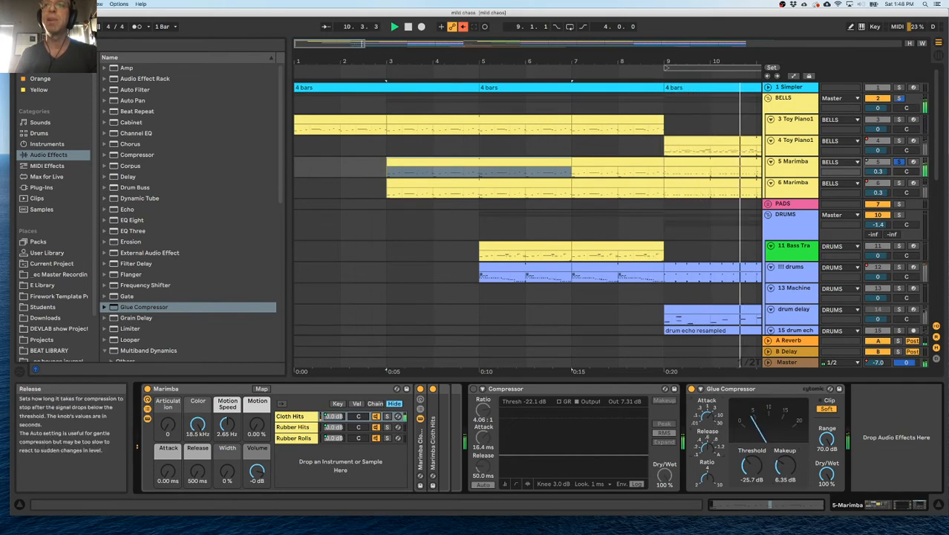
Replay from before bar 3, compare the Glue Compressor bypassed and active, and raise its makeup to 10.0 dB.
{"action": "left_click", "coordinate": [370, 69]}
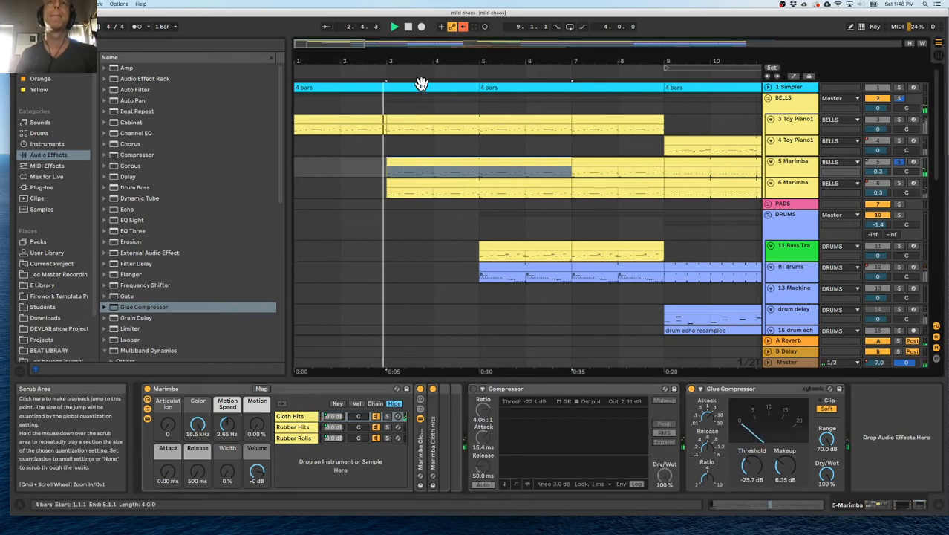
{"action": "left_click", "coordinate": [692, 390]}
{"action": "left_click", "coordinate": [692, 390]}
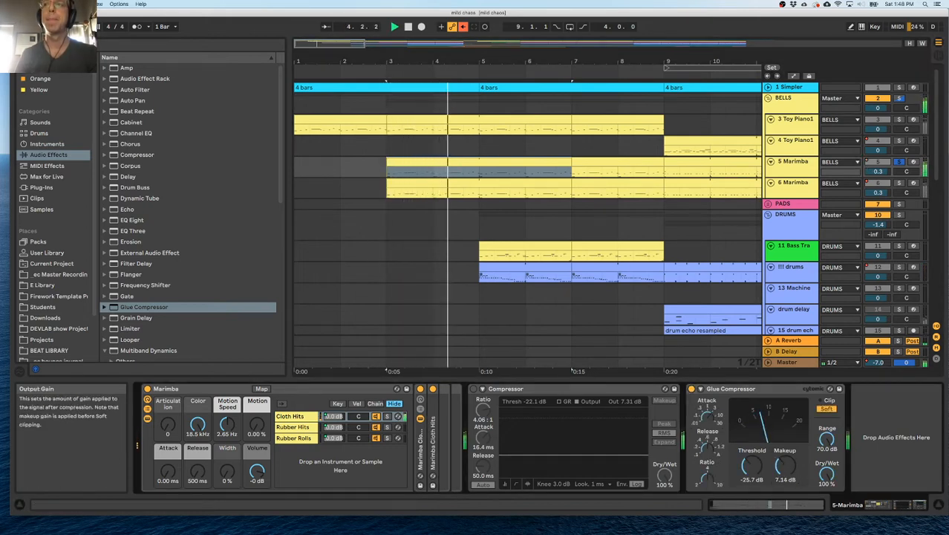
{"action": "left_click_drag", "start_coordinate": [785, 466], "coordinate": [785, 445]}
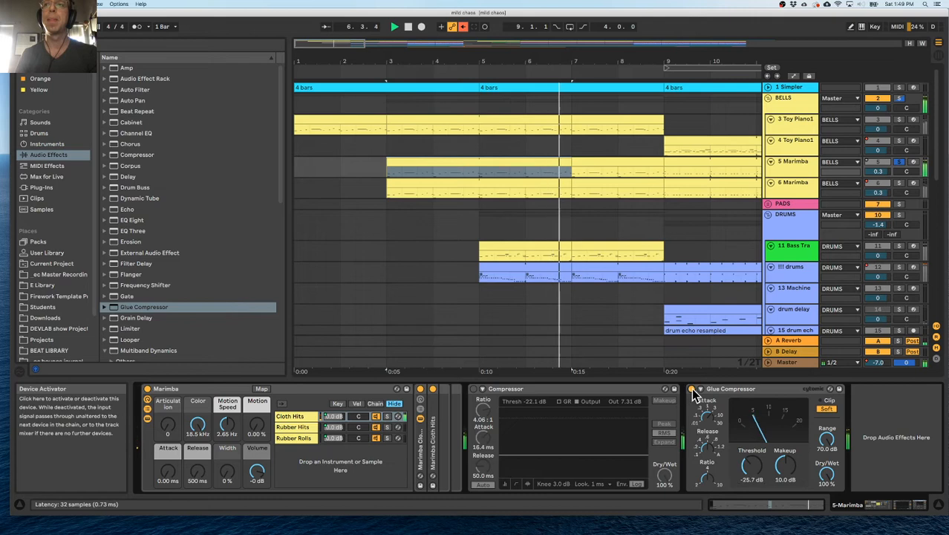
Compare the Compressor with the Glue Compressor on 5 Marimba, keep the Glue Compressor active and delete the Compressor.
{"action": "left_click", "coordinate": [474, 389]}
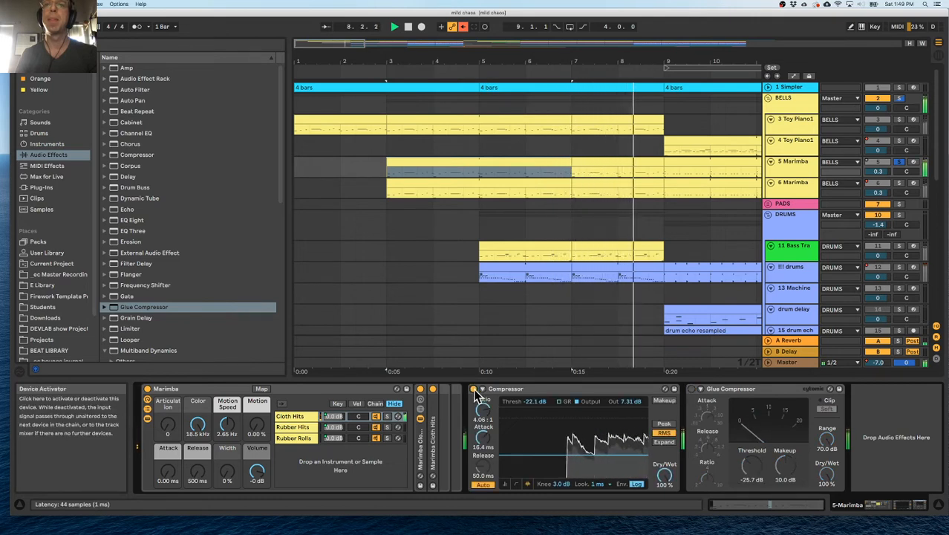
{"action": "left_click", "coordinate": [474, 389]}
{"action": "left_click", "coordinate": [692, 389]}
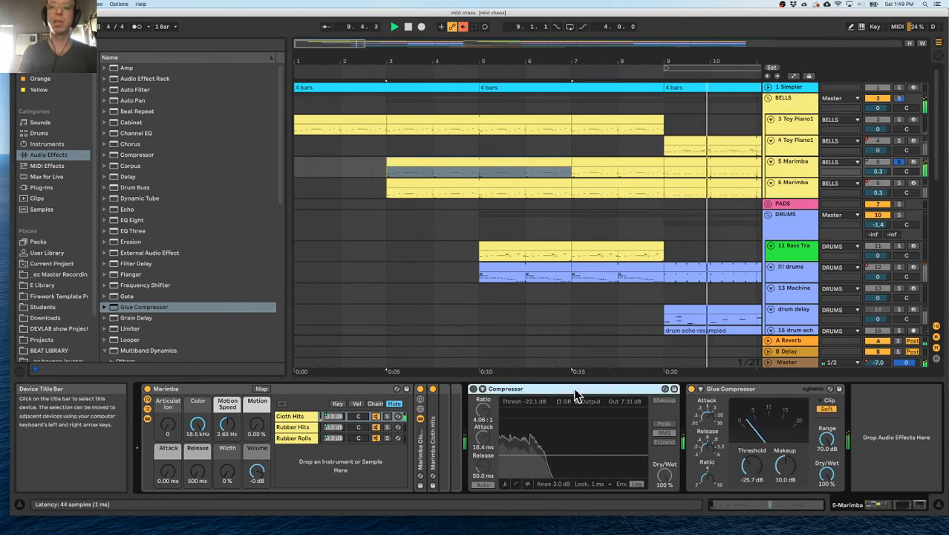
{"action": "key", "text": "Delete"}
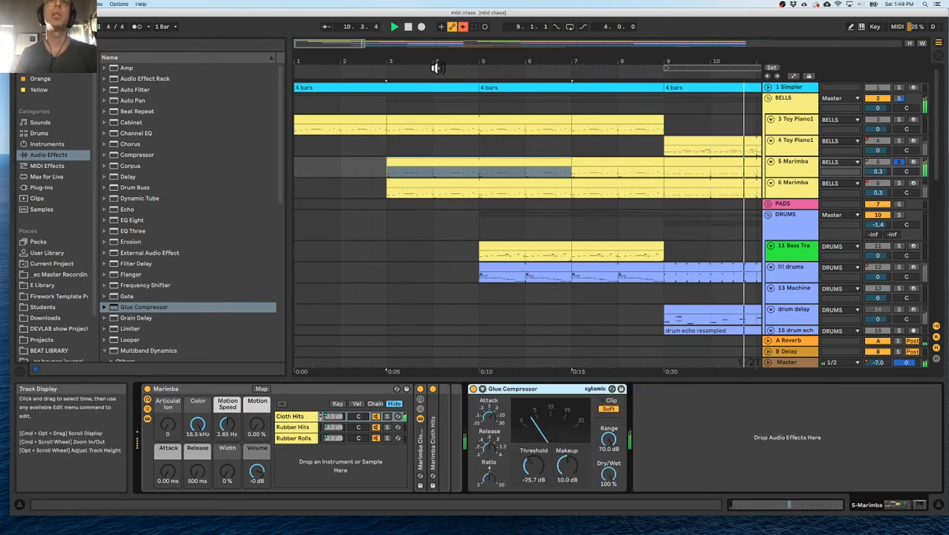
Replay from bar 2, compare 3 Toy Piano1 with 5 Marimba by soloing, and examine the spectrum in the BELLS group's EQ Eight.
{"action": "left_click", "coordinate": [354, 71]}
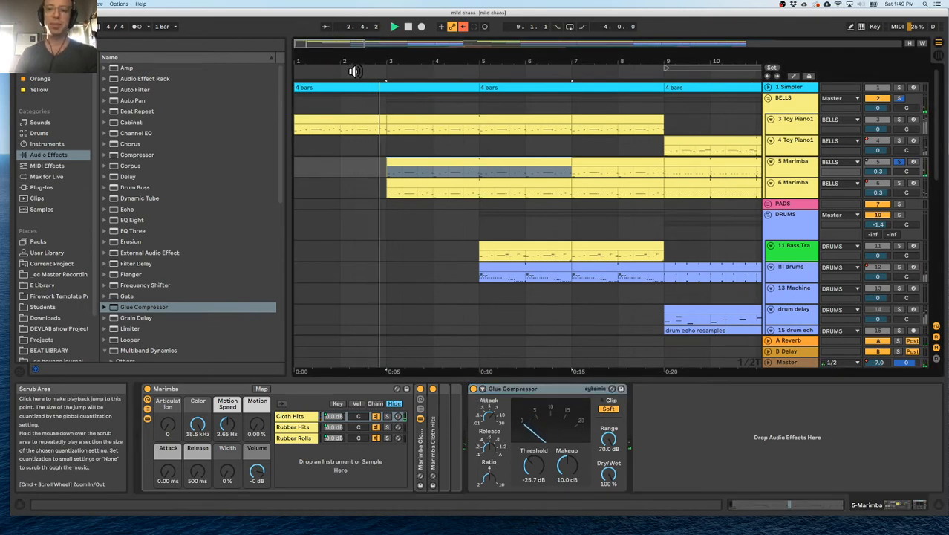
{"action": "left_click", "coordinate": [900, 120]}
{"action": "left_click", "coordinate": [900, 120]}
{"action": "left_click", "coordinate": [800, 103]}
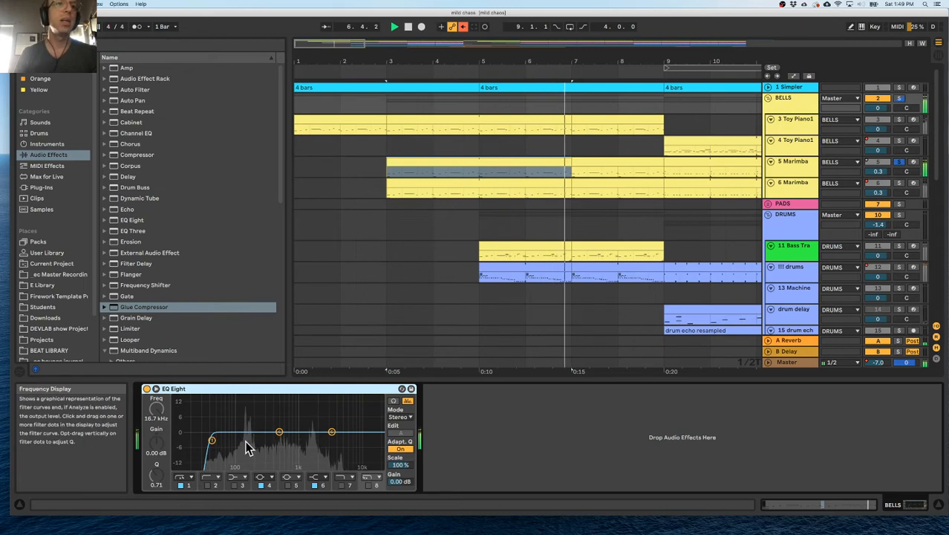
{"action": "left_click", "coordinate": [279, 432]}
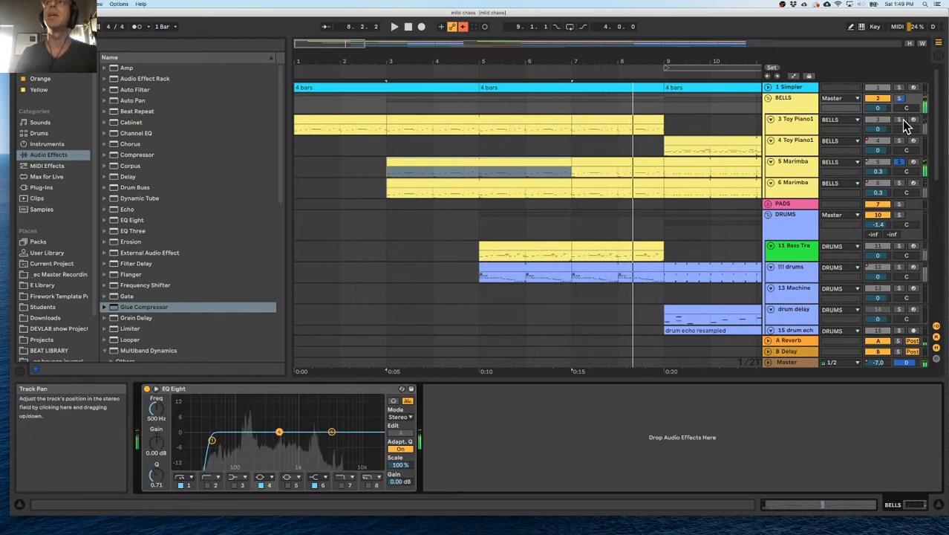
Solo 3 Toy Piano1 and 6 Marimba in turn to compare their spectra on the BELLS group, and clear the solos.
{"action": "key", "text": "space"}
{"action": "key", "text": "space"}
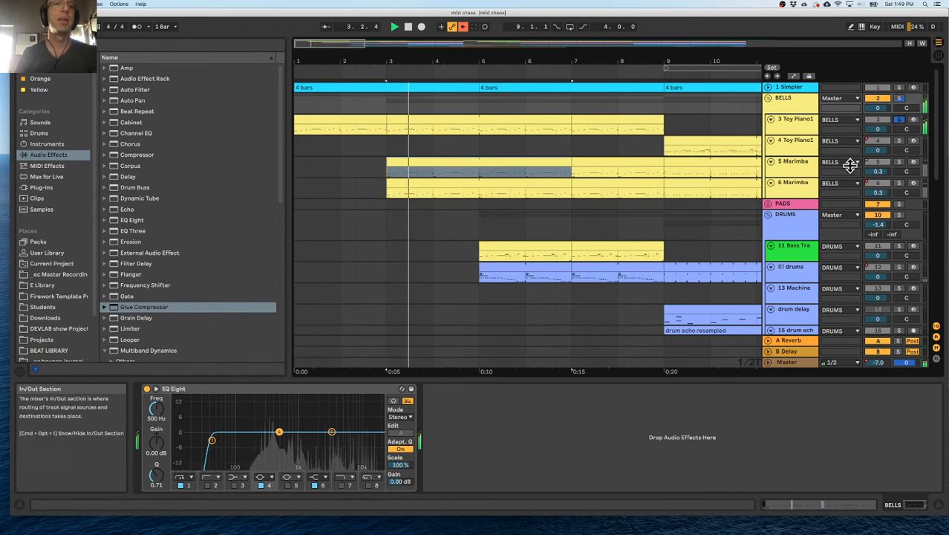
{"action": "left_click", "coordinate": [899, 184]}
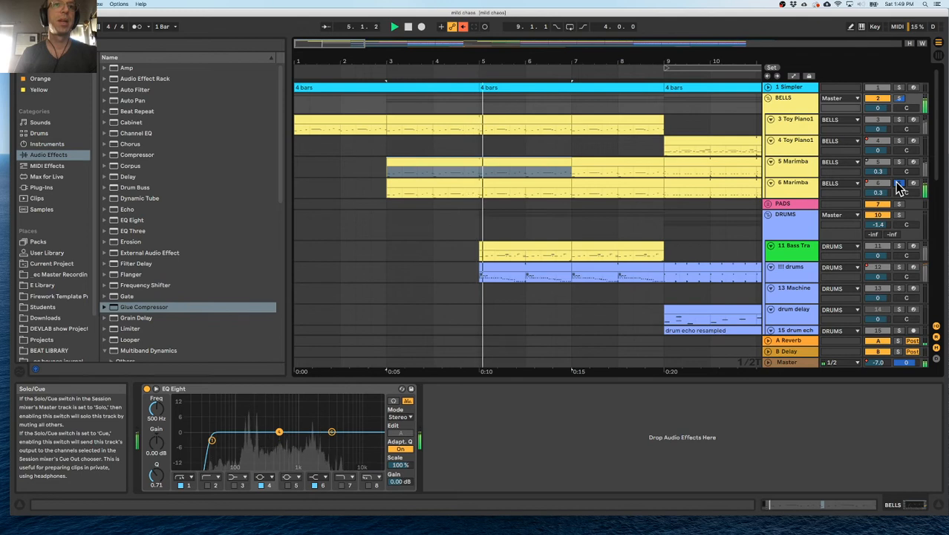
{"action": "left_click", "coordinate": [897, 120]}
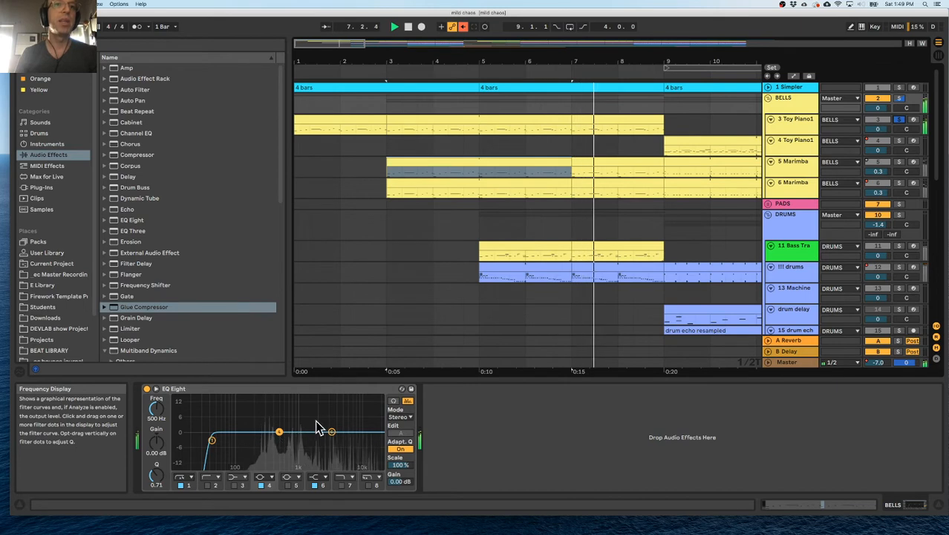
{"action": "left_click", "coordinate": [899, 120]}
Replace the Marimba instrument on the 6 Marimba track with the Wavetable instrument.
{"action": "left_click", "coordinate": [801, 188]}
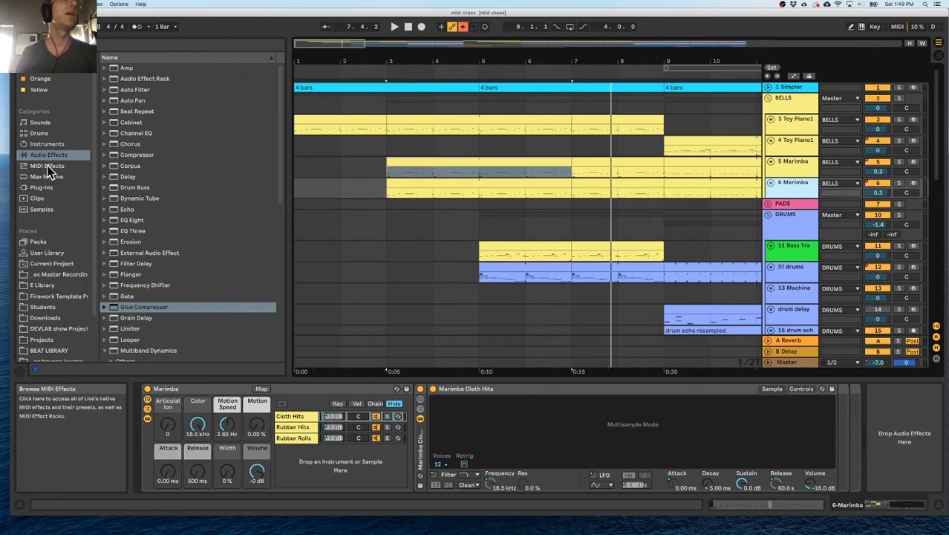
{"action": "left_click", "coordinate": [41, 125]}
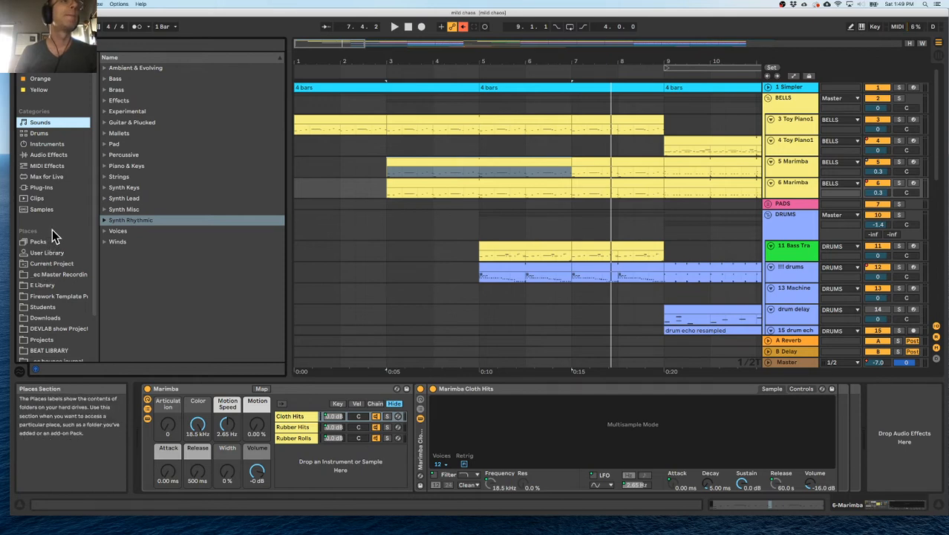
{"action": "left_click", "coordinate": [48, 155]}
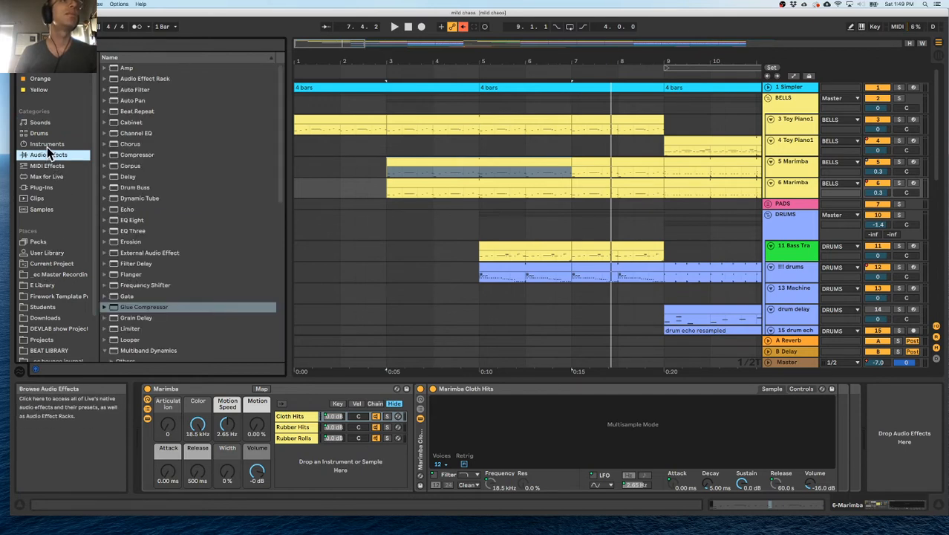
{"action": "left_click", "coordinate": [47, 147]}
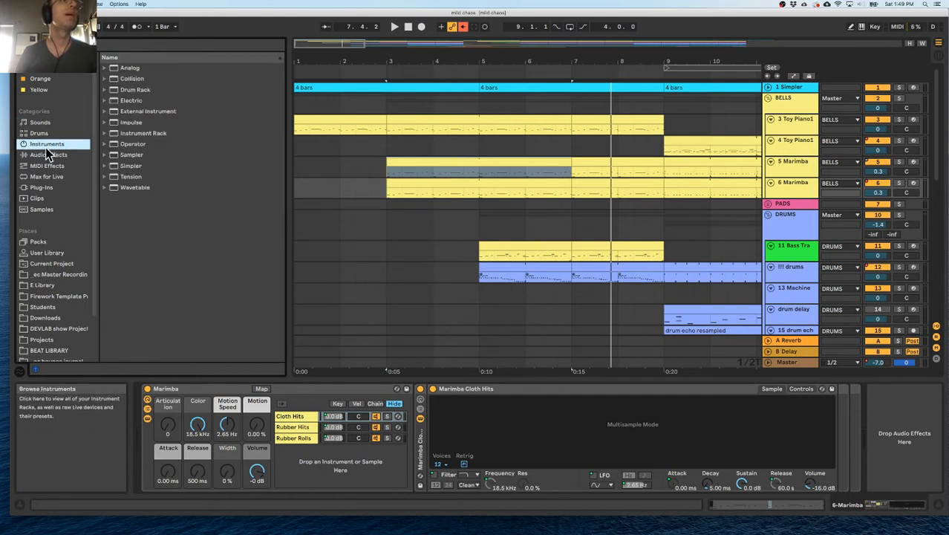
{"action": "left_click", "coordinate": [112, 188]}
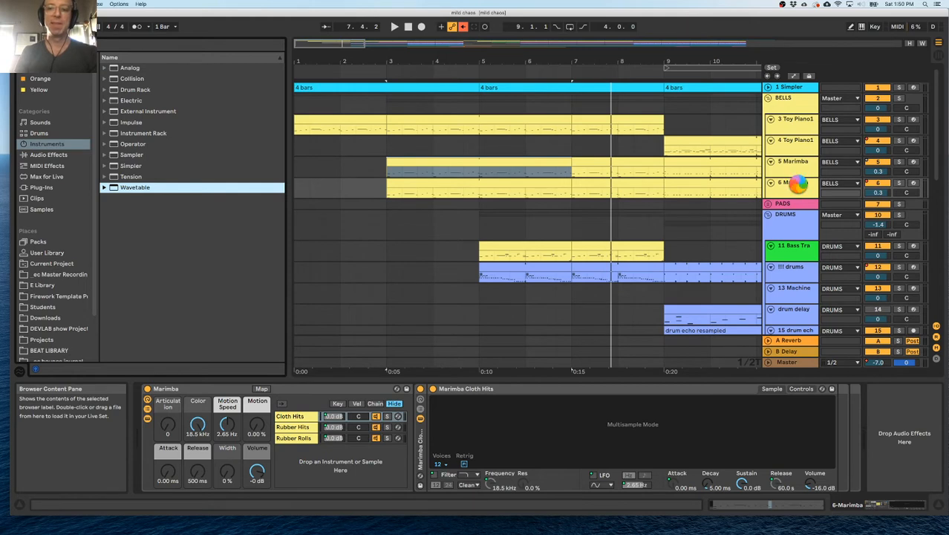
{"action": "left_click_drag", "start_coordinate": [798, 185], "coordinate": [801, 190]}
Solo the 6 Wavetable track during playback and set Oscillator 1's wave position to 48%.
{"action": "key", "text": "space"}
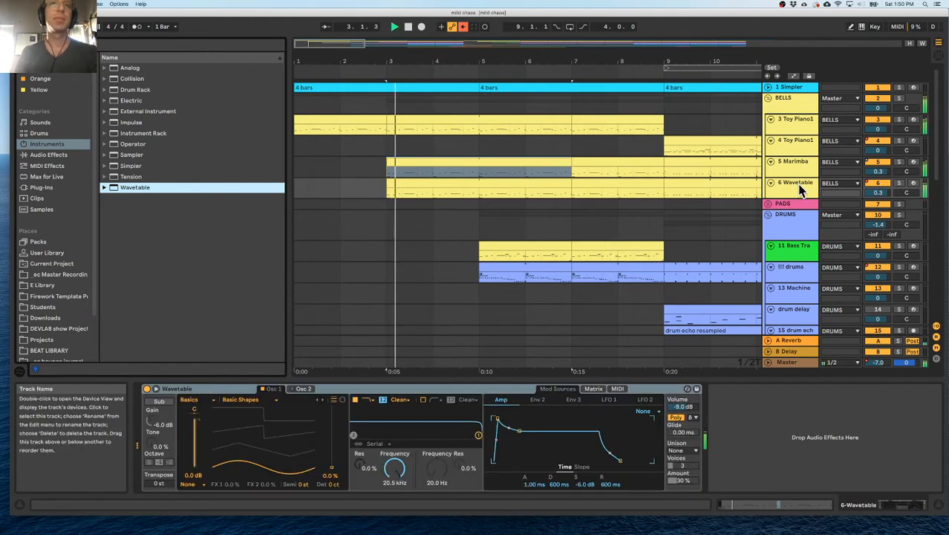
{"action": "left_click", "coordinate": [899, 183]}
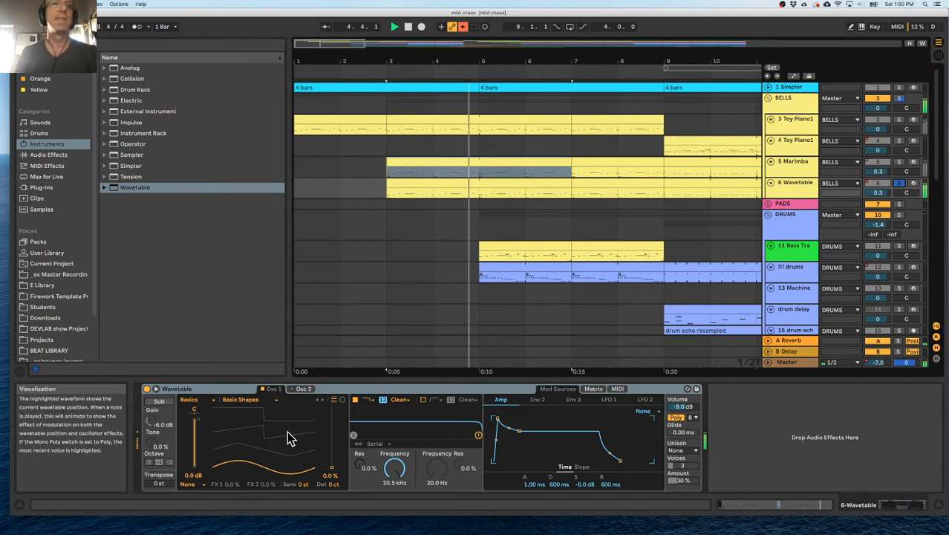
{"action": "left_click_drag", "start_coordinate": [332, 449], "coordinate": [331, 421]}
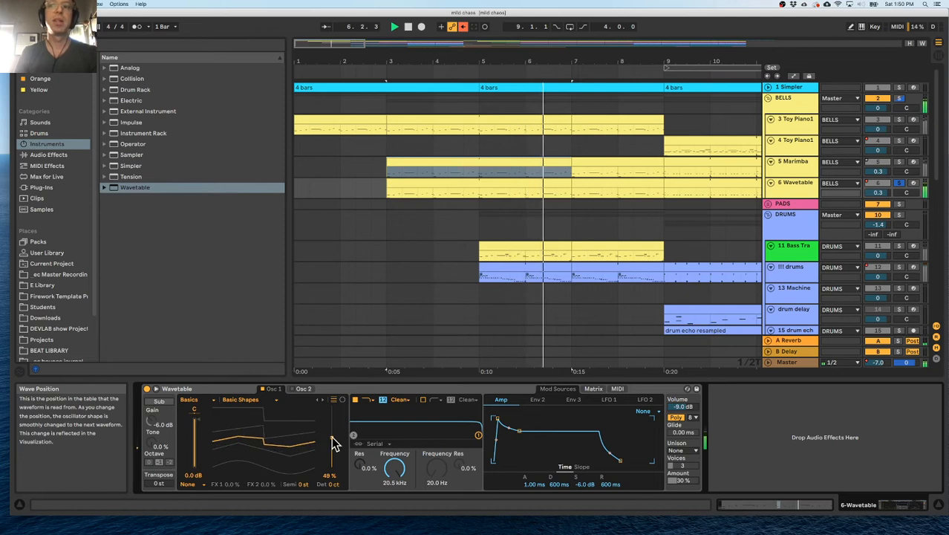
{"action": "left_click_drag", "start_coordinate": [331, 436], "coordinate": [331, 439]}
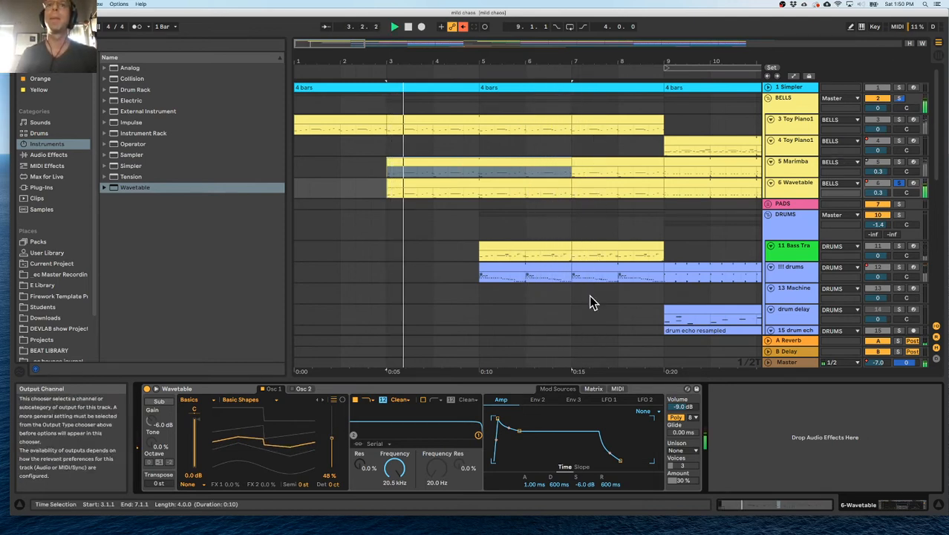
Audition Basics wavetables for Oscillator 1 on the 6 Wavetable track and select Beating 3.
{"action": "left_click", "coordinate": [269, 402]}
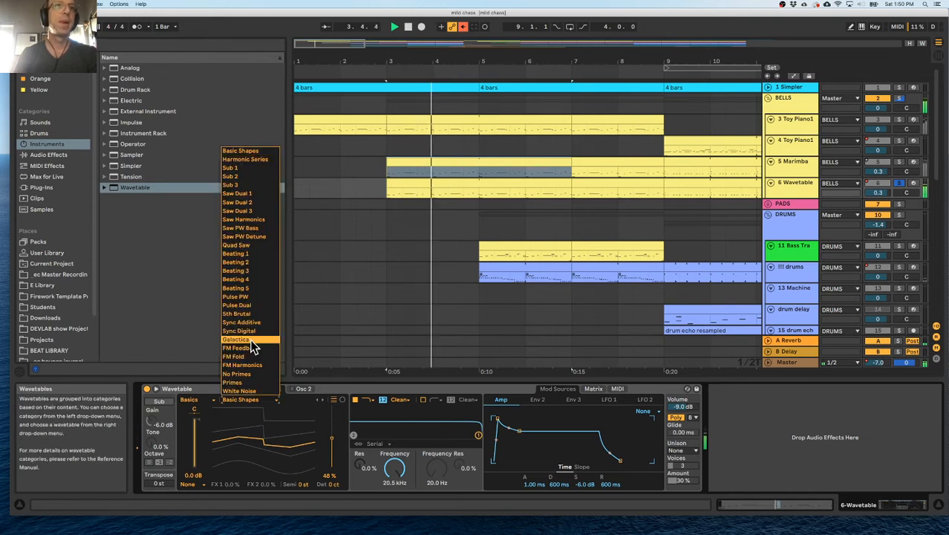
{"action": "left_click", "coordinate": [250, 268]}
{"action": "key", "text": "Down"}
{"action": "key", "text": "Down"}
{"action": "key", "text": "Down"}
{"action": "key", "text": "Down"}
{"action": "key", "text": "Down"}
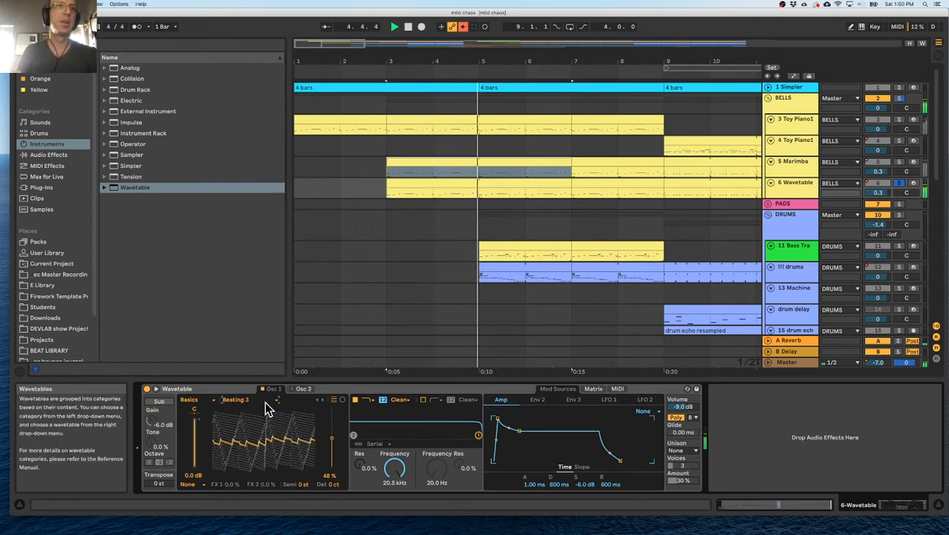
Audition more Basics wavetables for Oscillator 1, choose FM Feedback, and set the wave position to 10%.
{"action": "key", "text": "Down"}
{"action": "key", "text": "Down"}
{"action": "key", "text": "Down"}
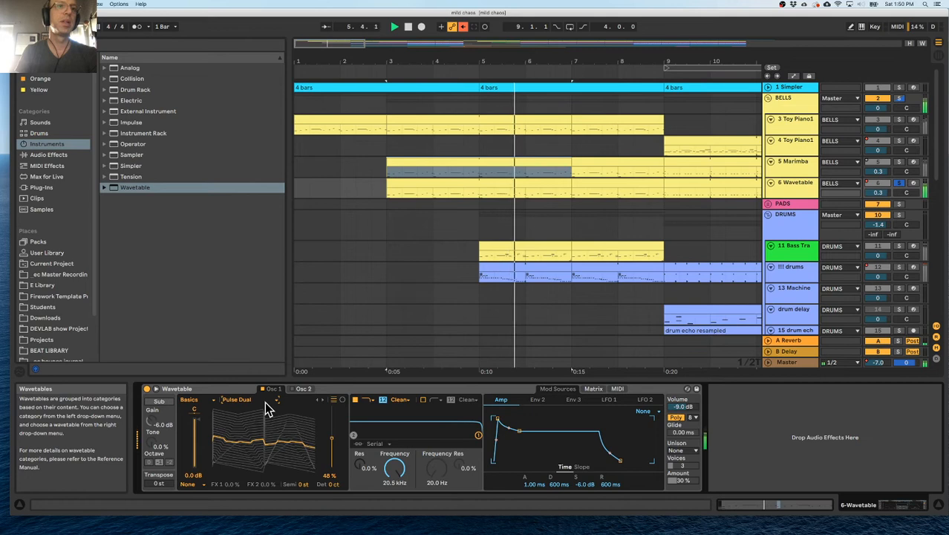
{"action": "key", "text": "Down"}
{"action": "key", "text": "Down"}
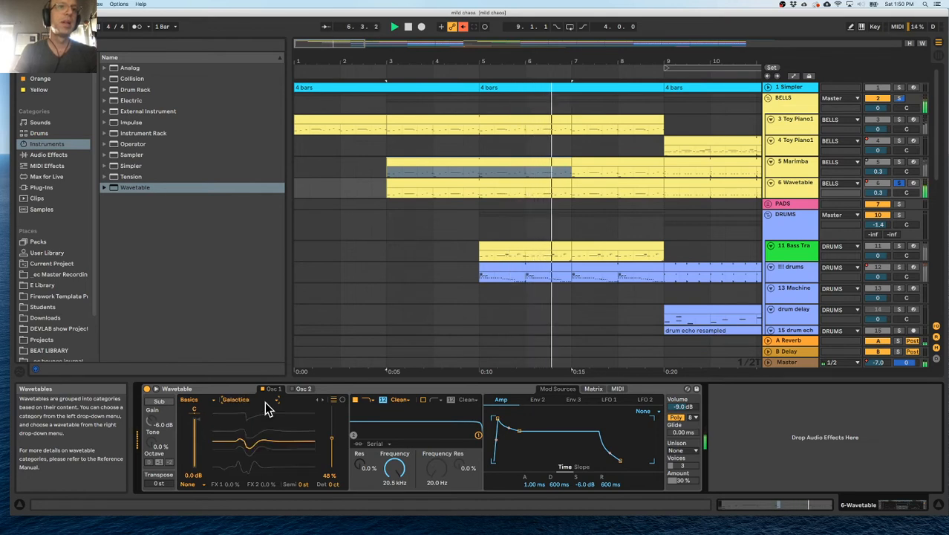
{"action": "key", "text": "Down"}
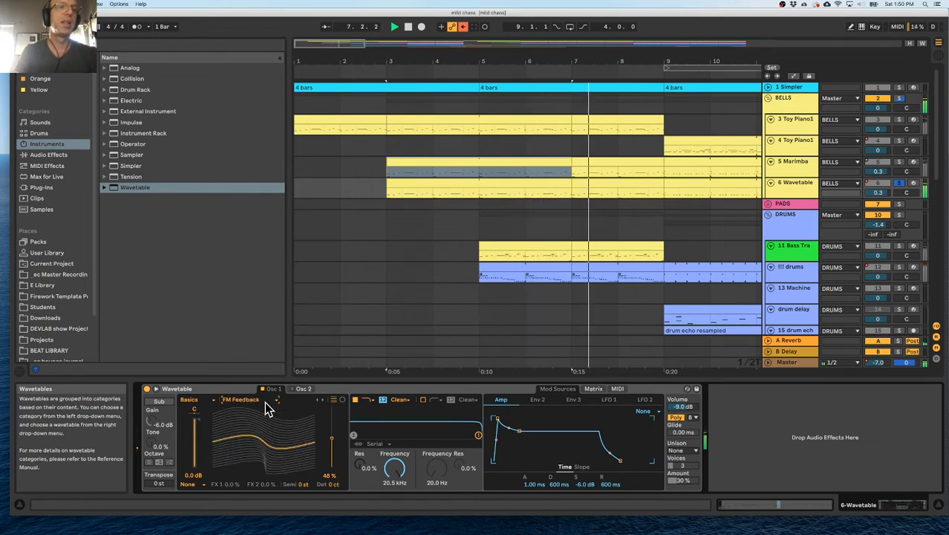
{"action": "left_click_drag", "start_coordinate": [332, 446], "coordinate": [332, 478]}
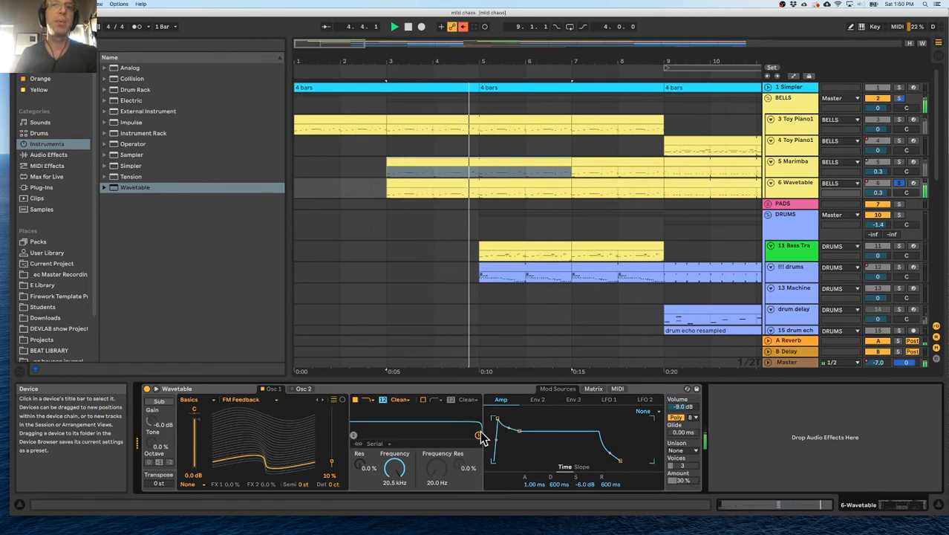
Set the Wavetable's first filter to 2.38 kHz with 49% resonance and solo 5 Marimba together with 6 Wavetable.
{"action": "left_click_drag", "start_coordinate": [479, 437], "coordinate": [433, 424]}
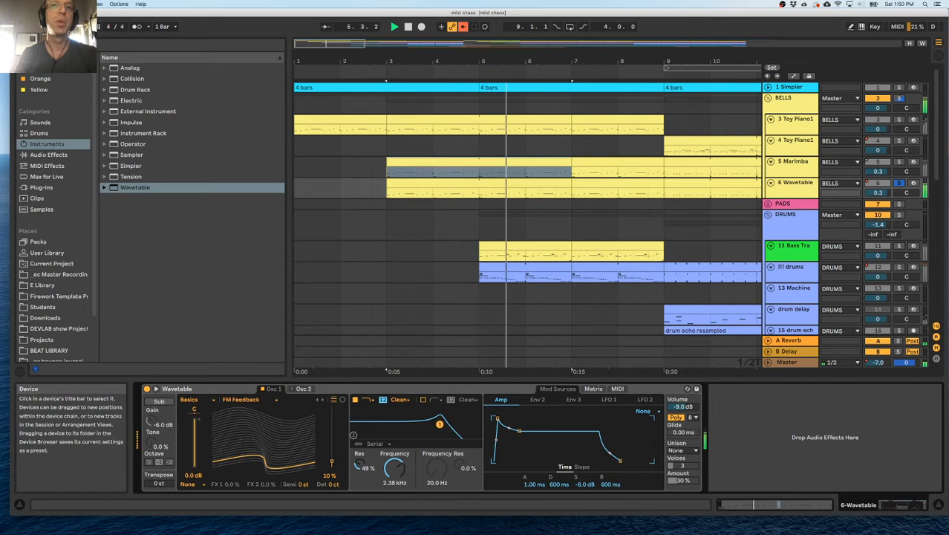
{"action": "left_click", "coordinate": [897, 162]}
{"action": "left_click", "coordinate": [899, 184]}
{"action": "left_click", "coordinate": [374, 72]}
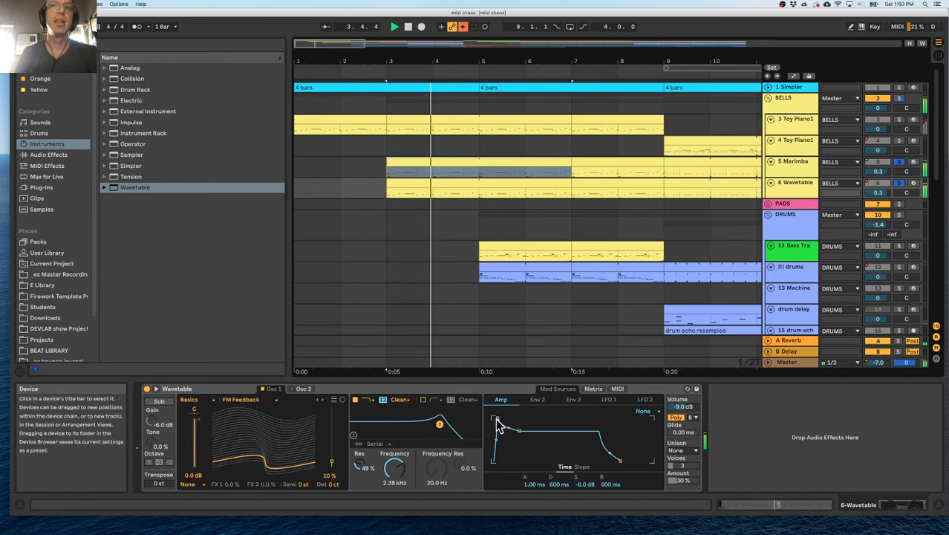
Shape the Wavetable's Amp envelope with a 7.97 ms attack, 716 ms decay and -9.0 dB sustain.
{"action": "left_click_drag", "start_coordinate": [497, 423], "coordinate": [503, 424]}
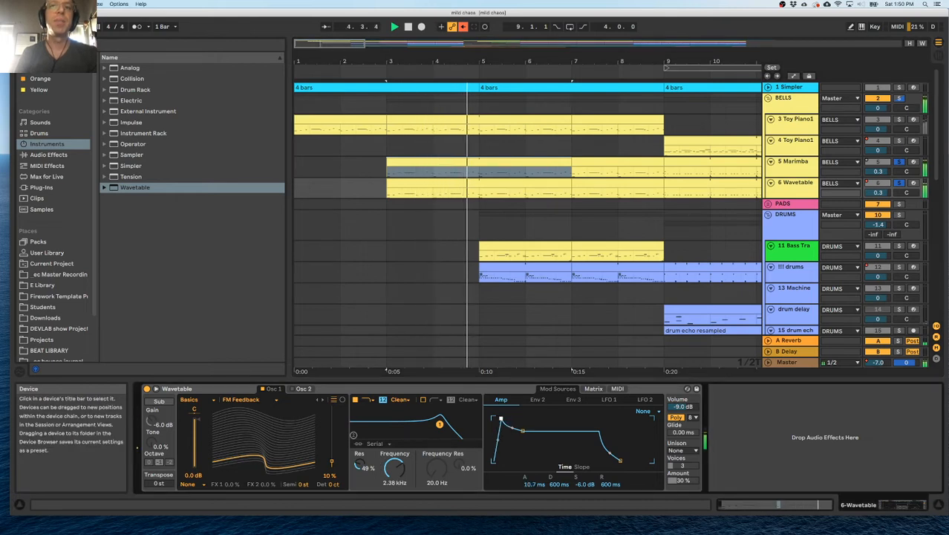
{"action": "left_click_drag", "start_coordinate": [522, 435], "coordinate": [523, 437]}
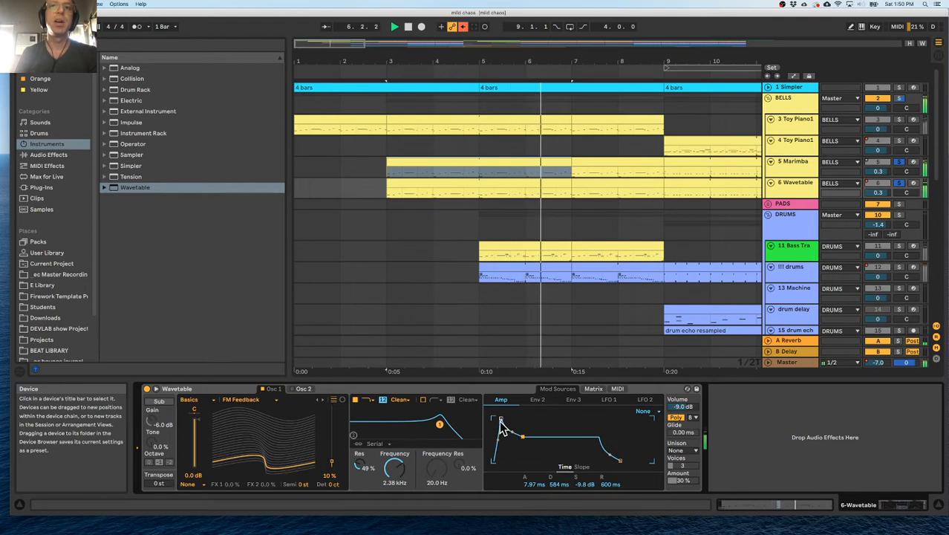
{"action": "mouse_move", "coordinate": [523, 437]}
{"action": "left_mouse_down"}
{"action": "mouse_move", "coordinate": [519, 461]}
{"action": "mouse_move", "coordinate": [524, 435]}
{"action": "left_mouse_up"}
{"action": "key", "text": "space"}
{"action": "key", "text": "space"}
Raise Oscillator 1's wave position to 25%, then expand the Wavetable device and try other positions.
{"action": "mouse_move", "coordinate": [331, 462]}
{"action": "left_mouse_down"}
{"action": "mouse_move", "coordinate": [332, 433]}
{"action": "mouse_move", "coordinate": [331, 470]}
{"action": "mouse_move", "coordinate": [332, 450]}
{"action": "left_mouse_up"}
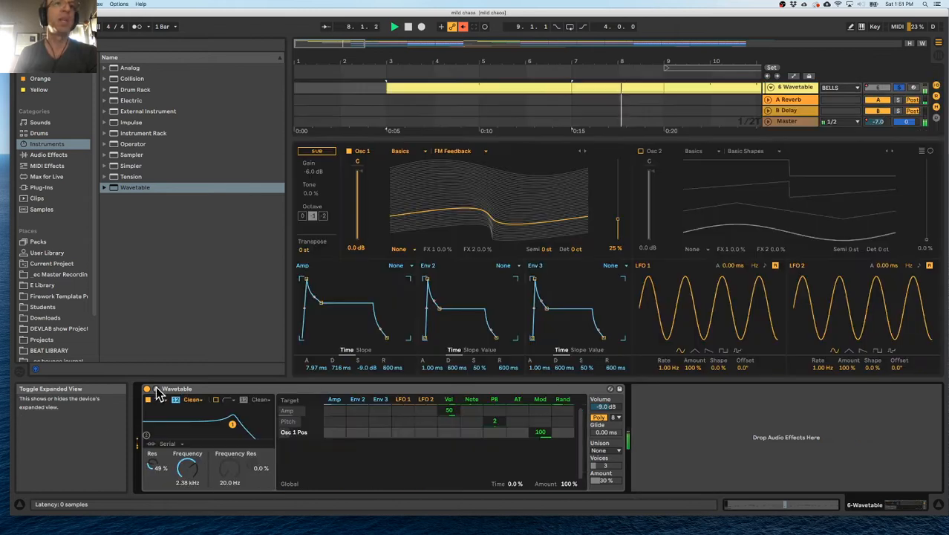
{"action": "left_click", "coordinate": [343, 399]}
{"action": "left_click_drag", "start_coordinate": [619, 221], "coordinate": [619, 229]}
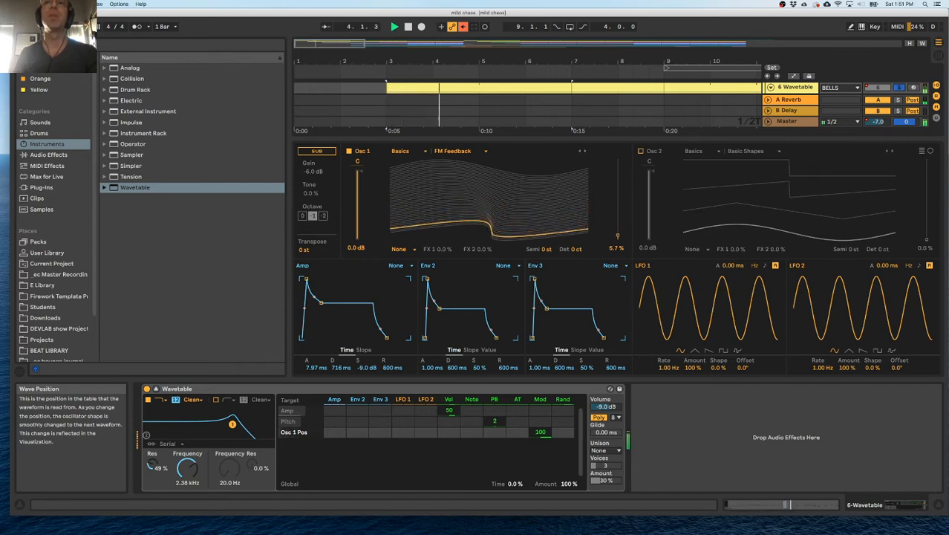
Route LFO 1 to Oscillator 1's wave position with an amount of 83 and slow the LFO to 0.01 Hz.
{"action": "left_click_drag", "start_coordinate": [678, 277], "coordinate": [678, 319]}
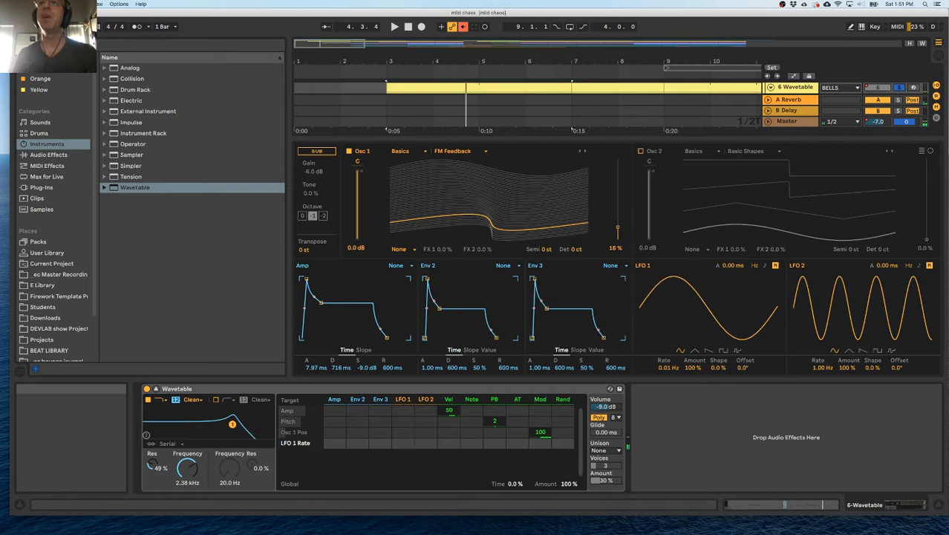
{"action": "left_click", "coordinate": [619, 232]}
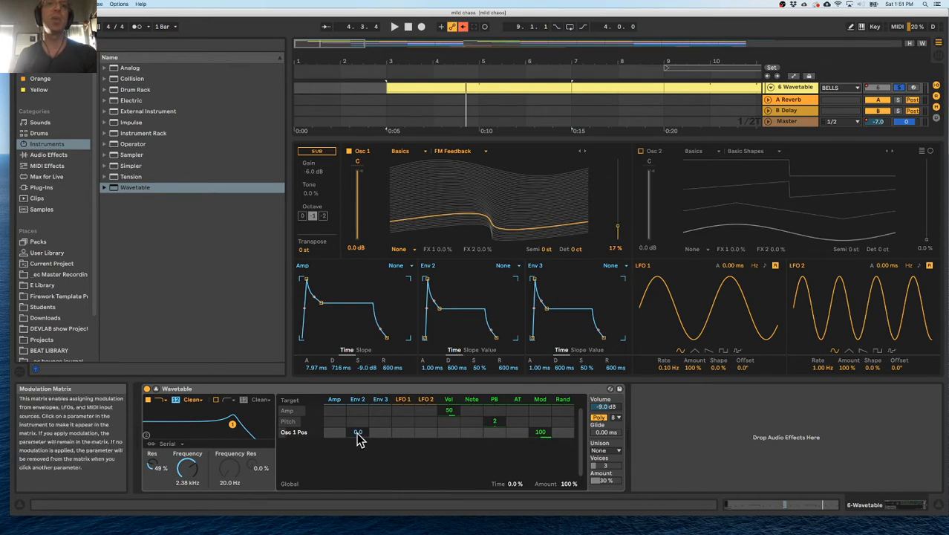
{"action": "left_click", "coordinate": [406, 432]}
{"action": "left_click_drag", "start_coordinate": [403, 432], "coordinate": [404, 418]}
{"action": "left_click_drag", "start_coordinate": [669, 368], "coordinate": [669, 393]}
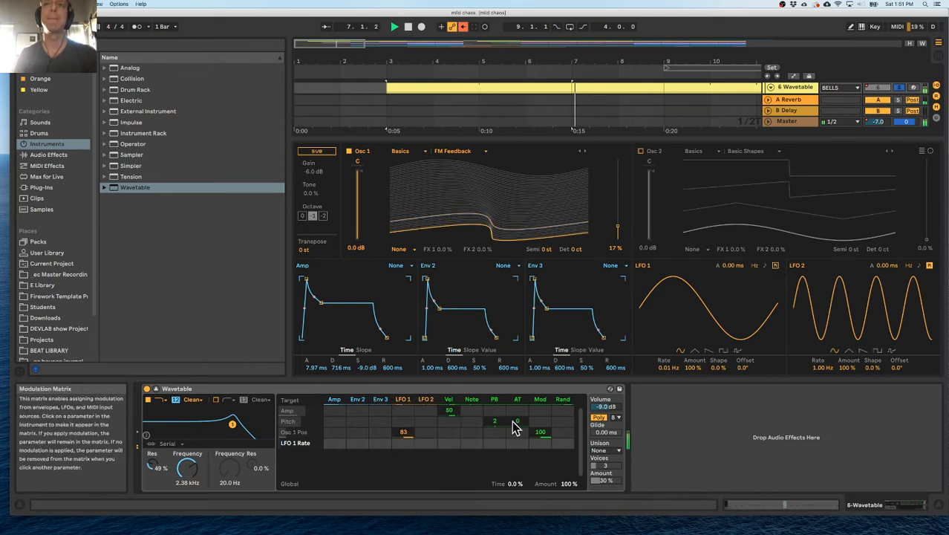
Set LFO 1's rate to 0.29 Hz and its modulation amount on Oscillator 1's position to 23.
{"action": "left_click_drag", "start_coordinate": [407, 436], "coordinate": [407, 425]}
{"action": "mouse_move", "coordinate": [669, 368]}
{"action": "left_mouse_down"}
{"action": "mouse_move", "coordinate": [669, 350]}
{"action": "mouse_move", "coordinate": [668, 362]}
{"action": "left_mouse_up"}
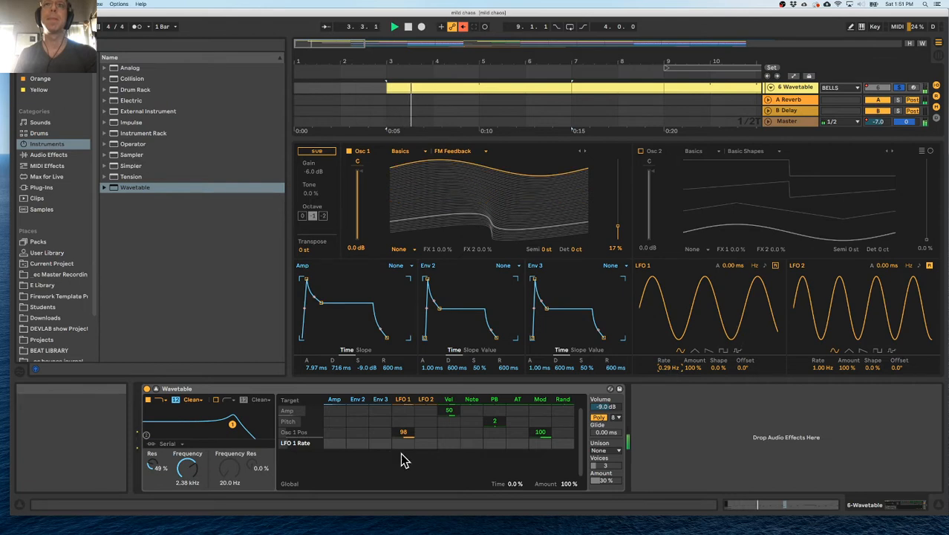
{"action": "left_click_drag", "start_coordinate": [404, 431], "coordinate": [404, 449]}
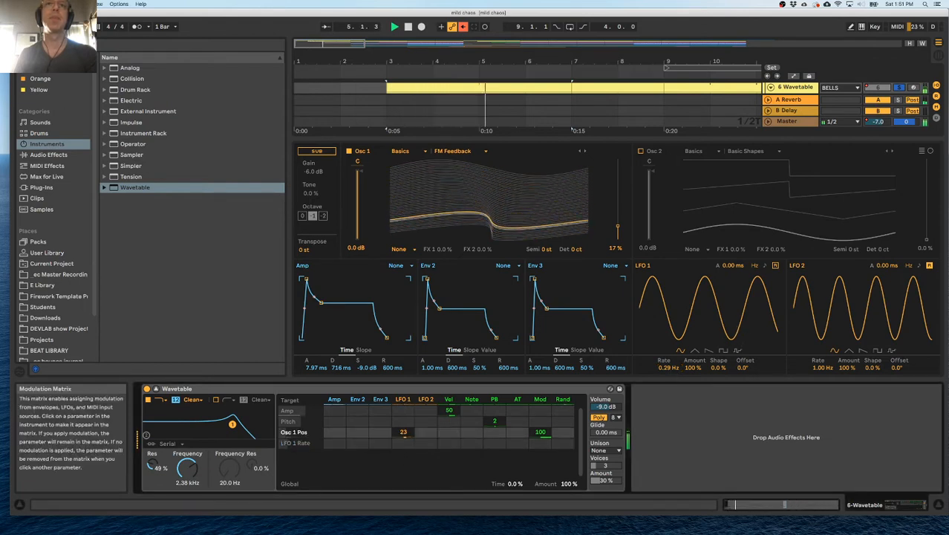
Hide the device view and add 4 Toy Piano1 to the soloed Marimba and Wavetable tracks.
{"action": "left_click", "coordinate": [414, 381]}
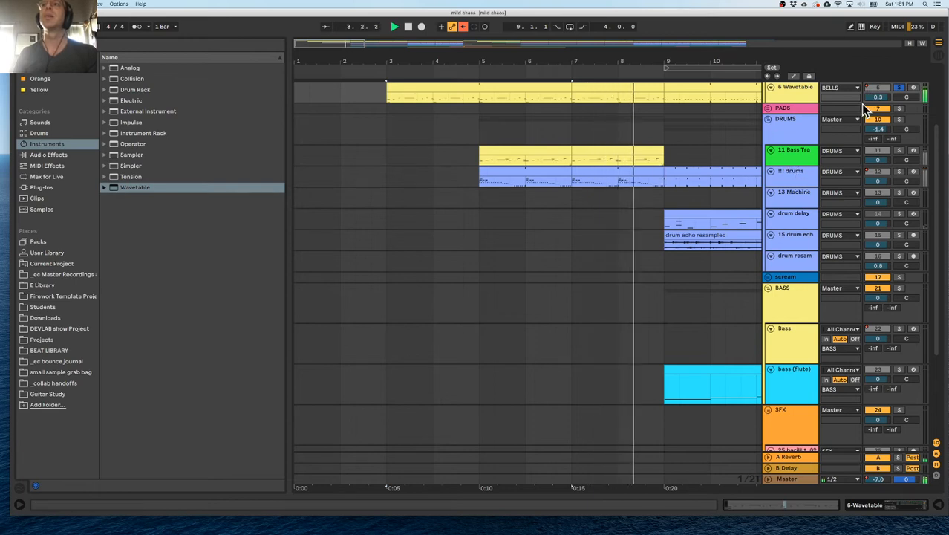
{"action": "scroll", "coordinate": [711, 138], "scroll_direction": "up", "scroll_amount": 3}
{"action": "scroll", "coordinate": [711, 138], "scroll_direction": "up", "scroll_amount": 1}
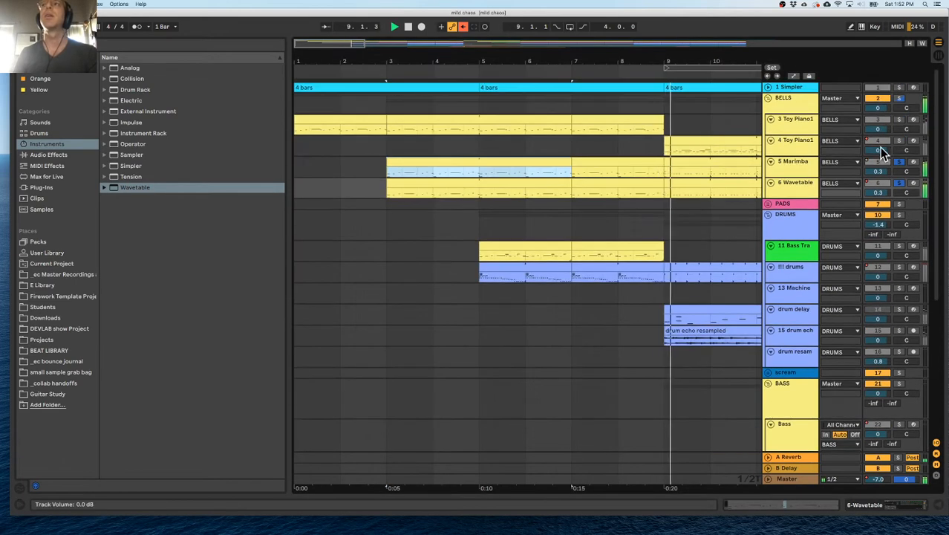
{"action": "left_click", "coordinate": [897, 139]}
{"action": "scroll", "coordinate": [615, 156], "scroll_direction": "right", "scroll_amount": 5}
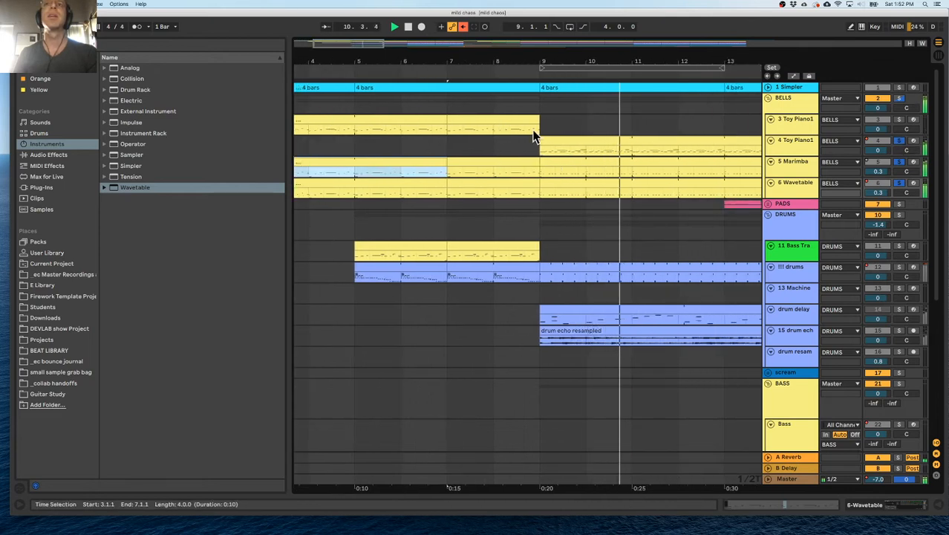
Solo only the BELLS group, clearing its tracks' individual solos, and play all the bell tracks from bar 3.
{"action": "left_click", "coordinate": [900, 97]}
{"action": "key", "text": "space"}
{"action": "left_click_drag", "start_coordinate": [529, 64], "coordinate": [520, 33]}
{"action": "key", "text": "space"}
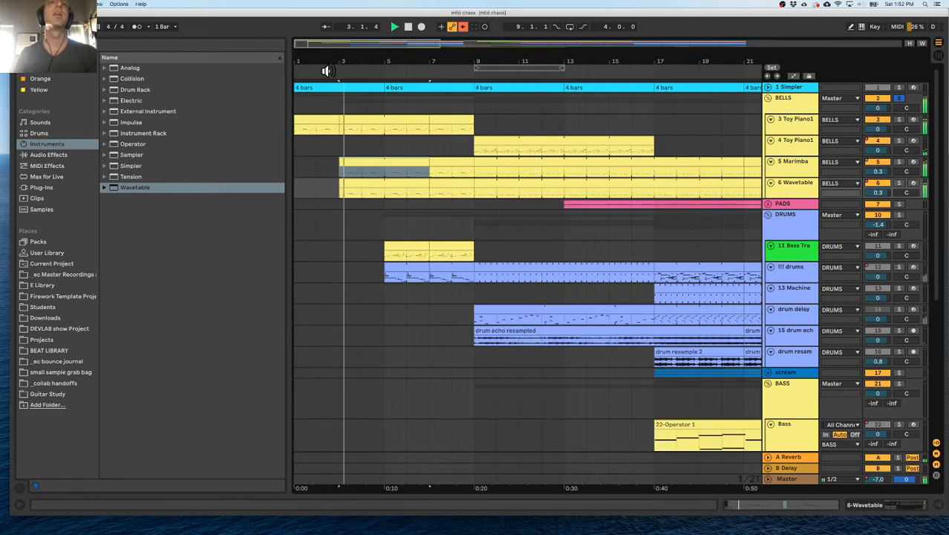
Stop playback, reopen the device view for the 6 Wavetable track, and collapse the expanded Wavetable device.
{"action": "left_click", "coordinate": [789, 125]}
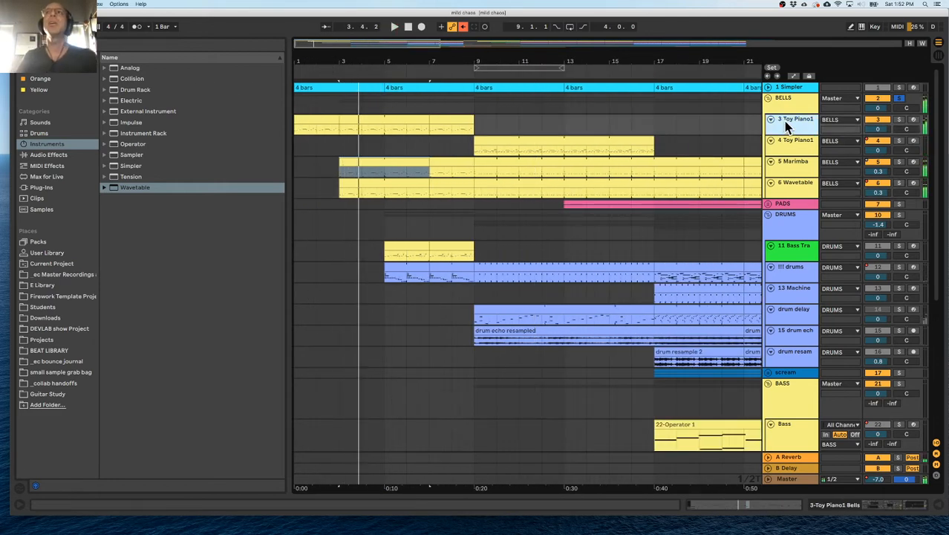
{"action": "double_click", "coordinate": [791, 125]}
{"action": "left_click", "coordinate": [362, 190]}
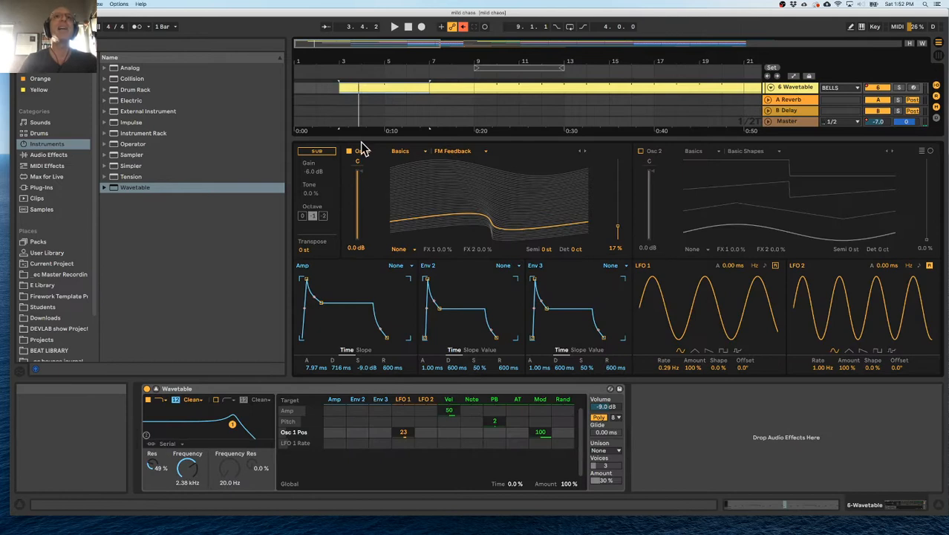
{"action": "left_click", "coordinate": [377, 137]}
{"action": "scroll", "coordinate": [432, 160], "scroll_direction": "up", "scroll_amount": 4}
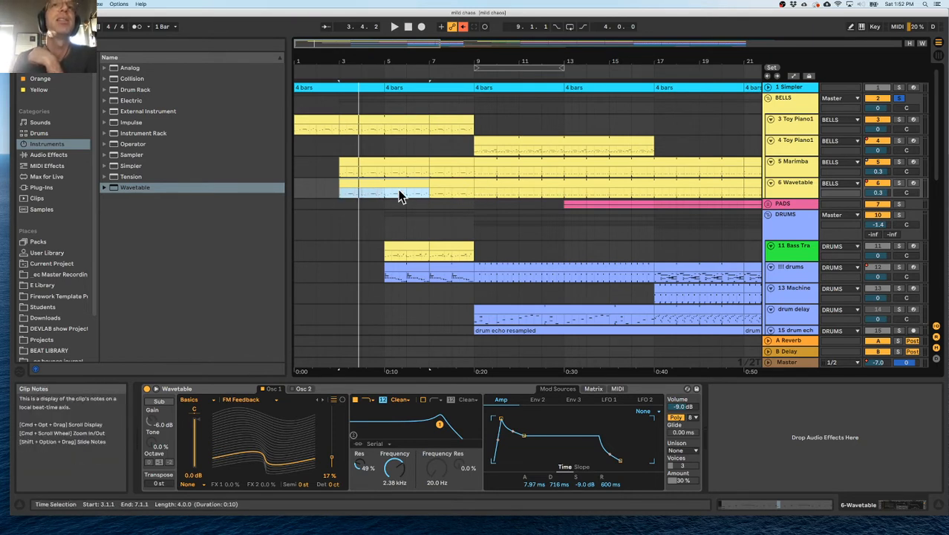
Show the devices of 3 Toy Piano1, play from bar 3, and solo that track within the BELLS group.
{"action": "left_click", "coordinate": [472, 192]}
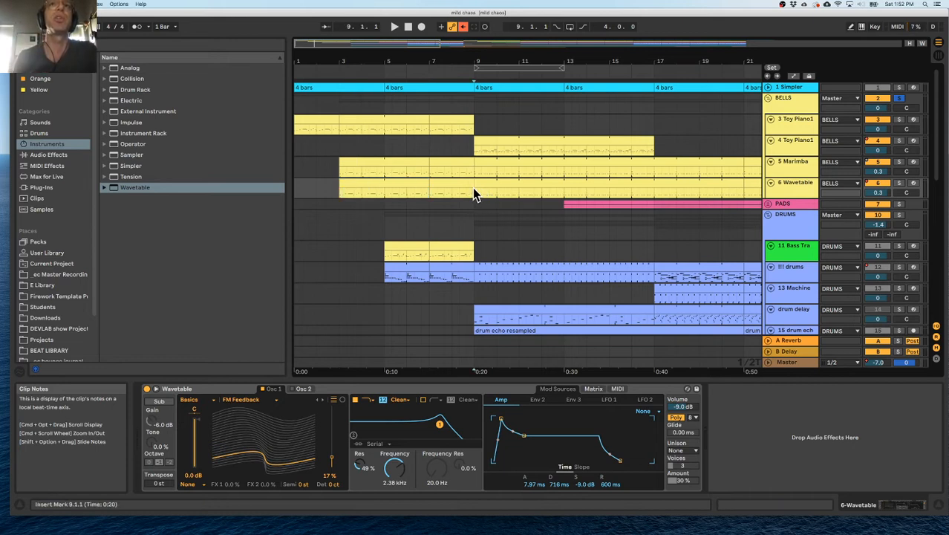
{"action": "left_click", "coordinate": [332, 189]}
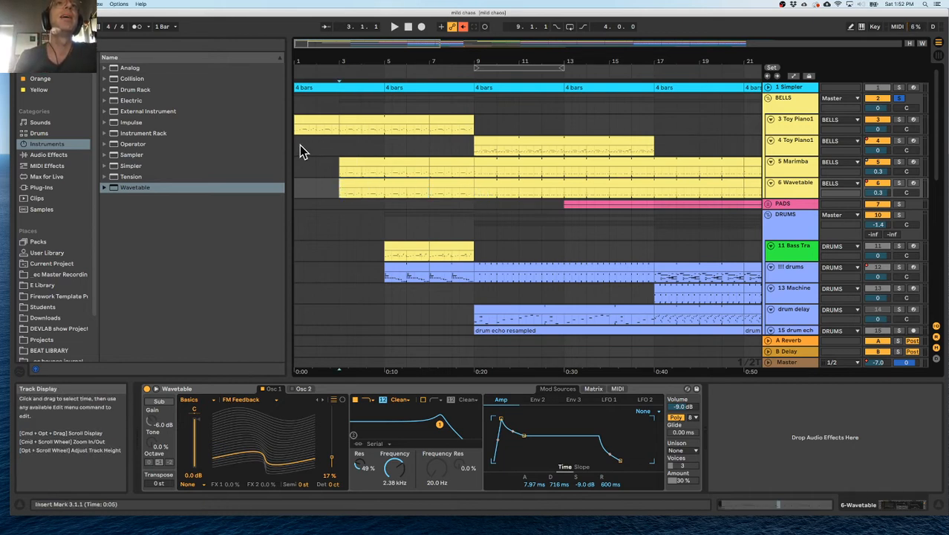
{"action": "left_click", "coordinate": [351, 183]}
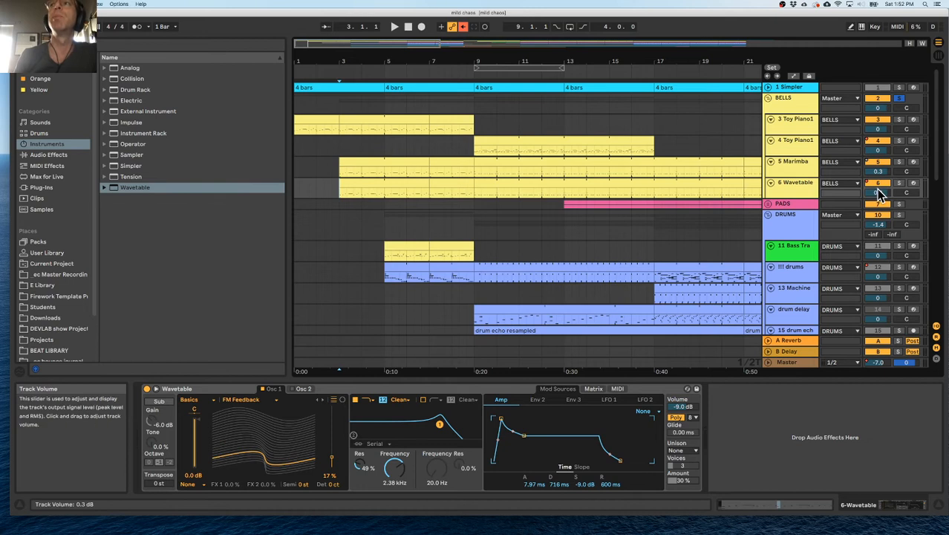
{"action": "left_click", "coordinate": [796, 125]}
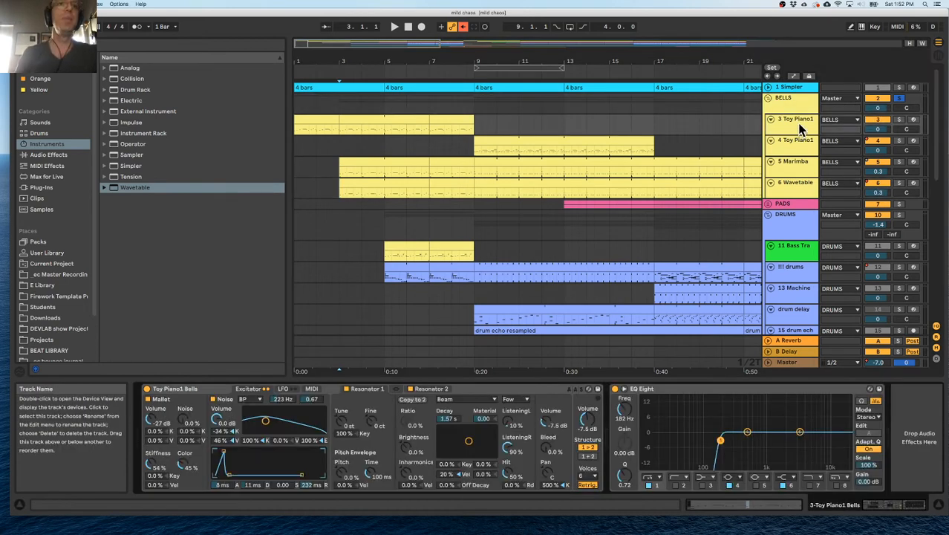
{"action": "key", "text": "space"}
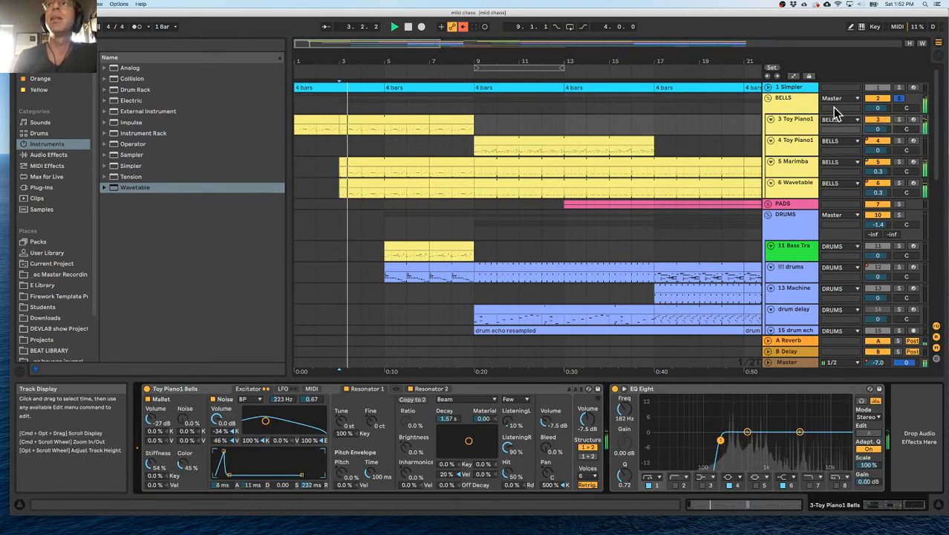
{"action": "left_click", "coordinate": [901, 120]}
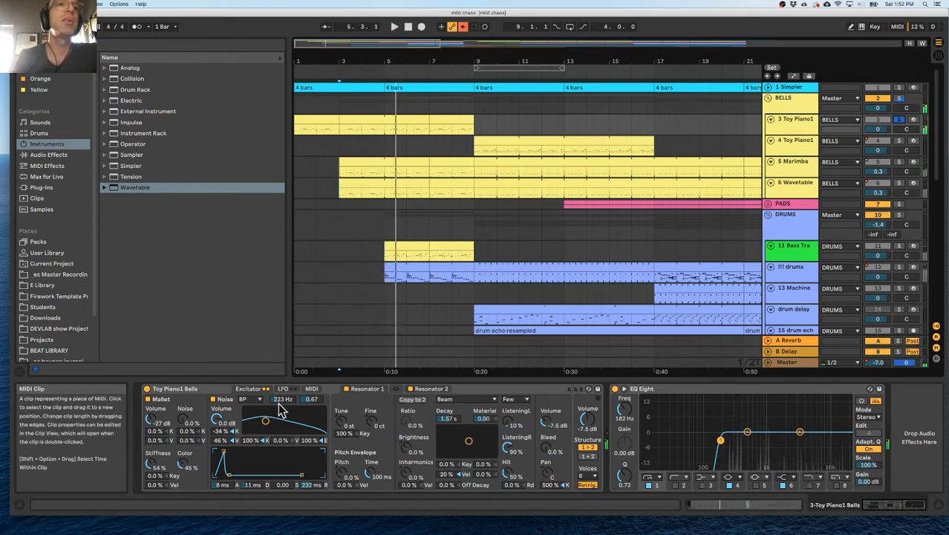
Add a Saturator after the EQ Eight on 3 Toy Piano1, playing the soloed track from bar 3 while choosing the effect.
{"action": "left_click", "coordinate": [623, 391]}
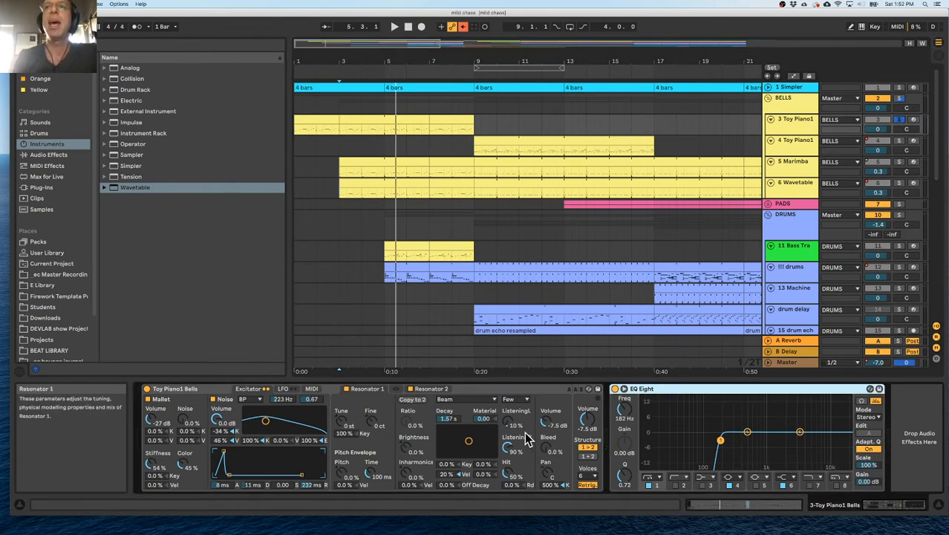
{"action": "left_click", "coordinate": [48, 156]}
{"action": "scroll", "coordinate": [165, 266], "scroll_direction": "down", "scroll_amount": 9}
{"action": "scroll", "coordinate": [112, 139], "scroll_direction": "up", "scroll_amount": 3}
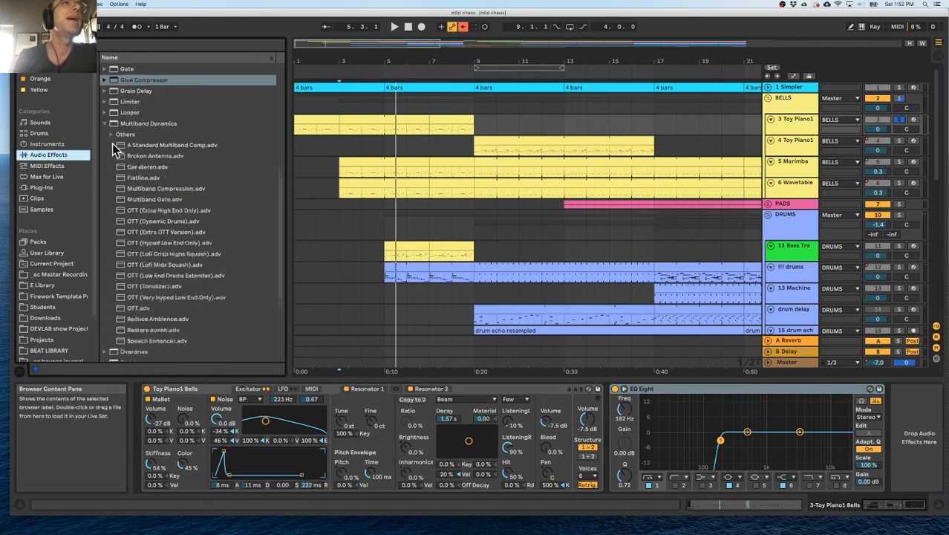
{"action": "left_click", "coordinate": [104, 139]}
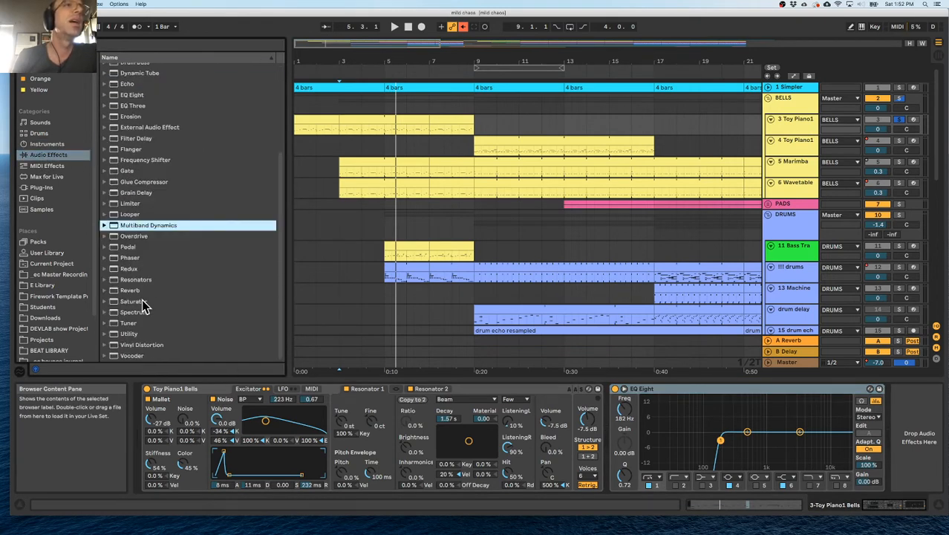
{"action": "key", "text": "space"}
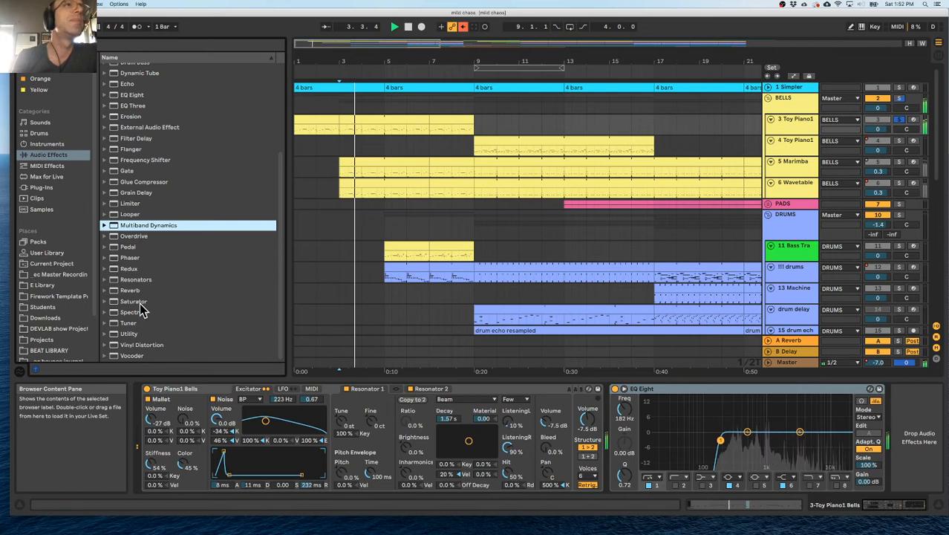
{"action": "scroll", "coordinate": [134, 299], "scroll_direction": "up", "scroll_amount": 5}
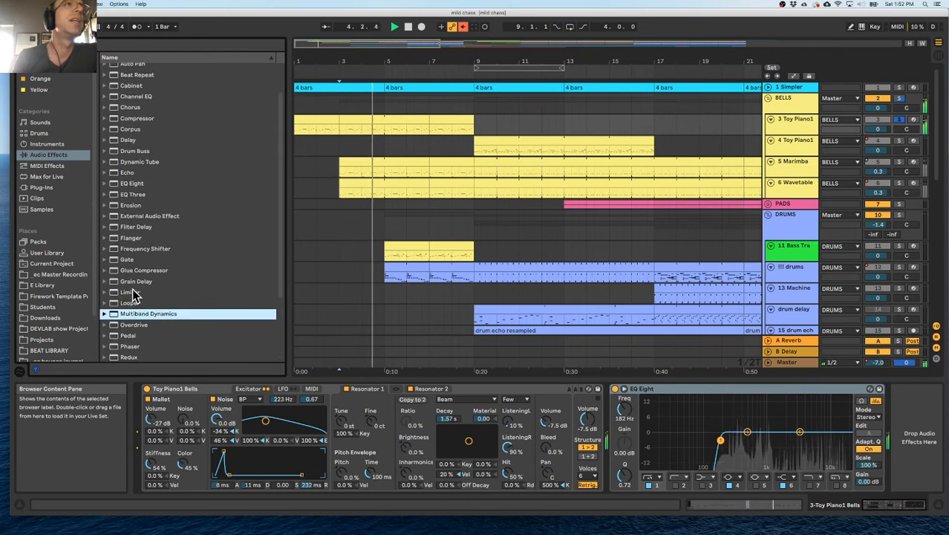
{"action": "scroll", "coordinate": [131, 296], "scroll_direction": "up", "scroll_amount": 3}
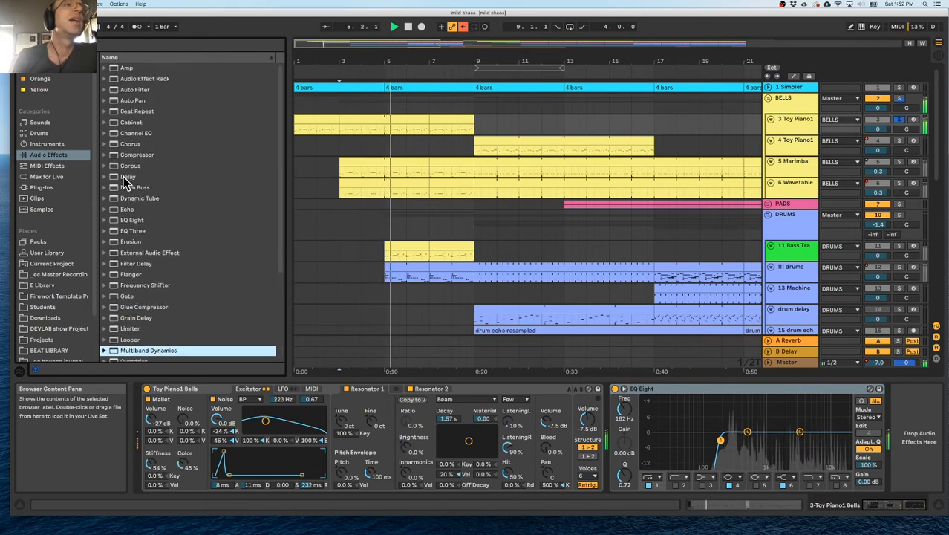
{"action": "scroll", "coordinate": [126, 219], "scroll_direction": "down", "scroll_amount": 8}
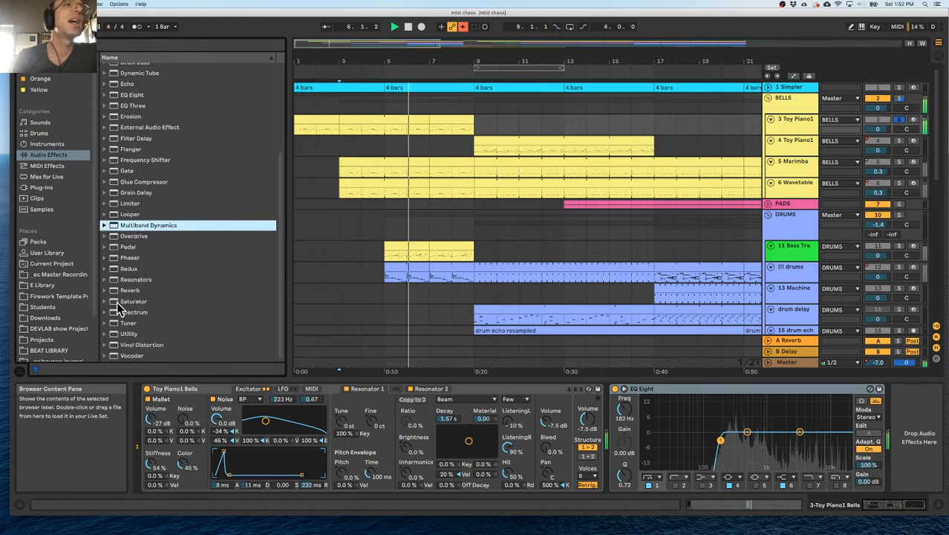
{"action": "left_click", "coordinate": [119, 302]}
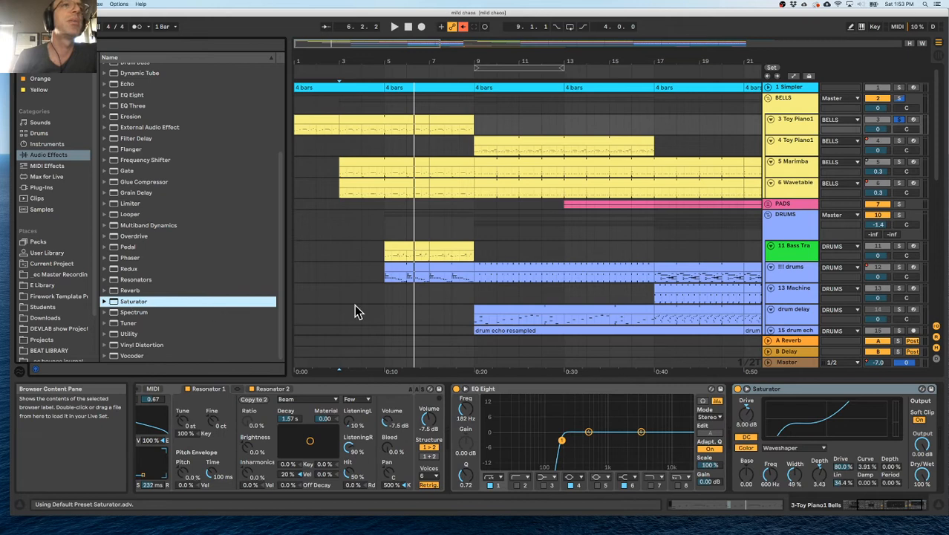
Set the Saturator's drive to 13.1 dB and play the soloed track from bar 3.
{"action": "left_click", "coordinate": [745, 407]}
{"action": "left_click_drag", "start_coordinate": [690, 414], "coordinate": [690, 405]}
{"action": "key", "text": "space"}
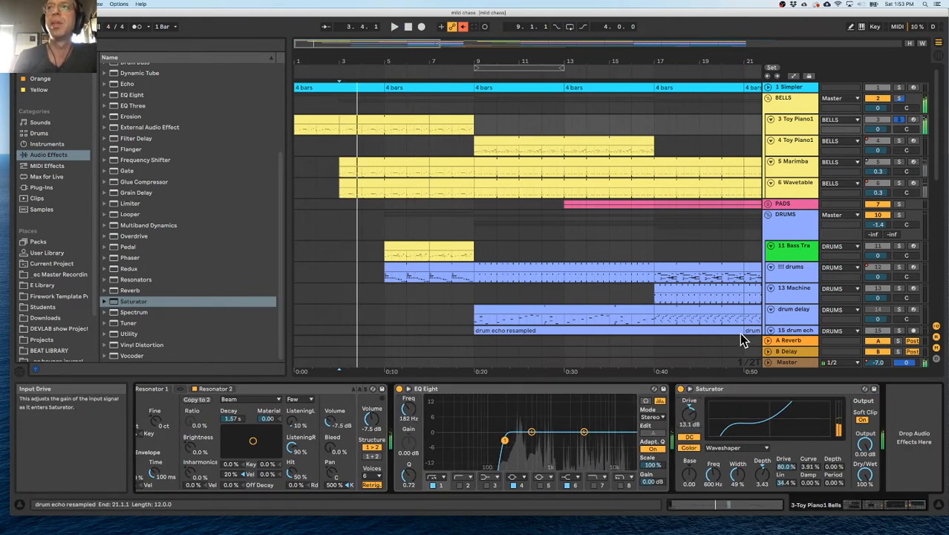
{"action": "scroll", "coordinate": [125, 106], "scroll_direction": "up", "scroll_amount": 4}
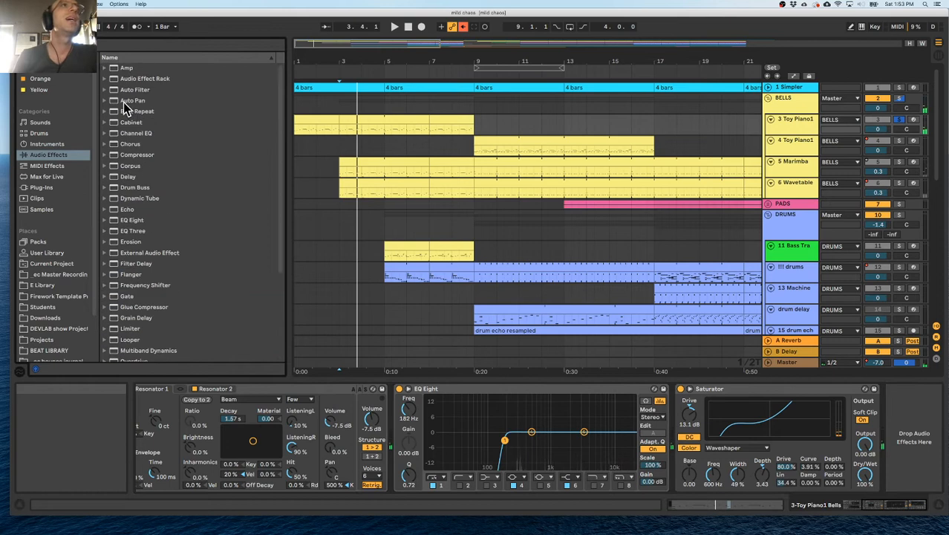
{"action": "double_click", "coordinate": [113, 222]}
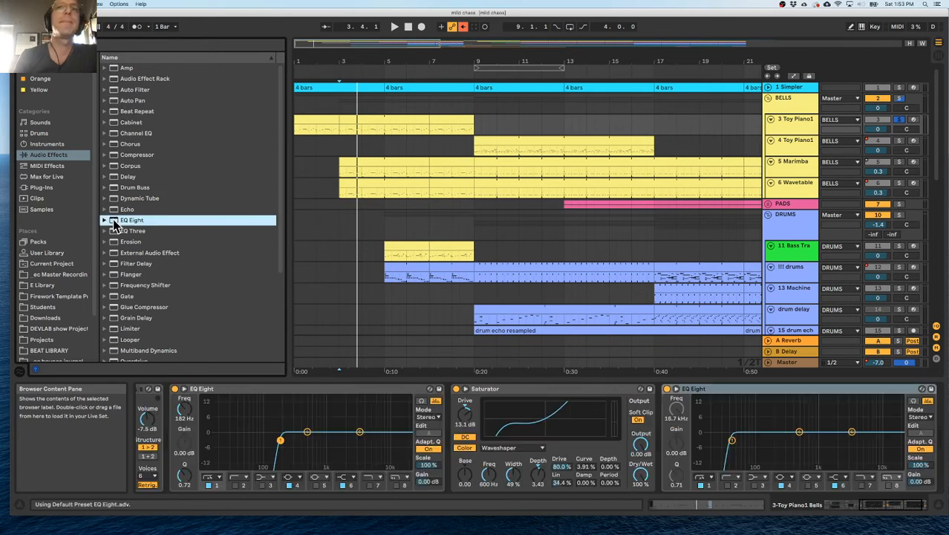
{"action": "left_click", "coordinate": [751, 389]}
{"action": "key", "text": "Delete"}
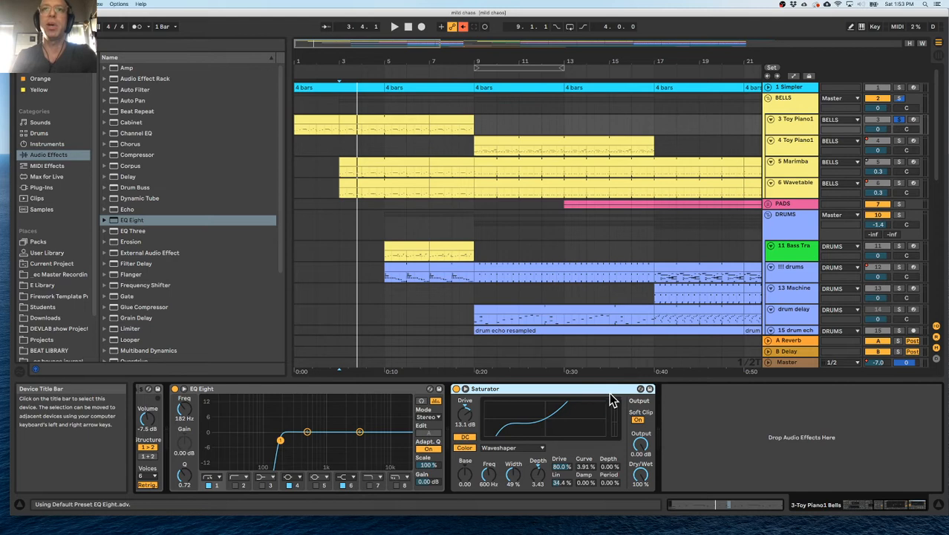
Move the Saturator ahead of the EQ Eight and, during playback, set EQ band 6 to -3.84 dB at 2.45 kHz.
{"action": "left_click_drag", "start_coordinate": [332, 398], "coordinate": [252, 399]}
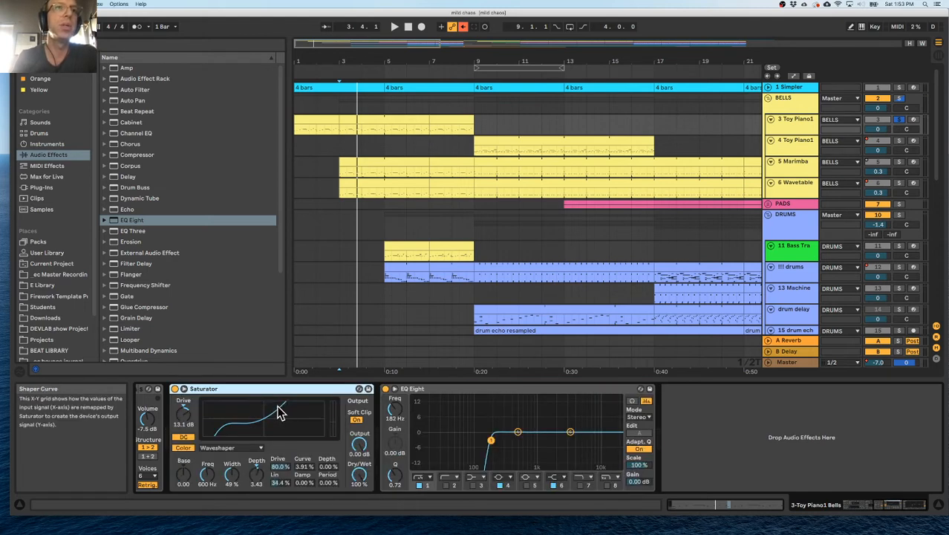
{"action": "key", "text": "space"}
{"action": "scroll", "coordinate": [279, 407], "scroll_direction": "left", "scroll_amount": 5}
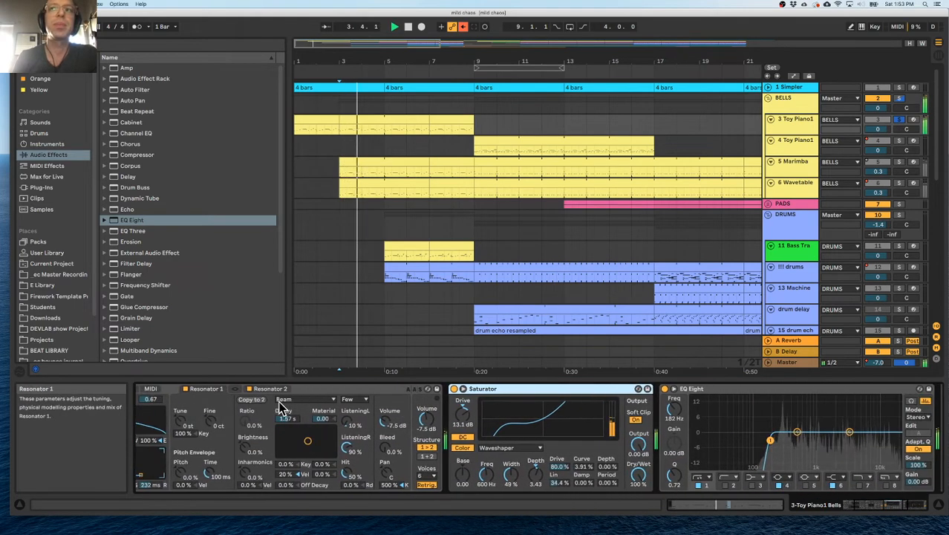
{"action": "scroll", "coordinate": [281, 407], "scroll_direction": "right", "scroll_amount": 3}
{"action": "left_click_drag", "start_coordinate": [667, 432], "coordinate": [655, 440]}
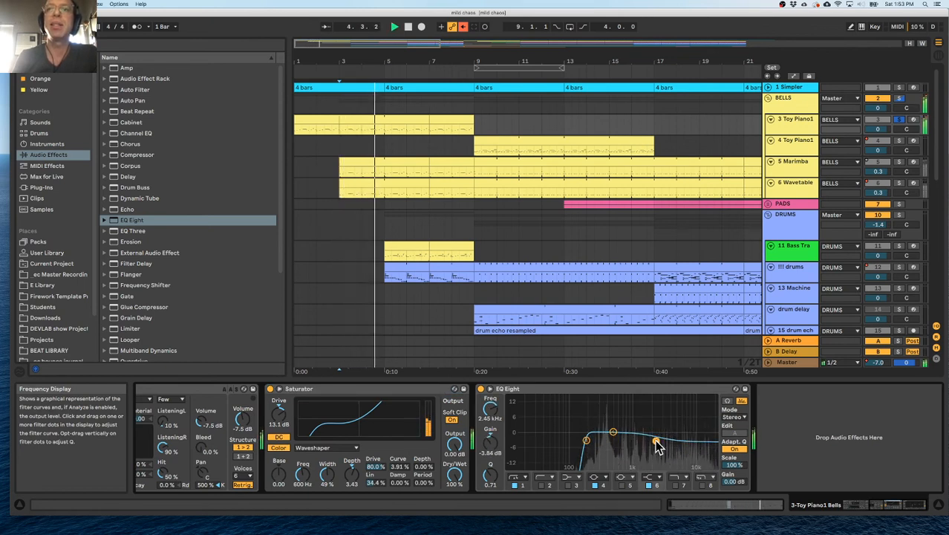
Set the Saturator's drive to 5.71 dB and output to -5.14 dB, comparing the sound with the device bypassed.
{"action": "left_click_drag", "start_coordinate": [278, 413], "coordinate": [278, 423]}
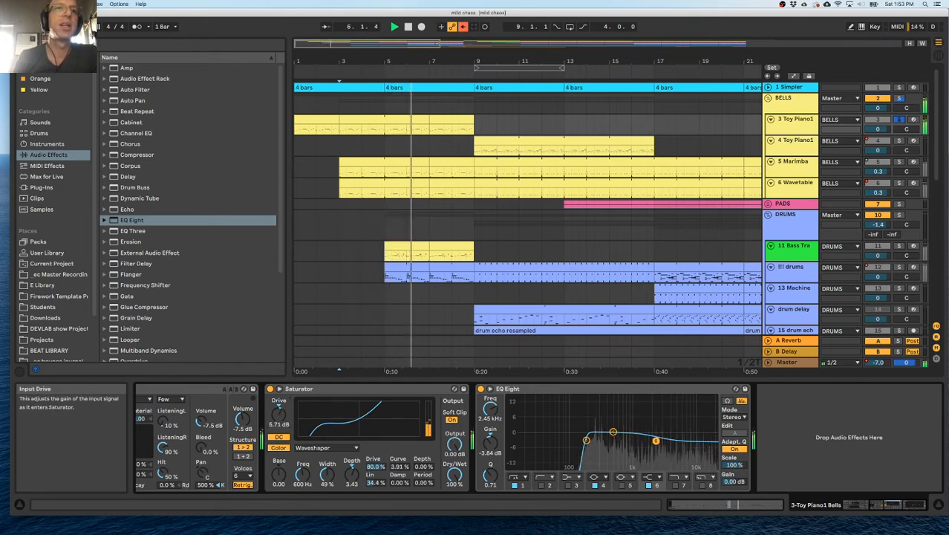
{"action": "left_click", "coordinate": [270, 390]}
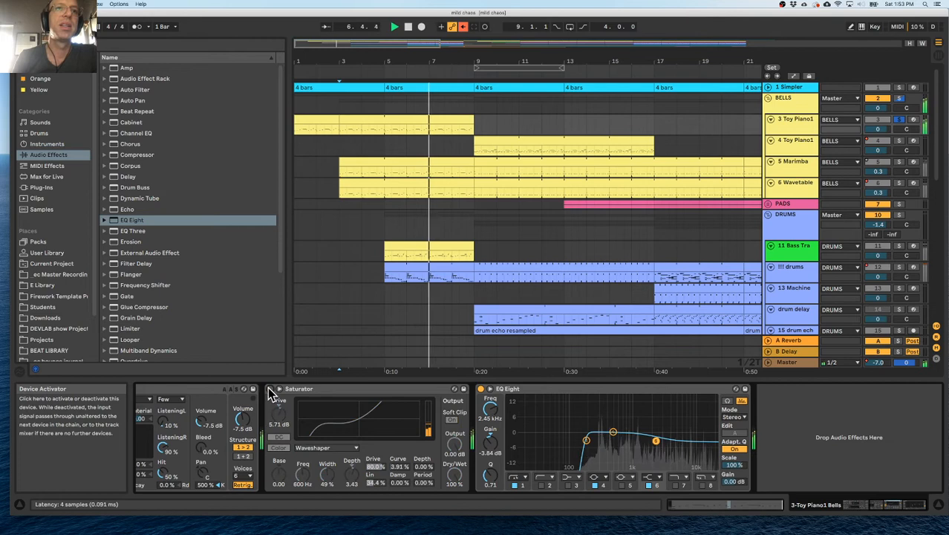
{"action": "left_click", "coordinate": [270, 389]}
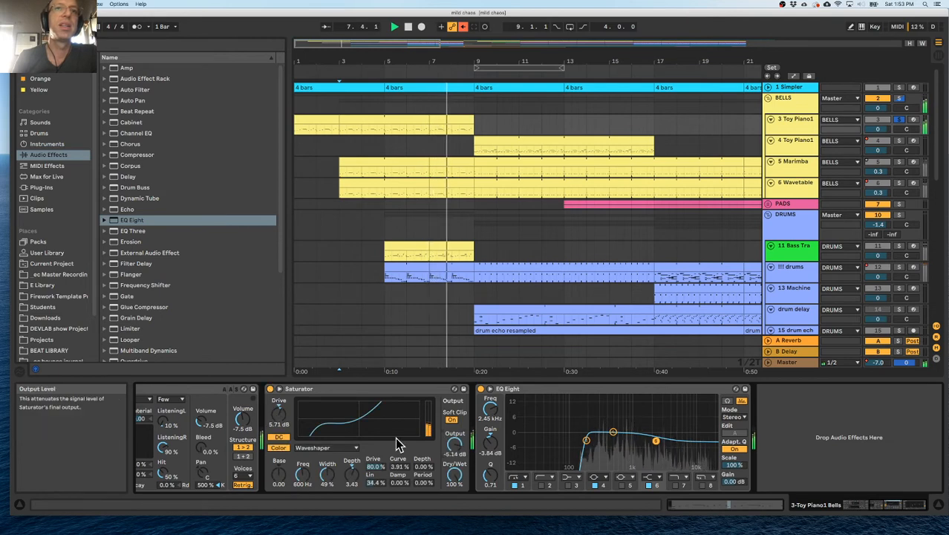
Switch the Saturator's curve to Analog Clip and set its drive to 12.6 dB, replaying from bar 3.
{"action": "left_click", "coordinate": [327, 448]}
{"action": "left_click", "coordinate": [316, 449]}
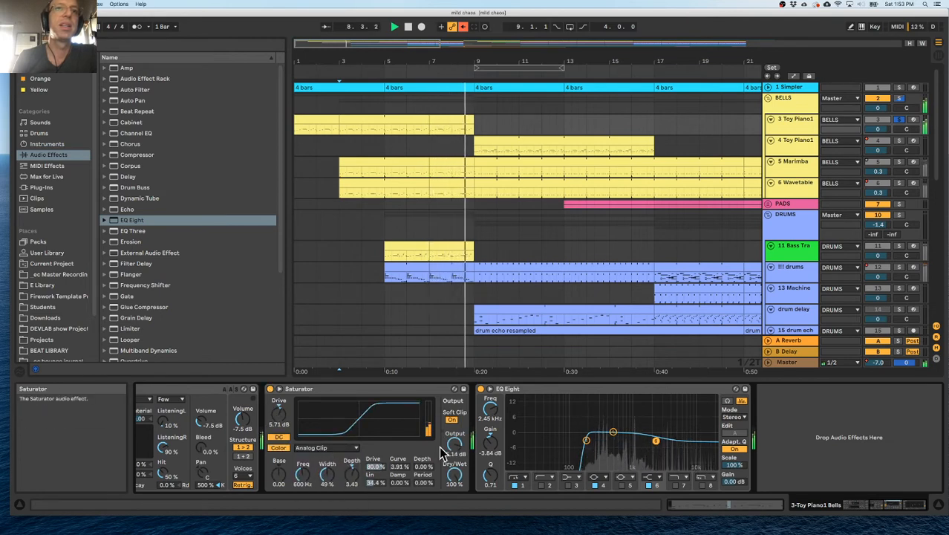
{"action": "left_click_drag", "start_coordinate": [278, 414], "coordinate": [279, 407]}
{"action": "key", "text": "space"}
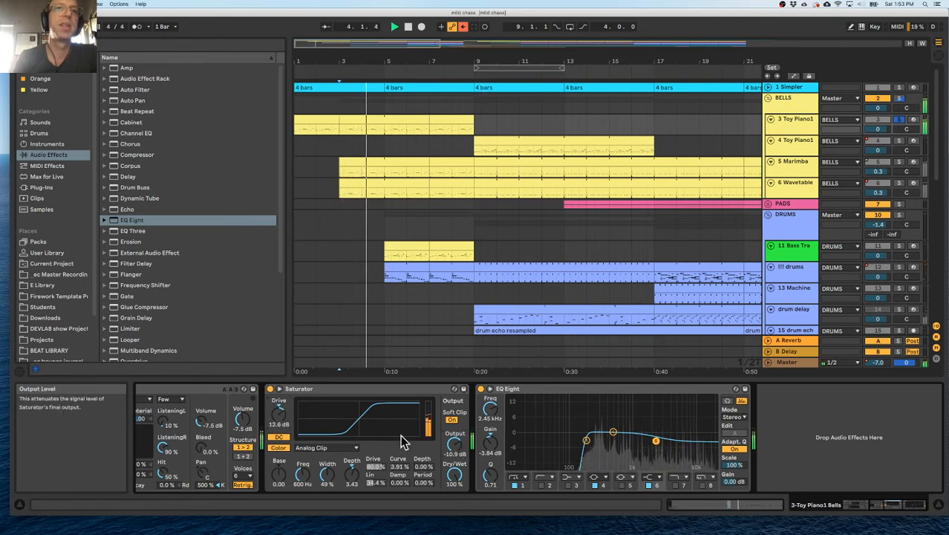
Set the Saturator's output to -10.6 dB and drive to 8.57 dB, and restart playback from bar 3.
{"action": "left_click_drag", "start_coordinate": [453, 445], "coordinate": [454, 443]}
{"action": "key", "text": "space"}
{"action": "key", "text": "space"}
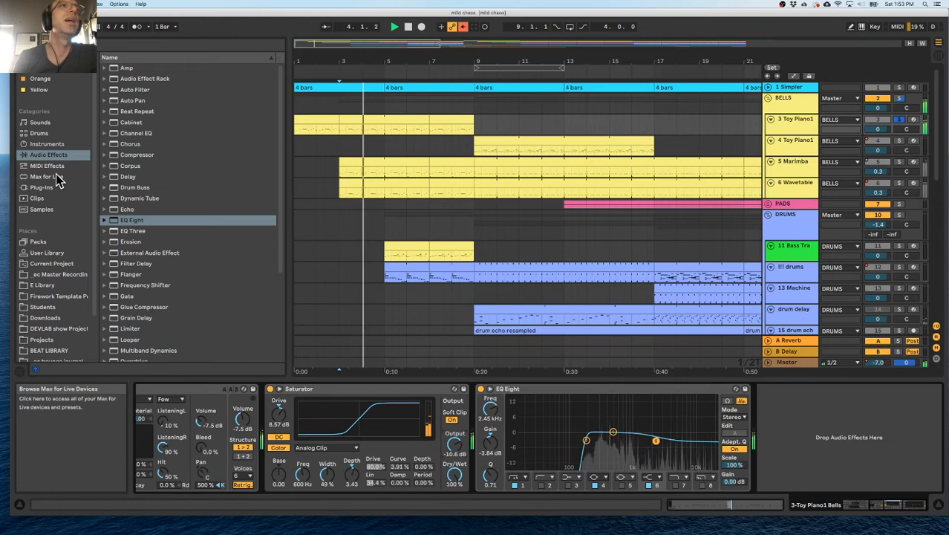
Add a Reverb at the end of the 3 Toy Piano1 device chain, after the EQ Eight.
{"action": "scroll", "coordinate": [118, 277], "scroll_direction": "down", "scroll_amount": 4}
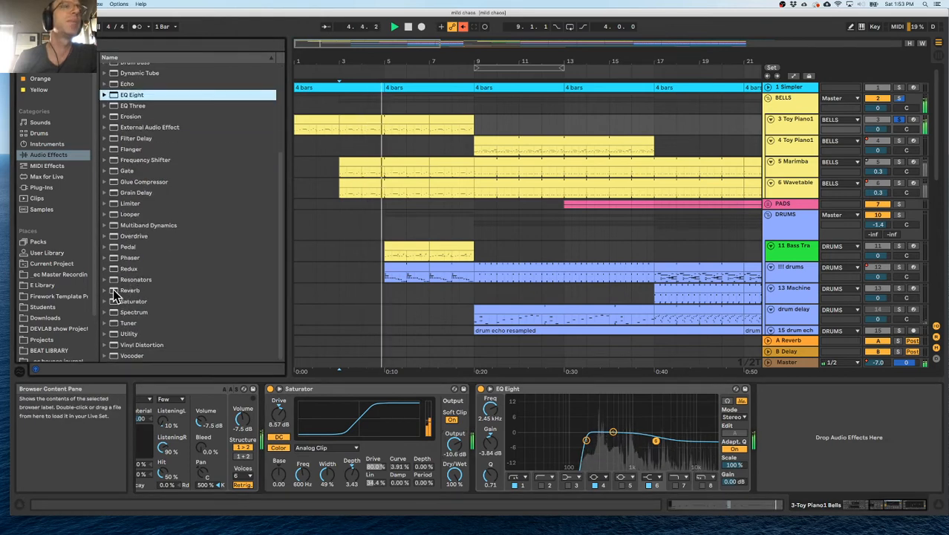
{"action": "left_click", "coordinate": [112, 291]}
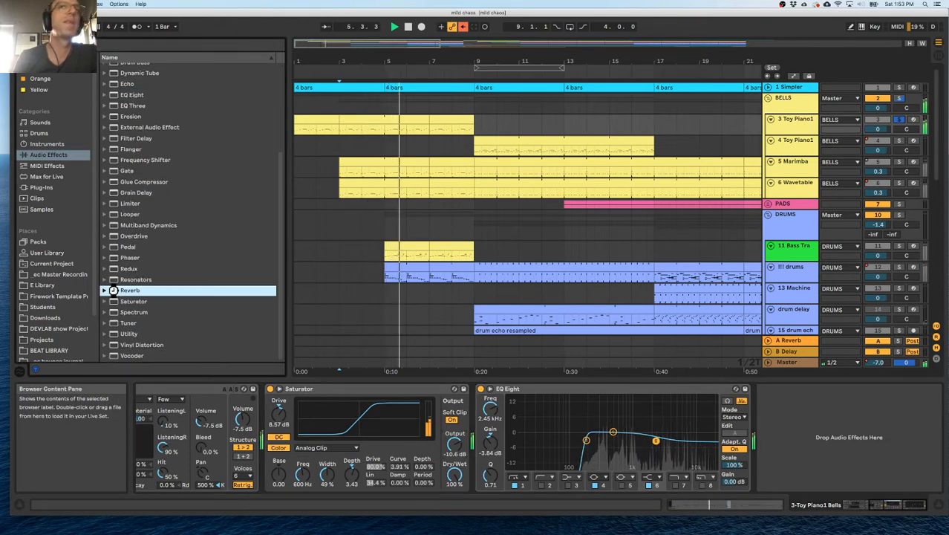
{"action": "left_click_drag", "start_coordinate": [113, 293], "coordinate": [845, 443]}
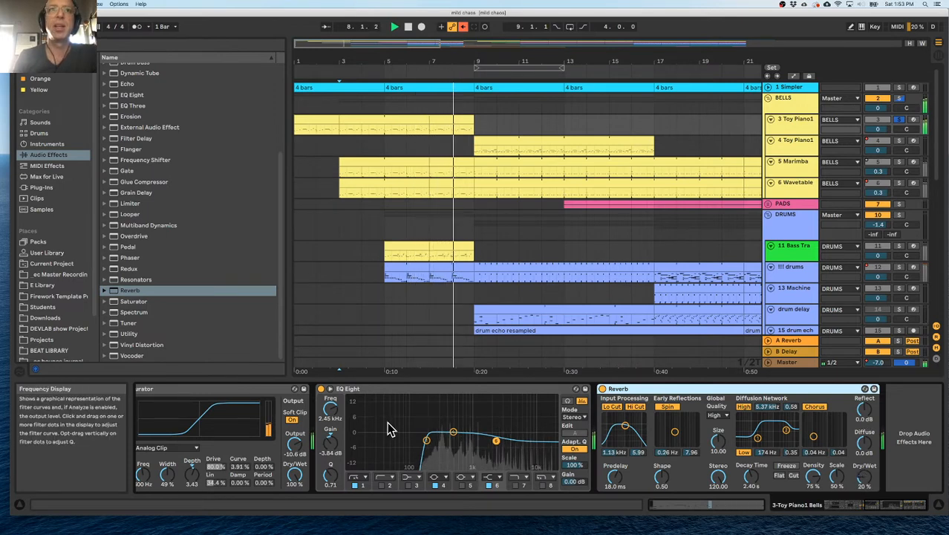
Insert a Redux between the Toy Piano1 Bells instrument and the Saturator, and reopen the track's devices while playing from bar 3.
{"action": "scroll", "coordinate": [390, 429], "scroll_direction": "left", "scroll_amount": 10}
{"action": "left_click_drag", "start_coordinate": [128, 268], "coordinate": [605, 407]}
{"action": "left_click", "coordinate": [341, 214]}
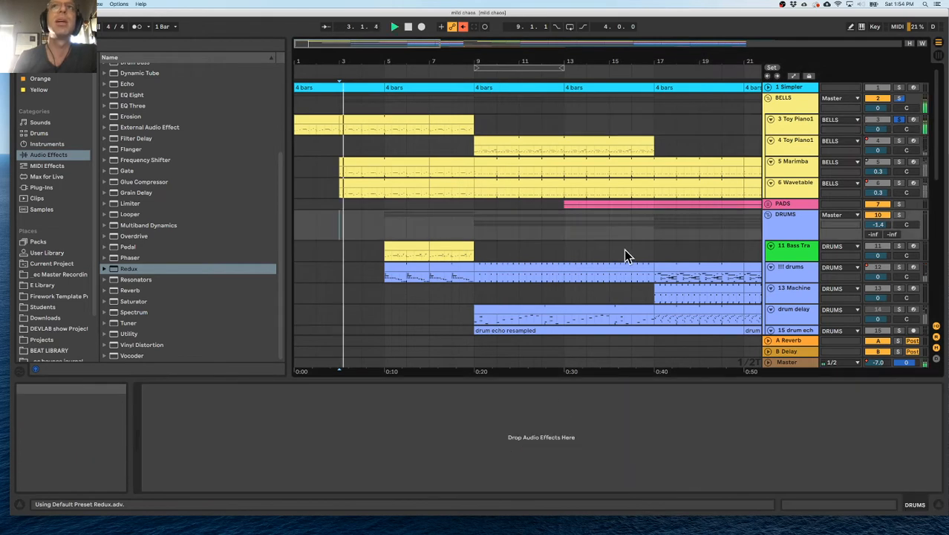
{"action": "left_click", "coordinate": [792, 110]}
{"action": "left_click", "coordinate": [808, 121]}
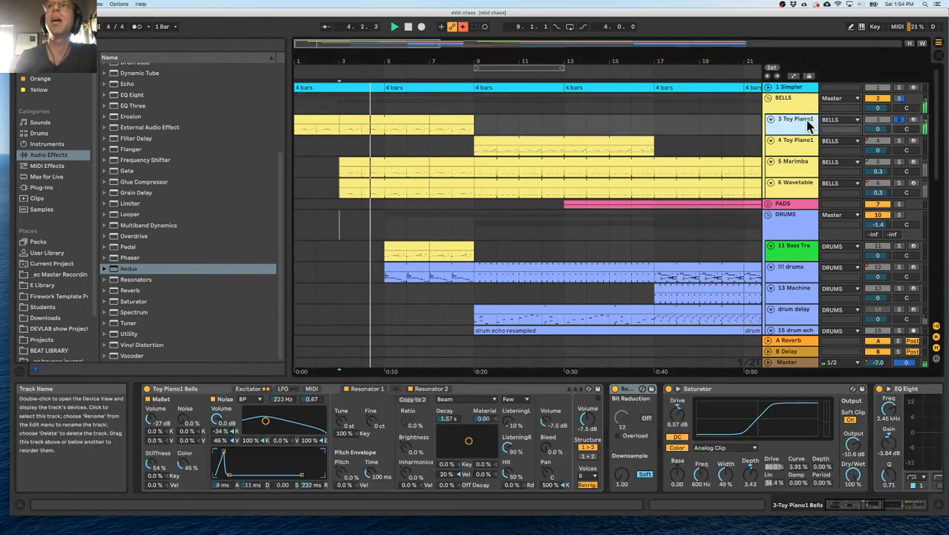
Enable bit reduction in the Redux, with bit depth at 16 and downsampling at 5.98.
{"action": "left_click", "coordinate": [645, 419]}
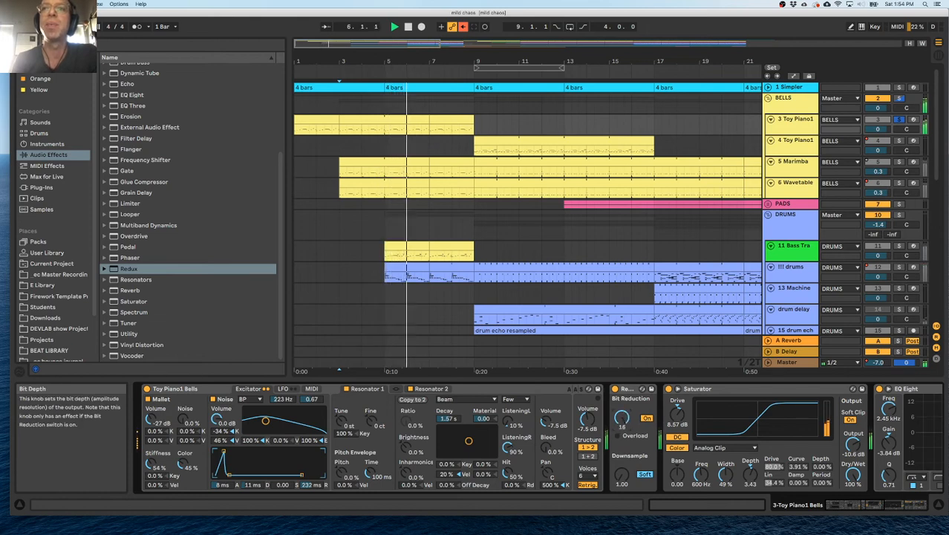
{"action": "left_click_drag", "start_coordinate": [622, 474], "coordinate": [622, 463]}
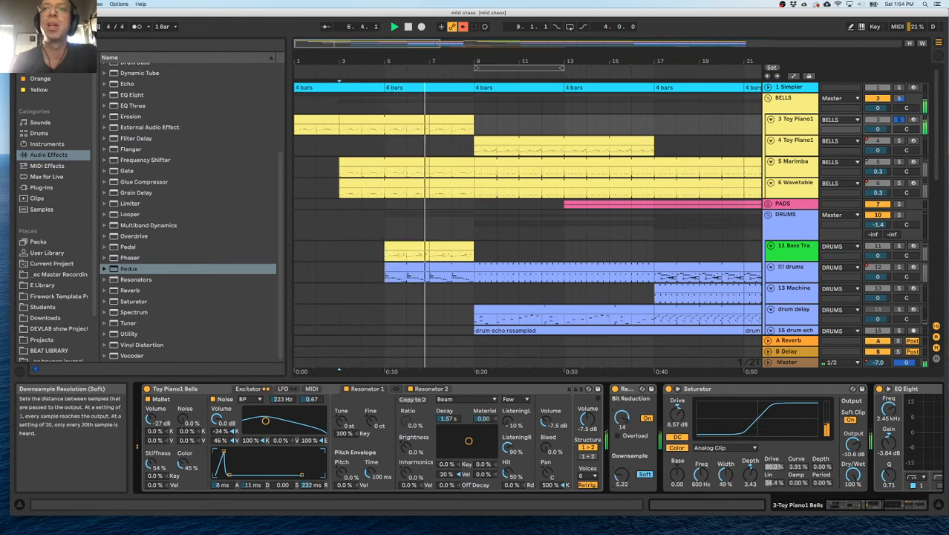
{"action": "left_click_drag", "start_coordinate": [622, 419], "coordinate": [622, 449]}
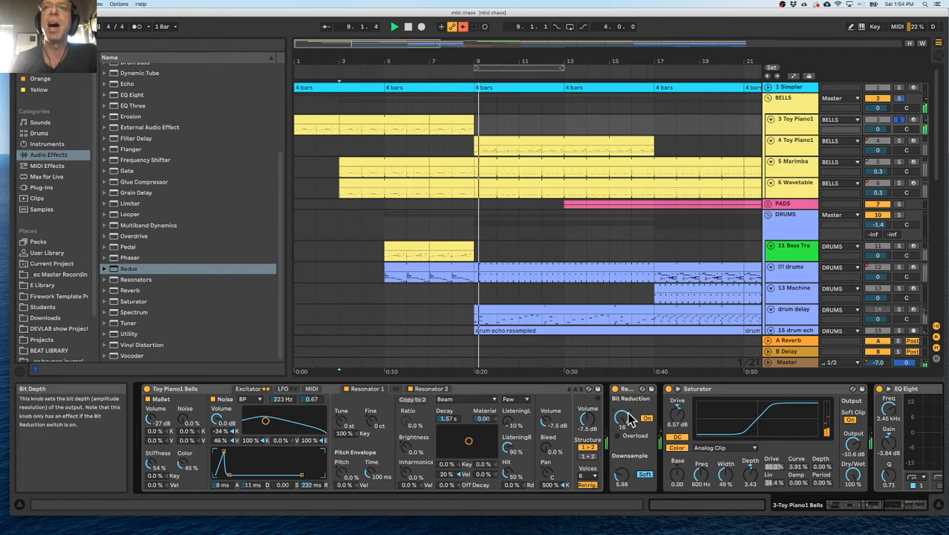
Turn off the Redux's bit reduction and set its downsampling to 6.88.
{"action": "scroll", "coordinate": [460, 429], "scroll_direction": "right", "scroll_amount": 5}
{"action": "left_click", "coordinate": [449, 418]}
{"action": "mouse_move", "coordinate": [425, 477]}
{"action": "left_mouse_down"}
{"action": "mouse_move", "coordinate": [426, 468]}
{"action": "mouse_move", "coordinate": [426, 482]}
{"action": "left_mouse_up"}
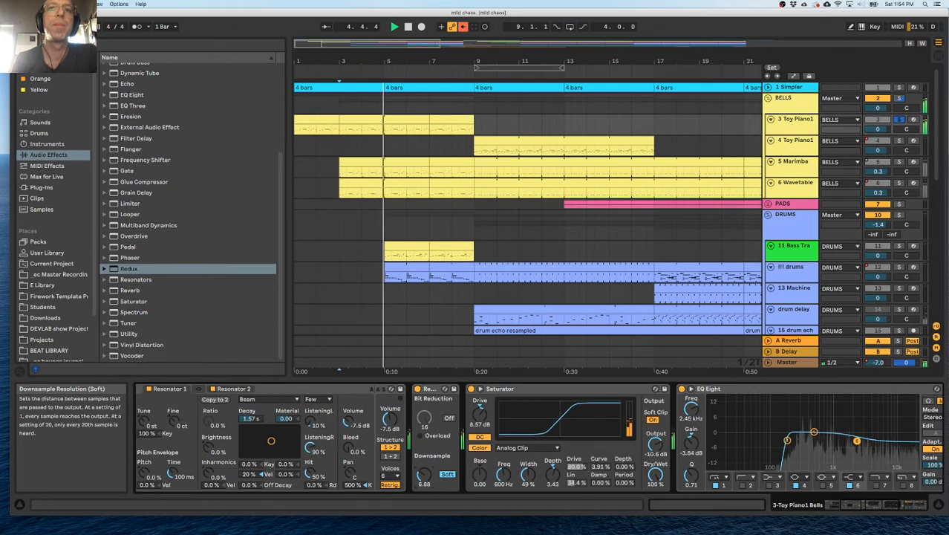
Set the Reverb's dry/wet mix on 3 Toy Piano1 to 19%.
{"action": "scroll", "coordinate": [459, 462], "scroll_direction": "right", "scroll_amount": 5}
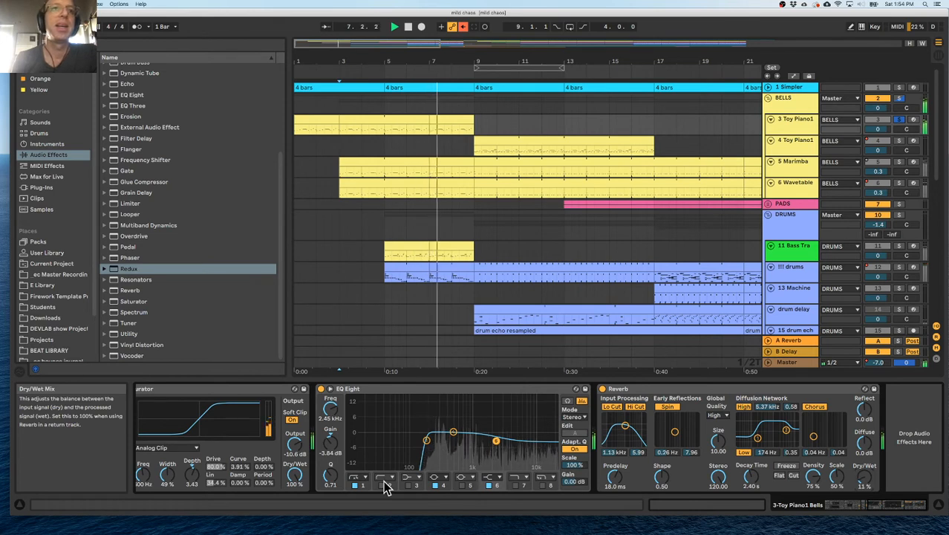
{"action": "scroll", "coordinate": [271, 445], "scroll_direction": "left", "scroll_amount": 3}
{"action": "scroll", "coordinate": [272, 446], "scroll_direction": "right", "scroll_amount": 3}
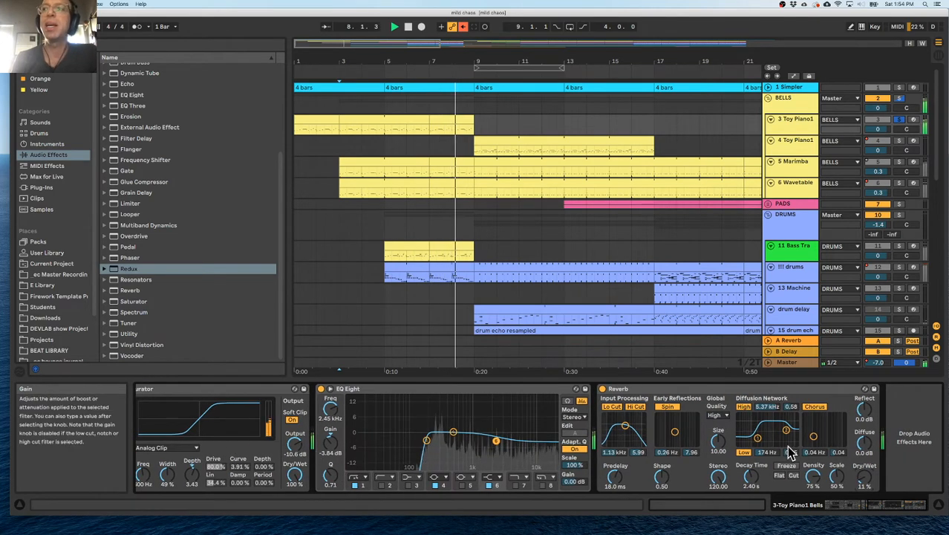
{"action": "left_click_drag", "start_coordinate": [864, 477], "coordinate": [864, 474]}
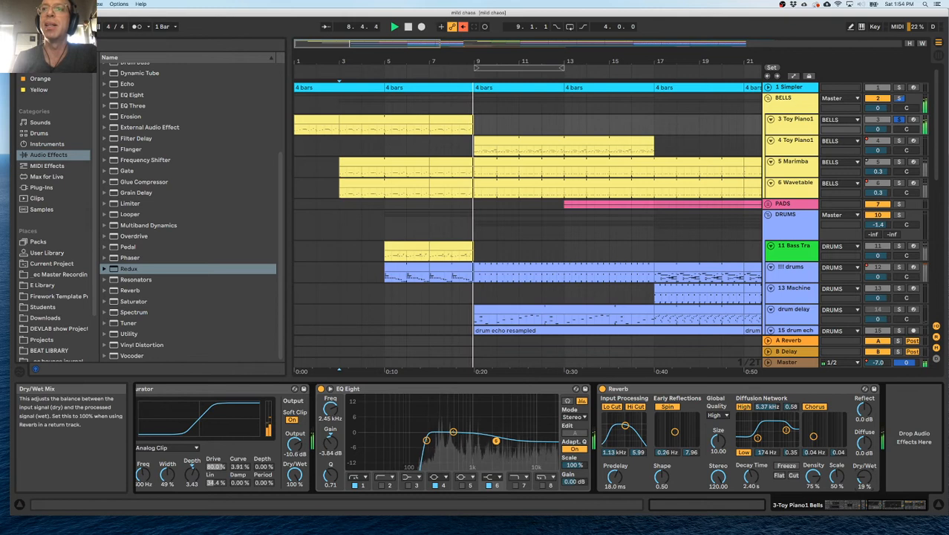
Add 4 Toy Piano1 and 5 Marimba to the soloed tracks, replaying the bells from bar 3.
{"action": "key", "text": "space"}
{"action": "key", "text": "space"}
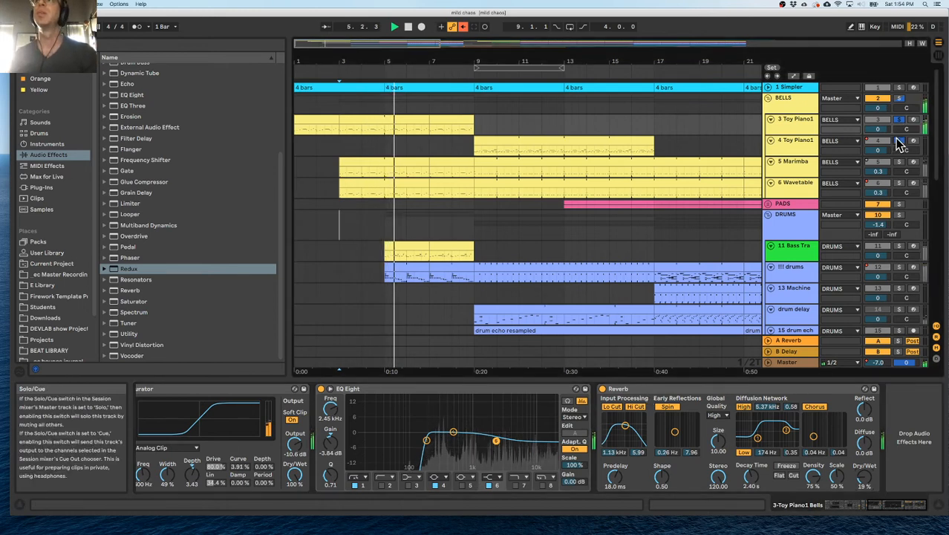
{"action": "key", "text": "space"}
{"action": "key", "text": "space"}
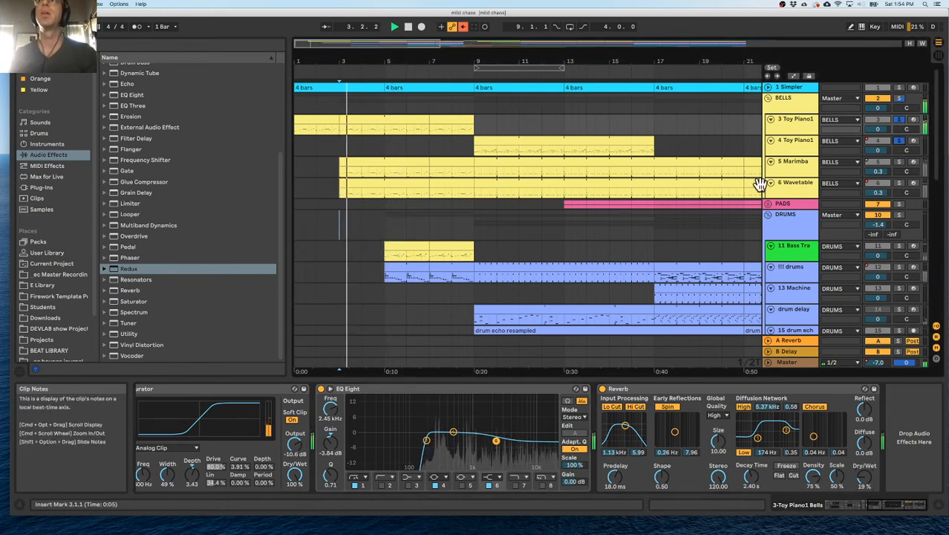
Add 6 Wavetable to the soloed bells tracks and move its first clip from bar 3 to bar 5.
{"action": "left_click", "coordinate": [895, 163]}
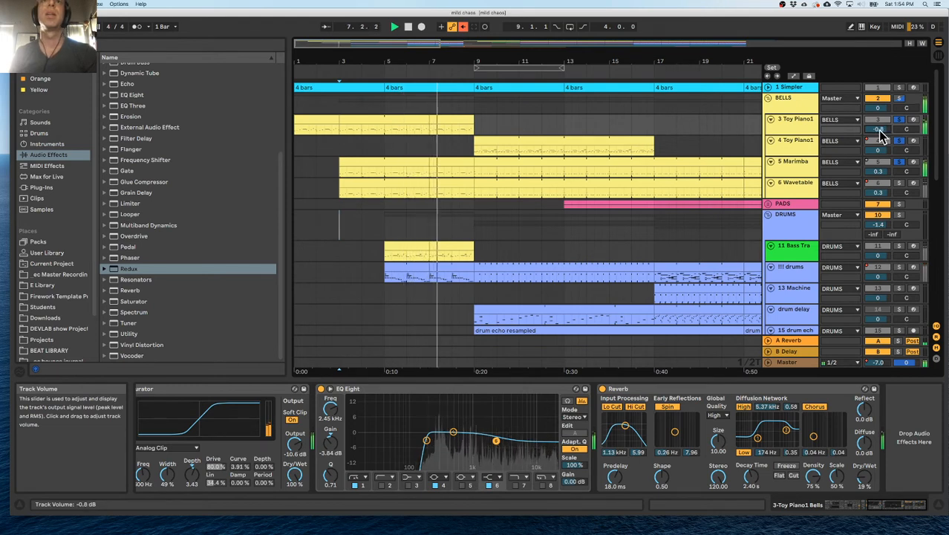
{"action": "left_click", "coordinate": [899, 184]}
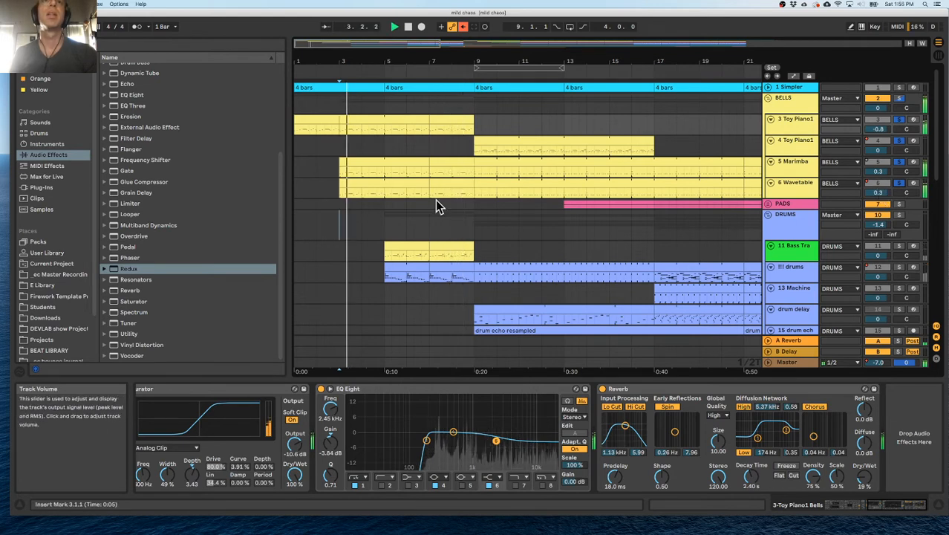
{"action": "left_click", "coordinate": [344, 180]}
{"action": "left_click_drag", "start_coordinate": [341, 182], "coordinate": [384, 183]}
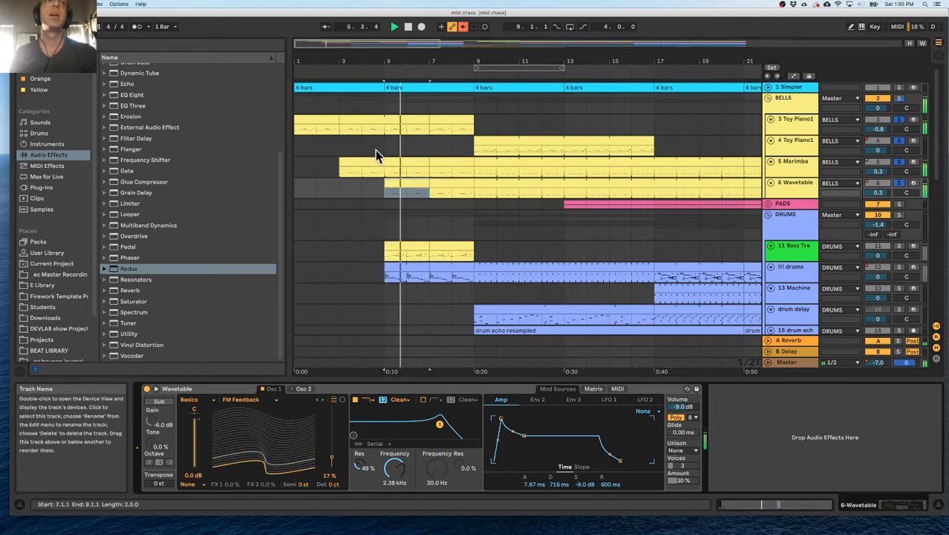
Insert an Arpeggiator ahead of the Wavetable on 6 Wavetable, set its rate to 1/12, and play from bar 3.
{"action": "left_click", "coordinate": [49, 134]}
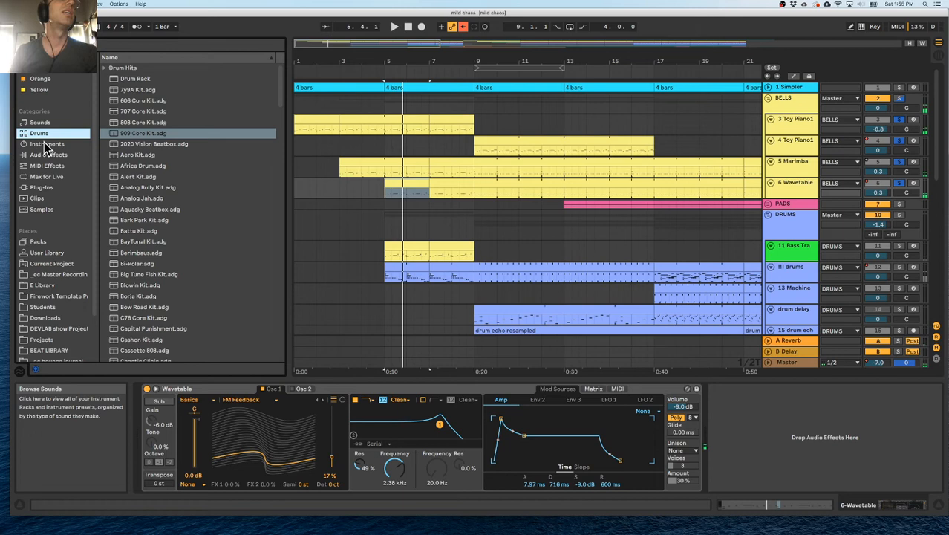
{"action": "left_click", "coordinate": [46, 155]}
{"action": "left_click", "coordinate": [53, 166]}
{"action": "left_click_drag", "start_coordinate": [126, 68], "coordinate": [186, 436]}
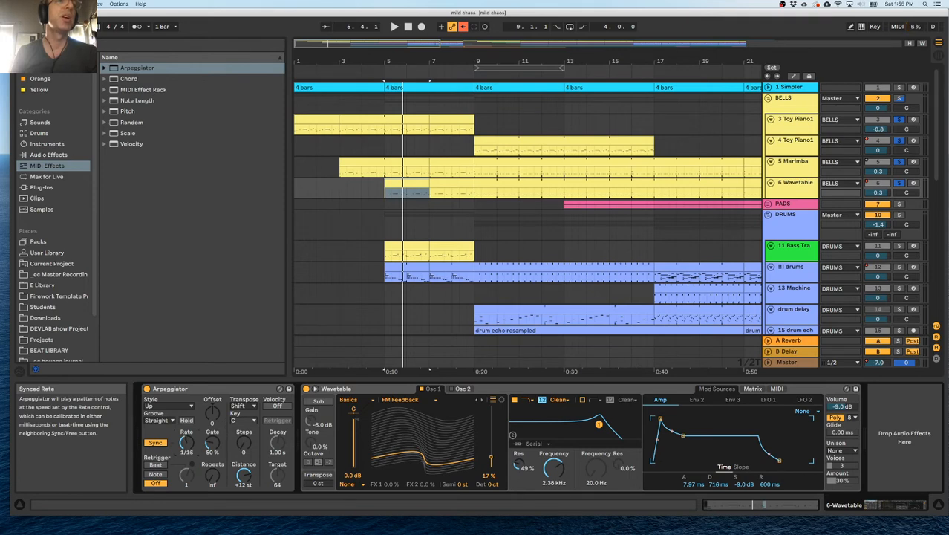
{"action": "left_click", "coordinate": [341, 182]}
{"action": "key", "text": "space"}
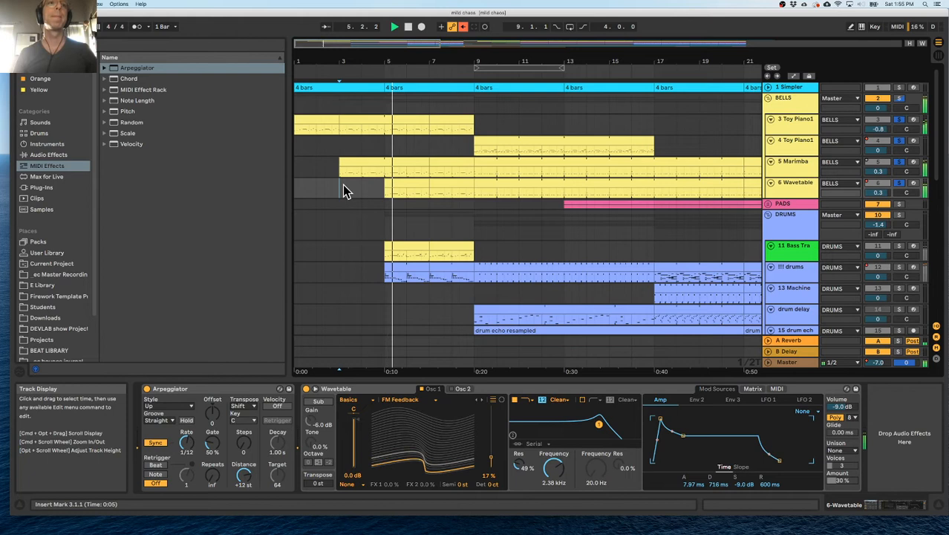
Open the bar 5 clip on 6 Wavetable in a taller note editor and apply Legato to all its notes.
{"action": "left_click", "coordinate": [419, 184]}
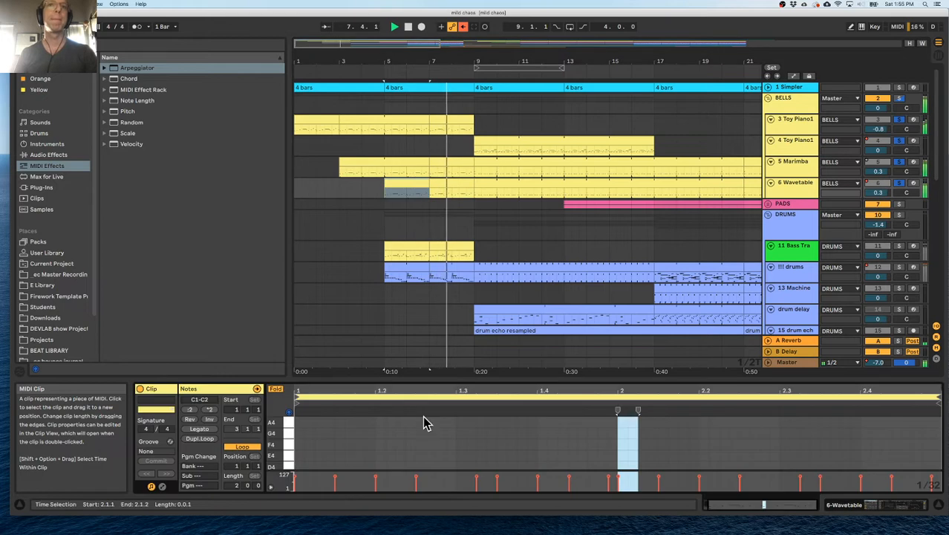
{"action": "left_click_drag", "start_coordinate": [437, 381], "coordinate": [455, 294]}
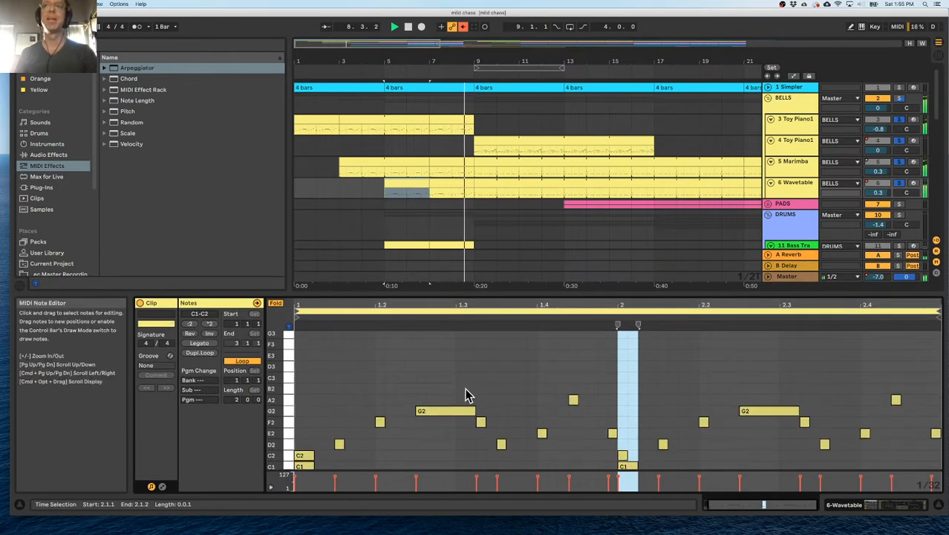
{"action": "left_click", "coordinate": [413, 369]}
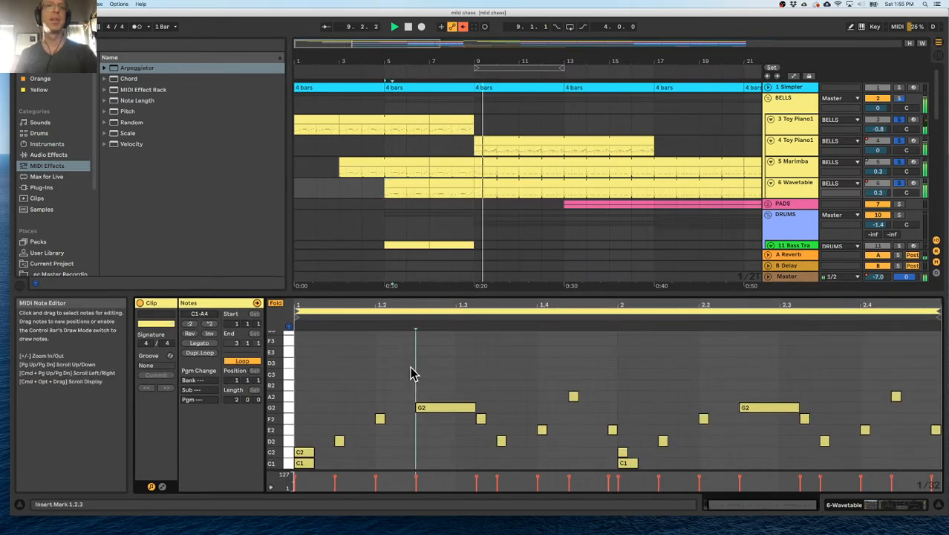
{"action": "left_click", "coordinate": [412, 184]}
{"action": "key", "text": "space"}
{"action": "key", "text": "super+a"}
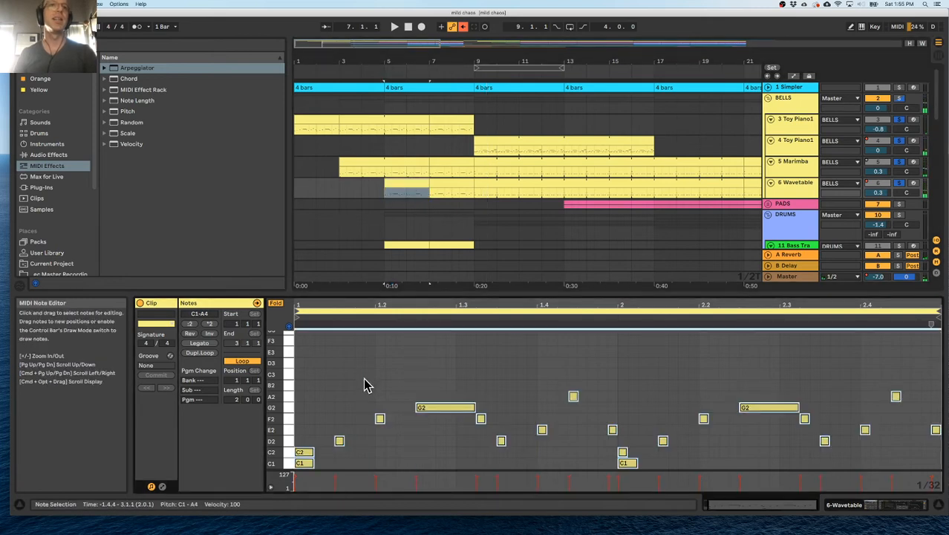
{"action": "left_click", "coordinate": [205, 345]}
{"action": "key", "text": "space"}
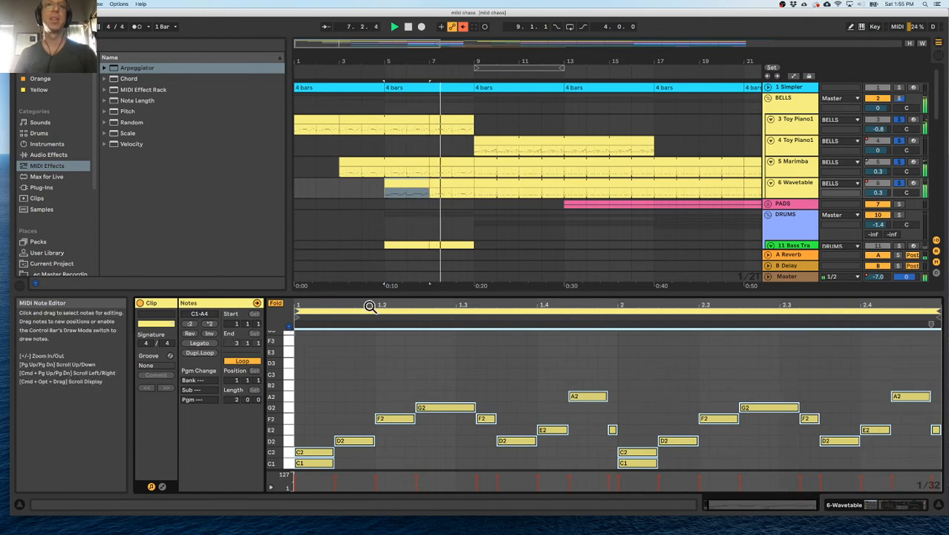
Replace the bar 5 clip on 6 Wavetable with a copy of the 5 Marimba clip and play it.
{"action": "left_click", "coordinate": [407, 161]}
{"action": "key", "text": "space"}
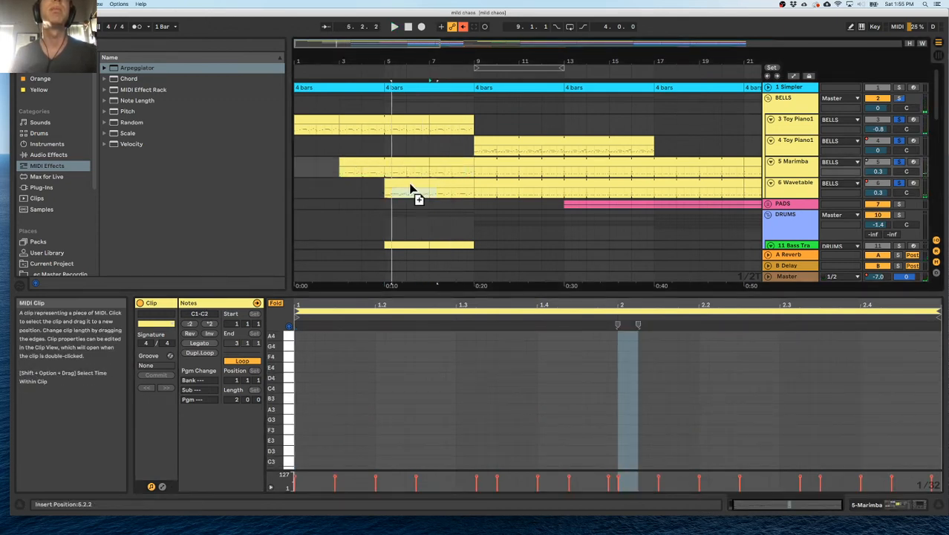
{"action": "left_click_drag", "start_coordinate": [413, 190], "coordinate": [408, 183]}
{"action": "key", "text": "space"}
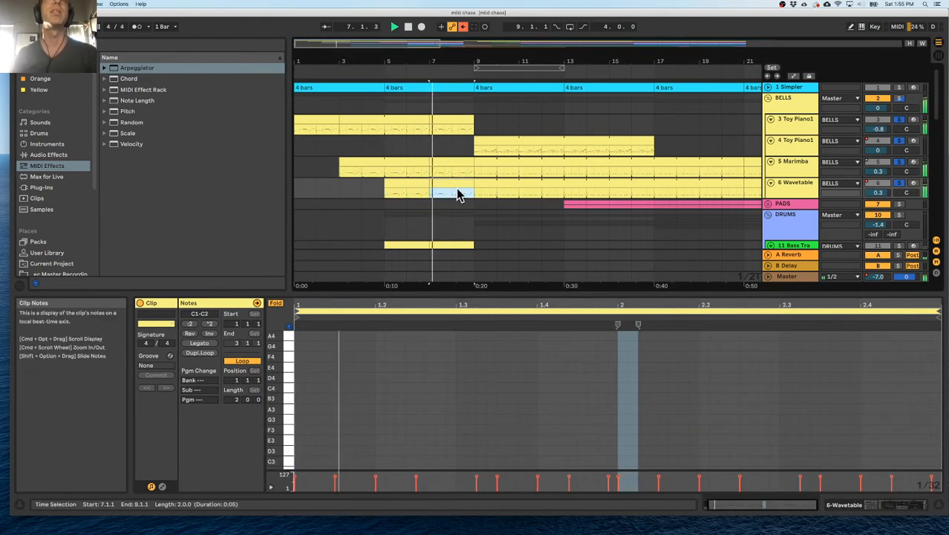
Toggle the Arpeggiator's sync off and back on, then try a 1/32 rate while playing from bar 5.
{"action": "left_click", "coordinate": [806, 191]}
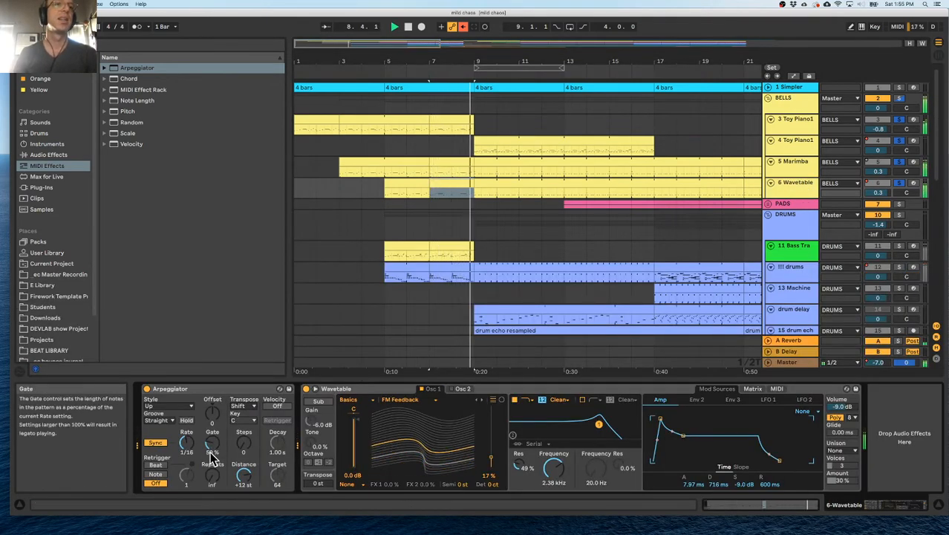
{"action": "left_click", "coordinate": [155, 443]}
{"action": "left_click", "coordinate": [155, 443]}
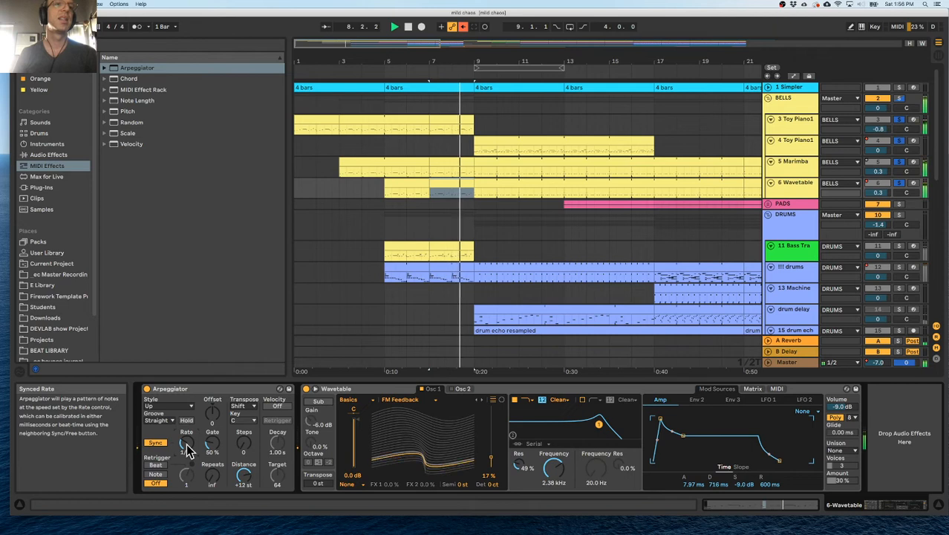
{"action": "left_click", "coordinate": [383, 75]}
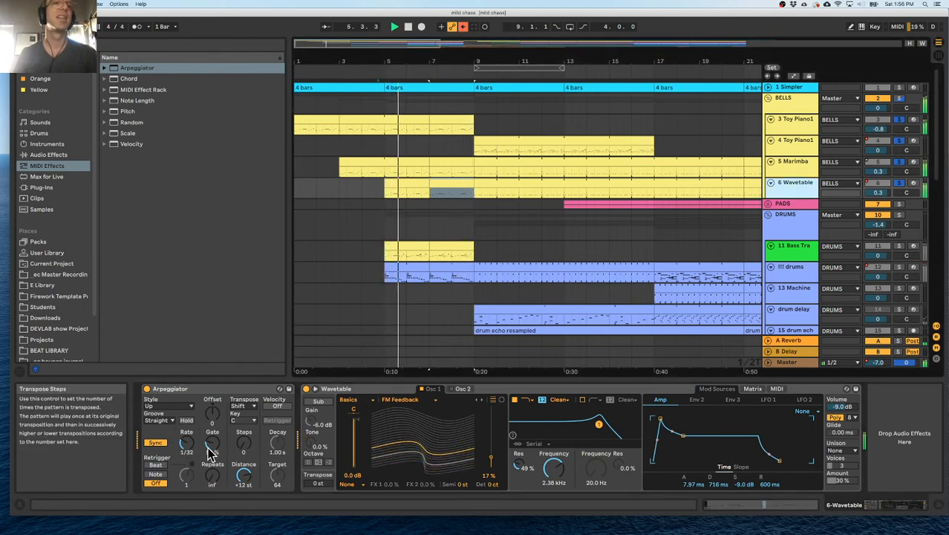
Apply Legato to every note in the bar 5 clip on 6 Wavetable.
{"action": "double_click", "coordinate": [409, 182]}
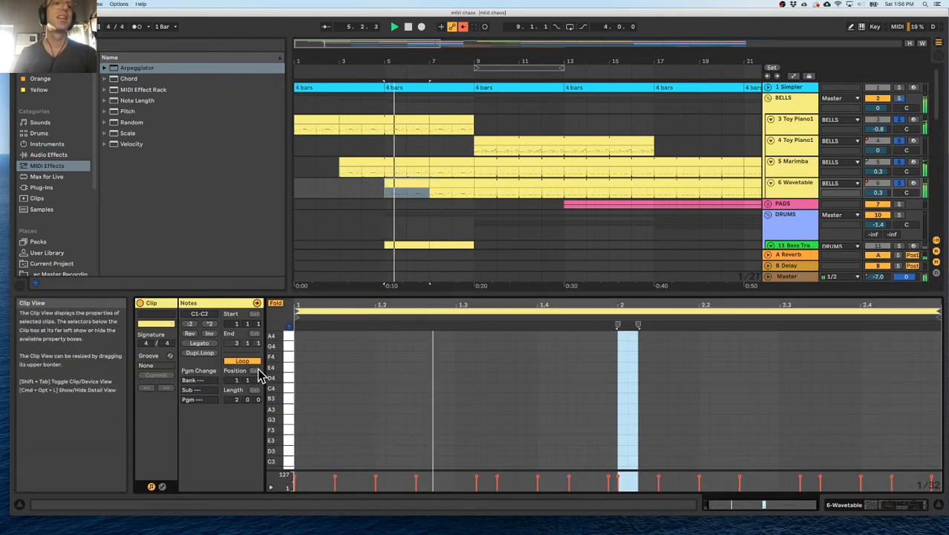
{"action": "scroll", "coordinate": [414, 374], "scroll_direction": "down", "scroll_amount": 5}
{"action": "key", "text": "super+a"}
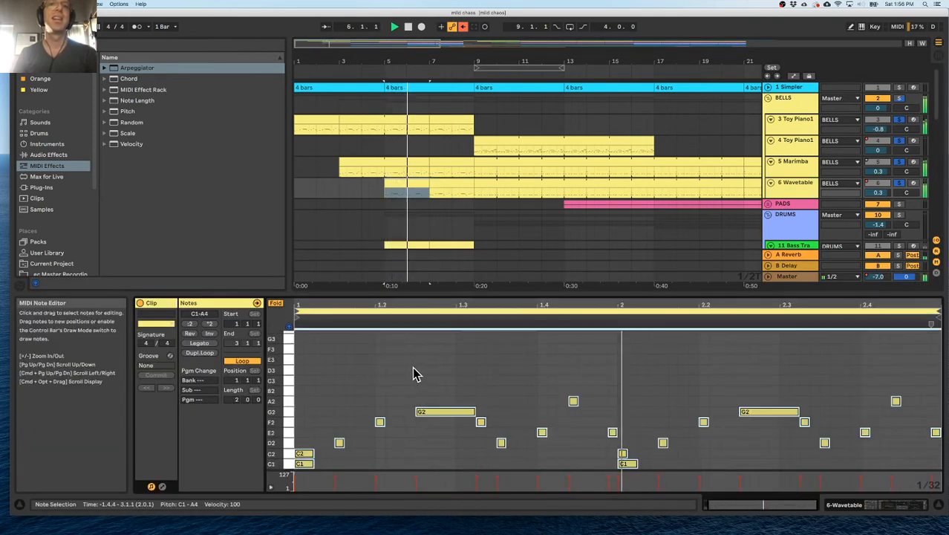
{"action": "left_click", "coordinate": [199, 344]}
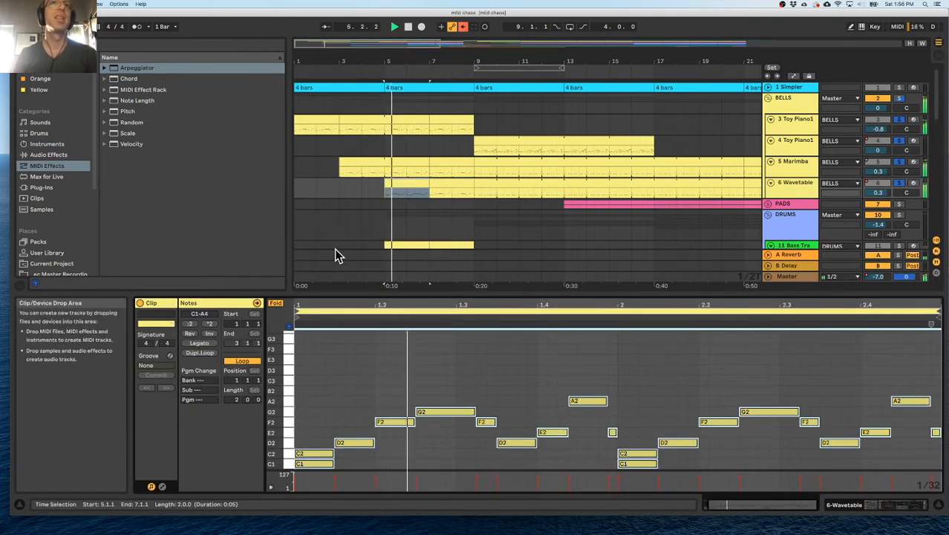
Set the Arpeggiator's rate on 6 Wavetable to 1/16.
{"action": "double_click", "coordinate": [796, 188]}
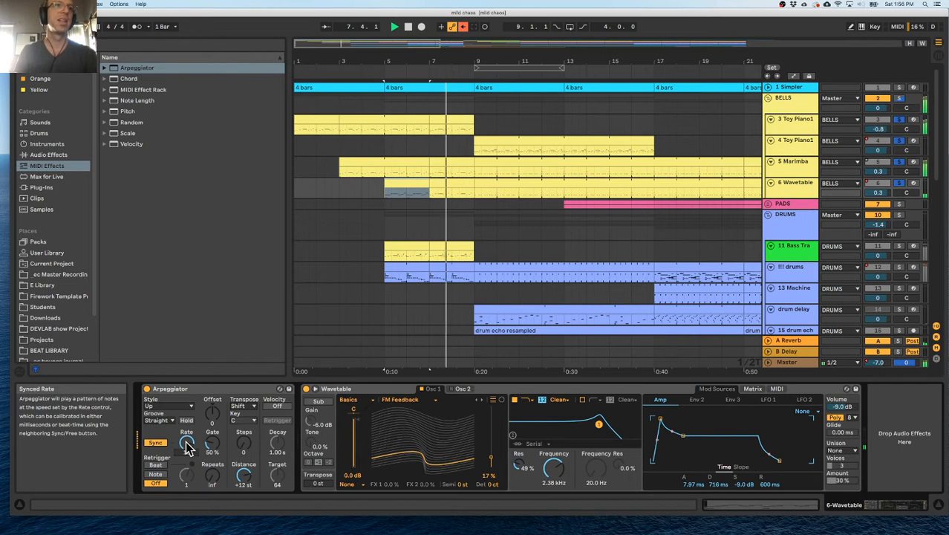
{"action": "left_click_drag", "start_coordinate": [188, 443], "coordinate": [183, 455]}
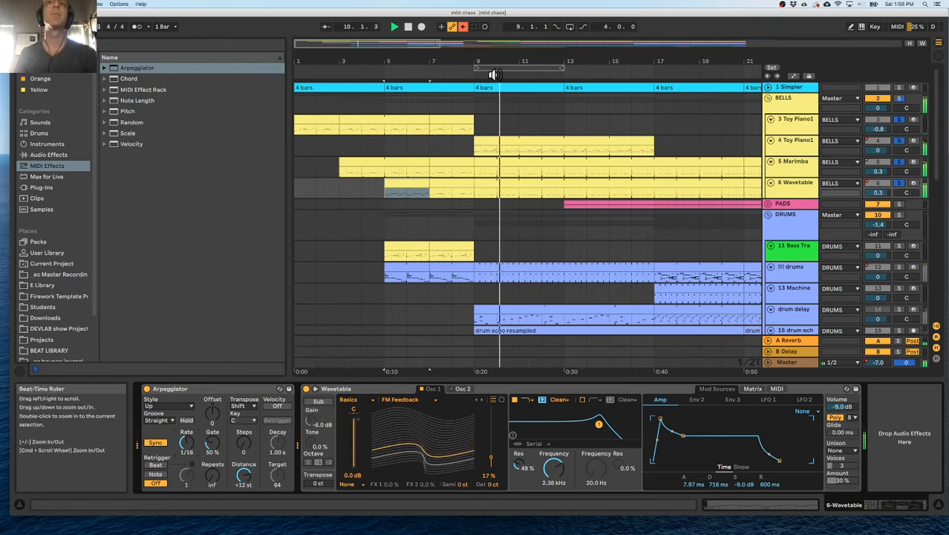
{"action": "left_click_drag", "start_coordinate": [555, 62], "coordinate": [555, 45]}
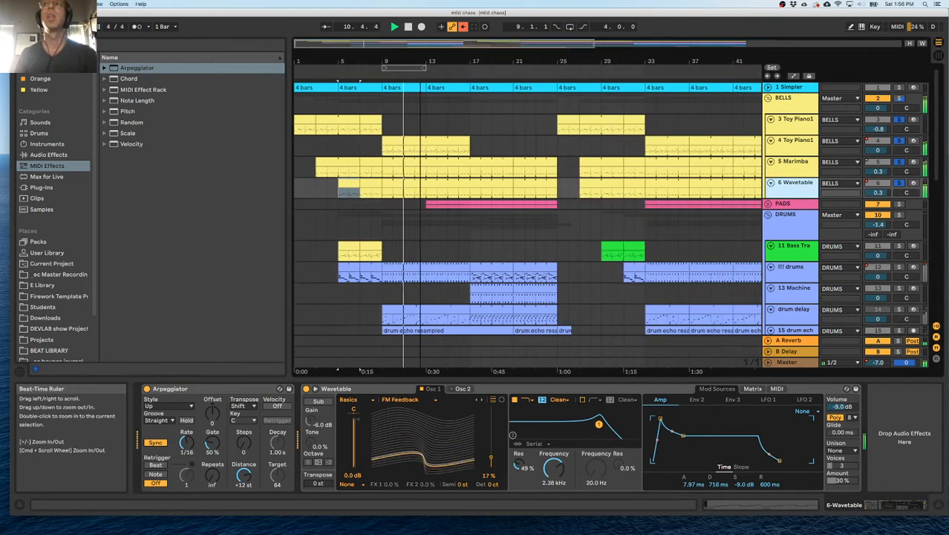
Add a Glue Compressor after the EQ Eight on the BELLS group.
{"action": "left_click", "coordinate": [777, 105]}
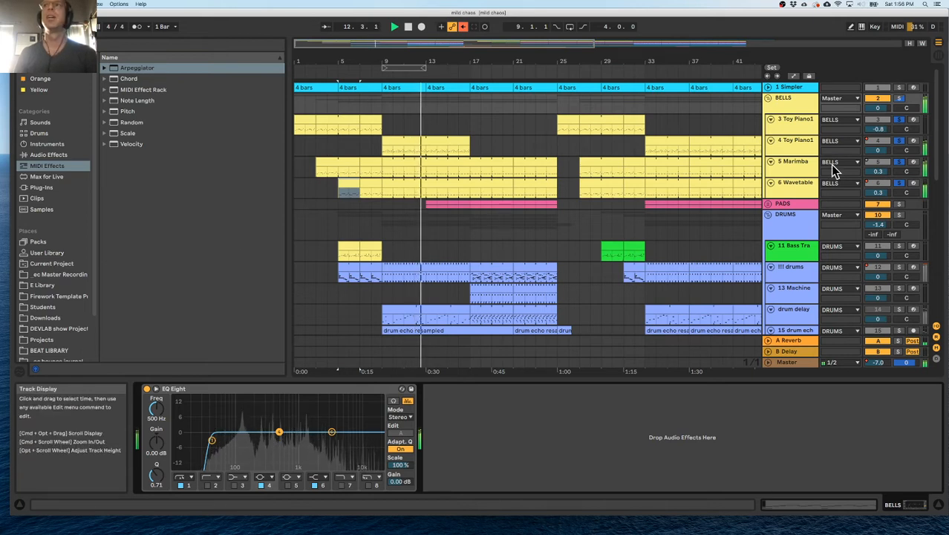
{"action": "key", "text": "space"}
{"action": "key", "text": "space"}
{"action": "left_click", "coordinate": [810, 107]}
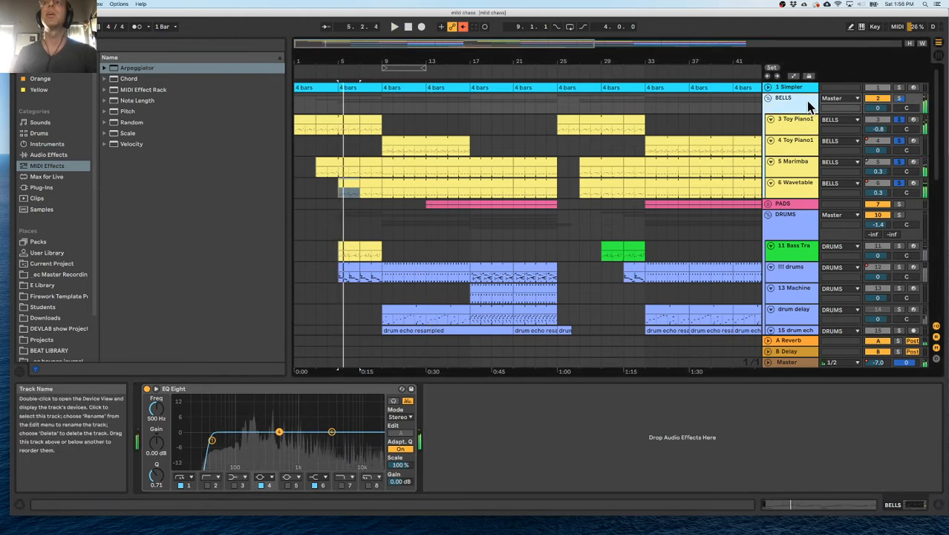
{"action": "left_click", "coordinate": [44, 145]}
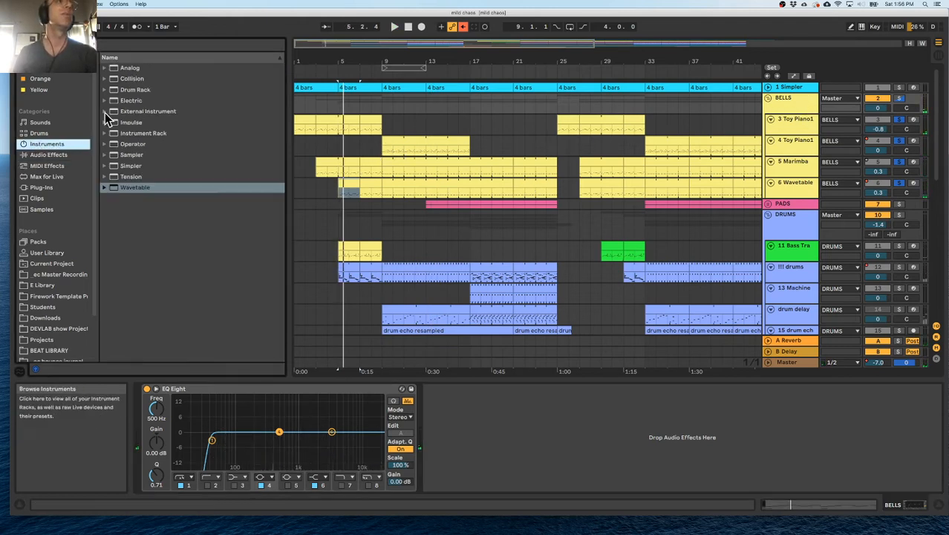
{"action": "left_click", "coordinate": [320, 72]}
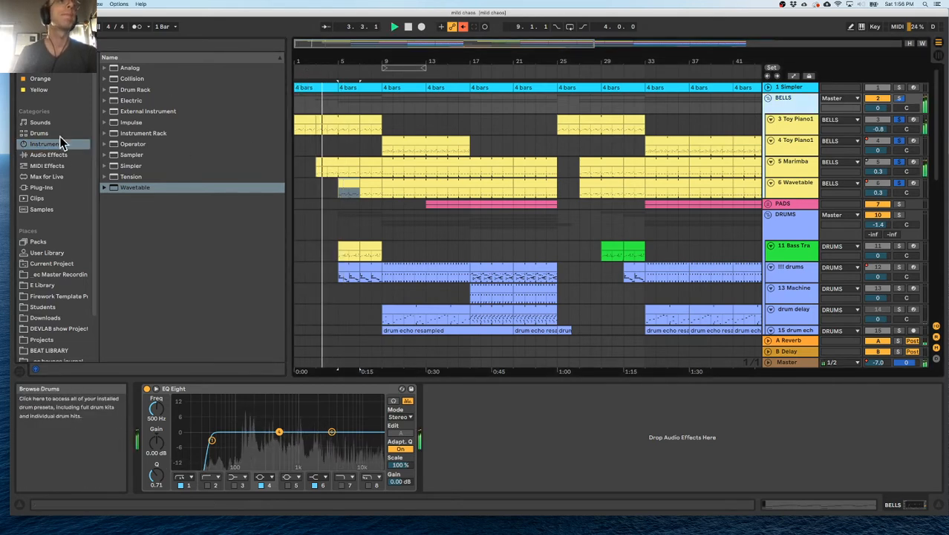
{"action": "left_click", "coordinate": [39, 135]}
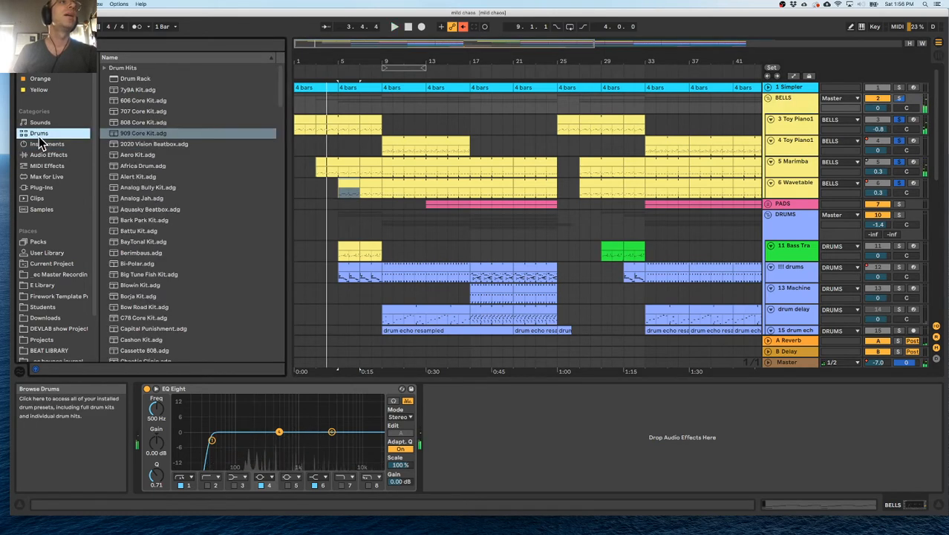
{"action": "left_click", "coordinate": [47, 145]}
{"action": "left_click", "coordinate": [47, 155]}
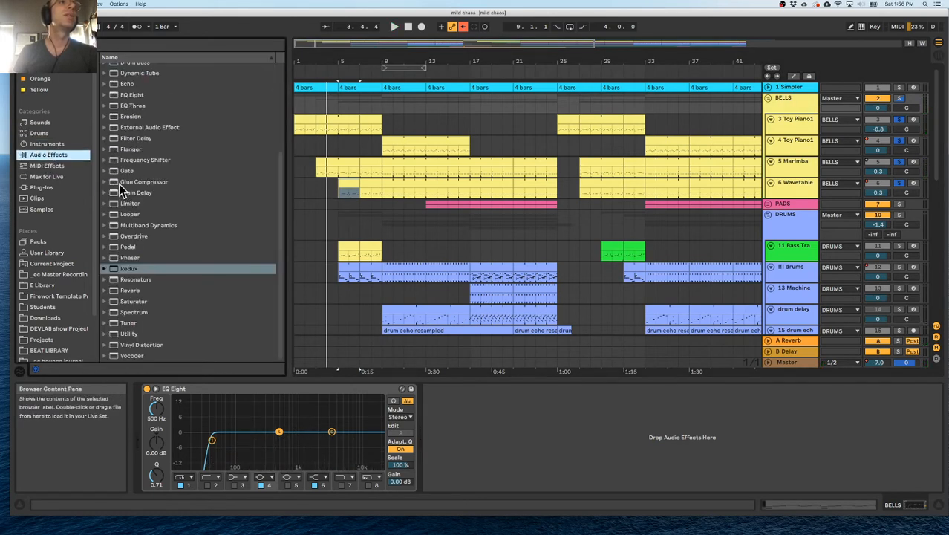
{"action": "double_click", "coordinate": [122, 182]}
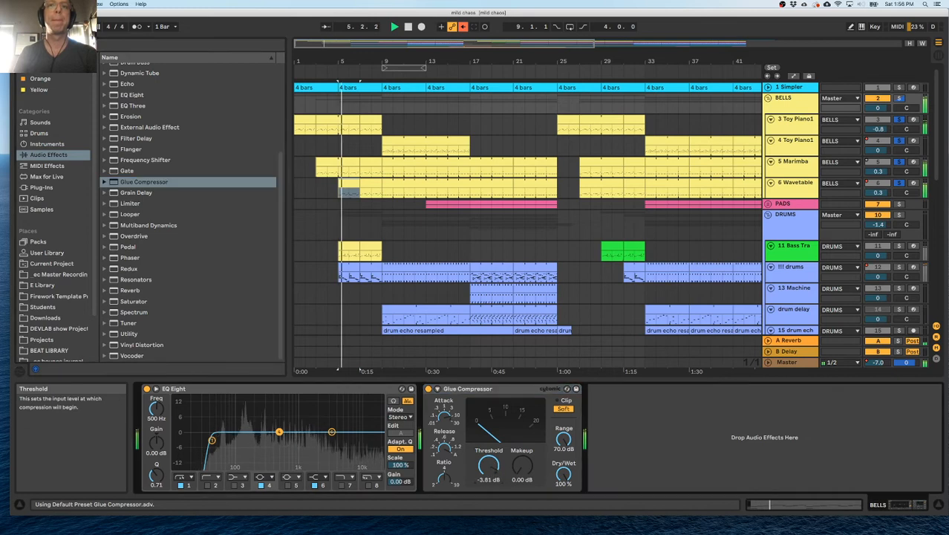
Set the BELLS Glue Compressor's threshold to -16.2 dB and makeup gain to 5.08 dB, then replay the section.
{"action": "left_click_drag", "start_coordinate": [488, 464], "coordinate": [488, 468]}
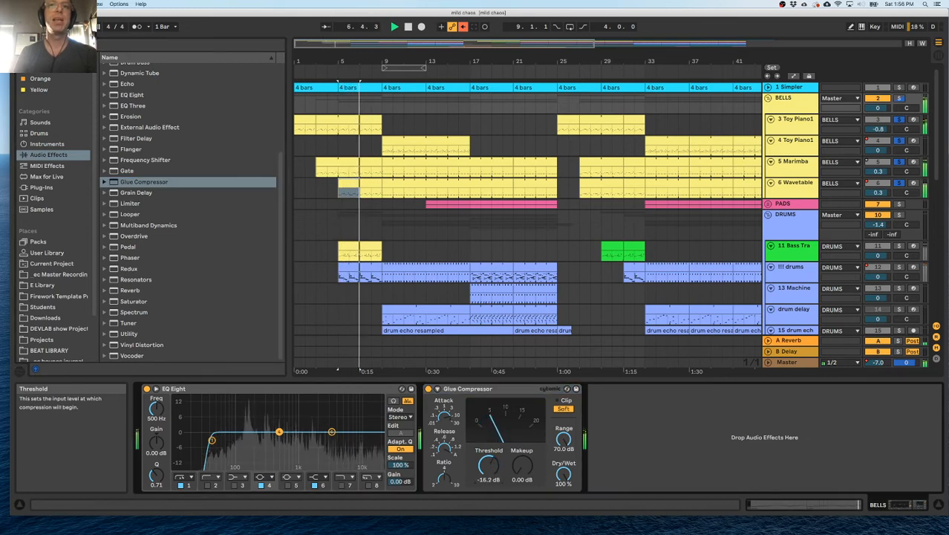
{"action": "left_click_drag", "start_coordinate": [522, 464], "coordinate": [522, 452]}
{"action": "key", "text": "space"}
{"action": "key", "text": "space"}
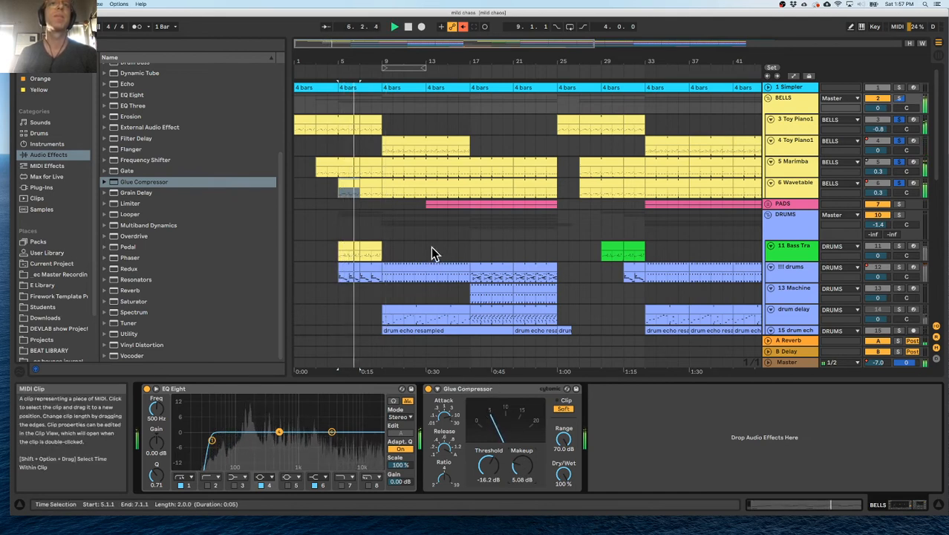
Turn off the Arpeggiator on 6 Wavetable, replay from bar 5, and open the bar 5 clip's notes.
{"action": "double_click", "coordinate": [353, 186]}
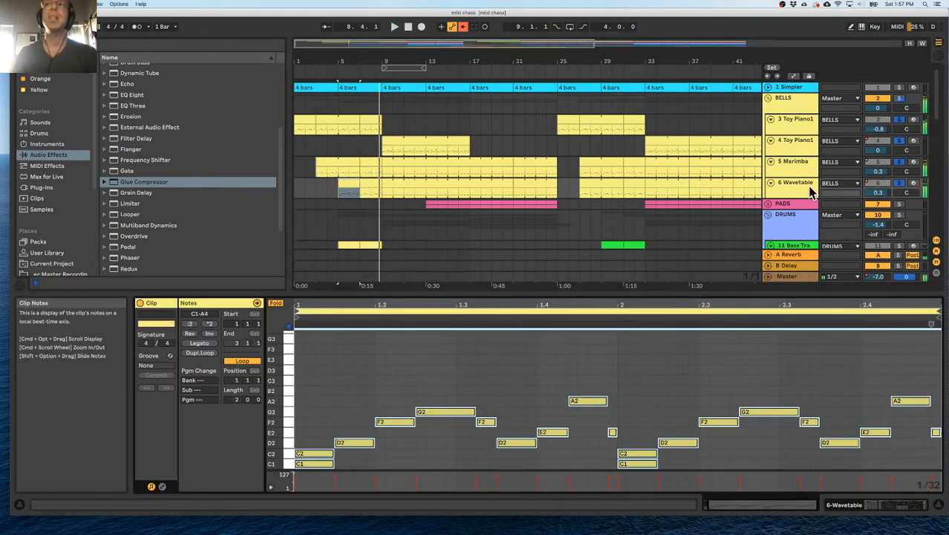
{"action": "double_click", "coordinate": [791, 185]}
{"action": "left_click", "coordinate": [147, 390]}
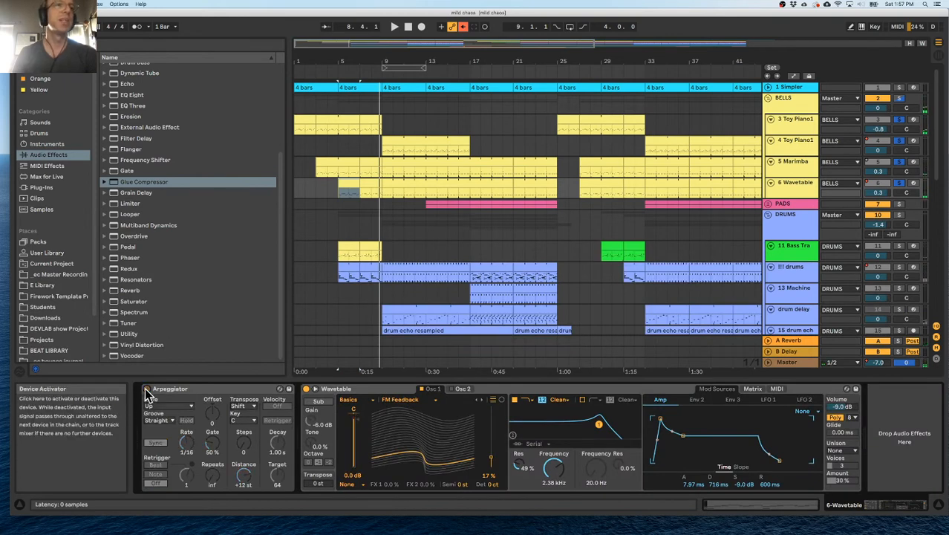
{"action": "key", "text": "space"}
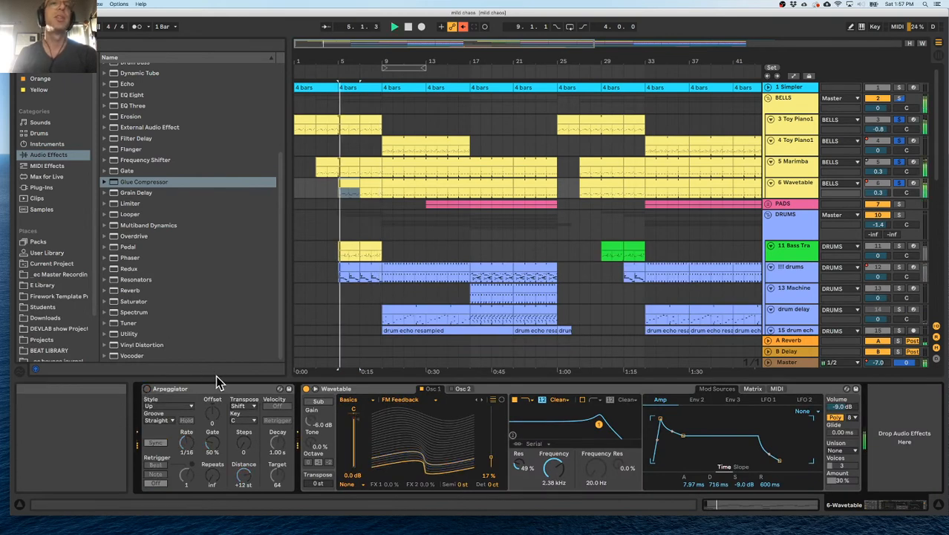
{"action": "double_click", "coordinate": [345, 187]}
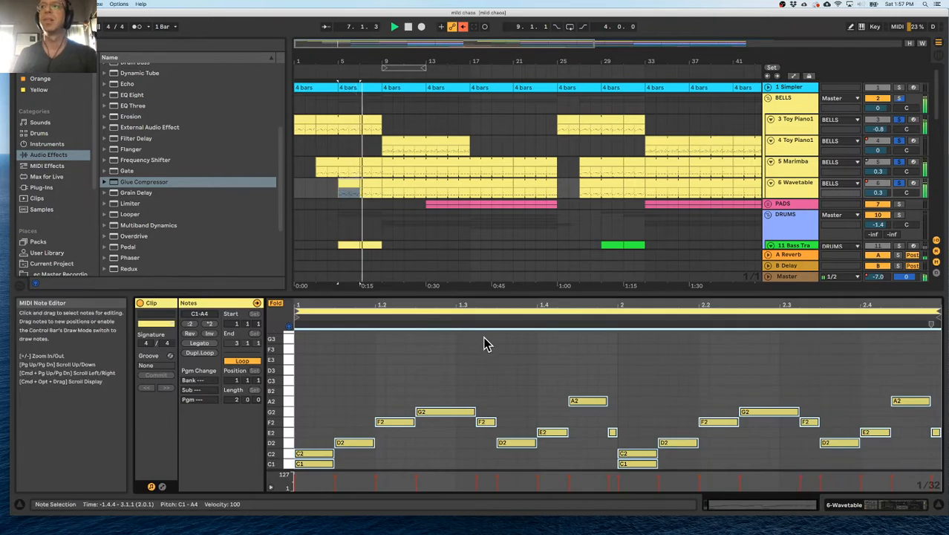
Hide the clip's note editor, turn off solo on the BELLS group, and replay the full arrangement from about bar 8.
{"action": "key", "text": "super+alt+l"}
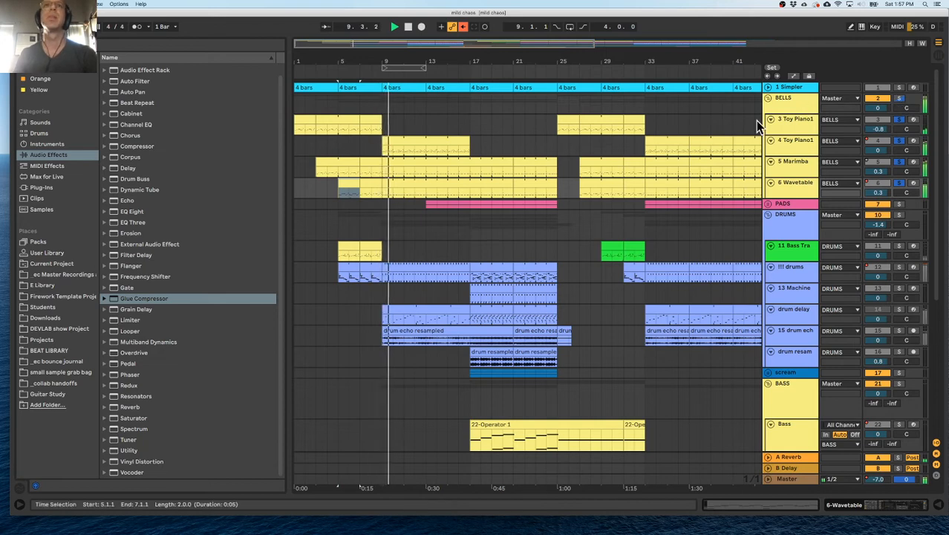
{"action": "left_click", "coordinate": [900, 99]}
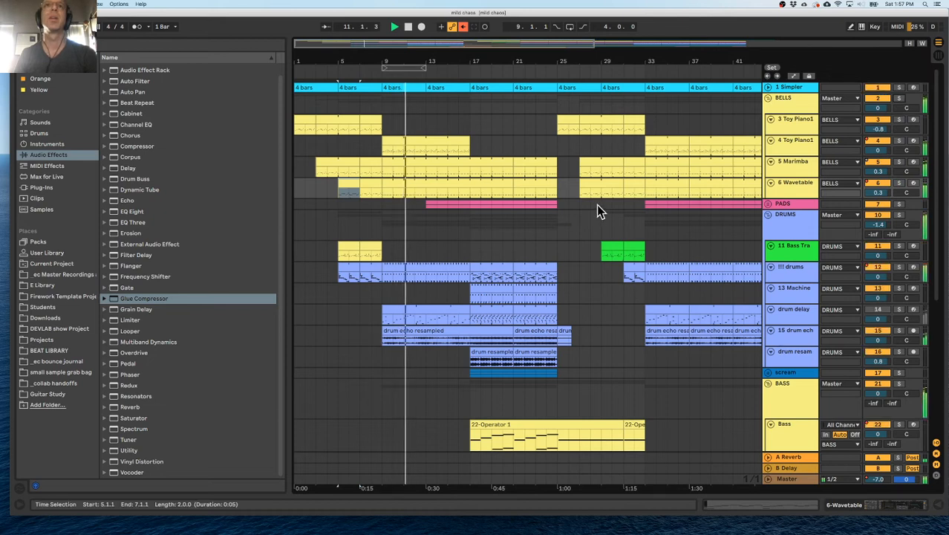
{"action": "left_click", "coordinate": [370, 79]}
{"action": "scroll", "coordinate": [423, 183], "scroll_direction": "down", "scroll_amount": 5}
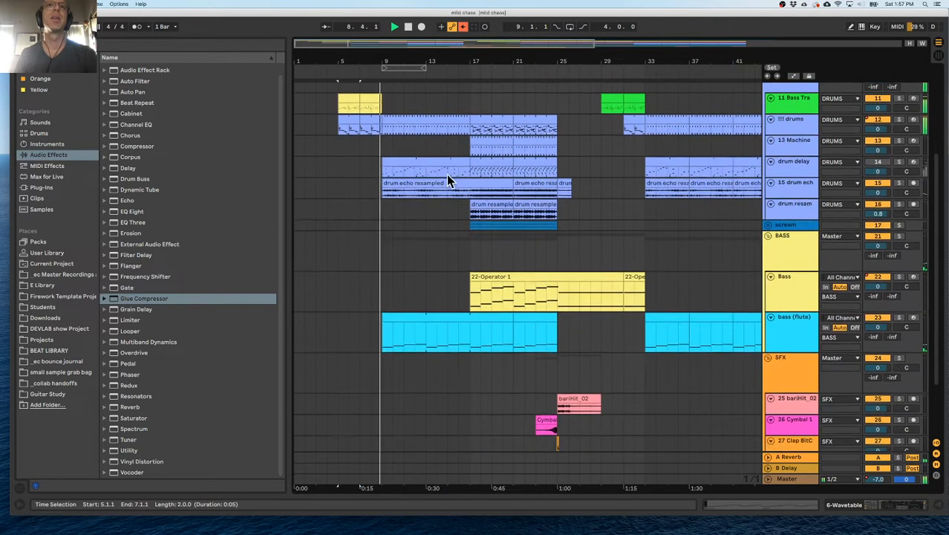
Replay from about bar 5 and set the BELLS group volume to 1.1 dB and the DRUMS group volume to -6.5 dB.
{"action": "scroll", "coordinate": [444, 174], "scroll_direction": "up", "scroll_amount": 3}
{"action": "left_click", "coordinate": [334, 73]}
{"action": "scroll", "coordinate": [343, 151], "scroll_direction": "up", "scroll_amount": 3}
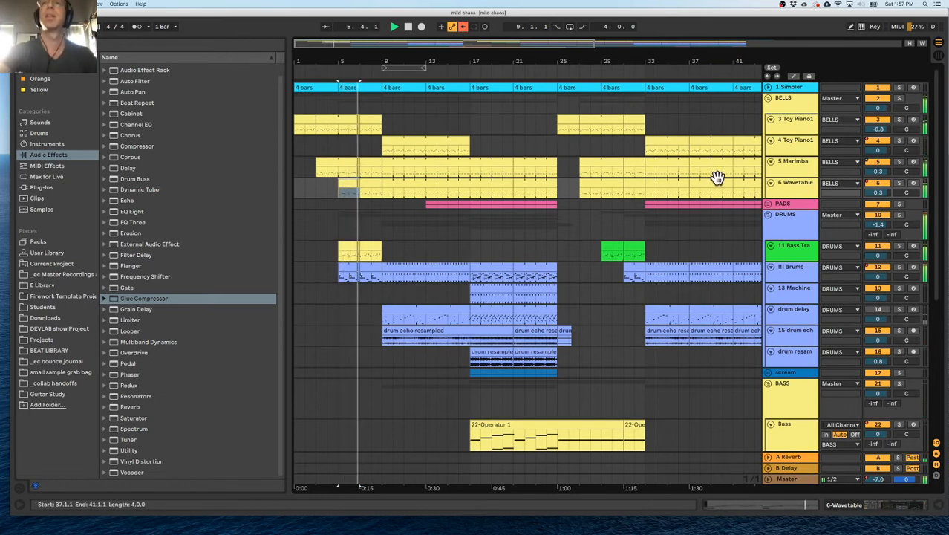
{"action": "left_click_drag", "start_coordinate": [878, 107], "coordinate": [878, 99]}
{"action": "left_click_drag", "start_coordinate": [878, 224], "coordinate": [878, 229]}
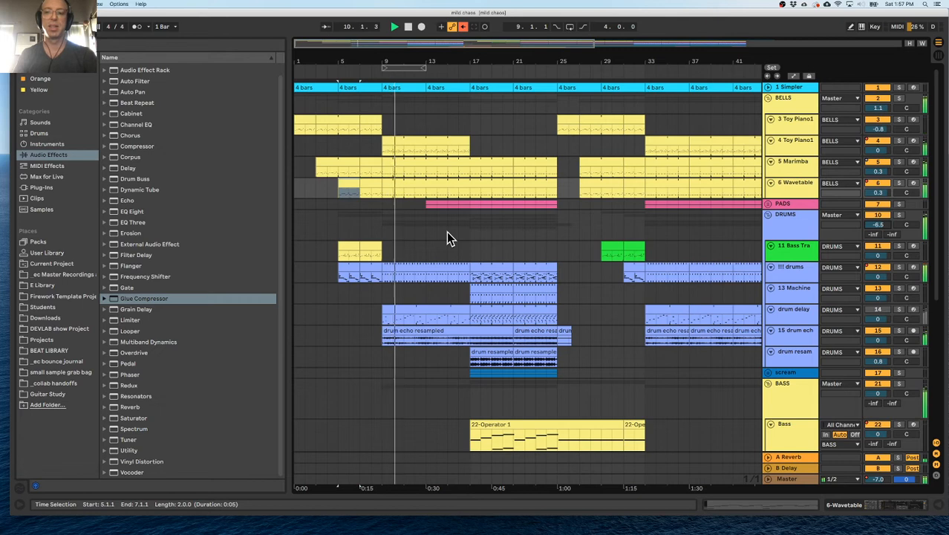
Examine the parts entering at bar 9 during playback, selecting the bass (flute) clips from bar 9 to bar 21.
{"action": "left_click", "coordinate": [413, 184]}
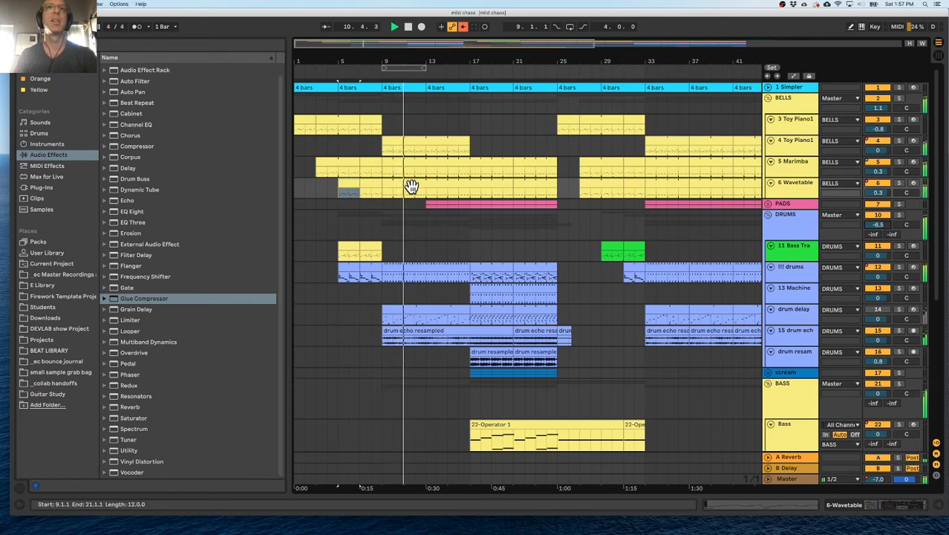
{"action": "scroll", "coordinate": [415, 191], "scroll_direction": "down", "scroll_amount": 3}
{"action": "scroll", "coordinate": [415, 195], "scroll_direction": "down", "scroll_amount": 6}
{"action": "left_click", "coordinate": [416, 237]}
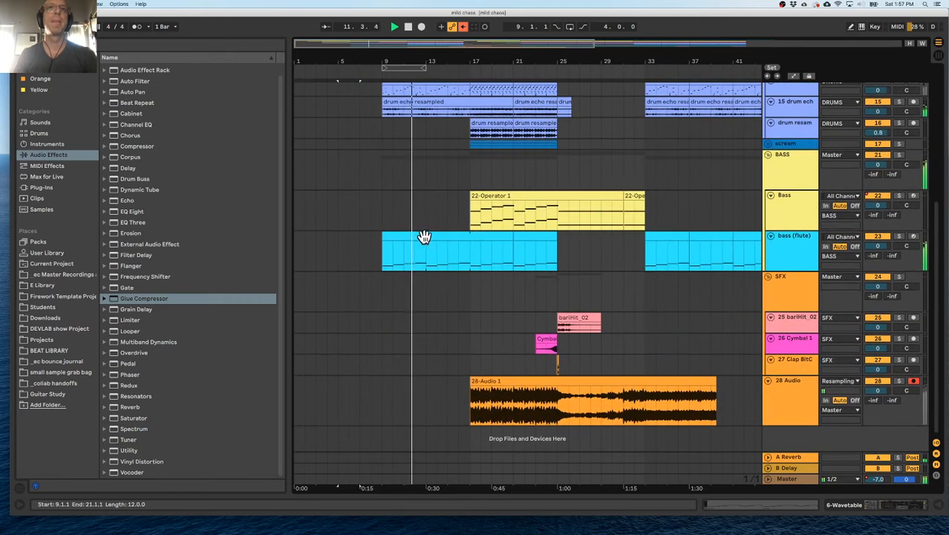
{"action": "left_click", "coordinate": [416, 237]}
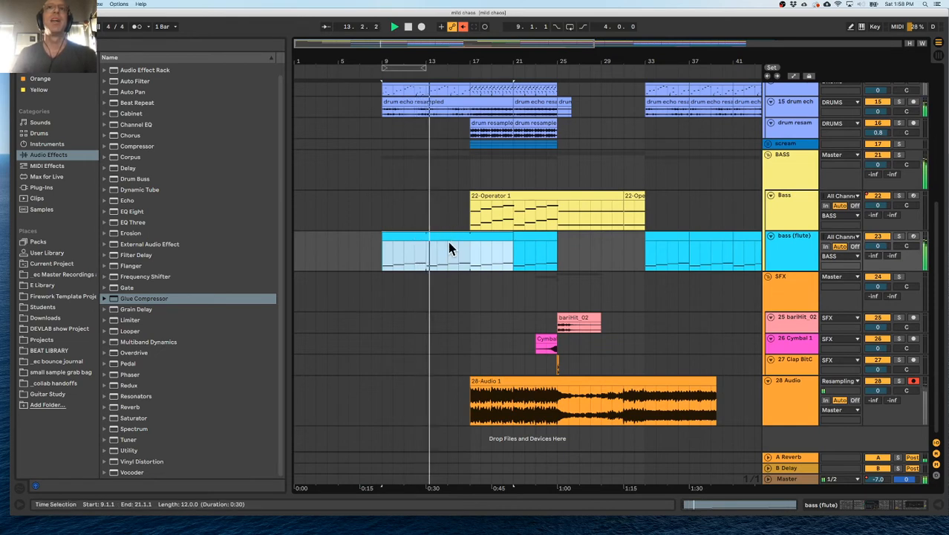
{"action": "left_click", "coordinate": [477, 237]}
{"action": "scroll", "coordinate": [477, 237], "scroll_direction": "up", "scroll_amount": 5}
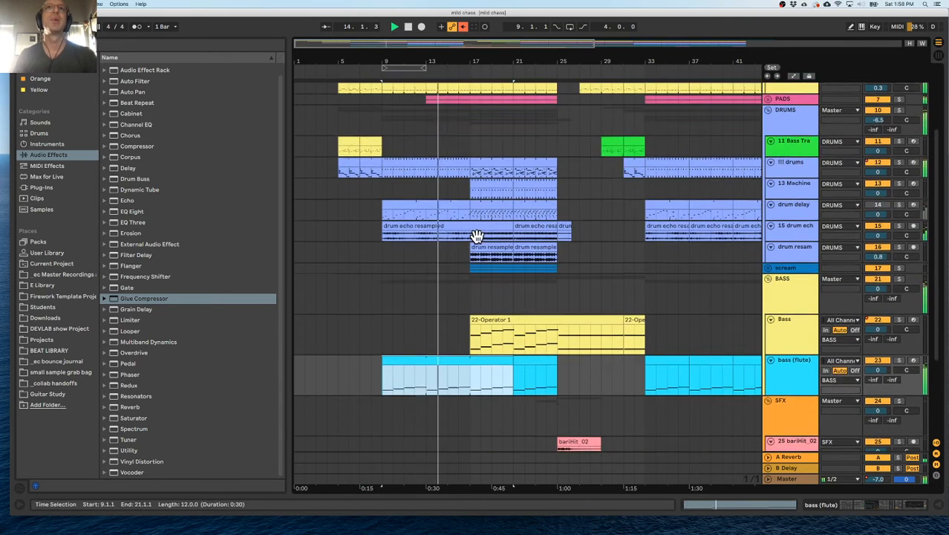
Expand the PADS group and delete the 9 Virtual Scapes part from bar 13 to bar 17.
{"action": "left_click", "coordinate": [448, 173]}
{"action": "left_click_drag", "start_coordinate": [427, 171], "coordinate": [457, 171]}
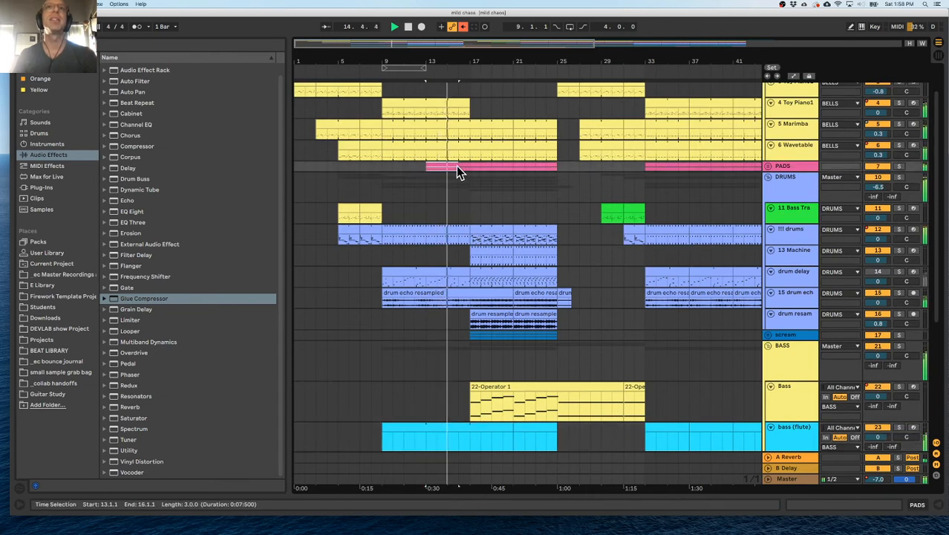
{"action": "left_click", "coordinate": [768, 166]}
{"action": "scroll", "coordinate": [518, 257], "scroll_direction": "down", "scroll_amount": 3}
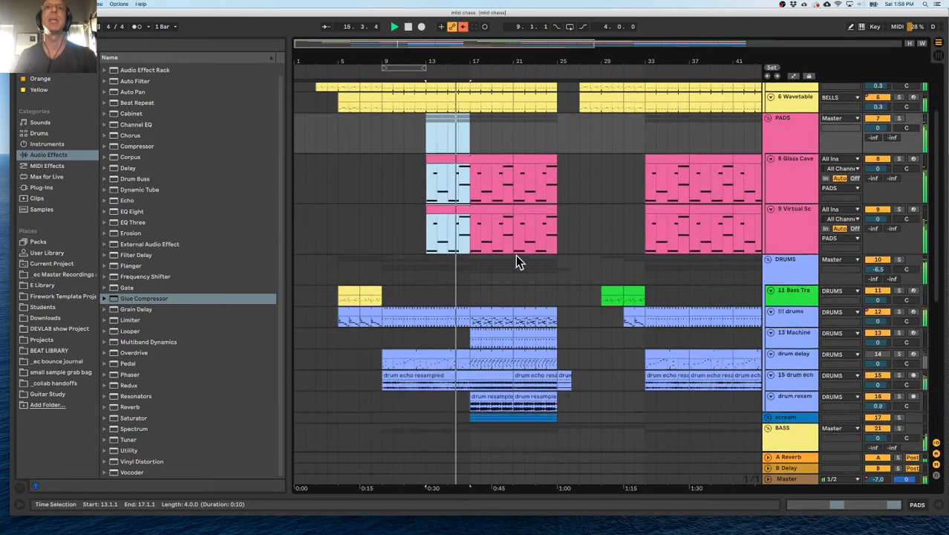
{"action": "left_click", "coordinate": [433, 173]}
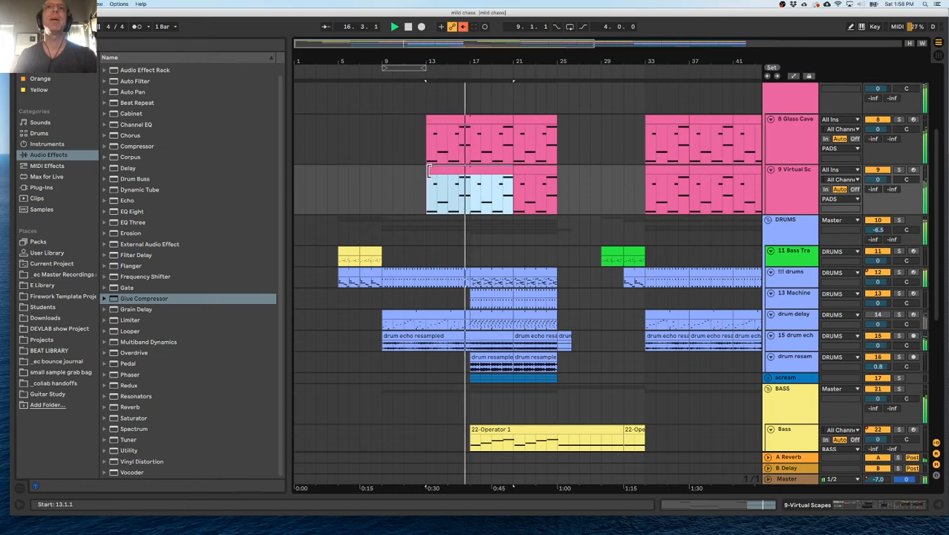
{"action": "left_click_drag", "start_coordinate": [429, 171], "coordinate": [469, 171]}
{"action": "left_click", "coordinate": [425, 170]}
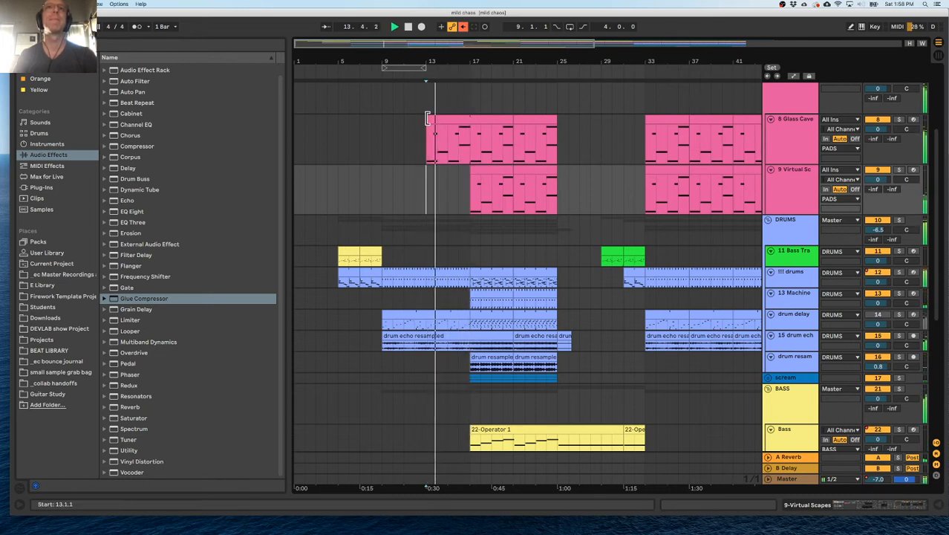
Listen to the section from bar 13 on and examine how the pads, drums and Bass tracks line up around bar 17.
{"action": "scroll", "coordinate": [467, 191], "scroll_direction": "down", "scroll_amount": 3}
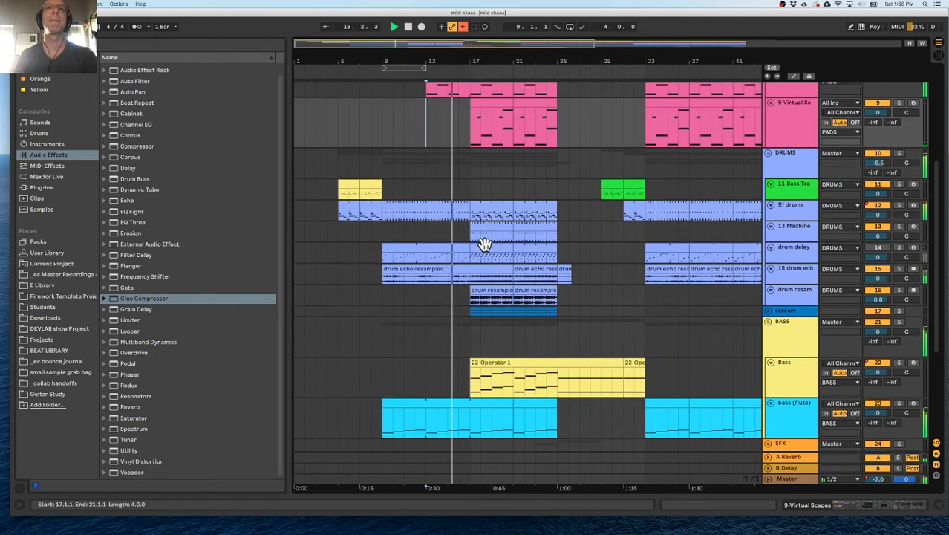
{"action": "scroll", "coordinate": [526, 263], "scroll_direction": "down", "scroll_amount": 2}
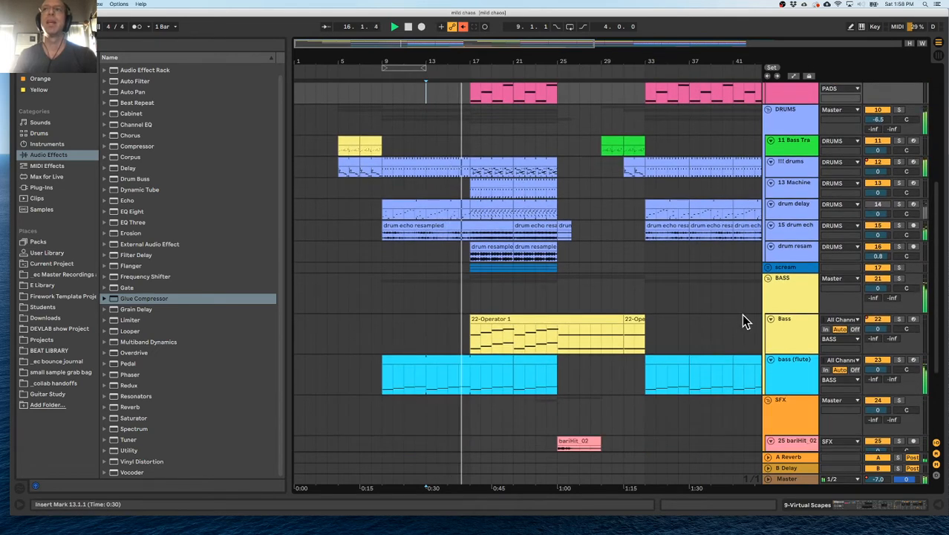
{"action": "left_click", "coordinate": [790, 339]}
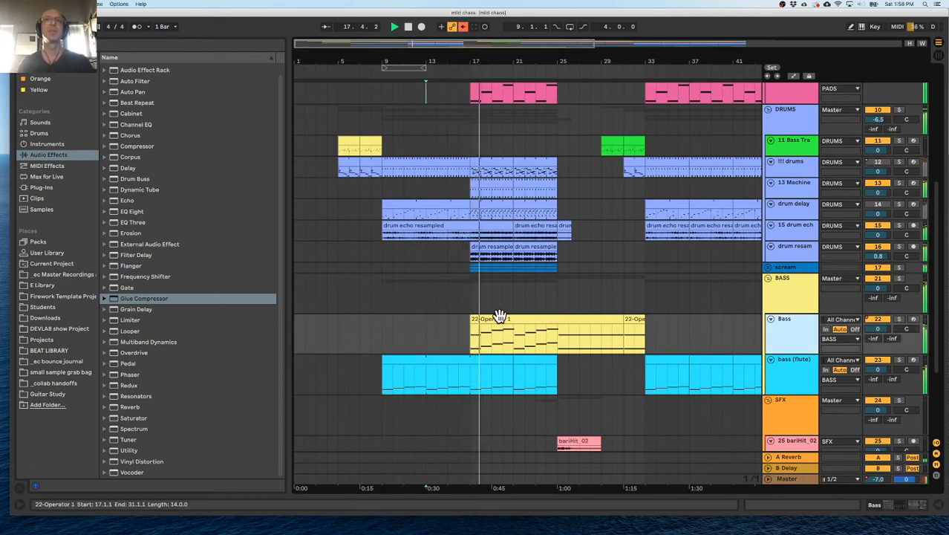
{"action": "scroll", "coordinate": [505, 318], "scroll_direction": "right", "scroll_amount": 3}
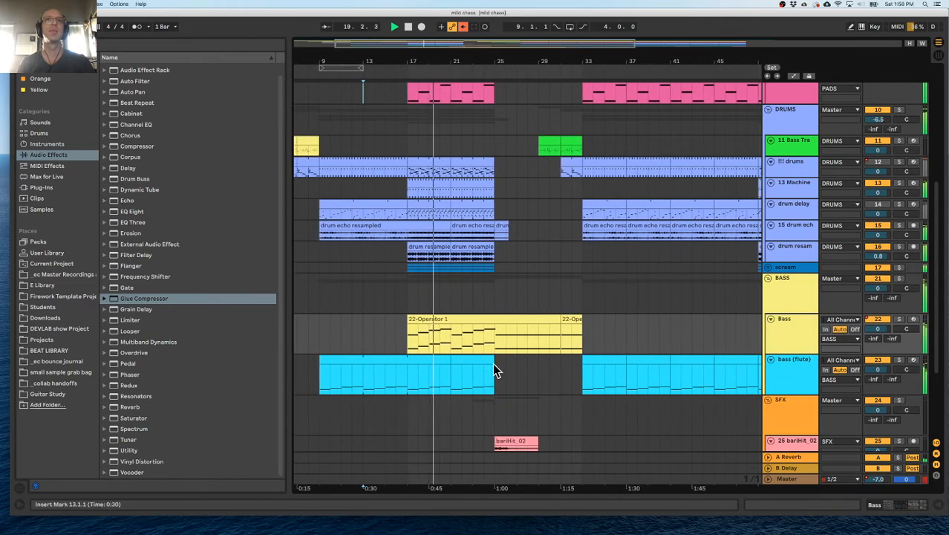
{"action": "scroll", "coordinate": [479, 319], "scroll_direction": "up", "scroll_amount": 3}
{"action": "scroll", "coordinate": [480, 318], "scroll_direction": "down", "scroll_amount": 2}
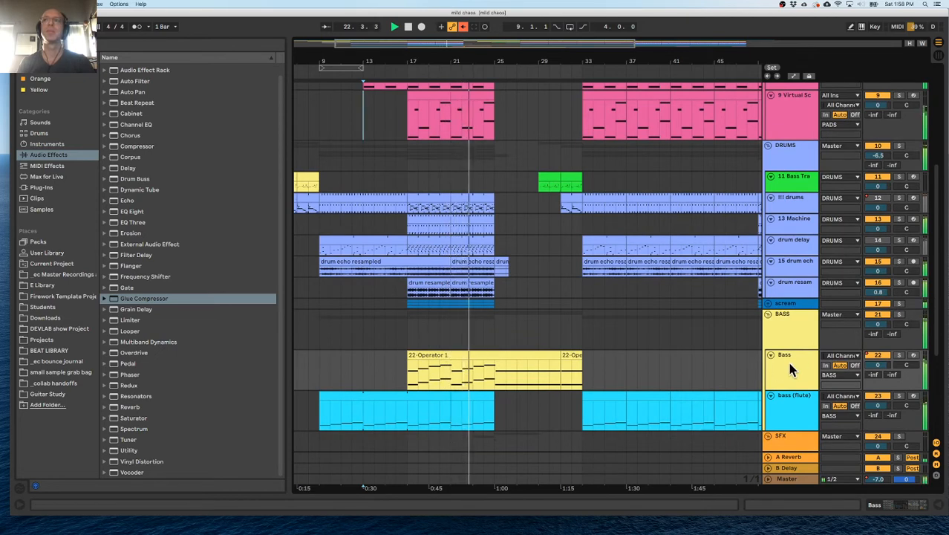
{"action": "scroll", "coordinate": [504, 294], "scroll_direction": "up", "scroll_amount": 6}
{"action": "scroll", "coordinate": [504, 294], "scroll_direction": "down", "scroll_amount": 3}
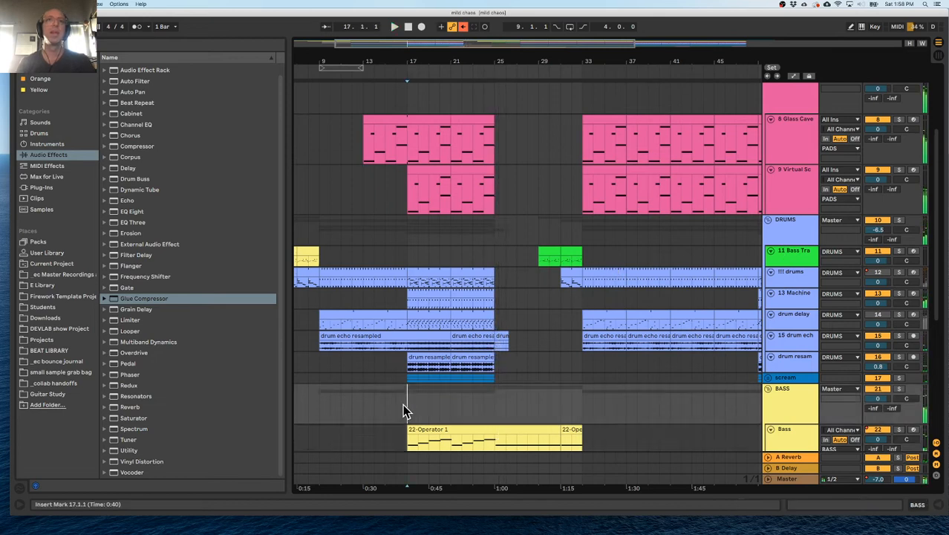
{"action": "scroll", "coordinate": [403, 405], "scroll_direction": "down", "scroll_amount": 5}
Replay from bar 9, show the bass (flute) track's devices, and set its Utility gain to 6.67 dB.
{"action": "left_click", "coordinate": [319, 370]}
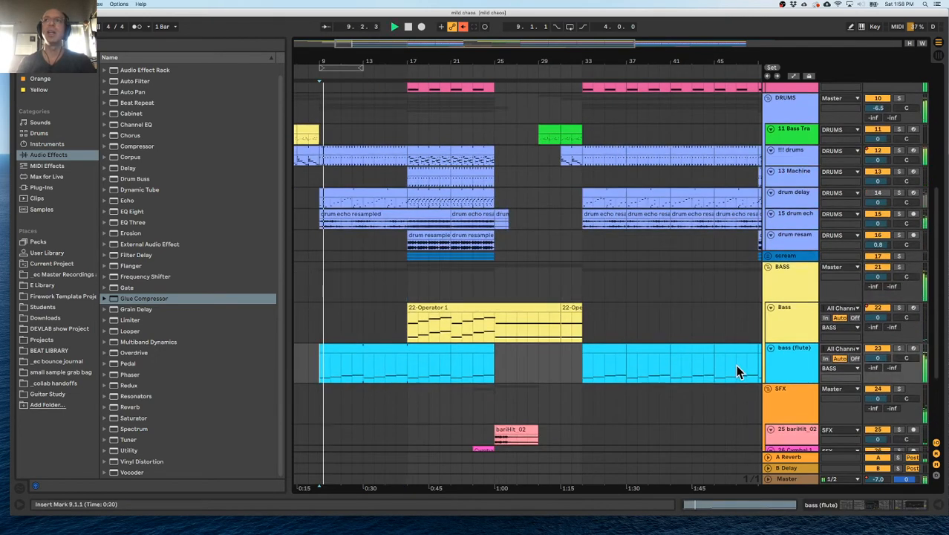
{"action": "double_click", "coordinate": [792, 358]}
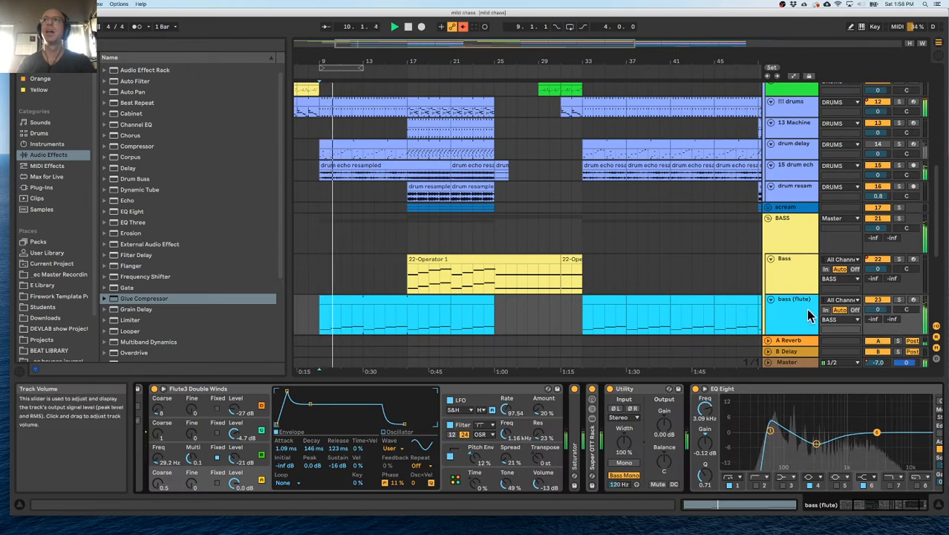
{"action": "scroll", "coordinate": [745, 311], "scroll_direction": "down", "scroll_amount": 3}
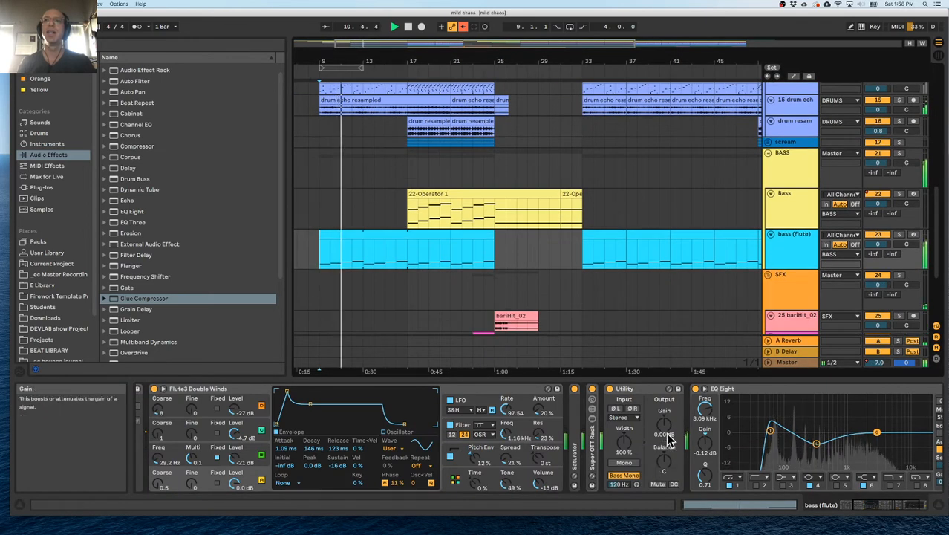
{"action": "left_click_drag", "start_coordinate": [667, 440], "coordinate": [668, 416]}
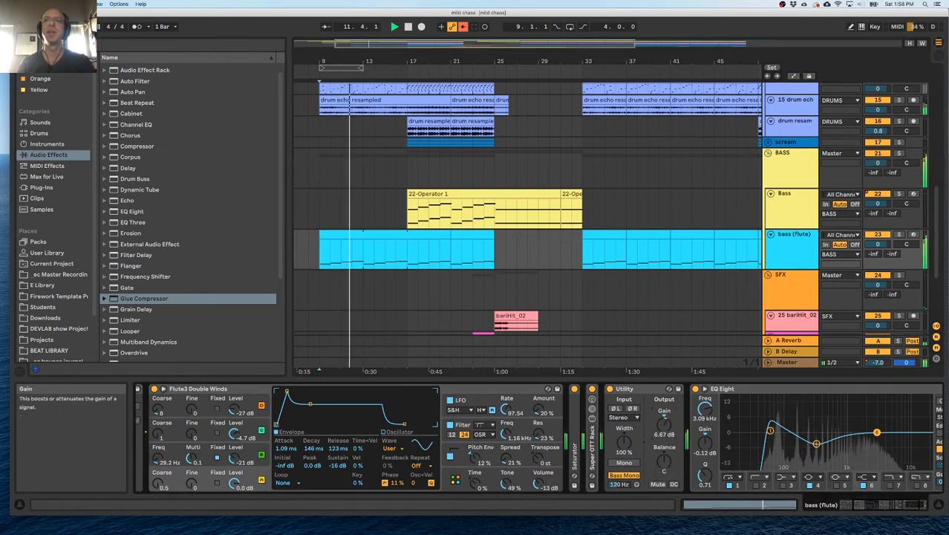
Check the pitch settings of the Flute3 Double Winds Operator and set its number of voices to 1.
{"action": "scroll", "coordinate": [565, 446], "scroll_direction": "left", "scroll_amount": 5}
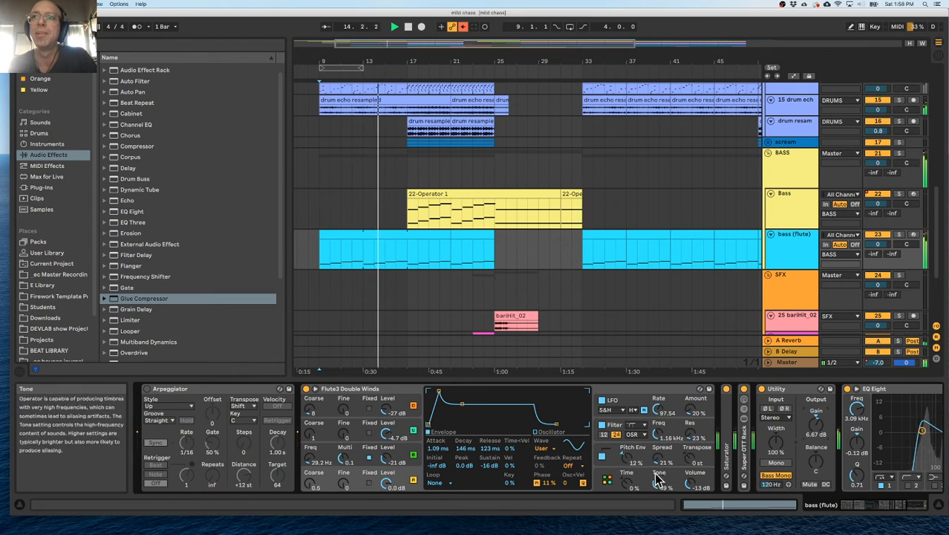
{"action": "left_click", "coordinate": [613, 456]}
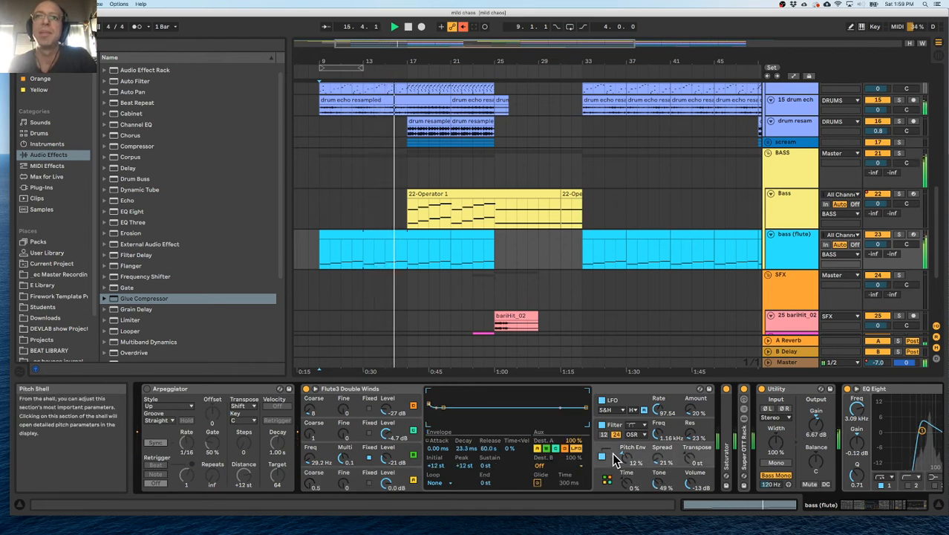
{"action": "left_click", "coordinate": [610, 476]}
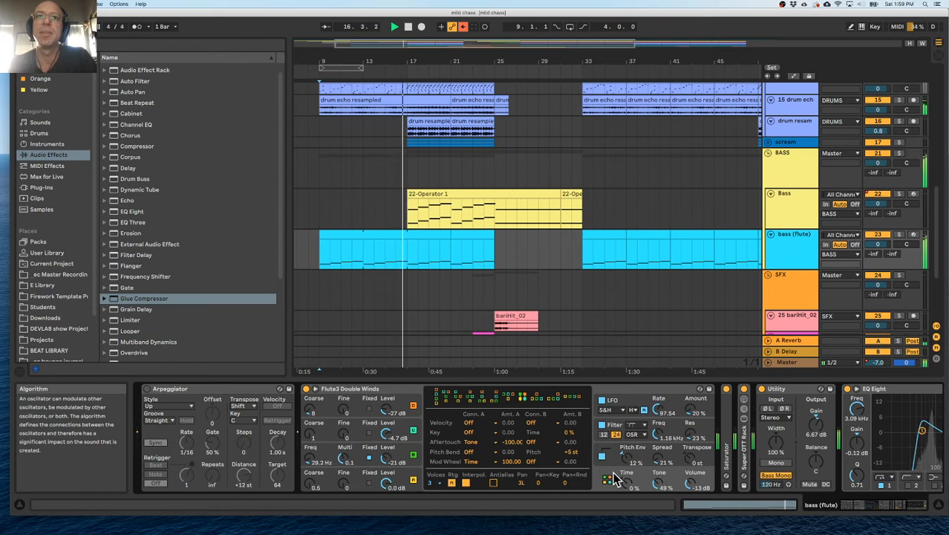
{"action": "left_click", "coordinate": [614, 454]}
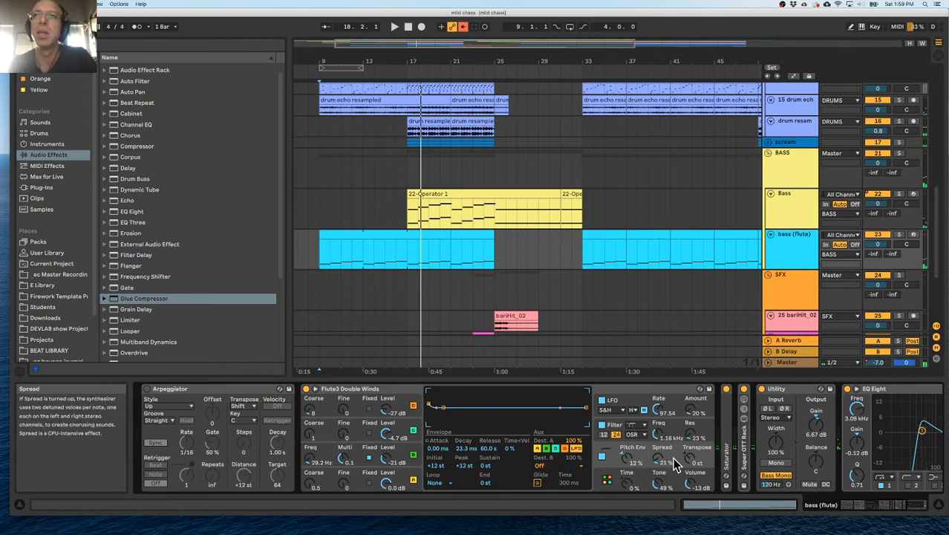
{"action": "left_click", "coordinate": [550, 468]}
{"action": "left_click", "coordinate": [551, 470]}
{"action": "left_click", "coordinate": [609, 476]}
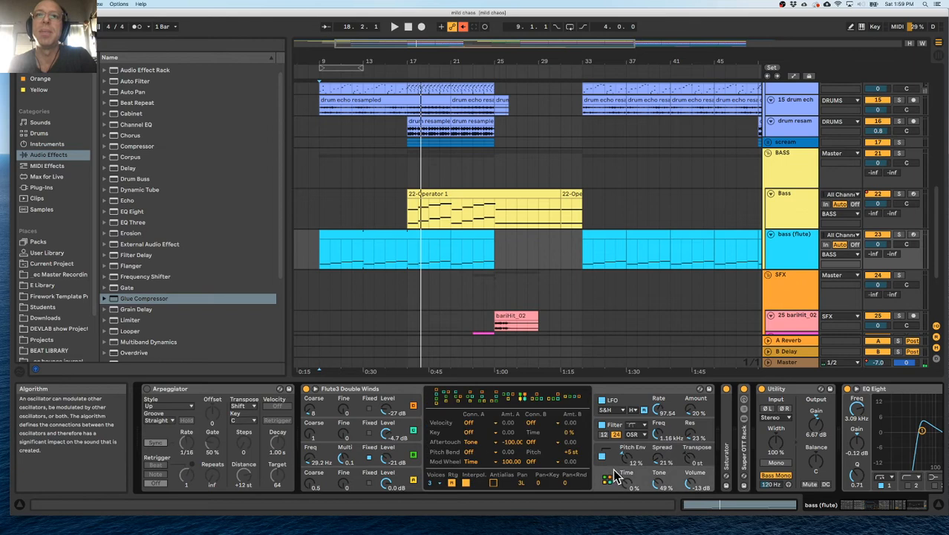
{"action": "left_click", "coordinate": [431, 483]}
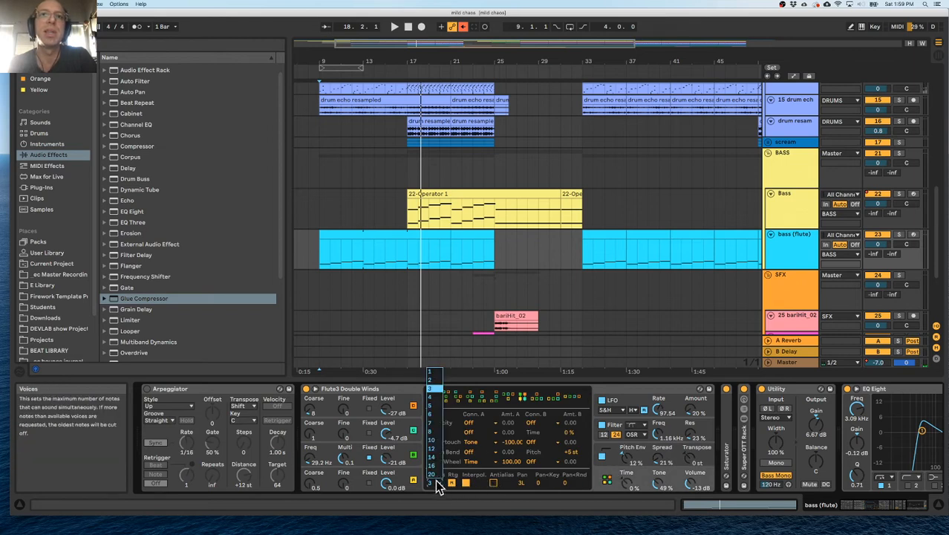
{"action": "left_click", "coordinate": [437, 414]}
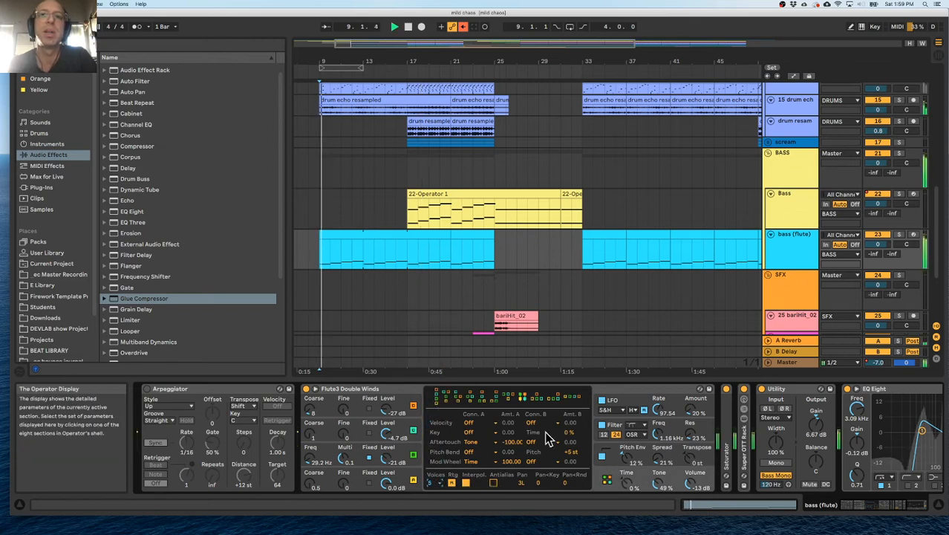
{"action": "left_click", "coordinate": [431, 484]}
{"action": "left_click", "coordinate": [433, 373]}
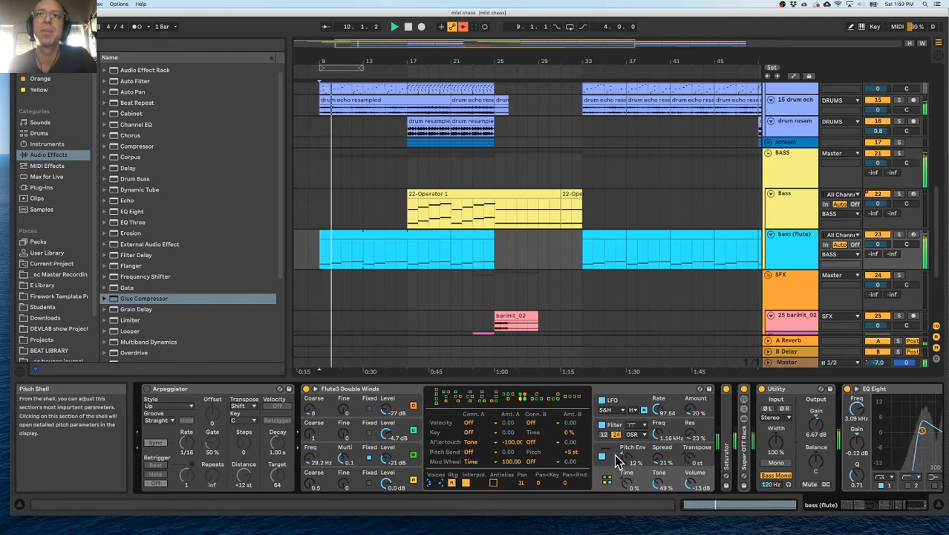
Solo the bass (flute) track and set the Flute3 Double Winds Operator's Spread to 100 %.
{"action": "left_click", "coordinate": [613, 457]}
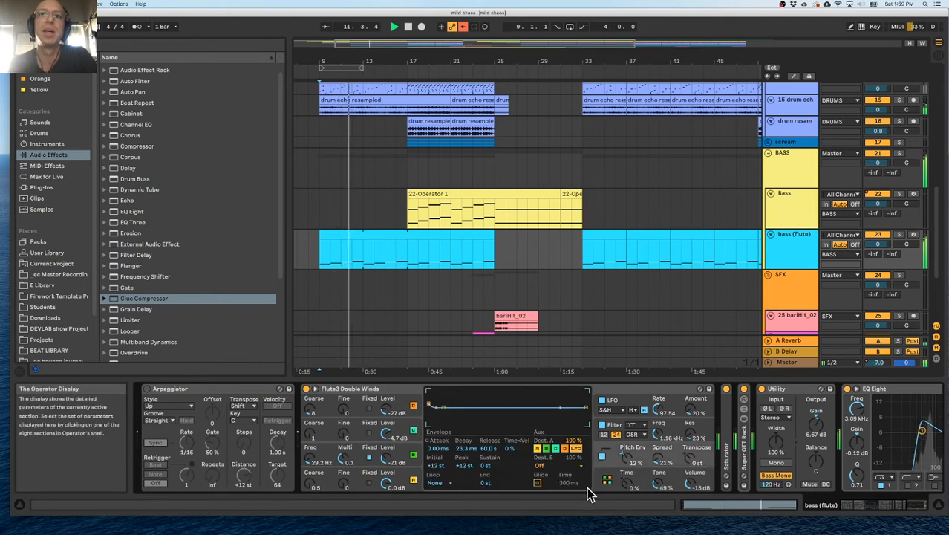
{"action": "left_click", "coordinate": [613, 425]}
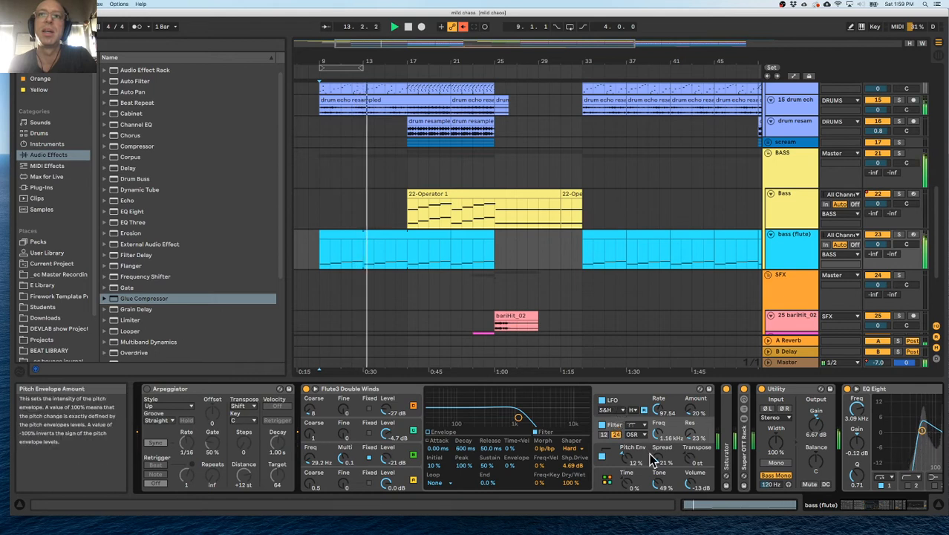
{"action": "left_click_drag", "start_coordinate": [648, 457], "coordinate": [648, 454]}
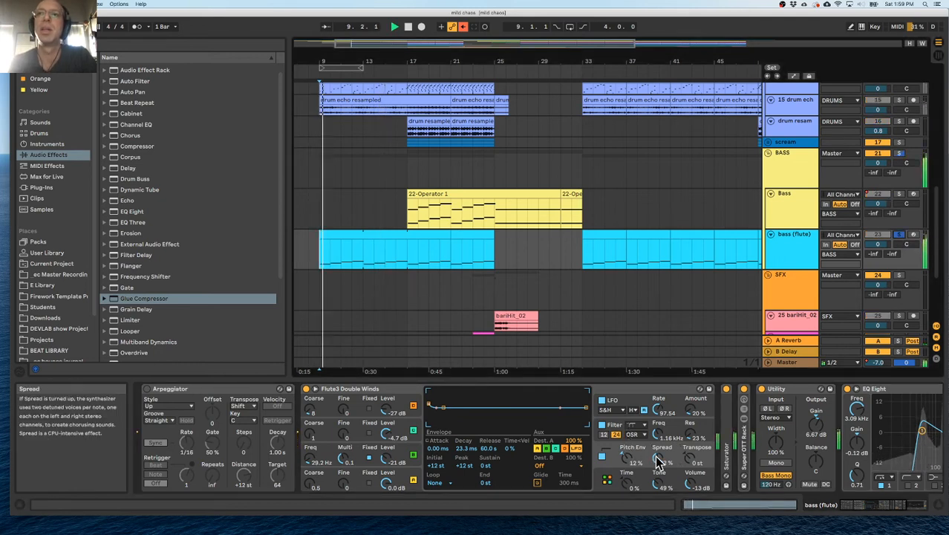
{"action": "left_click_drag", "start_coordinate": [656, 461], "coordinate": [657, 465]}
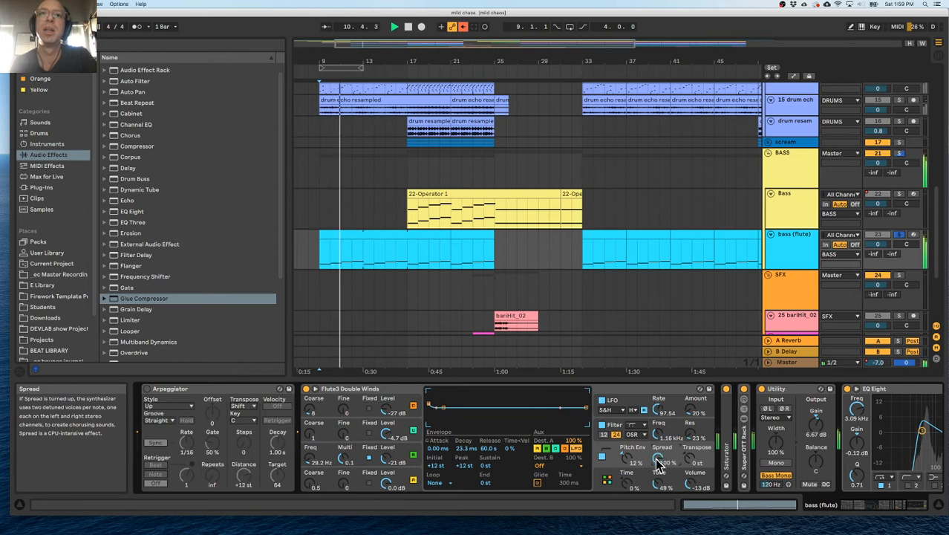
Set the Flute3 Double Winds Operator's Spread to 49 % and duplicate the bass (flute) track.
{"action": "mouse_move", "coordinate": [658, 462]}
{"action": "left_mouse_down"}
{"action": "mouse_move", "coordinate": [658, 439]}
{"action": "mouse_move", "coordinate": [659, 467]}
{"action": "left_mouse_up"}
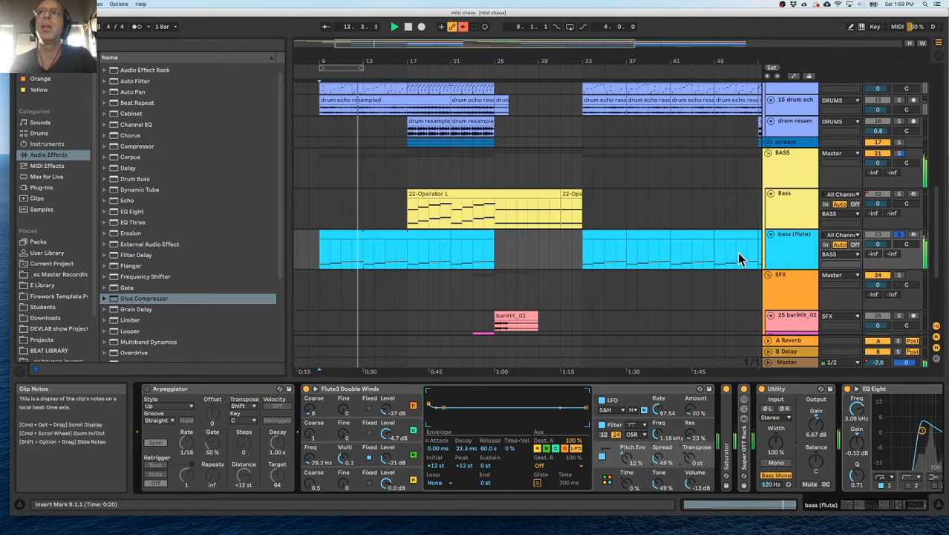
{"action": "left_click", "coordinate": [797, 244]}
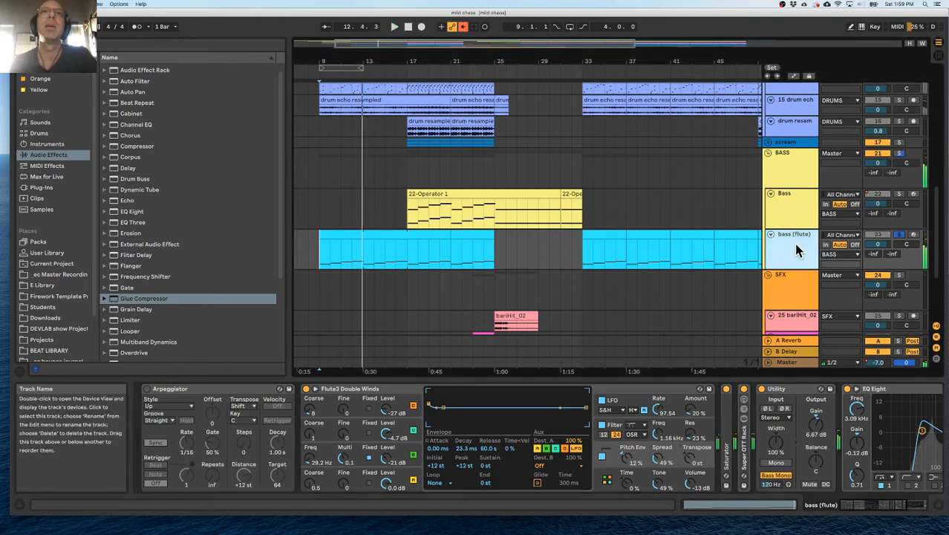
{"action": "key", "text": "super+d"}
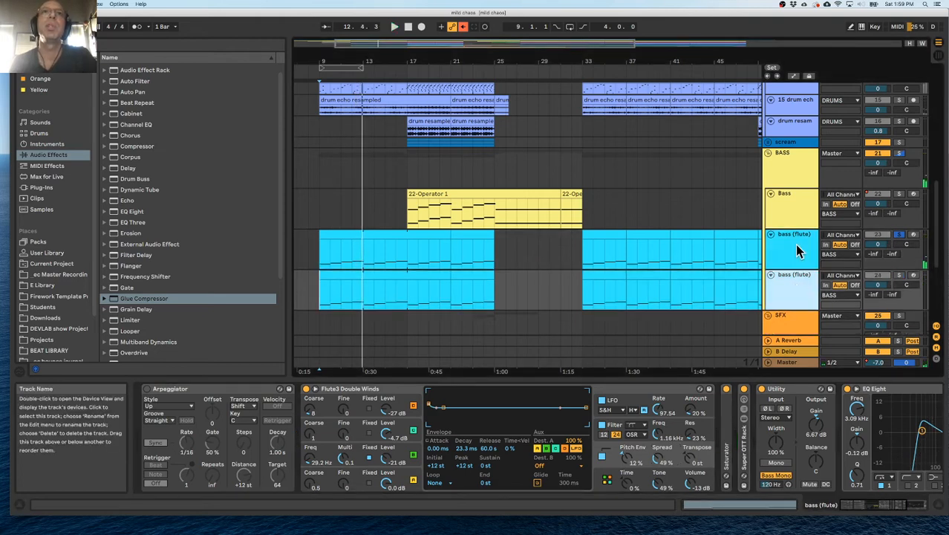
Browse the Wavetable instrument's Bass presets and preview Abdominal Bass and its neighbours.
{"action": "left_click", "coordinate": [45, 144]}
{"action": "left_click", "coordinate": [85, 46]}
{"action": "type", "text": "bas"}
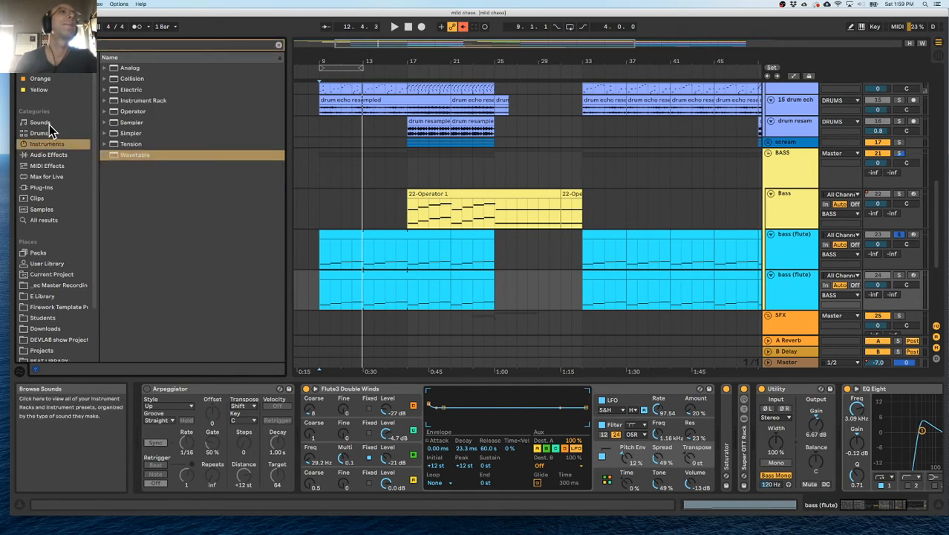
{"action": "left_click", "coordinate": [48, 125]}
{"action": "left_click", "coordinate": [74, 143]}
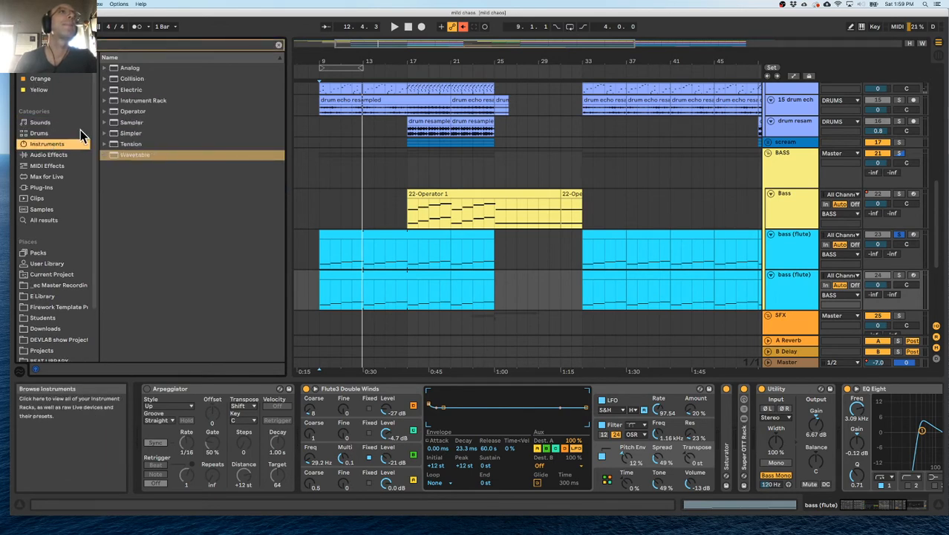
{"action": "left_click", "coordinate": [104, 154]}
{"action": "left_click", "coordinate": [112, 165]}
{"action": "left_click", "coordinate": [141, 176]}
{"action": "left_click", "coordinate": [144, 198]}
{"action": "left_click", "coordinate": [144, 178]}
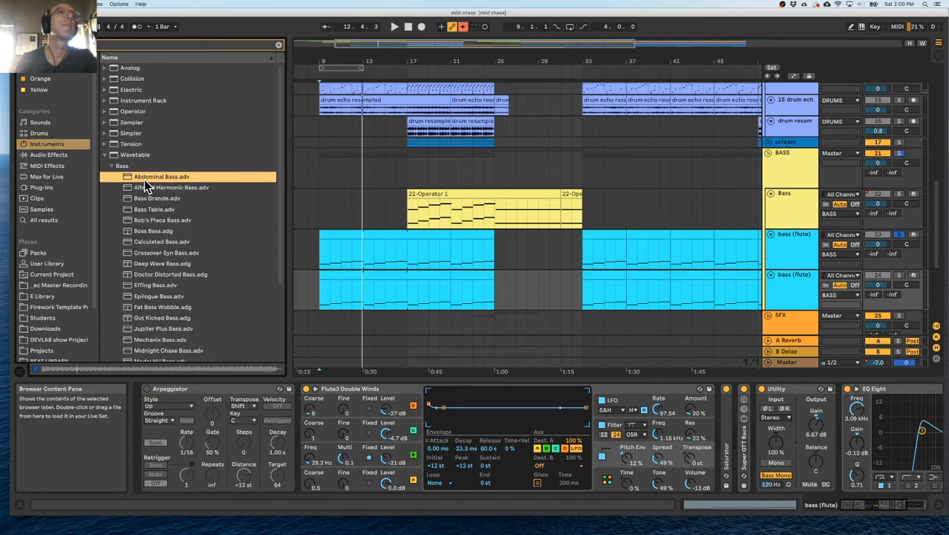
Load the Abdominal Bass Wavetable preset onto the duplicated bass (flute) track in place of its Operator.
{"action": "scroll", "coordinate": [471, 209], "scroll_direction": "down", "scroll_amount": 3}
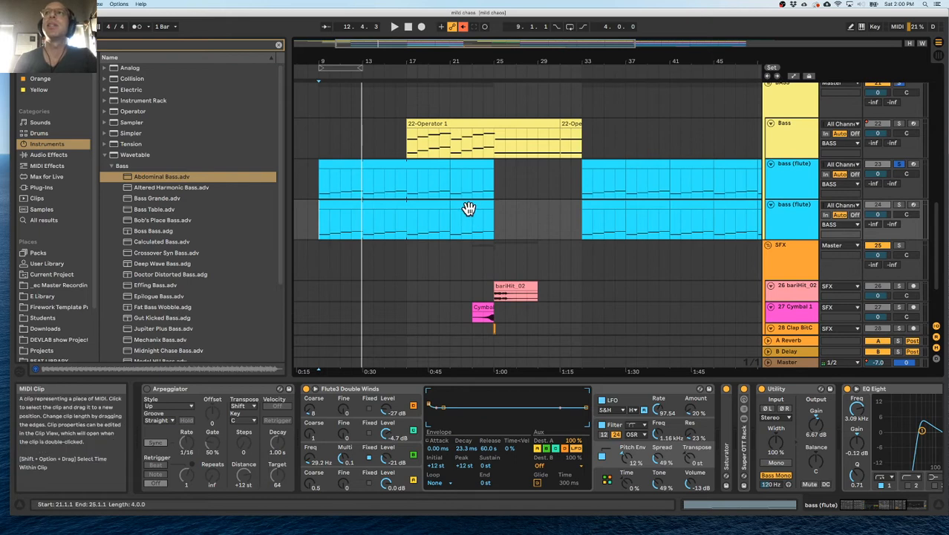
{"action": "left_click_drag", "start_coordinate": [158, 178], "coordinate": [263, 184]}
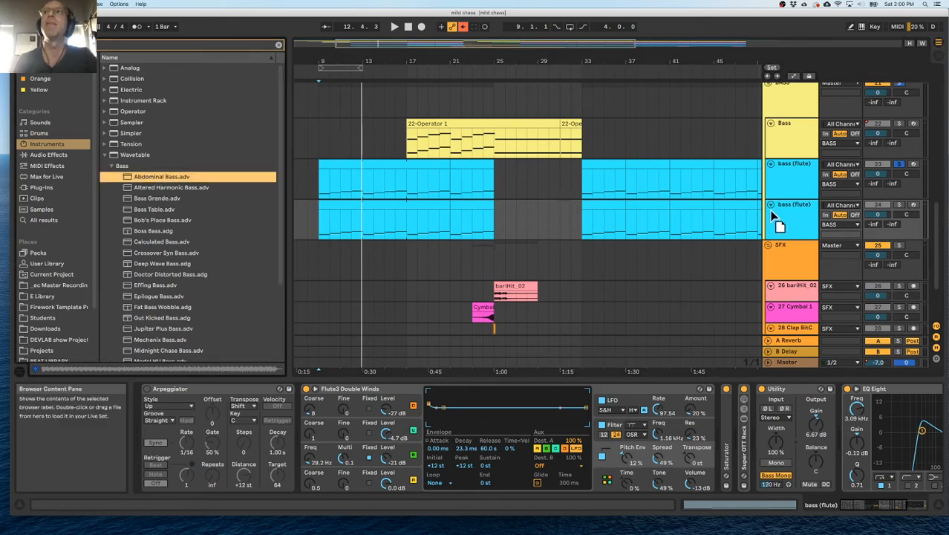
{"action": "left_click_drag", "start_coordinate": [790, 214], "coordinate": [791, 212]}
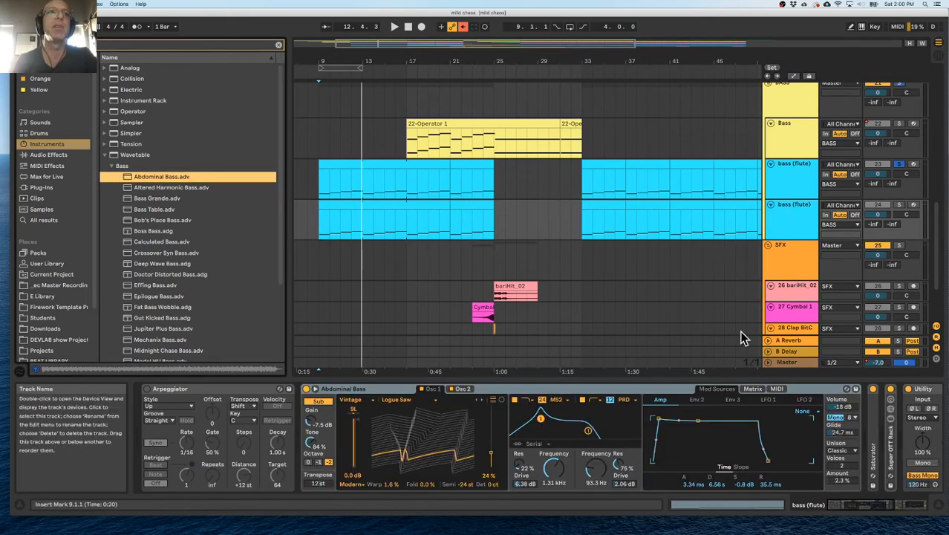
Solo the duplicated bass (flute) track during playback, reduce EQ Eight band 4's cut, and enable band 7 as a high cut at 938 Hz.
{"action": "key", "text": "space"}
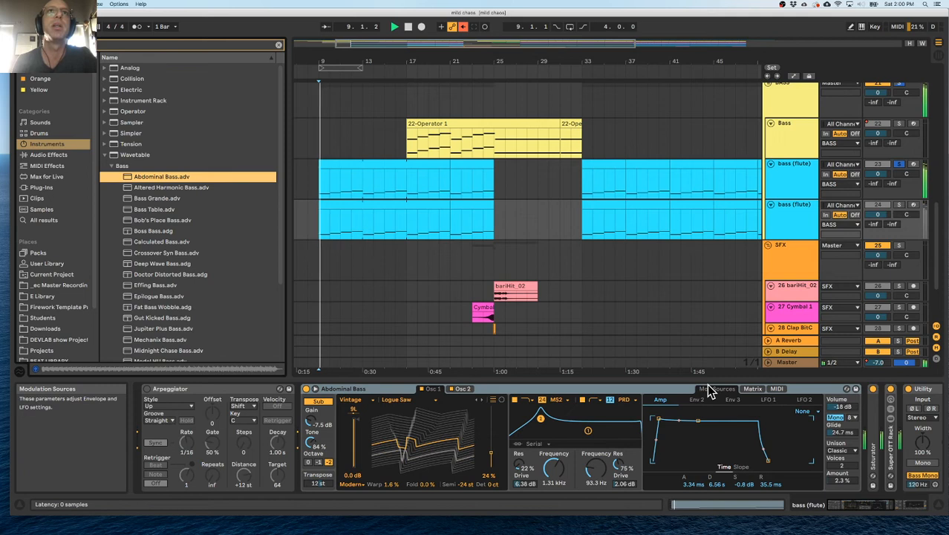
{"action": "left_click", "coordinate": [900, 205]}
{"action": "scroll", "coordinate": [820, 443], "scroll_direction": "right", "scroll_amount": 10}
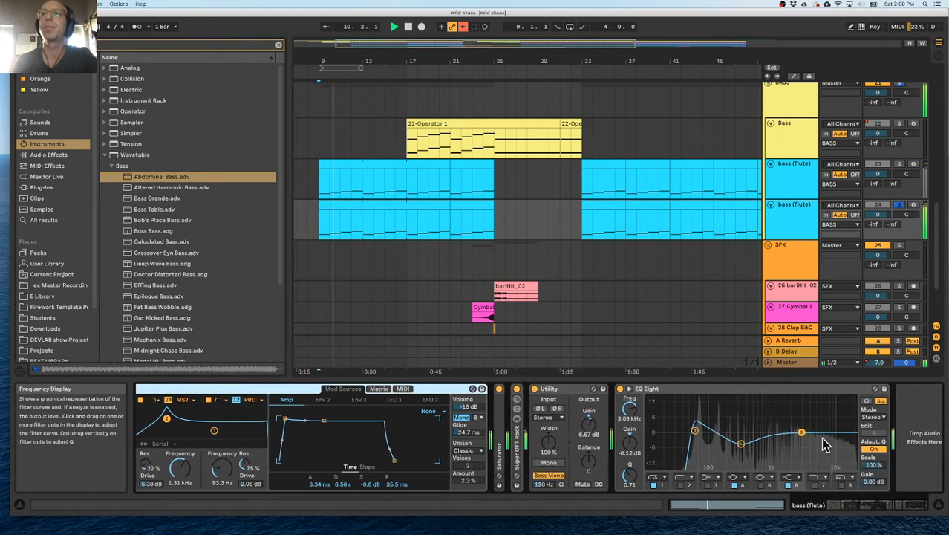
{"action": "left_click_drag", "start_coordinate": [731, 443], "coordinate": [731, 437]}
{"action": "left_click", "coordinate": [805, 485]}
{"action": "left_click_drag", "start_coordinate": [809, 440], "coordinate": [759, 438]}
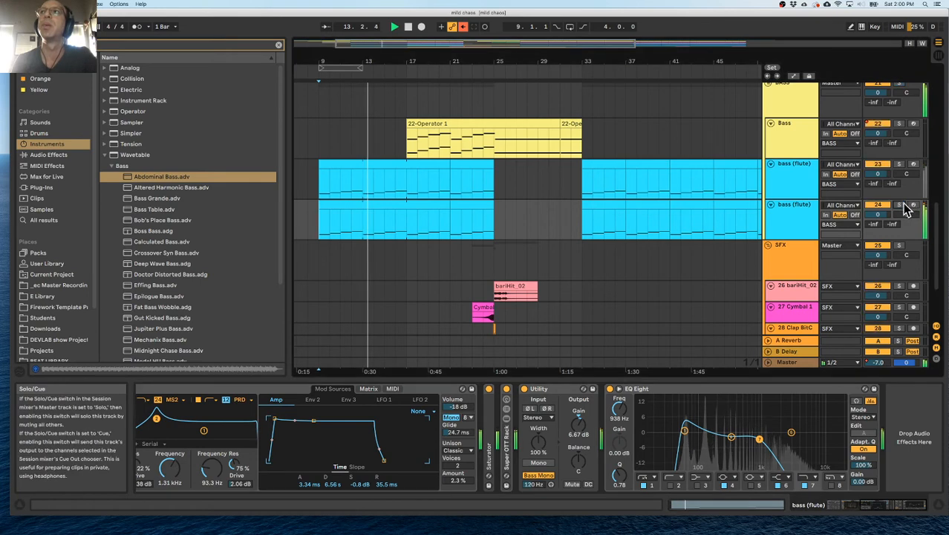
Replay from bar 9 with all tracks audible and set the duplicated bass (flute) track's volume to -1.8 dB.
{"action": "left_click", "coordinate": [320, 220]}
{"action": "scroll", "coordinate": [339, 223], "scroll_direction": "left", "scroll_amount": 3}
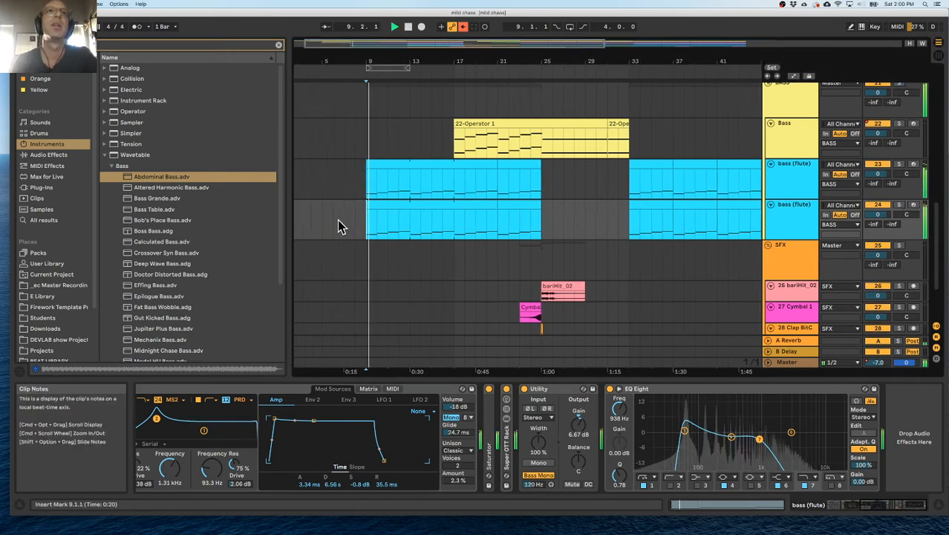
{"action": "left_click_drag", "start_coordinate": [878, 214], "coordinate": [878, 218]}
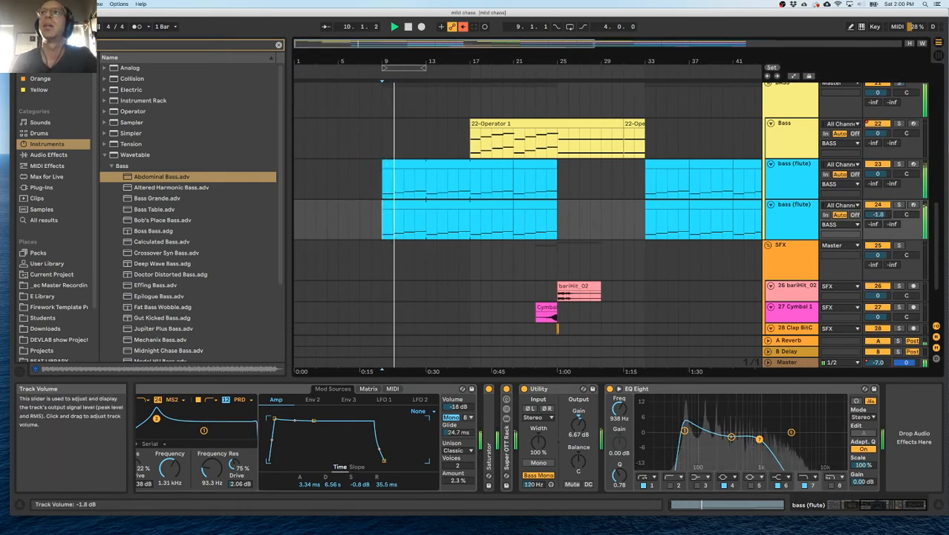
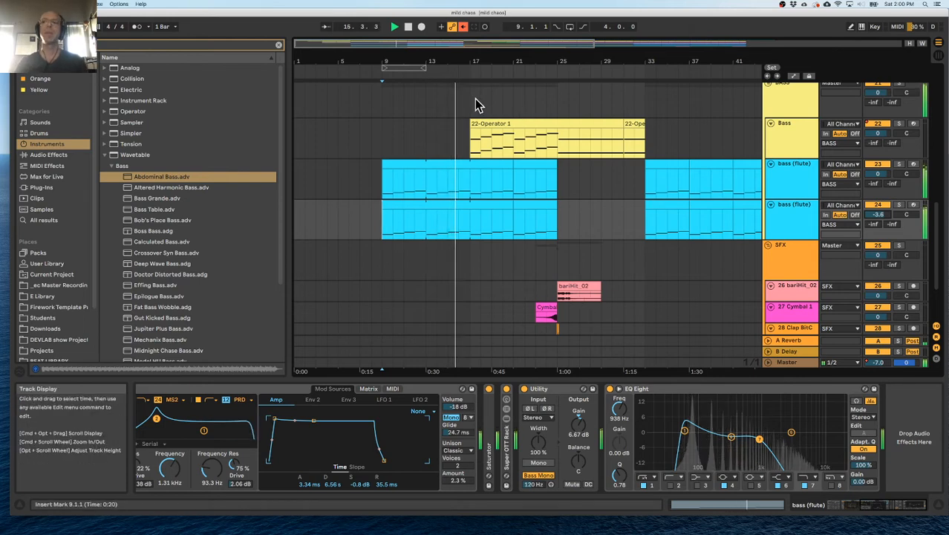
Hide the device chain, replay from bar 9, and review the bells, pads, drums and bass layers across the arrangement.
{"action": "scroll", "coordinate": [490, 97], "scroll_direction": "up", "scroll_amount": 10}
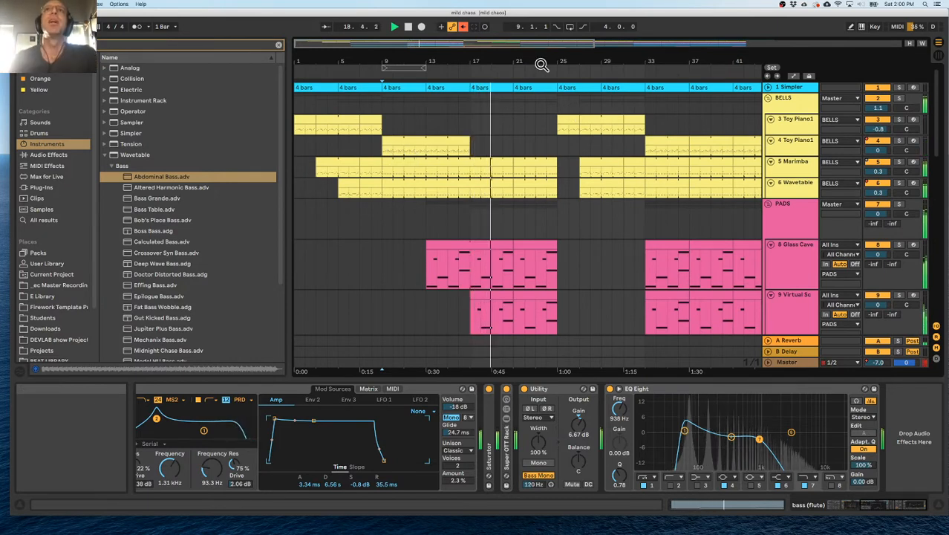
{"action": "left_click_drag", "start_coordinate": [543, 64], "coordinate": [536, 49]}
{"action": "scroll", "coordinate": [491, 138], "scroll_direction": "down", "scroll_amount": 5}
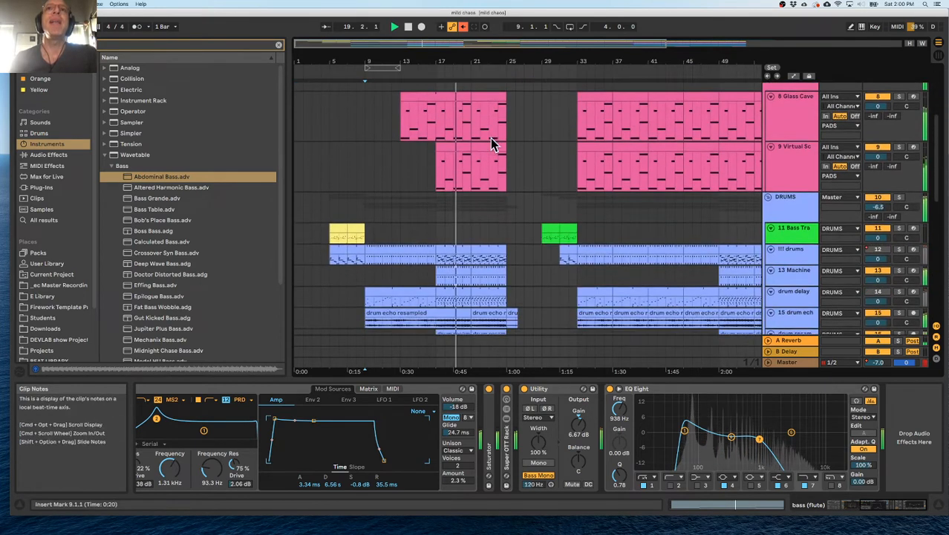
{"action": "double_click", "coordinate": [516, 378]}
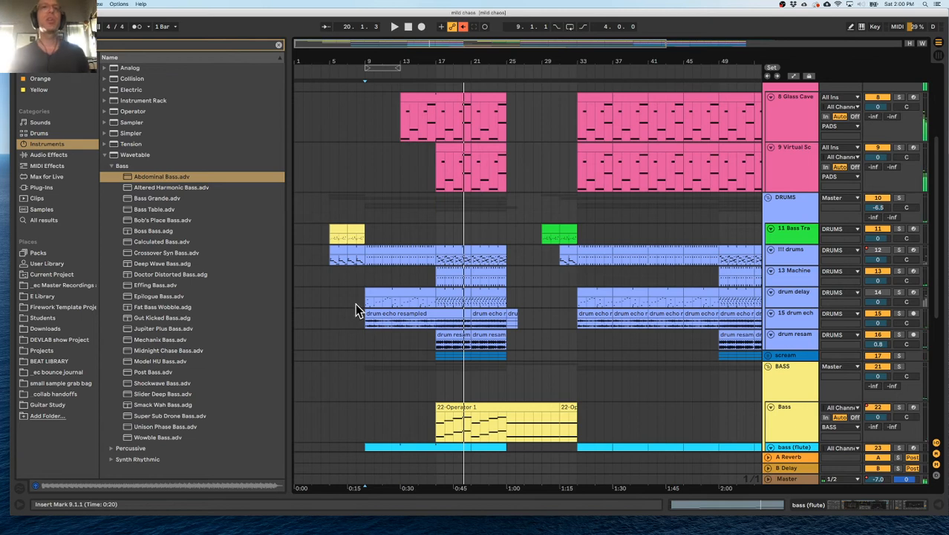
{"action": "scroll", "coordinate": [443, 274], "scroll_direction": "up", "scroll_amount": 6}
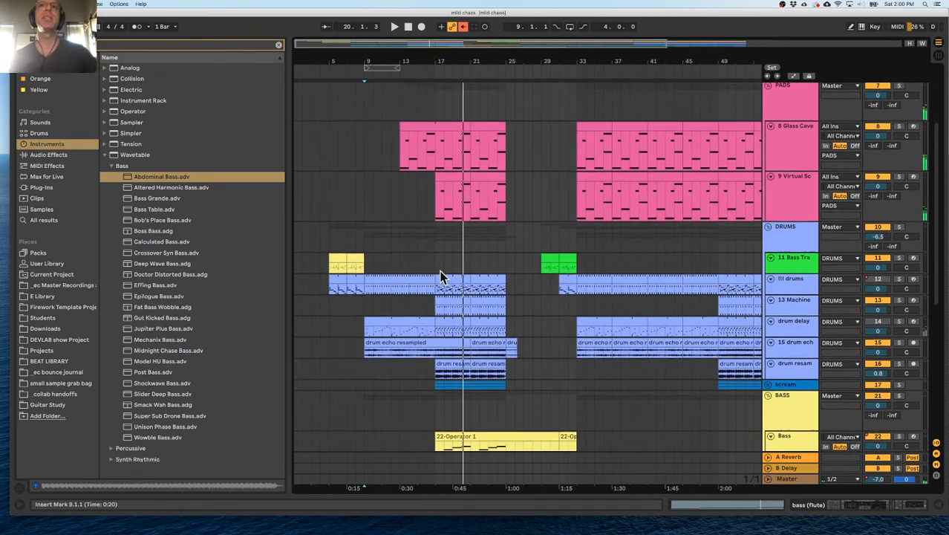
{"action": "scroll", "coordinate": [443, 276], "scroll_direction": "up", "scroll_amount": 1}
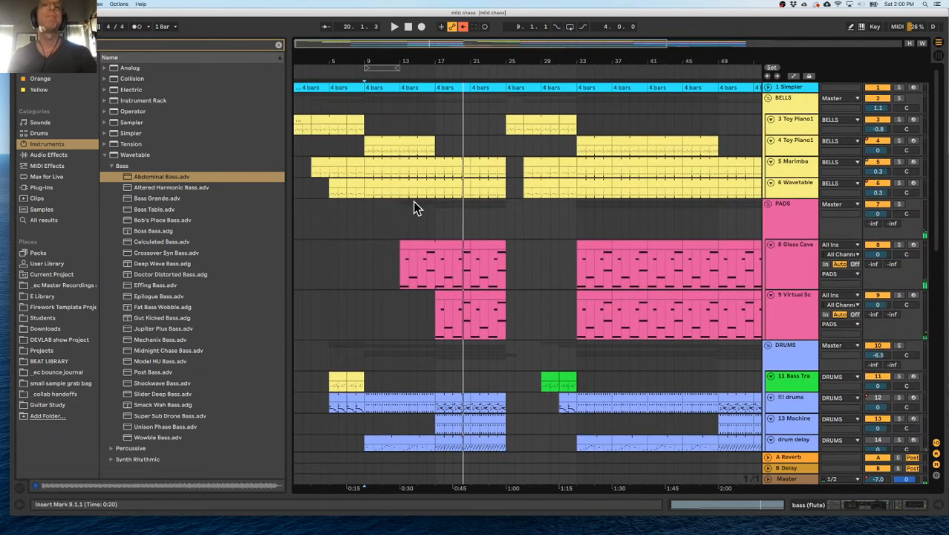
{"action": "key", "text": "space"}
{"action": "scroll", "coordinate": [432, 281], "scroll_direction": "down", "scroll_amount": 10}
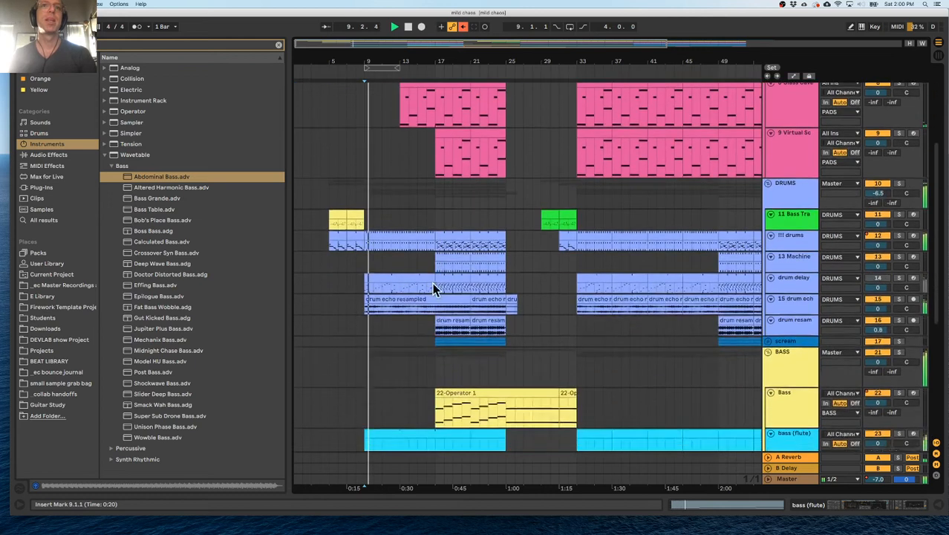
{"action": "left_click_drag", "start_coordinate": [384, 354], "coordinate": [468, 356]}
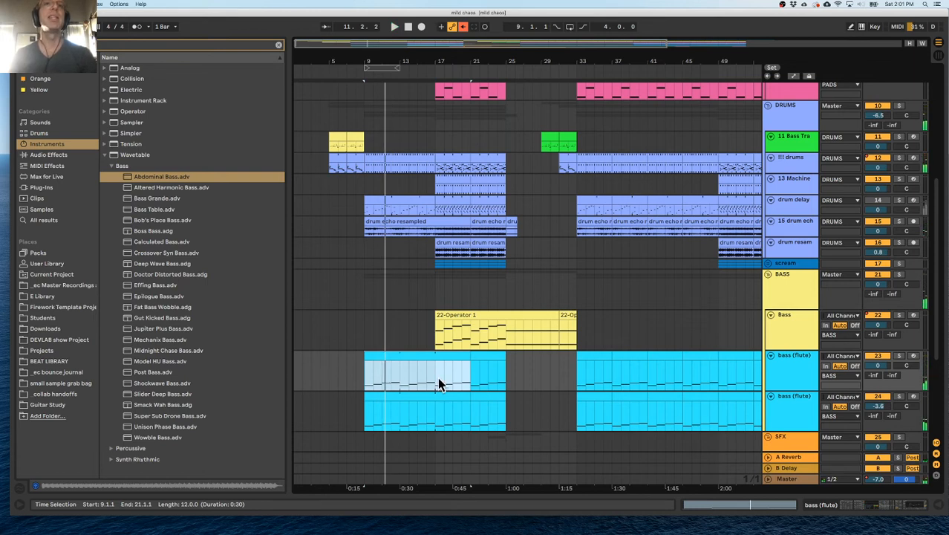
{"action": "scroll", "coordinate": [440, 377], "scroll_direction": "up", "scroll_amount": 5}
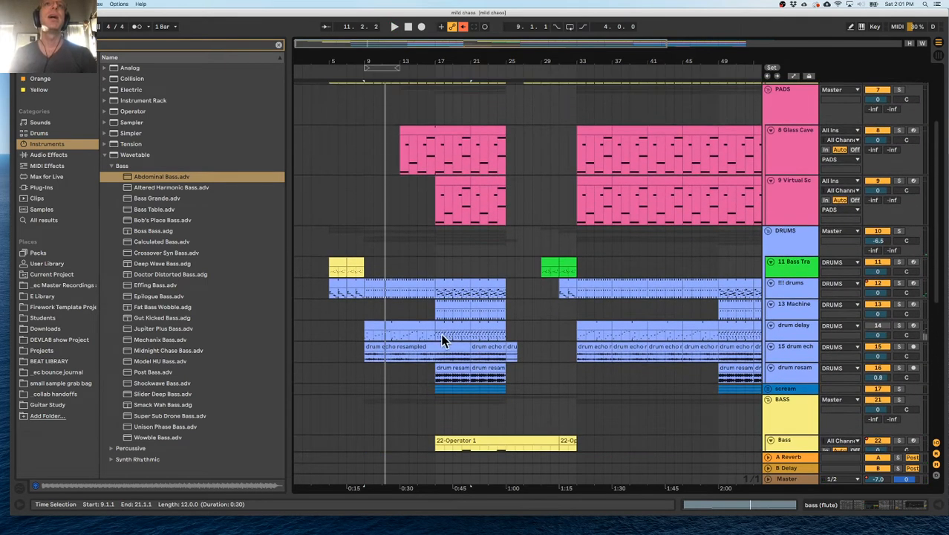
{"action": "left_click", "coordinate": [364, 163]}
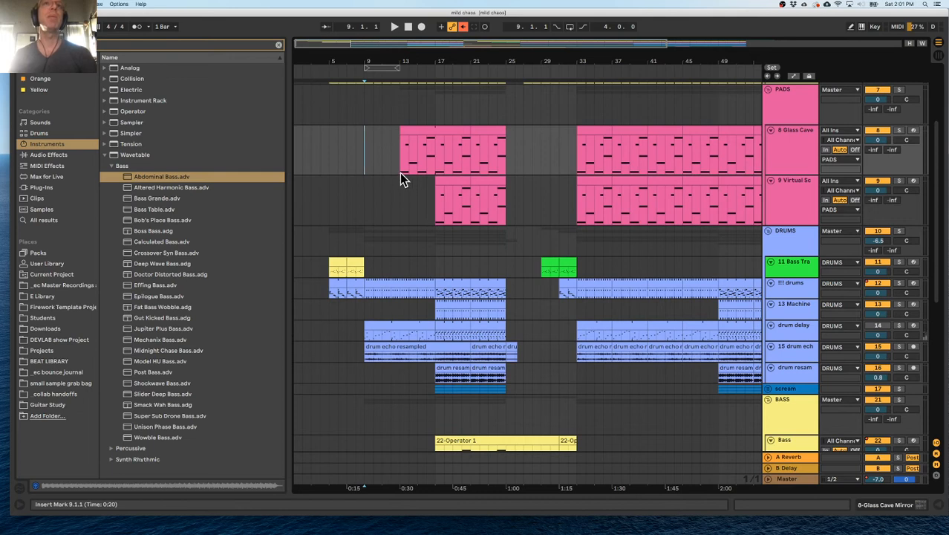
Open track 4's Toy Piano1 clip at bar 9 in the note editor and play the section.
{"action": "scroll", "coordinate": [396, 177], "scroll_direction": "up", "scroll_amount": 4}
{"action": "left_click", "coordinate": [375, 128]}
{"action": "left_click_drag", "start_coordinate": [384, 61], "coordinate": [349, 121]}
{"action": "left_click", "coordinate": [450, 134]}
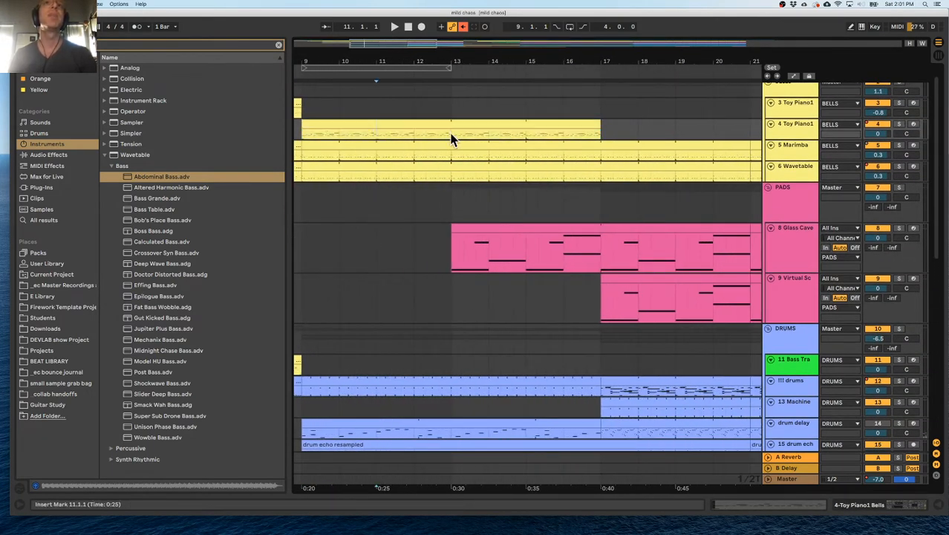
{"action": "double_click", "coordinate": [321, 127]}
{"action": "key", "text": "space"}
{"action": "scroll", "coordinate": [474, 372], "scroll_direction": "down", "scroll_amount": 4}
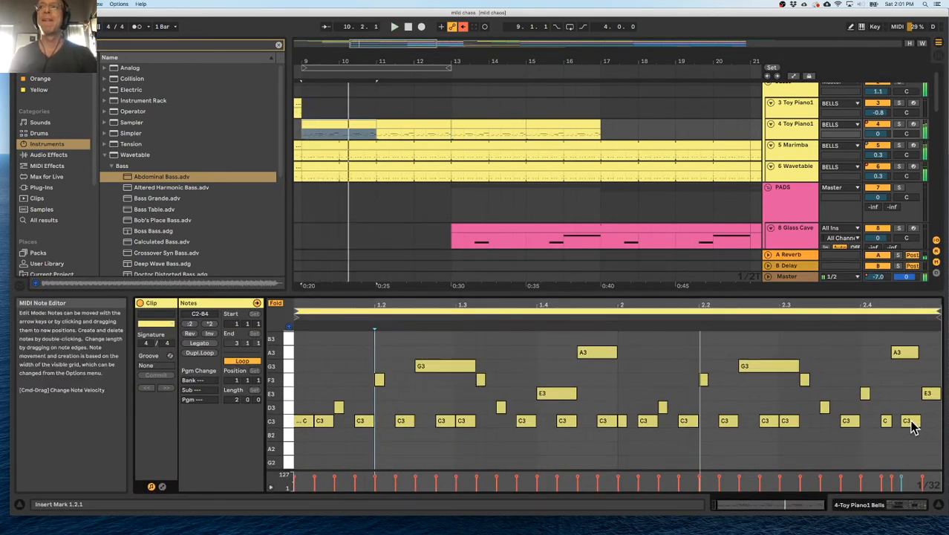
Try removing all C3 notes from track 4's Toy Piano1 clip at bar 9, and undo the deletion.
{"action": "left_click", "coordinate": [882, 435]}
{"action": "left_click_drag", "start_coordinate": [900, 430], "coordinate": [312, 424]}
{"action": "key", "text": "Delete"}
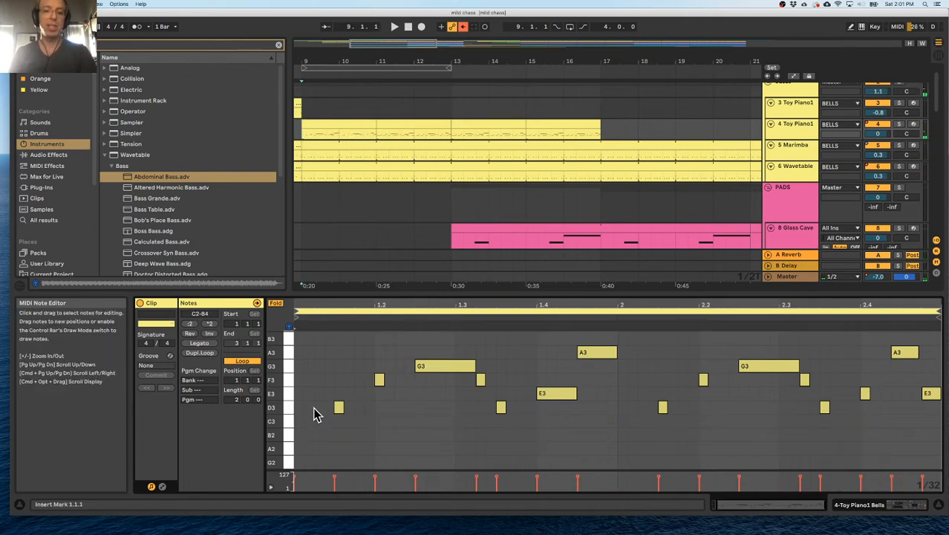
{"action": "key", "text": "super+z"}
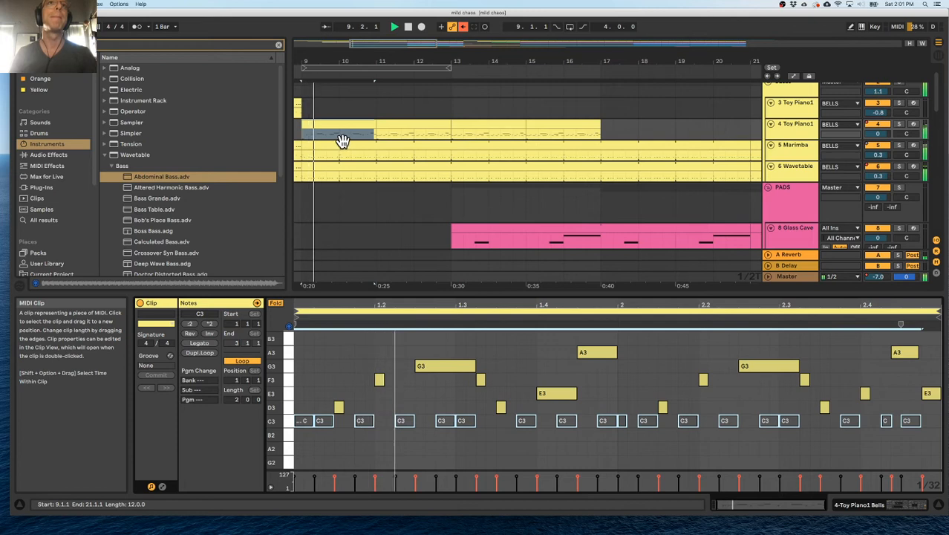
Set the volume of track 4 Toy Piano1 to 3.8 dB while reviewing its clip notes at bar 11.
{"action": "left_click", "coordinate": [408, 125]}
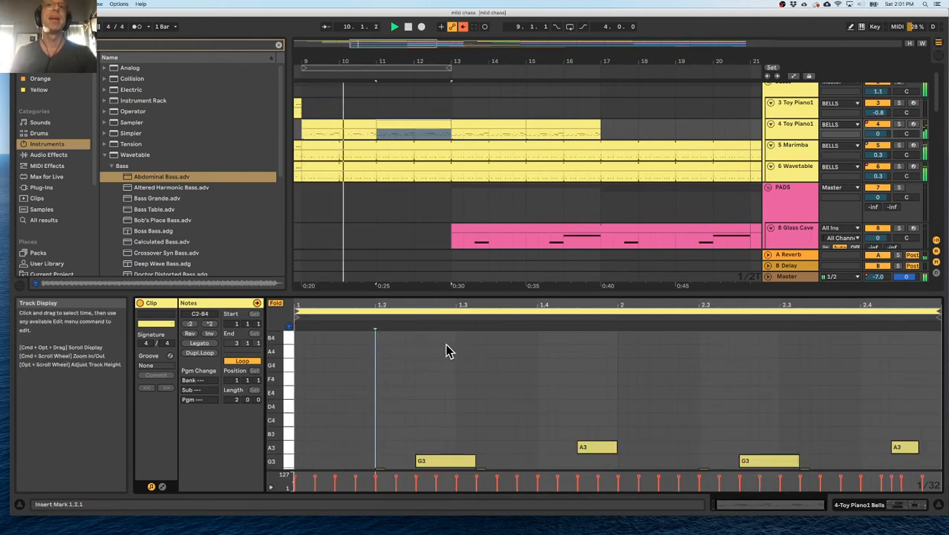
{"action": "scroll", "coordinate": [457, 350], "scroll_direction": "down", "scroll_amount": 3}
{"action": "left_click_drag", "start_coordinate": [879, 134], "coordinate": [879, 117]}
{"action": "scroll", "coordinate": [637, 373], "scroll_direction": "down", "scroll_amount": 4}
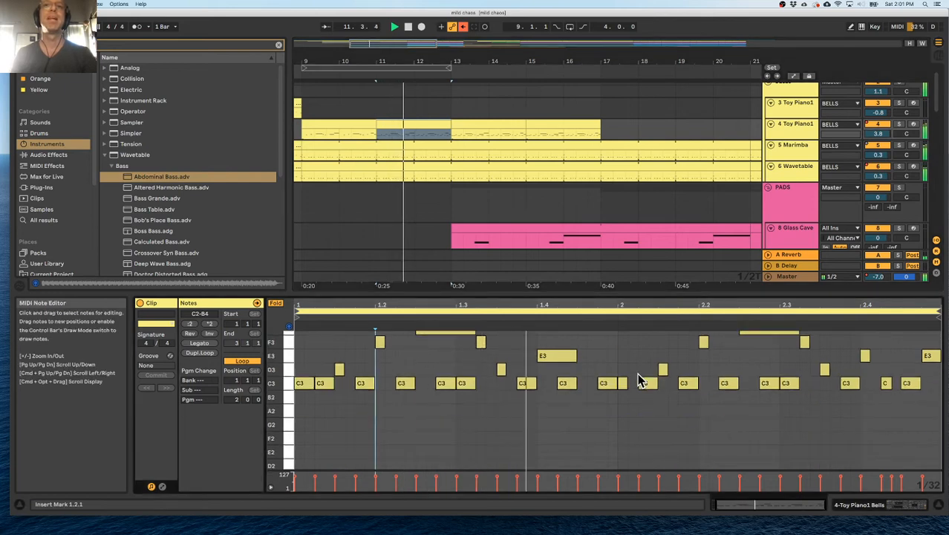
{"action": "scroll", "coordinate": [638, 373], "scroll_direction": "up", "scroll_amount": 3}
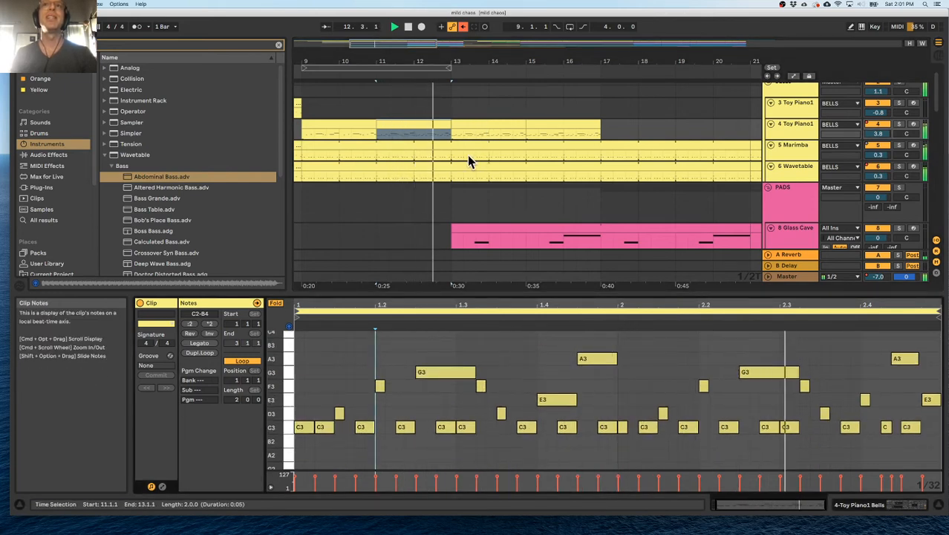
Delete the Marimba part from bar 9 to bar 13 and replay from bar 9.
{"action": "mouse_move", "coordinate": [449, 156]}
{"action": "left_mouse_down"}
{"action": "mouse_move", "coordinate": [275, 159]}
{"action": "mouse_move", "coordinate": [305, 164]}
{"action": "mouse_move", "coordinate": [313, 147]}
{"action": "left_mouse_up"}
{"action": "left_click", "coordinate": [313, 150]}
{"action": "key", "text": "space"}
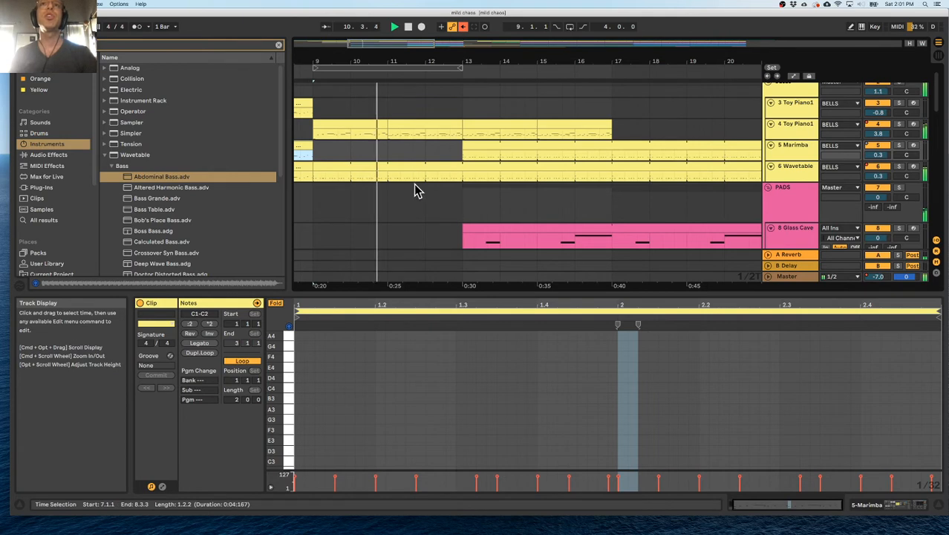
Hide the note editor and replay the transition into bar 9 with more of the arrangement in view.
{"action": "double_click", "coordinate": [539, 293]}
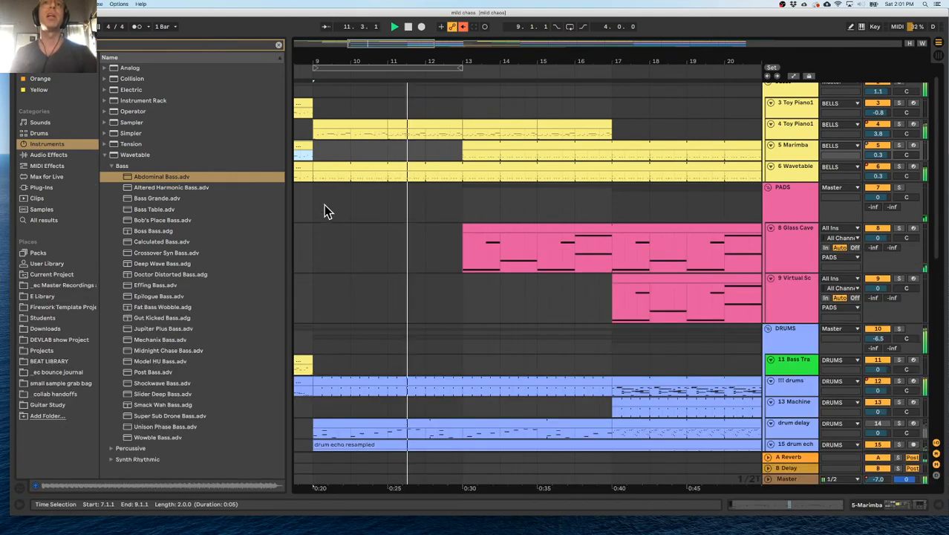
{"action": "left_click", "coordinate": [623, 69]}
{"action": "left_click", "coordinate": [378, 69]}
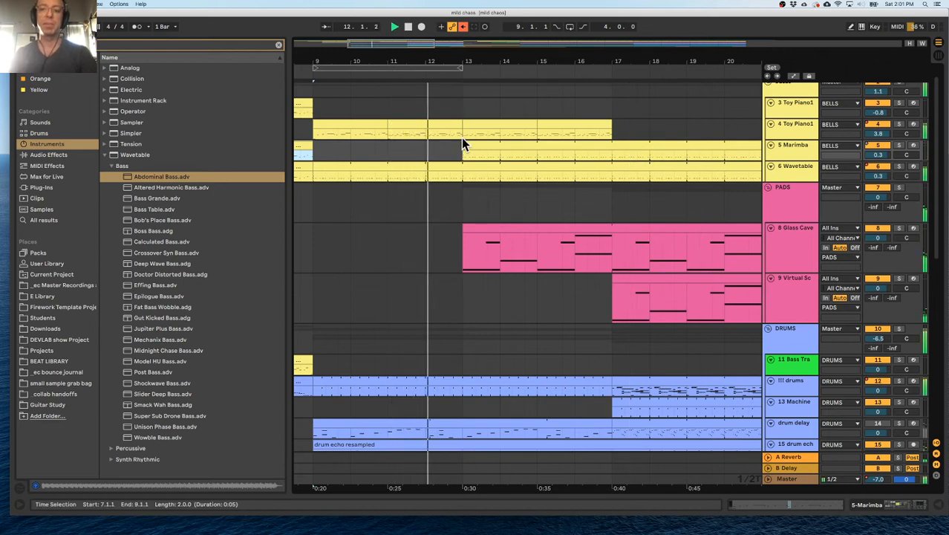
{"action": "left_click_drag", "start_coordinate": [464, 60], "coordinate": [464, 24]}
{"action": "left_click", "coordinate": [358, 70]}
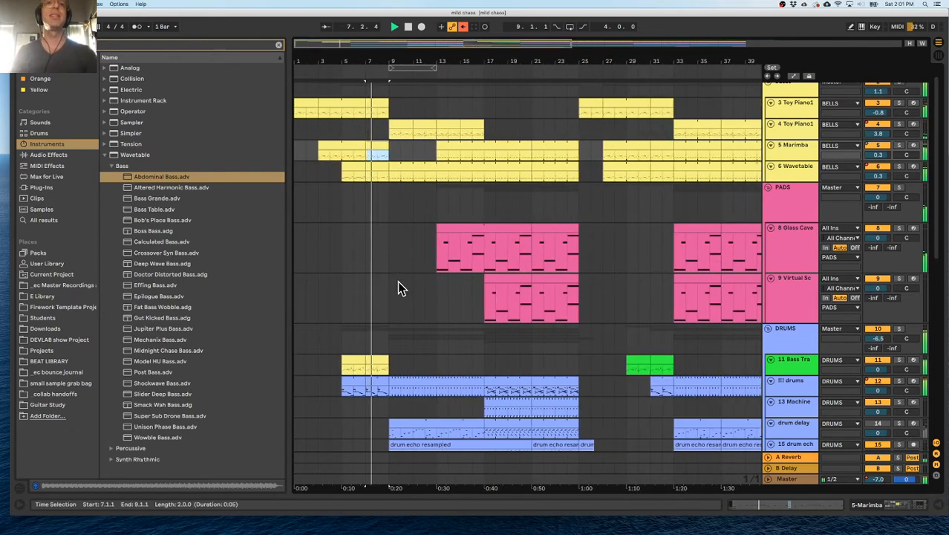
{"action": "scroll", "coordinate": [395, 301], "scroll_direction": "down", "scroll_amount": 3}
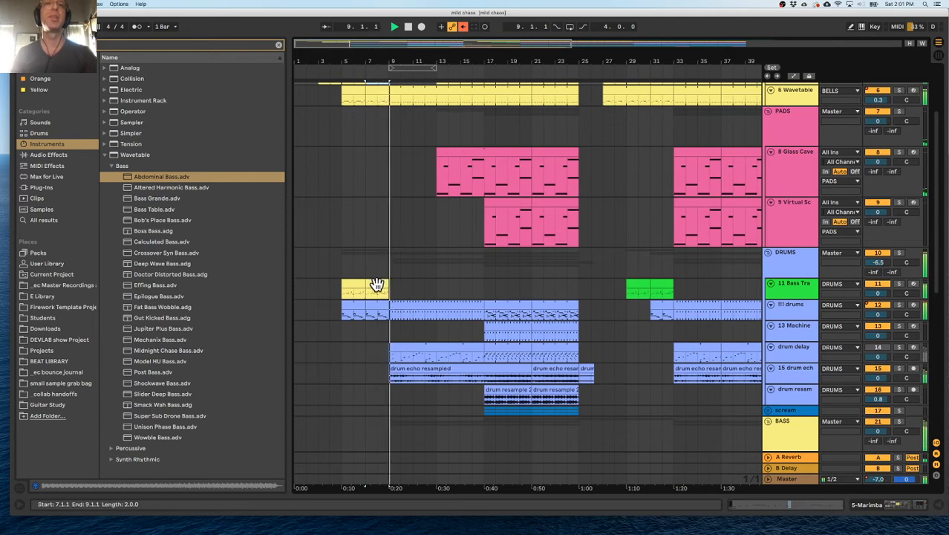
Try repeating the Bass Trampoline clip from bar 9 up to bar 17.
{"action": "left_click_drag", "start_coordinate": [377, 286], "coordinate": [420, 288]}
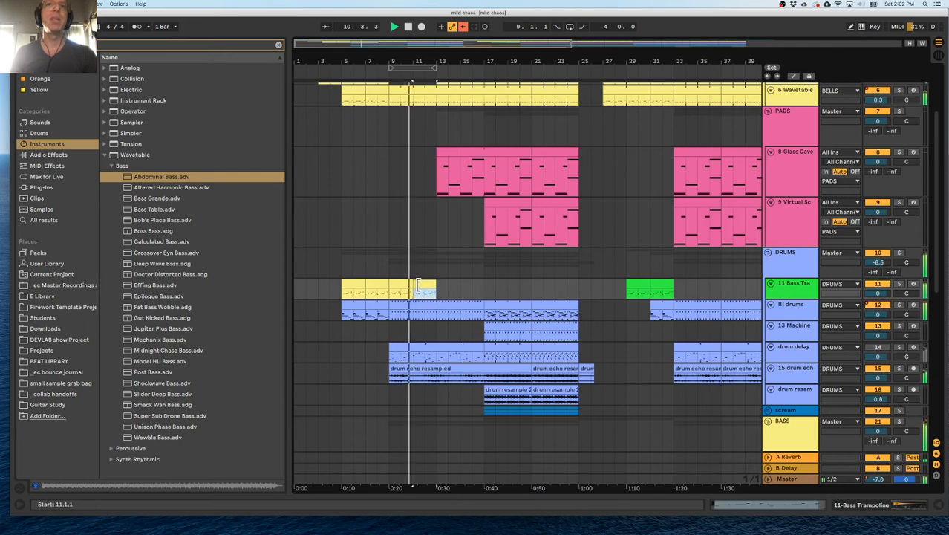
{"action": "key", "text": "super+z"}
{"action": "key", "text": "super+d"}
{"action": "key", "text": "super+d"}
{"action": "key", "text": "super+d"}
{"action": "key", "text": "super+d"}
{"action": "key", "text": "super+z"}
Open the Bass Trampoline clip at bar 9 and solo its track to audition the notes.
{"action": "double_click", "coordinate": [401, 285]}
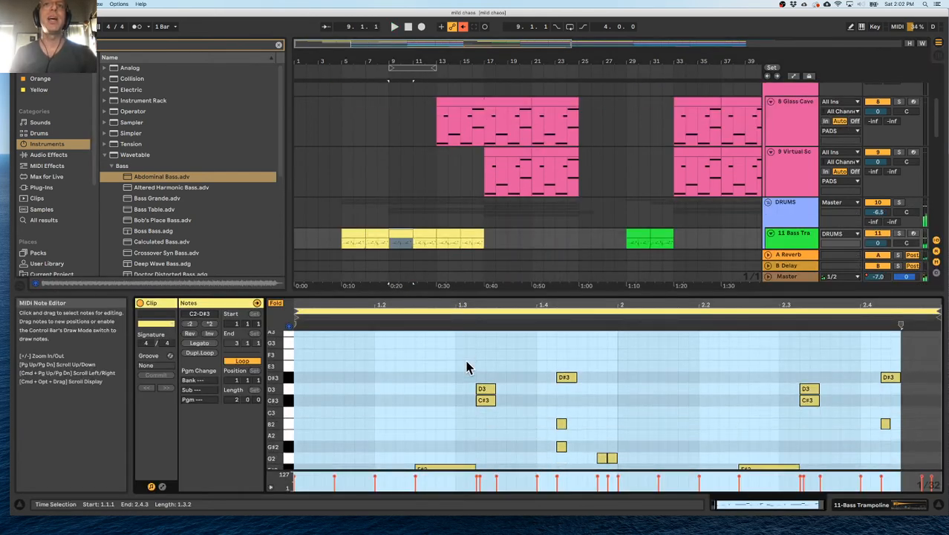
{"action": "left_click", "coordinate": [417, 286]}
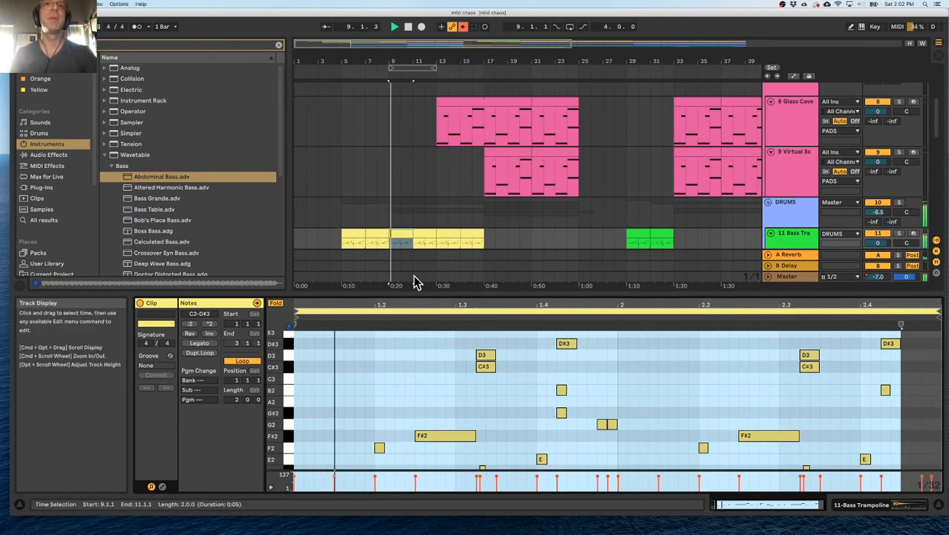
{"action": "left_click", "coordinate": [899, 234]}
{"action": "scroll", "coordinate": [547, 233], "scroll_direction": "down", "scroll_amount": 4}
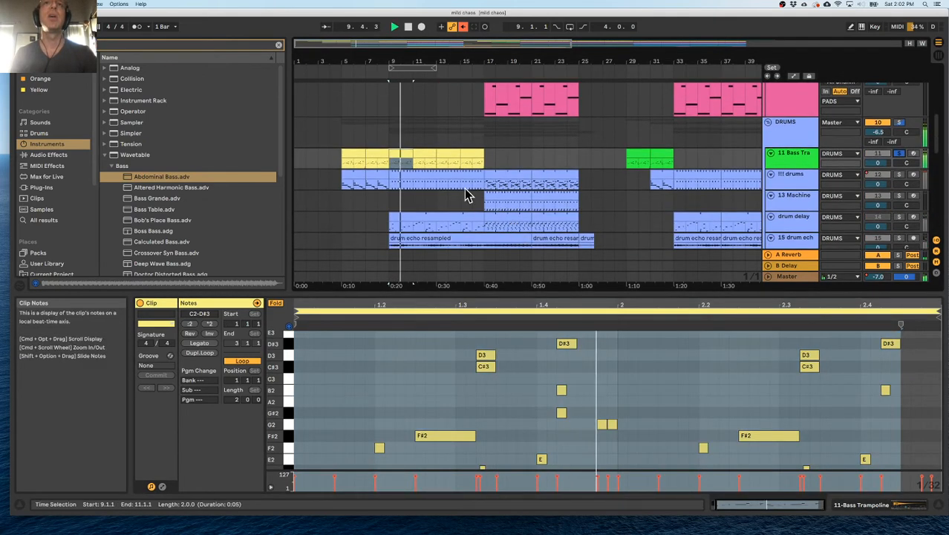
Remove the Bass Trampoline copies after bar 9 and repeat the intro pattern of !!! drums from bar 9 to bar 17.
{"action": "left_click", "coordinate": [477, 156]}
{"action": "left_click_drag", "start_coordinate": [477, 156], "coordinate": [422, 188]}
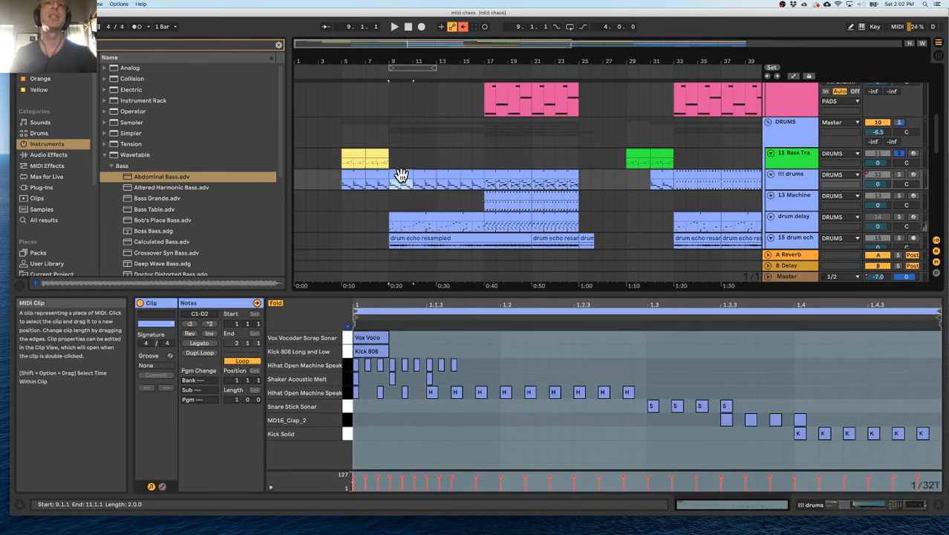
Add Kick Solid notes on beats 1, 2 and 3 of the !!! drums clip at bar 9.
{"action": "left_click", "coordinate": [396, 180]}
{"action": "double_click", "coordinate": [360, 434]}
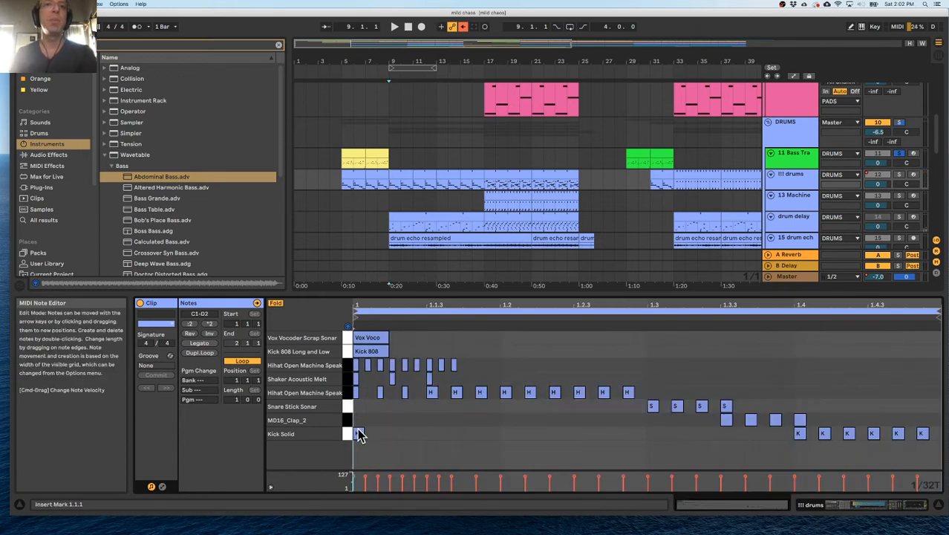
{"action": "double_click", "coordinate": [508, 435]}
{"action": "double_click", "coordinate": [653, 435]}
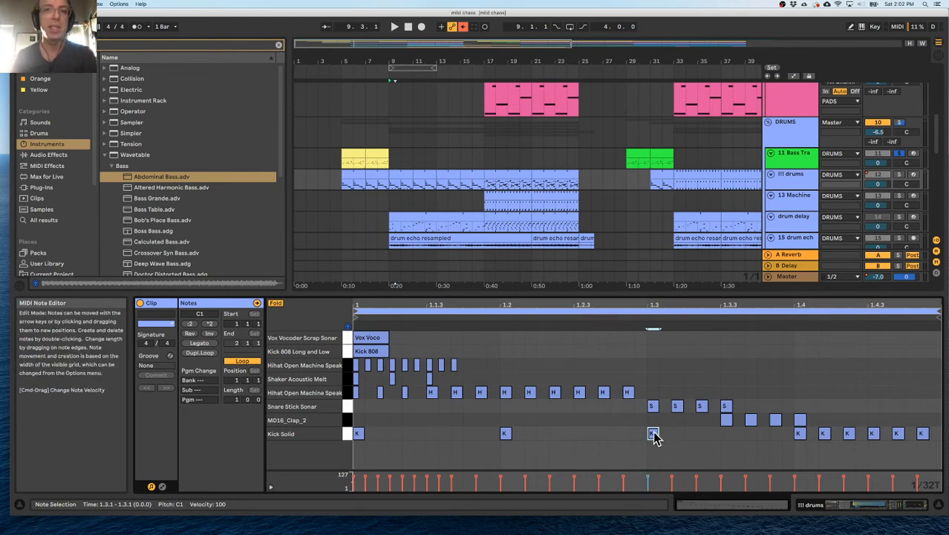
Display the MIDI Effects category in the browser.
{"action": "left_click", "coordinate": [45, 168]}
{"action": "left_click", "coordinate": [279, 45]}
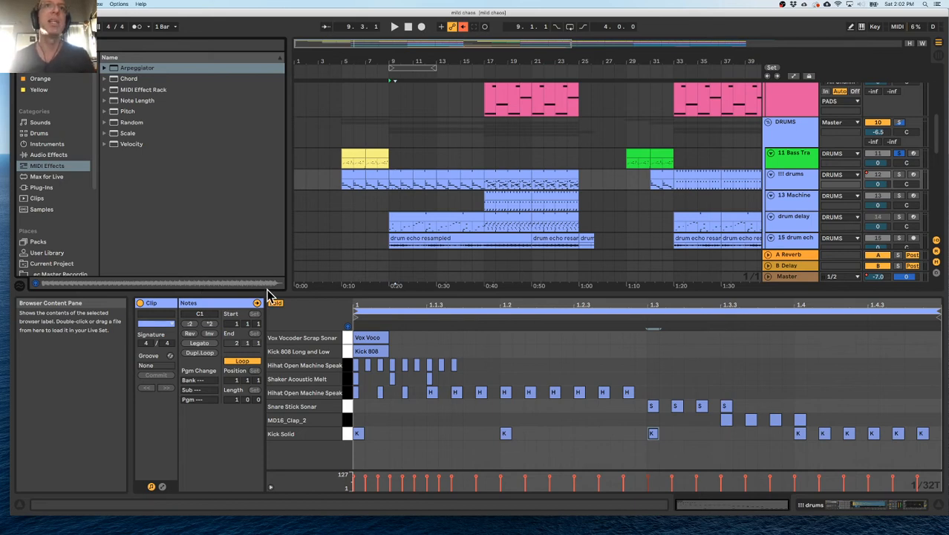
{"action": "mouse_move", "coordinate": [345, 291]}
{"action": "left_mouse_down"}
{"action": "mouse_move", "coordinate": [349, 304]}
{"action": "mouse_move", "coordinate": [347, 294]}
{"action": "left_mouse_up"}
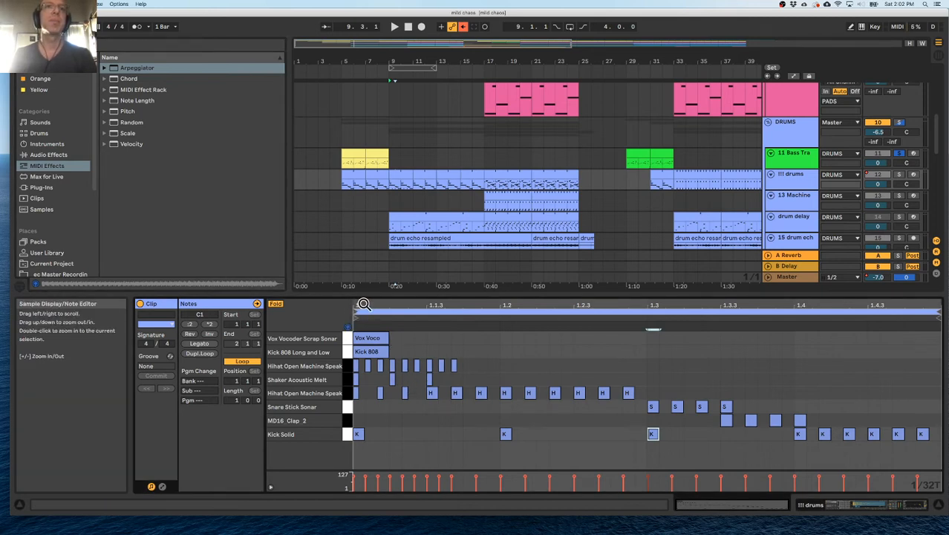
Solo the !!! drums track and play it from bar 9 and from the original pattern at bar 5.
{"action": "key", "text": "space"}
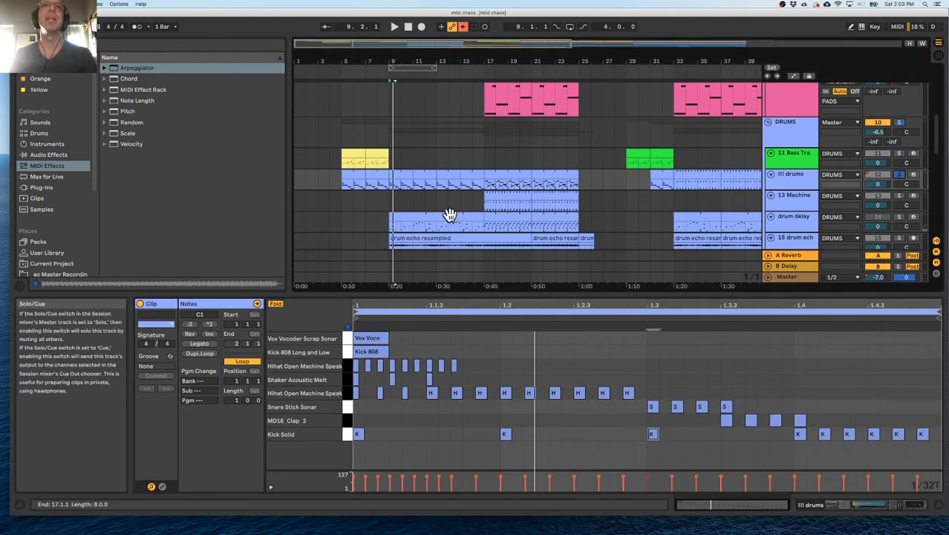
{"action": "left_click", "coordinate": [350, 183]}
{"action": "key", "text": "space"}
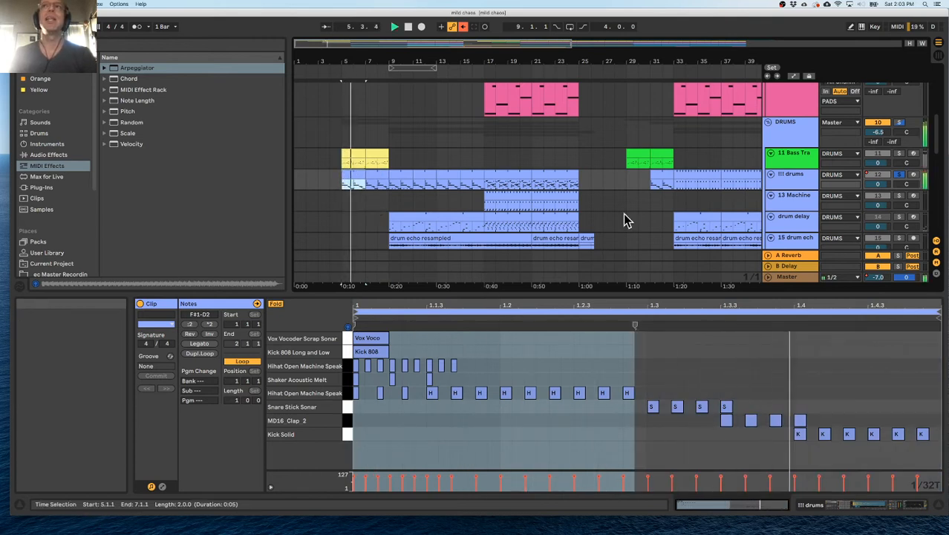
Copy the Kick 808 Long and Low note from beat 1 to beat 2 in the !!! drums clip at bar 9.
{"action": "left_click_drag", "start_coordinate": [385, 61], "coordinate": [387, 134]}
{"action": "left_click", "coordinate": [428, 178]}
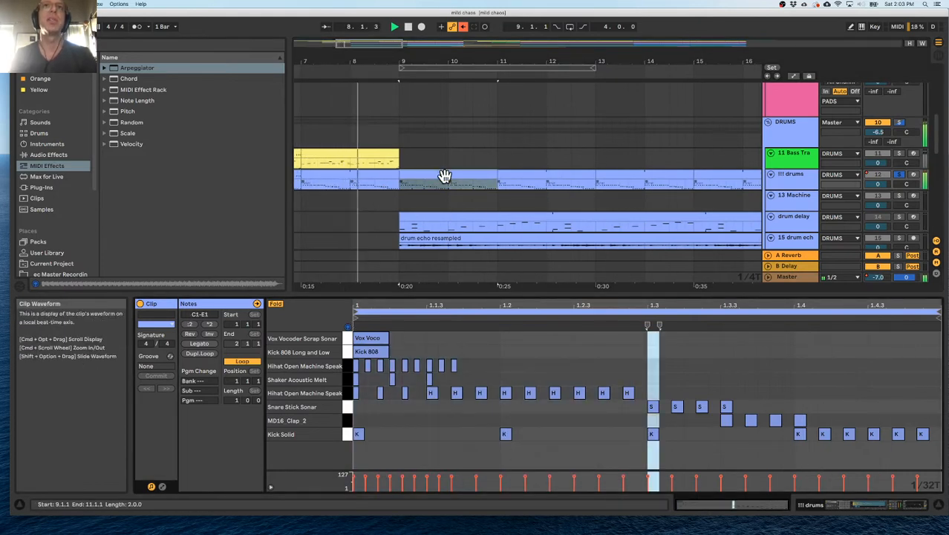
{"action": "left_click", "coordinate": [440, 176]}
{"action": "key", "text": "space"}
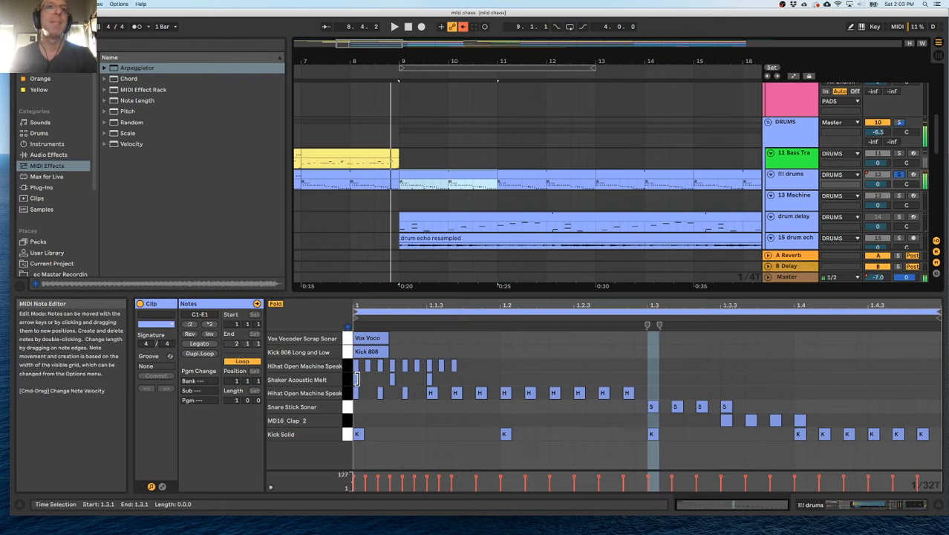
{"action": "left_click", "coordinate": [361, 362]}
{"action": "left_click_drag", "start_coordinate": [368, 349], "coordinate": [518, 359]}
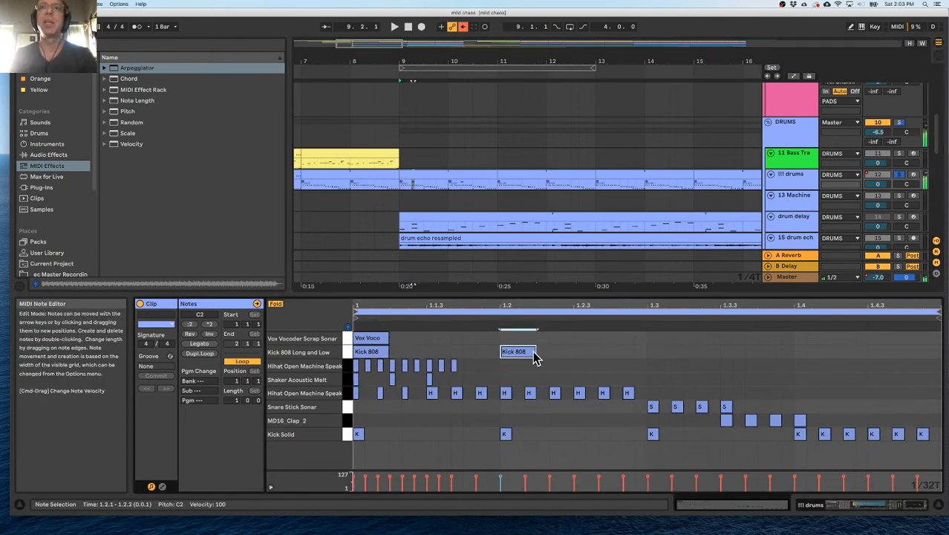
Copy the Kick 808 Long and Low note to beats 3 and 4, and duplicate the bar 9 drum clip three times up to bar 17.
{"action": "left_click_drag", "start_coordinate": [661, 355], "coordinate": [813, 356]}
{"action": "left_click", "coordinate": [435, 176]}
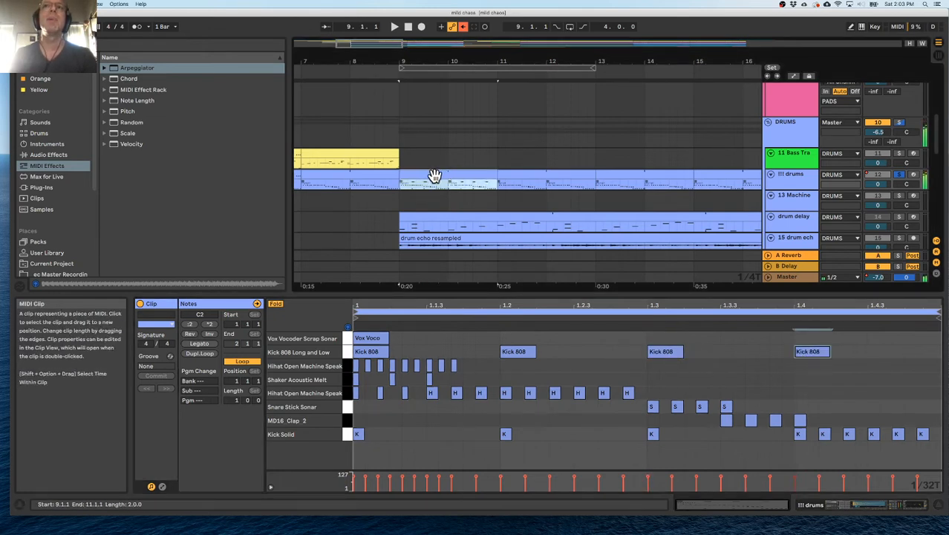
{"action": "key", "text": "super+d"}
{"action": "key", "text": "super+d"}
{"action": "key", "text": "super+d"}
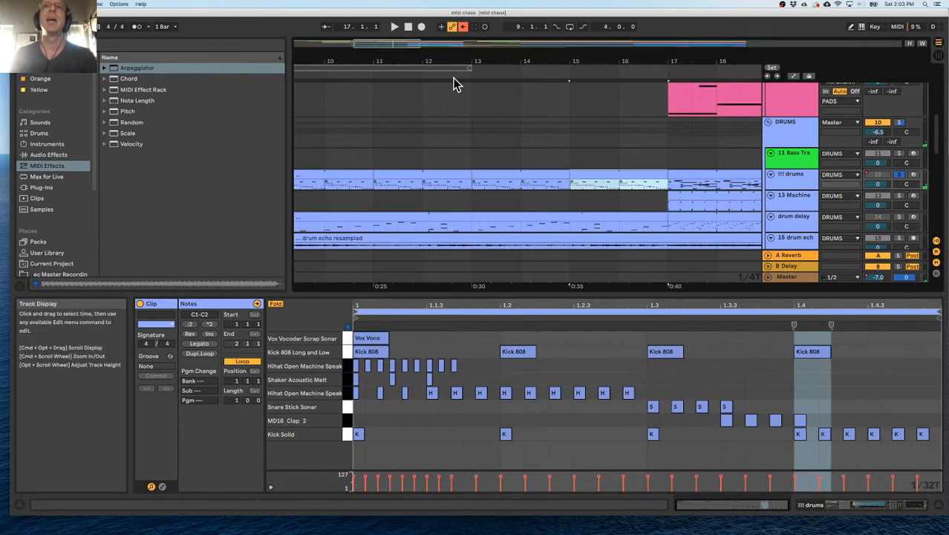
{"action": "scroll", "coordinate": [459, 112], "scroll_direction": "left", "scroll_amount": 5}
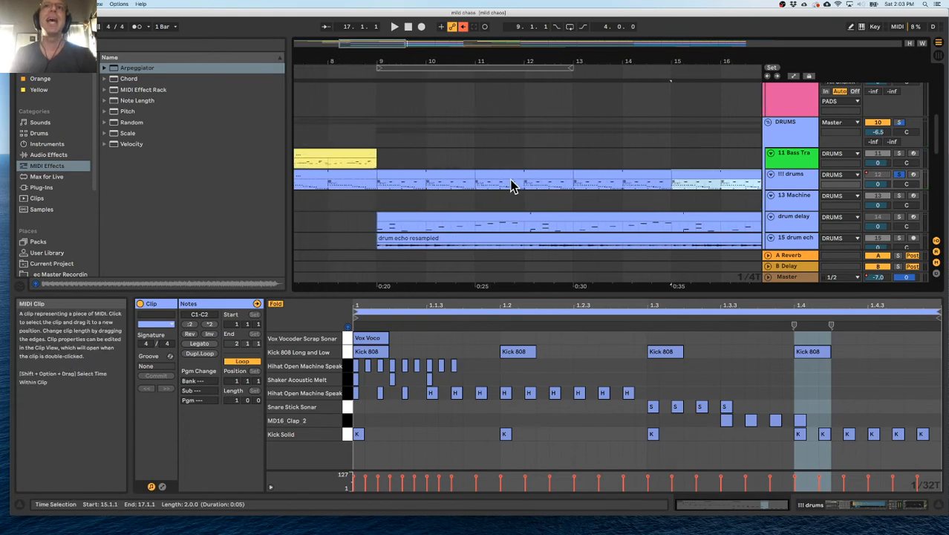
Deactivate all snare, clap, shaker and upper hi-hat notes in the !!! drums clip at bar 9 and play it back.
{"action": "left_click", "coordinate": [590, 180]}
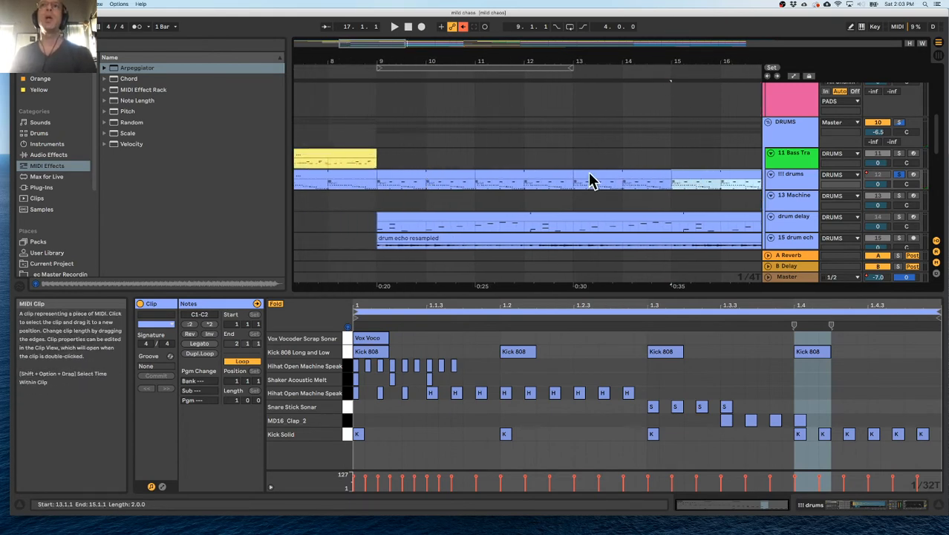
{"action": "left_click", "coordinate": [414, 173]}
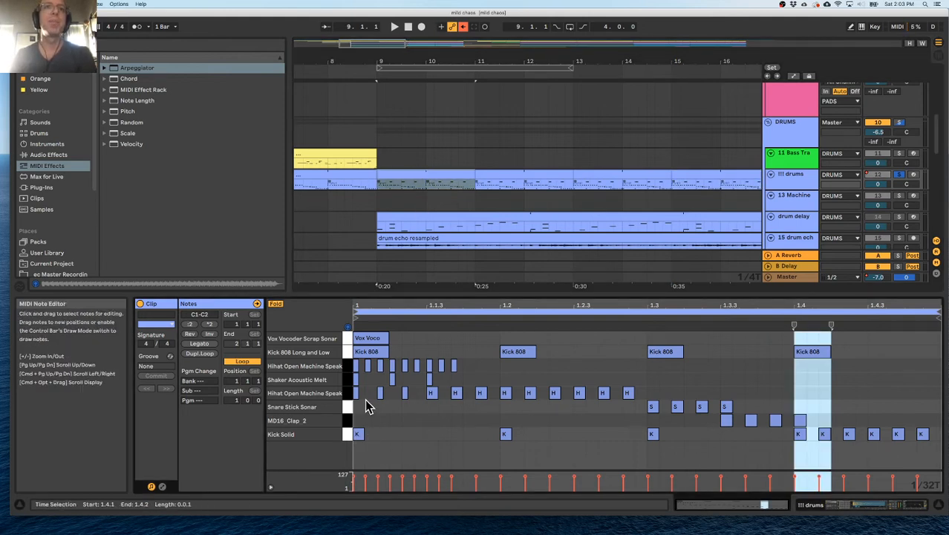
{"action": "left_click_drag", "start_coordinate": [357, 425], "coordinate": [946, 411]}
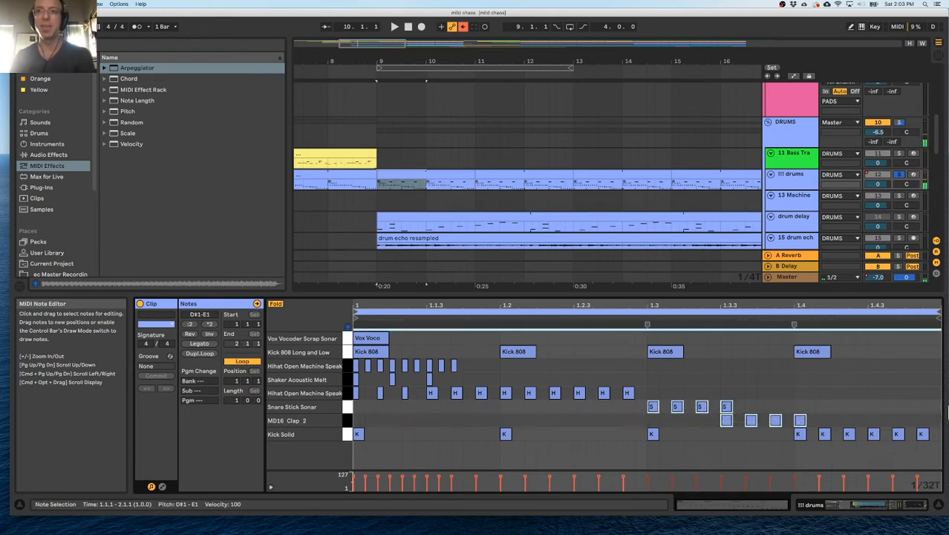
{"action": "left_click", "coordinate": [810, 382]}
{"action": "left_click_drag", "start_coordinate": [852, 381], "coordinate": [346, 365]}
{"action": "key", "text": "0"}
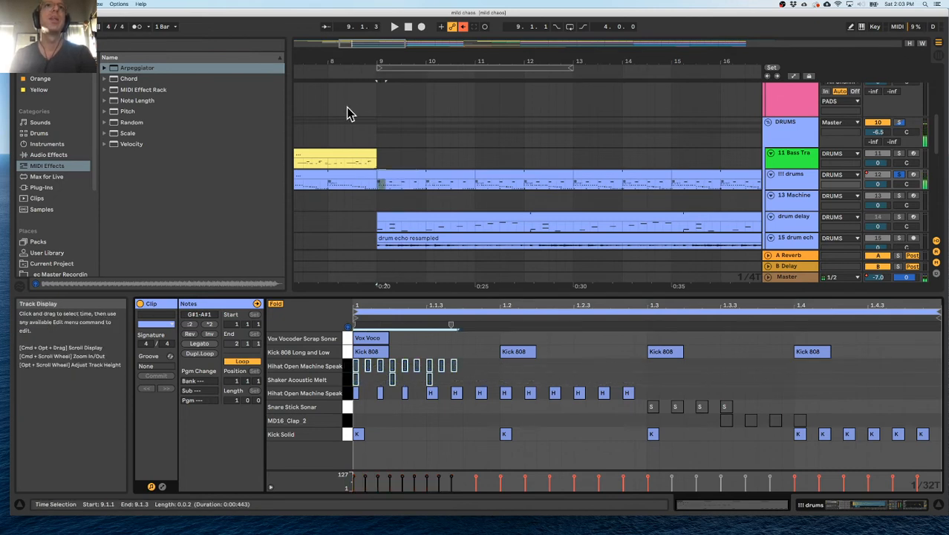
{"action": "left_click", "coordinate": [315, 72]}
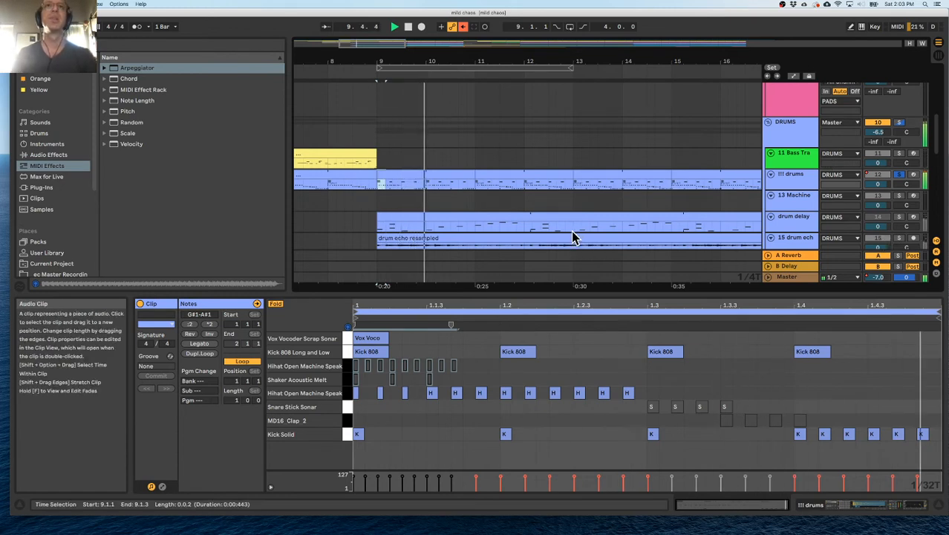
Deactivate the five Kick Solid notes following beat 4 in the !!! drums clip at bar 9.
{"action": "left_click", "coordinate": [494, 172]}
{"action": "double_click", "coordinate": [437, 176]}
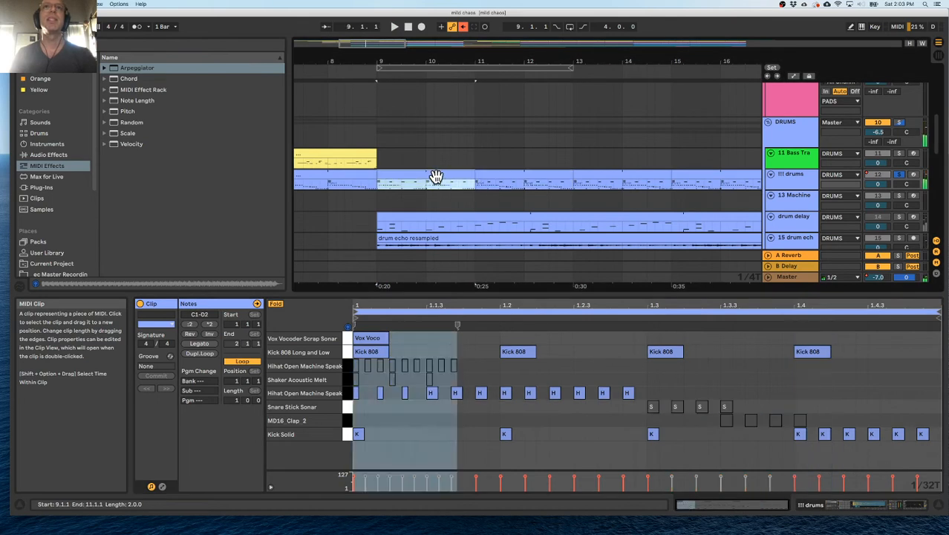
{"action": "left_click_drag", "start_coordinate": [826, 414], "coordinate": [927, 462]}
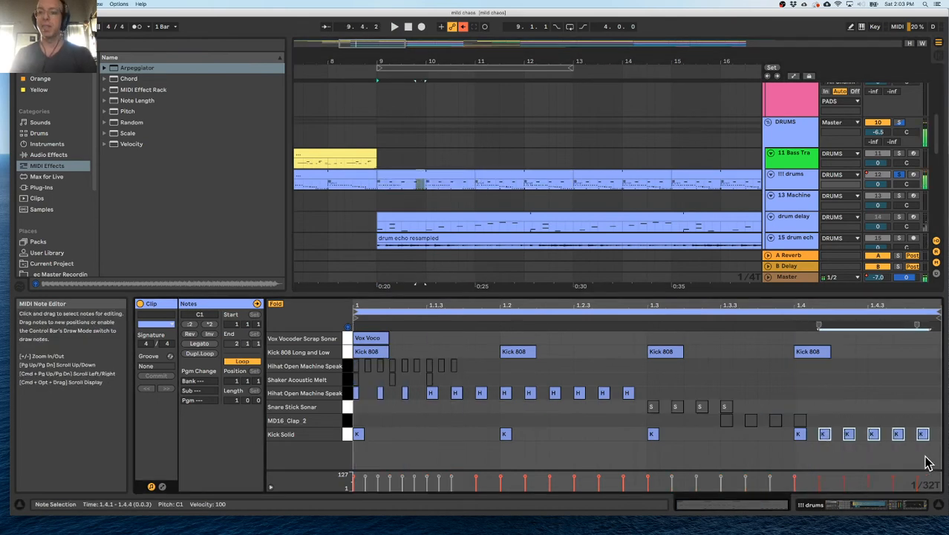
In the bar 11 drum clip, deactivate three Kick Solid notes after beat 4, the last three snares and all but the third clap, and play it.
{"action": "left_click", "coordinate": [507, 176]}
{"action": "left_click", "coordinate": [797, 400]}
{"action": "left_click_drag", "start_coordinate": [827, 407], "coordinate": [889, 459]}
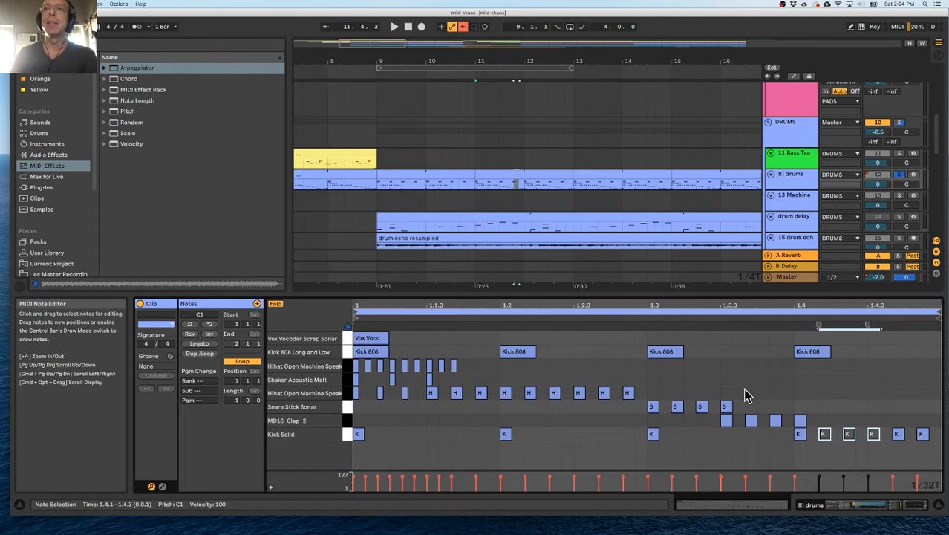
{"action": "left_click_drag", "start_coordinate": [746, 389], "coordinate": [681, 406]}
{"action": "left_click_drag", "start_coordinate": [822, 407], "coordinate": [739, 425]}
{"action": "left_click", "coordinate": [799, 421]}
{"action": "key", "text": "0"}
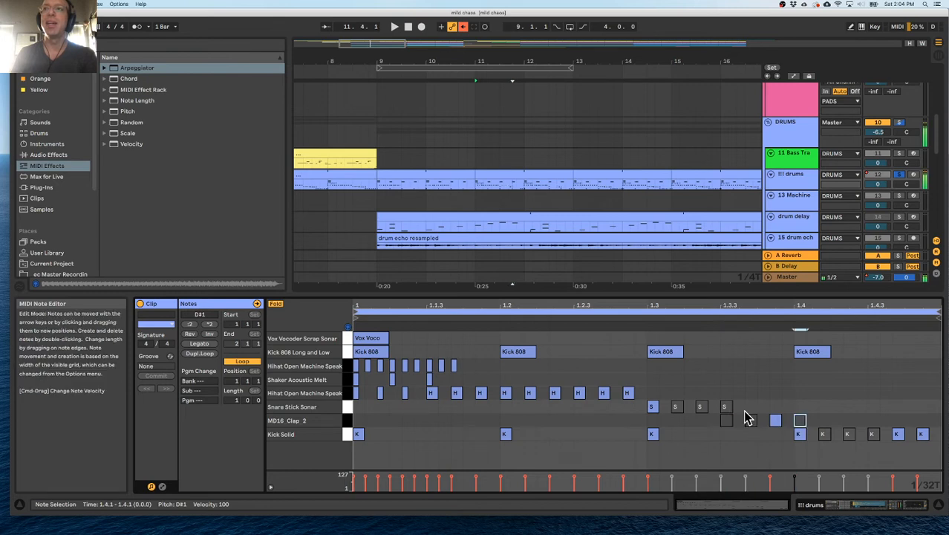
{"action": "key", "text": "space"}
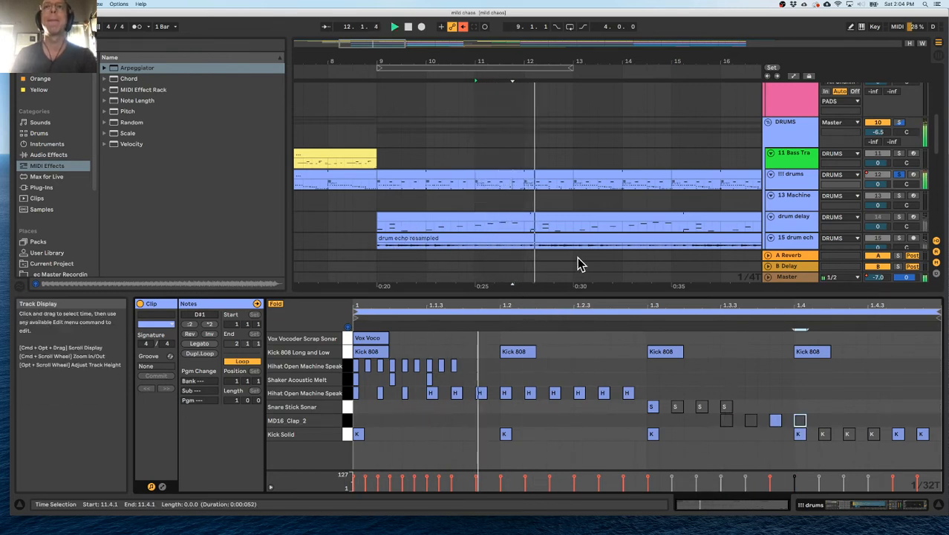
Deactivate the lower hi-hat notes from beat 2 onward in the !!! drums clip at bar 9.
{"action": "left_click", "coordinate": [393, 186]}
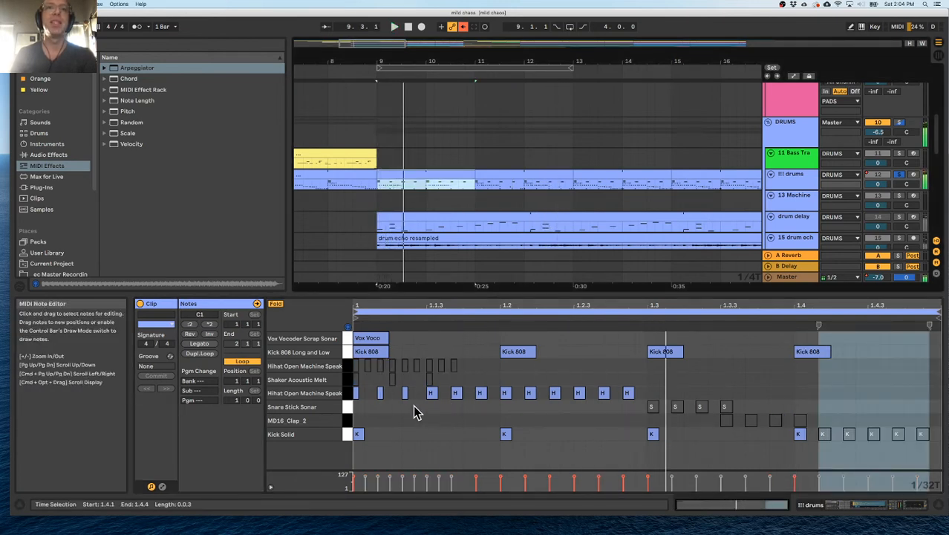
{"action": "left_click_drag", "start_coordinate": [628, 422], "coordinate": [499, 388]}
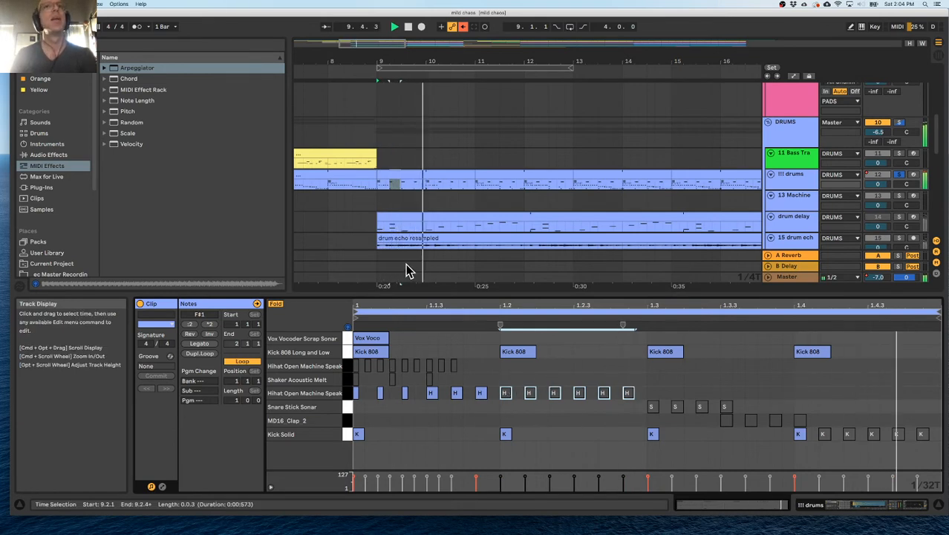
{"action": "left_click", "coordinate": [492, 176]}
{"action": "left_click", "coordinate": [575, 379]}
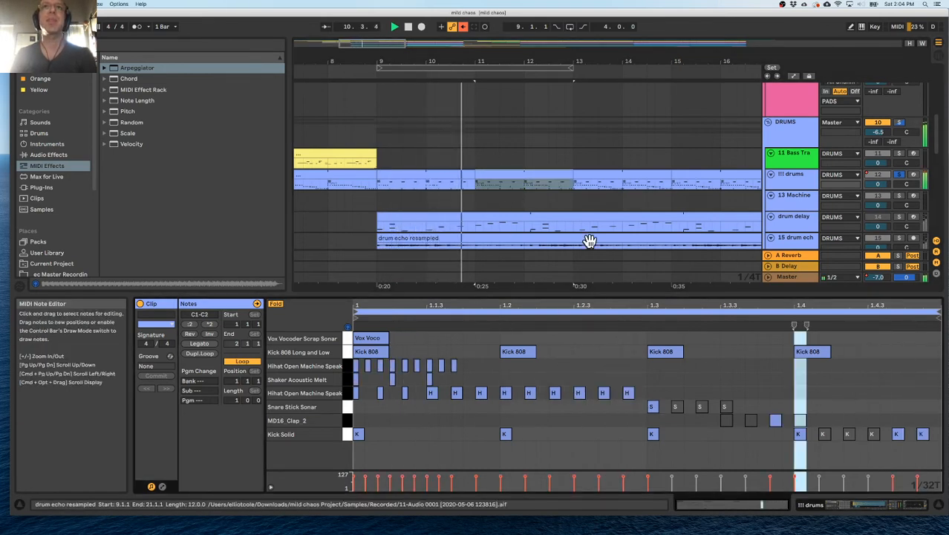
{"action": "scroll", "coordinate": [587, 244], "scroll_direction": "right", "scroll_amount": 6}
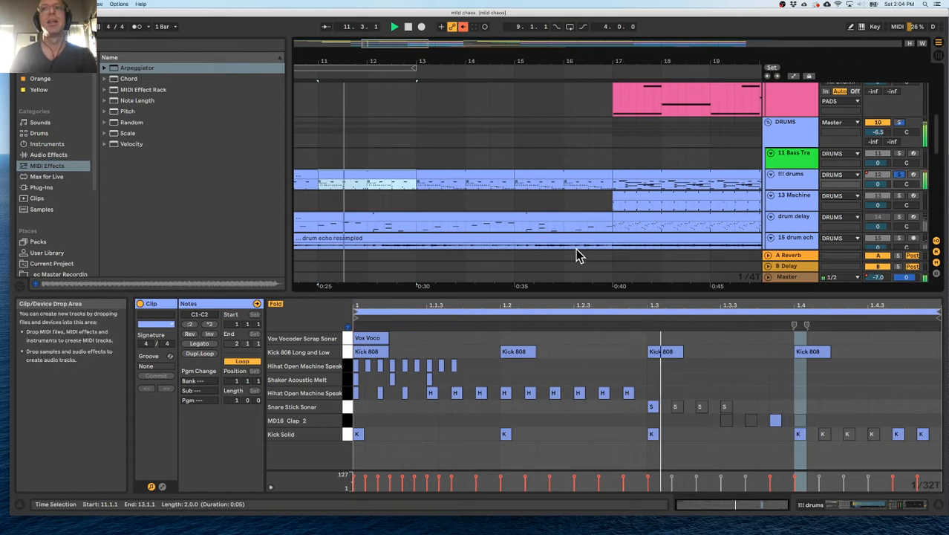
Deactivate the first three Kick Solid notes after beat 4 in the !!! drums clip at bar 13.
{"action": "left_click", "coordinate": [462, 174]}
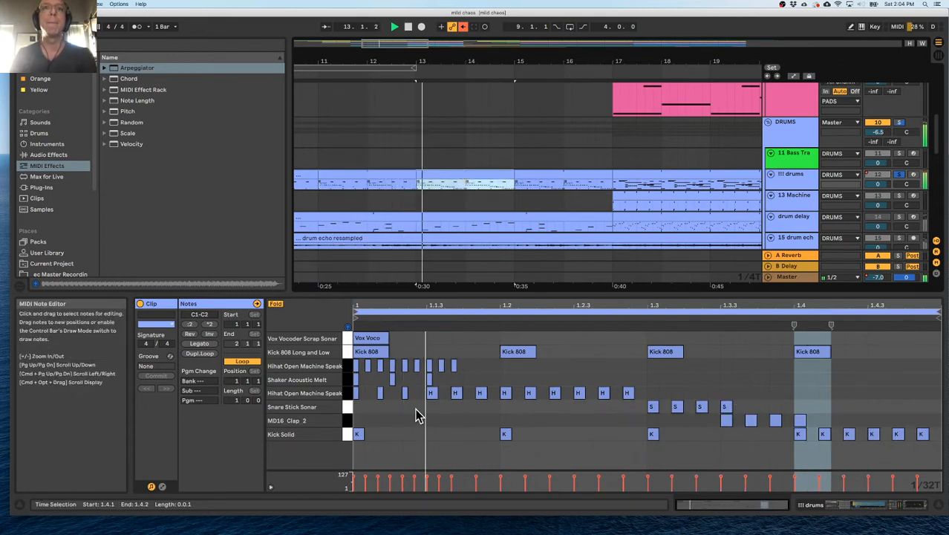
{"action": "left_click_drag", "start_coordinate": [823, 413], "coordinate": [876, 455]}
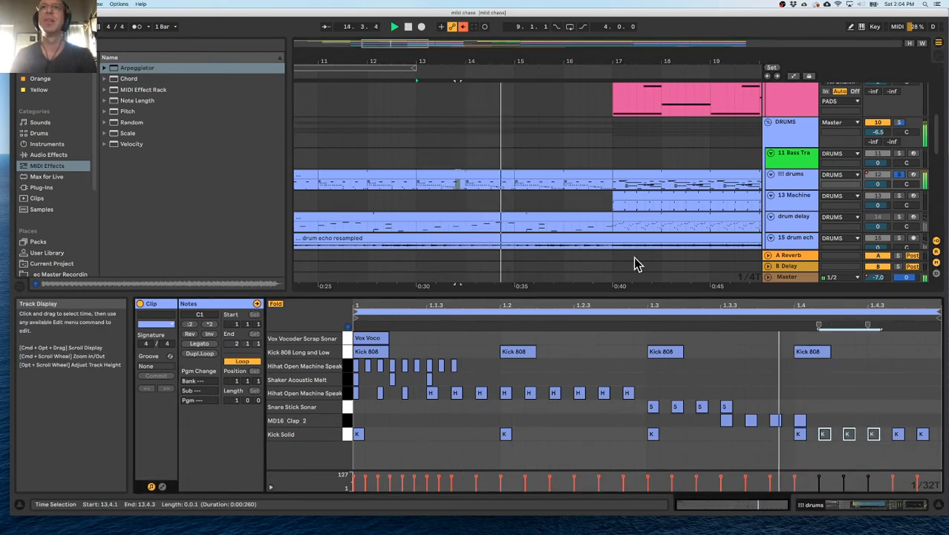
{"action": "left_click", "coordinate": [548, 172]}
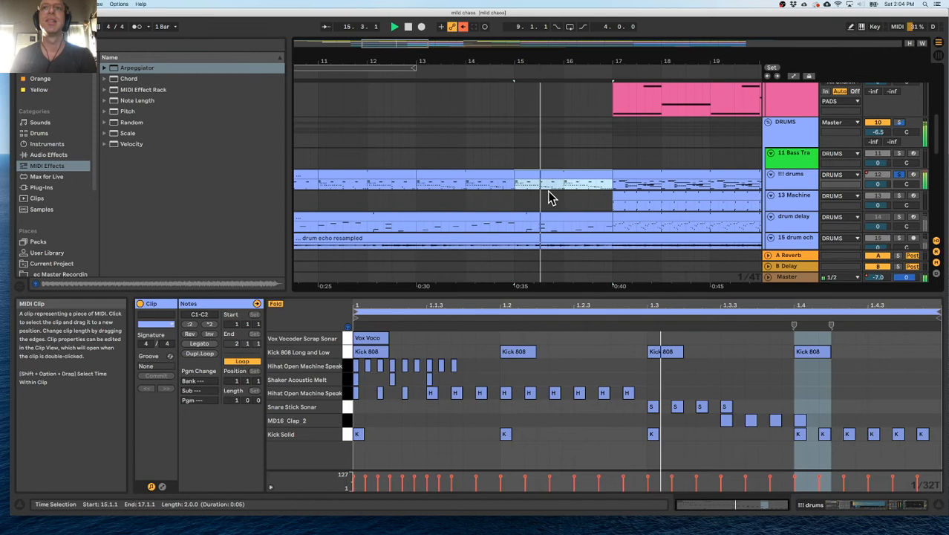
Deactivate all Kick 808 Long and Low notes in the !!! drums clips at bars 9, 11, 13 and 15, and play from bar 14.
{"action": "scroll", "coordinate": [371, 166], "scroll_direction": "left", "scroll_amount": 2}
{"action": "left_click", "coordinate": [381, 174]}
{"action": "key", "text": "space"}
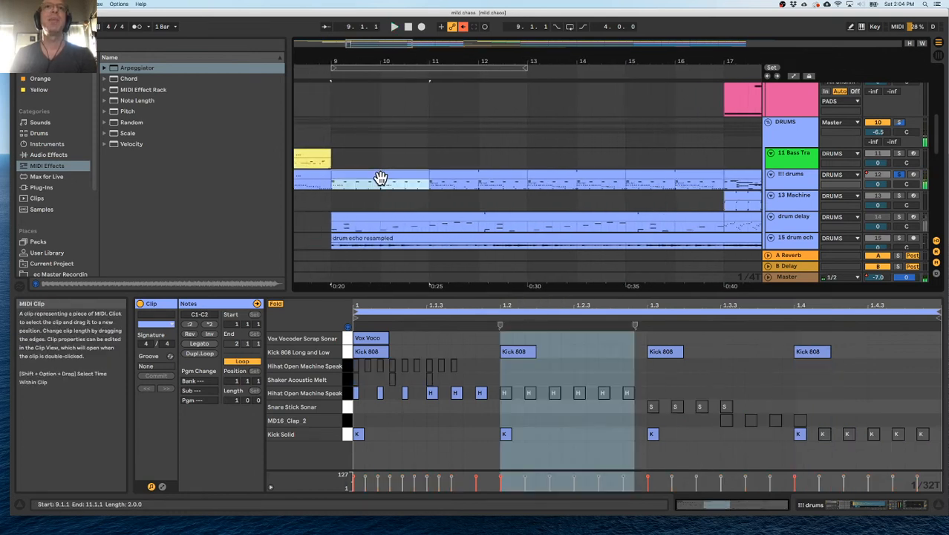
{"action": "left_click_drag", "start_coordinate": [848, 353], "coordinate": [444, 362]}
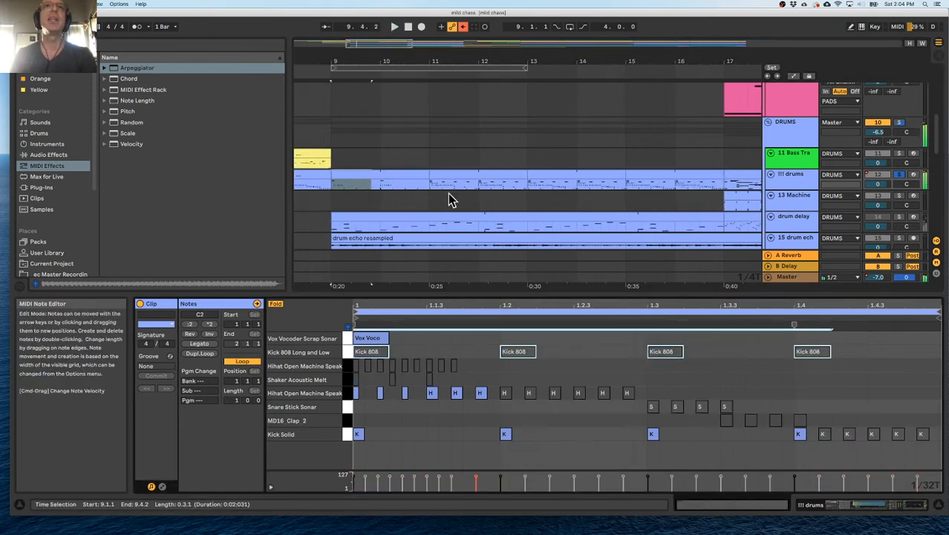
{"action": "left_click", "coordinate": [452, 178]}
{"action": "left_click_drag", "start_coordinate": [857, 358], "coordinate": [381, 346]}
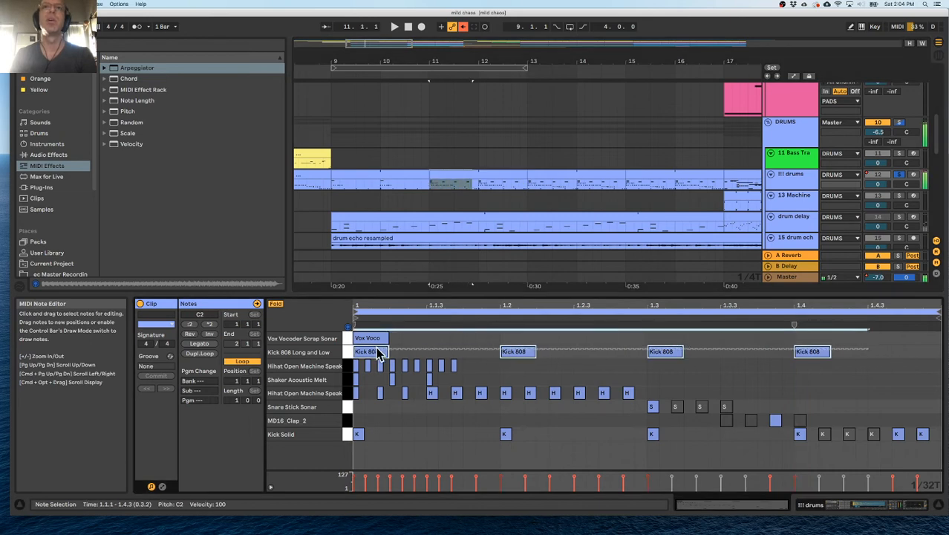
{"action": "left_click", "coordinate": [540, 171]}
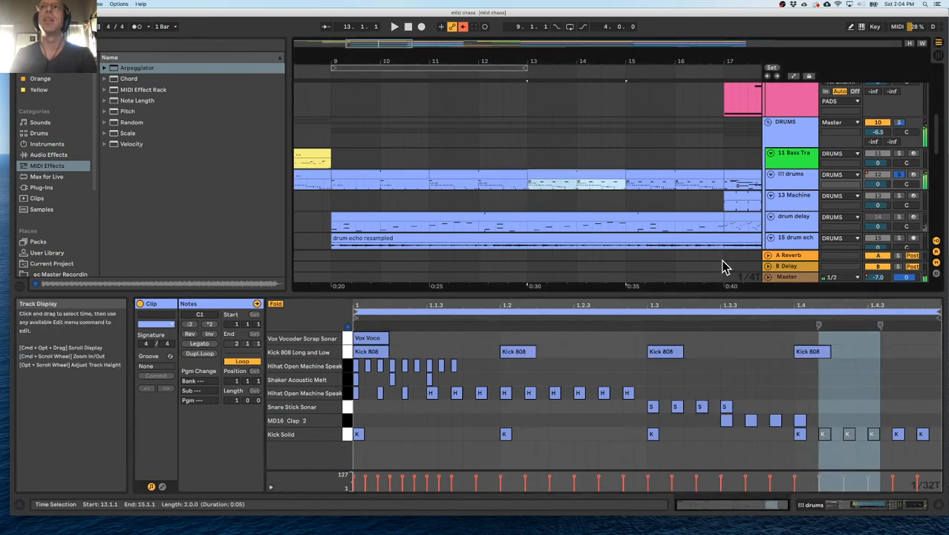
{"action": "left_click_drag", "start_coordinate": [852, 344], "coordinate": [345, 357]}
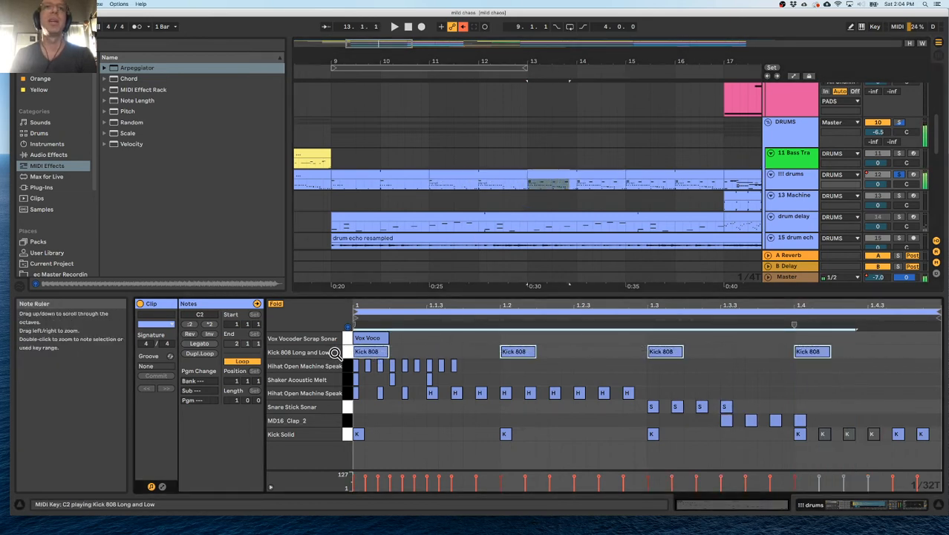
{"action": "left_click", "coordinate": [657, 173]}
{"action": "left_click_drag", "start_coordinate": [860, 351], "coordinate": [346, 357]}
{"action": "key", "text": "0"}
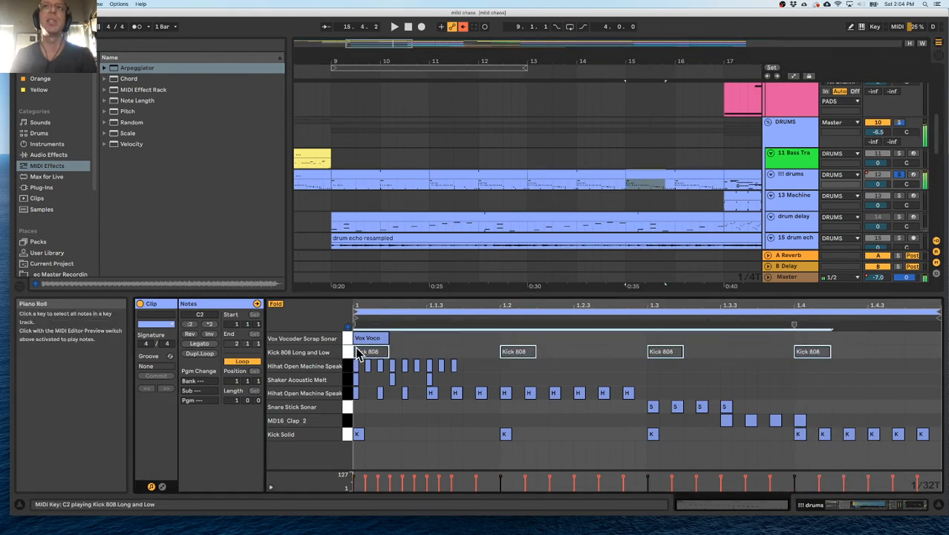
{"action": "left_click", "coordinate": [606, 190]}
{"action": "key", "text": "space"}
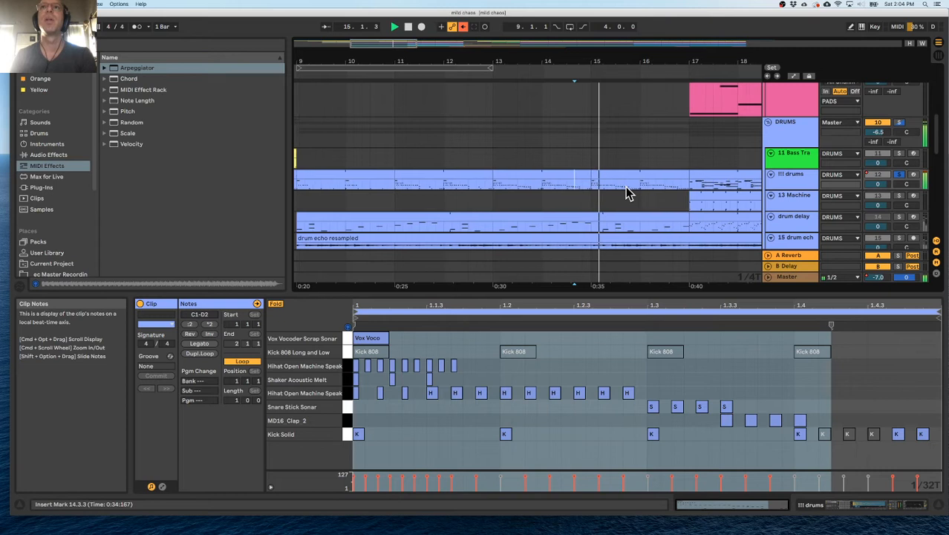
Duplicate the !!! drums track, name the copy "big drums" and delete the copy's clips before bar 17.
{"action": "left_click", "coordinate": [478, 177]}
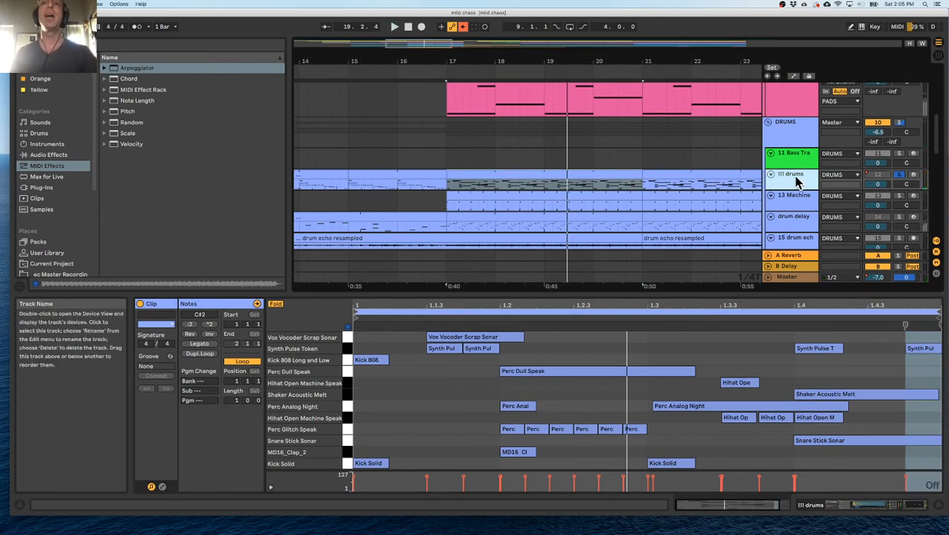
{"action": "key", "text": "super+d"}
{"action": "left_click_drag", "start_coordinate": [524, 62], "coordinate": [517, 17]}
{"action": "left_click", "coordinate": [379, 196]}
{"action": "left_click_drag", "start_coordinate": [313, 202], "coordinate": [441, 206]}
{"action": "key", "text": "Delete"}
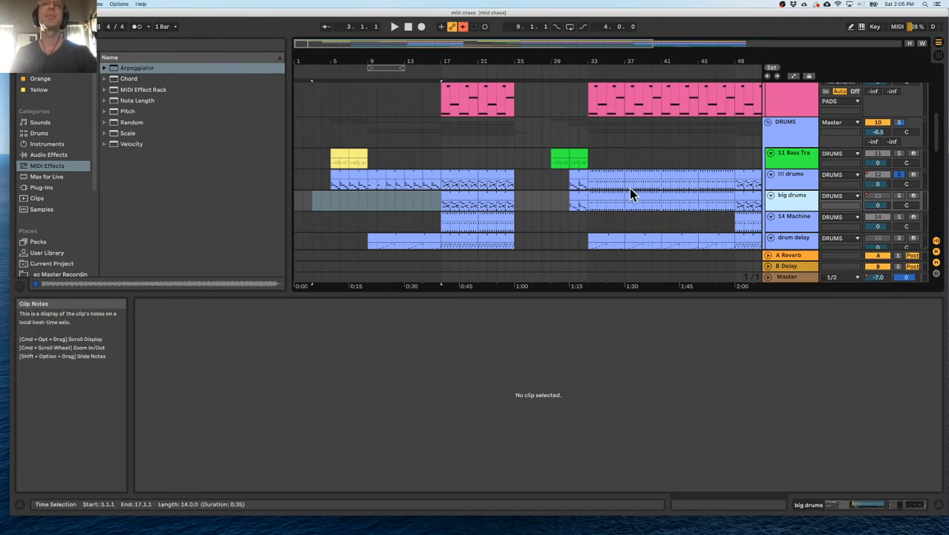
Delete bars 17 to 21 and 49 to 66 from !!! drums, and the clips before bar 49 in the second section from big drums.
{"action": "left_click", "coordinate": [459, 174]}
{"action": "left_click", "coordinate": [546, 179]}
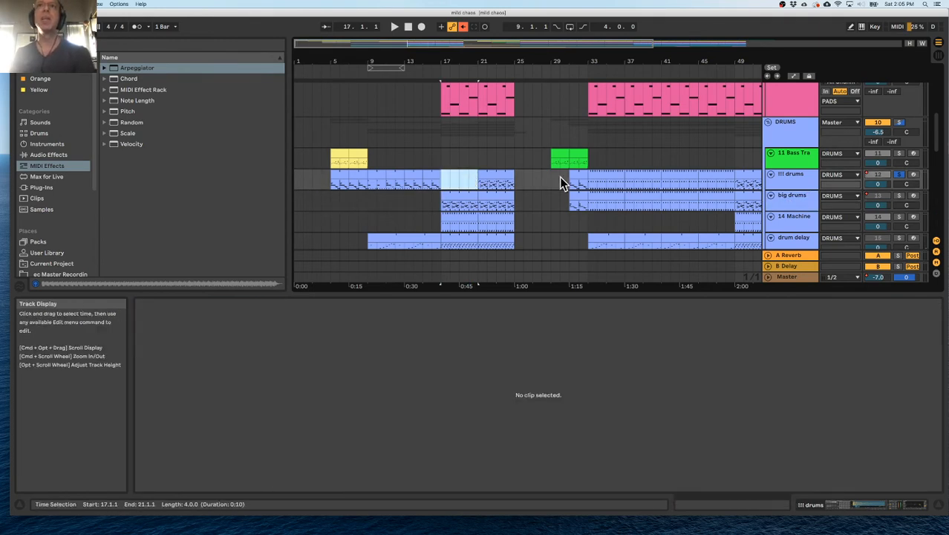
{"action": "scroll", "coordinate": [554, 180], "scroll_direction": "right", "scroll_amount": 3}
{"action": "left_click_drag", "start_coordinate": [476, 182], "coordinate": [645, 191]}
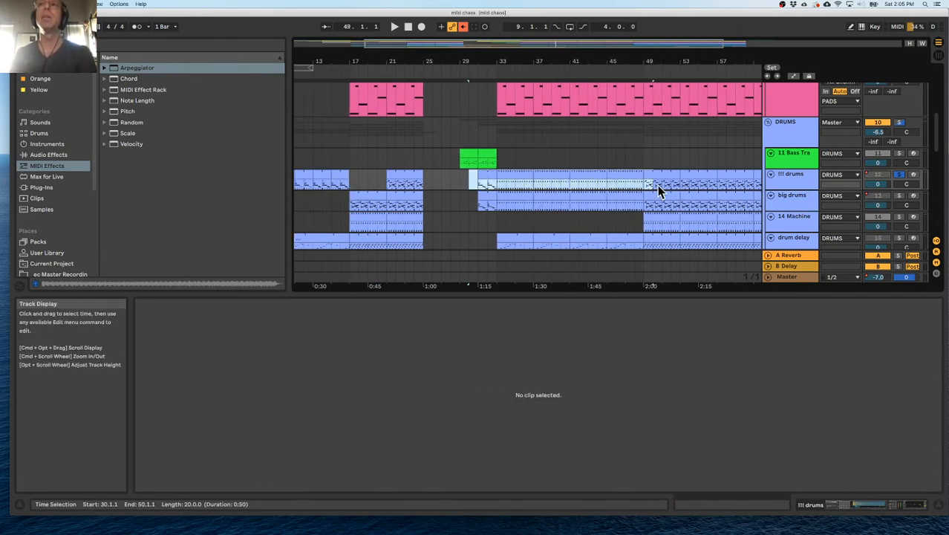
{"action": "left_click_drag", "start_coordinate": [471, 201], "coordinate": [498, 184]}
{"action": "key", "text": "Delete"}
{"action": "scroll", "coordinate": [642, 204], "scroll_direction": "right", "scroll_amount": 5}
{"action": "key", "text": "Delete"}
{"action": "scroll", "coordinate": [476, 186], "scroll_direction": "left", "scroll_amount": 10}
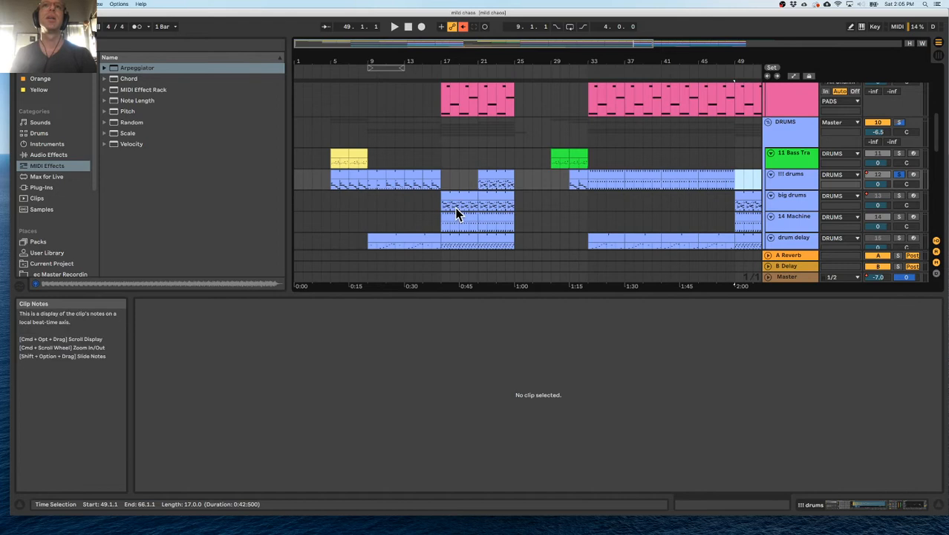
Solo the big drums track, play it from bar 17 and examine its device chain through Drum Buss and EQ Eight.
{"action": "left_click", "coordinate": [446, 210]}
{"action": "left_click", "coordinate": [899, 195]}
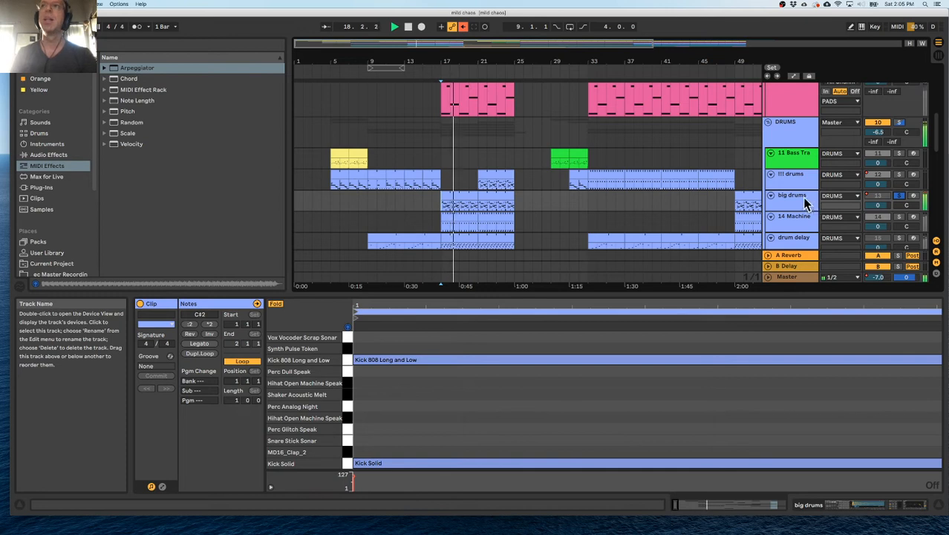
{"action": "double_click", "coordinate": [803, 198]}
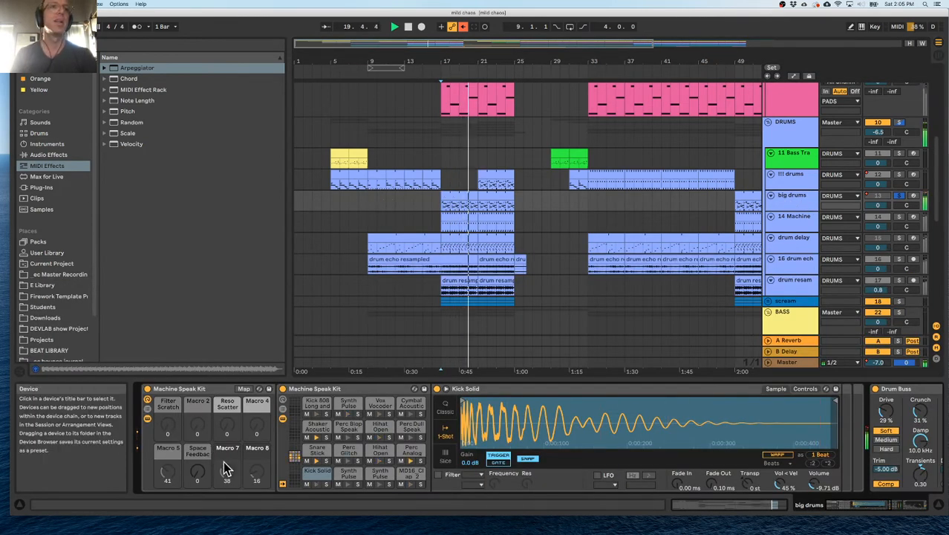
{"action": "scroll", "coordinate": [485, 437], "scroll_direction": "right", "scroll_amount": 5}
{"action": "scroll", "coordinate": [487, 436], "scroll_direction": "right", "scroll_amount": 1}
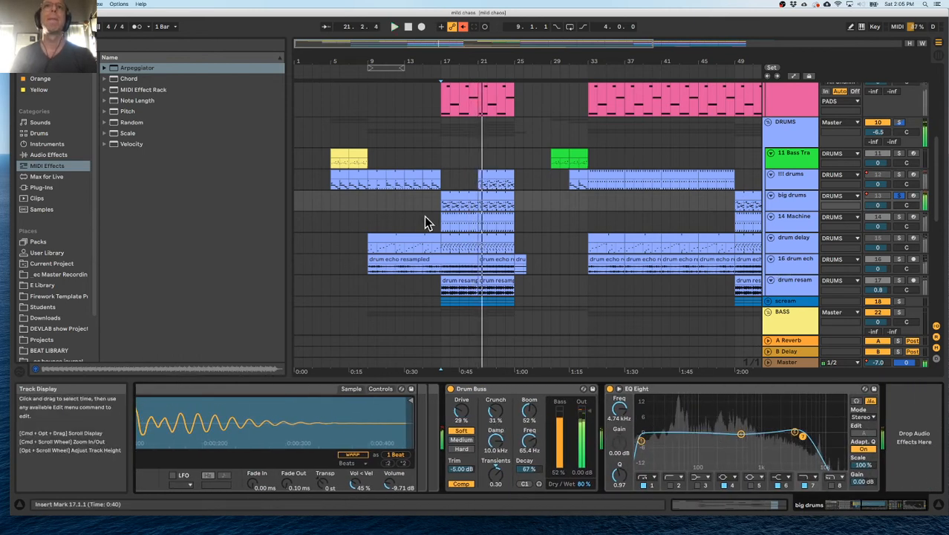
Solo !!! drums together with big drums and play the transition into bar 17 from bar 13.
{"action": "left_click", "coordinate": [404, 200]}
{"action": "left_click", "coordinate": [899, 174]}
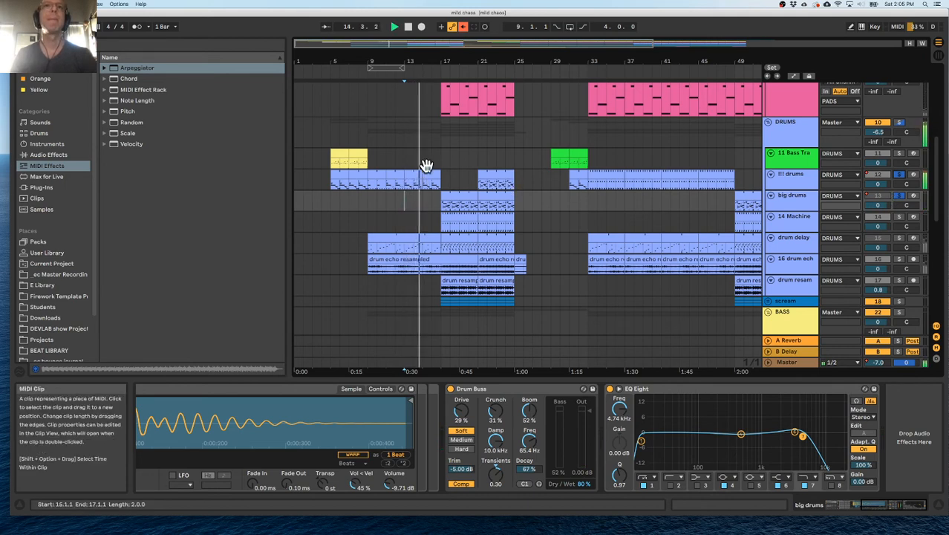
{"action": "mouse_move", "coordinate": [441, 60]}
{"action": "left_mouse_down"}
{"action": "mouse_move", "coordinate": [440, 78]}
{"action": "mouse_move", "coordinate": [443, 65]}
{"action": "left_mouse_up"}
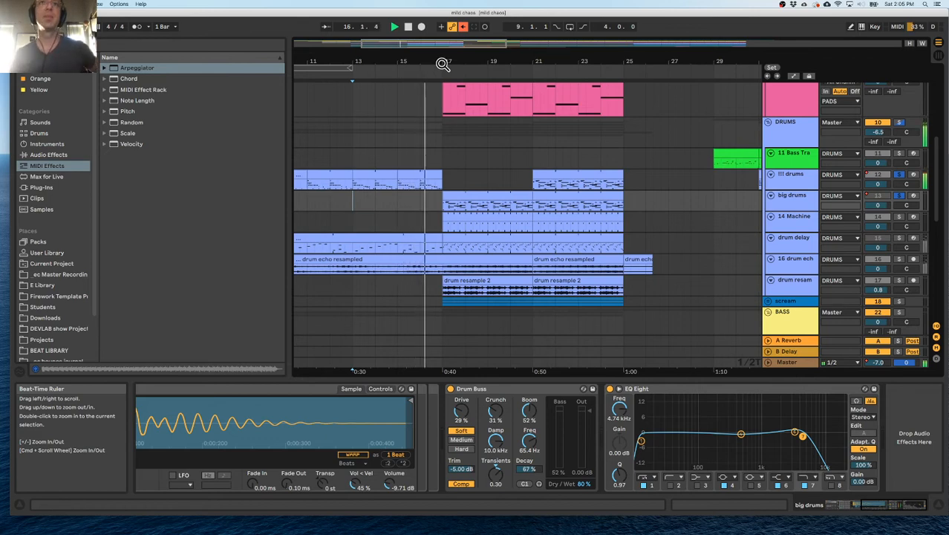
Consolidate the !!! drums clip at bars 15 to 17 and deactivate its five Kick Solid notes after beat 1.4.
{"action": "double_click", "coordinate": [410, 174]}
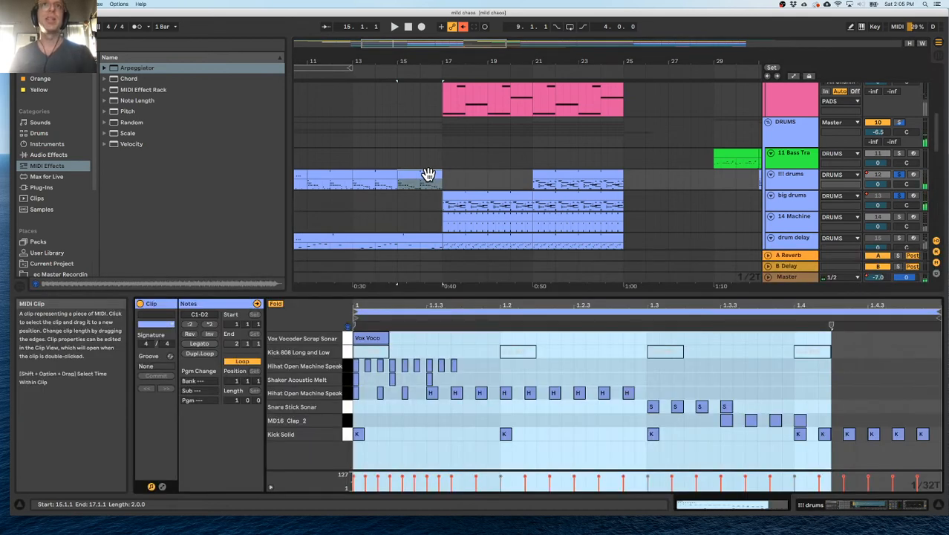
{"action": "left_click", "coordinate": [426, 174]}
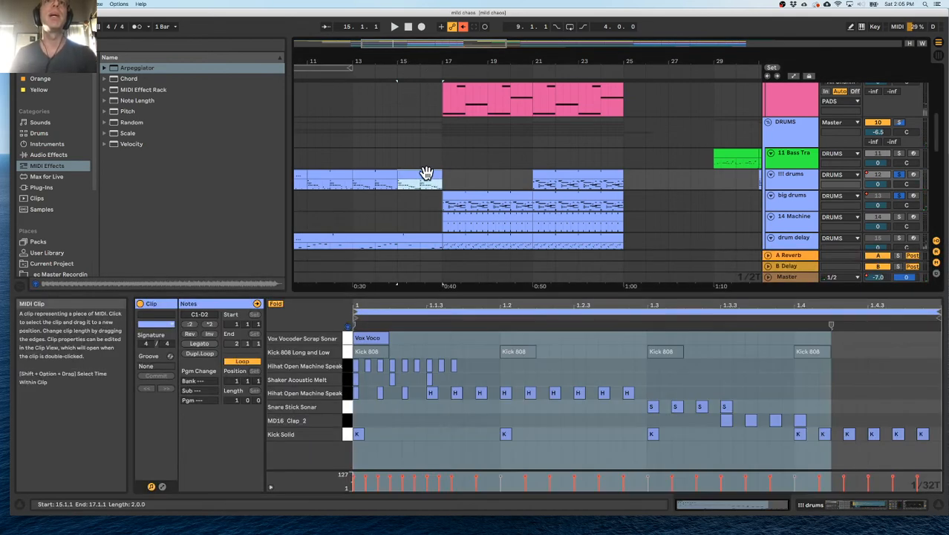
{"action": "key", "text": "super+j"}
{"action": "double_click", "coordinate": [424, 176]}
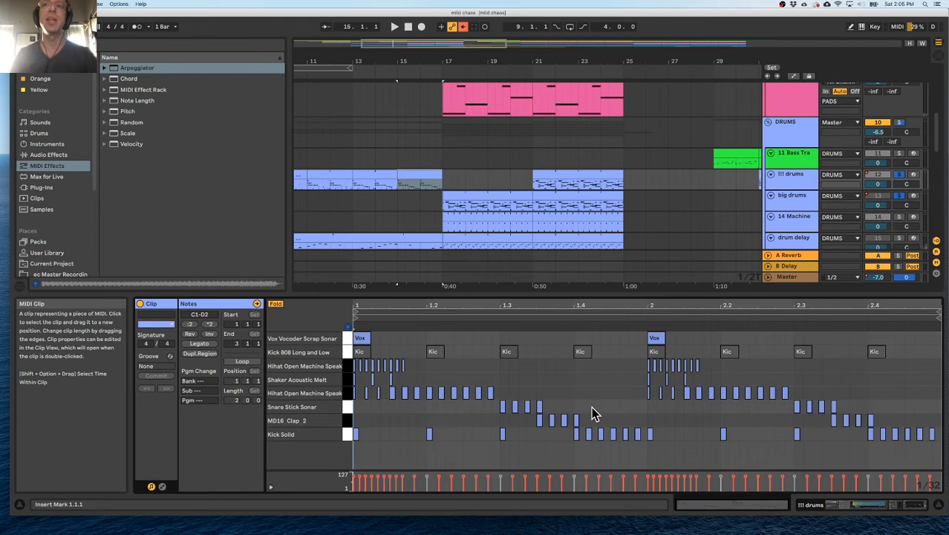
{"action": "left_click_drag", "start_coordinate": [641, 445], "coordinate": [608, 437]}
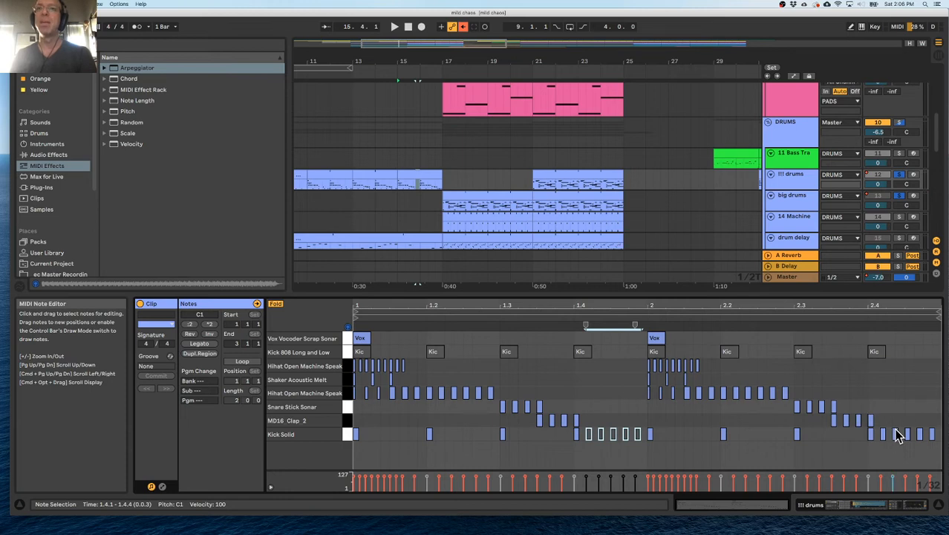
Rearrange the clip's second bar with snares from beat 2.2, earlier claps and hi-hat groups around 2.3 and 2.4, and play from bar 16.
{"action": "left_click", "coordinate": [801, 416]}
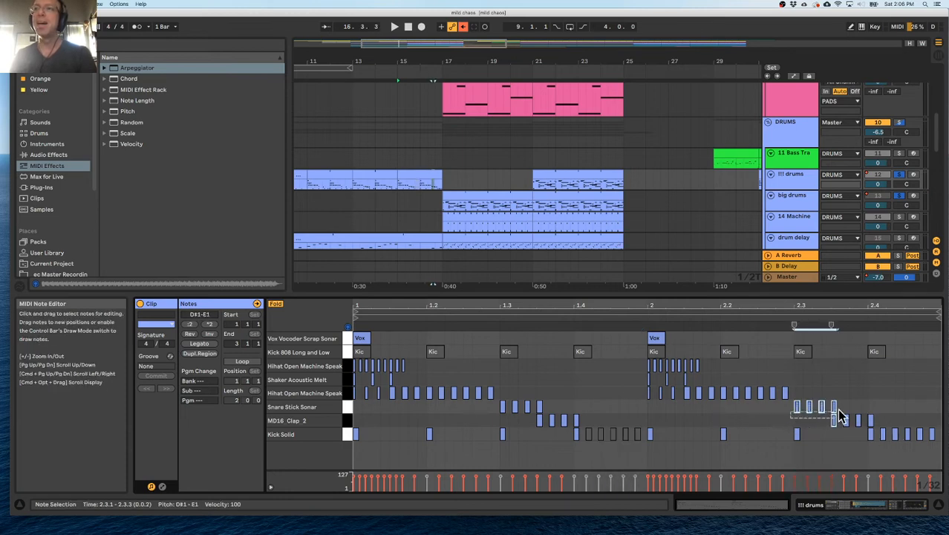
{"action": "left_click_drag", "start_coordinate": [837, 409], "coordinate": [772, 398]}
{"action": "left_click", "coordinate": [834, 422]}
{"action": "left_click_drag", "start_coordinate": [873, 427], "coordinate": [853, 420]}
{"action": "left_click_drag", "start_coordinate": [725, 382], "coordinate": [865, 404]}
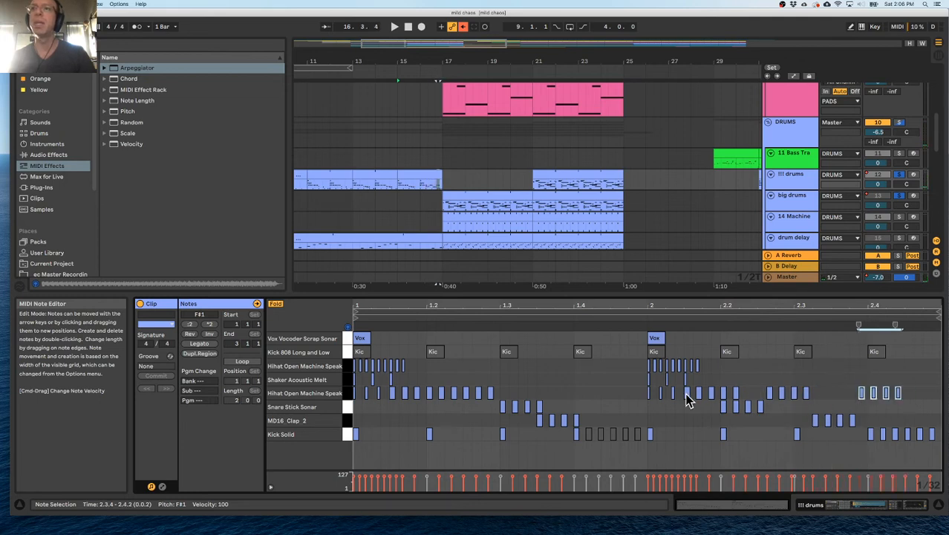
{"action": "left_click", "coordinate": [421, 187]}
{"action": "key", "text": "space"}
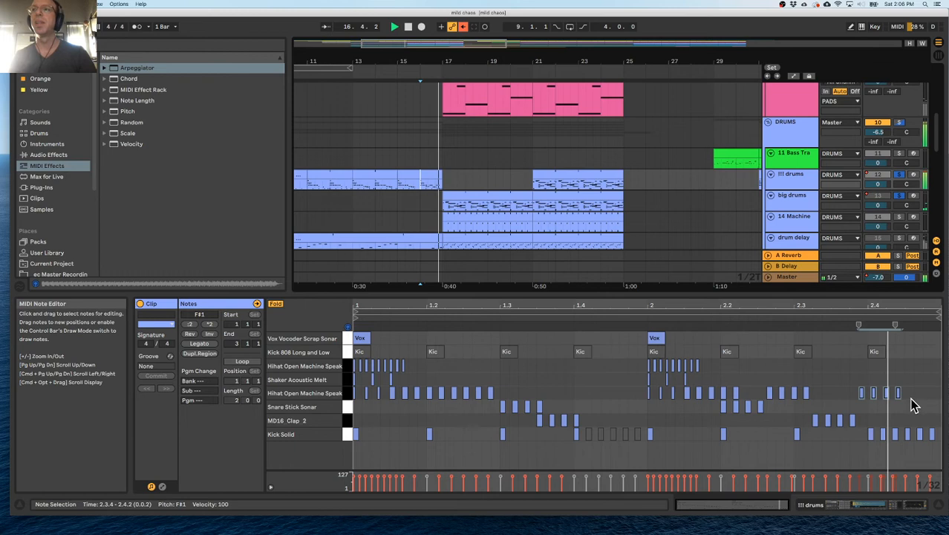
Replace the second bar's claps with evenly spaced MD16 Clap 2 notes from beat 2.3 to the clip's end, and play from bar 15.
{"action": "left_click_drag", "start_coordinate": [877, 413], "coordinate": [795, 419]}
{"action": "key", "text": "Delete"}
{"action": "double_click", "coordinate": [799, 419]}
{"action": "double_click", "coordinate": [854, 420]}
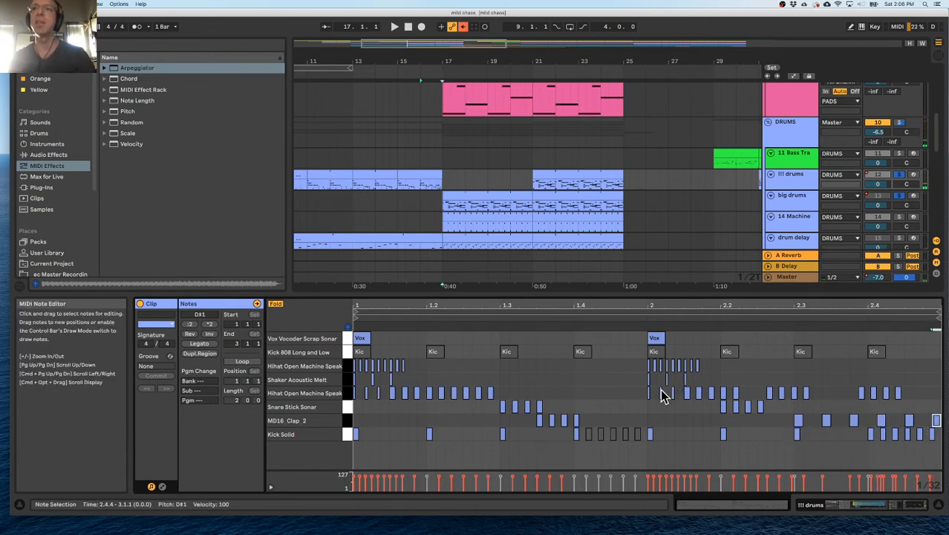
{"action": "left_click", "coordinate": [404, 188]}
{"action": "key", "text": "space"}
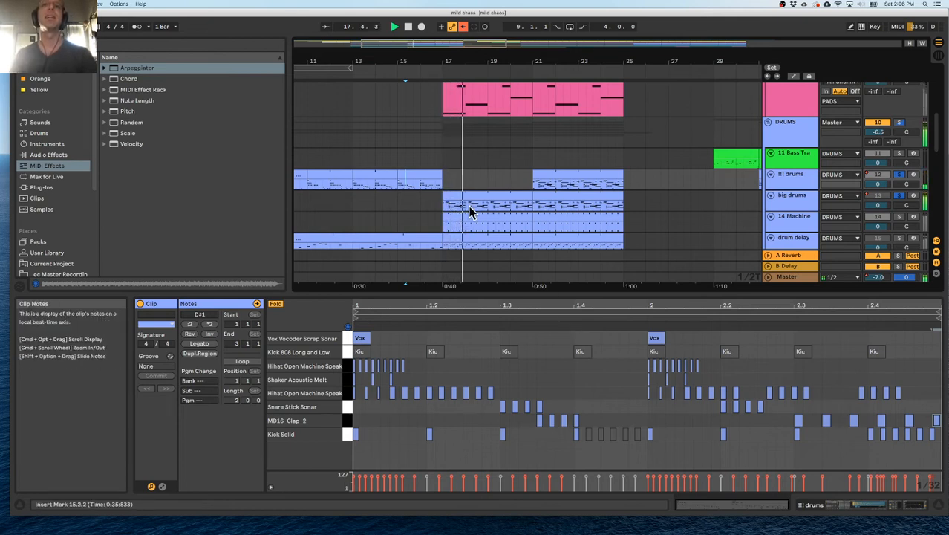
On big drums, set Drum Buss Crunch to 85% and reshape EQ Eight with a higher low cut, a mid dip and band 7 at 2.72 kHz.
{"action": "left_click", "coordinate": [779, 197]}
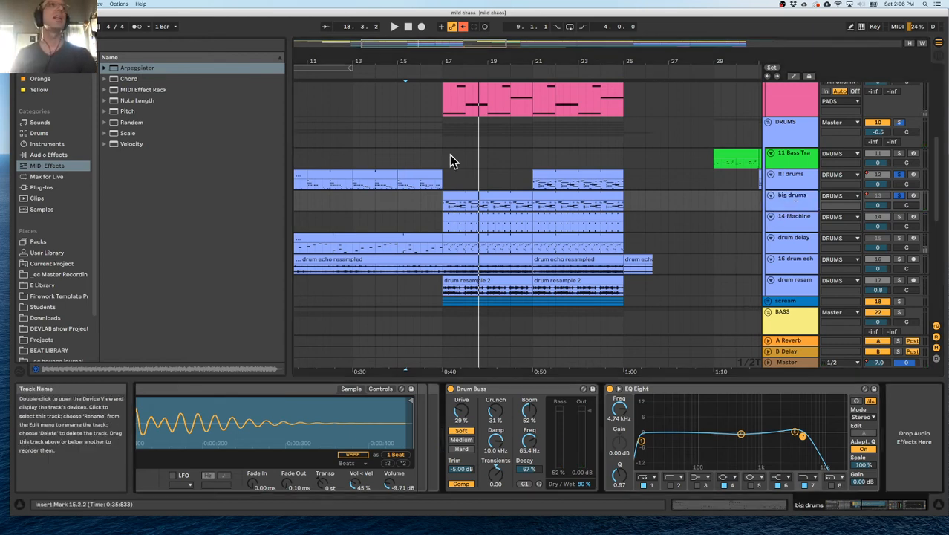
{"action": "key", "text": "space"}
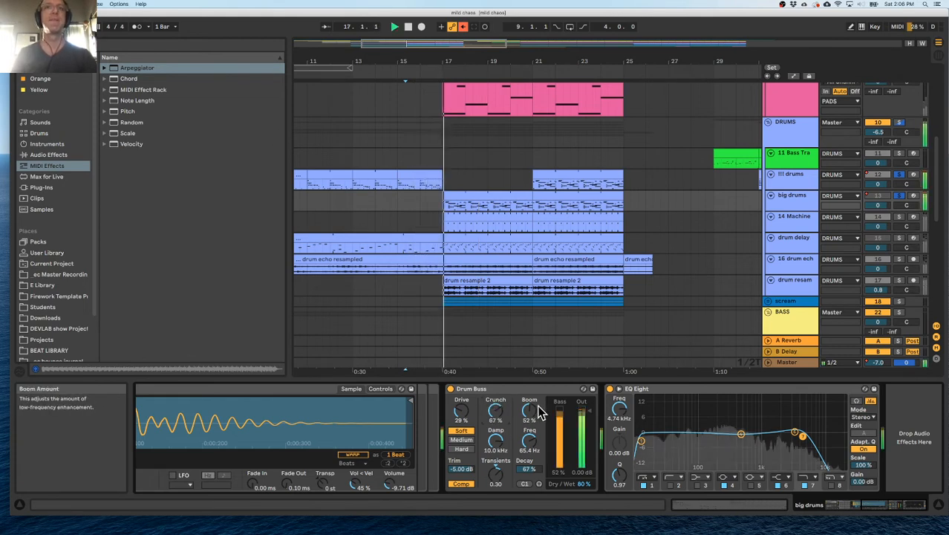
{"action": "left_click_drag", "start_coordinate": [495, 411], "coordinate": [495, 396]}
{"action": "left_click_drag", "start_coordinate": [803, 436], "coordinate": [735, 445]}
{"action": "left_click_drag", "start_coordinate": [642, 441], "coordinate": [679, 429]}
{"action": "left_click_drag", "start_coordinate": [779, 433], "coordinate": [788, 433]}
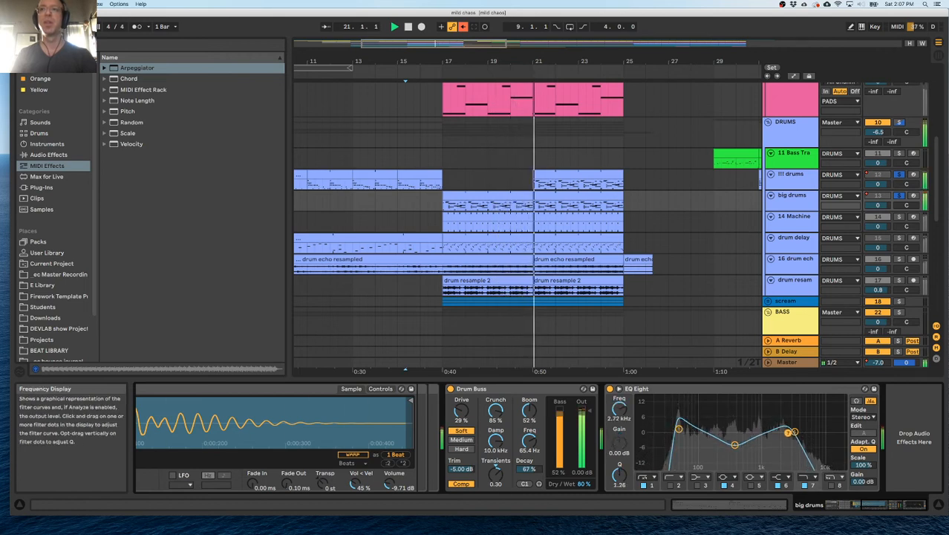
Raise the volume of the MD16 Clap 2 sample in the big drums kit while playing the section.
{"action": "scroll", "coordinate": [520, 438], "scroll_direction": "left", "scroll_amount": 5}
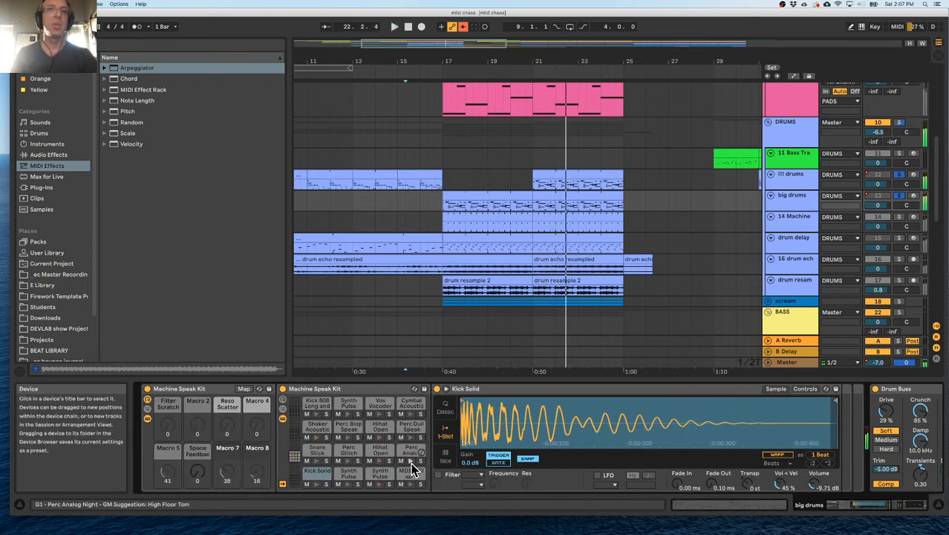
{"action": "left_click", "coordinate": [412, 473]}
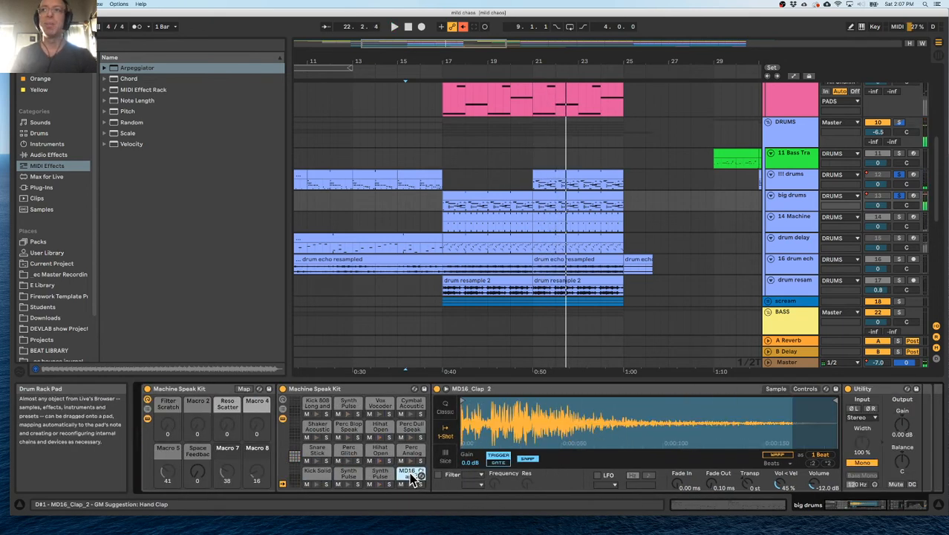
{"action": "scroll", "coordinate": [599, 463], "scroll_direction": "right", "scroll_amount": 5}
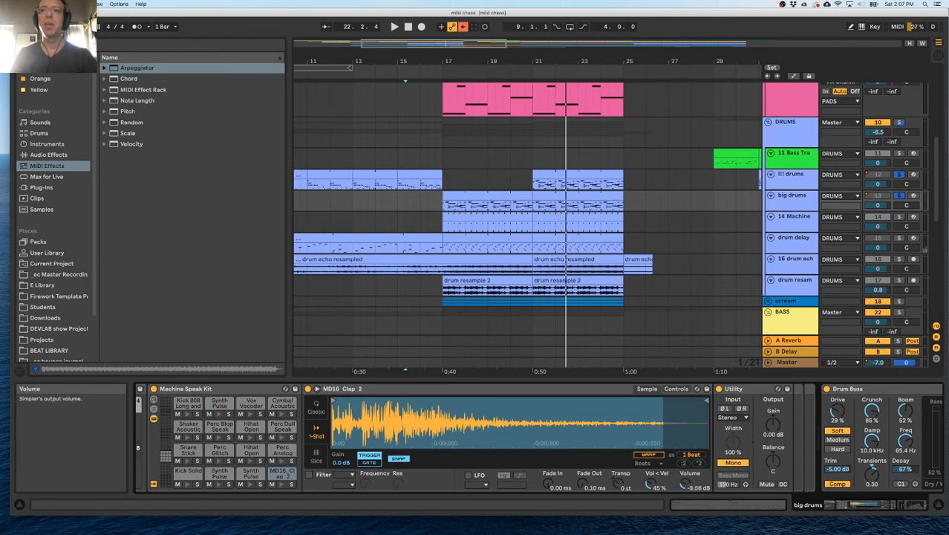
{"action": "key", "text": "space"}
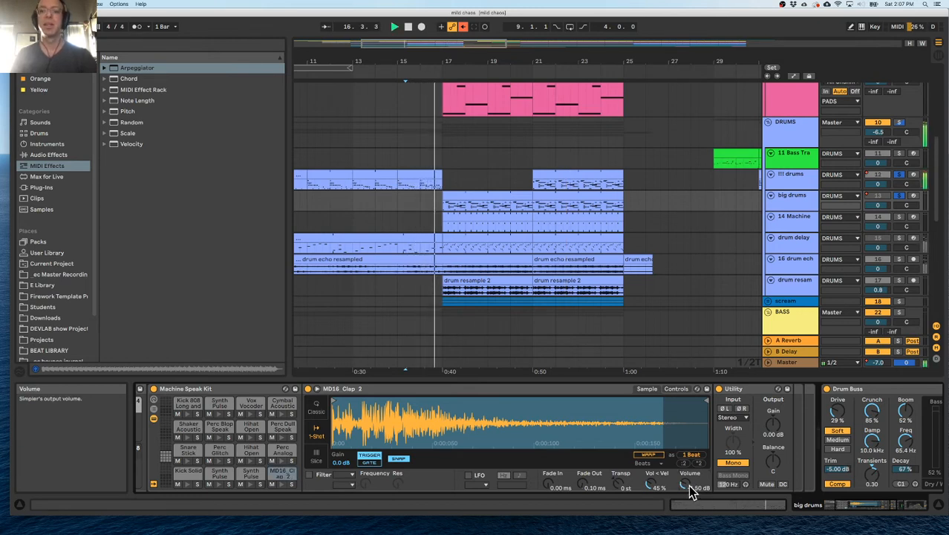
{"action": "left_click_drag", "start_coordinate": [689, 484], "coordinate": [689, 460]}
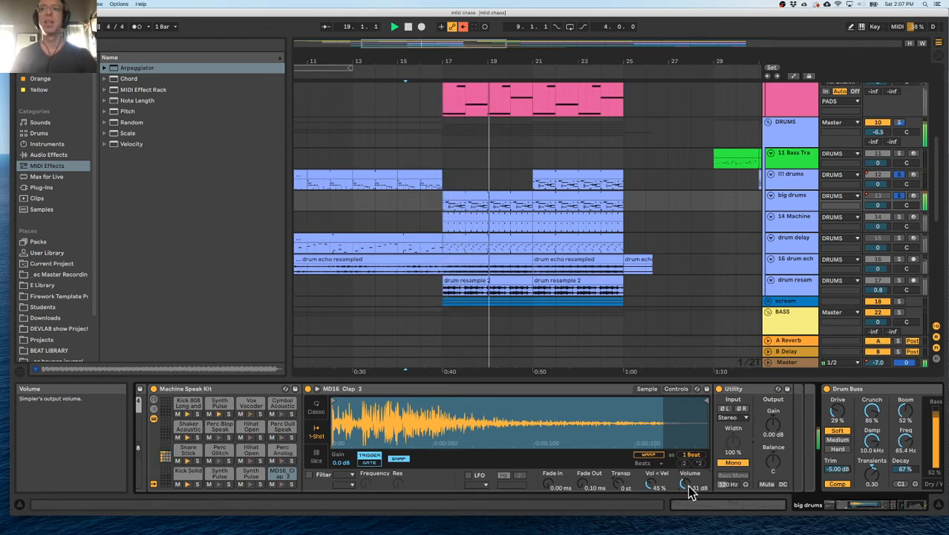
Set the big drums Drum Buss to 61% Drive, 38% Crunch and 50% Dry/Wet.
{"action": "scroll", "coordinate": [790, 460], "scroll_direction": "right", "scroll_amount": 5}
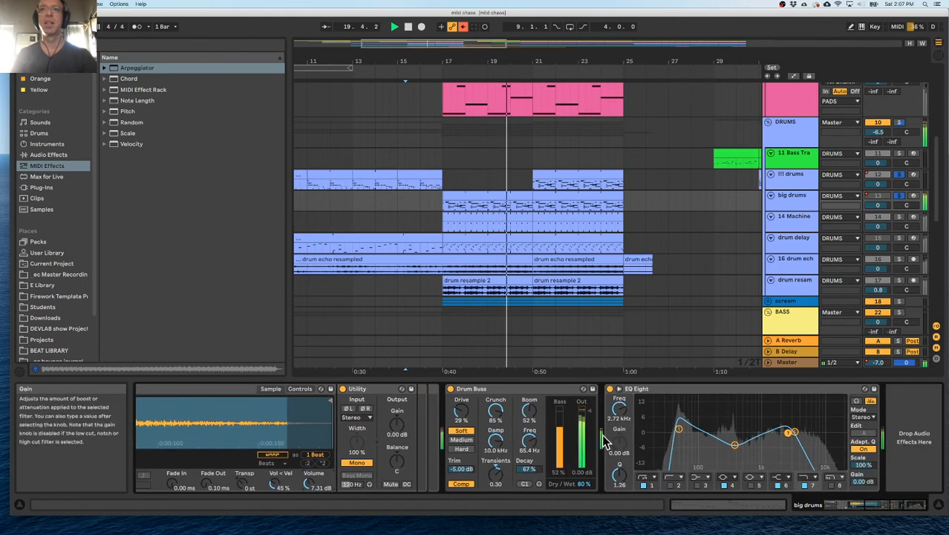
{"action": "left_click_drag", "start_coordinate": [583, 484], "coordinate": [583, 504]}
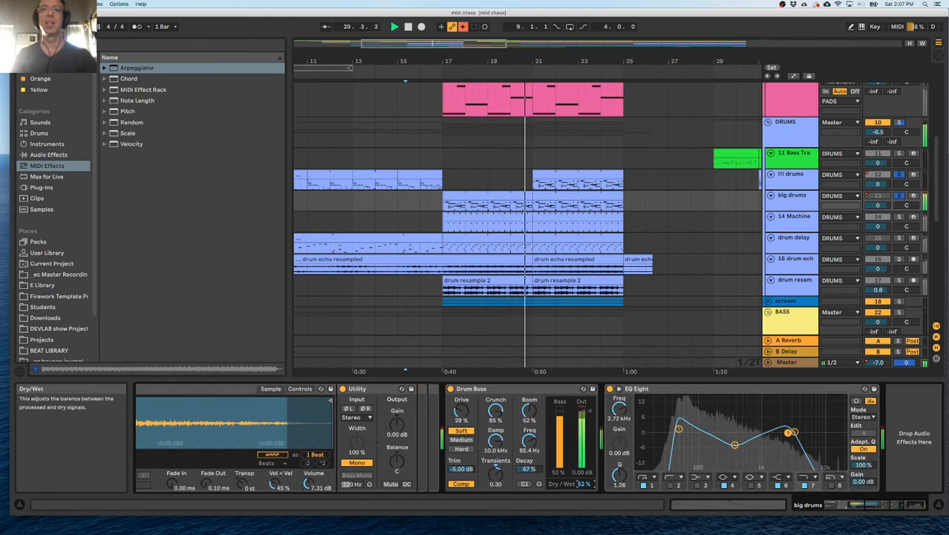
{"action": "mouse_move", "coordinate": [462, 410]}
{"action": "left_mouse_down"}
{"action": "mouse_move", "coordinate": [461, 391]}
{"action": "mouse_move", "coordinate": [495, 415]}
{"action": "mouse_move", "coordinate": [495, 445]}
{"action": "mouse_move", "coordinate": [458, 405]}
{"action": "left_mouse_up"}
{"action": "key", "text": "space"}
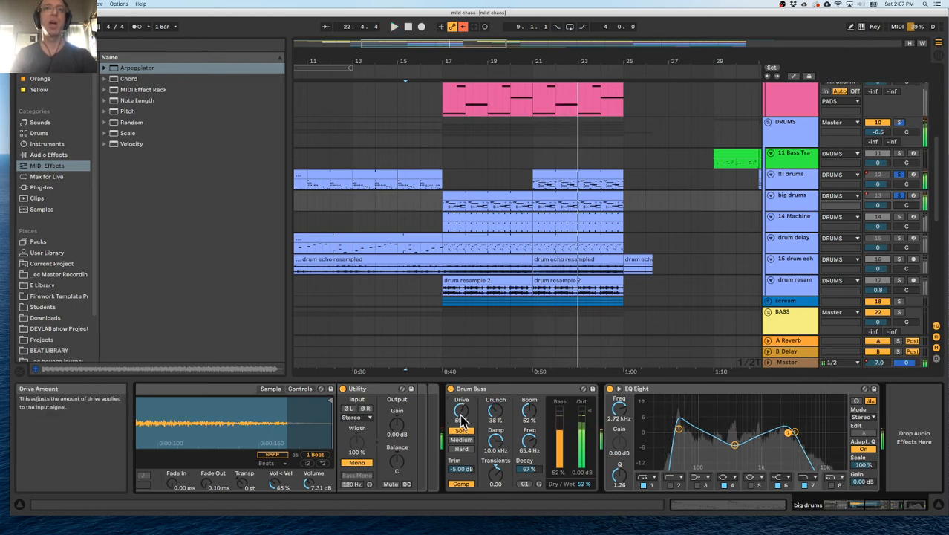
{"action": "left_click_drag", "start_coordinate": [585, 483], "coordinate": [586, 485]}
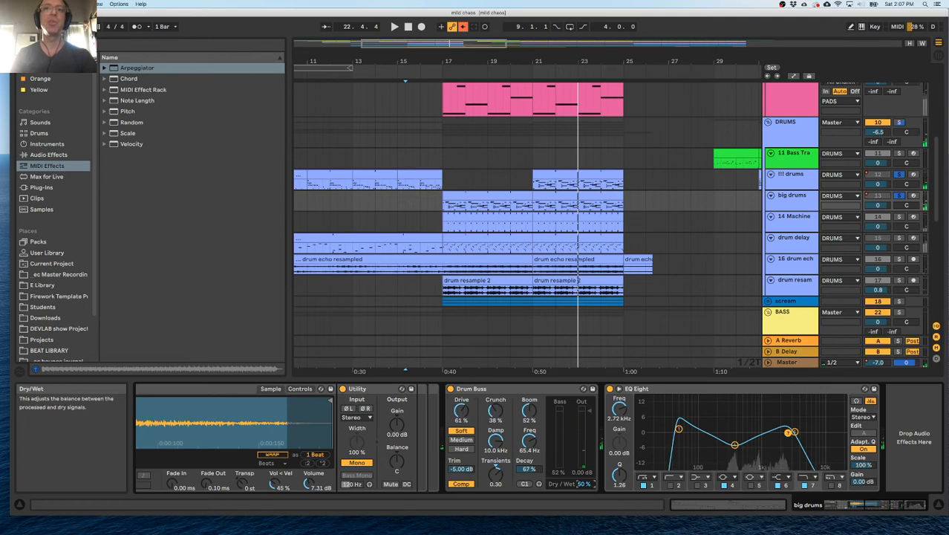
During playback, soften big drums' EQ Eight band 1 to 47.4 Hz with Q 0.93 and set Drum Buss Dry/Wet to 45%.
{"action": "key", "text": "space"}
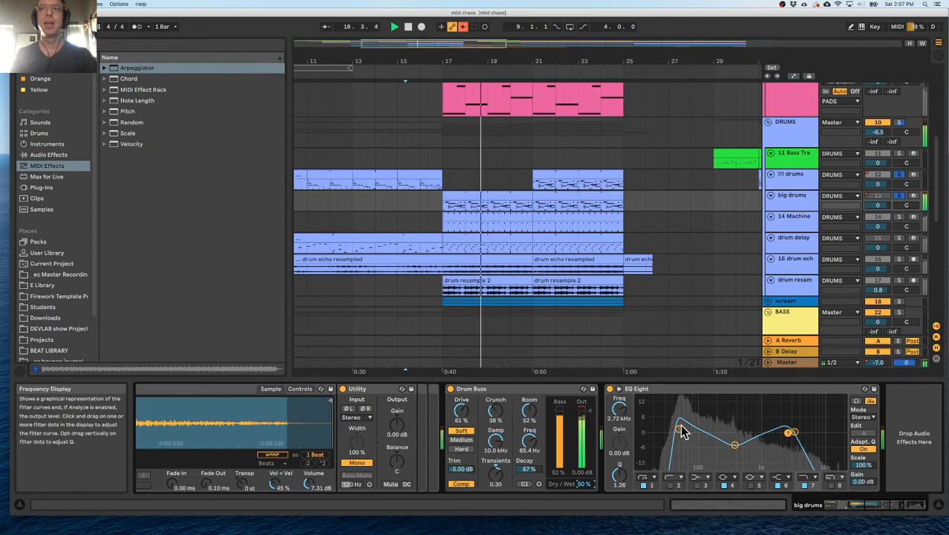
{"action": "left_click_drag", "start_coordinate": [679, 433], "coordinate": [679, 436]}
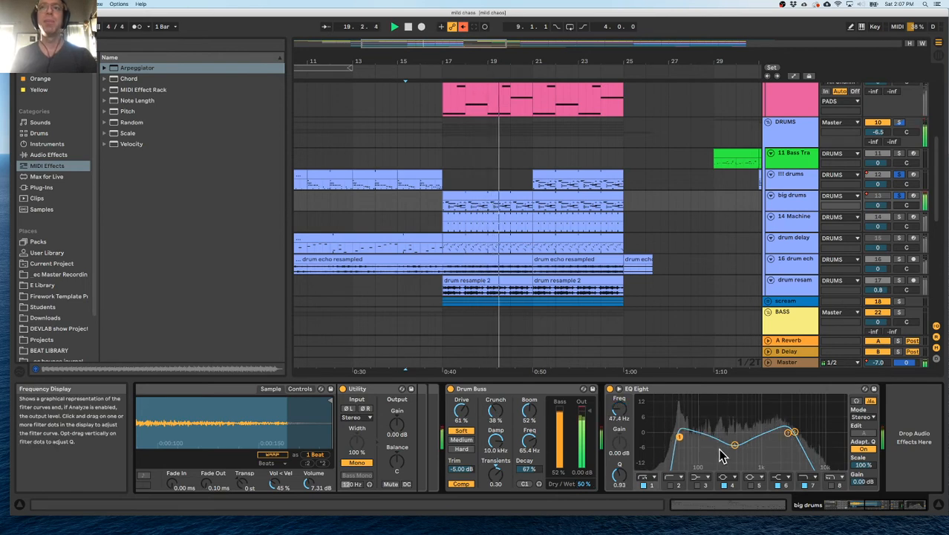
{"action": "mouse_move", "coordinate": [585, 484]}
{"action": "left_mouse_down"}
{"action": "mouse_move", "coordinate": [584, 472]}
{"action": "mouse_move", "coordinate": [585, 493]}
{"action": "left_mouse_up"}
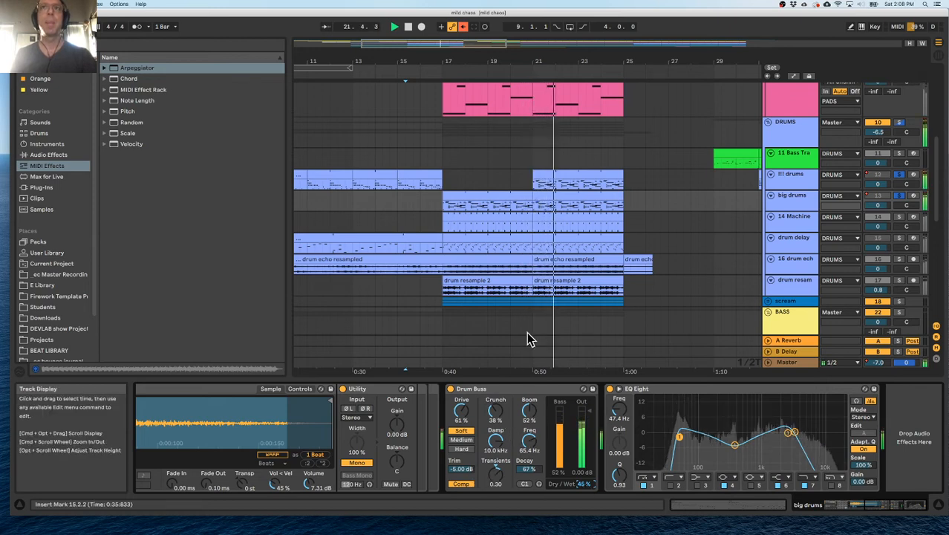
Delete the !!! drums clip at bars 21 to 25.
{"action": "scroll", "coordinate": [556, 216], "scroll_direction": "right", "scroll_amount": 1}
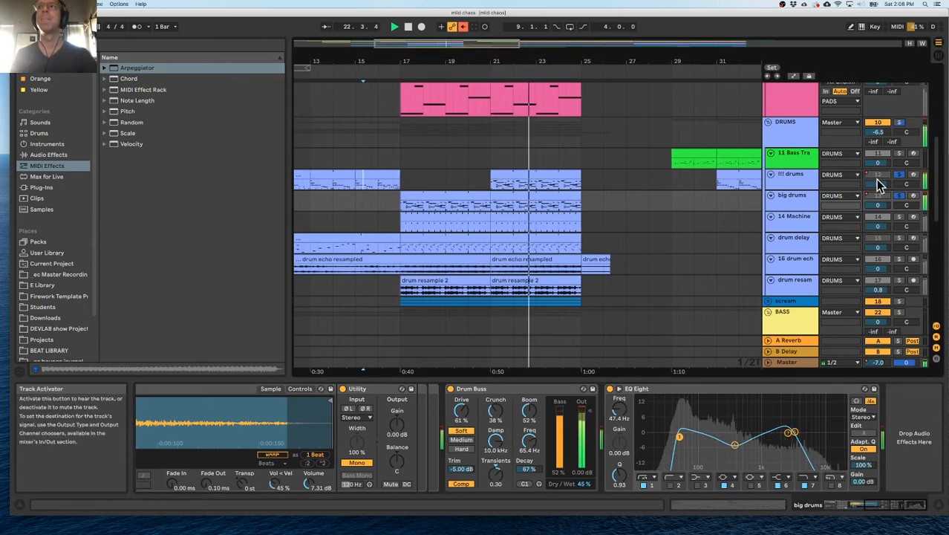
{"action": "left_click", "coordinate": [505, 176]}
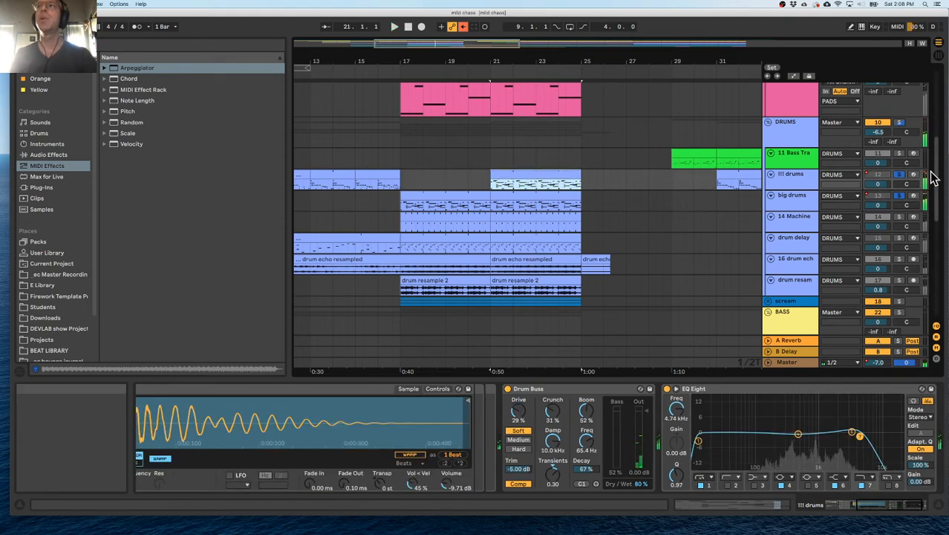
{"action": "left_click", "coordinate": [519, 182]}
{"action": "scroll", "coordinate": [446, 189], "scroll_direction": "left", "scroll_amount": 3}
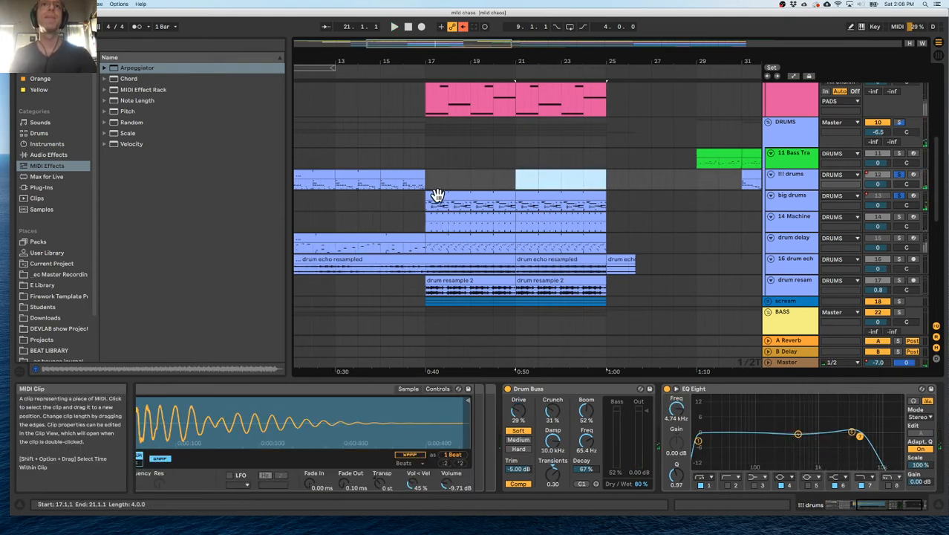
Play from bar 9 with only the drum delay track soloed.
{"action": "left_click", "coordinate": [334, 205]}
{"action": "key", "text": "space"}
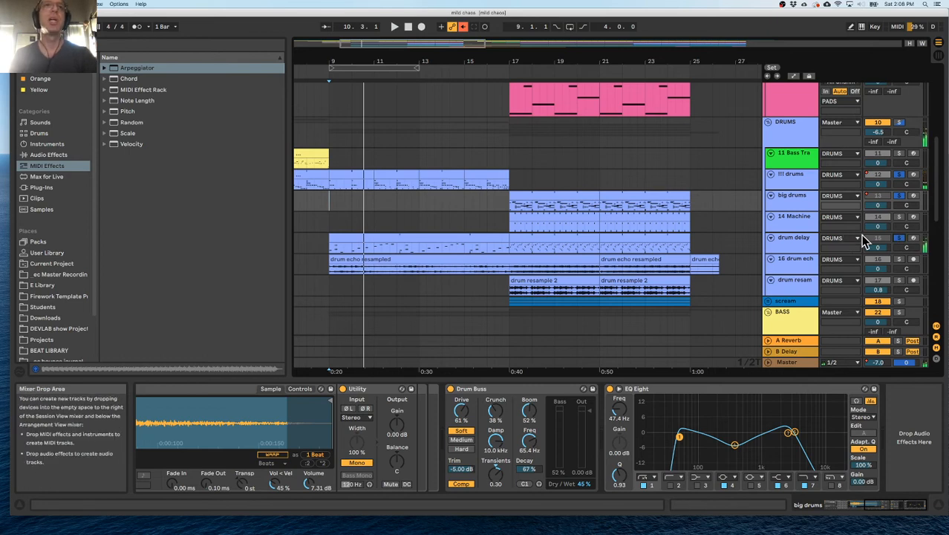
{"action": "left_click", "coordinate": [898, 175]}
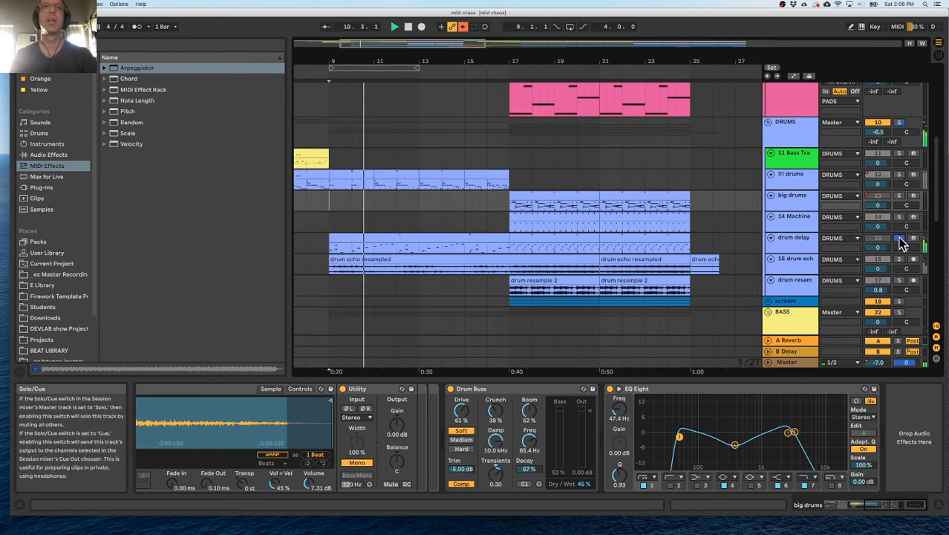
Examine the drum delay track's device chain through the Nostalgia echo and Noisy filter while replaying from bar 9.
{"action": "left_click", "coordinate": [790, 248]}
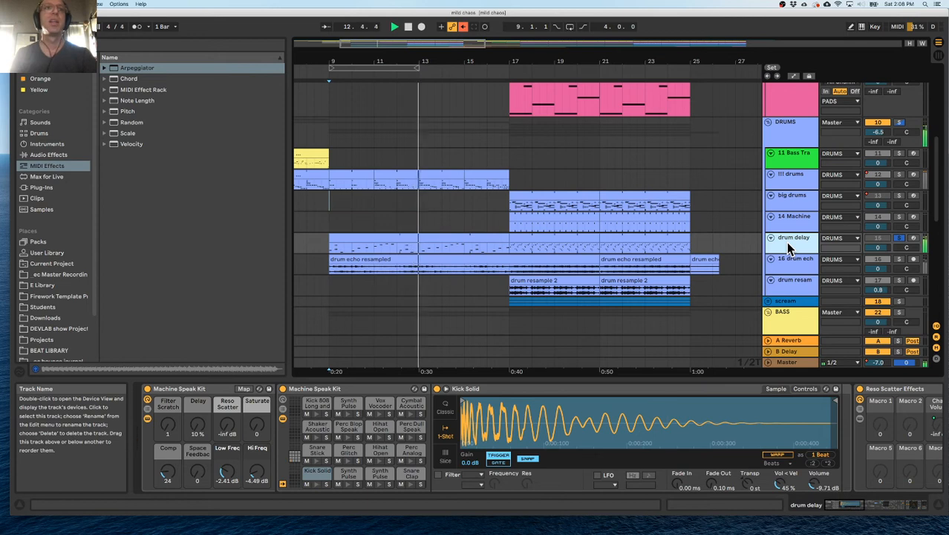
{"action": "scroll", "coordinate": [745, 410], "scroll_direction": "right", "scroll_amount": 10}
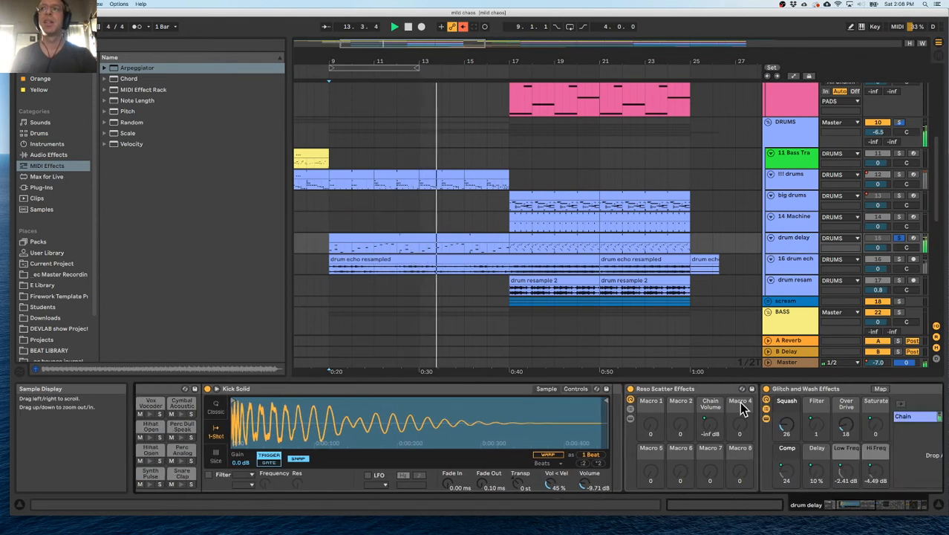
{"action": "scroll", "coordinate": [745, 409], "scroll_direction": "right", "scroll_amount": 8}
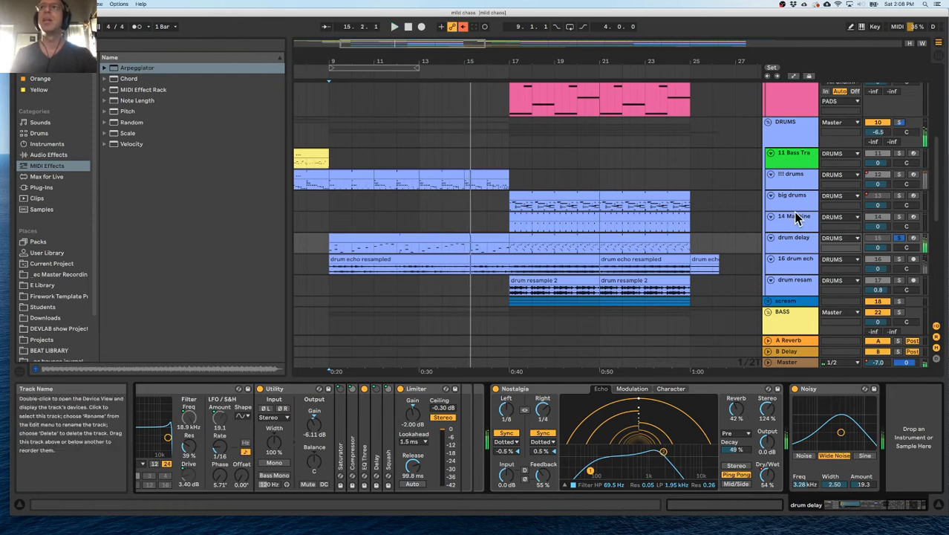
{"action": "key", "text": "space"}
{"action": "key", "text": "space"}
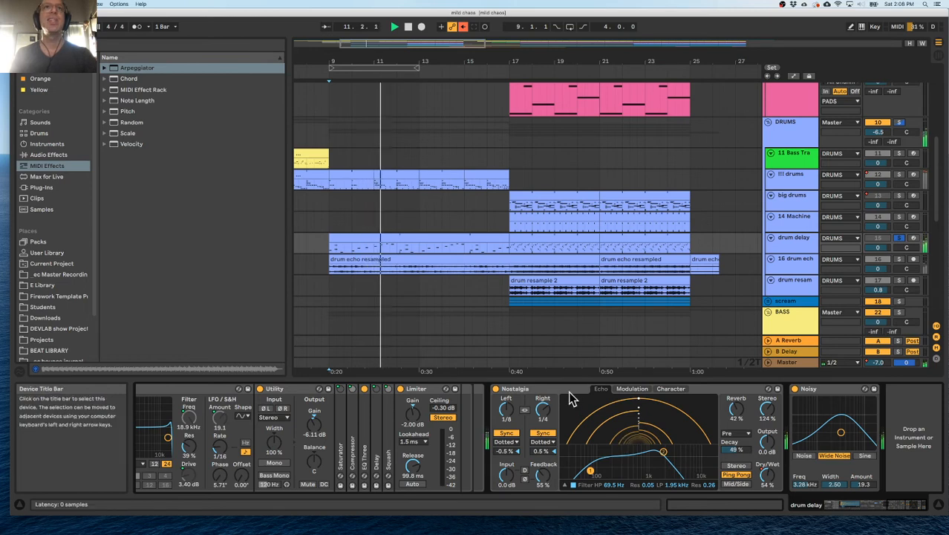
Play from bar 9 with the drum echo resampled track soloed instead of drum delay, and inspect its device chain.
{"action": "scroll", "coordinate": [346, 219], "scroll_direction": "up", "scroll_amount": 5}
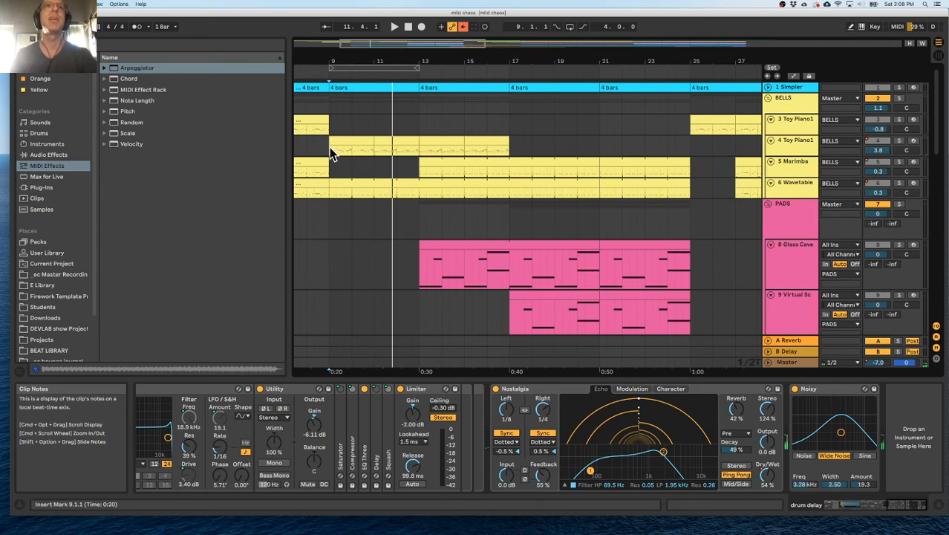
{"action": "scroll", "coordinate": [390, 218], "scroll_direction": "down", "scroll_amount": 5}
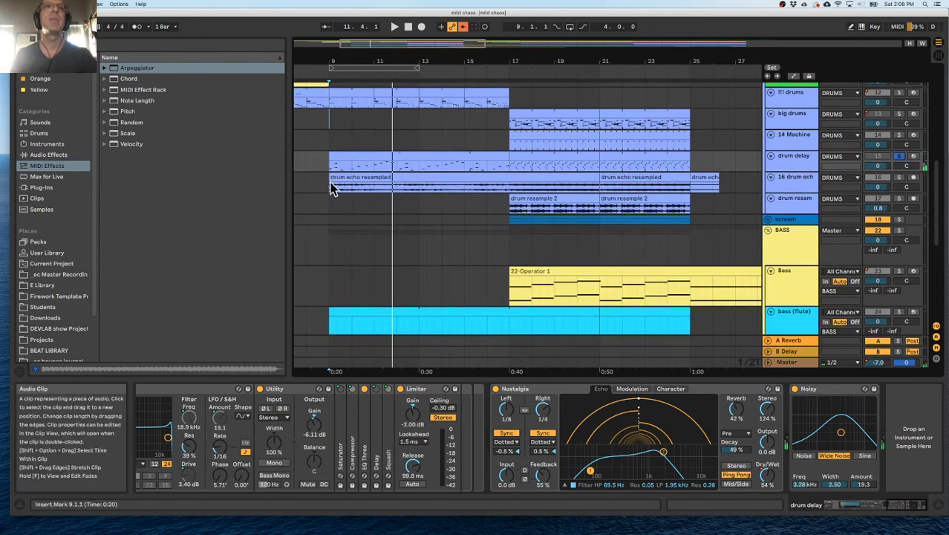
{"action": "left_click", "coordinate": [352, 179]}
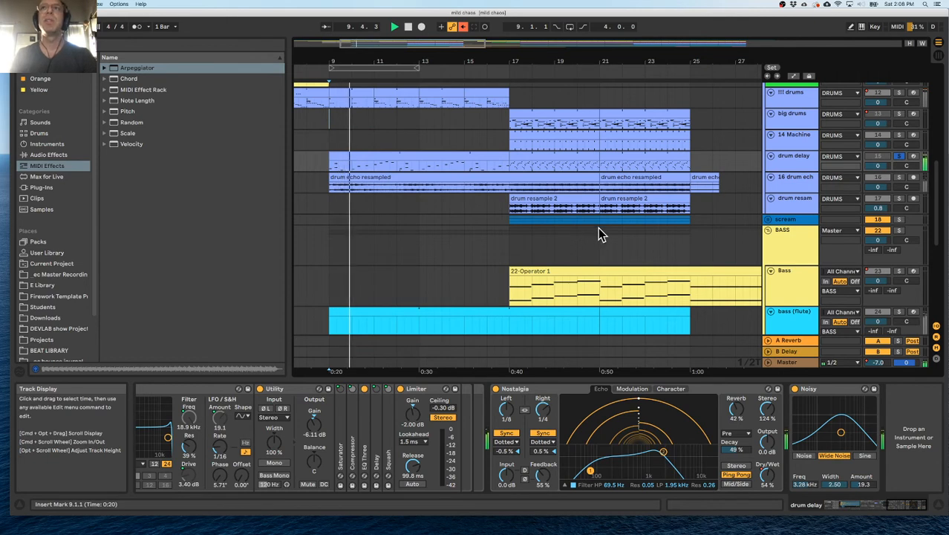
{"action": "left_click", "coordinate": [899, 177]}
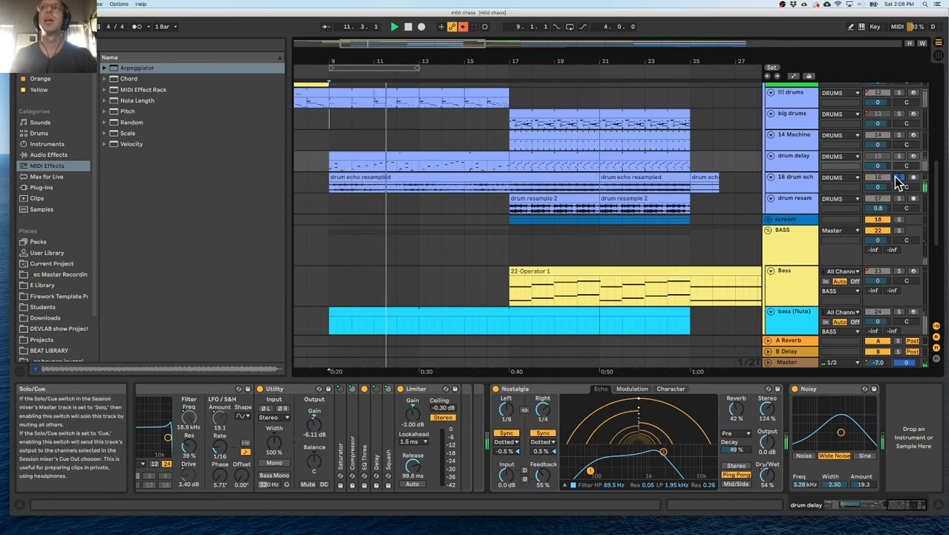
{"action": "left_click", "coordinate": [805, 186]}
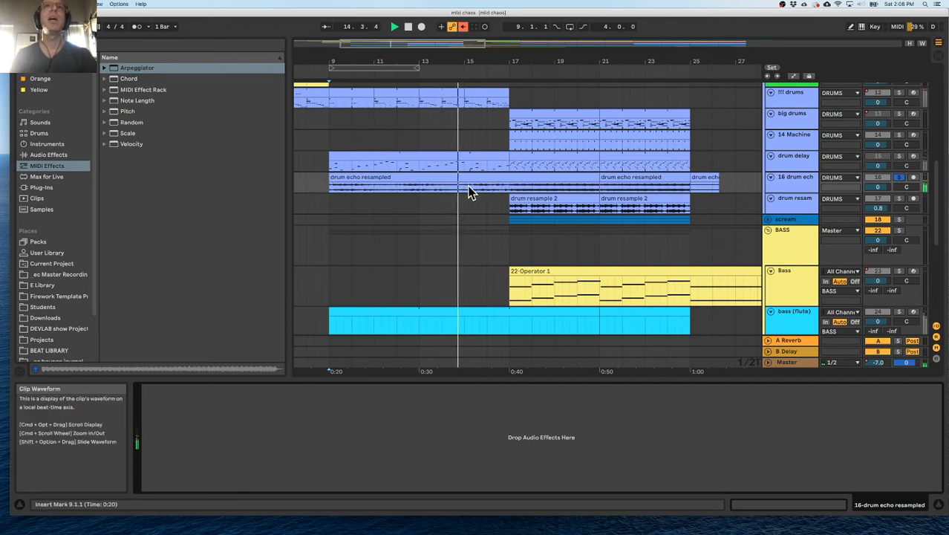
{"action": "left_click", "coordinate": [901, 177]}
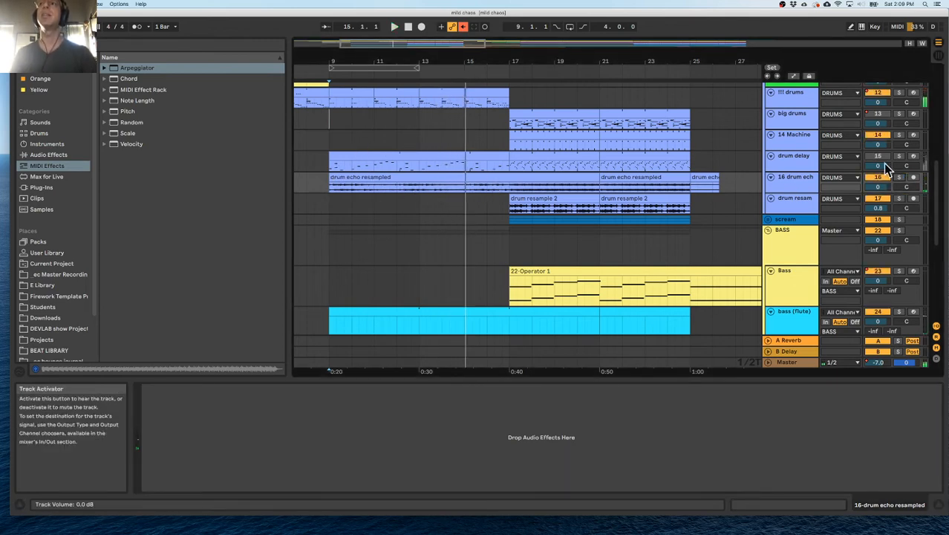
Replay from bar 9, comparing the mix with drum delay active, soloed and muted.
{"action": "left_click", "coordinate": [332, 144]}
{"action": "key", "text": "space"}
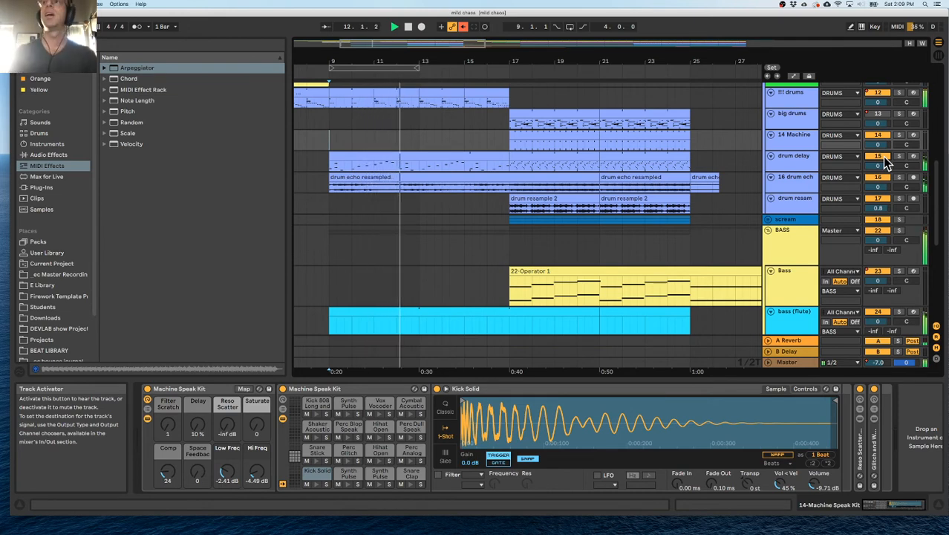
{"action": "left_click", "coordinate": [899, 176]}
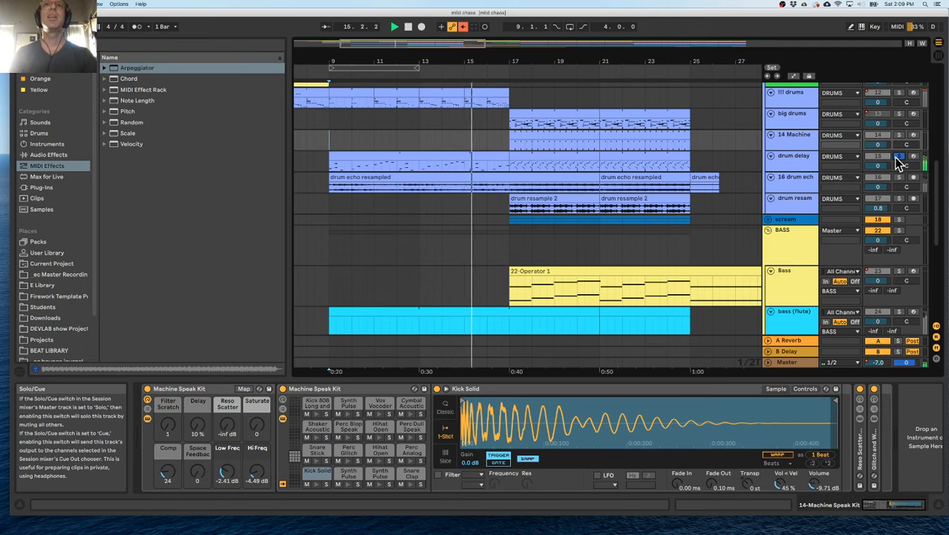
{"action": "left_click", "coordinate": [897, 158]}
{"action": "key", "text": "space"}
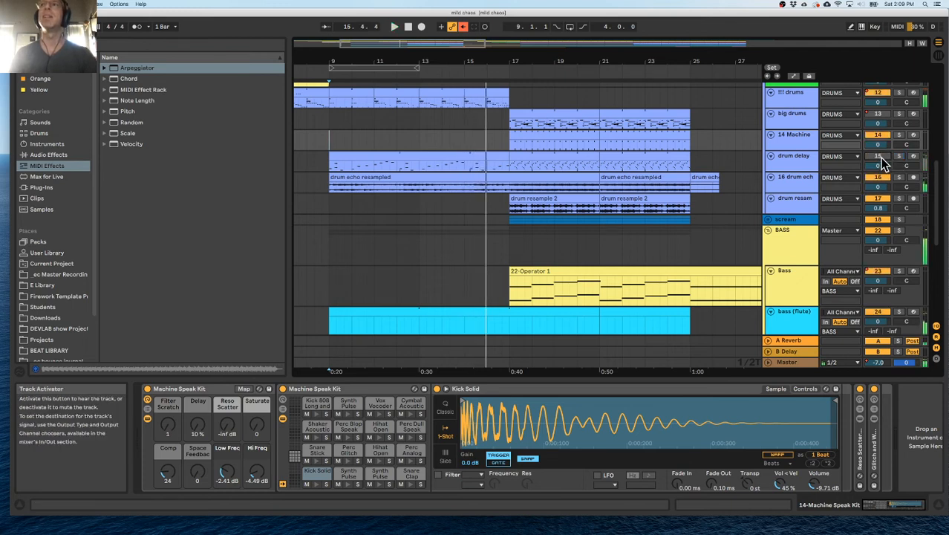
Raise the gain of the drum echo resampled clip at bars 9 to 21 to 8.31 dB and compare with its track muted.
{"action": "left_click", "coordinate": [330, 184]}
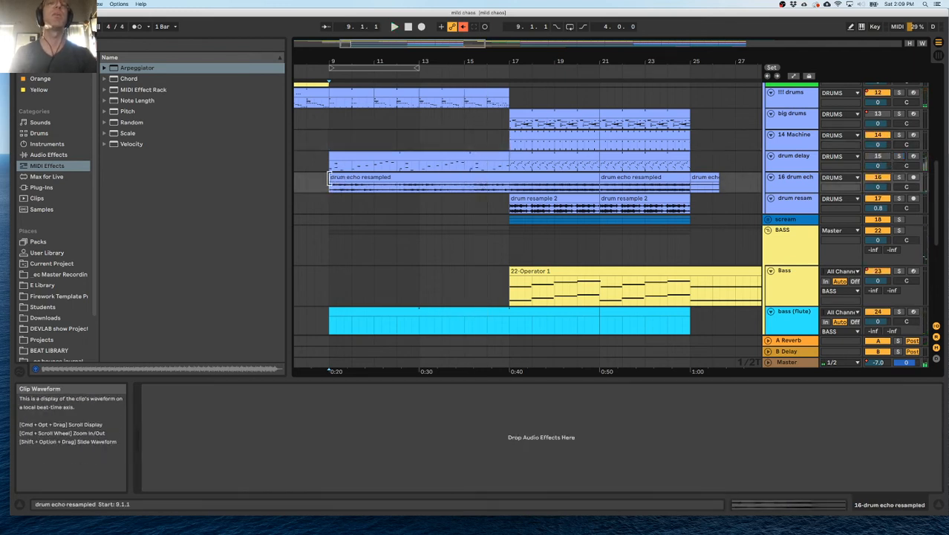
{"action": "scroll", "coordinate": [351, 157], "scroll_direction": "left", "scroll_amount": 3}
{"action": "scroll", "coordinate": [351, 158], "scroll_direction": "up", "scroll_amount": 1}
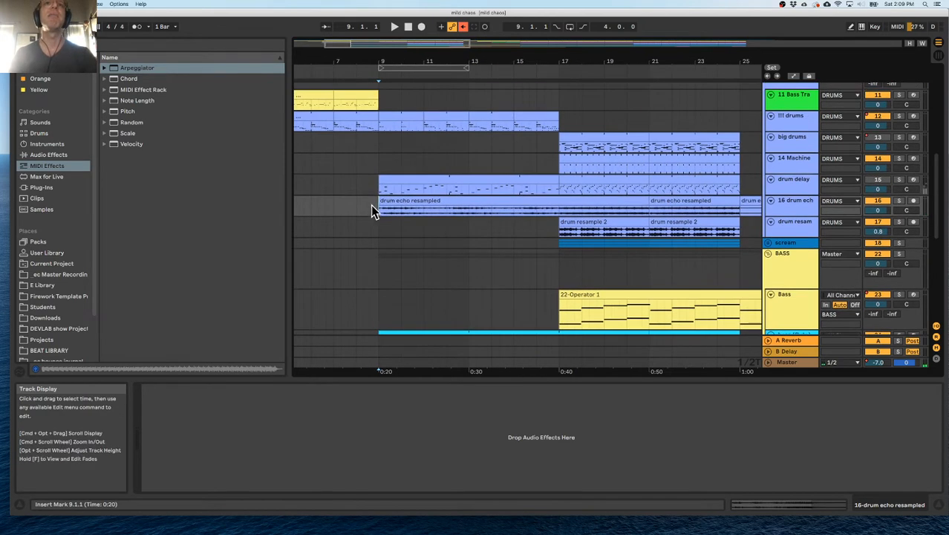
{"action": "key", "text": "space"}
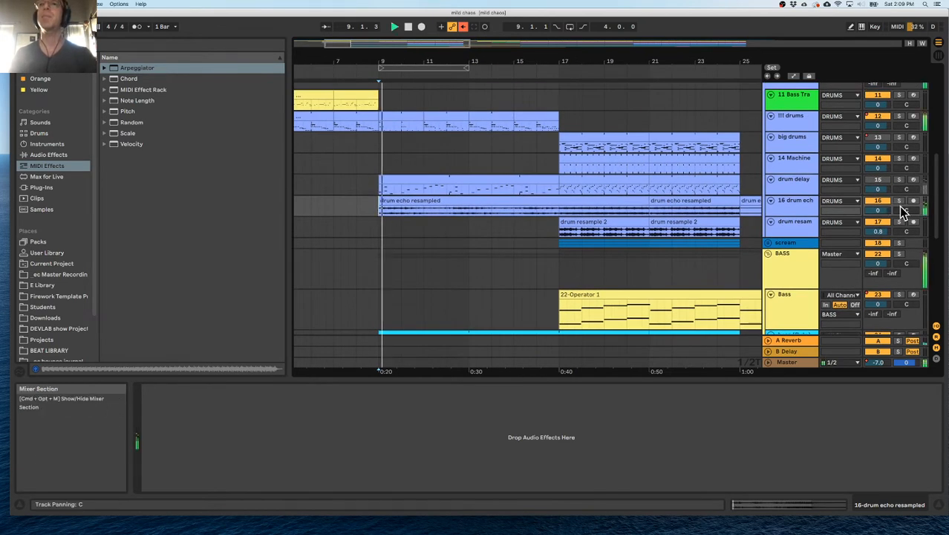
{"action": "key", "text": "space"}
{"action": "left_click", "coordinate": [526, 195]}
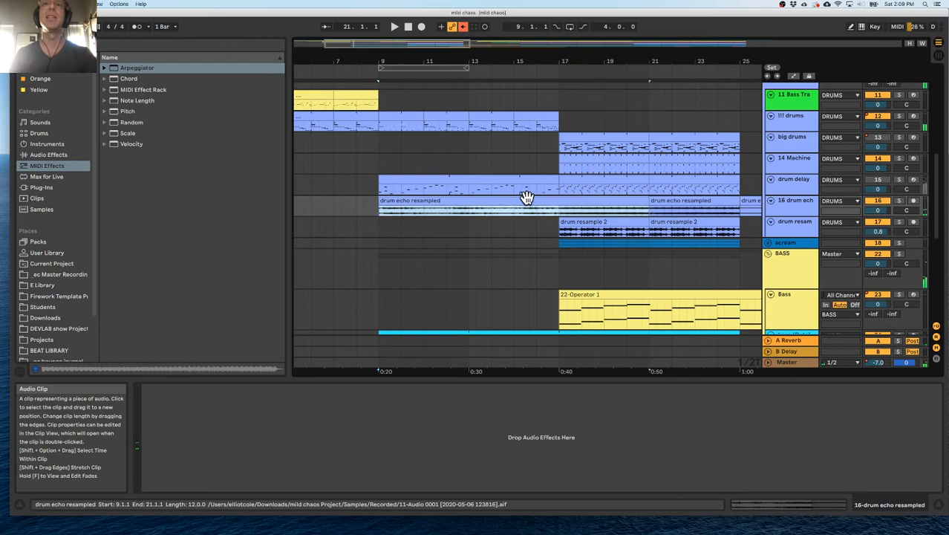
{"action": "left_click_drag", "start_coordinate": [206, 377], "coordinate": [205, 335]}
{"action": "key", "text": "space"}
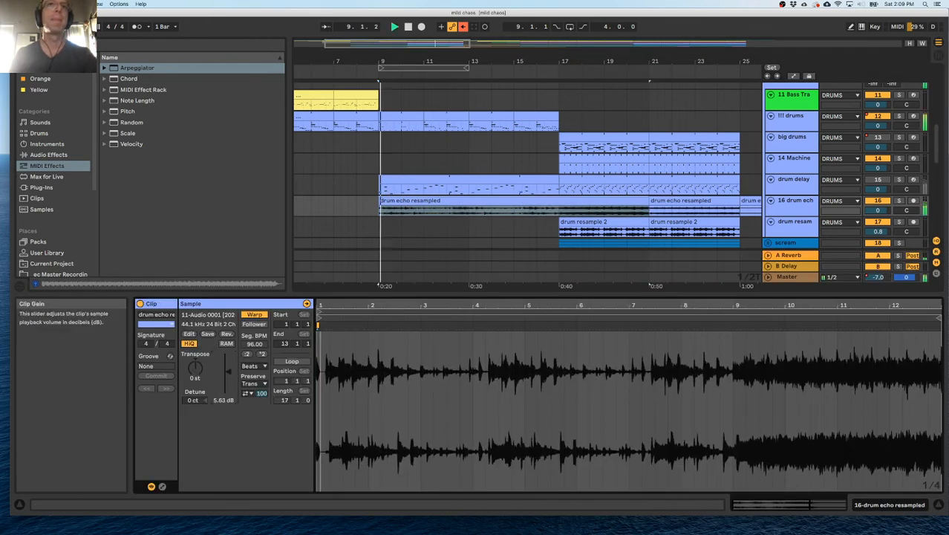
{"action": "left_click_drag", "start_coordinate": [228, 371], "coordinate": [228, 369]}
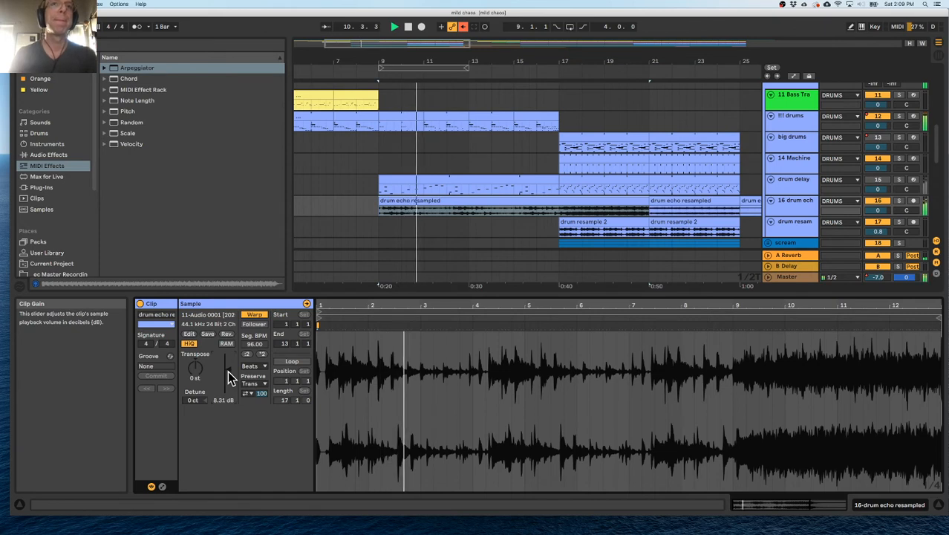
{"action": "left_click", "coordinate": [879, 203]}
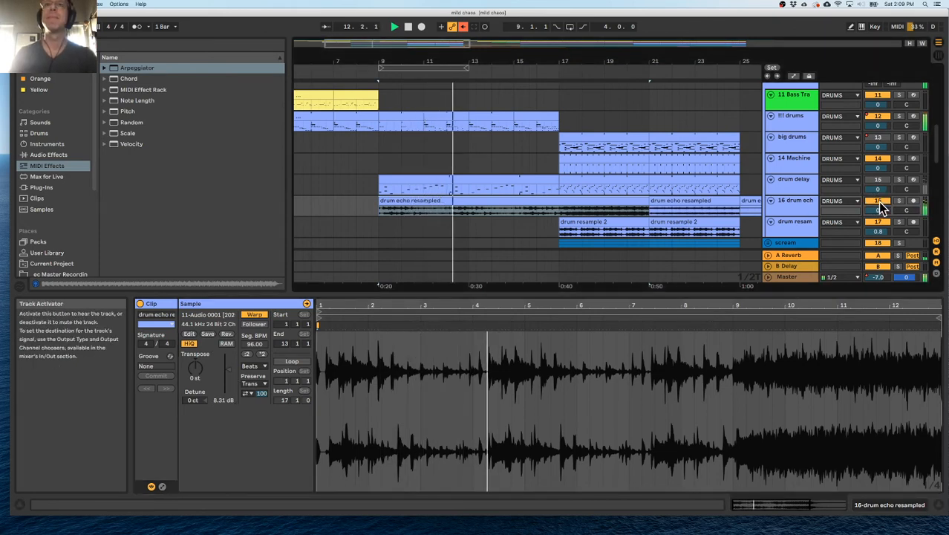
{"action": "left_click", "coordinate": [879, 202]}
Play from bar 17 with the drum echo resampled track soloed.
{"action": "left_click", "coordinate": [559, 212]}
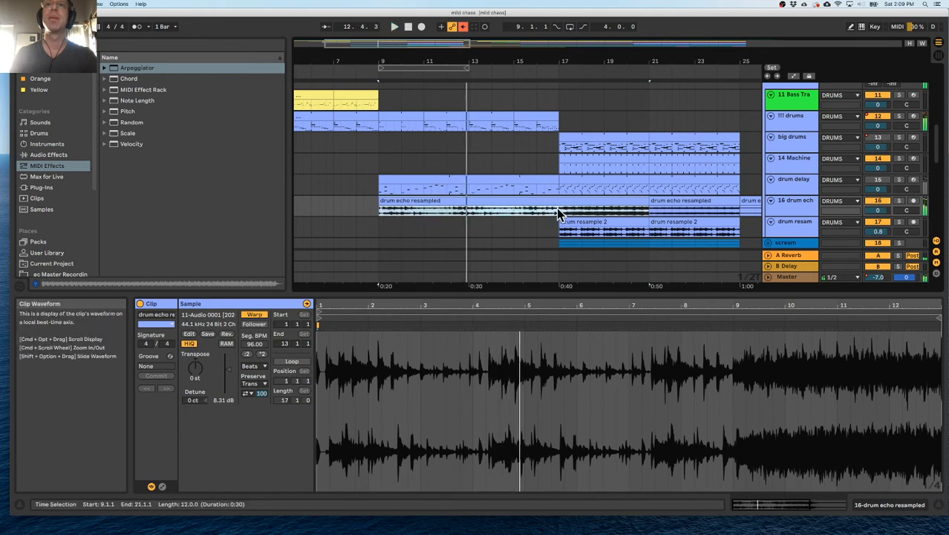
{"action": "left_click", "coordinate": [562, 217]}
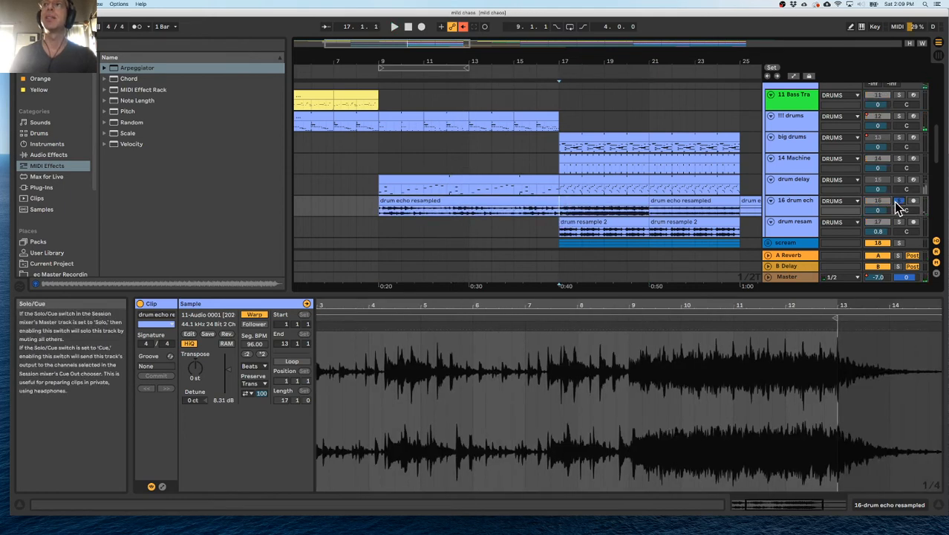
{"action": "left_click", "coordinate": [899, 202]}
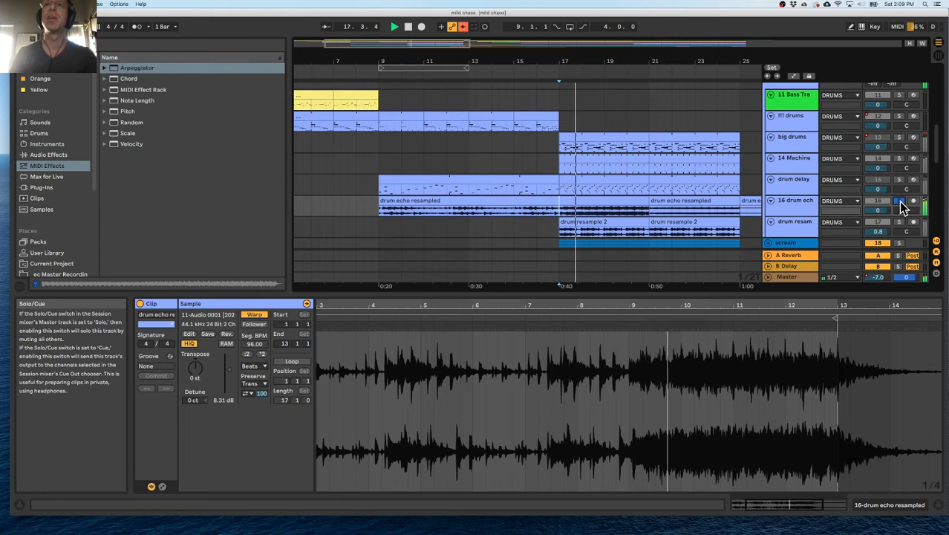
{"action": "scroll", "coordinate": [600, 206], "scroll_direction": "right", "scroll_amount": 3}
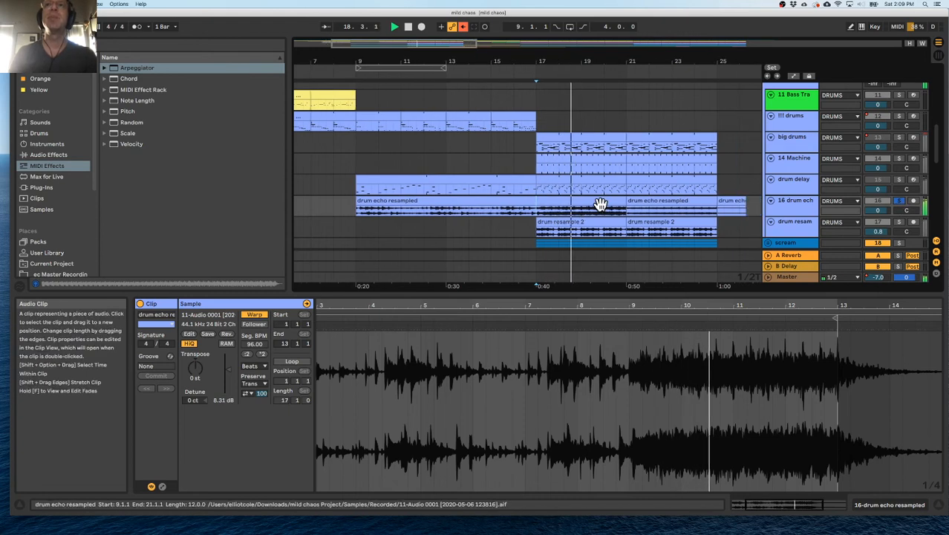
Deactivate the drum echo resampled clips at bars 9 to 21 and 21 to 25.
{"action": "scroll", "coordinate": [600, 205], "scroll_direction": "right", "scroll_amount": 1}
{"action": "left_click", "coordinate": [543, 203]}
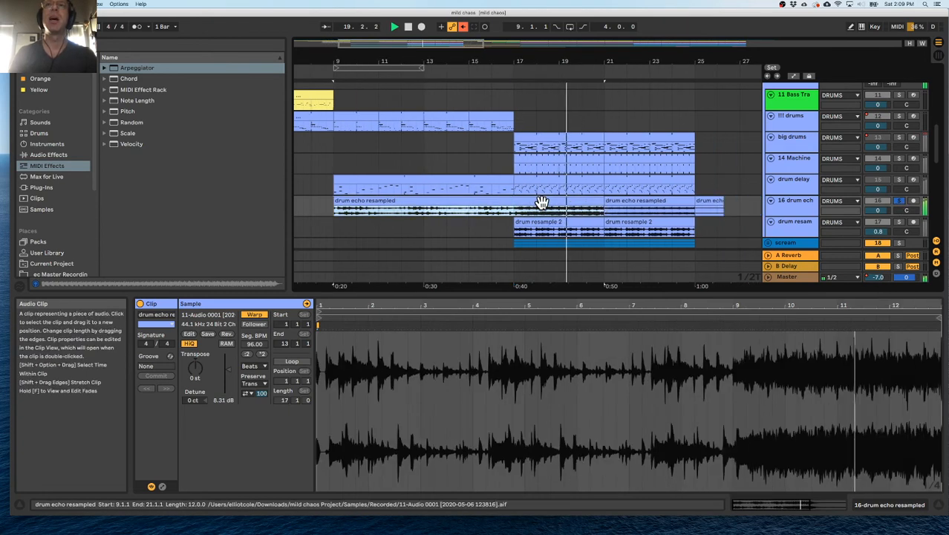
{"action": "key", "text": "0"}
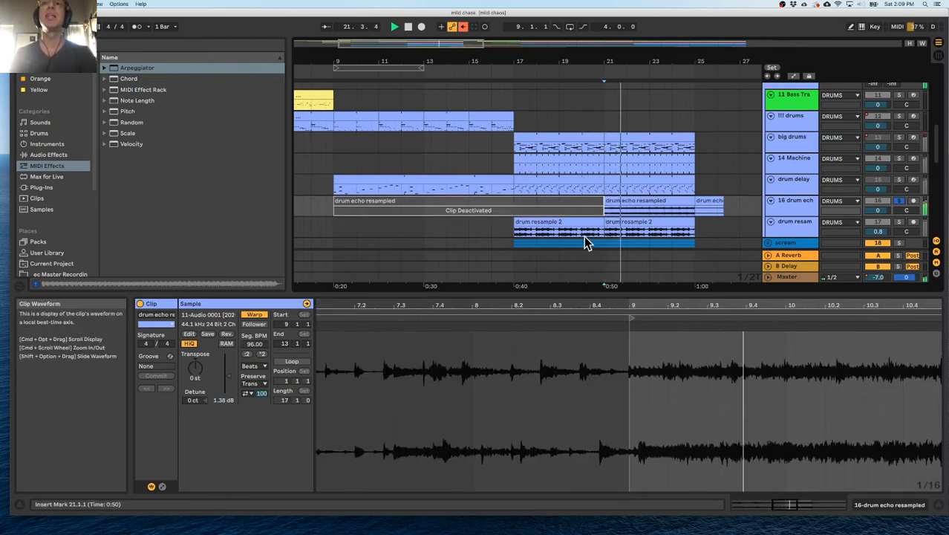
{"action": "left_click", "coordinate": [635, 205]}
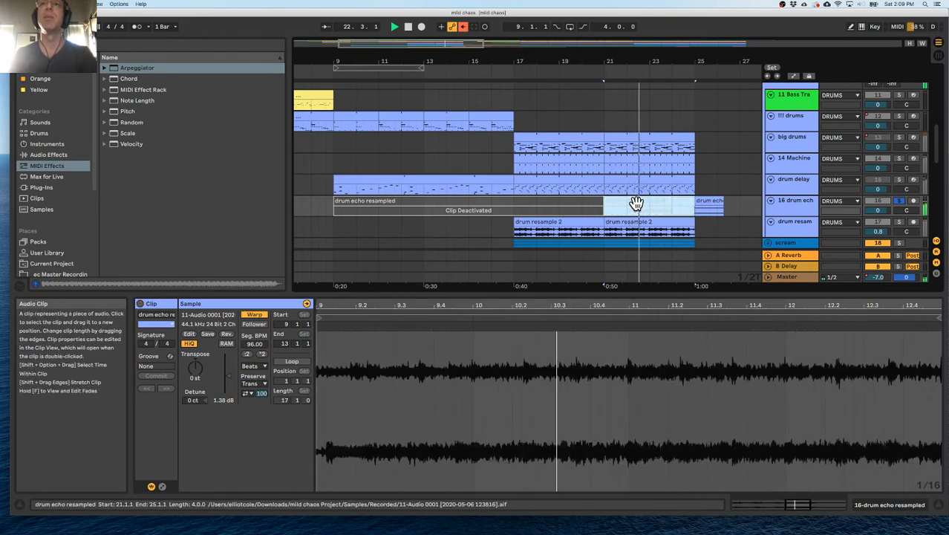
Audition the drum resample 2 track soloed from bar 17 and deactivate its two clips at bars 17 to 25.
{"action": "left_click", "coordinate": [518, 236]}
{"action": "key", "text": "space"}
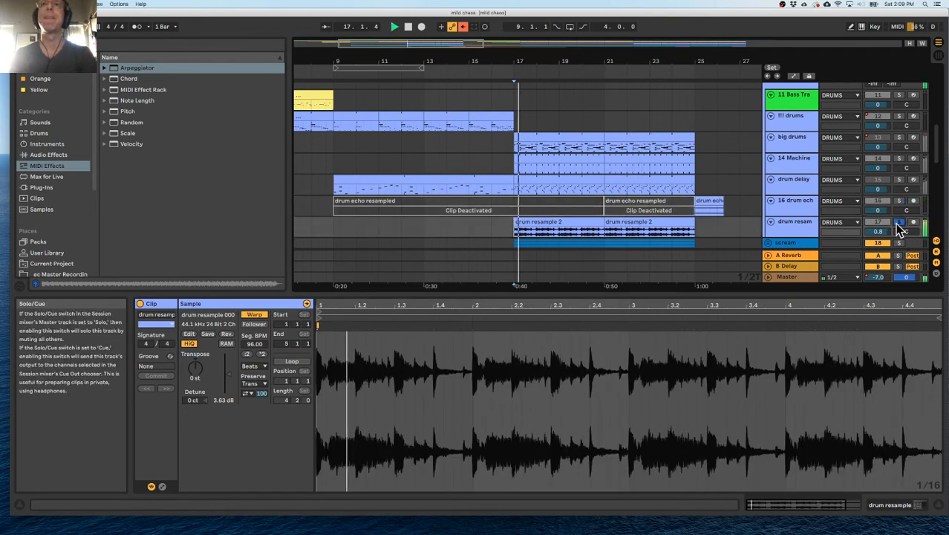
{"action": "left_click_drag", "start_coordinate": [569, 227], "coordinate": [643, 224]}
{"action": "scroll", "coordinate": [630, 209], "scroll_direction": "down", "scroll_amount": 3}
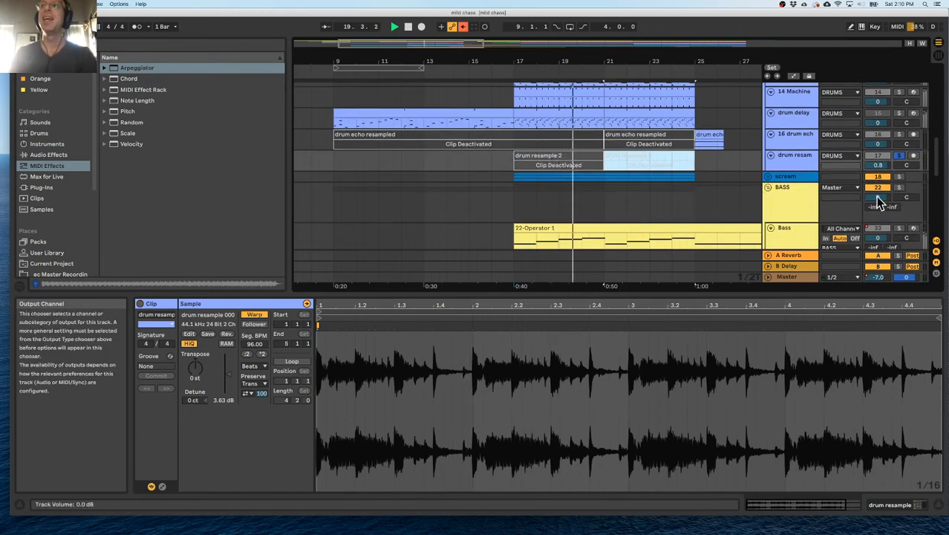
Stop playback and reactivate the drum echo resampled clip at bars 9 to 21.
{"action": "key", "text": "space"}
{"action": "left_click", "coordinate": [499, 132]}
{"action": "key", "text": "0"}
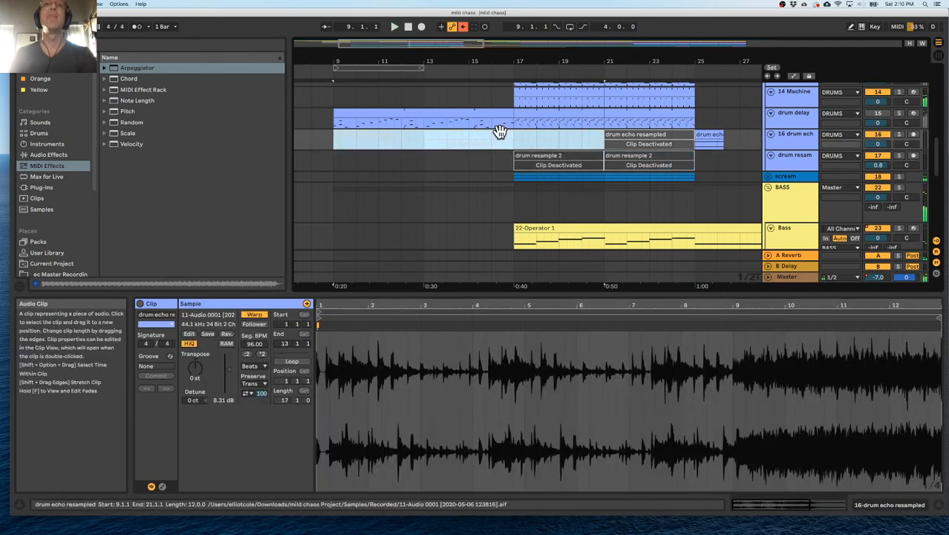
Move the drum echo resampled clip from bars 9 to 21 to bars 21 to 33 and trim its start to bar 25.
{"action": "left_click_drag", "start_coordinate": [606, 65], "coordinate": [603, 32]}
{"action": "scroll", "coordinate": [446, 147], "scroll_direction": "up", "scroll_amount": 1}
{"action": "scroll", "coordinate": [442, 145], "scroll_direction": "up", "scroll_amount": 5}
{"action": "scroll", "coordinate": [440, 119], "scroll_direction": "down", "scroll_amount": 4}
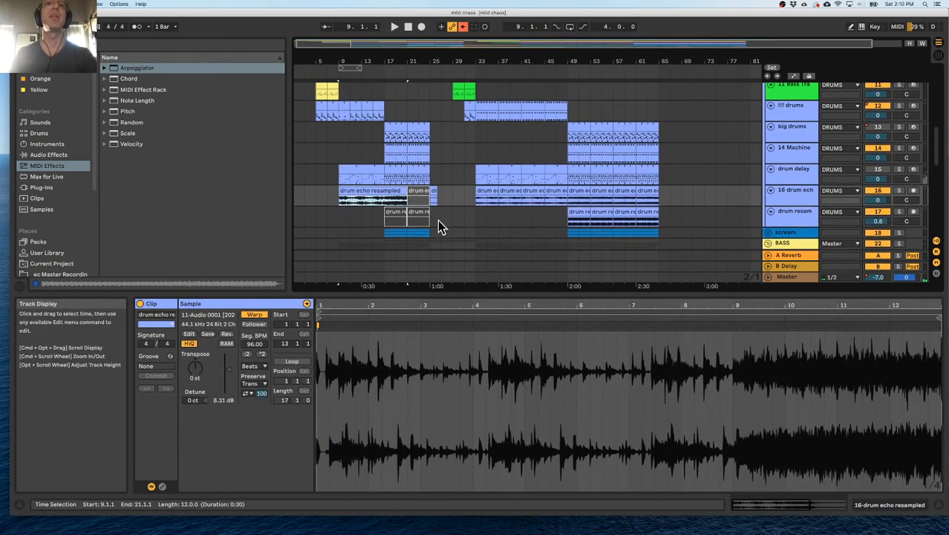
{"action": "scroll", "coordinate": [438, 223], "scroll_direction": "down", "scroll_amount": 1}
{"action": "left_click", "coordinate": [430, 202]}
{"action": "left_click_drag", "start_coordinate": [358, 195], "coordinate": [431, 193]}
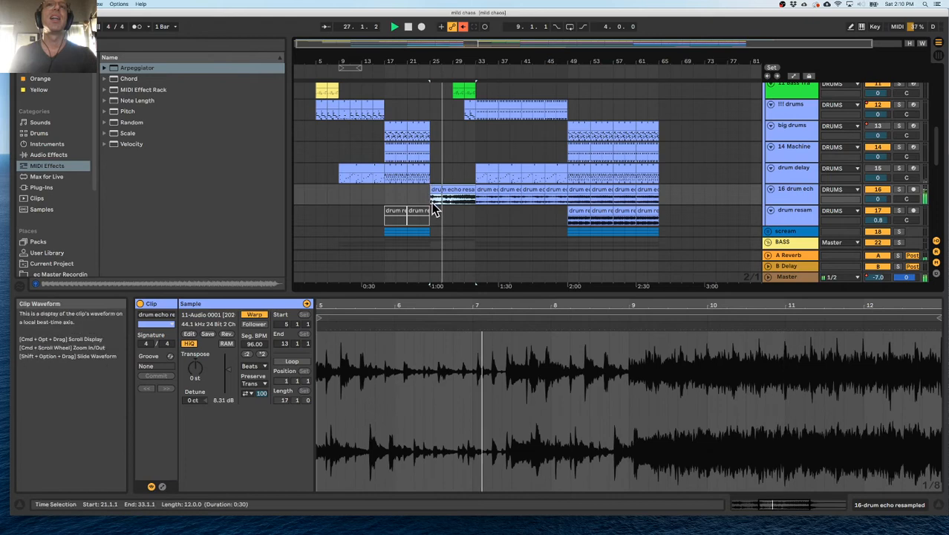
Audition the section from bar 25 with the moved drum echo resampled clip on and off, and replay from bar 29.
{"action": "left_click_drag", "start_coordinate": [450, 57], "coordinate": [451, 100]}
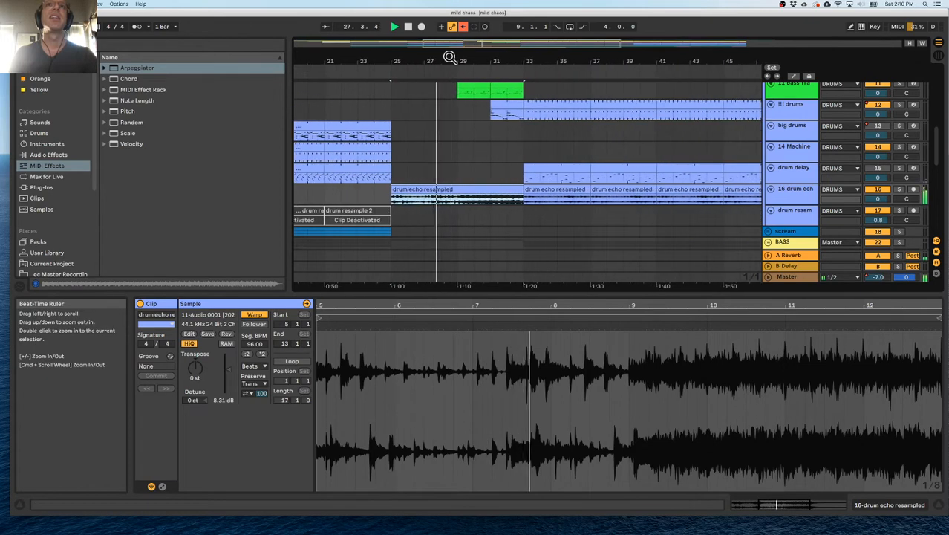
{"action": "left_click", "coordinate": [442, 190]}
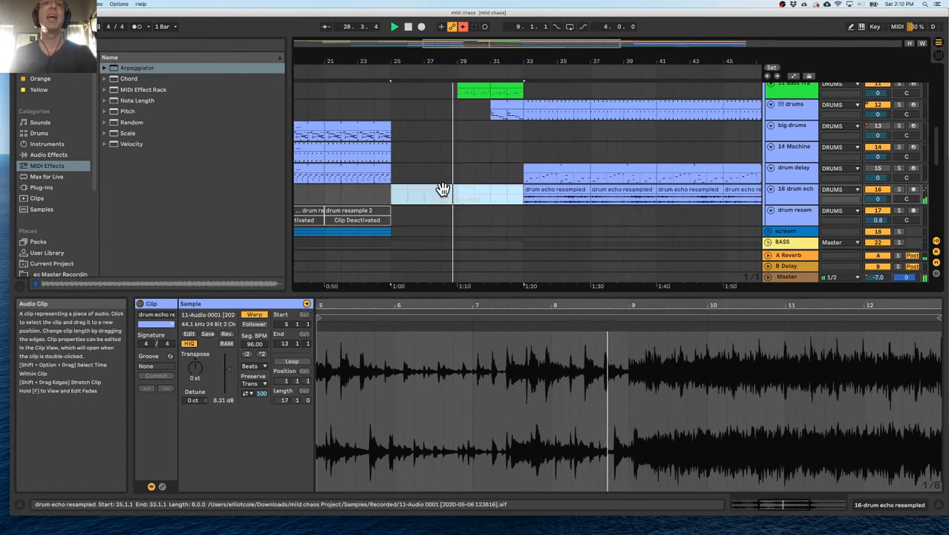
{"action": "left_click", "coordinate": [401, 191]}
{"action": "key", "text": "space"}
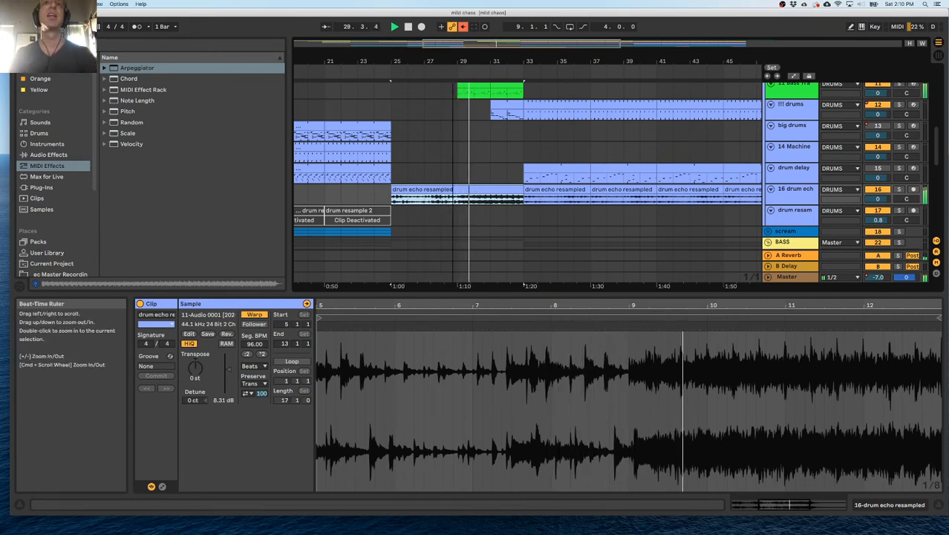
{"action": "left_click_drag", "start_coordinate": [454, 60], "coordinate": [460, 104]}
{"action": "left_click", "coordinate": [466, 201]}
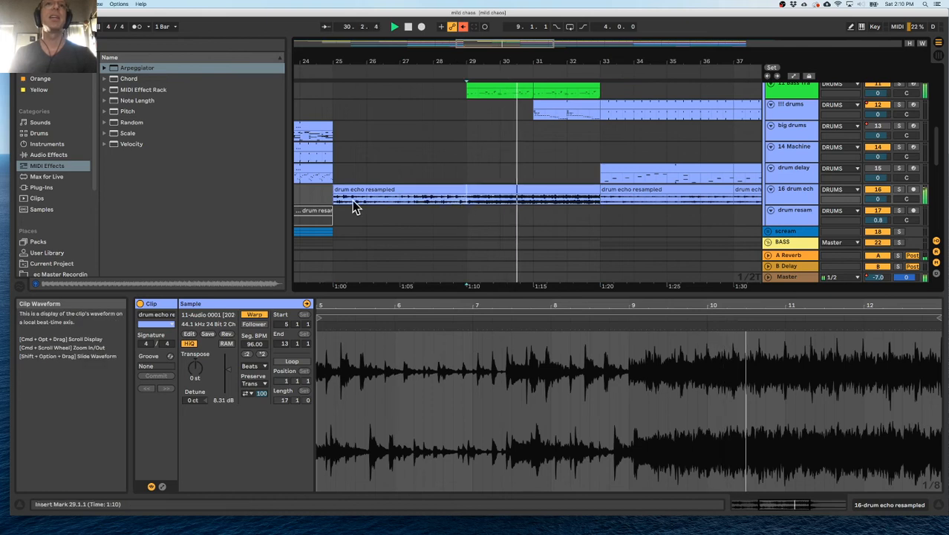
Extend the start of the moved drum echo resampled clip back to 22.3.3 and play from 23.3.3 with its track soloed.
{"action": "left_click_drag", "start_coordinate": [335, 205], "coordinate": [367, 205]}
{"action": "left_click_drag", "start_coordinate": [340, 63], "coordinate": [327, 189]}
{"action": "scroll", "coordinate": [357, 185], "scroll_direction": "left", "scroll_amount": 2}
{"action": "left_click_drag", "start_coordinate": [371, 62], "coordinate": [498, 22]}
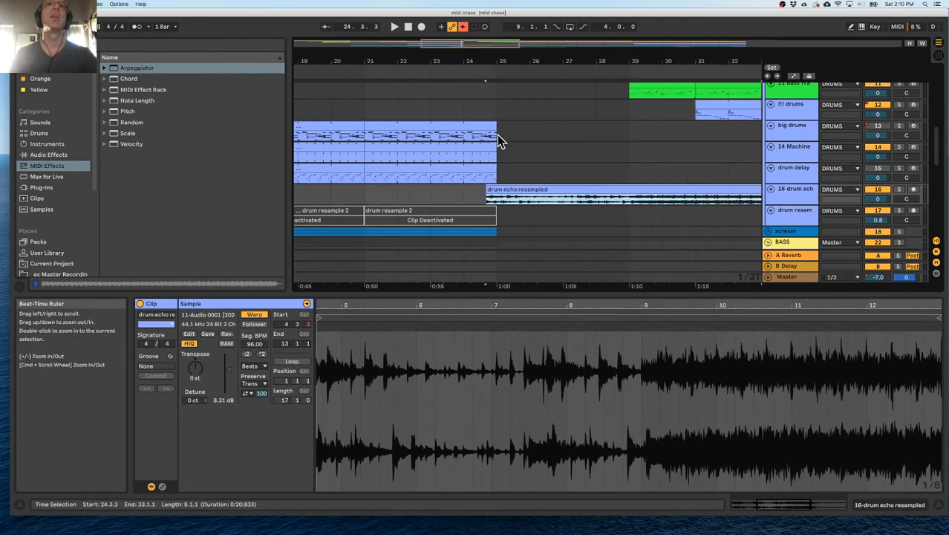
{"action": "left_click_drag", "start_coordinate": [487, 191], "coordinate": [419, 195]}
{"action": "key", "text": "space"}
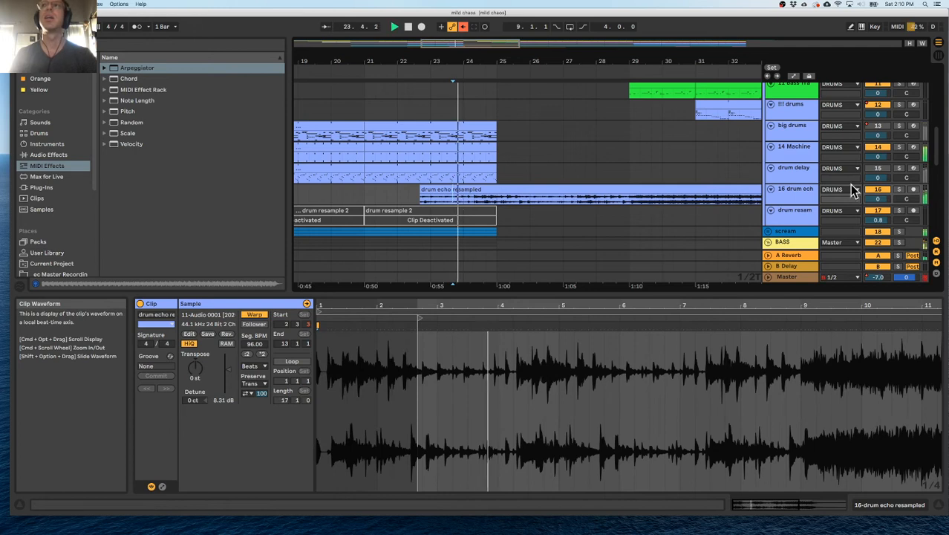
{"action": "left_click", "coordinate": [900, 190]}
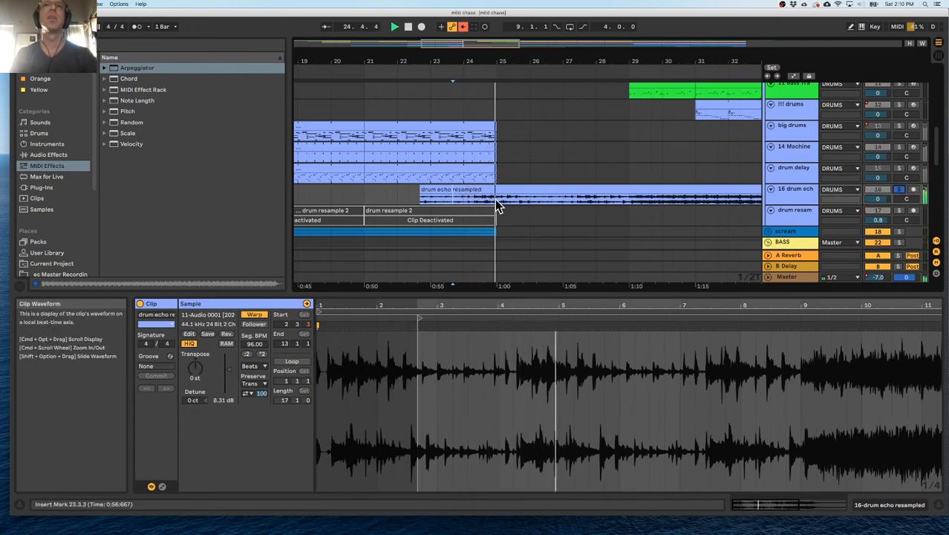
Loop playback over bars 25 to 27 on the soloed drum echo resampled track.
{"action": "left_click_drag", "start_coordinate": [464, 204], "coordinate": [563, 207]}
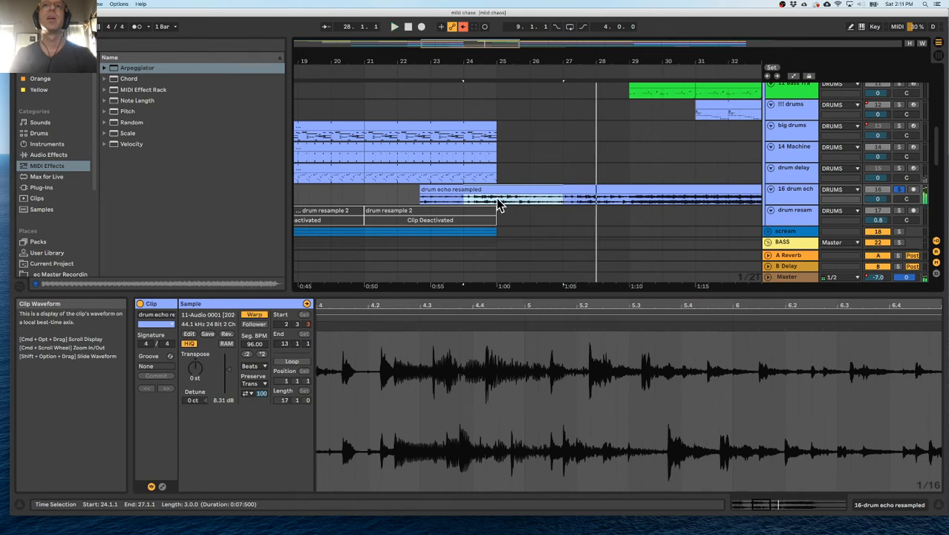
{"action": "left_click_drag", "start_coordinate": [499, 206], "coordinate": [558, 206]}
{"action": "key", "text": "super+l"}
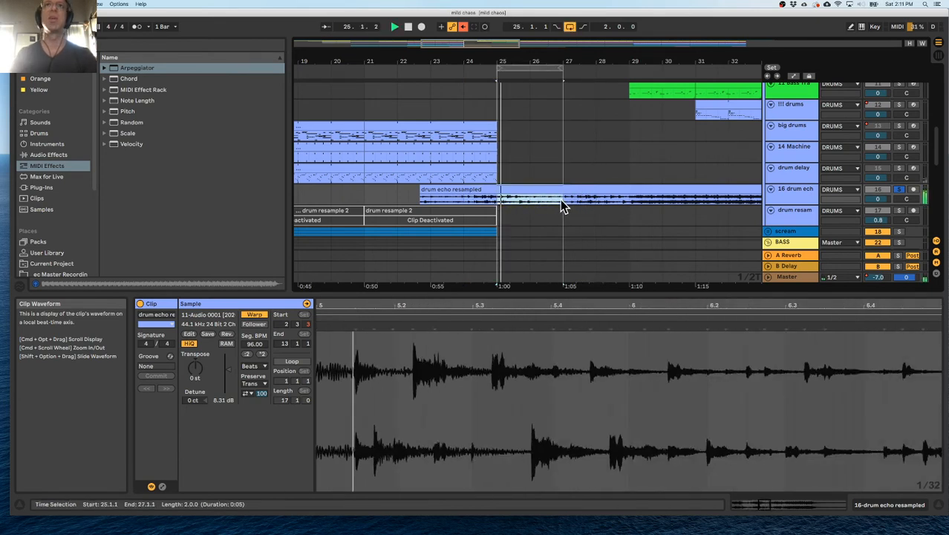
{"action": "left_click", "coordinate": [536, 192]}
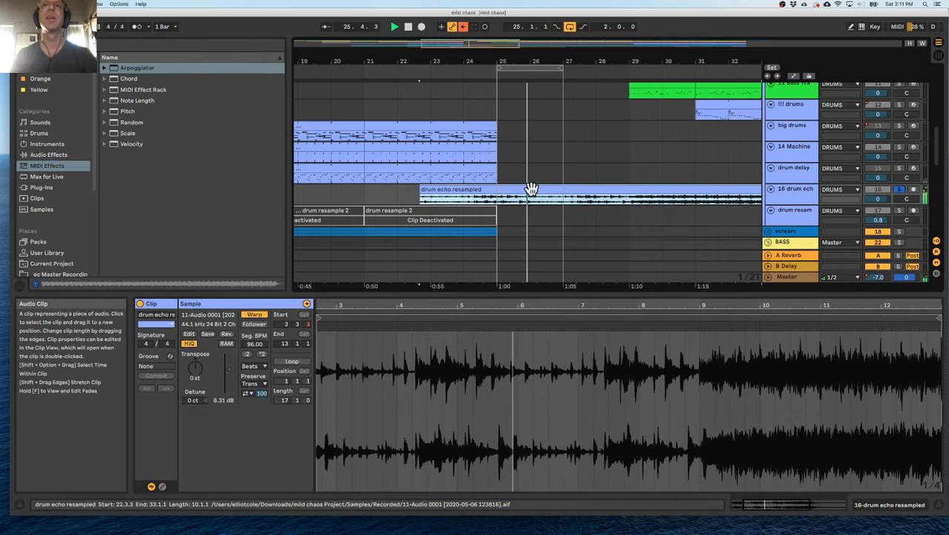
Split the drum echo resampled clip at bars 25 and 27 and duplicate the two-bar piece once.
{"action": "left_click_drag", "start_coordinate": [497, 206], "coordinate": [563, 206]}
{"action": "key", "text": "super+e"}
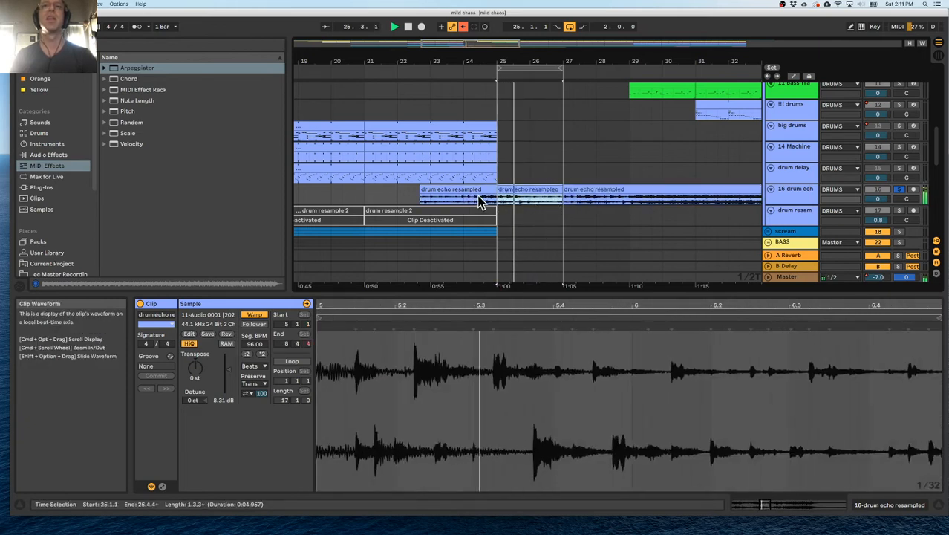
{"action": "key", "text": "super+d"}
Delete the drum echo resampled piece before bar 25 and deactivate the piece from bar 29 to 33.
{"action": "left_click", "coordinate": [458, 192]}
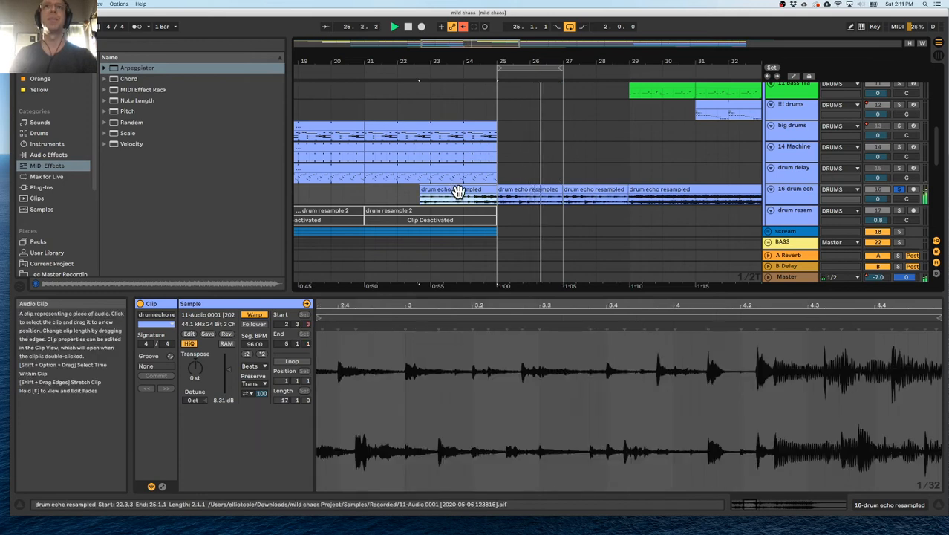
{"action": "key", "text": "Delete"}
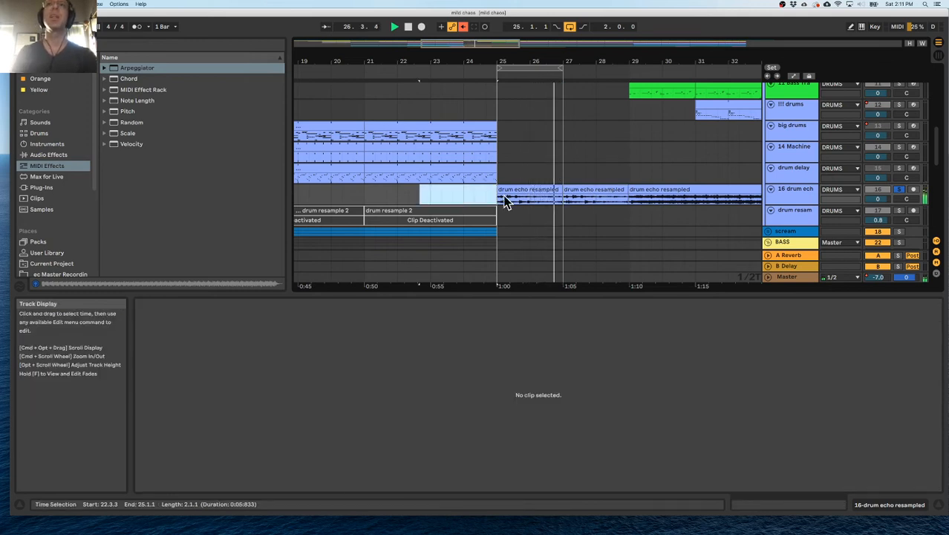
{"action": "left_click", "coordinate": [641, 188]}
{"action": "key", "text": "0"}
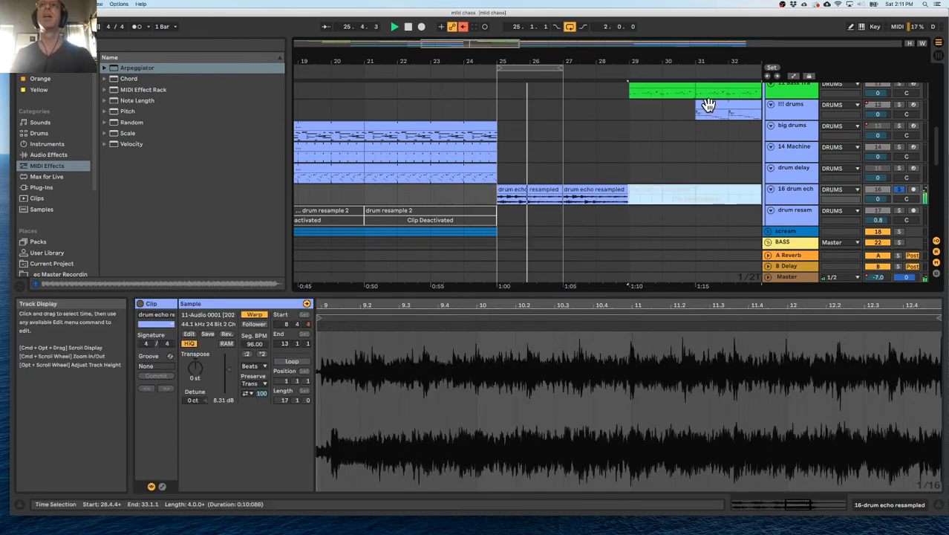
Turn off looping and un-solo the drum echo track to hear the transition in the full mix.
{"action": "left_click", "coordinate": [569, 27]}
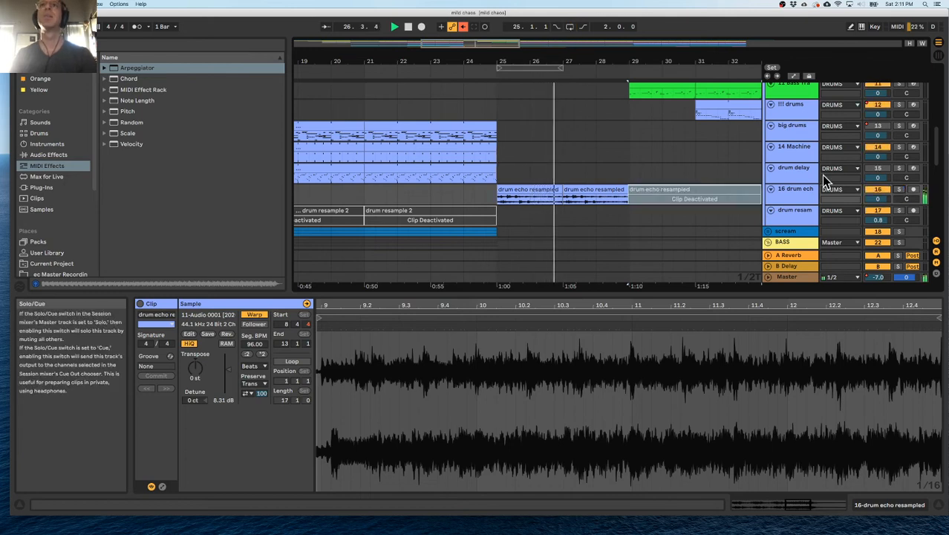
{"action": "left_click_drag", "start_coordinate": [585, 62], "coordinate": [499, 11]}
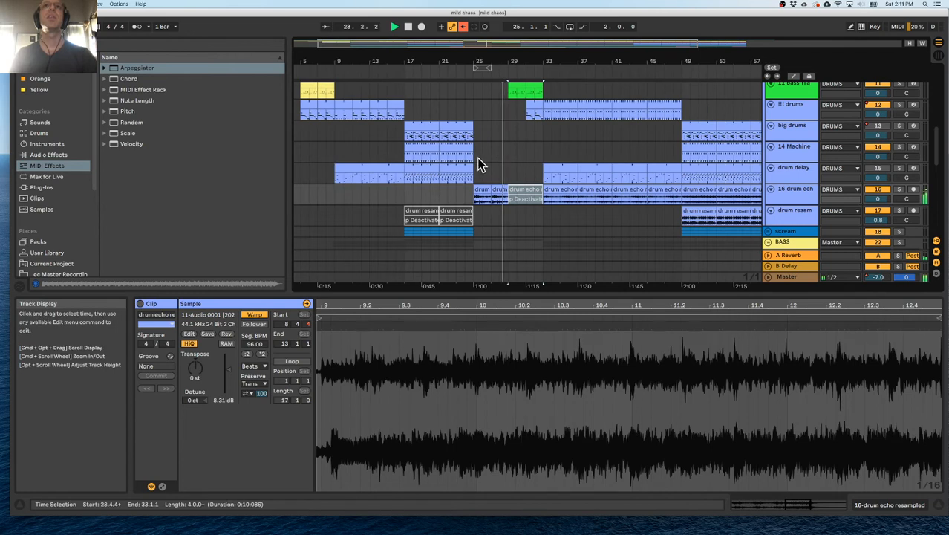
{"action": "scroll", "coordinate": [483, 161], "scroll_direction": "up", "scroll_amount": 4}
{"action": "scroll", "coordinate": [424, 206], "scroll_direction": "down", "scroll_amount": 3}
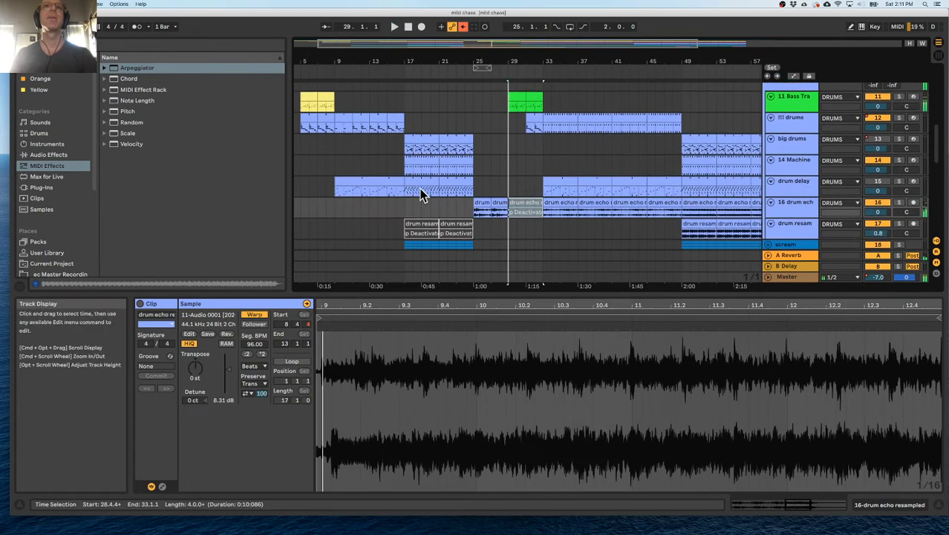
Audition the full mix from bar 17 and look over the drum, scream and bass tracks for balance.
{"action": "left_click", "coordinate": [412, 211]}
{"action": "key", "text": "space"}
{"action": "scroll", "coordinate": [412, 201], "scroll_direction": "down", "scroll_amount": 1}
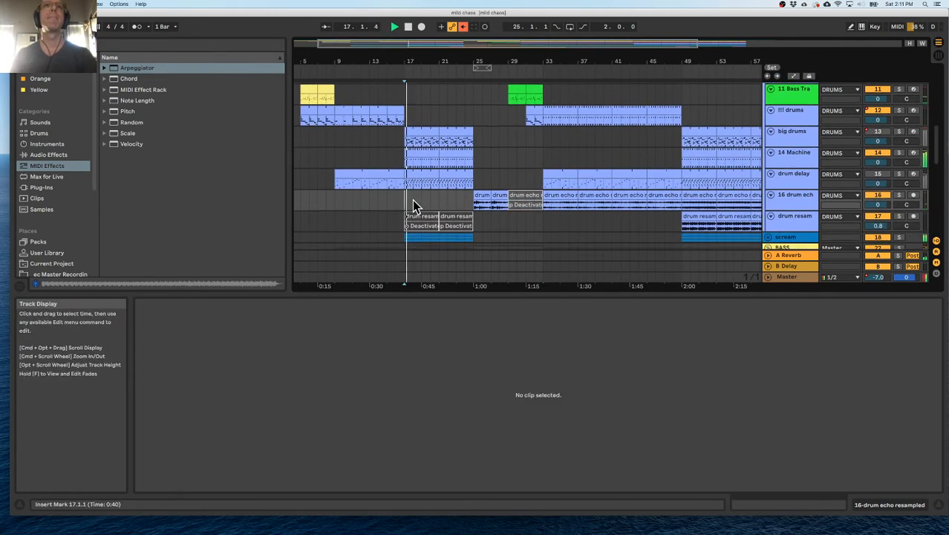
{"action": "left_click", "coordinate": [405, 146]}
{"action": "key", "text": "space"}
{"action": "scroll", "coordinate": [420, 194], "scroll_direction": "down", "scroll_amount": 5}
{"action": "scroll", "coordinate": [453, 189], "scroll_direction": "up", "scroll_amount": 10}
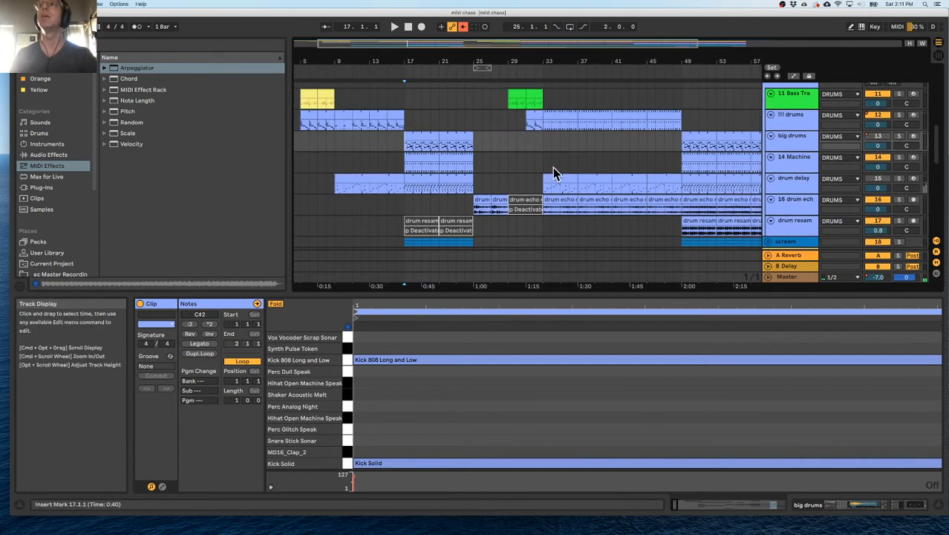
{"action": "scroll", "coordinate": [756, 170], "scroll_direction": "down", "scroll_amount": 8}
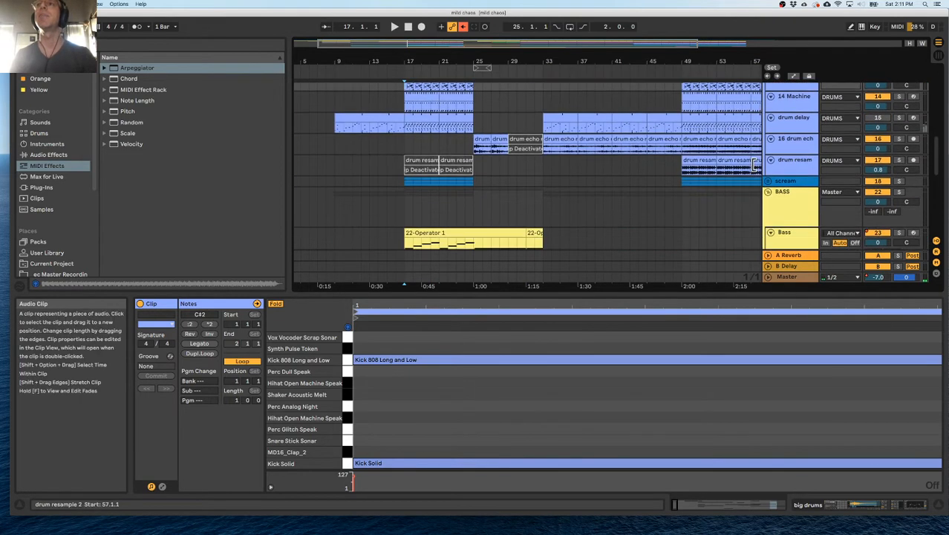
{"action": "scroll", "coordinate": [638, 172], "scroll_direction": "up", "scroll_amount": 3}
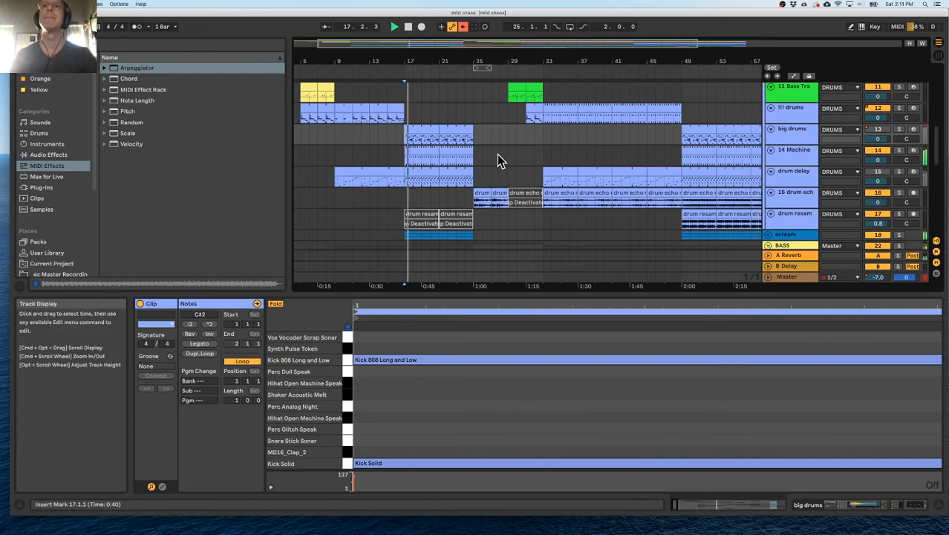
{"action": "scroll", "coordinate": [498, 157], "scroll_direction": "down", "scroll_amount": 10}
{"action": "scroll", "coordinate": [643, 152], "scroll_direction": "up", "scroll_amount": 10}
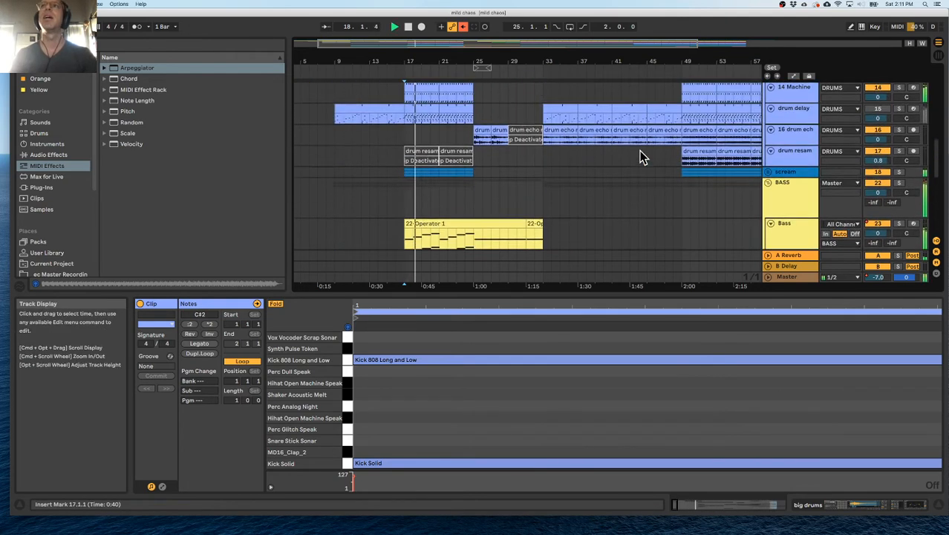
Unfold the scream group with its resample track and add an EQ Eight to the group.
{"action": "left_click", "coordinate": [786, 204]}
{"action": "left_click", "coordinate": [769, 202]}
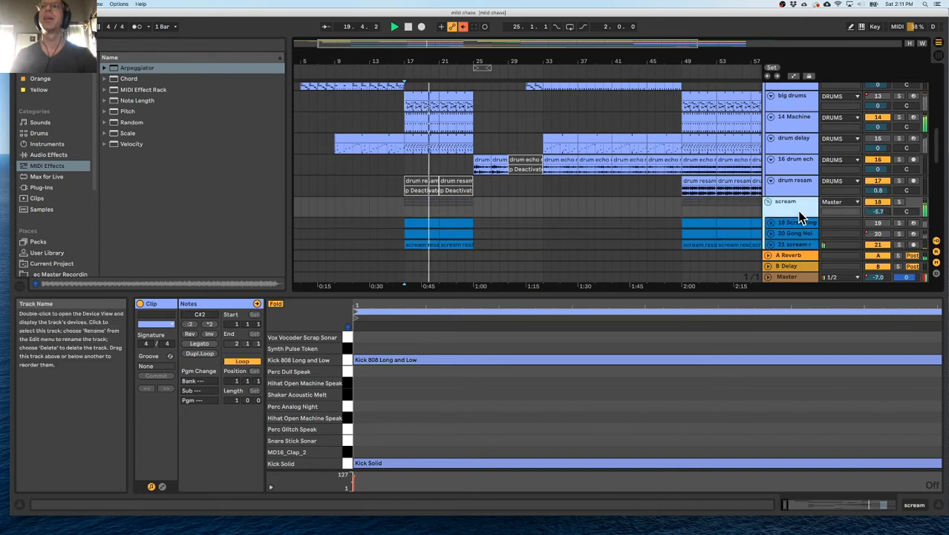
{"action": "left_click", "coordinate": [773, 244]}
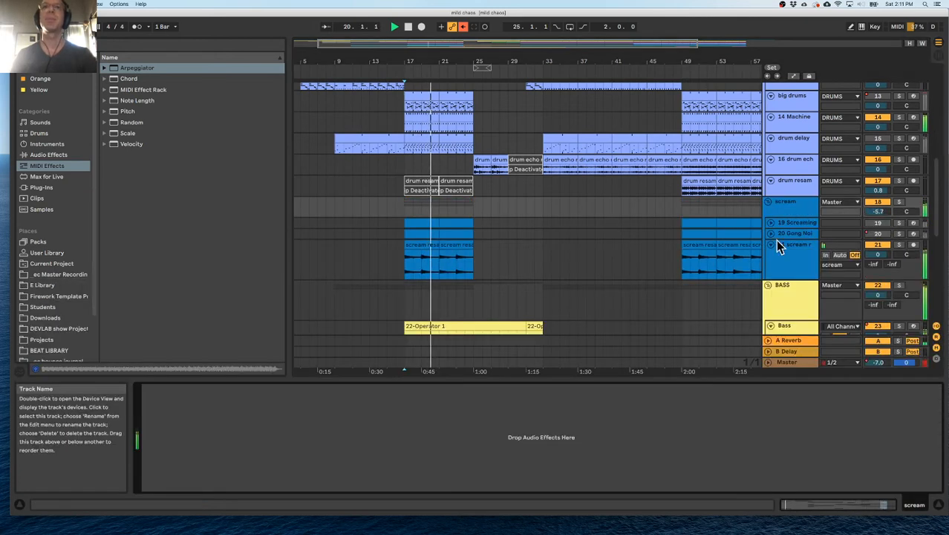
{"action": "left_click", "coordinate": [48, 156]}
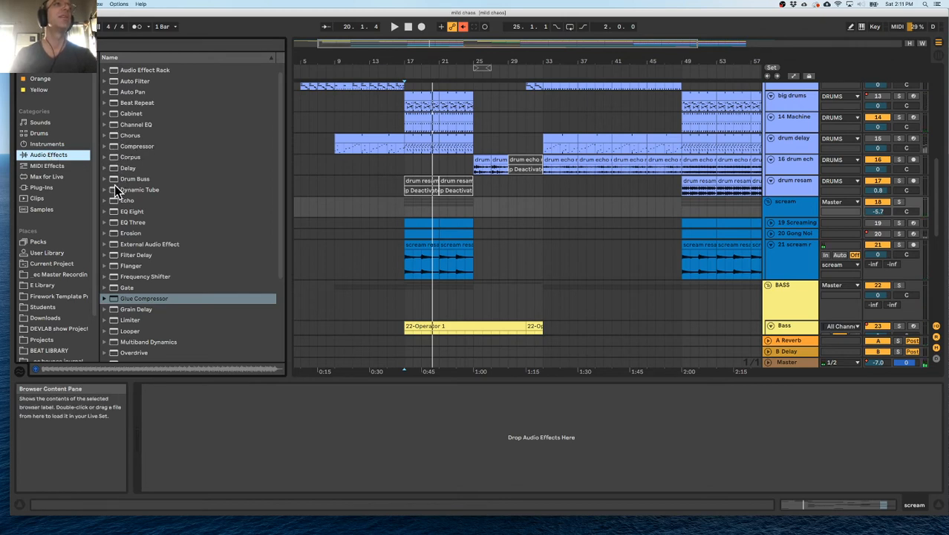
{"action": "double_click", "coordinate": [119, 213]}
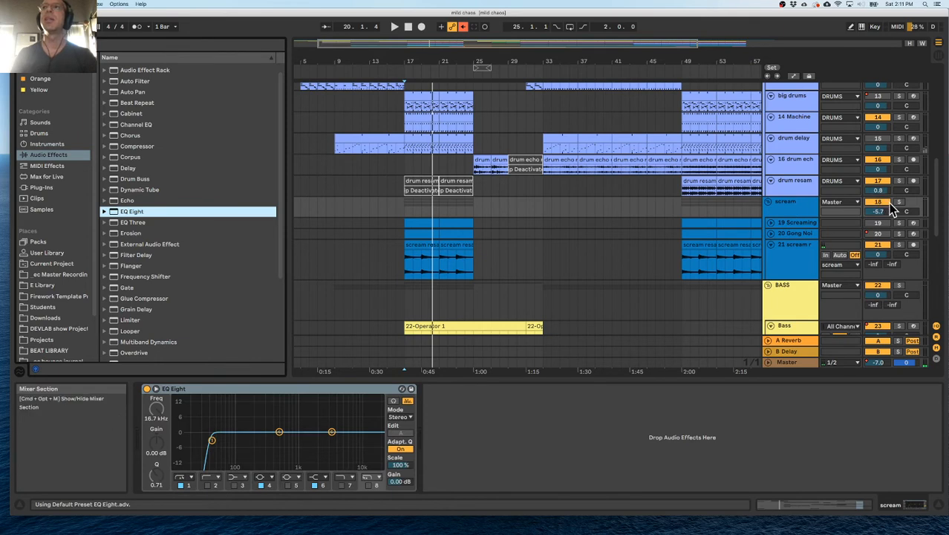
Solo the scream group and raise its EQ Eight low cut to about 250 Hz during playback.
{"action": "left_click", "coordinate": [899, 203]}
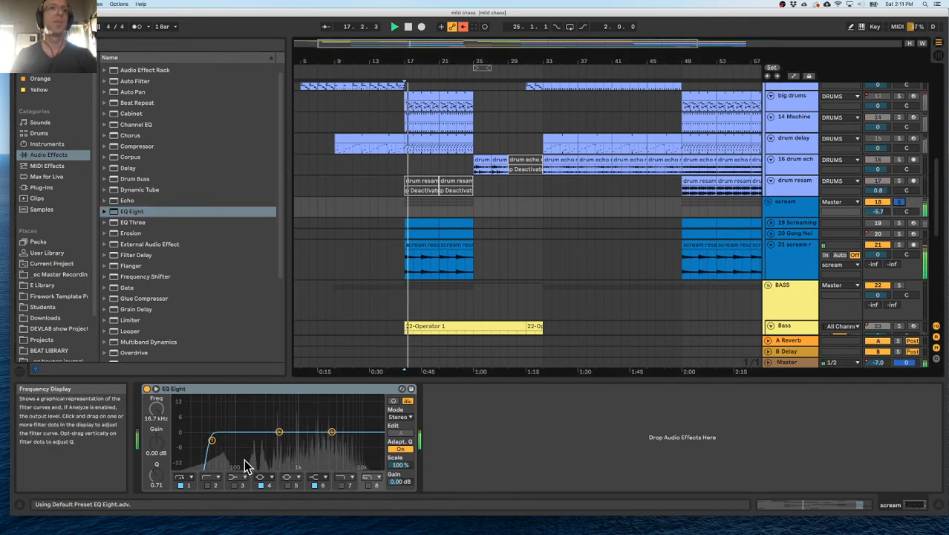
{"action": "key", "text": "space"}
{"action": "key", "text": "space"}
{"action": "key", "text": "space"}
{"action": "mouse_move", "coordinate": [213, 441]}
{"action": "left_mouse_down"}
{"action": "mouse_move", "coordinate": [212, 428]}
{"action": "mouse_move", "coordinate": [216, 437]}
{"action": "left_mouse_up"}
{"action": "key", "text": "space"}
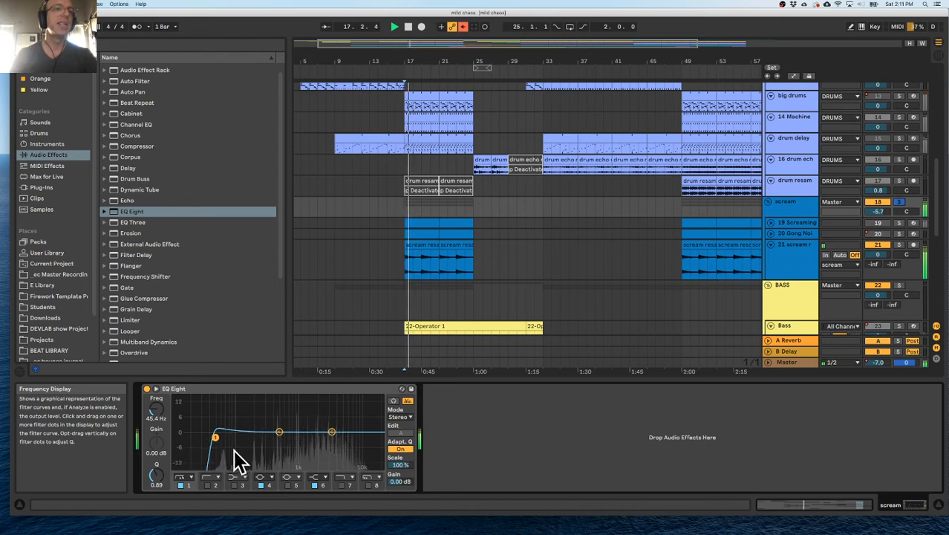
{"action": "left_click_drag", "start_coordinate": [217, 447], "coordinate": [263, 447]}
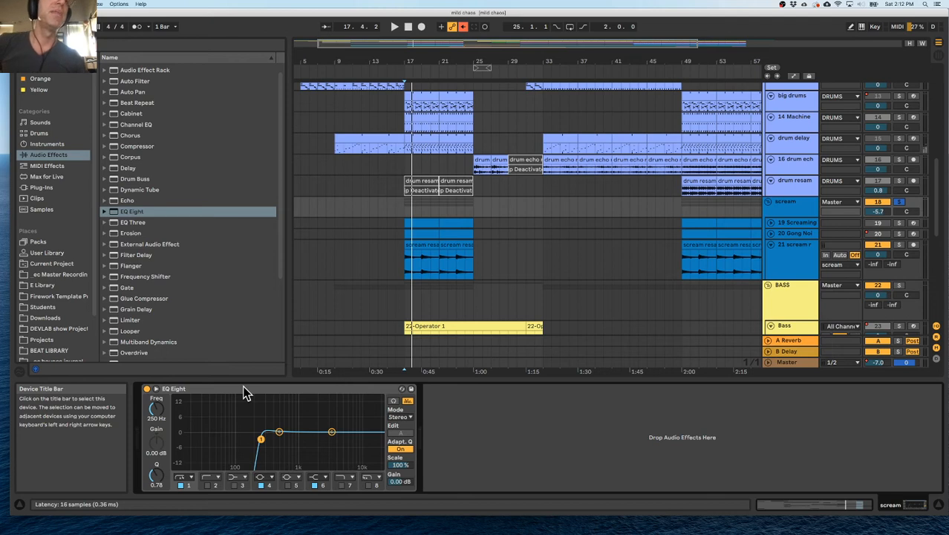
Boost the scream EQ's highs, dip its low mids and set the low cut to 230 Hz, then replay un-soloed.
{"action": "key", "text": "space"}
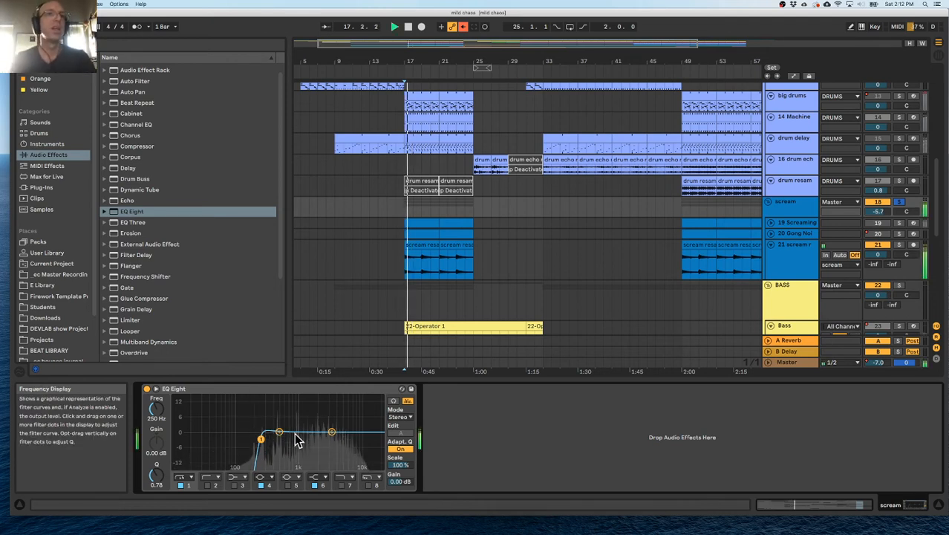
{"action": "left_click_drag", "start_coordinate": [299, 422], "coordinate": [261, 436]}
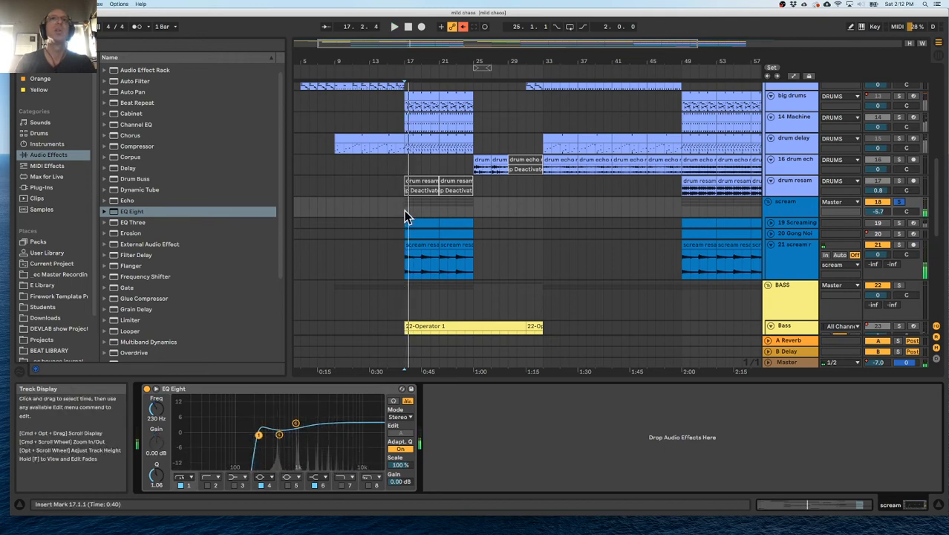
{"action": "left_click", "coordinate": [899, 203]}
{"action": "key", "text": "space"}
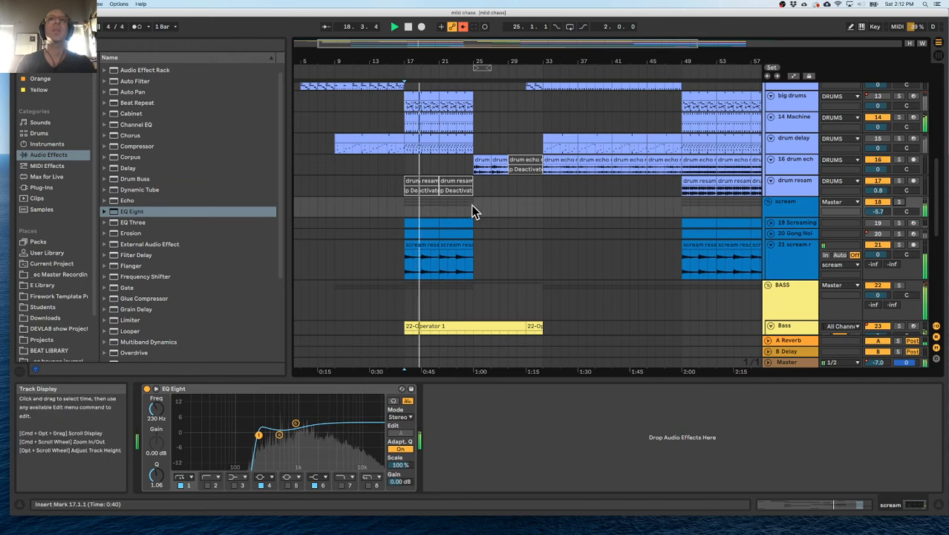
Replay the full mix from bar 17 and examine the levels of the bass tracks.
{"action": "scroll", "coordinate": [440, 193], "scroll_direction": "up", "scroll_amount": 2}
{"action": "left_click", "coordinate": [404, 166]}
{"action": "key", "text": "space"}
{"action": "scroll", "coordinate": [454, 221], "scroll_direction": "down", "scroll_amount": 10}
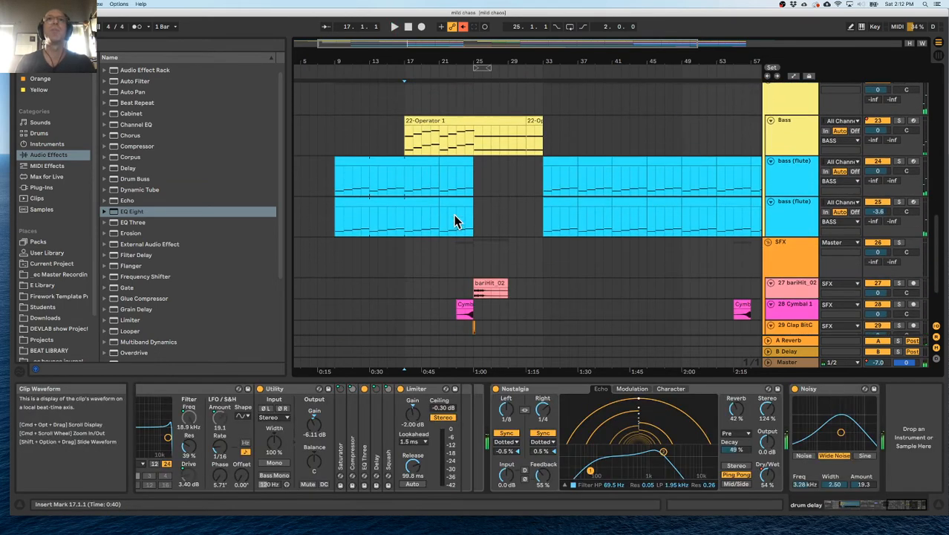
{"action": "left_click", "coordinate": [405, 185]}
{"action": "key", "text": "space"}
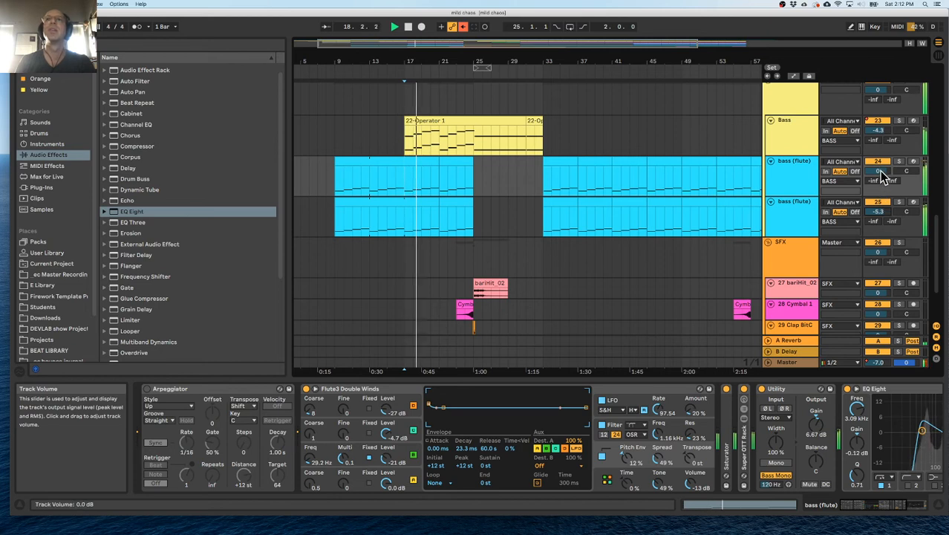
Lower the BASS group's volume to -3.2 dB, checking it soloed and in the full mix.
{"action": "scroll", "coordinate": [882, 143], "scroll_direction": "up", "scroll_amount": 3}
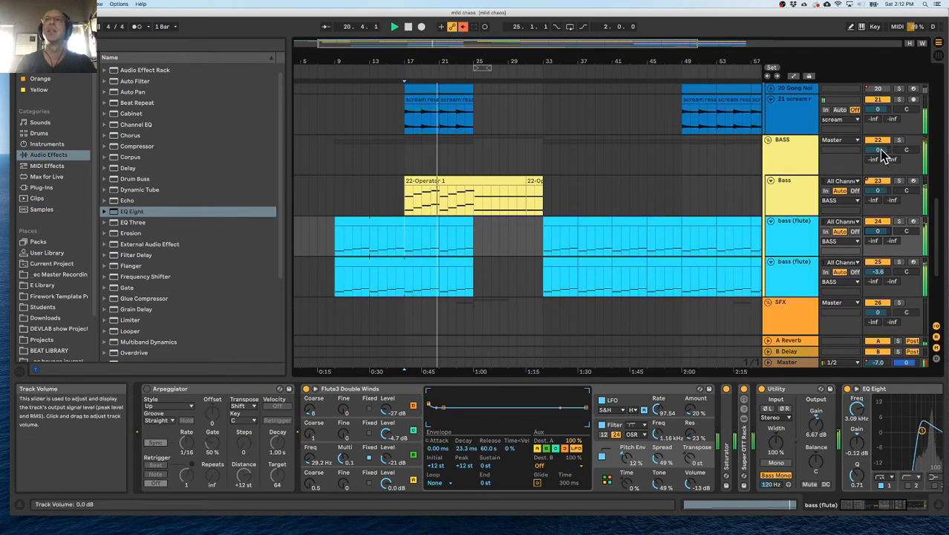
{"action": "left_click", "coordinate": [899, 141]}
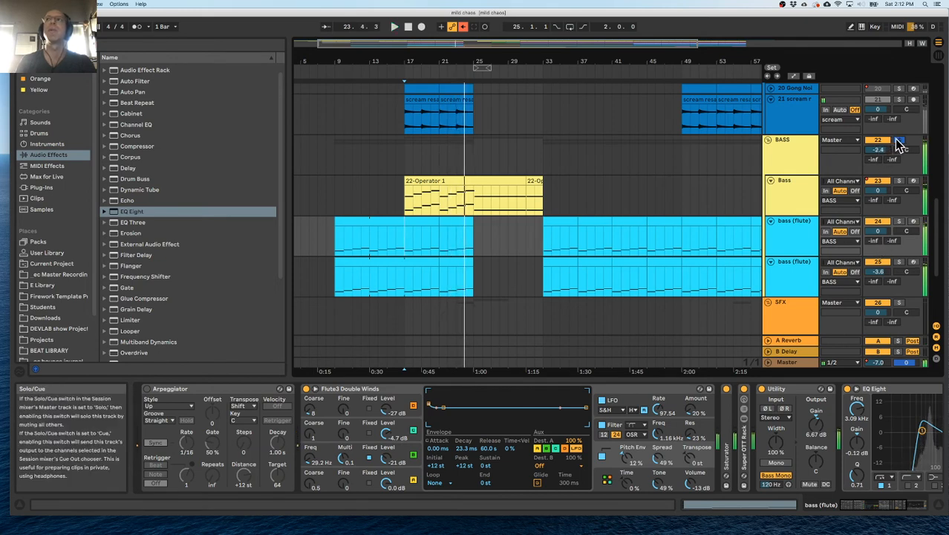
{"action": "left_click", "coordinate": [899, 140]}
{"action": "key", "text": "space"}
{"action": "key", "text": "space"}
{"action": "left_click_drag", "start_coordinate": [880, 151], "coordinate": [879, 151]}
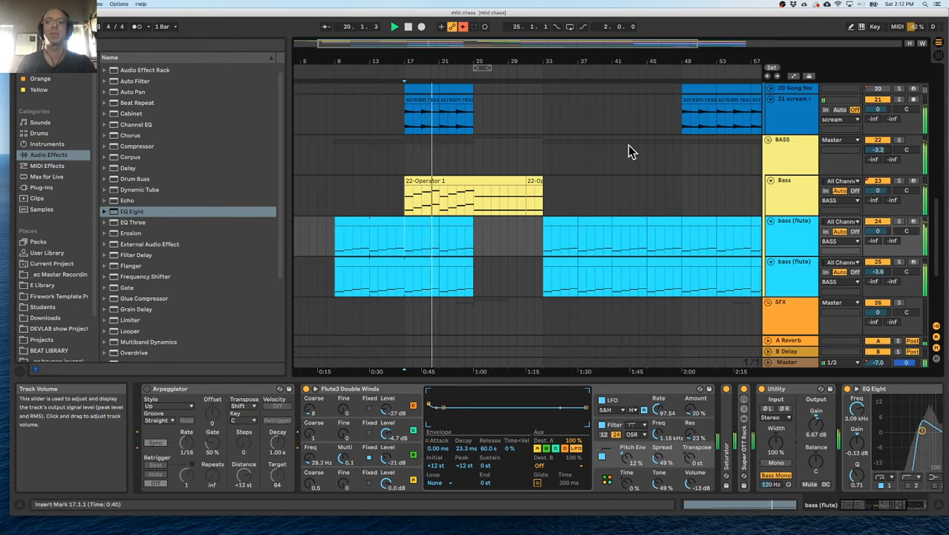
Add a Beat Repeat after the compressor on the scream resample track.
{"action": "scroll", "coordinate": [542, 156], "scroll_direction": "up", "scroll_amount": 5}
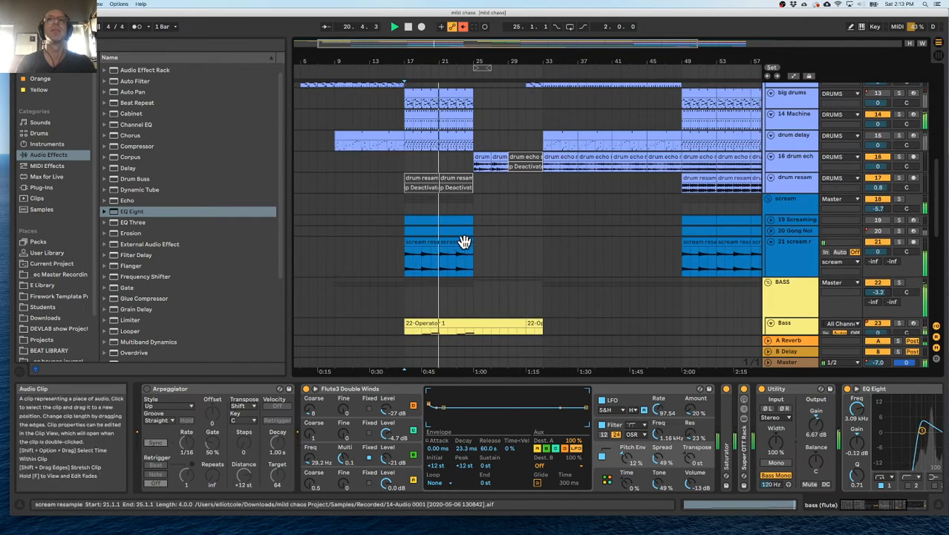
{"action": "left_click", "coordinate": [801, 248]}
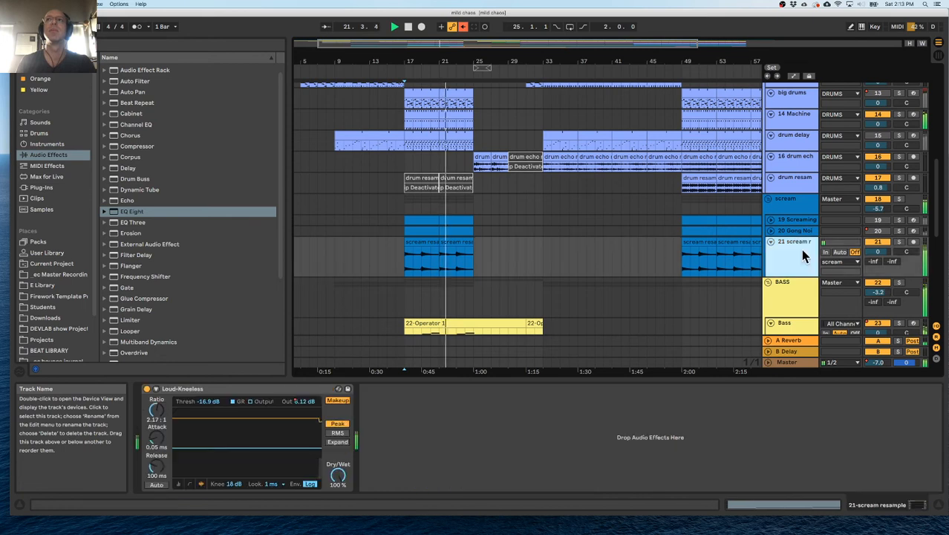
{"action": "left_click_drag", "start_coordinate": [116, 105], "coordinate": [405, 425]}
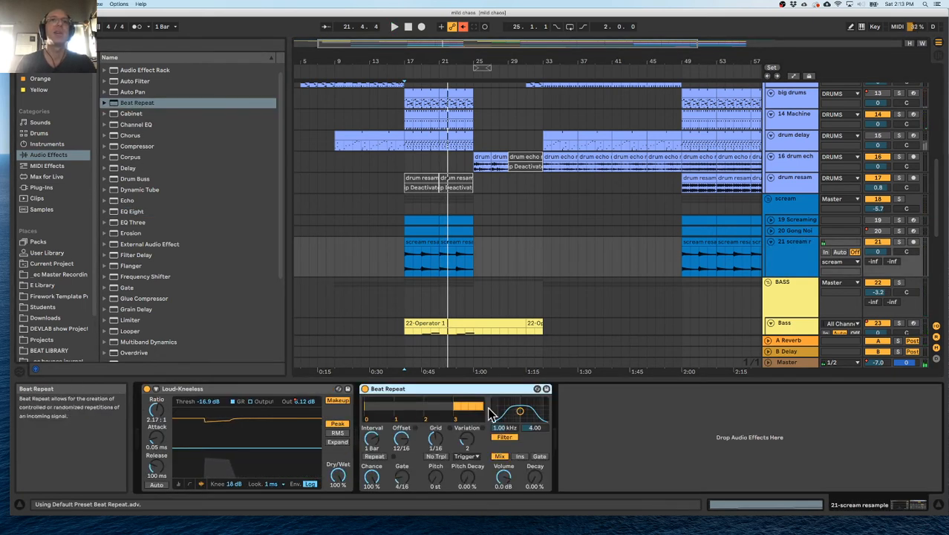
Set the Beat Repeat interval to 1/8 and solo the scream resample track during playback.
{"action": "left_click", "coordinate": [385, 437]}
{"action": "key", "text": "space"}
{"action": "left_click", "coordinate": [401, 440]}
{"action": "left_click_drag", "start_coordinate": [372, 439], "coordinate": [371, 469]}
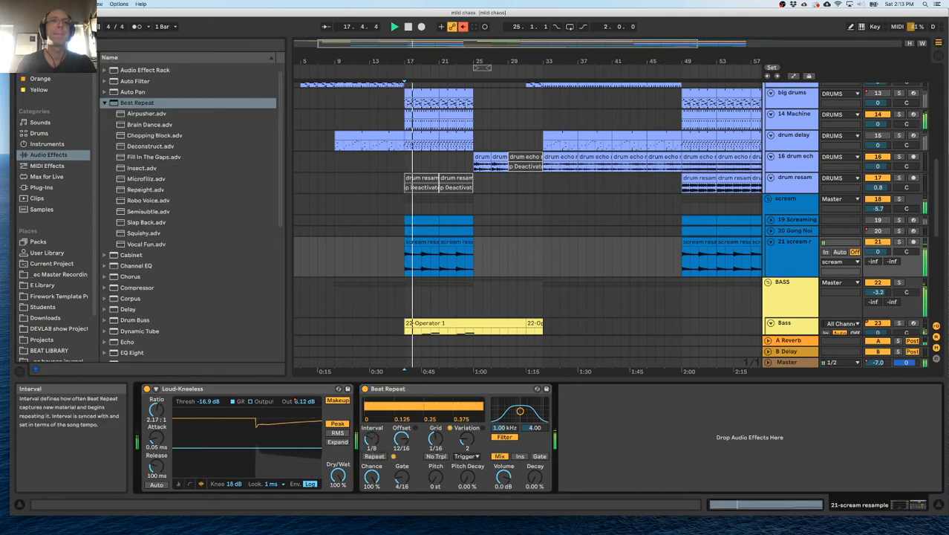
{"action": "left_click", "coordinate": [900, 243]}
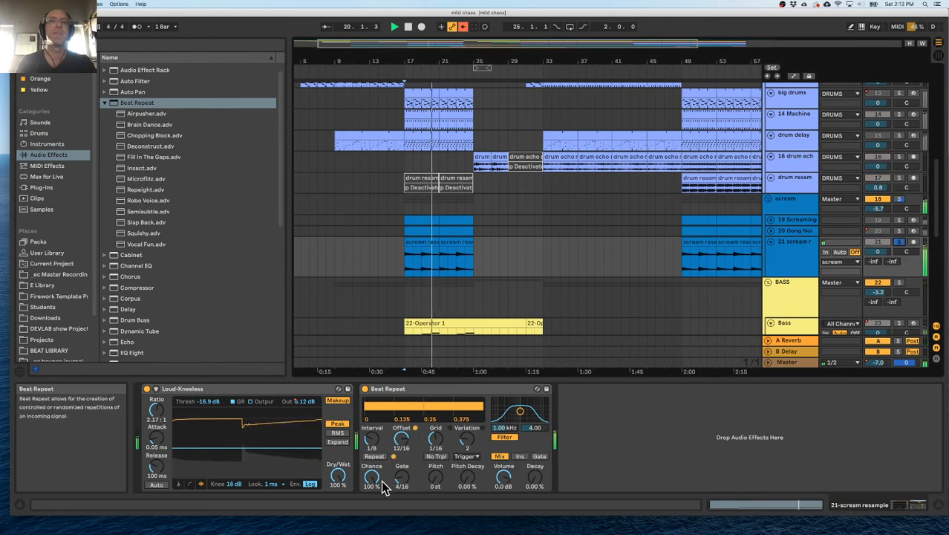
Turn off the Beat Repeat filter, set its chance to 47.6% and pitch decay to 12.7%, and replay from bar 17.
{"action": "left_click", "coordinate": [507, 439]}
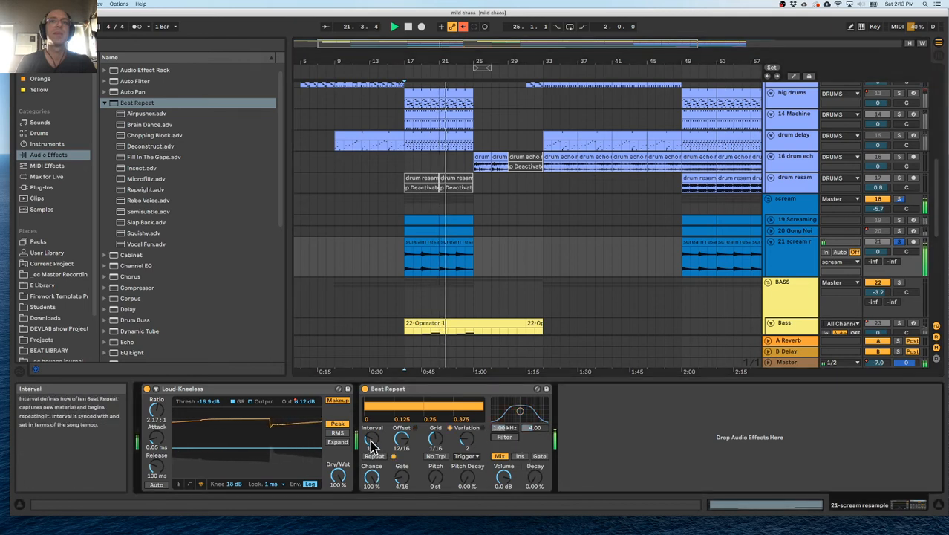
{"action": "left_click_drag", "start_coordinate": [381, 483], "coordinate": [381, 496]}
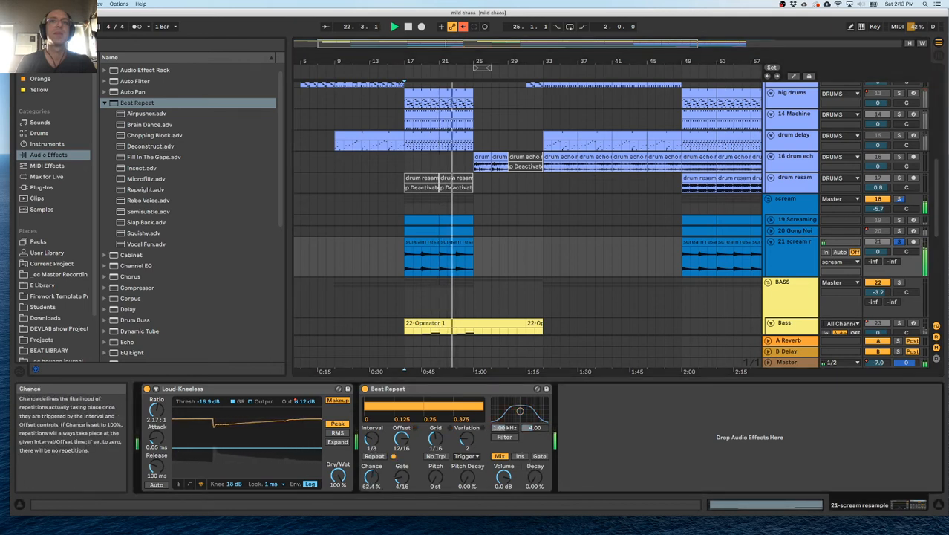
{"action": "left_click_drag", "start_coordinate": [436, 477], "coordinate": [435, 486]}
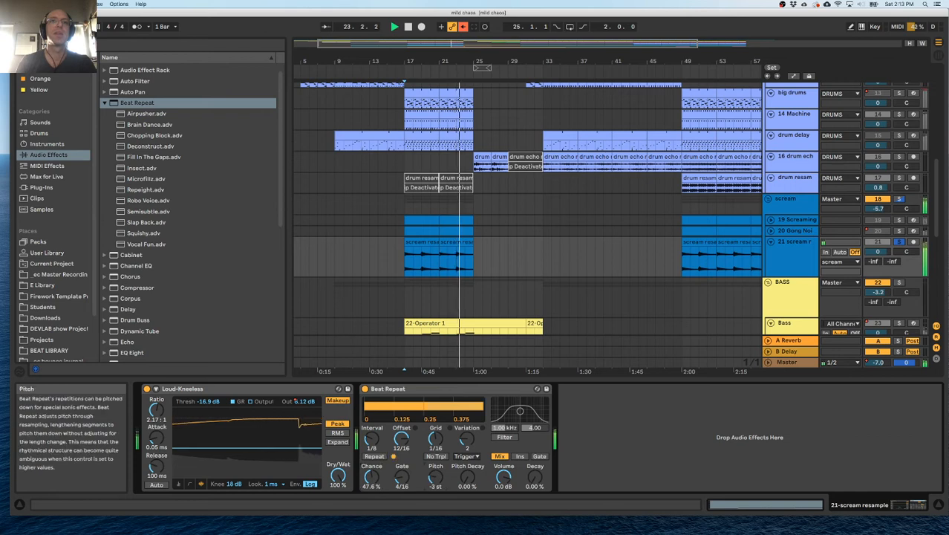
{"action": "left_click_drag", "start_coordinate": [468, 477], "coordinate": [432, 472]}
{"action": "key", "text": "space"}
{"action": "key", "text": "space"}
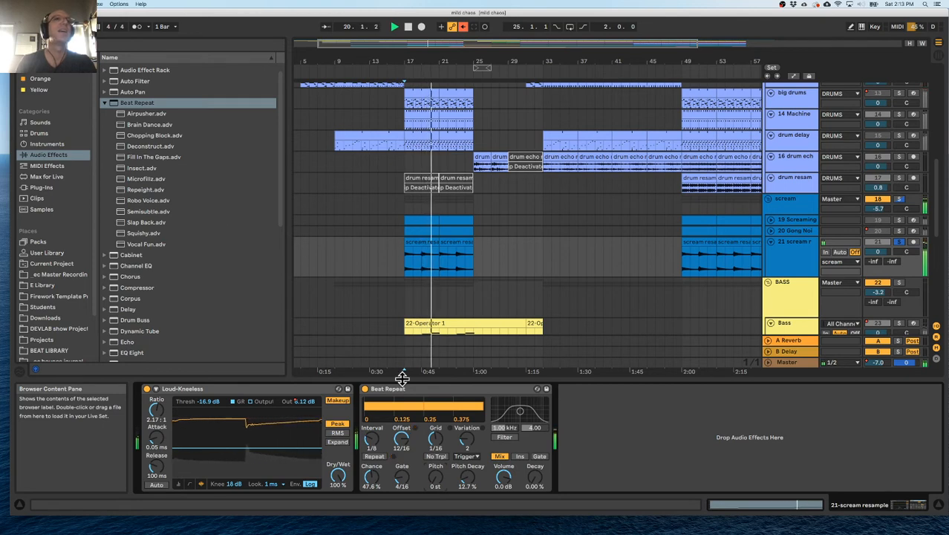
Fine-tune the Beat Repeat to 50% chance, 15.9% pitch decay and -4.8 dB volume during playback.
{"action": "left_click_drag", "start_coordinate": [503, 476], "coordinate": [468, 474]}
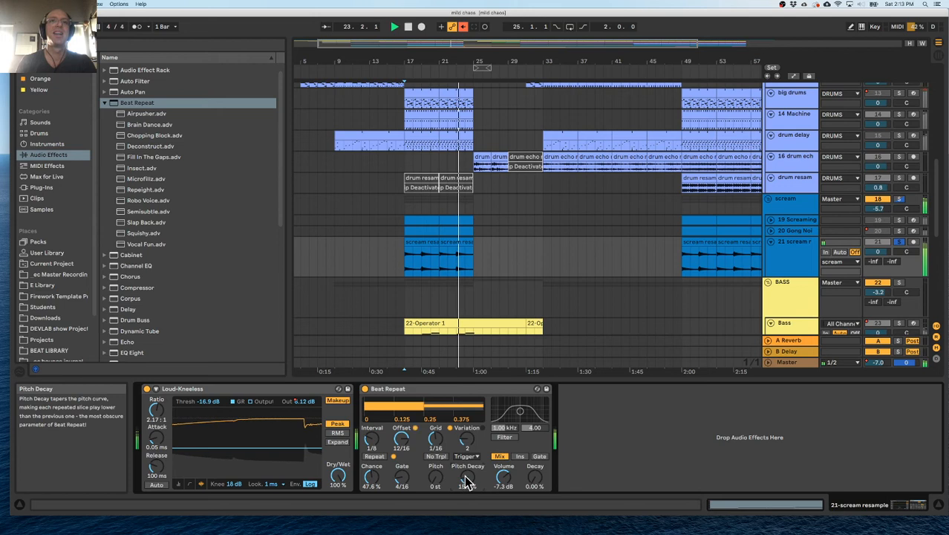
{"action": "left_click_drag", "start_coordinate": [372, 477], "coordinate": [372, 477]}
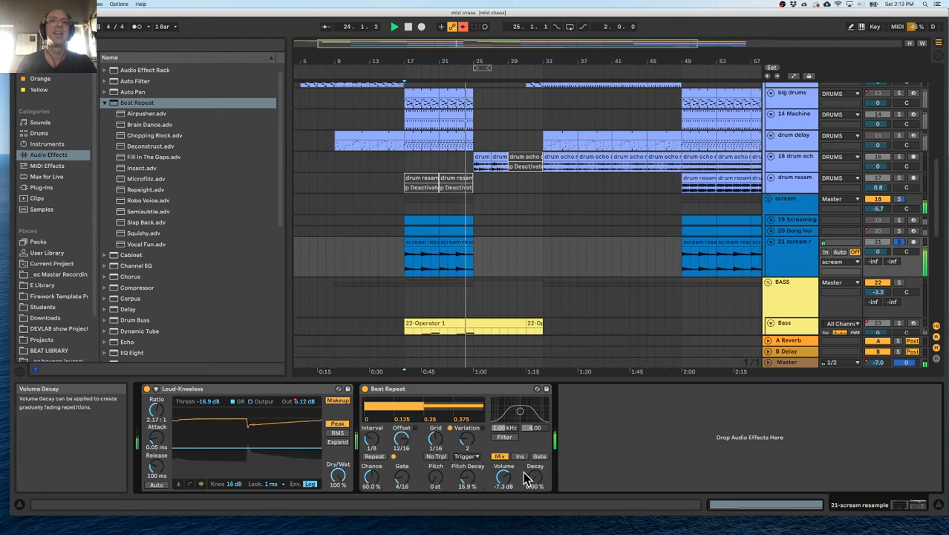
{"action": "left_click_drag", "start_coordinate": [504, 477], "coordinate": [504, 474]}
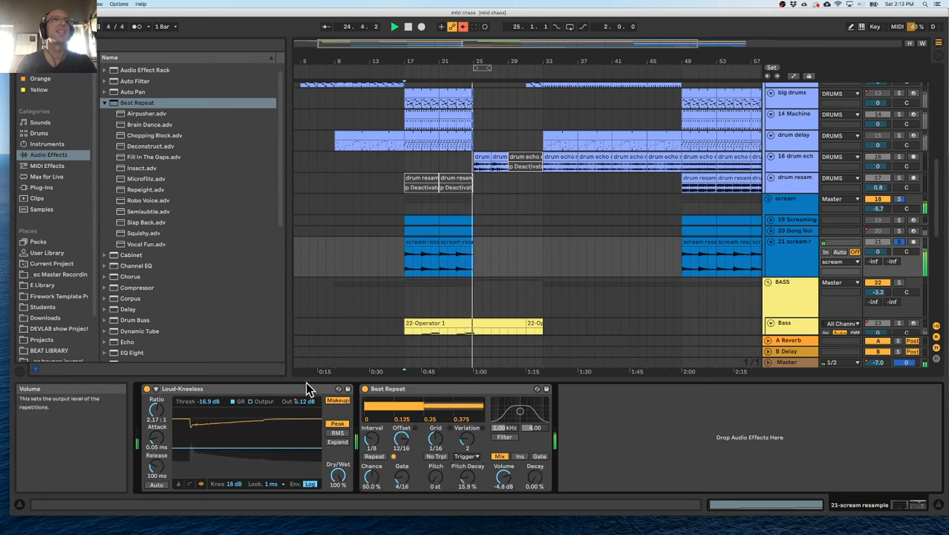
Add an Echo after the Beat Repeat on the scream resample track and set its dry/wet to 28%.
{"action": "left_click", "coordinate": [44, 144]}
{"action": "left_click", "coordinate": [104, 188]}
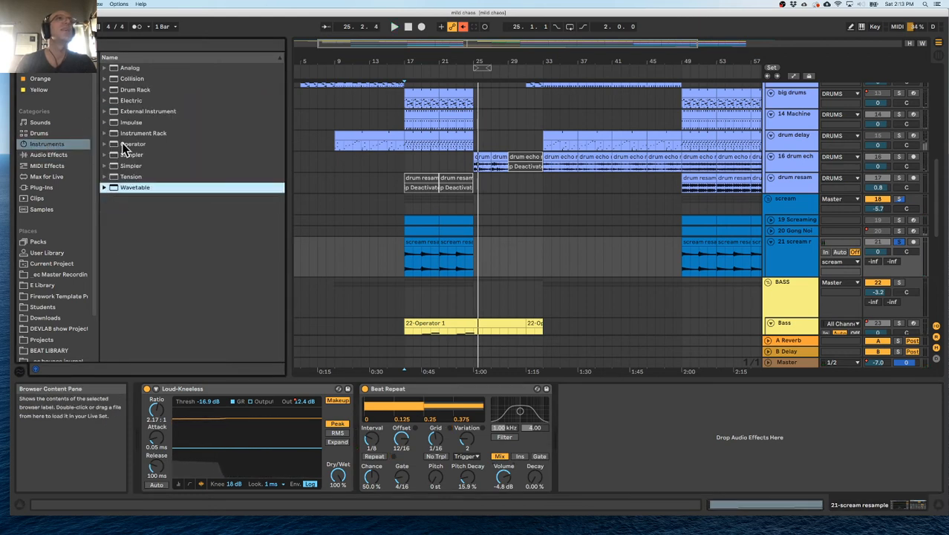
{"action": "left_click", "coordinate": [49, 155]}
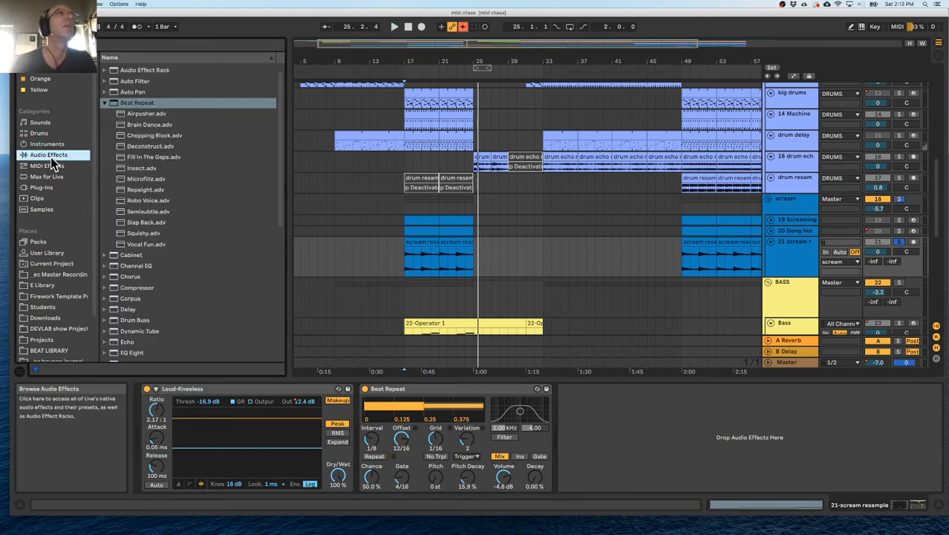
{"action": "left_click", "coordinate": [107, 104]}
{"action": "left_click_drag", "start_coordinate": [114, 206], "coordinate": [724, 416]}
{"action": "key", "text": "space"}
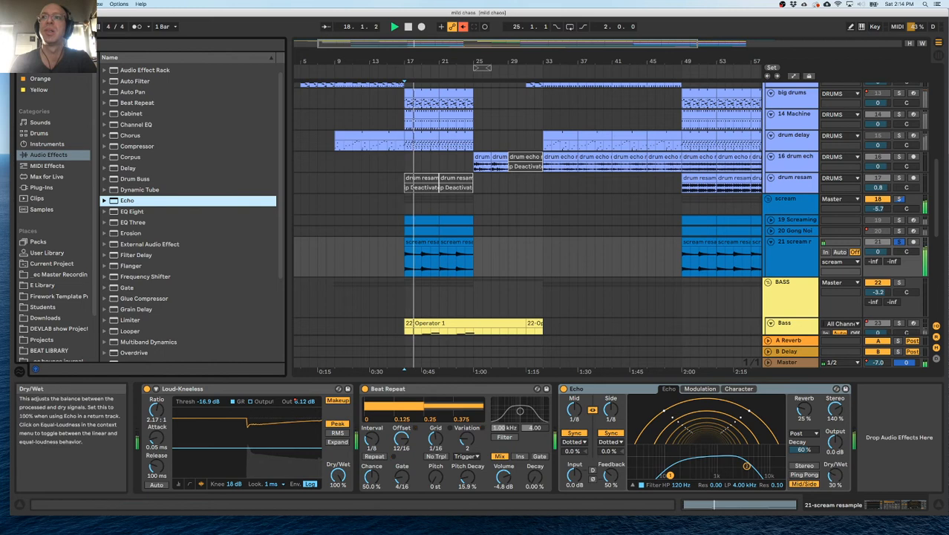
{"action": "left_click_drag", "start_coordinate": [835, 476], "coordinate": [835, 478]}
Swap the Echo's settings for the Back Door preset from the Modulated Delay presets.
{"action": "left_click", "coordinate": [837, 388]}
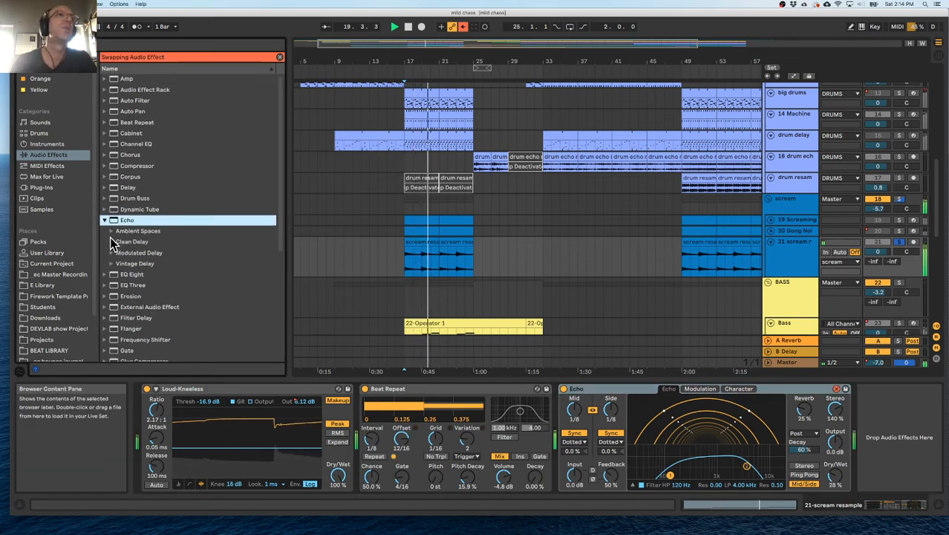
{"action": "left_click", "coordinate": [111, 253]}
{"action": "left_click", "coordinate": [143, 276]}
{"action": "double_click", "coordinate": [143, 276]}
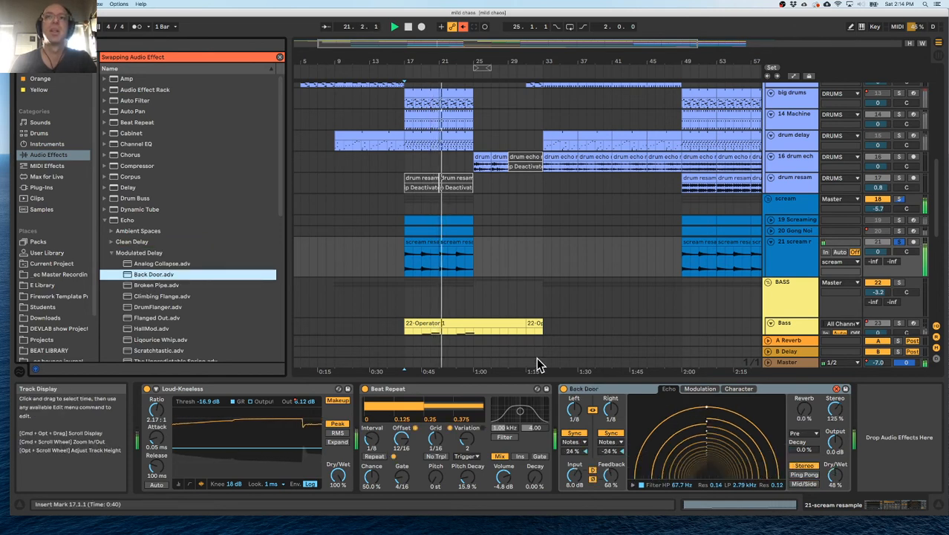
Add a second Echo with the Broken Pipe preset at the end of the scream resample device chain.
{"action": "scroll", "coordinate": [445, 349], "scroll_direction": "right", "scroll_amount": 1}
{"action": "scroll", "coordinate": [192, 315], "scroll_direction": "down", "scroll_amount": 1}
{"action": "double_click", "coordinate": [160, 266]}
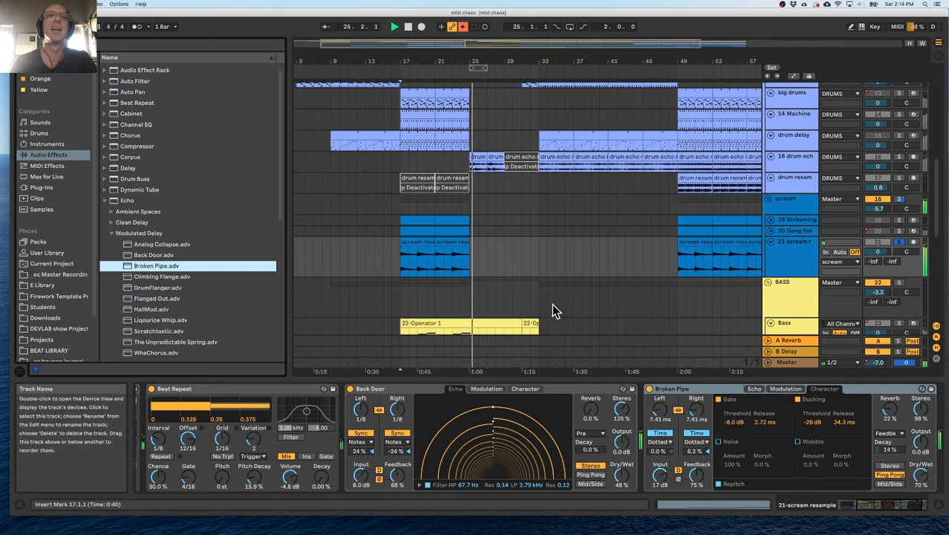
{"action": "scroll", "coordinate": [481, 424], "scroll_direction": "left", "scroll_amount": 3}
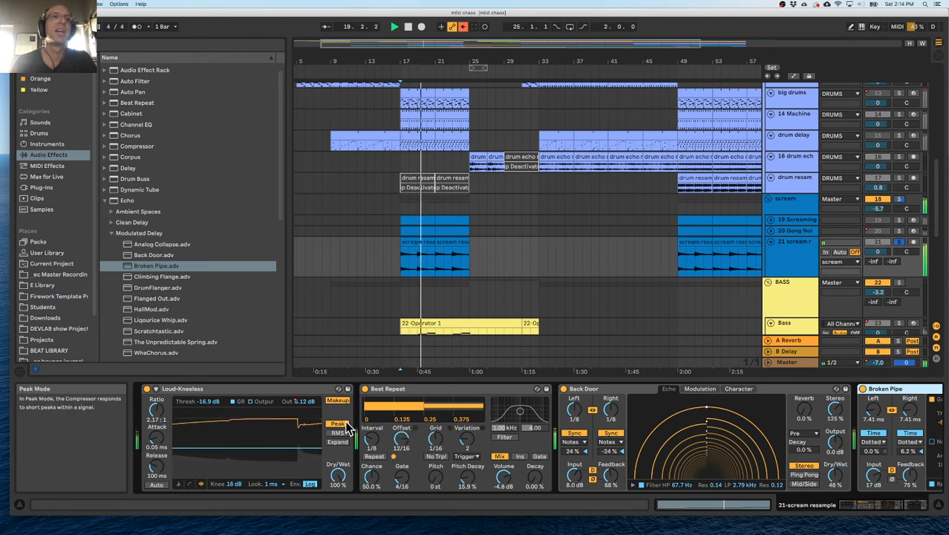
Delete the Loud-Kneeless compressor's output gain automation on the scream resample track and replay from bar 17.
{"action": "key", "text": "a"}
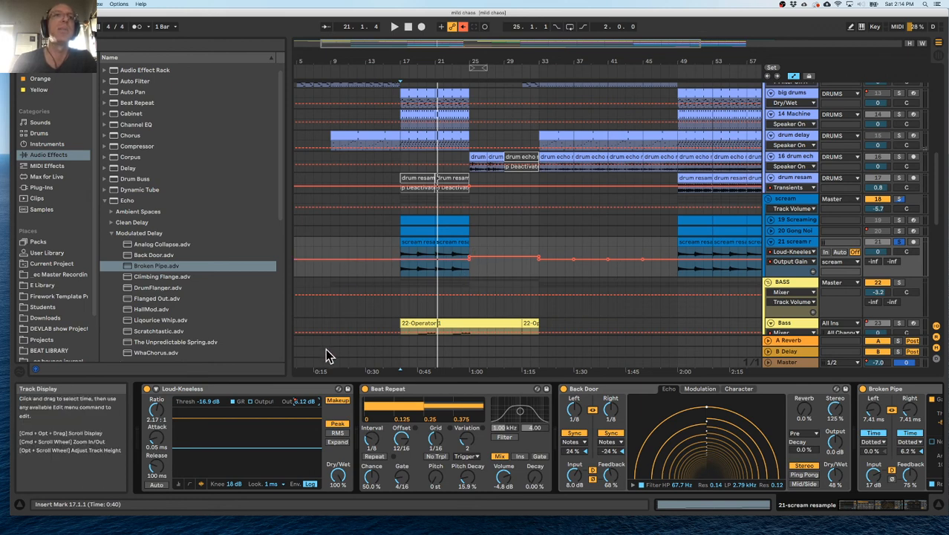
{"action": "key", "text": "super+BackSpace"}
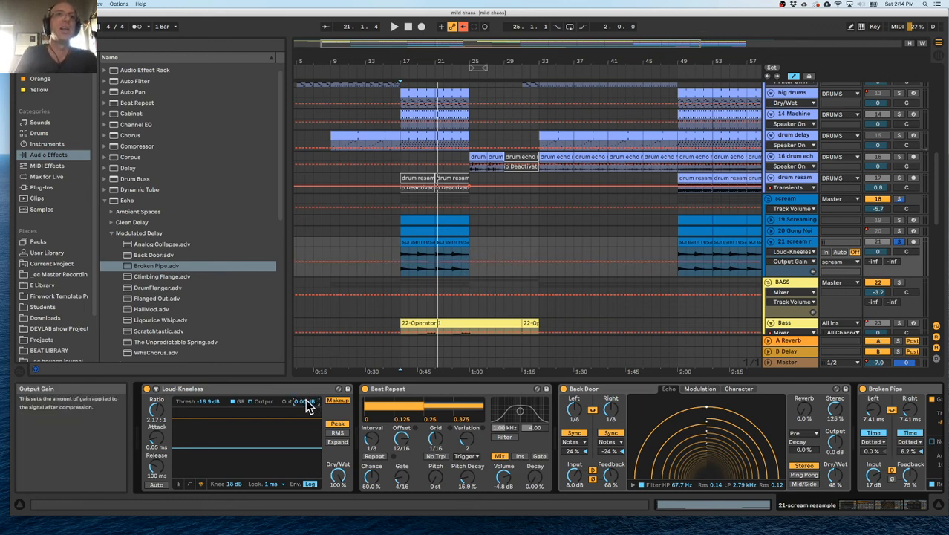
{"action": "scroll", "coordinate": [305, 402], "scroll_direction": "right", "scroll_amount": 3}
{"action": "scroll", "coordinate": [195, 416], "scroll_direction": "left", "scroll_amount": 3}
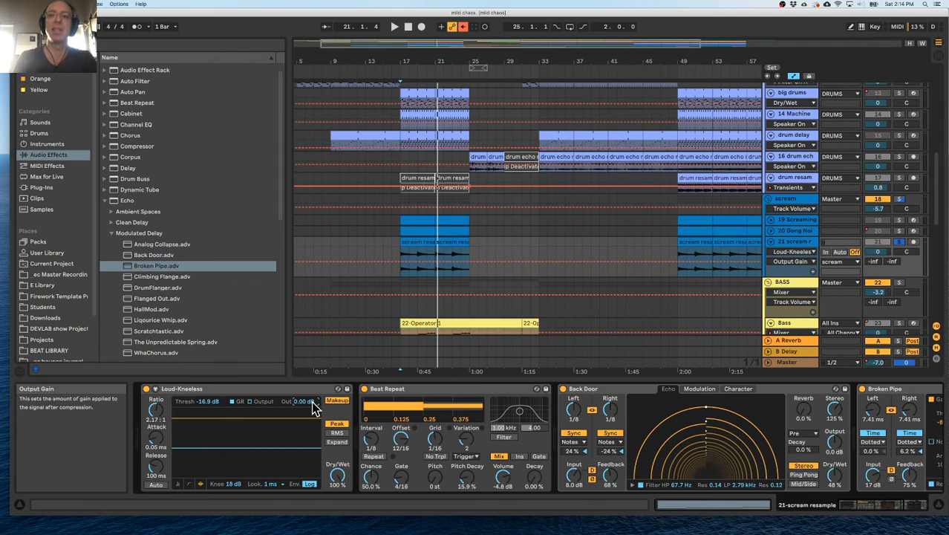
{"action": "key", "text": "space"}
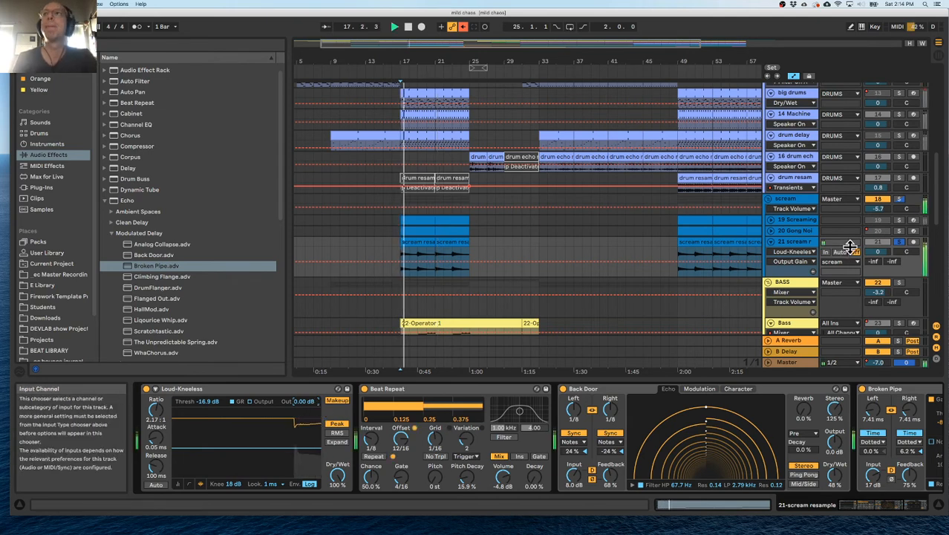
Lower the Broken Pipe echo's dry/wet to 39% and switch off the Beat Repeat.
{"action": "scroll", "coordinate": [754, 432], "scroll_direction": "right", "scroll_amount": 5}
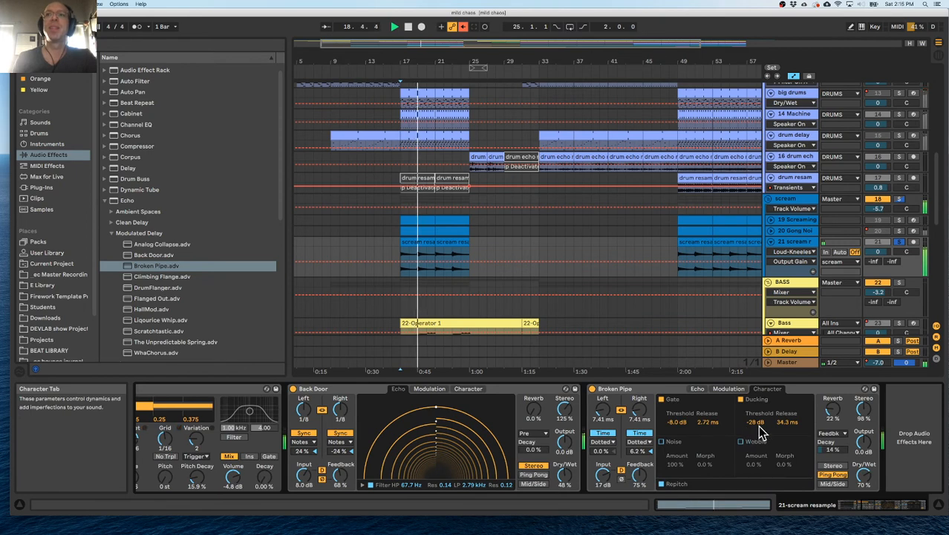
{"action": "left_click_drag", "start_coordinate": [873, 477], "coordinate": [873, 505]}
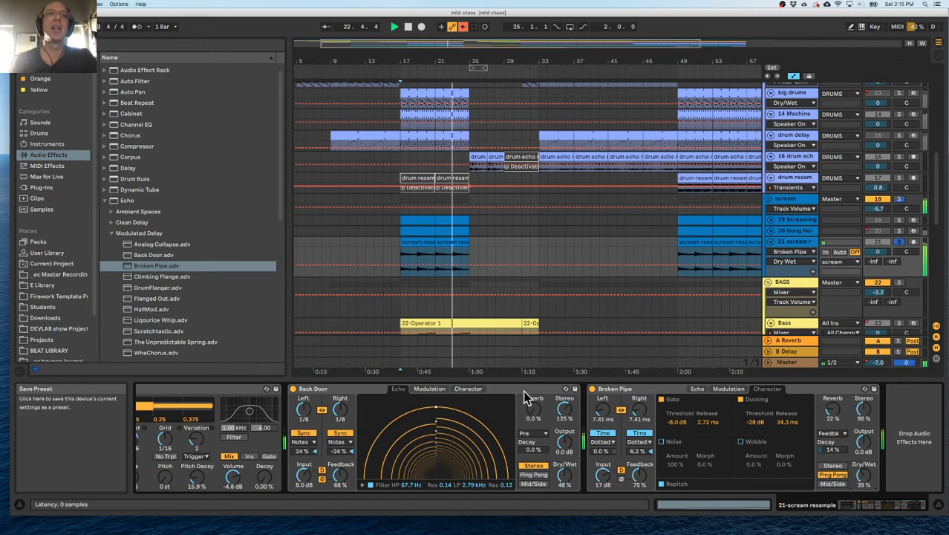
{"action": "scroll", "coordinate": [298, 392], "scroll_direction": "left", "scroll_amount": 2}
{"action": "scroll", "coordinate": [299, 389], "scroll_direction": "left", "scroll_amount": 8}
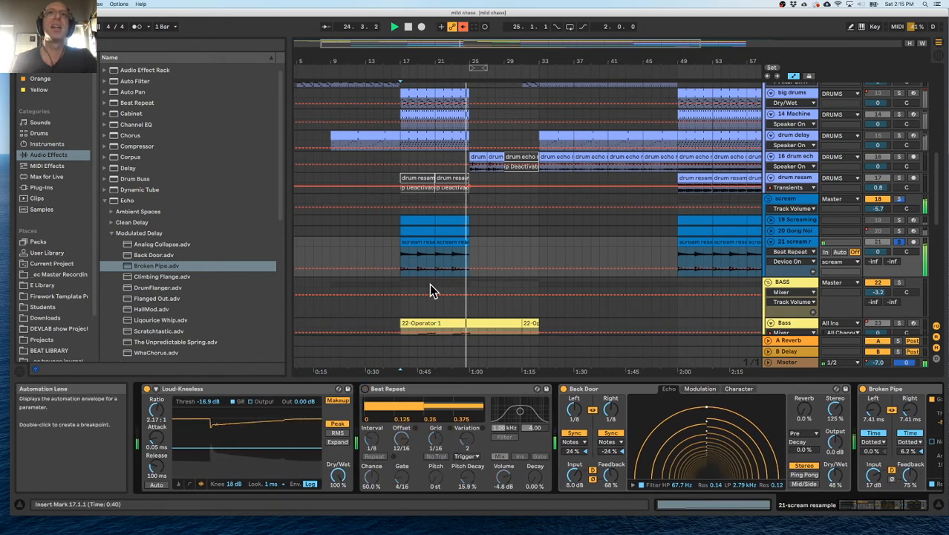
Hide the automation lanes and unfold the Gong and Screaming tracks in the scream group.
{"action": "key", "text": "a"}
{"action": "left_click_drag", "start_coordinate": [408, 66], "coordinate": [452, 185]}
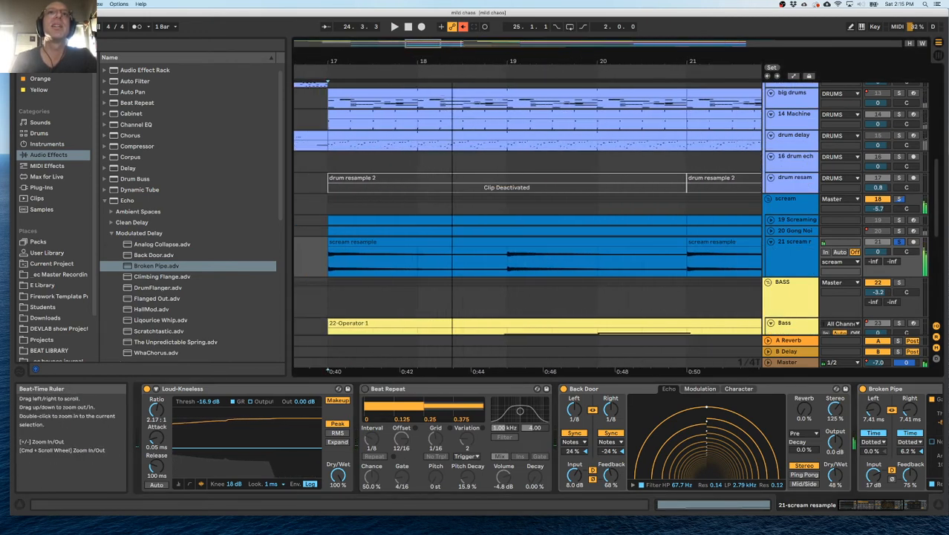
{"action": "left_click", "coordinate": [773, 232]}
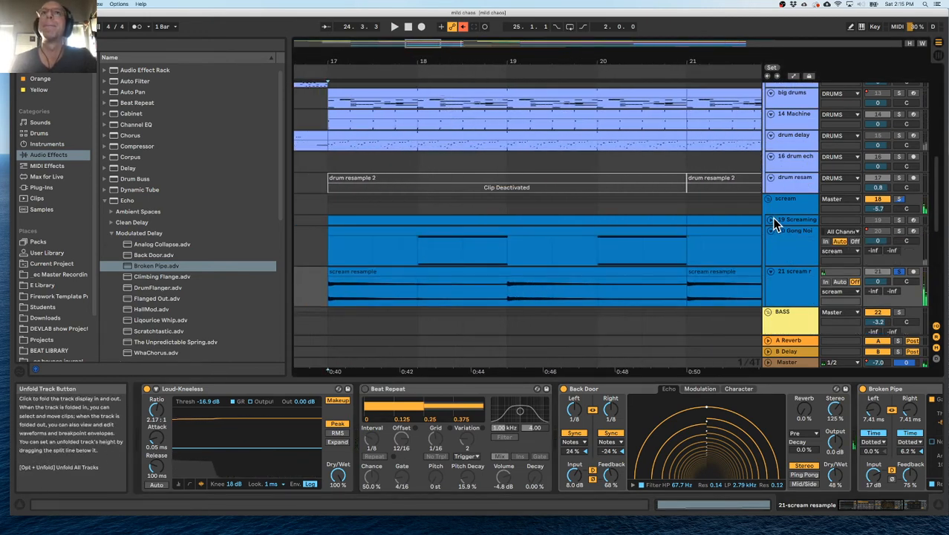
{"action": "left_click", "coordinate": [771, 219]}
{"action": "scroll", "coordinate": [773, 220], "scroll_direction": "down", "scroll_amount": 2}
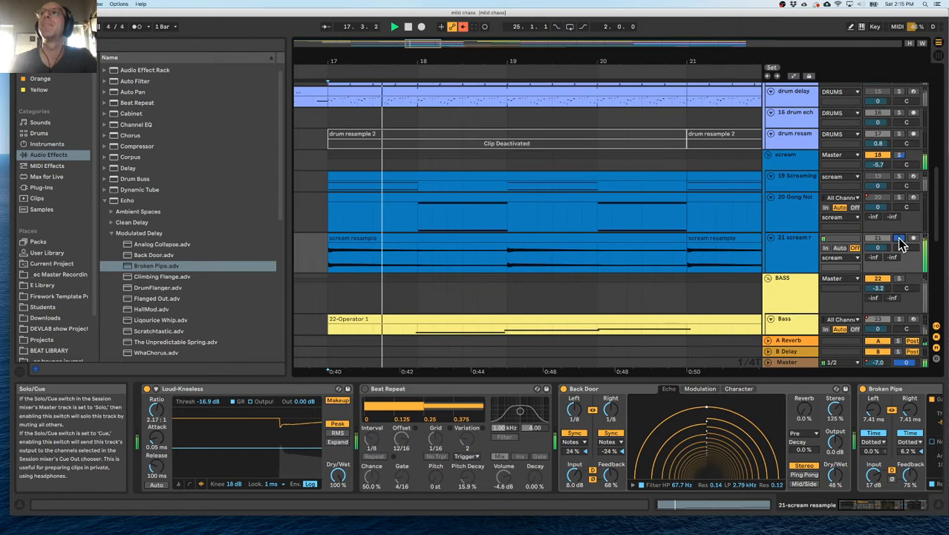
Play the scream resample clip from bar 18 and again from bar 17 to compare its timing with the gong notes.
{"action": "left_click", "coordinate": [417, 253]}
{"action": "key", "text": "space"}
{"action": "key", "text": "space"}
{"action": "key", "text": "space"}
{"action": "left_click_drag", "start_coordinate": [415, 261], "coordinate": [505, 259]}
{"action": "key", "text": "space"}
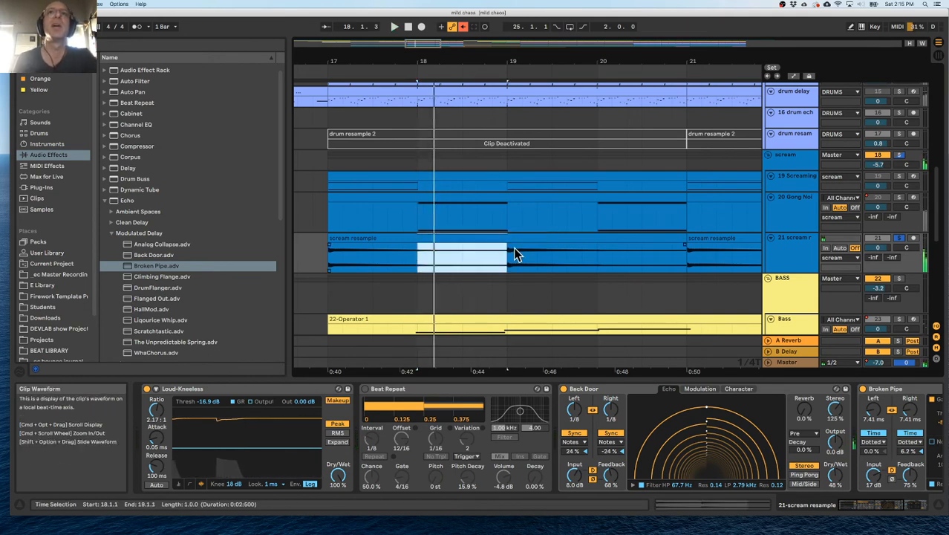
{"action": "left_click", "coordinate": [329, 253]}
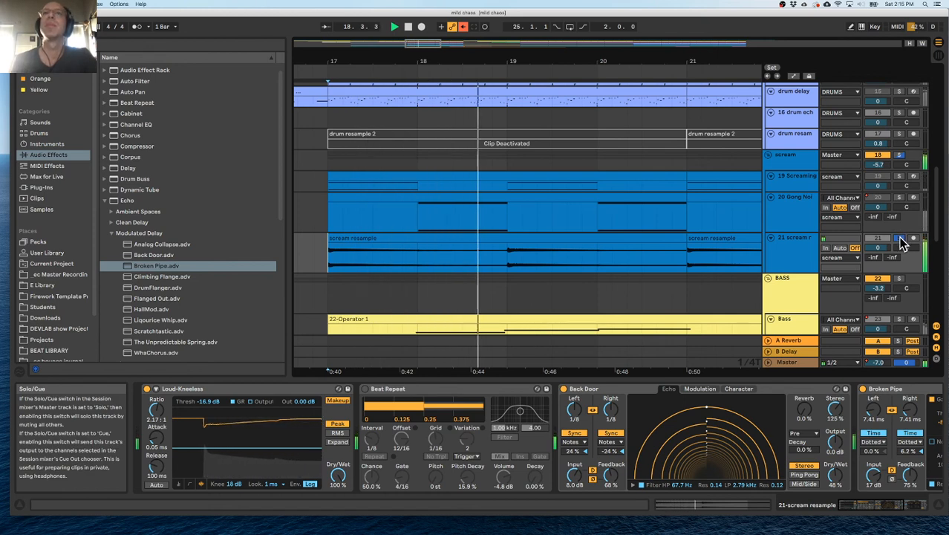
Copy the EQ Eight from the scream group to the end of the scream resample track's device chain.
{"action": "scroll", "coordinate": [668, 408], "scroll_direction": "right", "scroll_amount": 5}
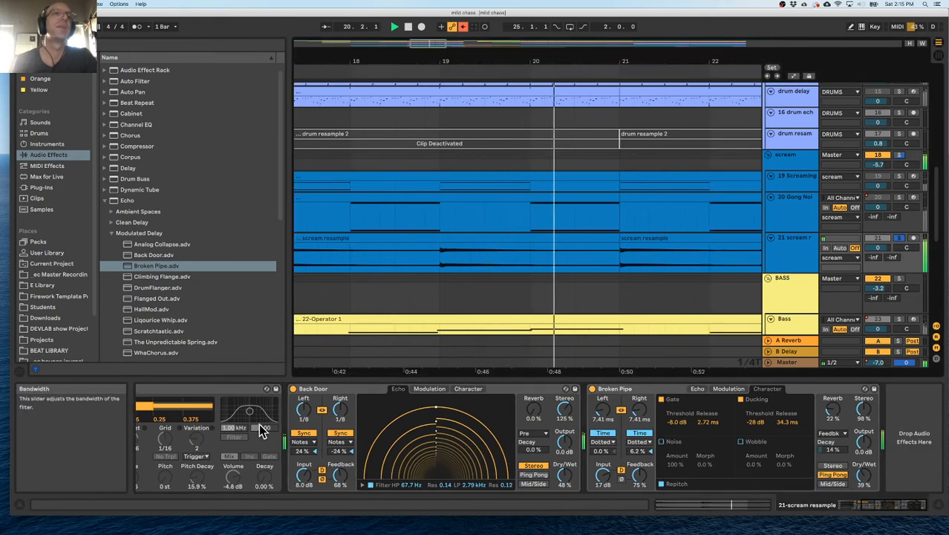
{"action": "scroll", "coordinate": [260, 427], "scroll_direction": "left", "scroll_amount": 5}
{"action": "scroll", "coordinate": [271, 427], "scroll_direction": "right", "scroll_amount": 1}
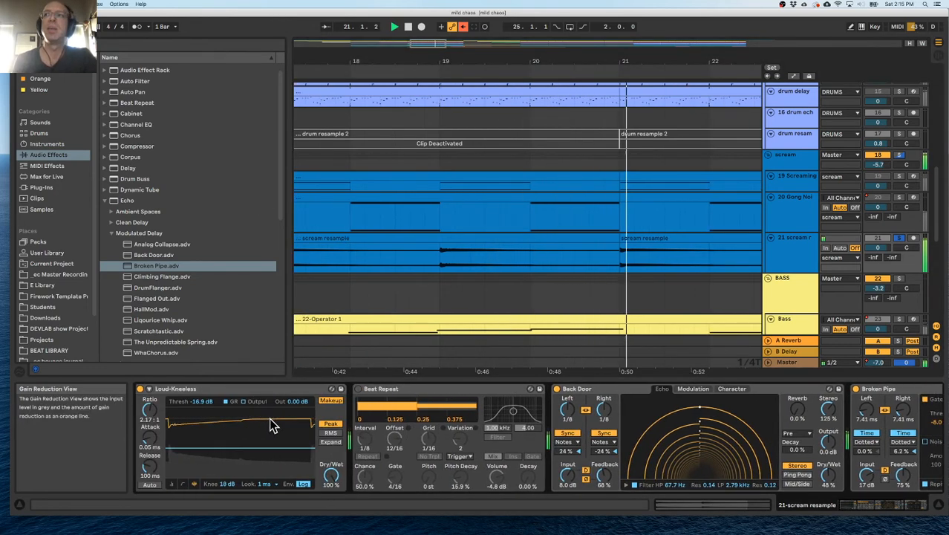
{"action": "scroll", "coordinate": [275, 425], "scroll_direction": "left", "scroll_amount": 1}
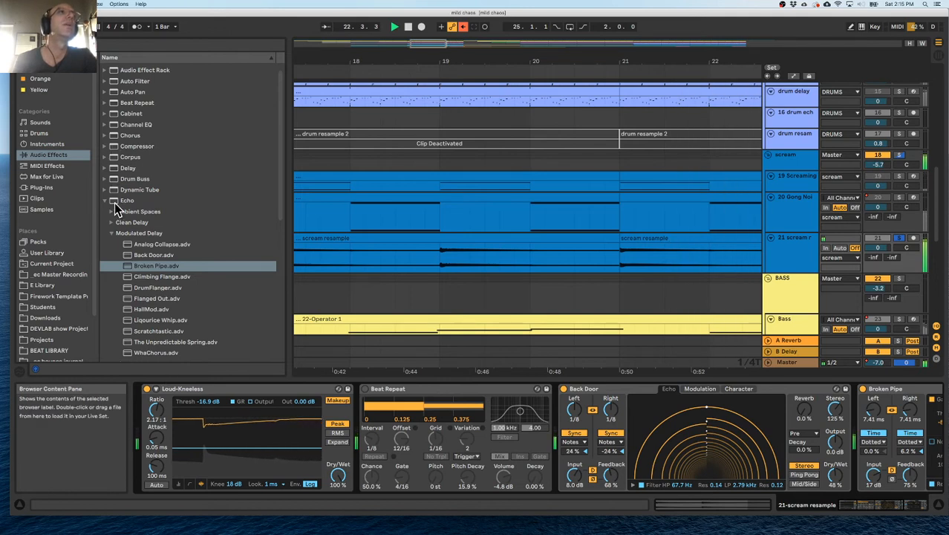
{"action": "scroll", "coordinate": [115, 130], "scroll_direction": "up", "scroll_amount": 1}
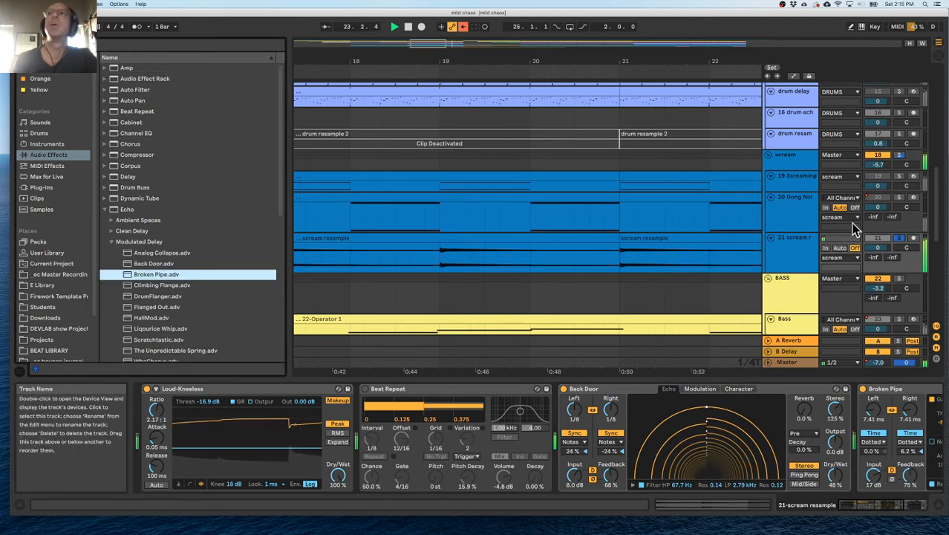
{"action": "double_click", "coordinate": [793, 247]}
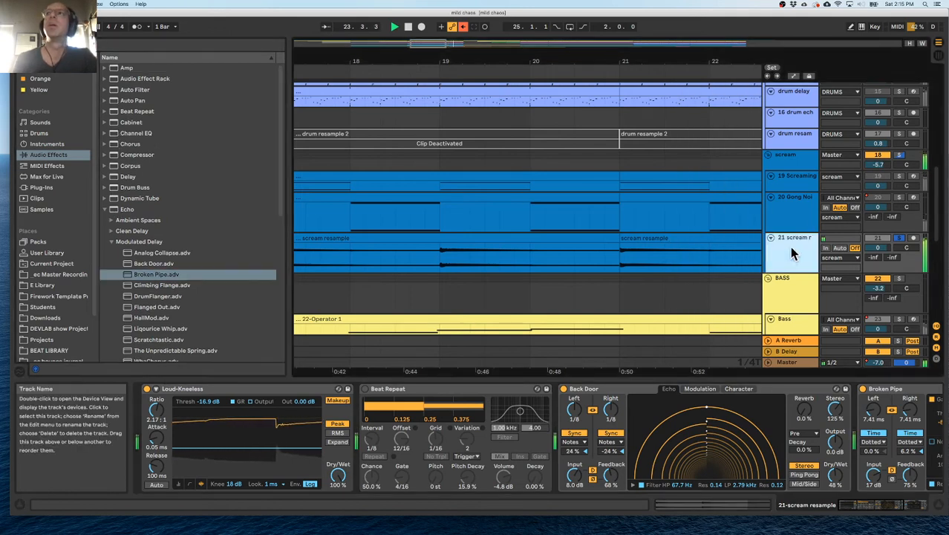
{"action": "left_click", "coordinate": [313, 388]}
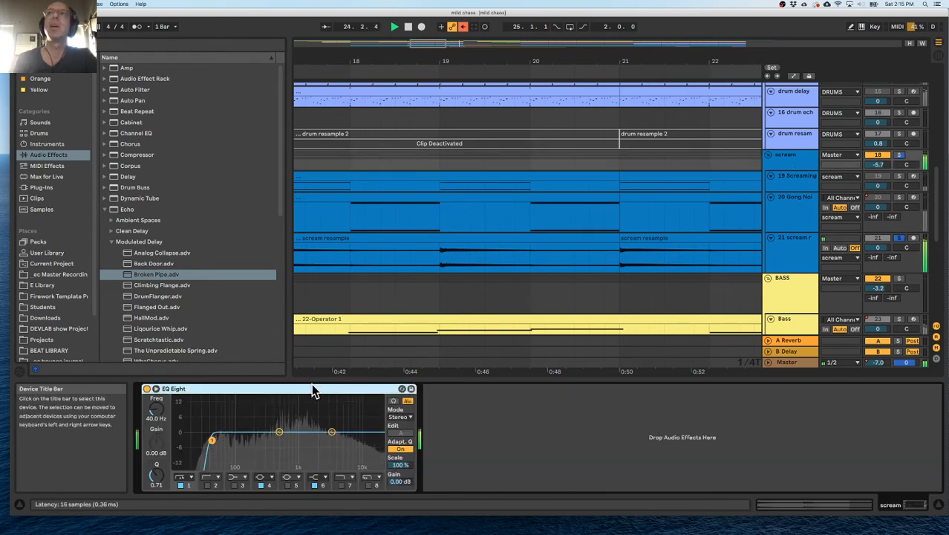
{"action": "left_click", "coordinate": [795, 257]}
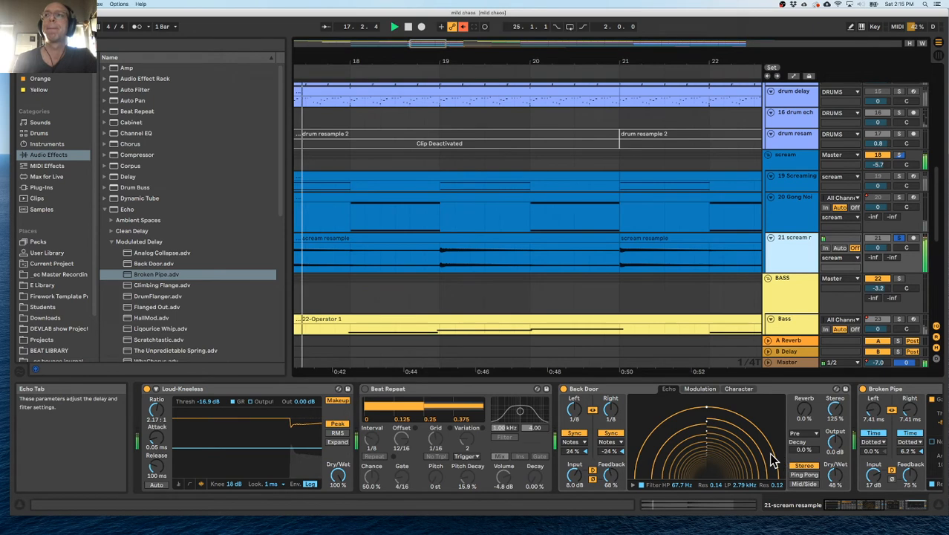
In the scream resample's EQ Eight, set band 4's gain to 0.62 dB and enable band 7 as a high cut at 7.11 kHz.
{"action": "scroll", "coordinate": [797, 456], "scroll_direction": "right", "scroll_amount": 5}
{"action": "left_click_drag", "start_coordinate": [674, 440], "coordinate": [759, 431]}
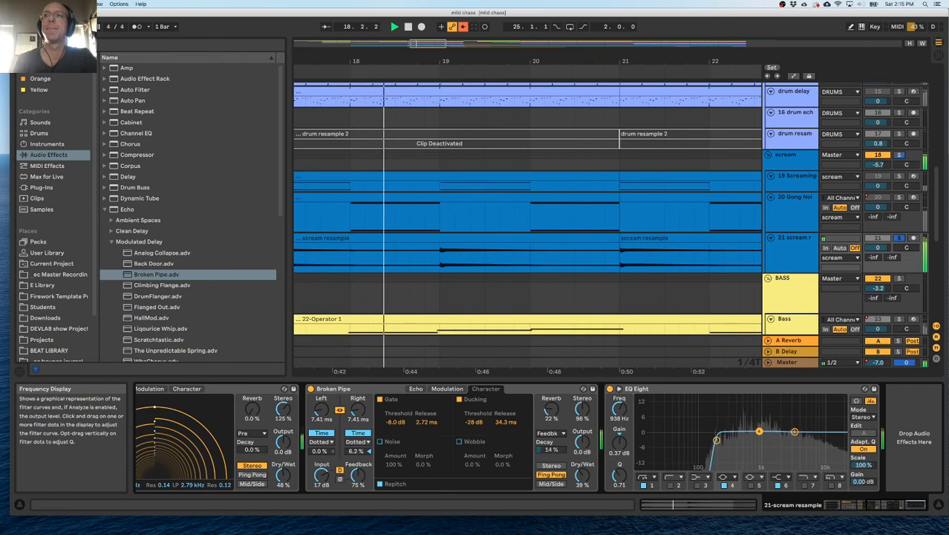
{"action": "left_click", "coordinate": [805, 486]}
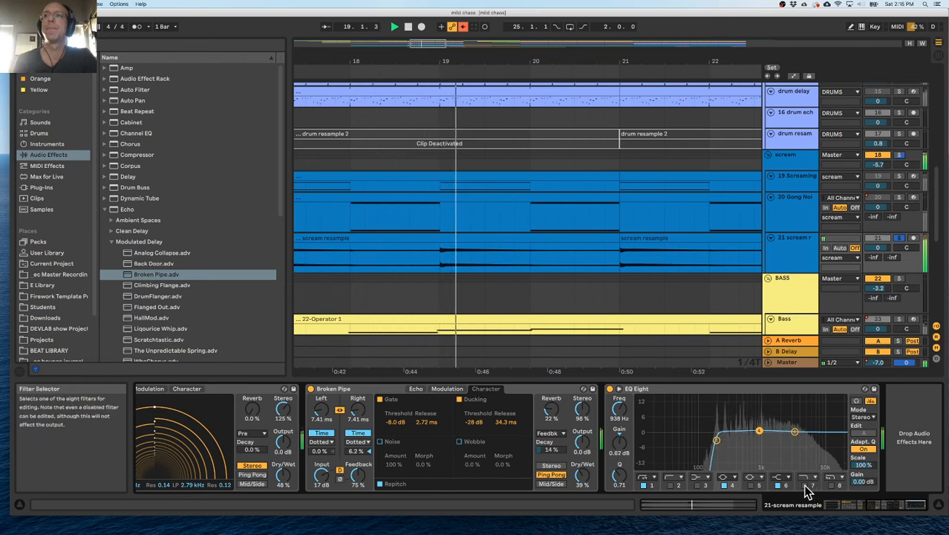
{"action": "left_click_drag", "start_coordinate": [806, 441], "coordinate": [814, 440]}
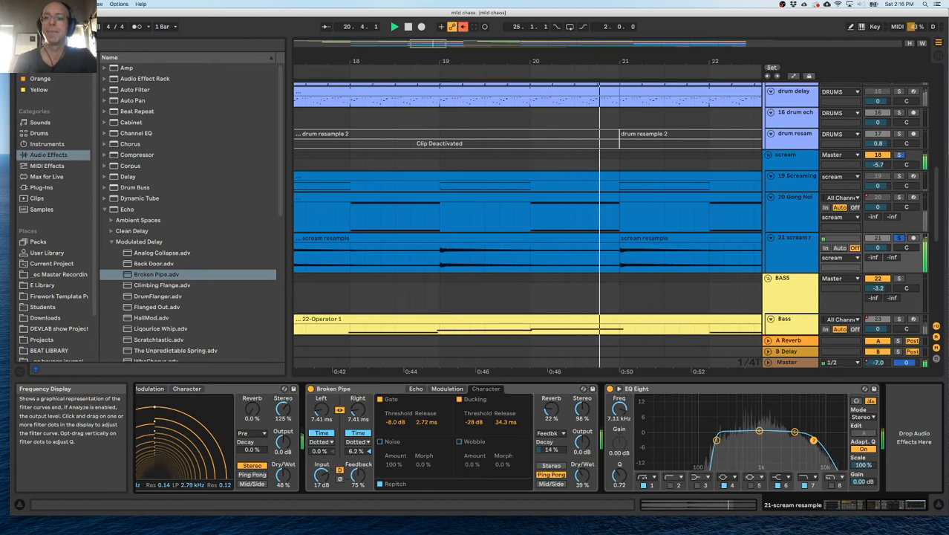
Unsolo the scream resample, play the full mix from bar 17, and lower the BASS group volume to -6.5 dB.
{"action": "left_click_drag", "start_coordinate": [477, 59], "coordinate": [478, 46]}
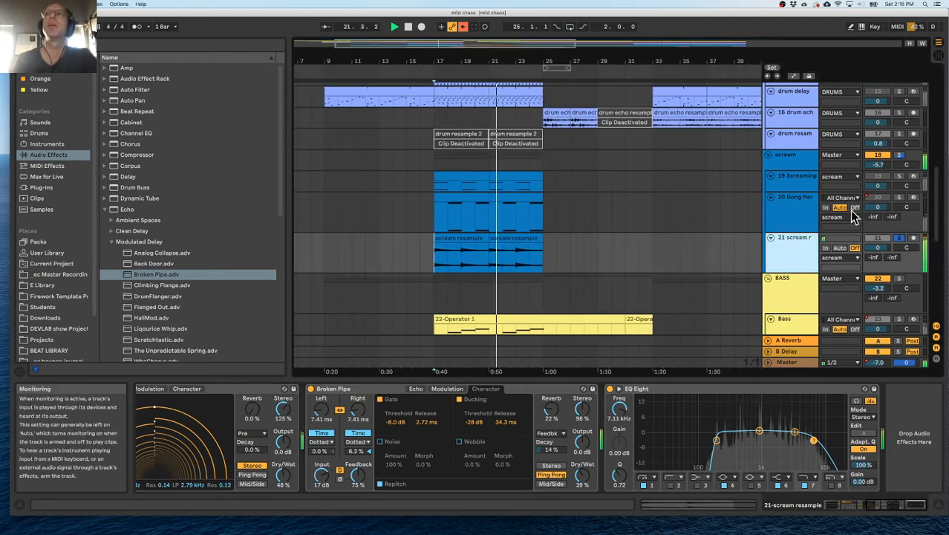
{"action": "left_click", "coordinate": [433, 265]}
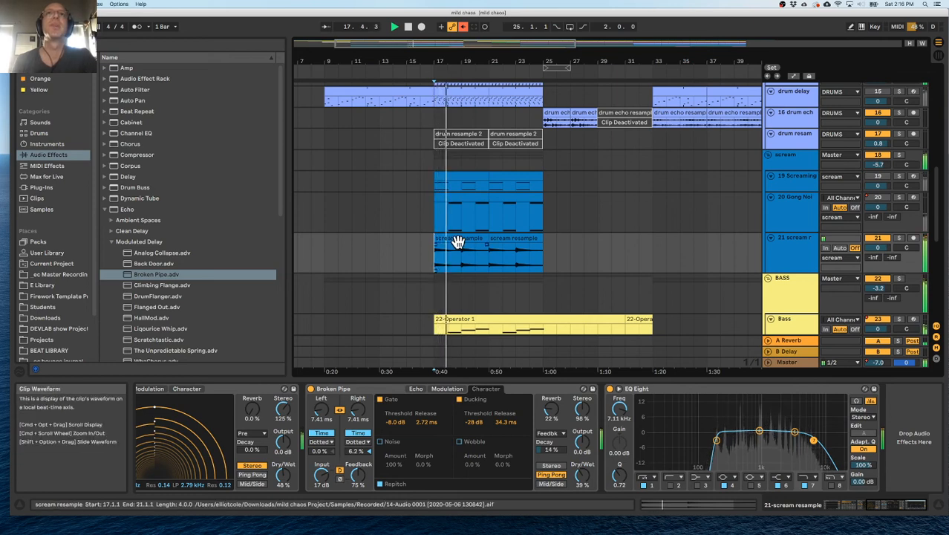
{"action": "scroll", "coordinate": [458, 241], "scroll_direction": "up", "scroll_amount": 5}
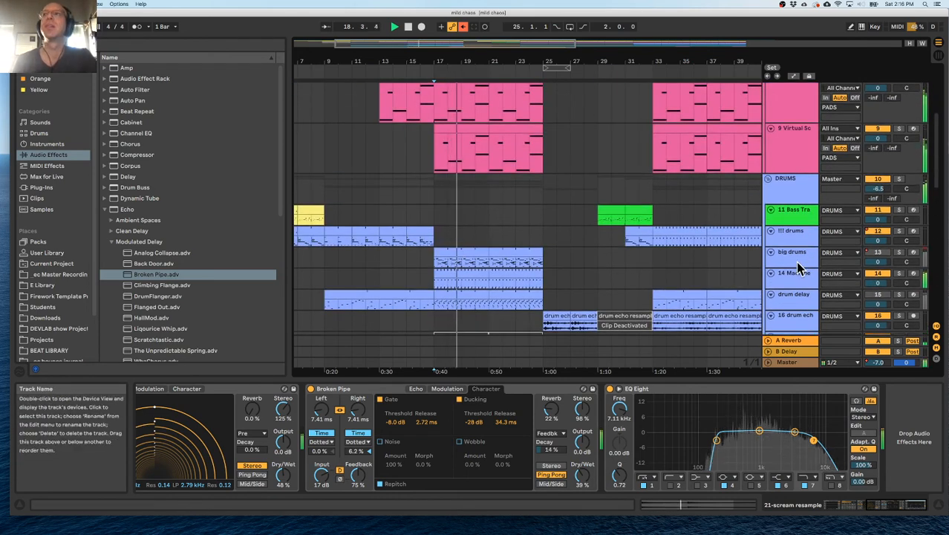
{"action": "scroll", "coordinate": [613, 289], "scroll_direction": "down", "scroll_amount": 6}
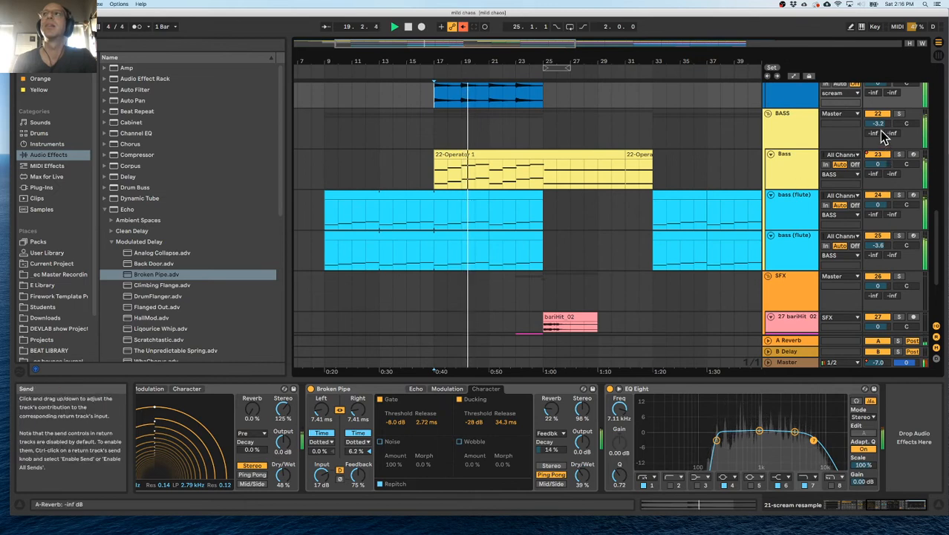
{"action": "scroll", "coordinate": [535, 207], "scroll_direction": "up", "scroll_amount": 6}
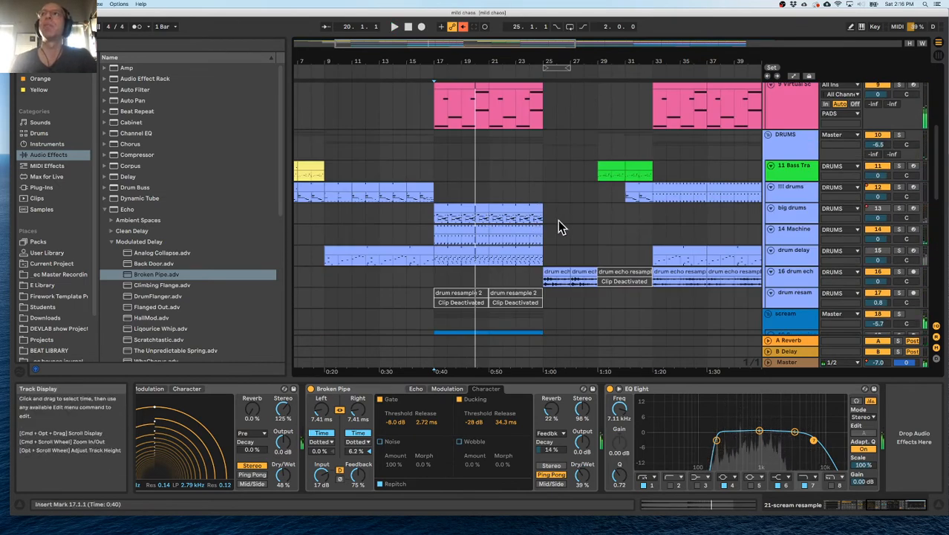
{"action": "scroll", "coordinate": [554, 223], "scroll_direction": "down", "scroll_amount": 6}
{"action": "key", "text": "space"}
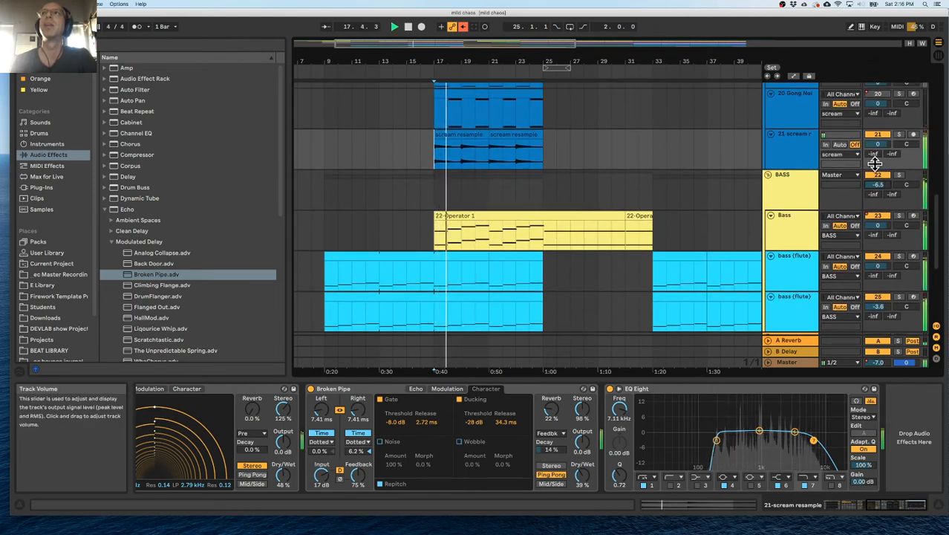
Lower the scream group volume to -9.2 dB while comparing it with the pads in the full mix.
{"action": "scroll", "coordinate": [882, 177], "scroll_direction": "up", "scroll_amount": 2}
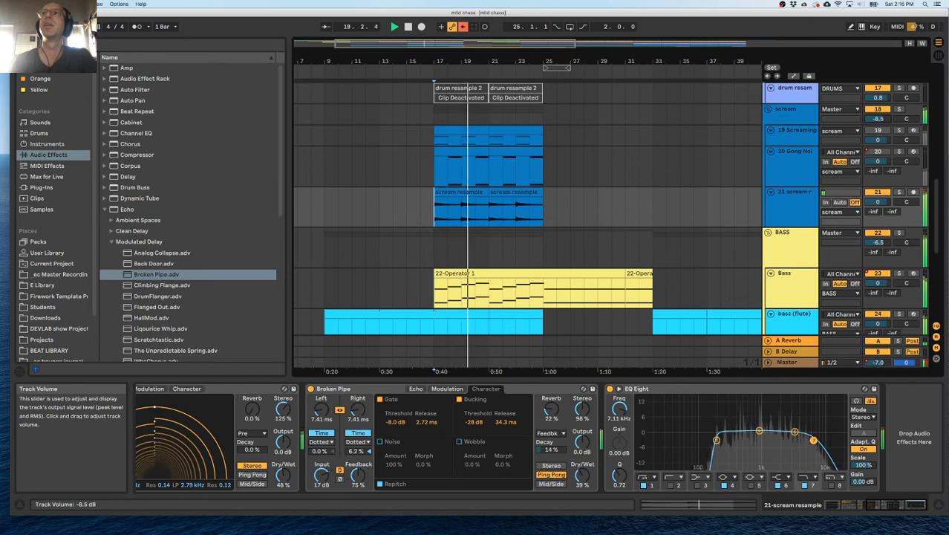
{"action": "scroll", "coordinate": [882, 126], "scroll_direction": "up", "scroll_amount": 10}
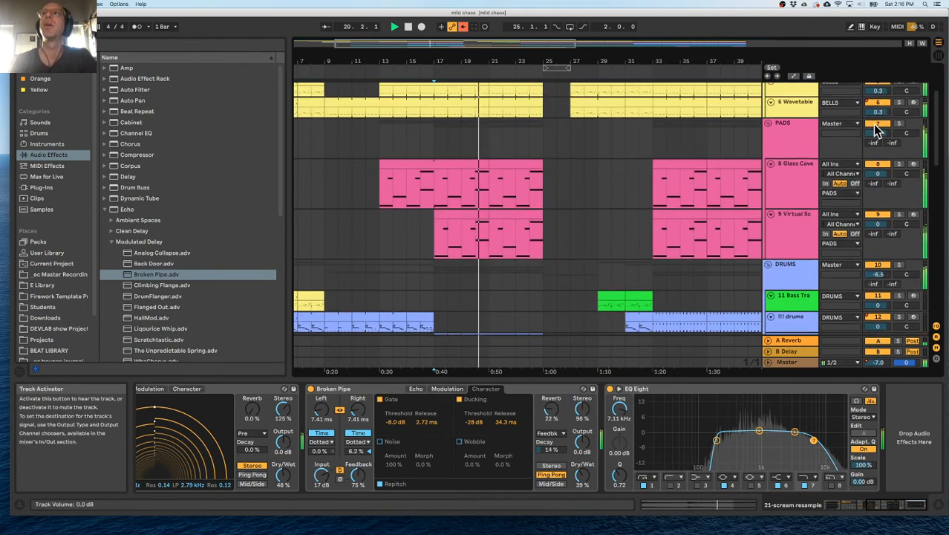
{"action": "scroll", "coordinate": [876, 141], "scroll_direction": "up", "scroll_amount": 2}
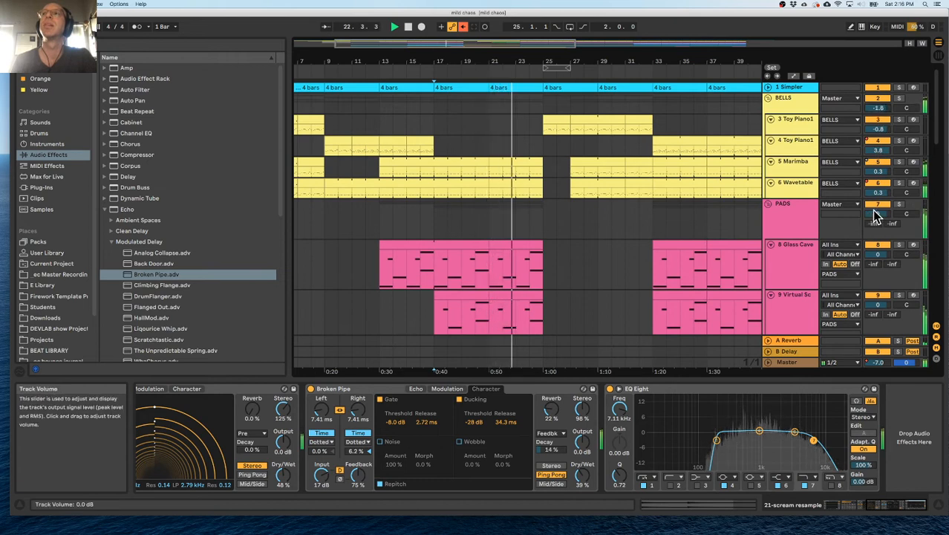
{"action": "scroll", "coordinate": [873, 216], "scroll_direction": "down", "scroll_amount": 5}
{"action": "scroll", "coordinate": [877, 216], "scroll_direction": "down", "scroll_amount": 5}
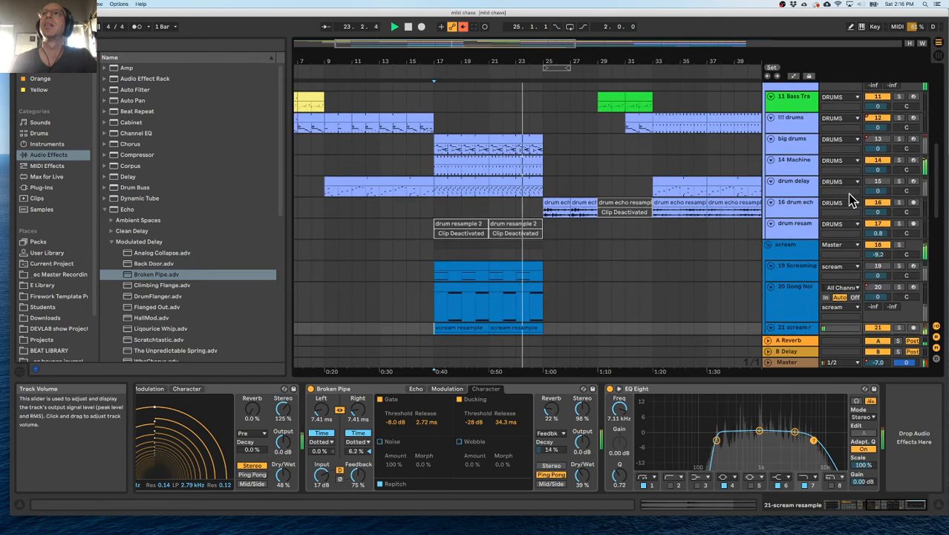
Raise the DRUMS group volume to -0.4 dB and replay the section from bar 17.
{"action": "scroll", "coordinate": [851, 201], "scroll_direction": "up", "scroll_amount": 3}
{"action": "left_click_drag", "start_coordinate": [878, 134], "coordinate": [878, 130]}
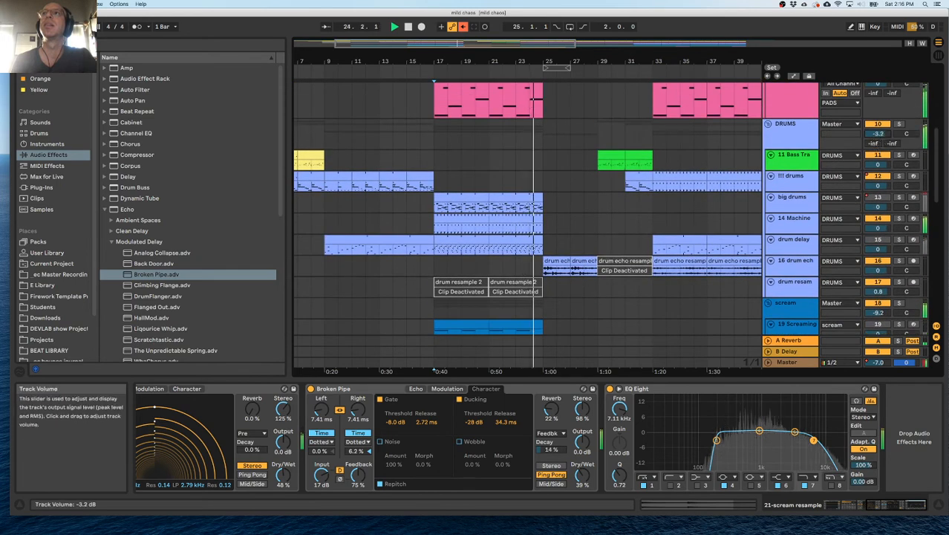
{"action": "key", "text": "space"}
{"action": "key", "text": "space"}
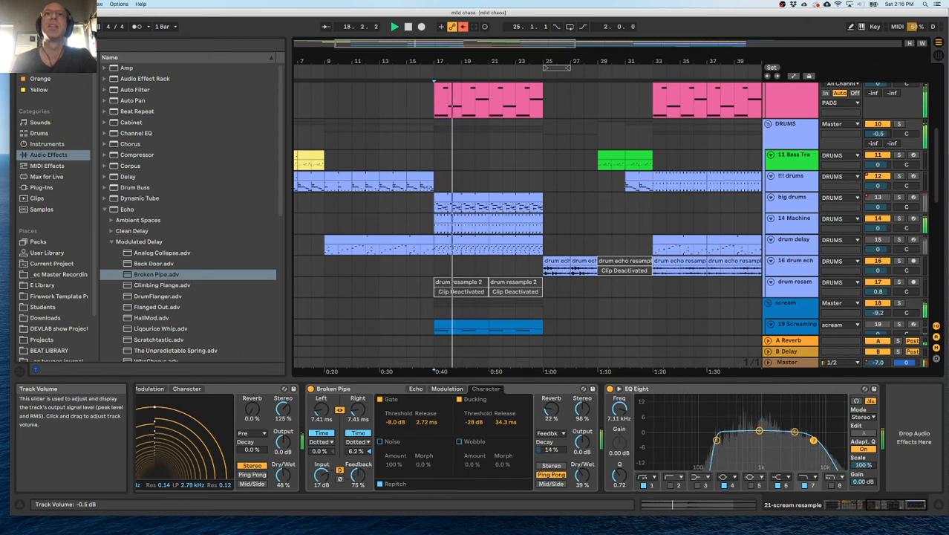
In the big drums EQ Eight, set band 6 to 9.58 kHz, band 7's high cut to 12.6 kHz and band 4 to -0.37 dB at 375 Hz.
{"action": "left_click", "coordinate": [789, 180]}
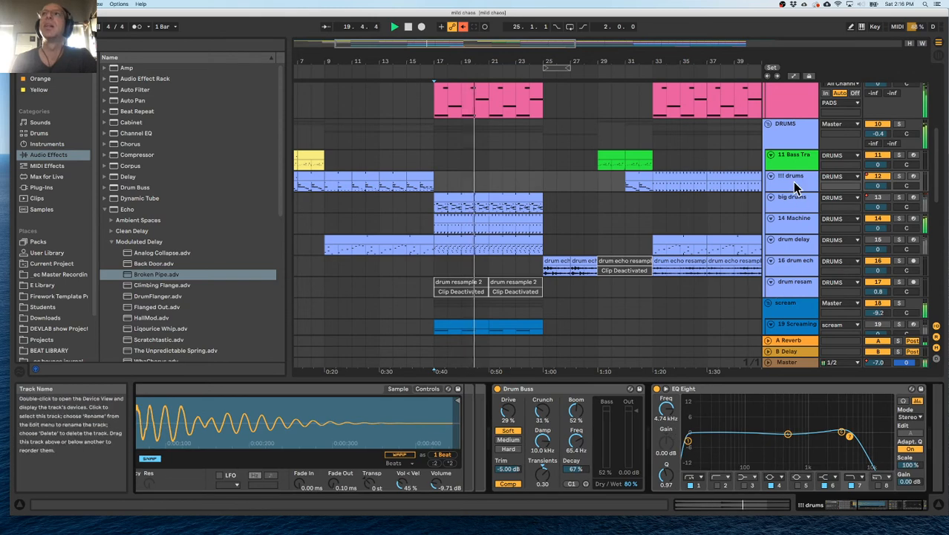
{"action": "scroll", "coordinate": [764, 425], "scroll_direction": "left", "scroll_amount": 3}
{"action": "scroll", "coordinate": [764, 426], "scroll_direction": "left", "scroll_amount": 5}
{"action": "scroll", "coordinate": [764, 426], "scroll_direction": "right", "scroll_amount": 5}
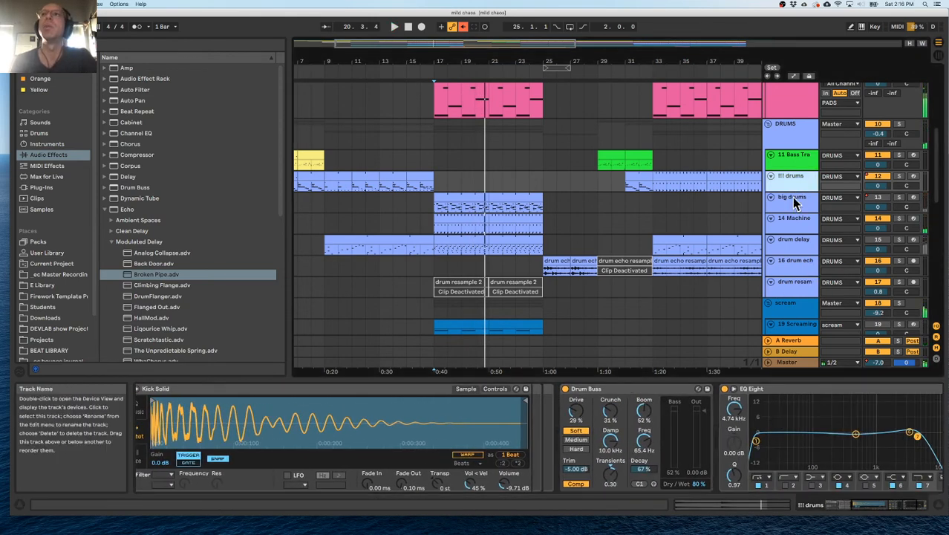
{"action": "left_click", "coordinate": [792, 200]}
{"action": "left_click_drag", "start_coordinate": [794, 433], "coordinate": [820, 431]}
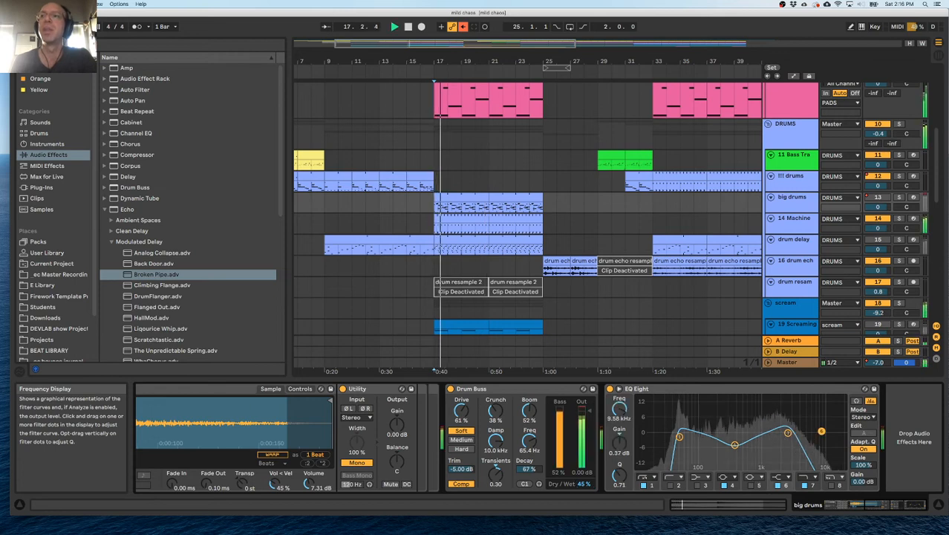
{"action": "left_click", "coordinate": [791, 435]}
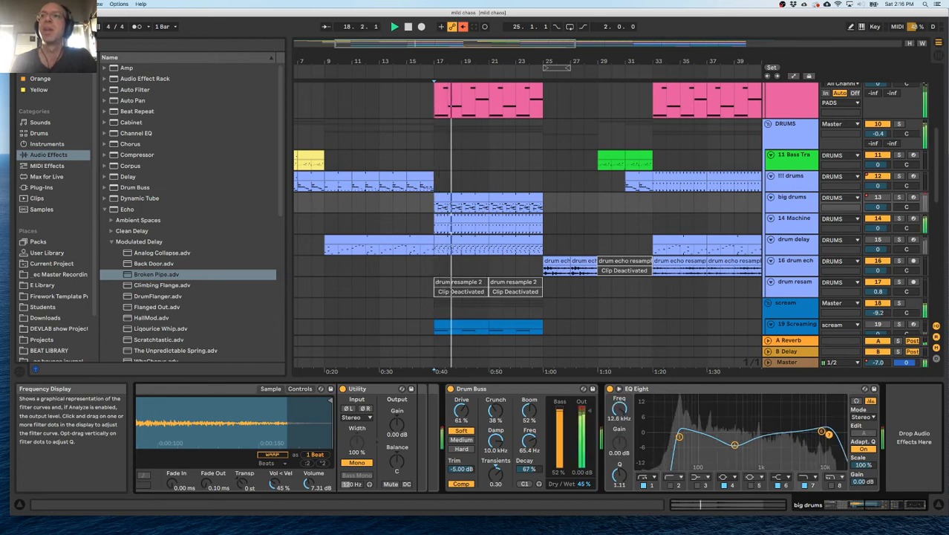
{"action": "left_click_drag", "start_coordinate": [736, 444], "coordinate": [736, 440]}
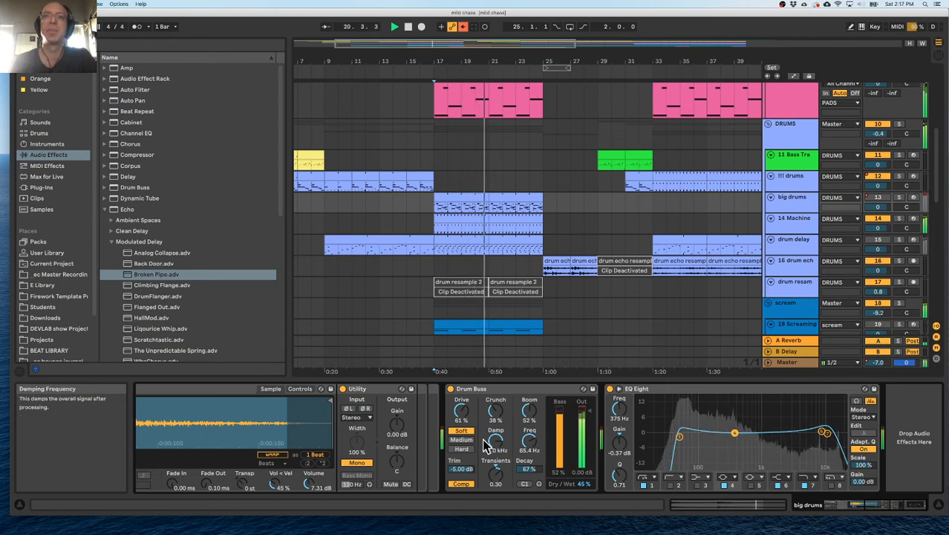
Set the Transients amount of the Drum Buss on the big drums track to 0.00.
{"action": "left_click", "coordinate": [466, 487]}
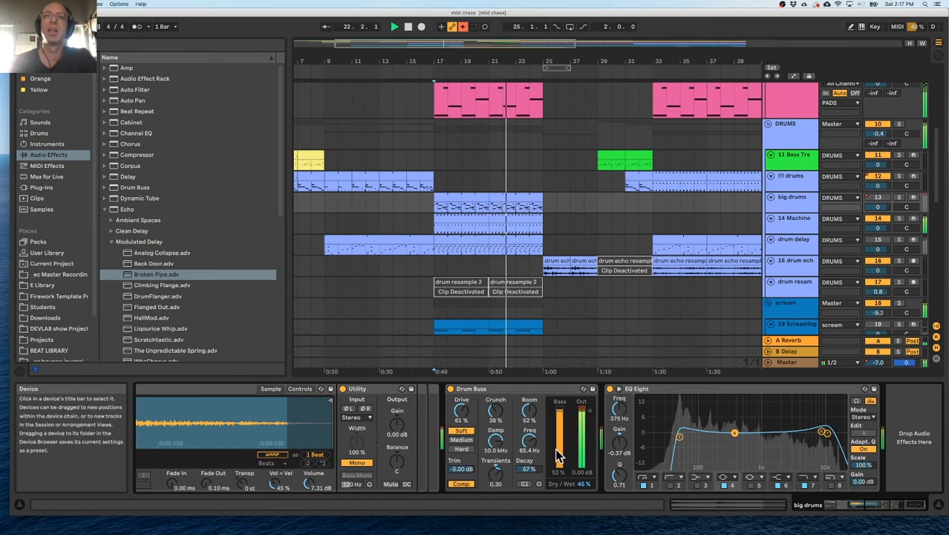
{"action": "left_click", "coordinate": [112, 242]}
{"action": "left_click", "coordinate": [106, 210]}
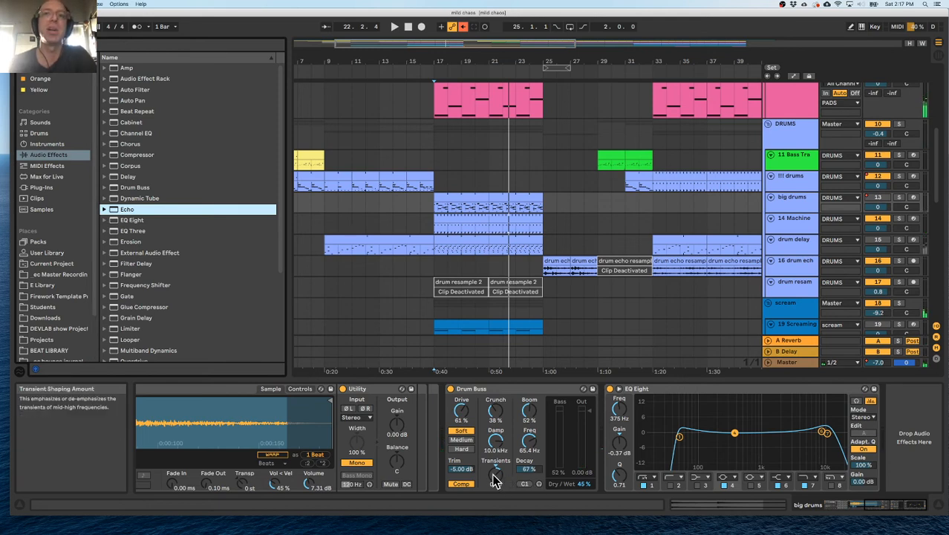
{"action": "left_click_drag", "start_coordinate": [496, 473], "coordinate": [495, 466]}
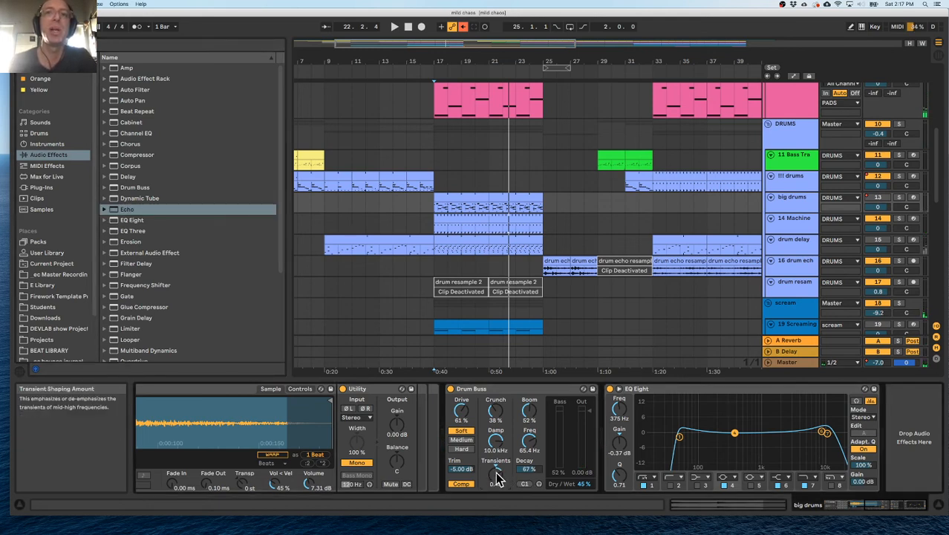
{"action": "key", "text": "space"}
{"action": "mouse_move", "coordinate": [496, 465]}
{"action": "left_mouse_down"}
{"action": "mouse_move", "coordinate": [496, 456]}
{"action": "mouse_move", "coordinate": [495, 493]}
{"action": "left_mouse_up"}
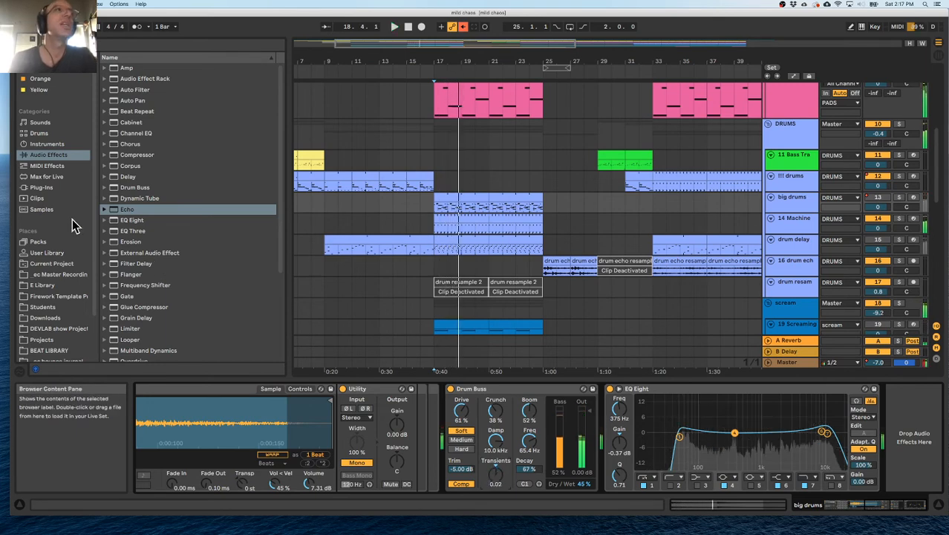
{"action": "left_click", "coordinate": [45, 187]}
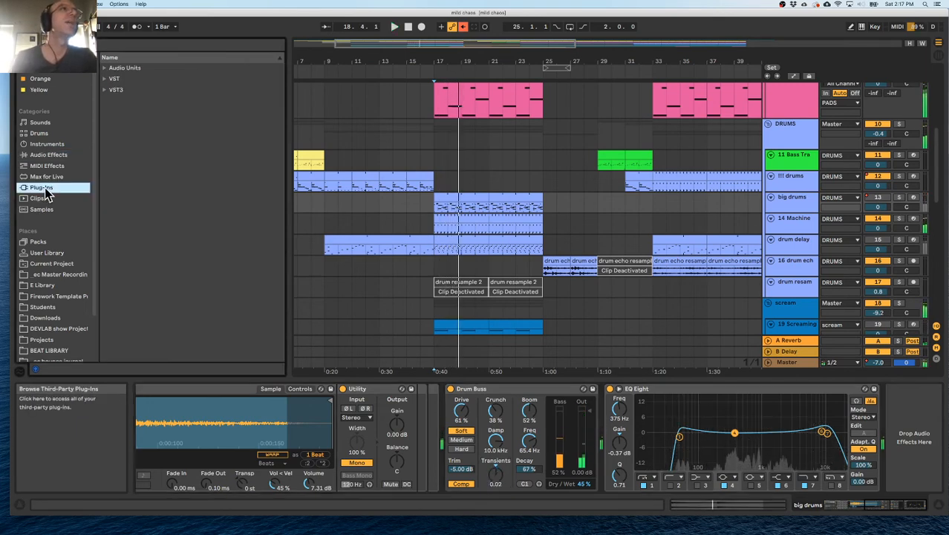
{"action": "left_click", "coordinate": [496, 480]}
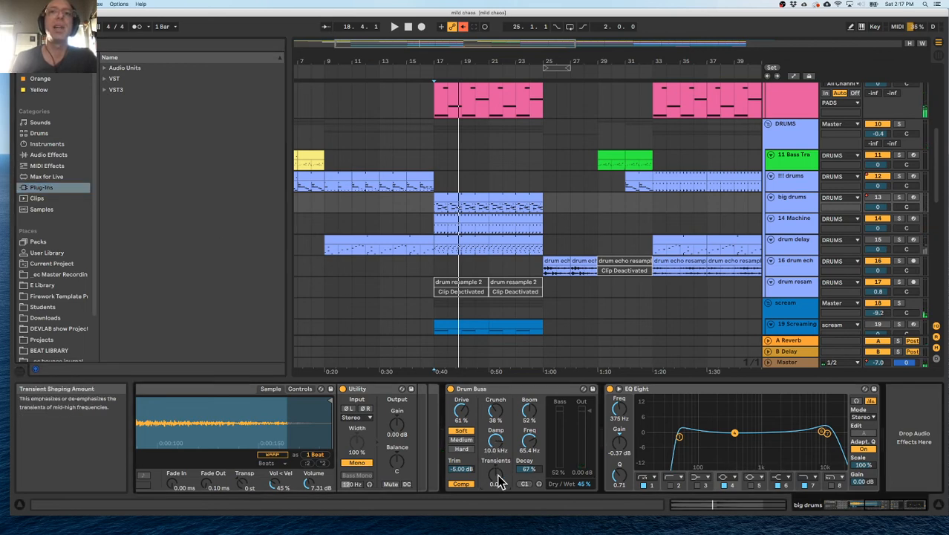
Find oeksound's spiff among the Audio Units plug-ins and add it to the end of the big drums device chain.
{"action": "left_click", "coordinate": [109, 80]}
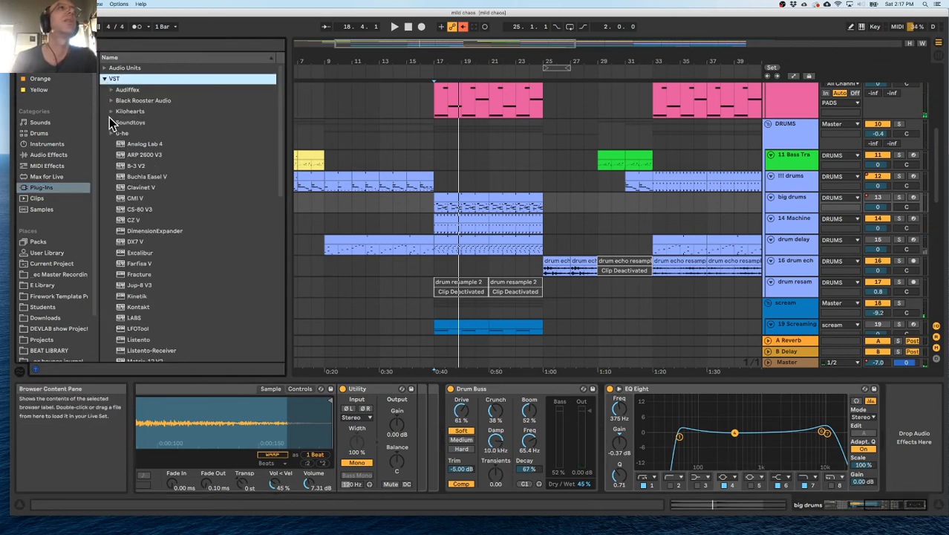
{"action": "left_click", "coordinate": [105, 80]}
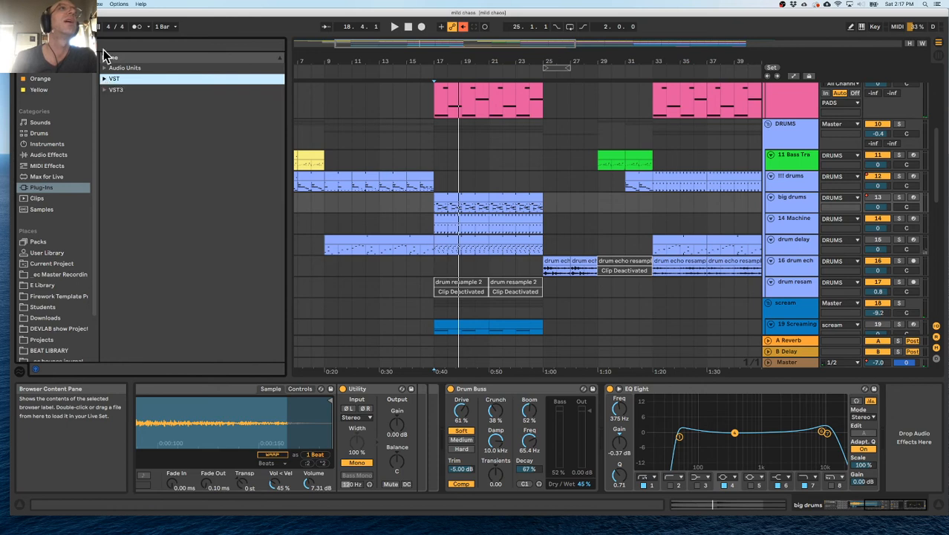
{"action": "left_click", "coordinate": [103, 47]}
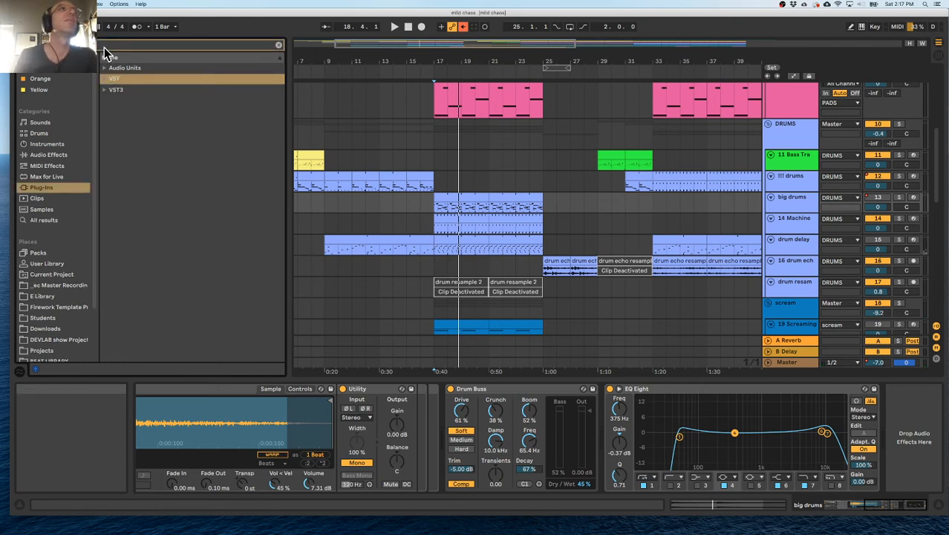
{"action": "left_click", "coordinate": [105, 79]}
{"action": "left_click", "coordinate": [104, 79]}
{"action": "left_click", "coordinate": [105, 69]}
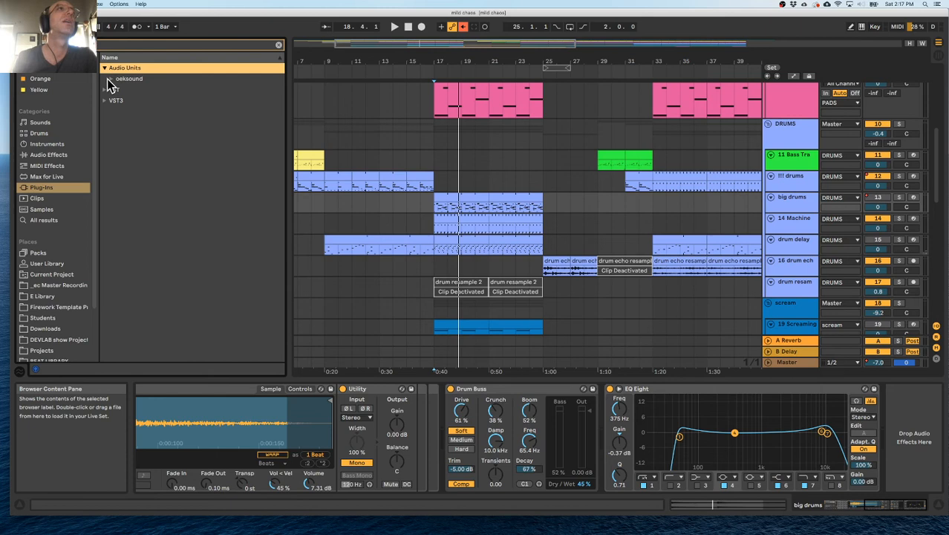
{"action": "left_click", "coordinate": [108, 78]}
{"action": "left_click", "coordinate": [130, 90]}
{"action": "left_click_drag", "start_coordinate": [716, 192], "coordinate": [794, 199]}
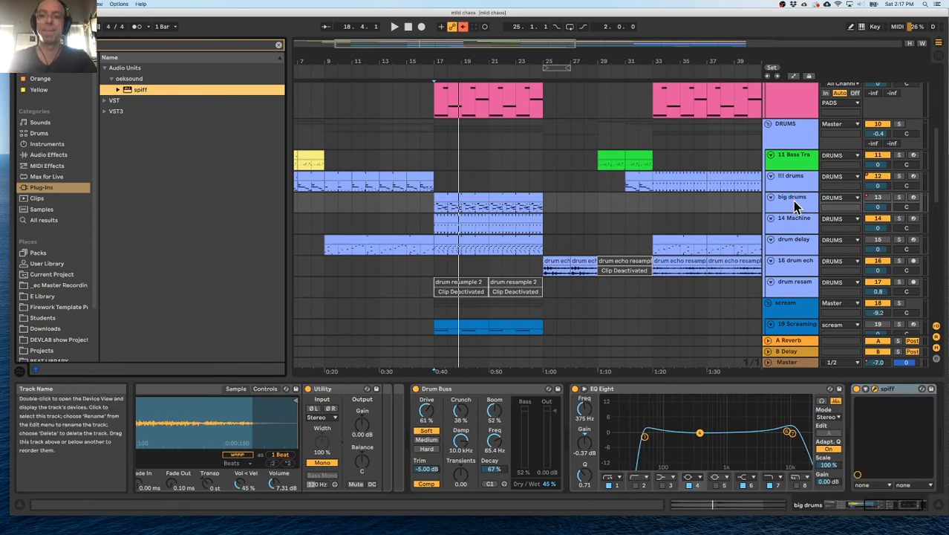
During playback, audition spiff's drum presets on the big drums and load "add punch to drum bus 2".
{"action": "key", "text": "space"}
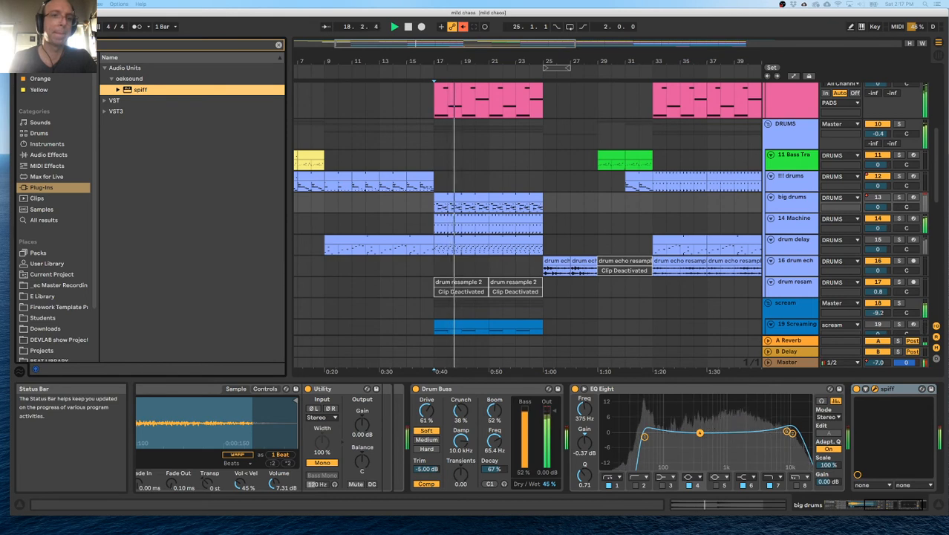
{"action": "left_click_drag", "start_coordinate": [505, 533], "coordinate": [326, 226]}
{"action": "left_click", "coordinate": [321, 235]}
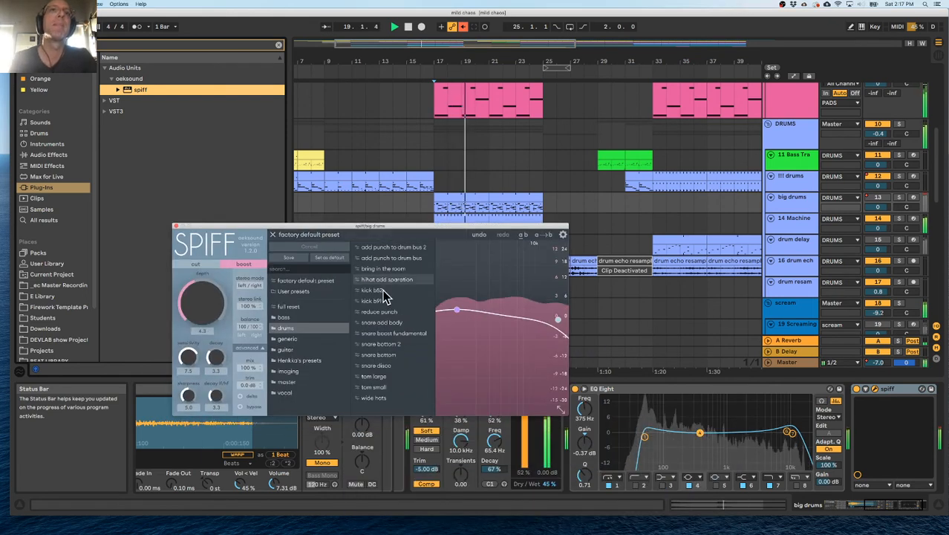
{"action": "left_click", "coordinate": [412, 247]}
{"action": "left_click", "coordinate": [391, 259]}
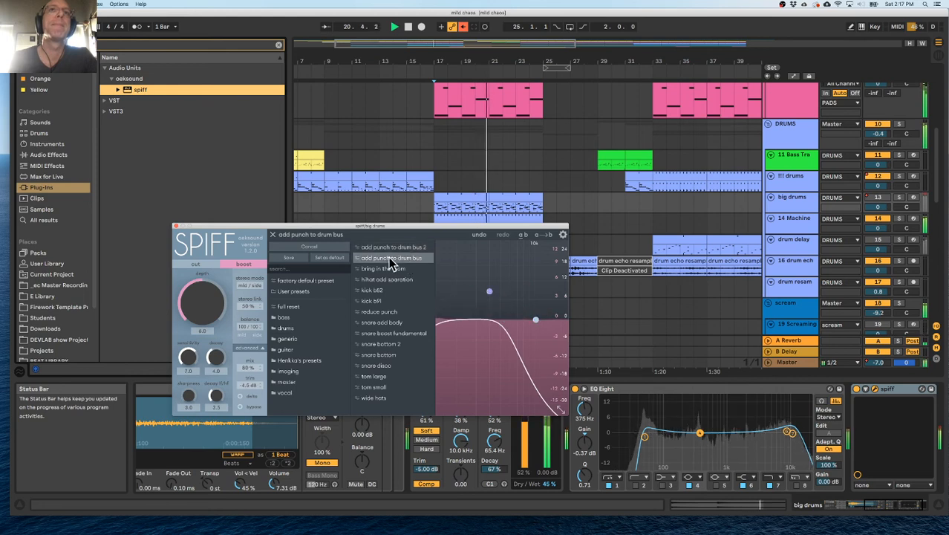
{"action": "left_click", "coordinate": [392, 248]}
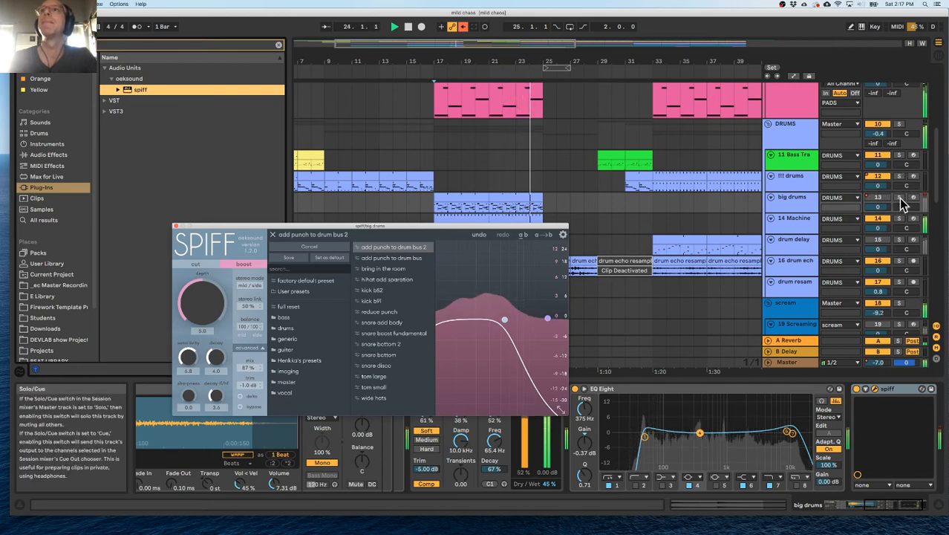
Solo the big drums track to audition the spiff processing, close the plug-in window and bring back the full mix.
{"action": "left_click", "coordinate": [899, 199]}
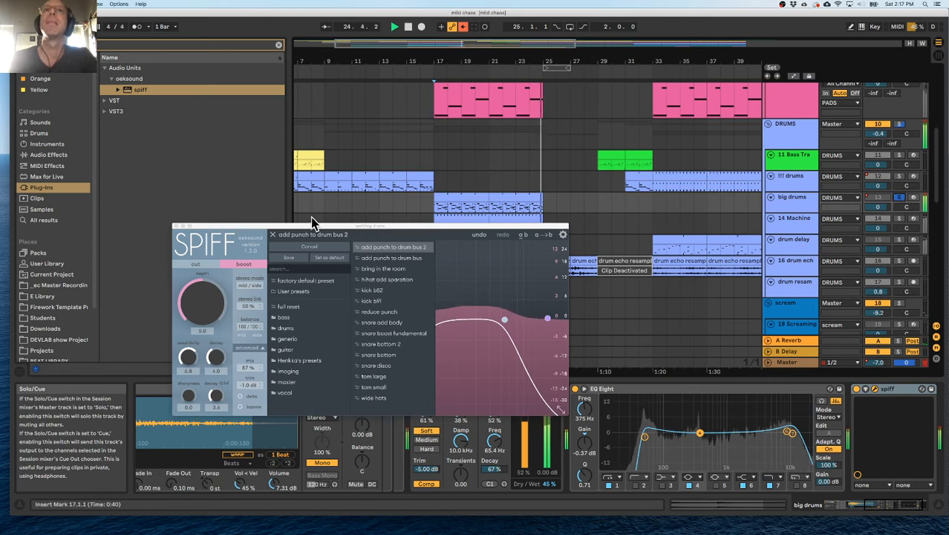
{"action": "left_click", "coordinate": [176, 223]}
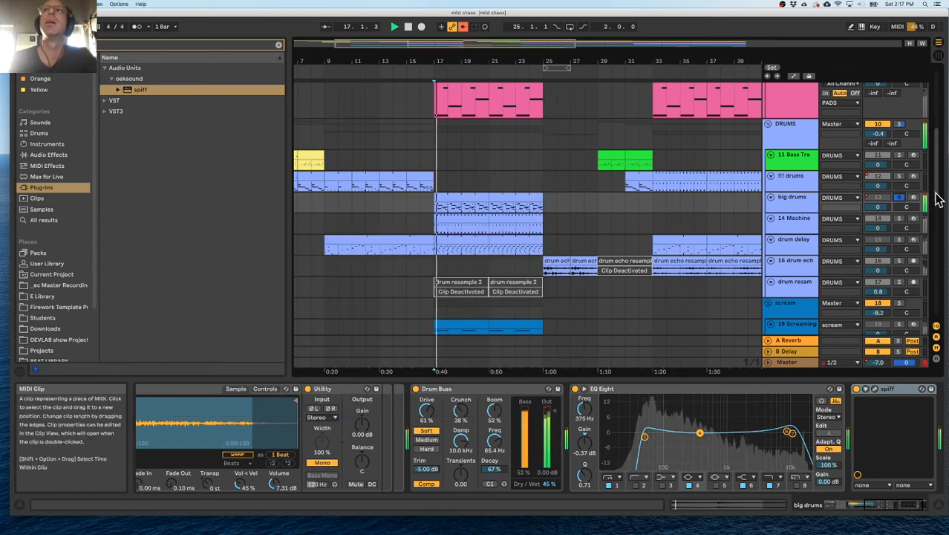
{"action": "left_click", "coordinate": [898, 197]}
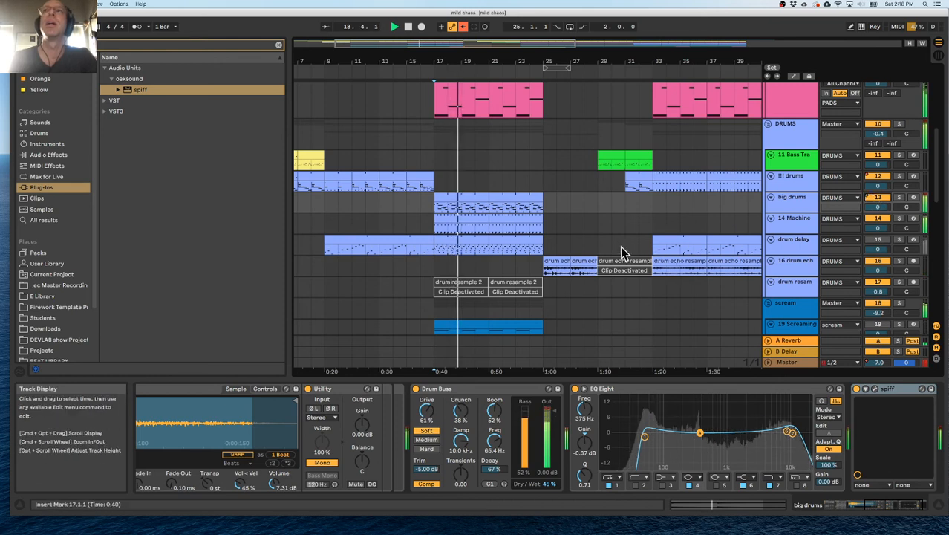
Deactivate the recorded 28-Audio 1 clip on the resampling audio track.
{"action": "scroll", "coordinate": [695, 249], "scroll_direction": "down", "scroll_amount": 10}
{"action": "scroll", "coordinate": [690, 247], "scroll_direction": "down", "scroll_amount": 6}
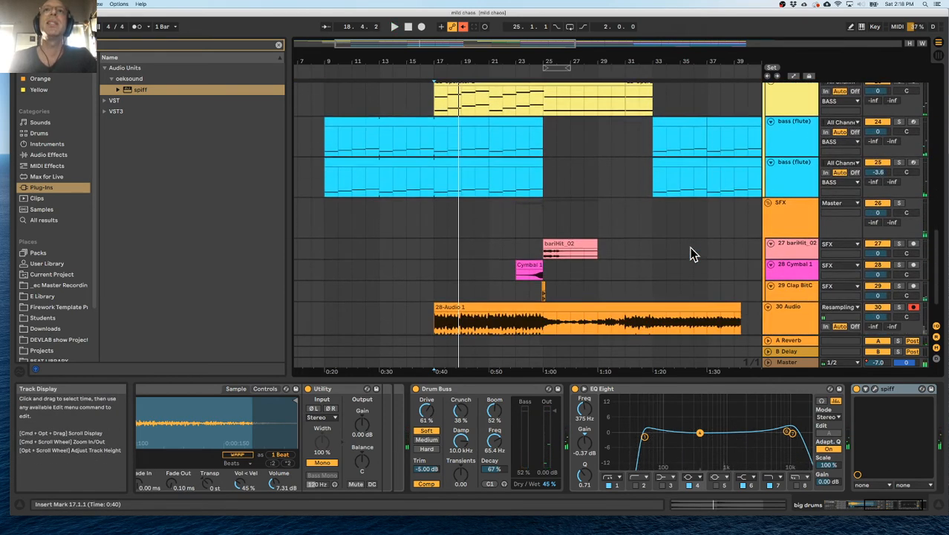
{"action": "left_click", "coordinate": [558, 265]}
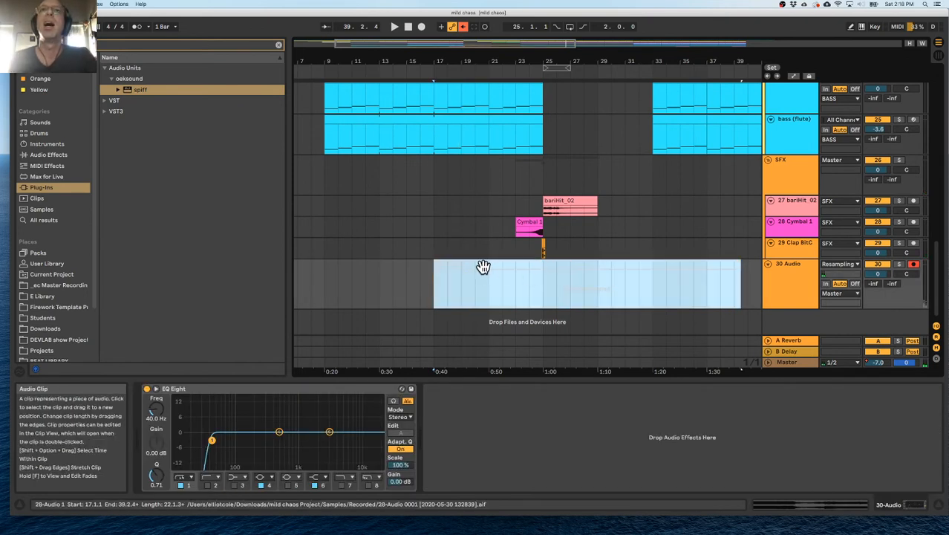
{"action": "left_click", "coordinate": [477, 288]}
{"action": "left_click", "coordinate": [503, 274]}
{"action": "left_click", "coordinate": [504, 263]}
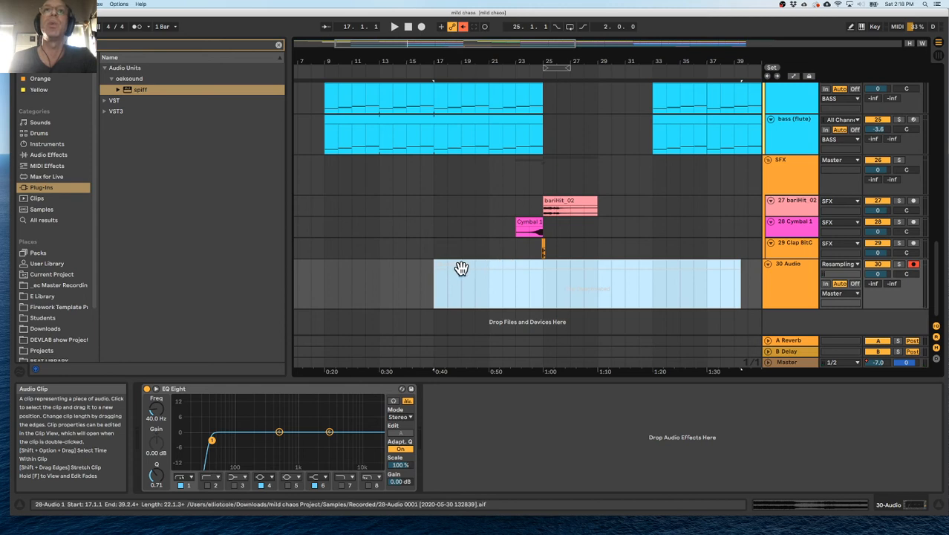
{"action": "key", "text": "0"}
{"action": "left_click", "coordinate": [544, 264]}
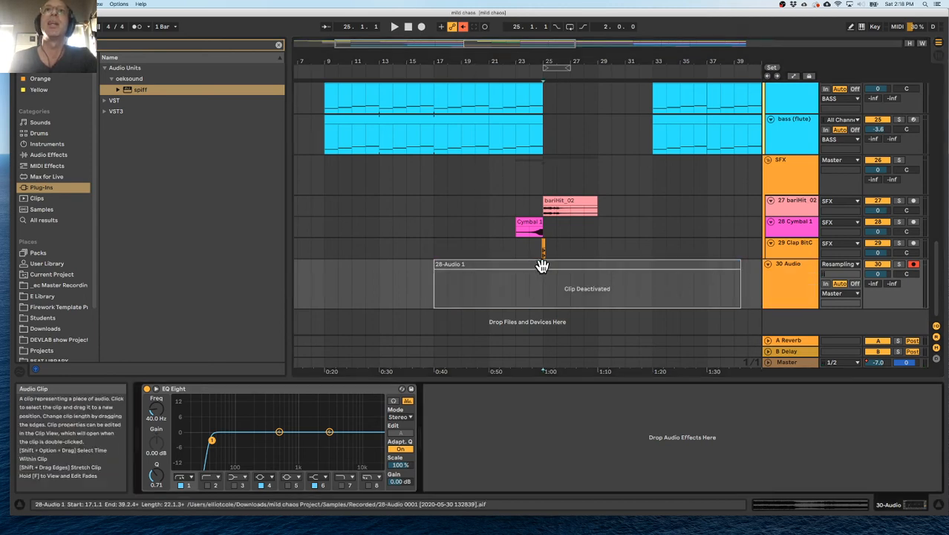
Play the arrangement from bar 17 and set the DRUMS group volume to -4.1 dB.
{"action": "scroll", "coordinate": [543, 266], "scroll_direction": "up", "scroll_amount": 5}
{"action": "left_click", "coordinate": [438, 234]}
{"action": "scroll", "coordinate": [445, 237], "scroll_direction": "up", "scroll_amount": 3}
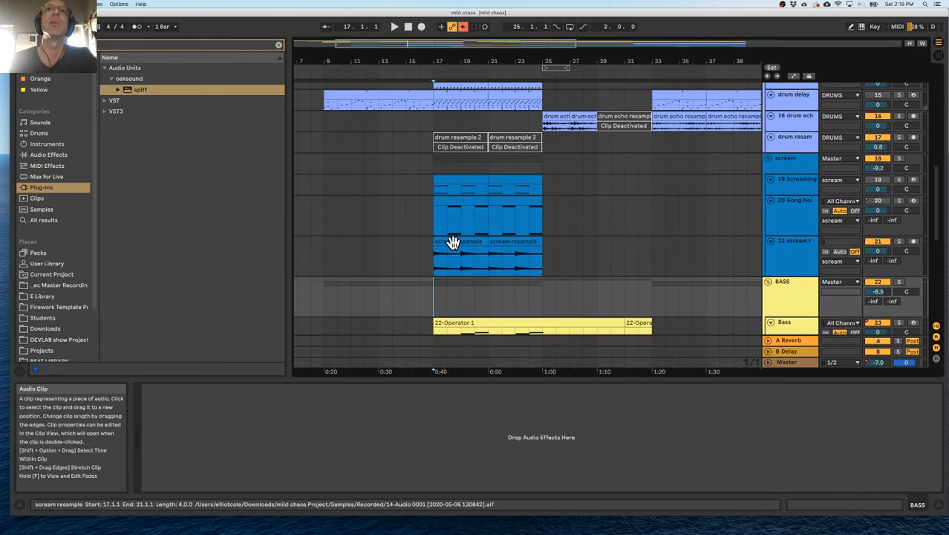
{"action": "scroll", "coordinate": [454, 243], "scroll_direction": "down", "scroll_amount": 3}
{"action": "key", "text": "space"}
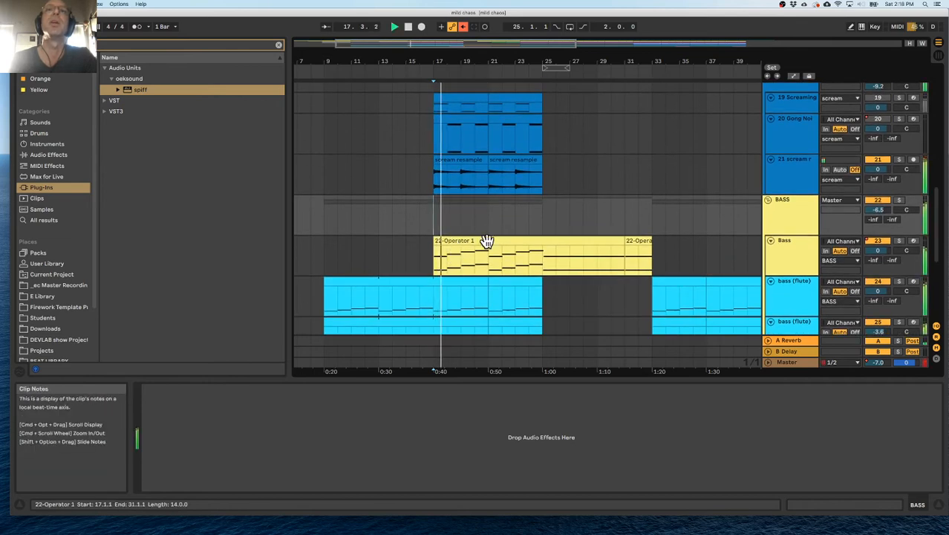
{"action": "scroll", "coordinate": [468, 249], "scroll_direction": "up", "scroll_amount": 5}
{"action": "scroll", "coordinate": [502, 238], "scroll_direction": "down", "scroll_amount": 3}
{"action": "scroll", "coordinate": [499, 234], "scroll_direction": "up", "scroll_amount": 2}
{"action": "scroll", "coordinate": [499, 234], "scroll_direction": "up", "scroll_amount": 6}
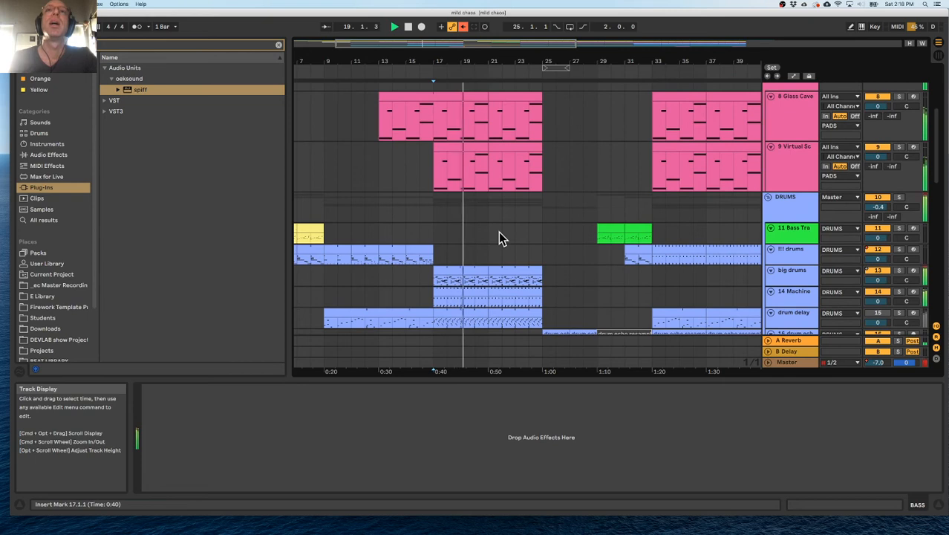
{"action": "scroll", "coordinate": [673, 238], "scroll_direction": "up", "scroll_amount": 4}
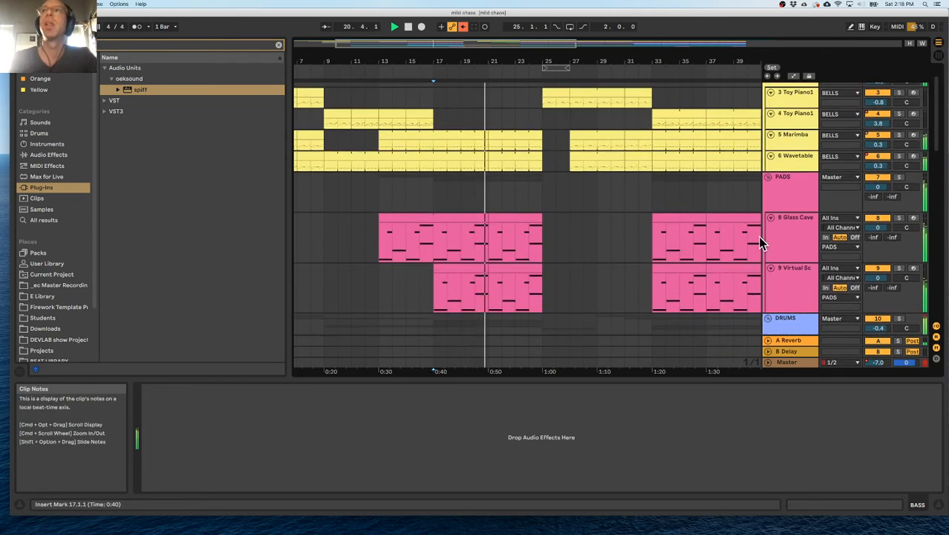
{"action": "scroll", "coordinate": [758, 236], "scroll_direction": "down", "scroll_amount": 4}
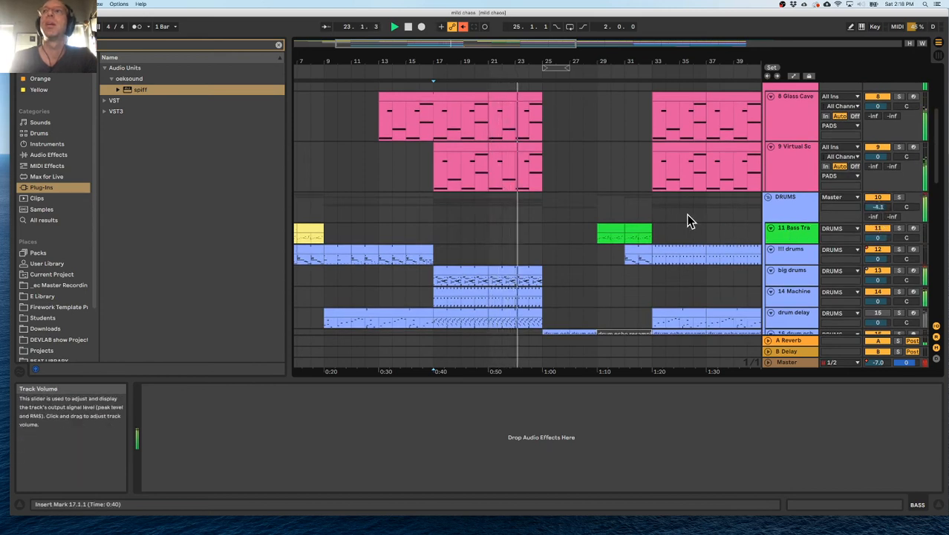
Replay the section from bar 17 to judge the new balance, and hide the device view to enlarge the arrangement.
{"action": "scroll", "coordinate": [684, 214], "scroll_direction": "down", "scroll_amount": 3}
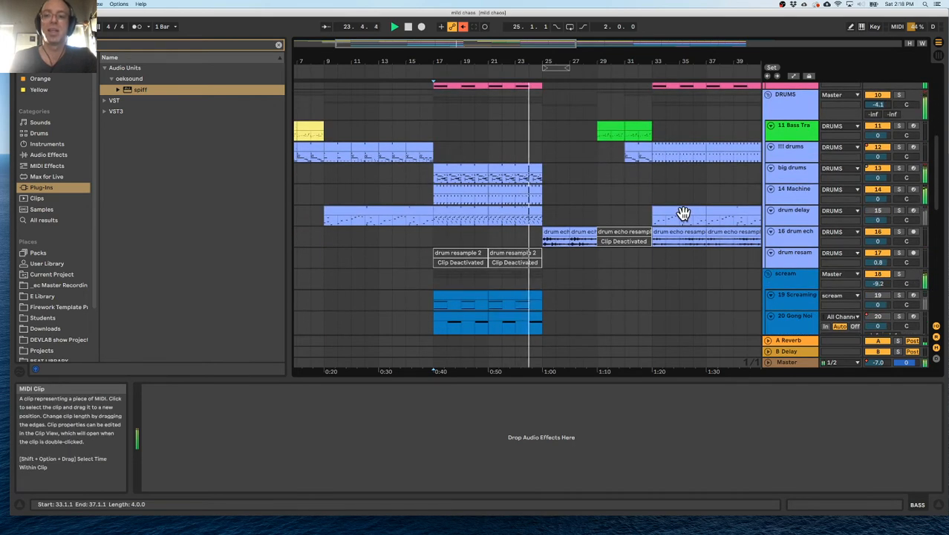
{"action": "scroll", "coordinate": [644, 213], "scroll_direction": "down", "scroll_amount": 5}
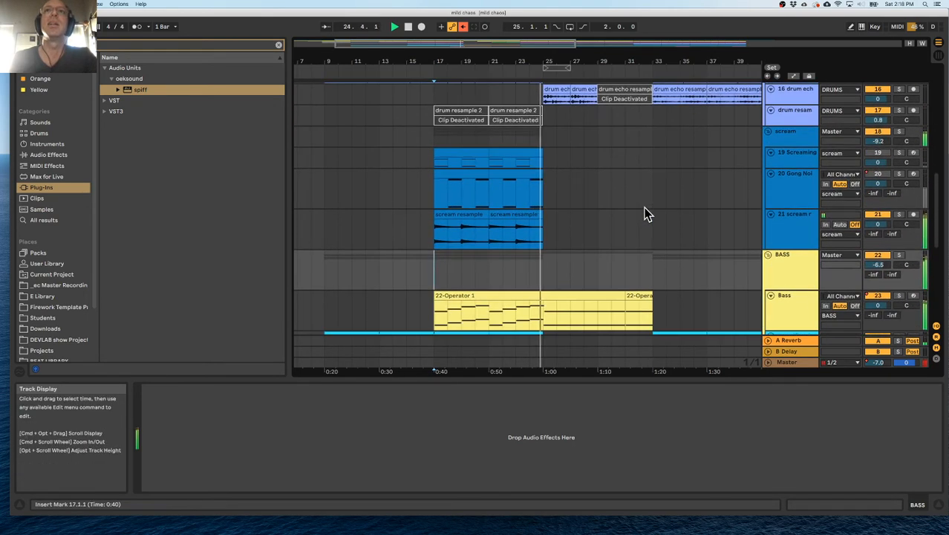
{"action": "left_click", "coordinate": [433, 185]}
{"action": "key", "text": "space"}
{"action": "key", "text": "space"}
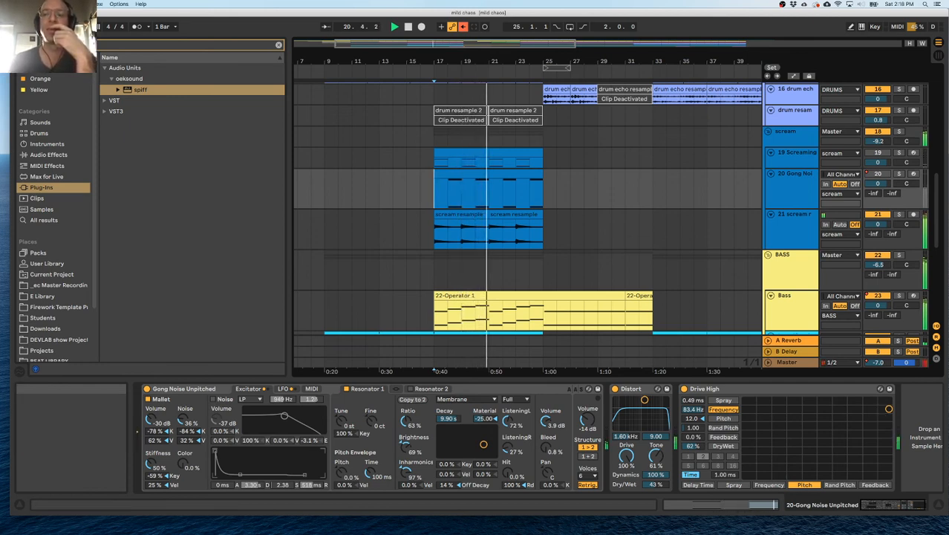
{"action": "scroll", "coordinate": [495, 251], "scroll_direction": "up", "scroll_amount": 10}
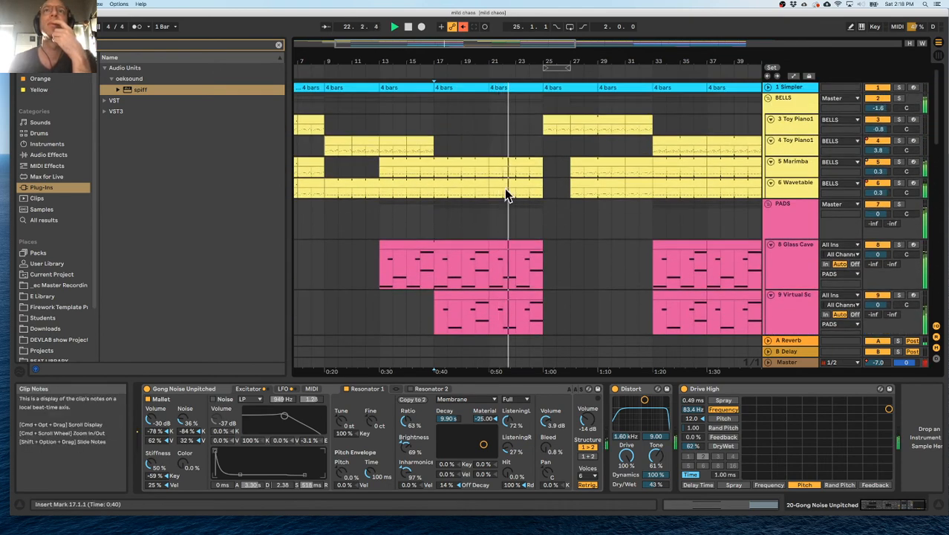
{"action": "scroll", "coordinate": [520, 186], "scroll_direction": "right", "scroll_amount": 5}
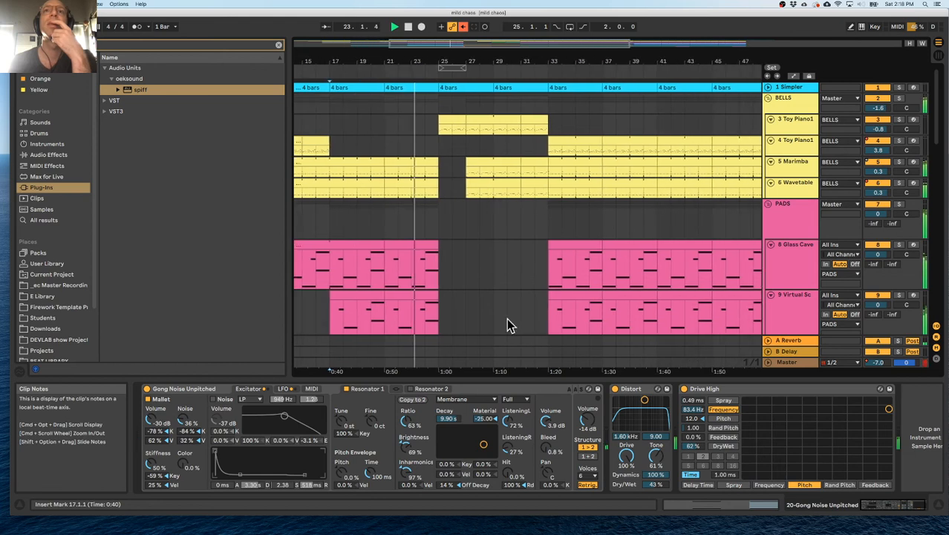
{"action": "double_click", "coordinate": [513, 380]}
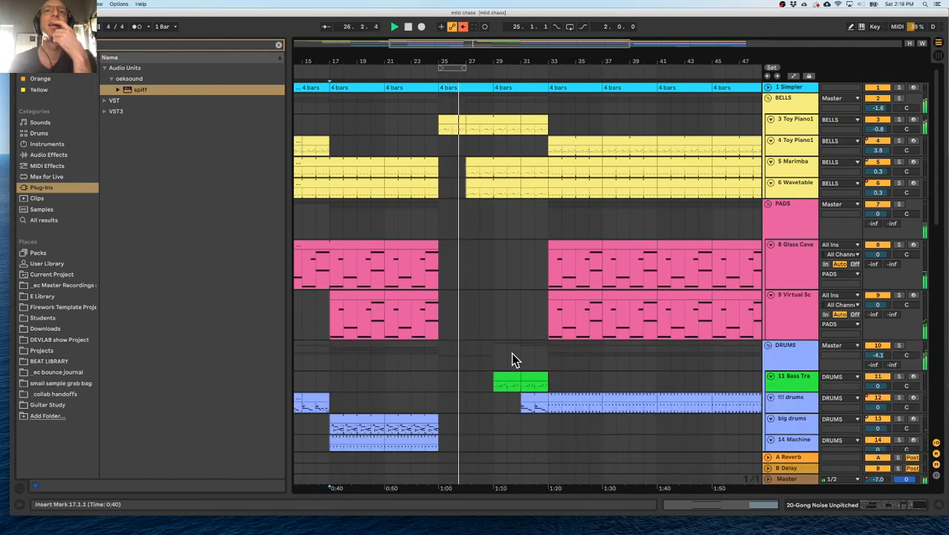
Duplicate the drum echo resampled clip at bar 27 twice to fill bars 29 to 33, replacing the deactivated clip.
{"action": "scroll", "coordinate": [512, 354], "scroll_direction": "down", "scroll_amount": 10}
{"action": "scroll", "coordinate": [512, 353], "scroll_direction": "down", "scroll_amount": 1}
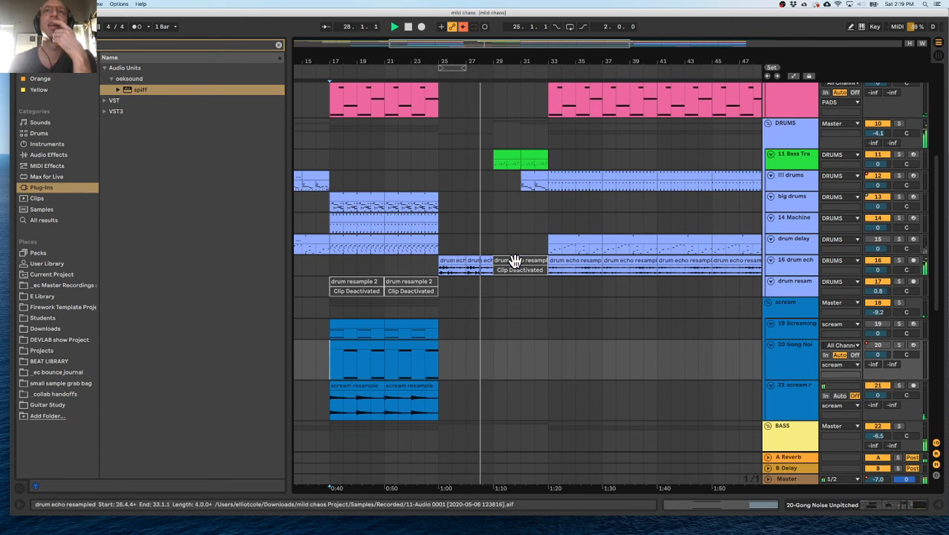
{"action": "left_click", "coordinate": [483, 261]}
{"action": "key", "text": "super+d"}
{"action": "key", "text": "super+d"}
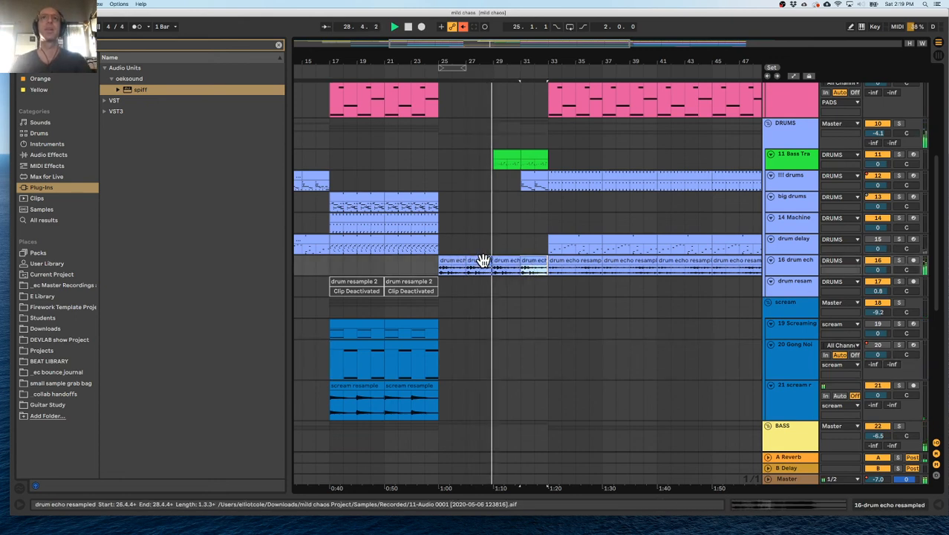
Stop playback and select the empty stretch of the Virtual Scapes track from bar 25 to 33.
{"action": "scroll", "coordinate": [499, 213], "scroll_direction": "up", "scroll_amount": 6}
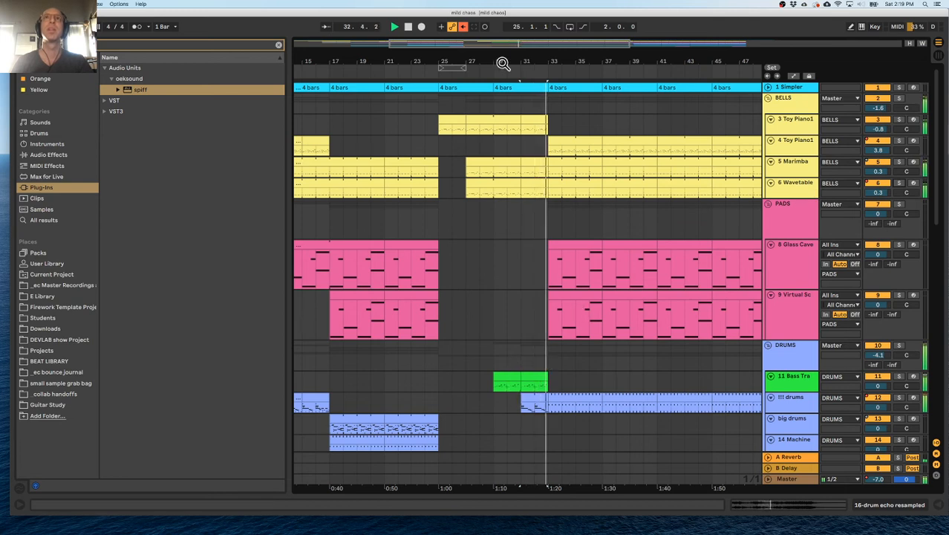
{"action": "left_click_drag", "start_coordinate": [502, 64], "coordinate": [502, 16]}
{"action": "scroll", "coordinate": [398, 263], "scroll_direction": "down", "scroll_amount": 5}
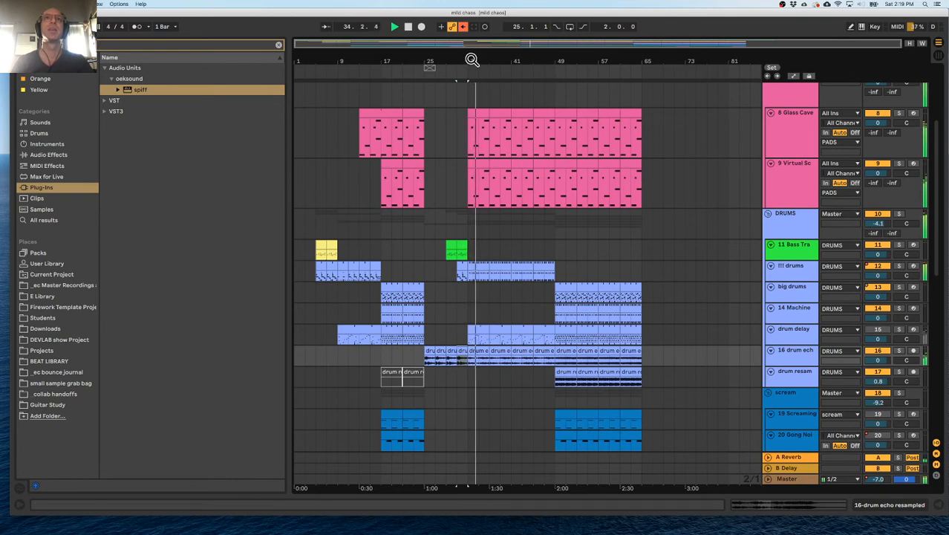
{"action": "left_click_drag", "start_coordinate": [473, 59], "coordinate": [464, 64]}
{"action": "left_click", "coordinate": [399, 75]}
{"action": "left_click_drag", "start_coordinate": [398, 62], "coordinate": [578, 49]}
{"action": "key", "text": "space"}
{"action": "left_click_drag", "start_coordinate": [615, 195], "coordinate": [449, 194]}
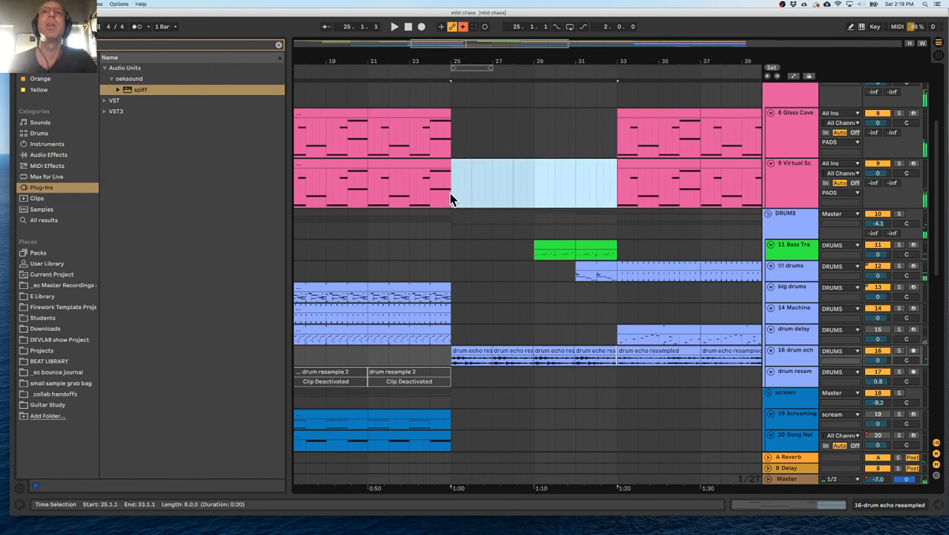
Examine the whole arrangement's layering, highlighting the PADS group from bar 9 to 25.
{"action": "scroll", "coordinate": [566, 201], "scroll_direction": "up", "scroll_amount": 1}
{"action": "scroll", "coordinate": [567, 201], "scroll_direction": "down", "scroll_amount": 5}
{"action": "left_click_drag", "start_coordinate": [408, 61], "coordinate": [413, 25]}
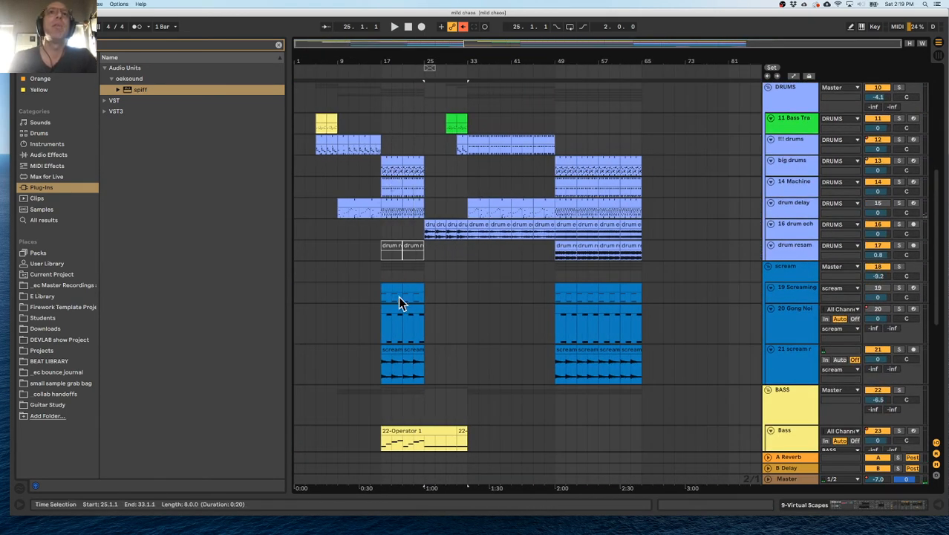
{"action": "scroll", "coordinate": [375, 275], "scroll_direction": "up", "scroll_amount": 2}
{"action": "scroll", "coordinate": [369, 252], "scroll_direction": "up", "scroll_amount": 7}
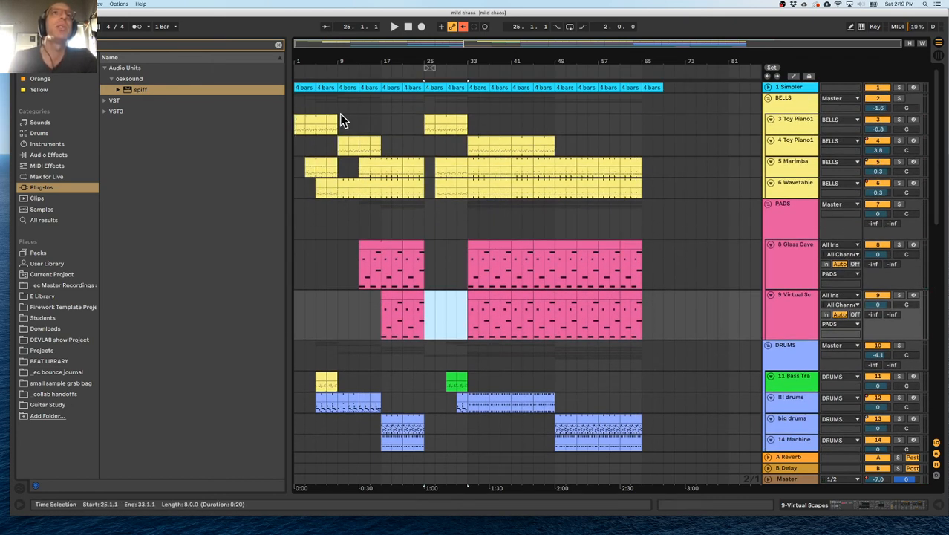
{"action": "left_click", "coordinate": [336, 209]}
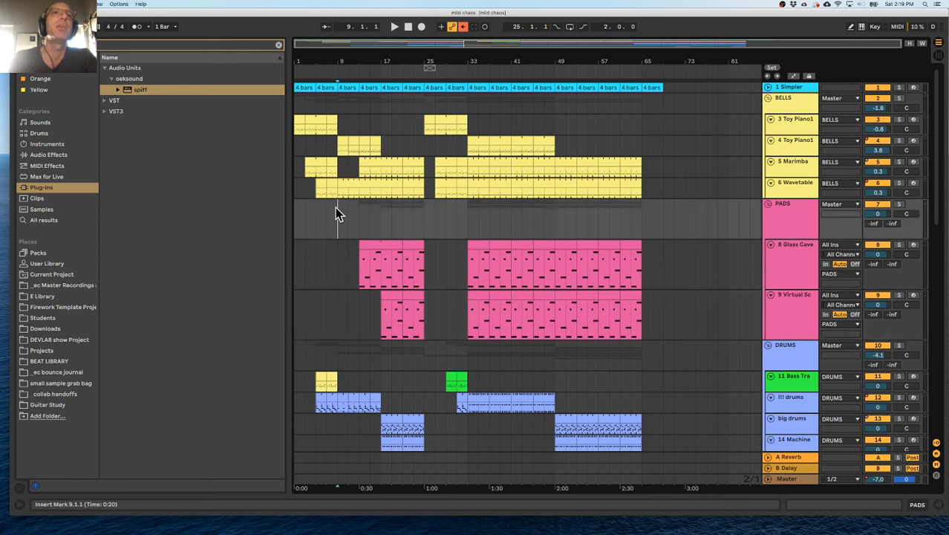
{"action": "scroll", "coordinate": [335, 210], "scroll_direction": "down", "scroll_amount": 2}
{"action": "scroll", "coordinate": [341, 178], "scroll_direction": "up", "scroll_amount": 2}
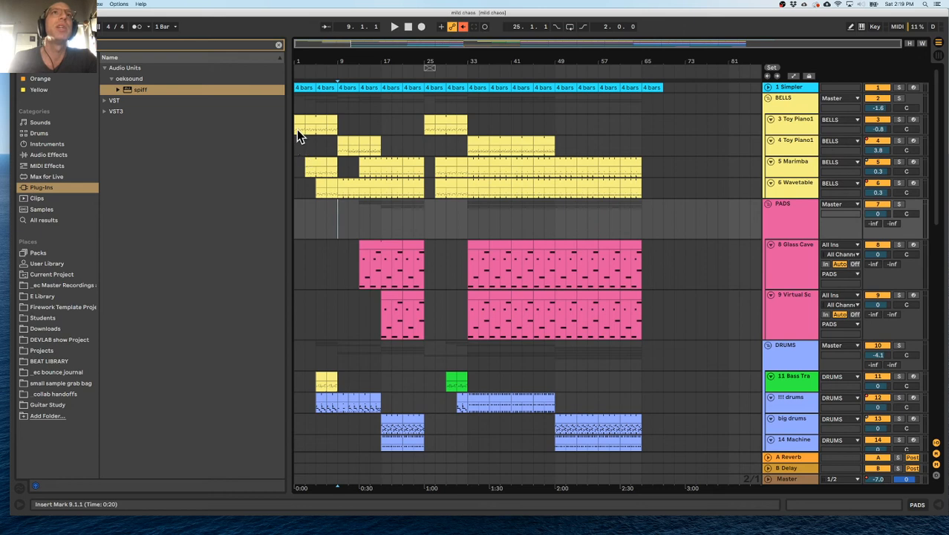
{"action": "scroll", "coordinate": [336, 207], "scroll_direction": "down", "scroll_amount": 3}
{"action": "left_click_drag", "start_coordinate": [341, 205], "coordinate": [424, 191]}
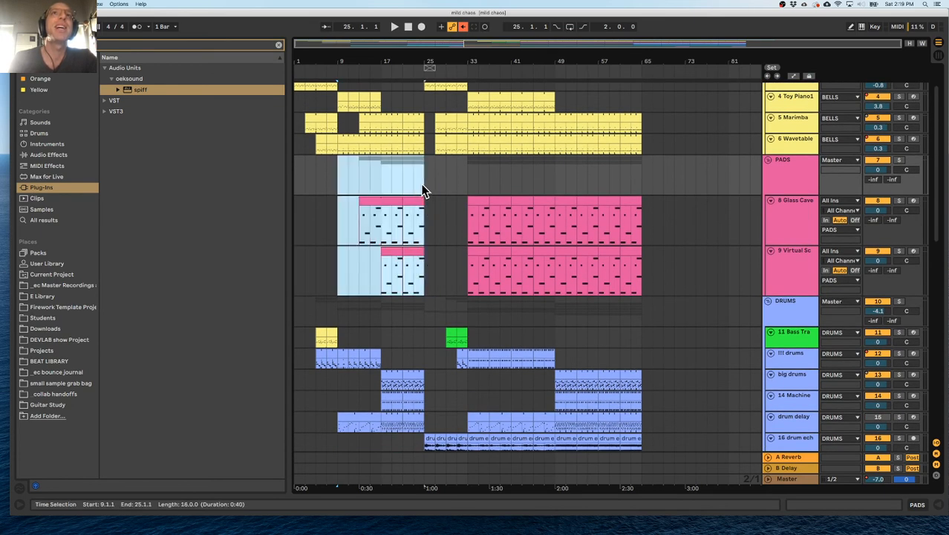
{"action": "scroll", "coordinate": [355, 401], "scroll_direction": "down", "scroll_amount": 6}
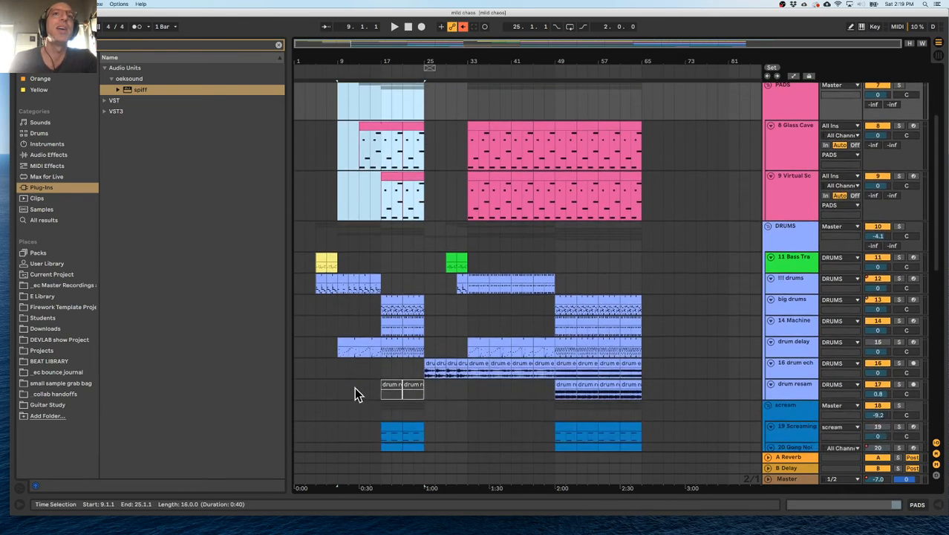
{"action": "left_click", "coordinate": [406, 197]}
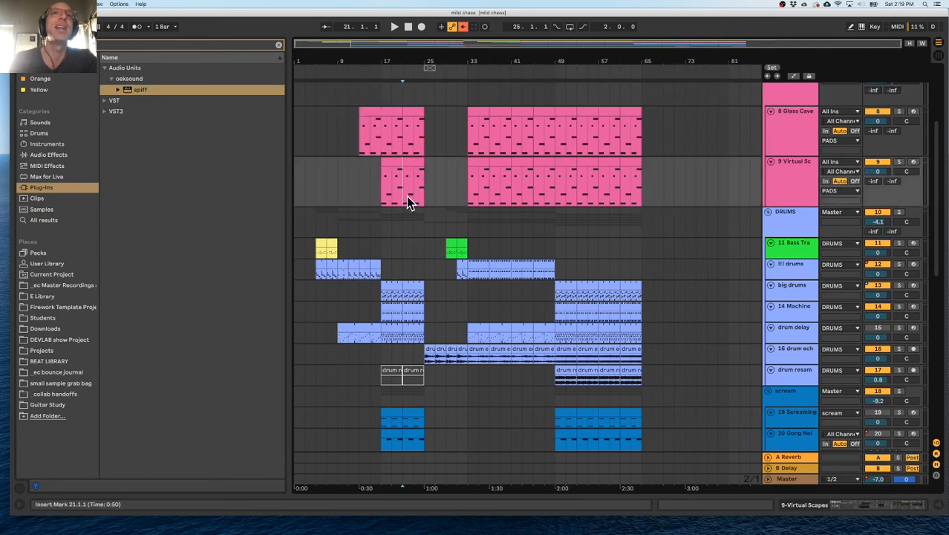
Compare Glass Cave Mirror's bars 33 to 65 with its gap in bars 25 to 33, and highlight the Marimba part from bar 25.
{"action": "scroll", "coordinate": [416, 208], "scroll_direction": "up", "scroll_amount": 9}
{"action": "left_click_drag", "start_coordinate": [424, 256], "coordinate": [637, 268]}
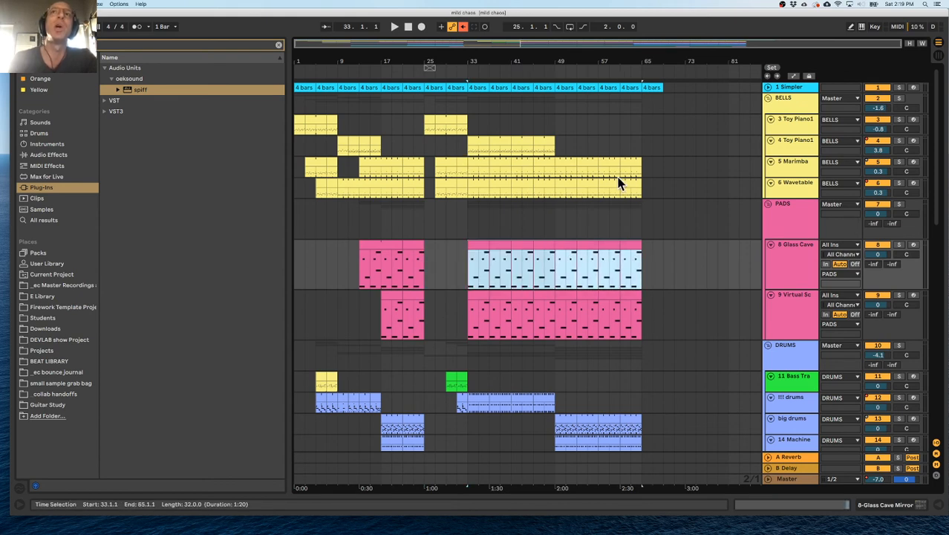
{"action": "left_click_drag", "start_coordinate": [468, 265], "coordinate": [426, 261]}
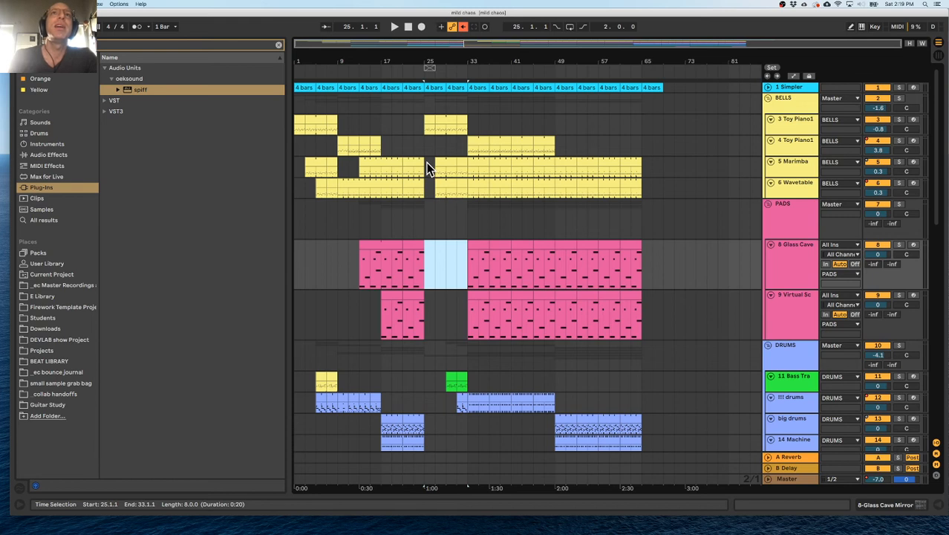
{"action": "left_click_drag", "start_coordinate": [425, 266], "coordinate": [470, 265]}
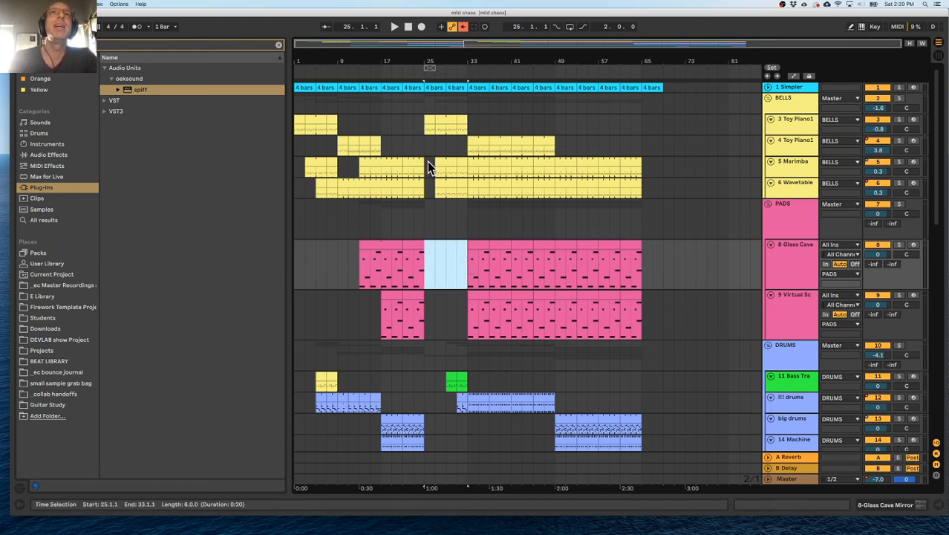
{"action": "left_click_drag", "start_coordinate": [465, 62], "coordinate": [501, 58]}
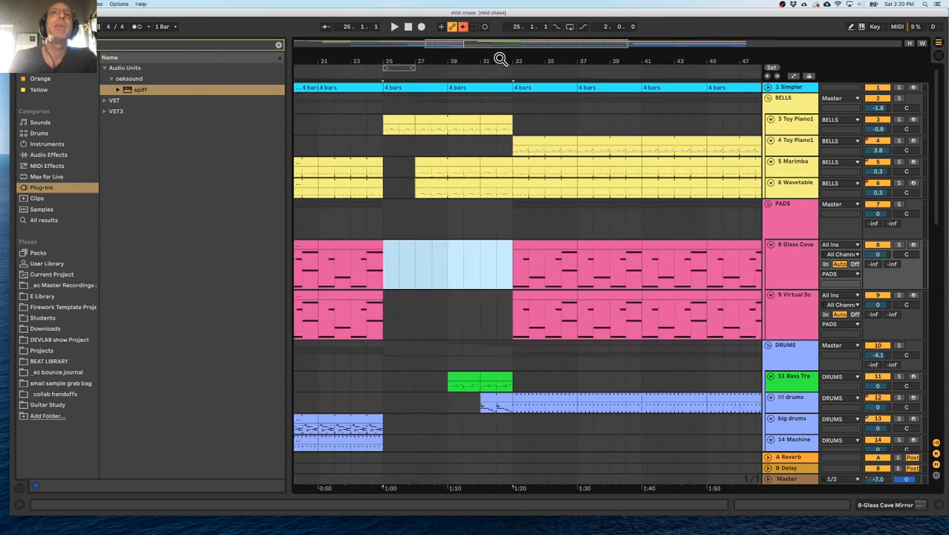
{"action": "left_click_drag", "start_coordinate": [386, 168], "coordinate": [502, 169]}
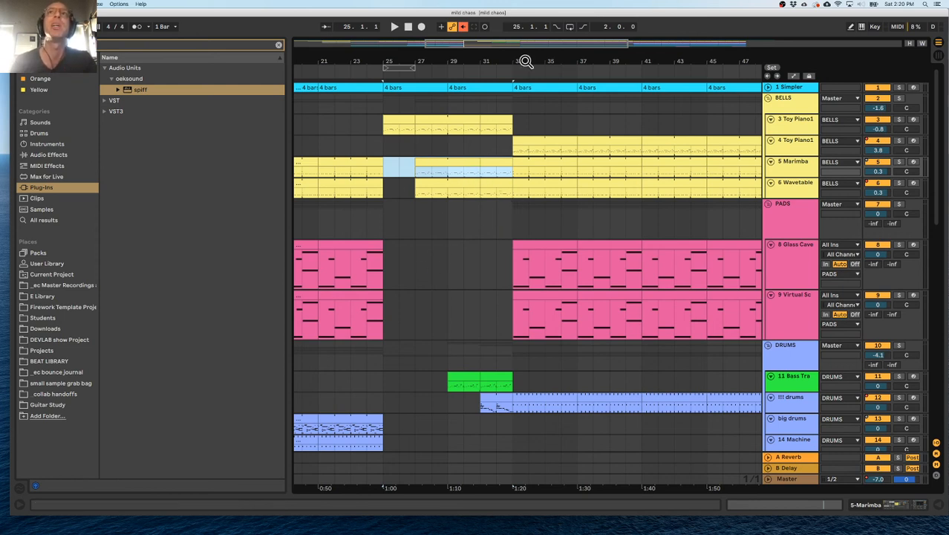
Review the overall arrangement and place the insert marker at bar 33 on the PADS group.
{"action": "left_click_drag", "start_coordinate": [526, 64], "coordinate": [434, 64]}
{"action": "key", "text": "minus"}
{"action": "key", "text": "minus"}
{"action": "left_click", "coordinate": [451, 205]}
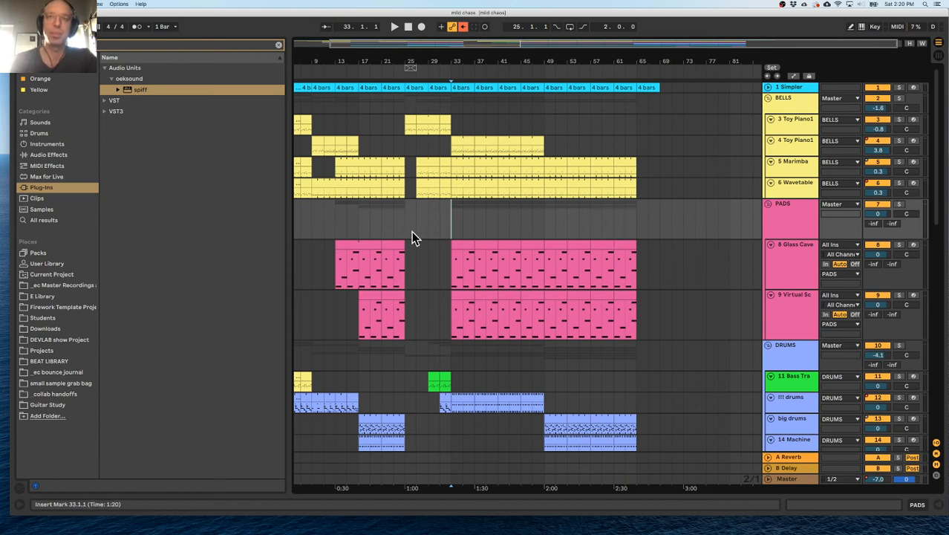
{"action": "scroll", "coordinate": [413, 231], "scroll_direction": "left", "scroll_amount": 2}
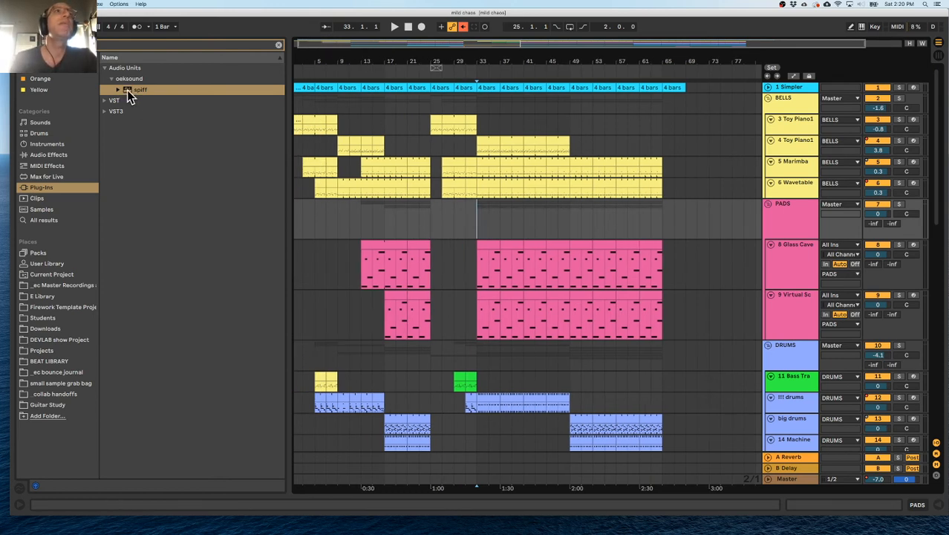
Clear the plug-in search filter and add the oeksound spiff Audio Unit to the DRUMS group.
{"action": "left_click", "coordinate": [279, 47]}
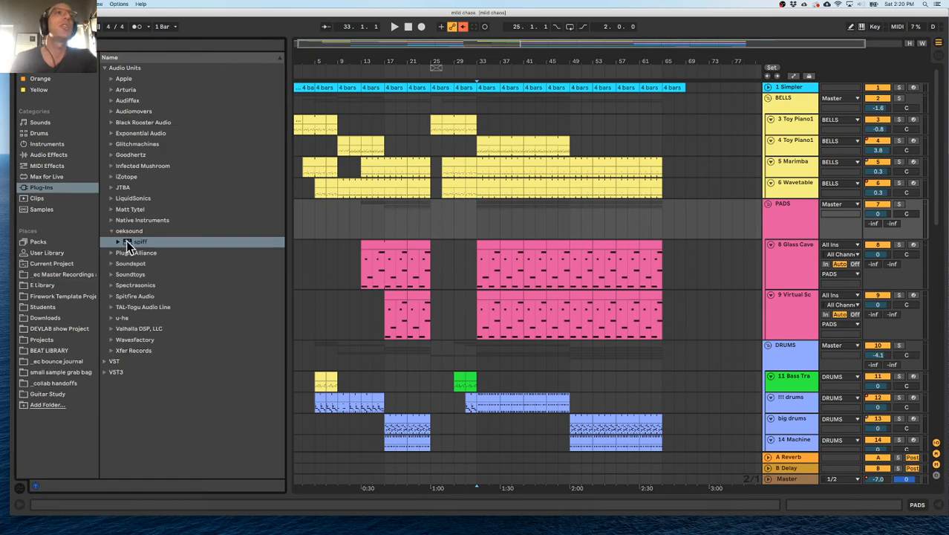
{"action": "left_click", "coordinate": [801, 228]}
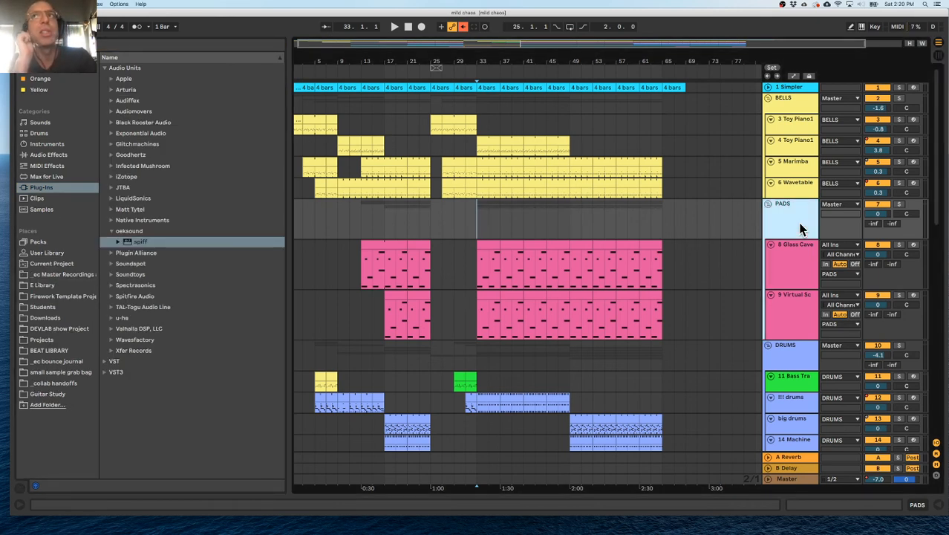
{"action": "double_click", "coordinate": [770, 352]}
{"action": "scroll", "coordinate": [736, 305], "scroll_direction": "down", "scroll_amount": 5}
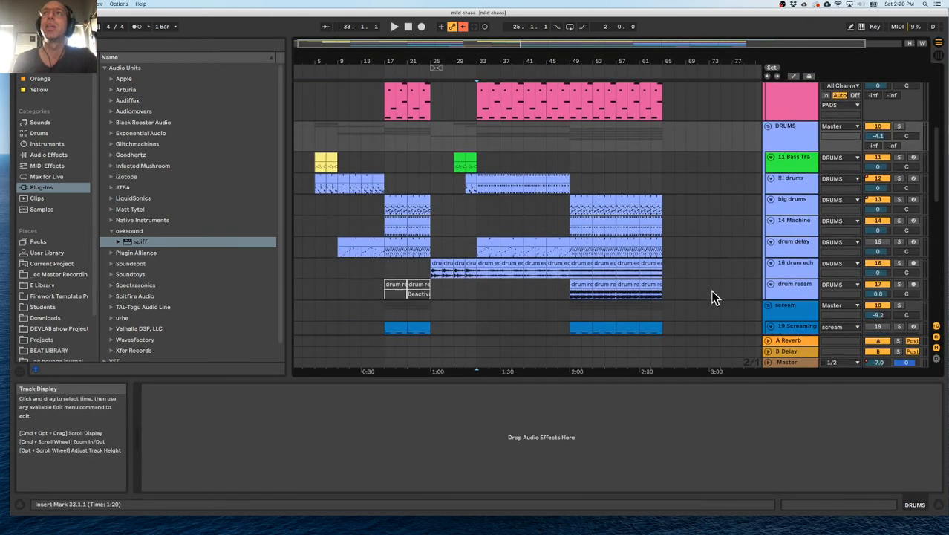
{"action": "scroll", "coordinate": [713, 297], "scroll_direction": "down", "scroll_amount": 1}
{"action": "left_click", "coordinate": [776, 131]}
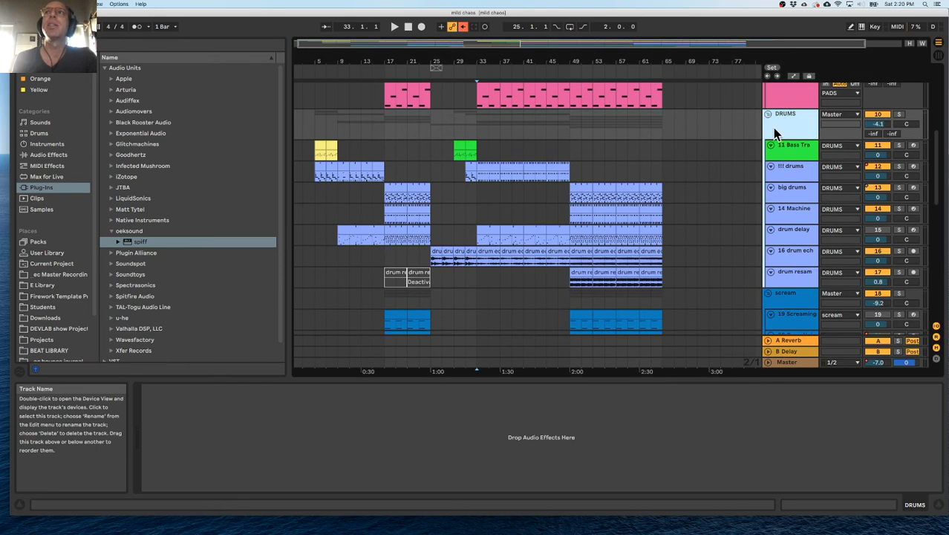
{"action": "left_click", "coordinate": [128, 242]}
{"action": "left_click_drag", "start_coordinate": [790, 125], "coordinate": [790, 123]}
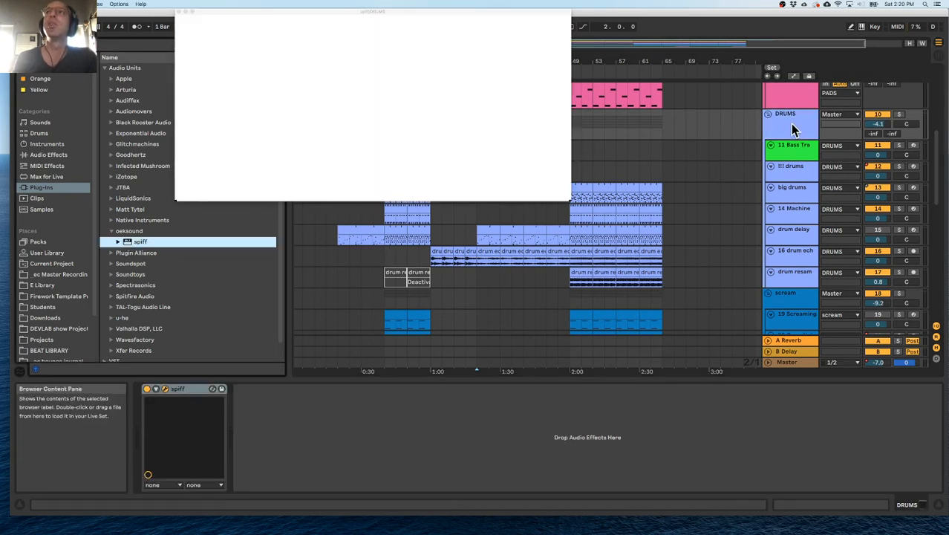
Move the spiff plug-in window below the drum tracks so their clips stay accessible.
{"action": "left_click_drag", "start_coordinate": [379, 19], "coordinate": [428, 159]}
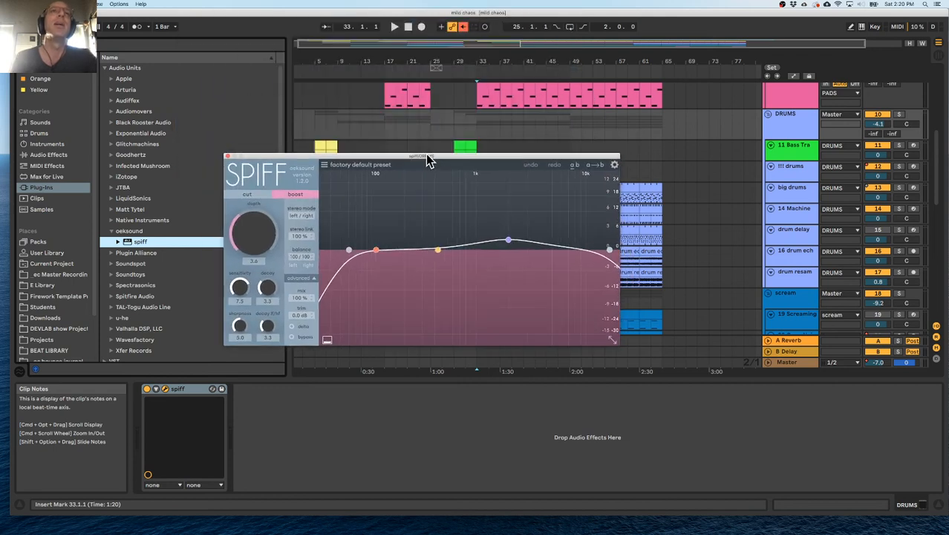
{"action": "left_click_drag", "start_coordinate": [415, 157], "coordinate": [413, 124]}
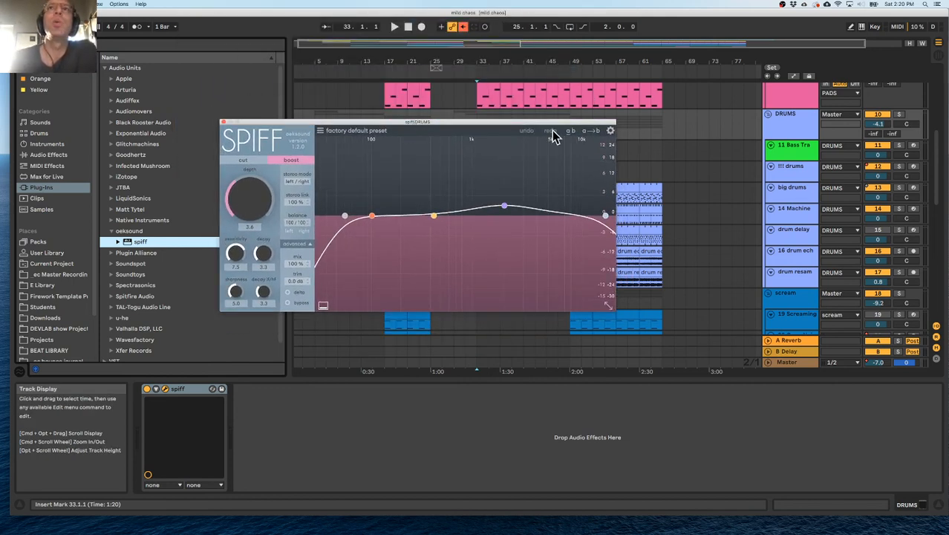
{"action": "left_click_drag", "start_coordinate": [523, 124], "coordinate": [587, 295]}
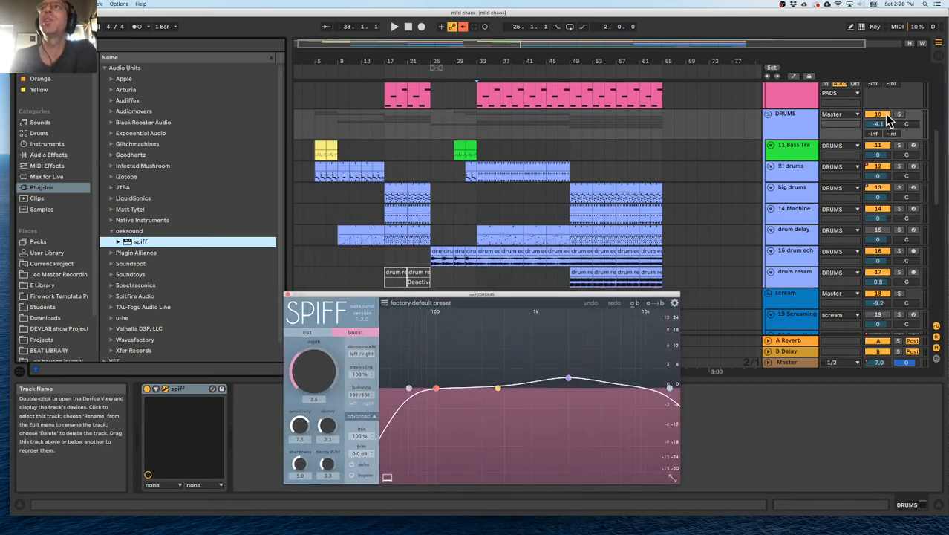
Solo the DRUMS group and select bars 17 to 21 on the !!! drums track.
{"action": "left_click", "coordinate": [899, 114]}
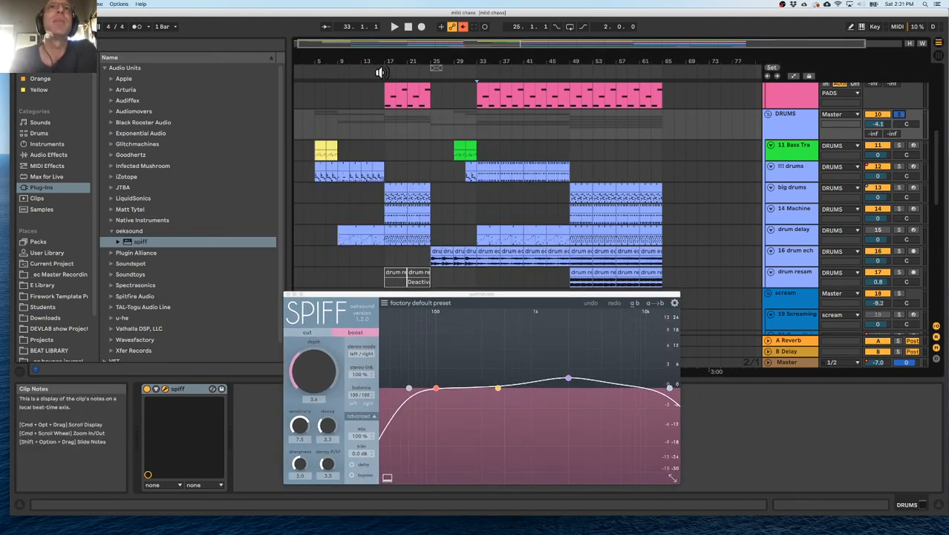
{"action": "scroll", "coordinate": [380, 73], "scroll_direction": "up", "scroll_amount": 5}
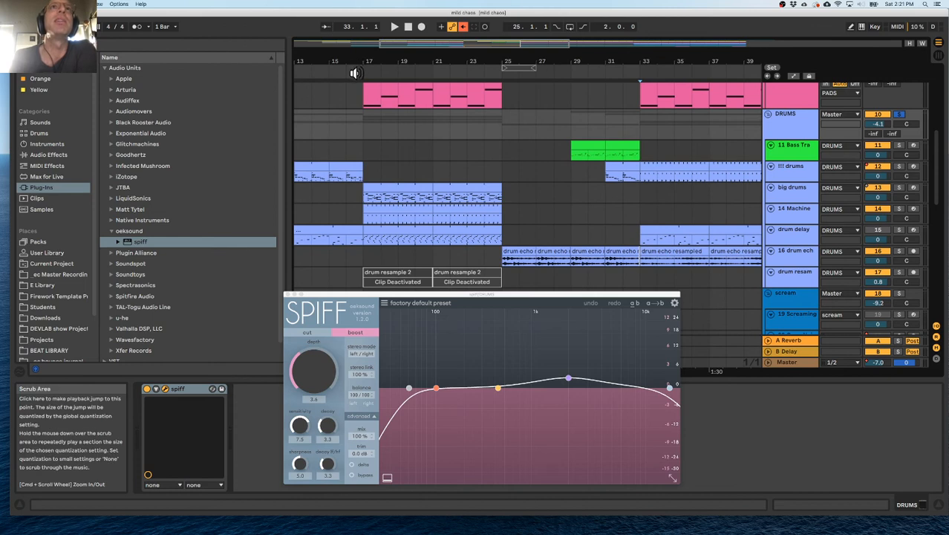
{"action": "left_click_drag", "start_coordinate": [364, 176], "coordinate": [434, 176]}
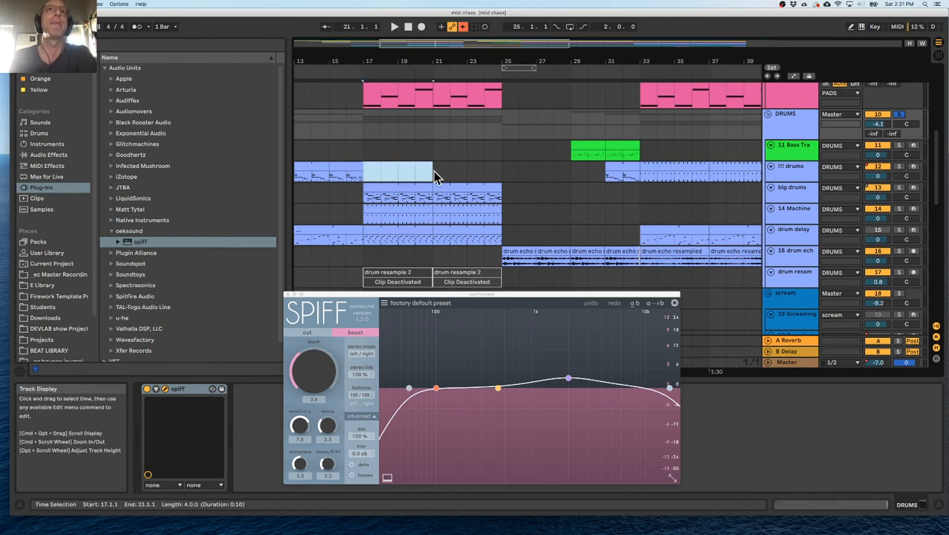
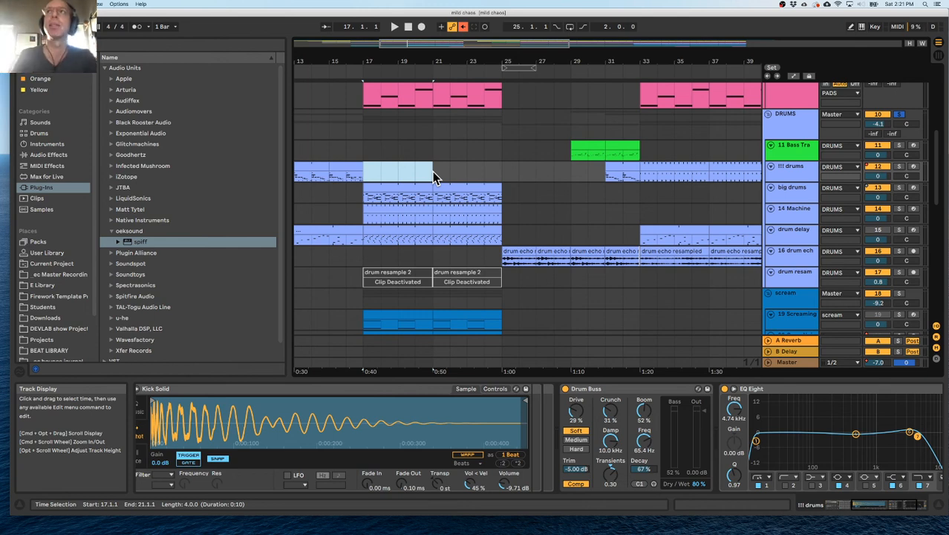
Loop bars 17 to 21 and play them with the DRUMS group's spiff plug-in open.
{"action": "left_click_drag", "start_coordinate": [364, 177], "coordinate": [434, 172]}
{"action": "left_click", "coordinate": [769, 149]}
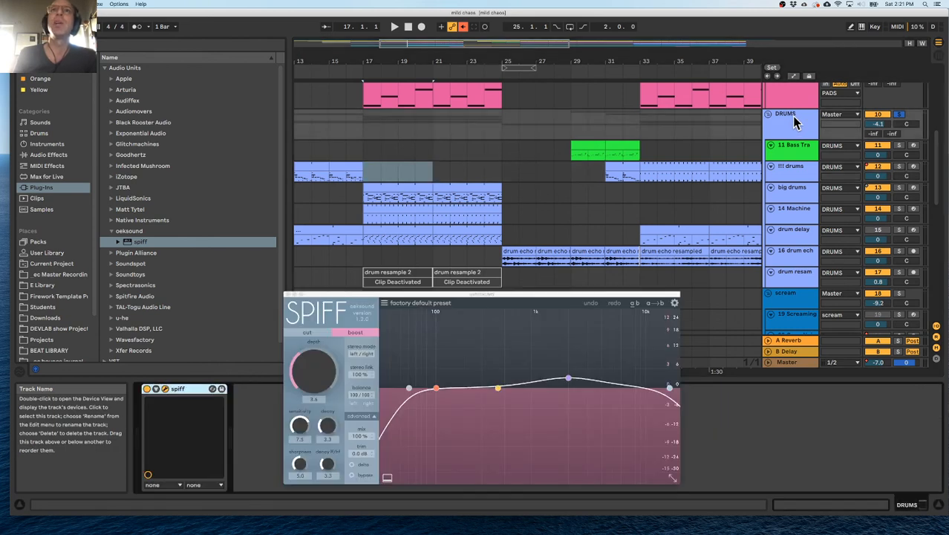
{"action": "left_click_drag", "start_coordinate": [481, 300], "coordinate": [444, 256]}
{"action": "left_click_drag", "start_coordinate": [370, 174], "coordinate": [430, 173]}
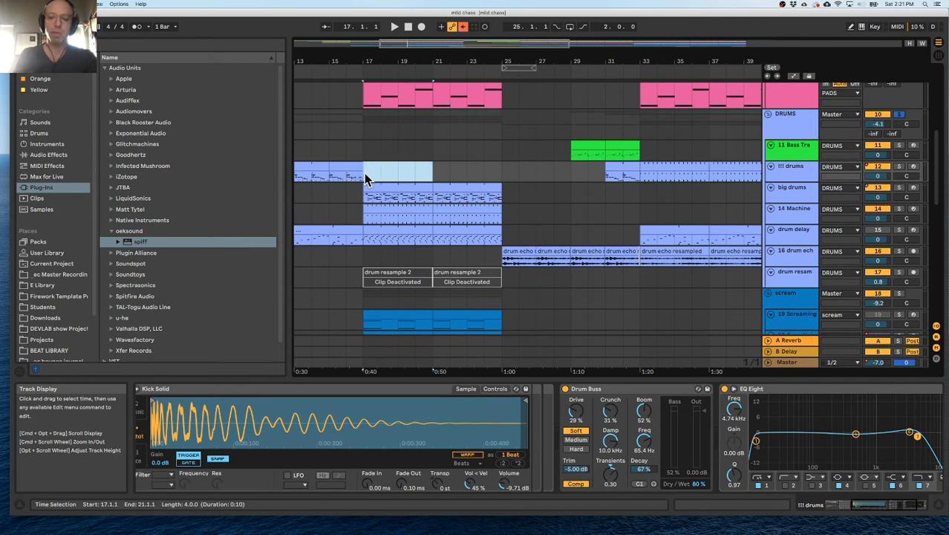
{"action": "key", "text": "space"}
{"action": "left_click", "coordinate": [789, 132]}
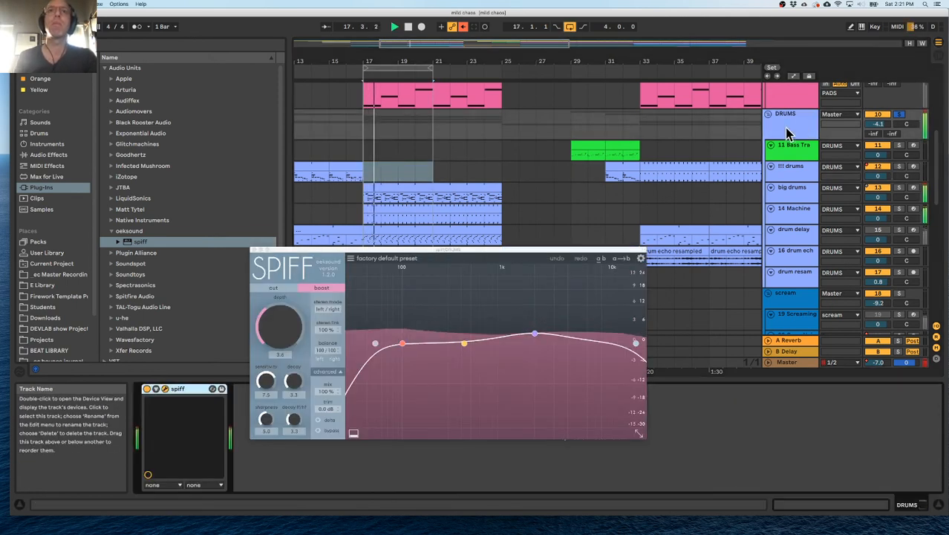
Audition spiff's boost on the DRUMS group by lowering its depth to 0, then raising it to 10.
{"action": "left_click_drag", "start_coordinate": [277, 325], "coordinate": [283, 365]}
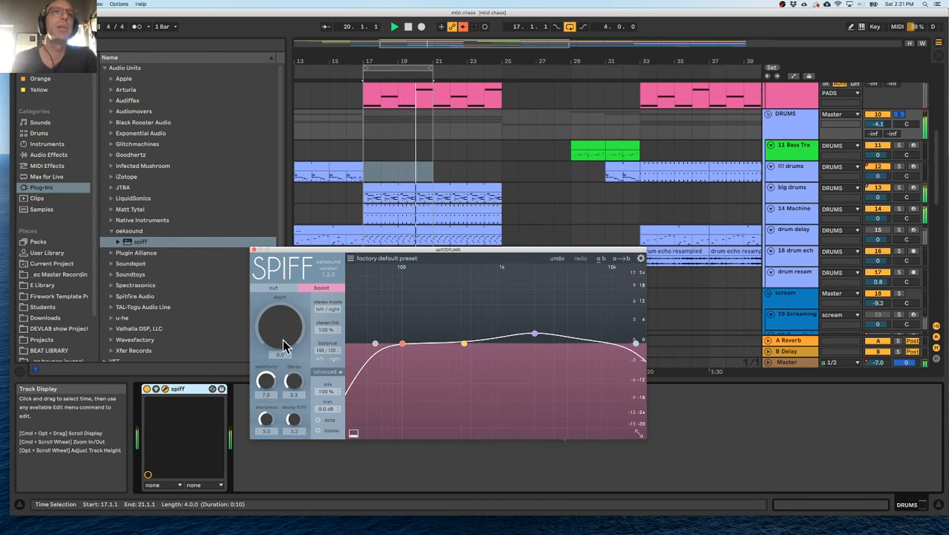
{"action": "left_click_drag", "start_coordinate": [282, 340], "coordinate": [287, 255]}
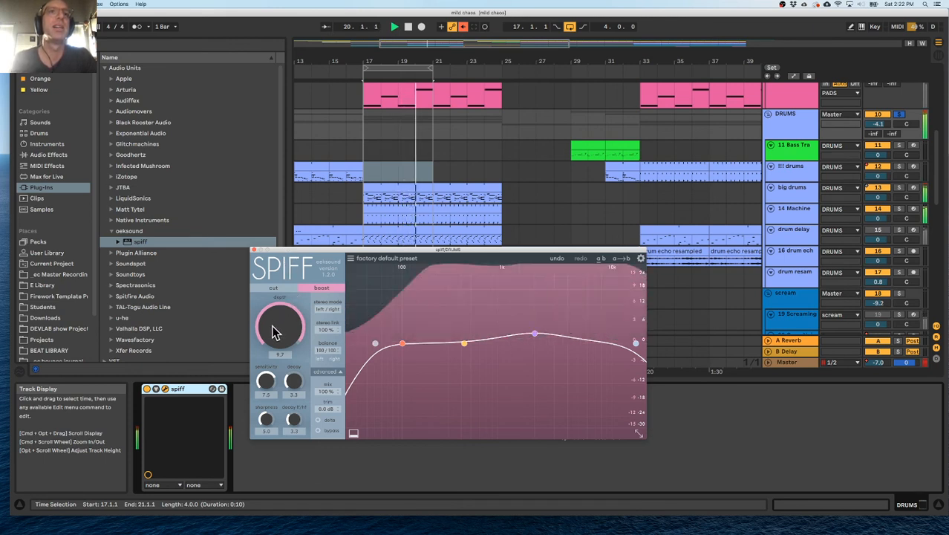
{"action": "left_click_drag", "start_coordinate": [273, 327], "coordinate": [300, 292]}
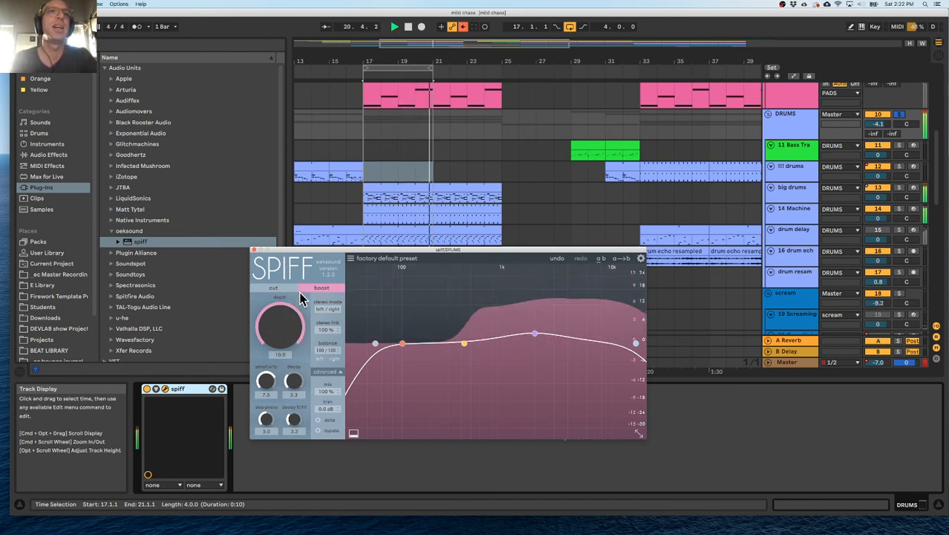
Switch spiff to cut mode and audition its depth between 0 and 10 on the looped drums.
{"action": "left_click", "coordinate": [273, 288]}
{"action": "key", "text": "space"}
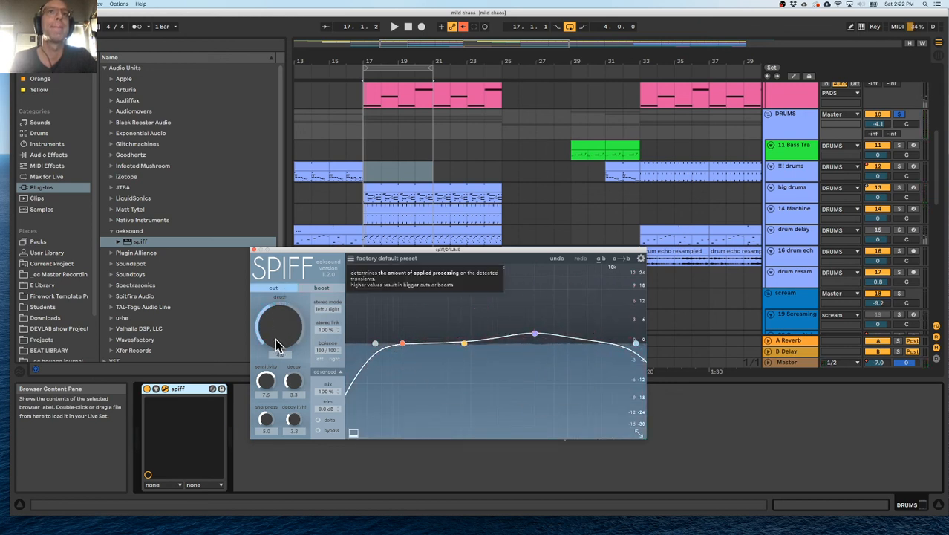
{"action": "key", "text": "space"}
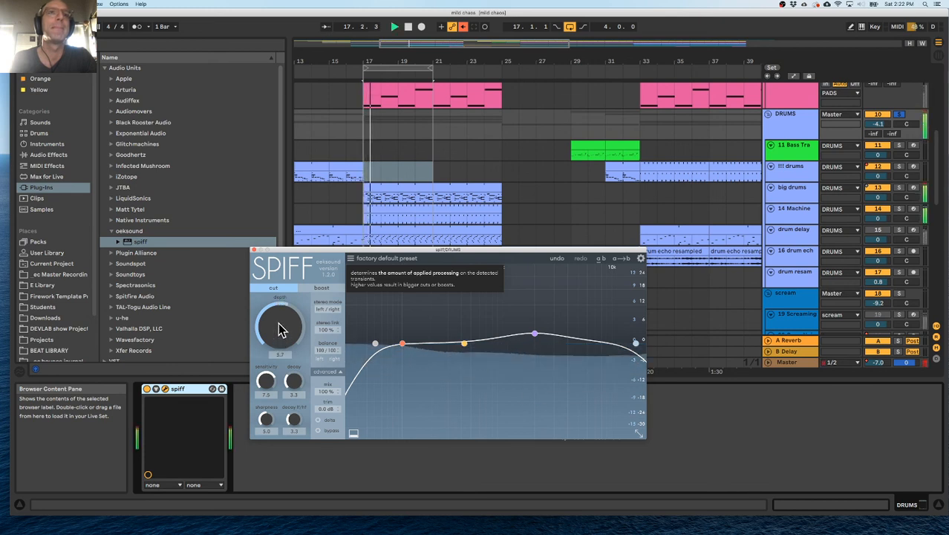
{"action": "mouse_move", "coordinate": [279, 339]}
{"action": "left_mouse_down"}
{"action": "mouse_move", "coordinate": [274, 331]}
{"action": "mouse_move", "coordinate": [276, 341]}
{"action": "left_mouse_up"}
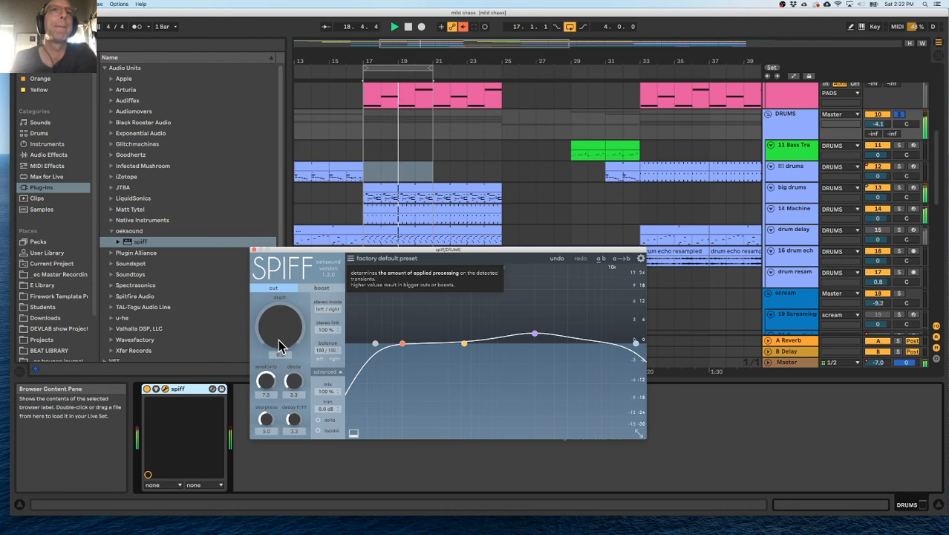
{"action": "left_click_drag", "start_coordinate": [278, 336], "coordinate": [282, 318]}
{"action": "left_click_drag", "start_coordinate": [281, 312], "coordinate": [276, 277]}
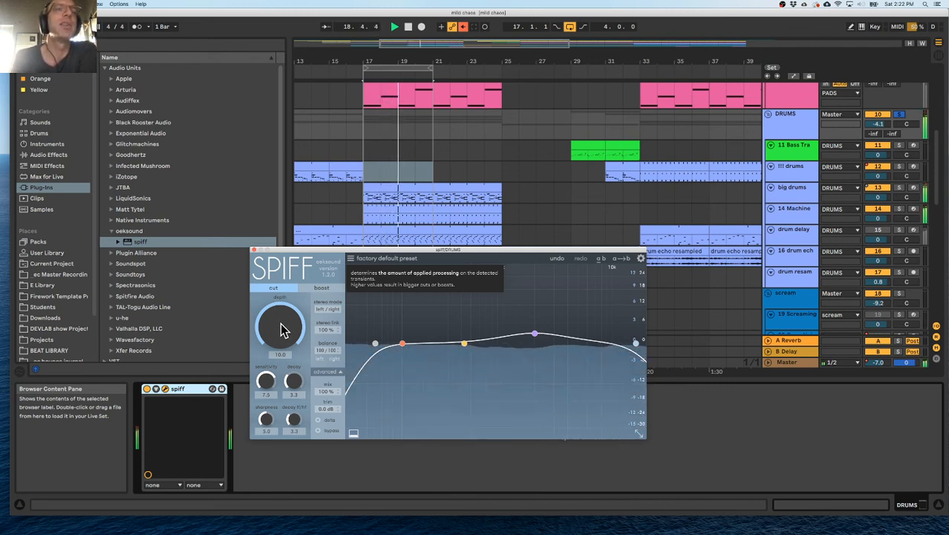
{"action": "left_click_drag", "start_coordinate": [280, 322], "coordinate": [289, 406]}
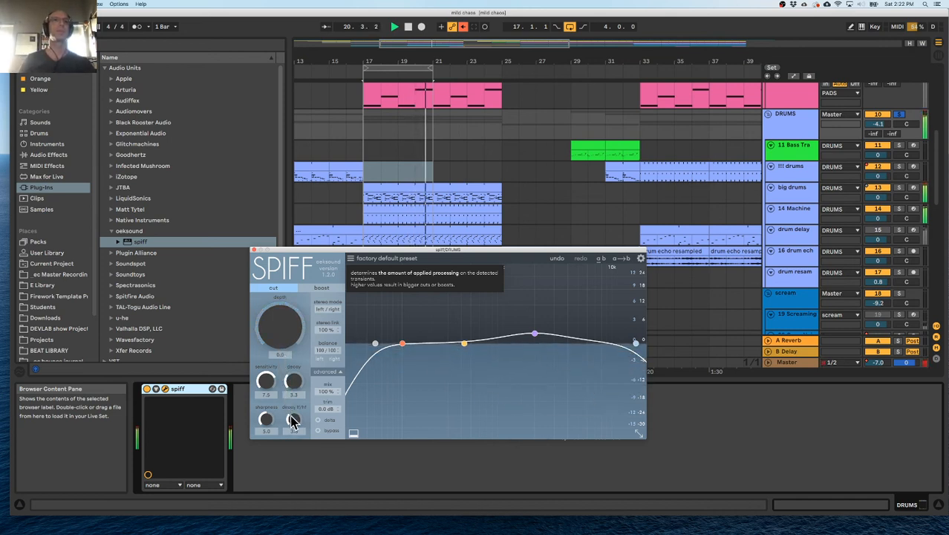
Return spiff to boost mode and delete it from the DRUMS group, ending playback.
{"action": "left_click", "coordinate": [321, 287]}
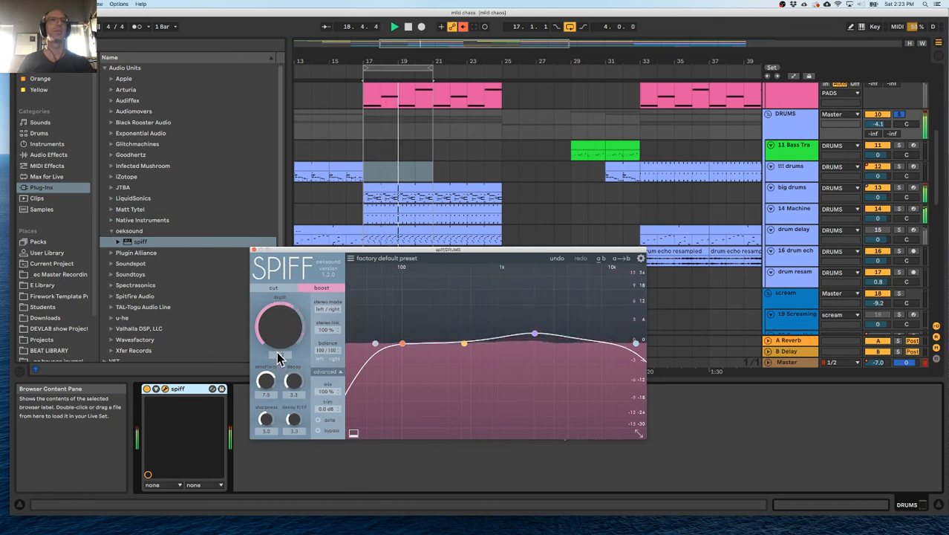
{"action": "left_click", "coordinate": [253, 250]}
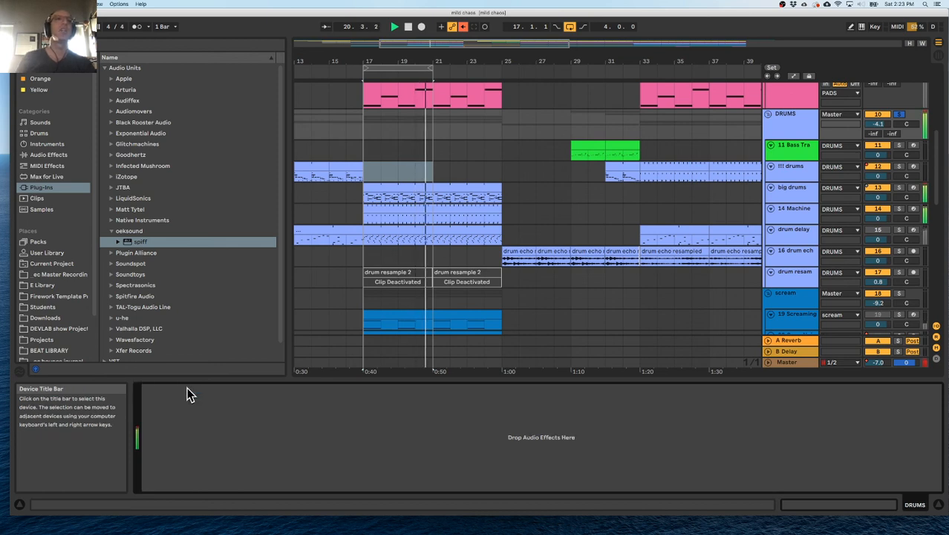
{"action": "key", "text": "space"}
Unsolo the DRUMS group and briefly play the full mix from bar 17.
{"action": "left_click", "coordinate": [368, 201]}
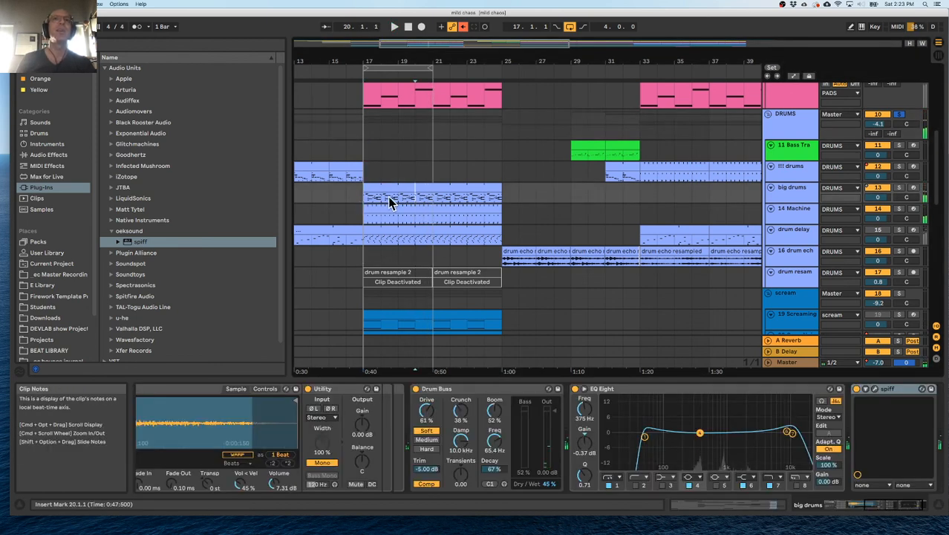
{"action": "left_click_drag", "start_coordinate": [368, 197], "coordinate": [378, 196]}
{"action": "left_click", "coordinate": [388, 203]}
{"action": "scroll", "coordinate": [383, 206], "scroll_direction": "down", "scroll_amount": 10}
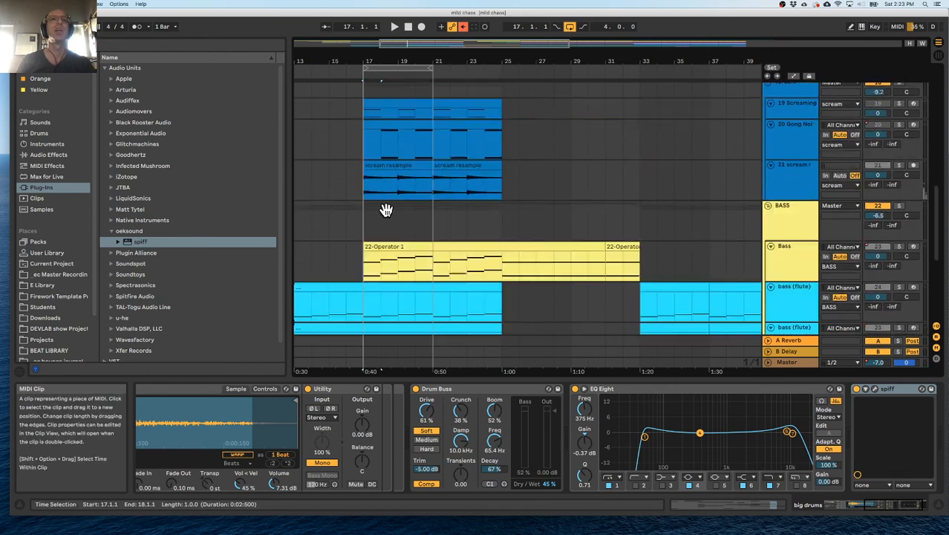
{"action": "left_click", "coordinate": [390, 223]}
{"action": "scroll", "coordinate": [390, 222], "scroll_direction": "up", "scroll_amount": 10}
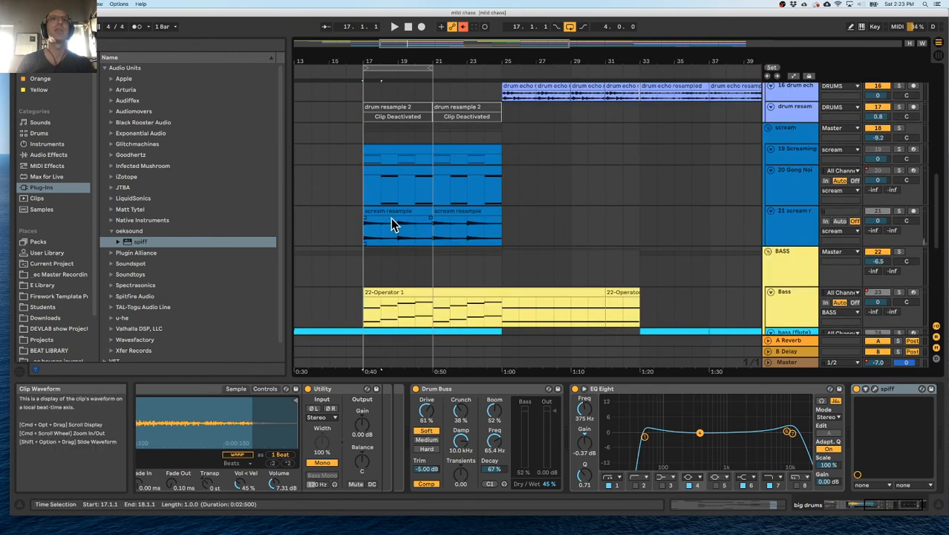
{"action": "scroll", "coordinate": [363, 165], "scroll_direction": "up", "scroll_amount": 5}
{"action": "left_click", "coordinate": [360, 197]}
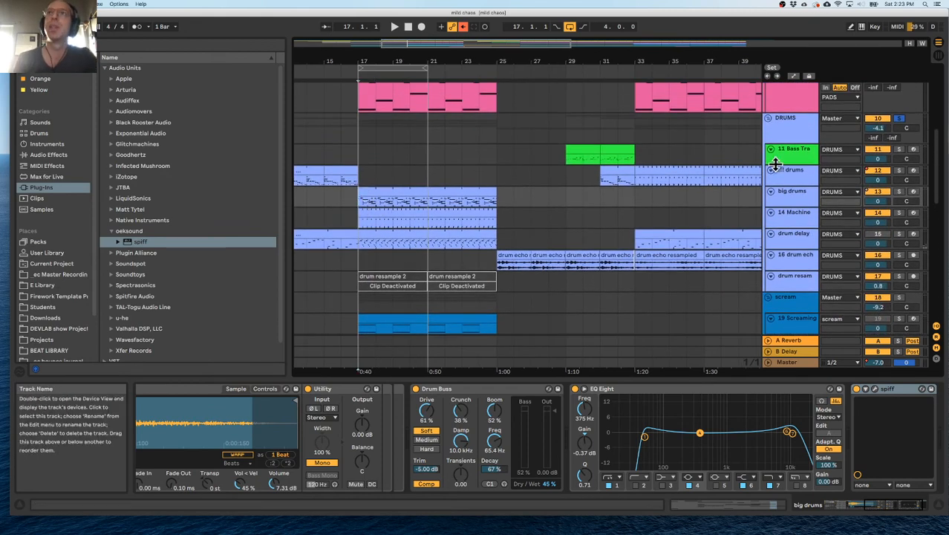
{"action": "key", "text": "space"}
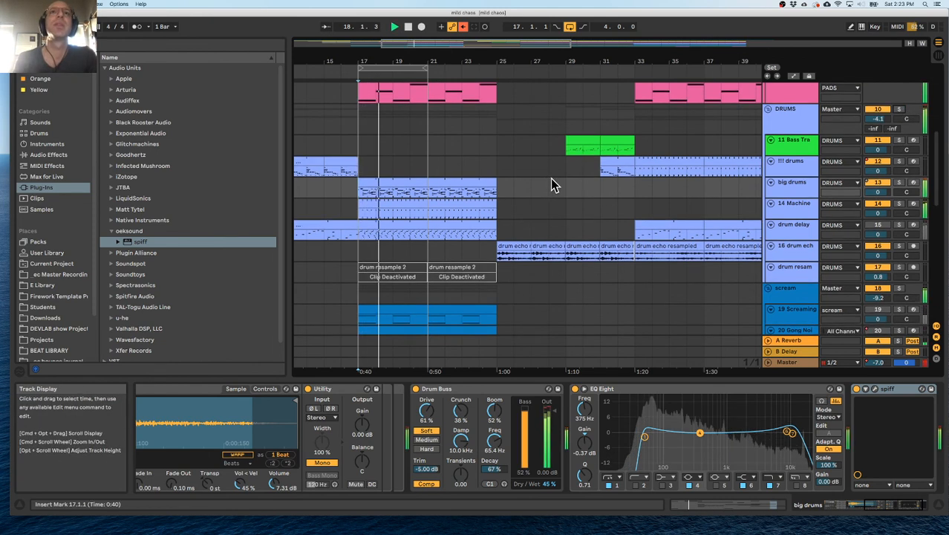
{"action": "scroll", "coordinate": [550, 178], "scroll_direction": "down", "scroll_amount": 4}
{"action": "key", "text": "space"}
Look over the whole arrangement around bars 17 to 21, from the BELLS and PADS groups down to the SFX tracks.
{"action": "left_click_drag", "start_coordinate": [396, 59], "coordinate": [393, 31]}
{"action": "scroll", "coordinate": [397, 179], "scroll_direction": "up", "scroll_amount": 10}
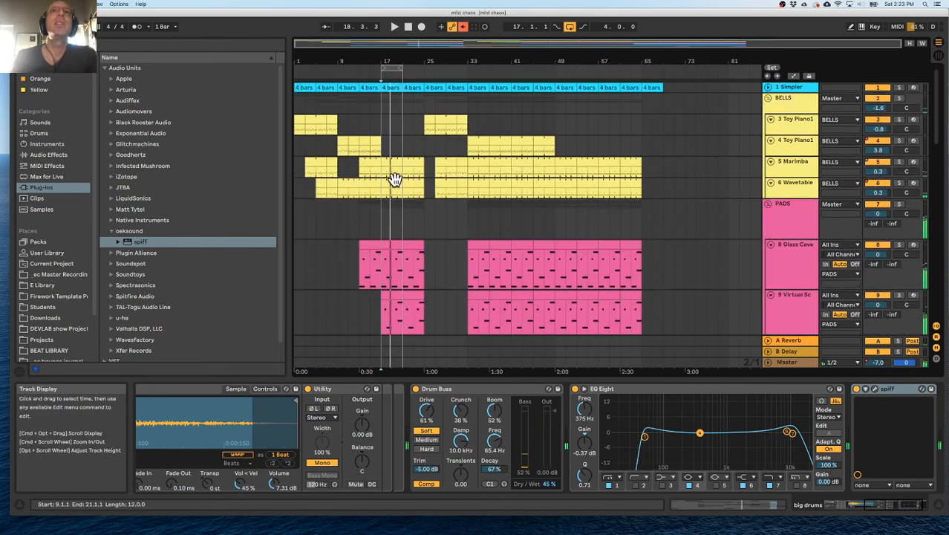
{"action": "scroll", "coordinate": [402, 235], "scroll_direction": "down", "scroll_amount": 1}
{"action": "left_click", "coordinate": [404, 231]}
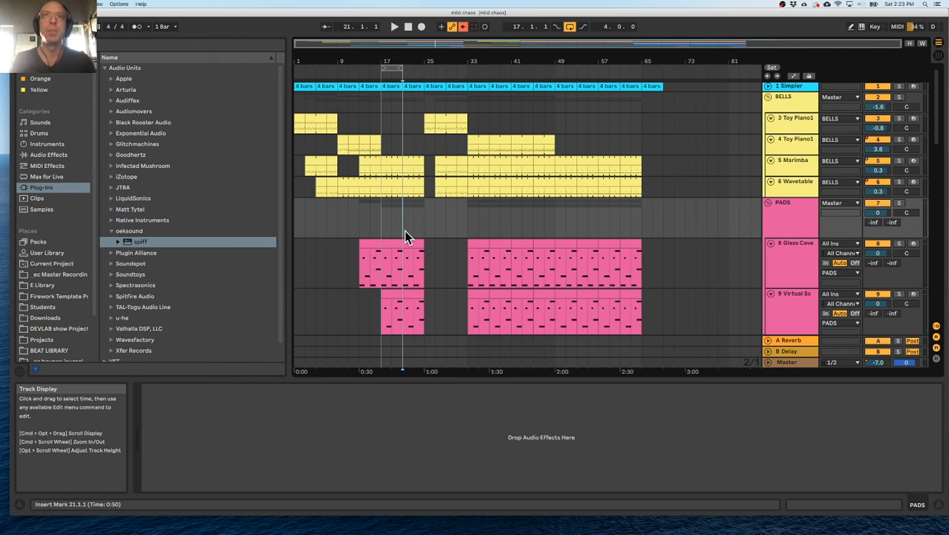
{"action": "left_click_drag", "start_coordinate": [381, 225], "coordinate": [404, 221]}
{"action": "left_click", "coordinate": [400, 219]}
{"action": "left_click_drag", "start_coordinate": [385, 280], "coordinate": [401, 280]}
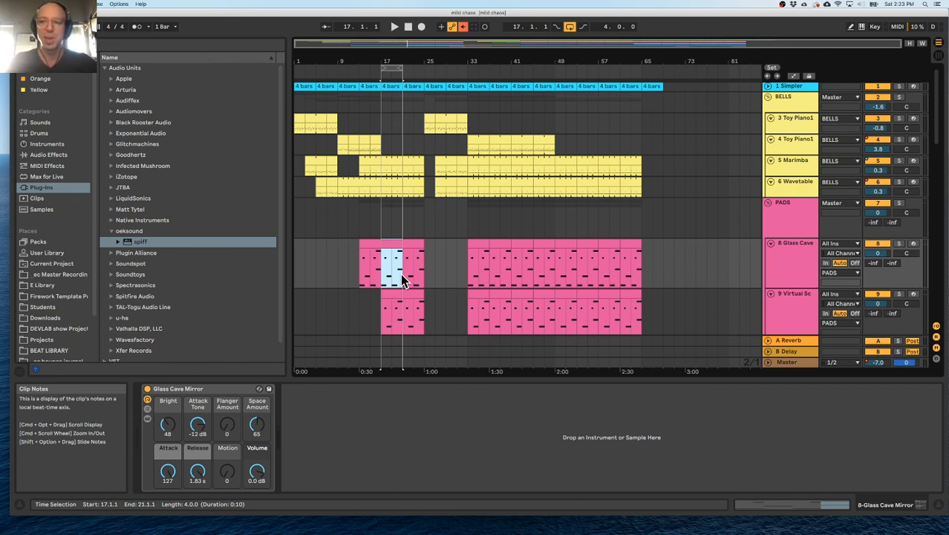
{"action": "left_click", "coordinate": [401, 274]}
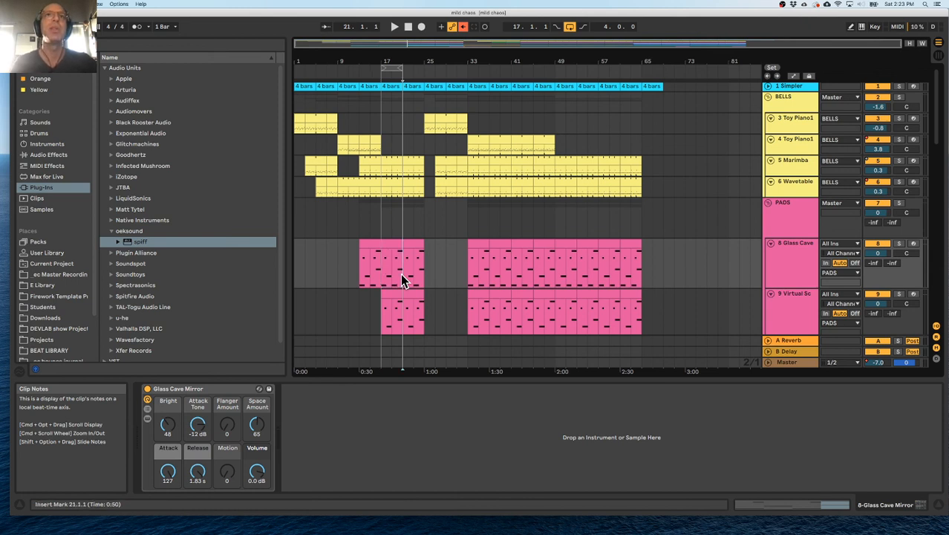
{"action": "scroll", "coordinate": [376, 257], "scroll_direction": "down", "scroll_amount": 1}
{"action": "scroll", "coordinate": [376, 259], "scroll_direction": "down", "scroll_amount": 10}
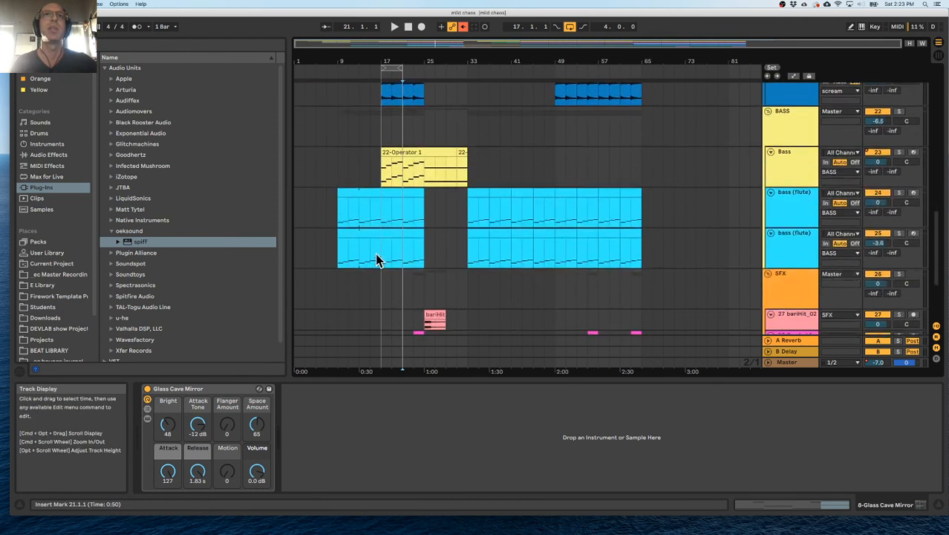
{"action": "mouse_move", "coordinate": [380, 245]}
{"action": "left_mouse_down"}
{"action": "mouse_move", "coordinate": [398, 248]}
{"action": "mouse_move", "coordinate": [375, 249]}
{"action": "left_mouse_up"}
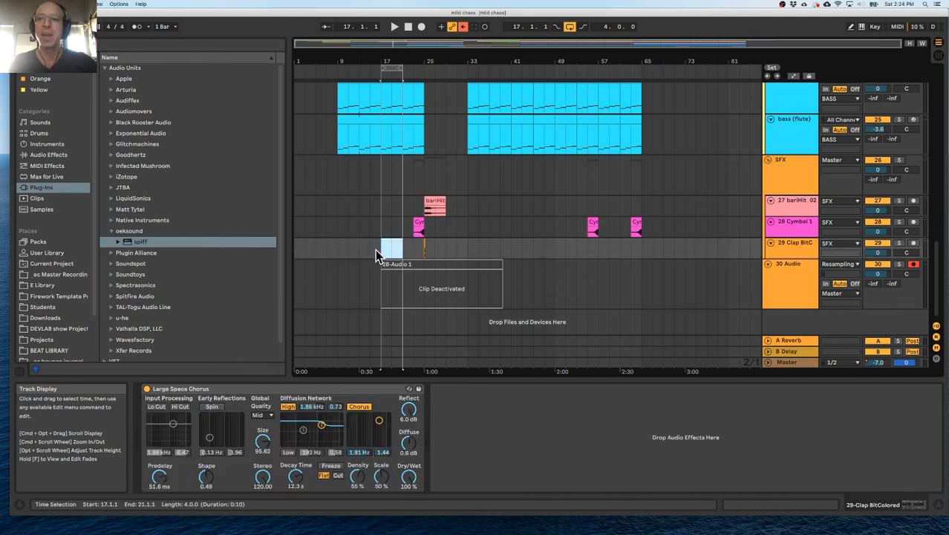
{"action": "left_click", "coordinate": [372, 250]}
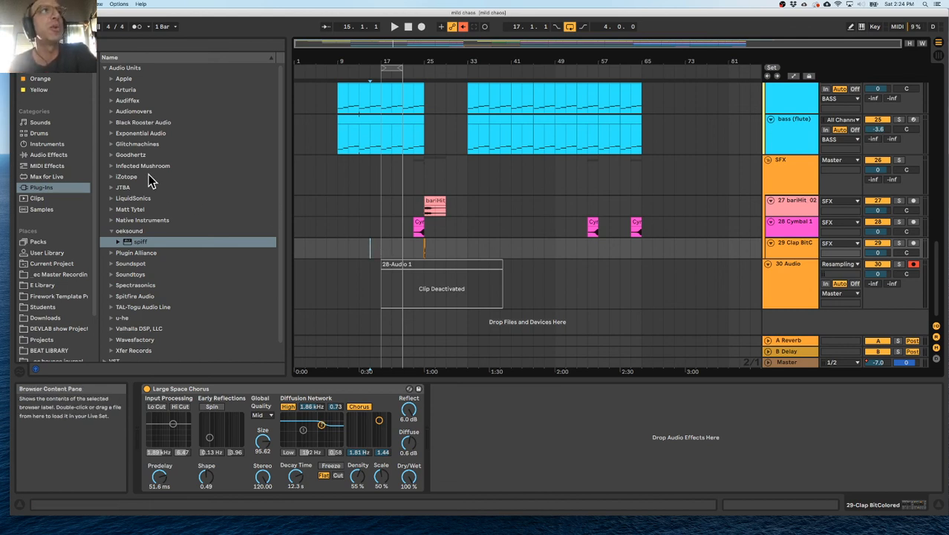
List the available MIDI effects in the browser.
{"action": "left_click", "coordinate": [68, 165]}
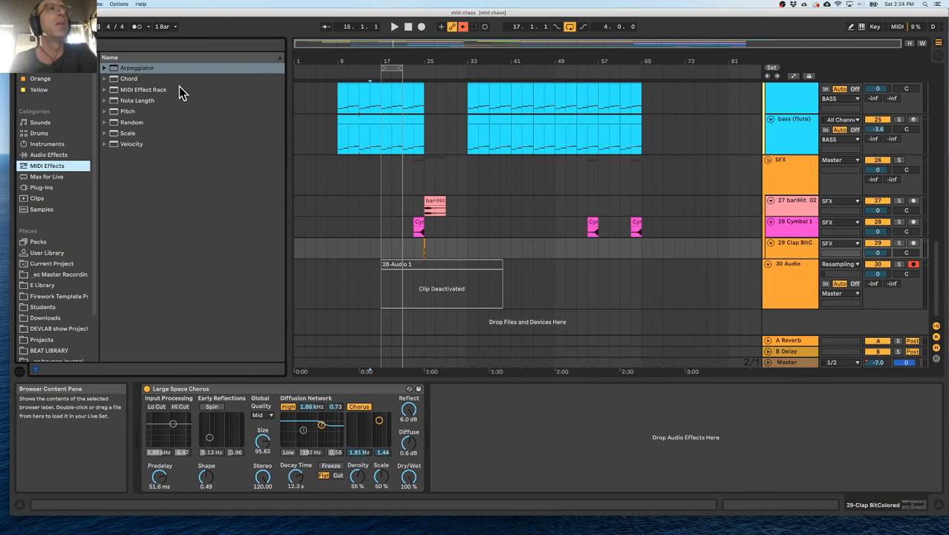